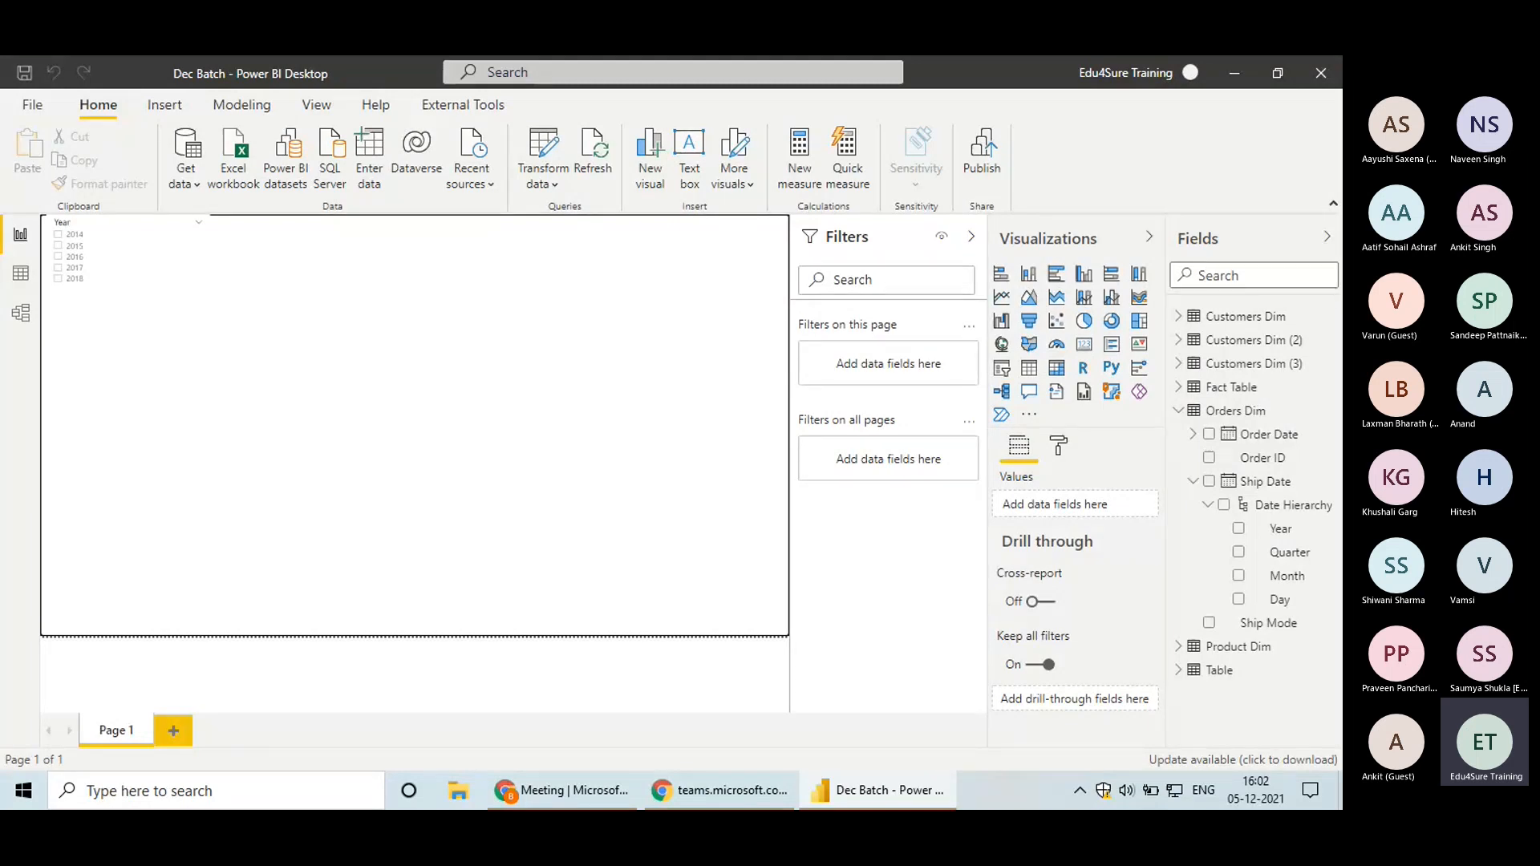
Switch to the Microsoft Teams meeting, look through the participant list, and return to the Dec Batch report in Power BI Desktop
key("alt+Tab")
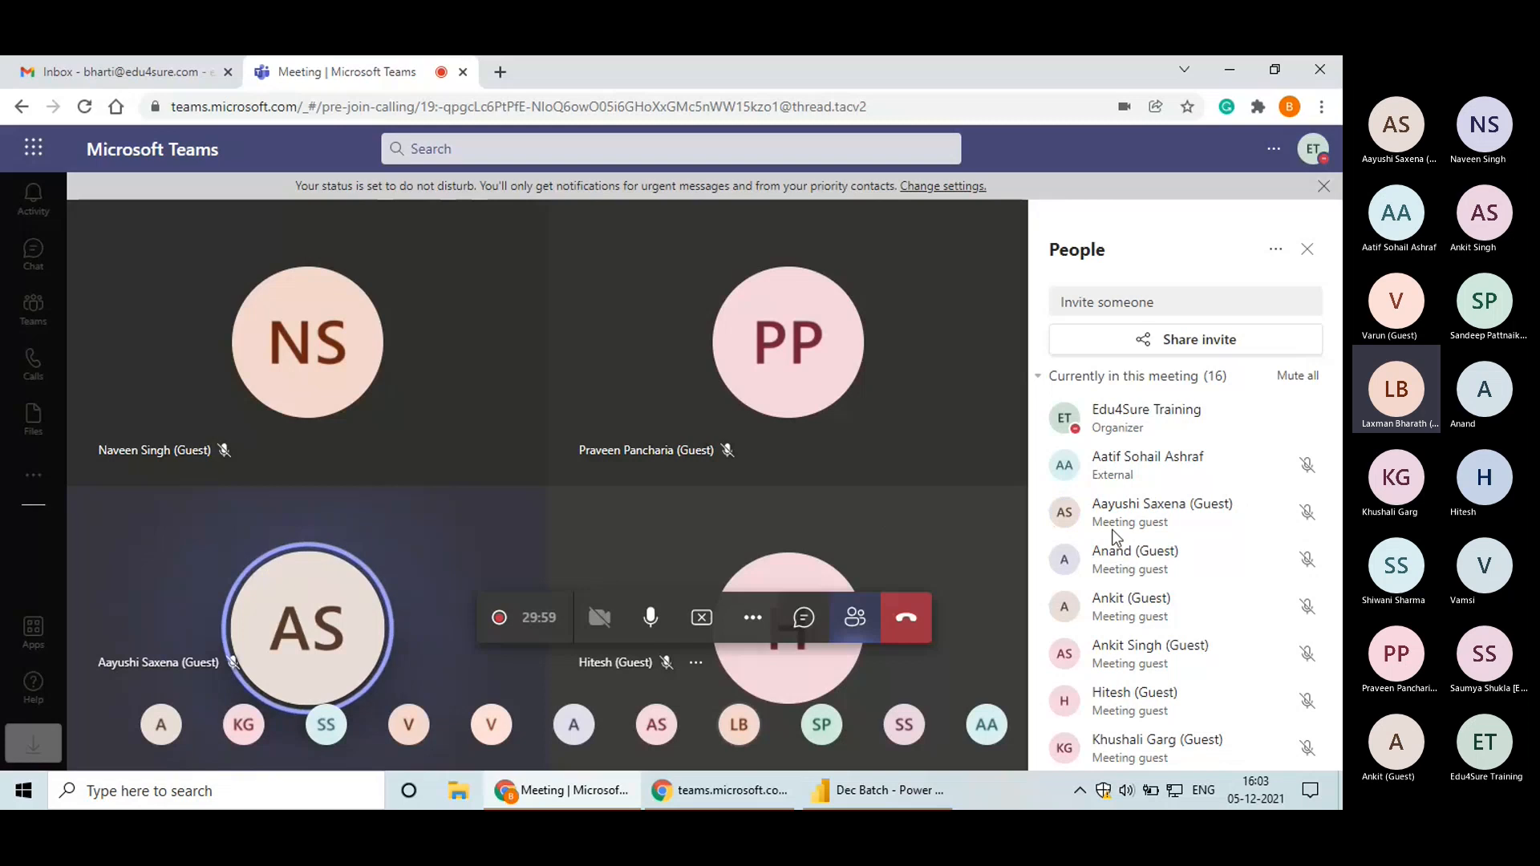
scroll(1115, 537, "down", 3)
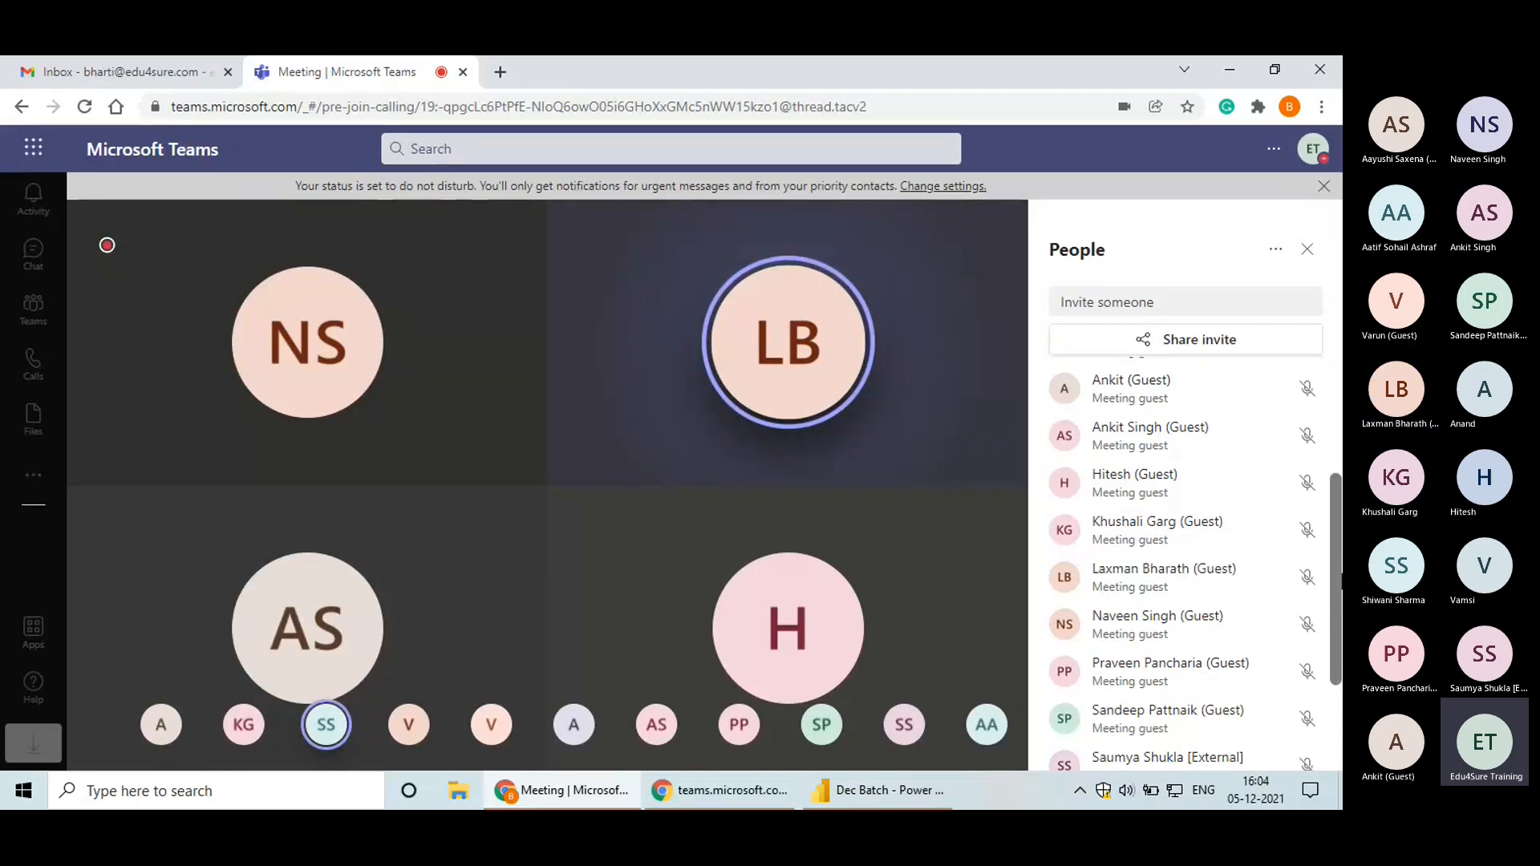
left_click(879, 790)
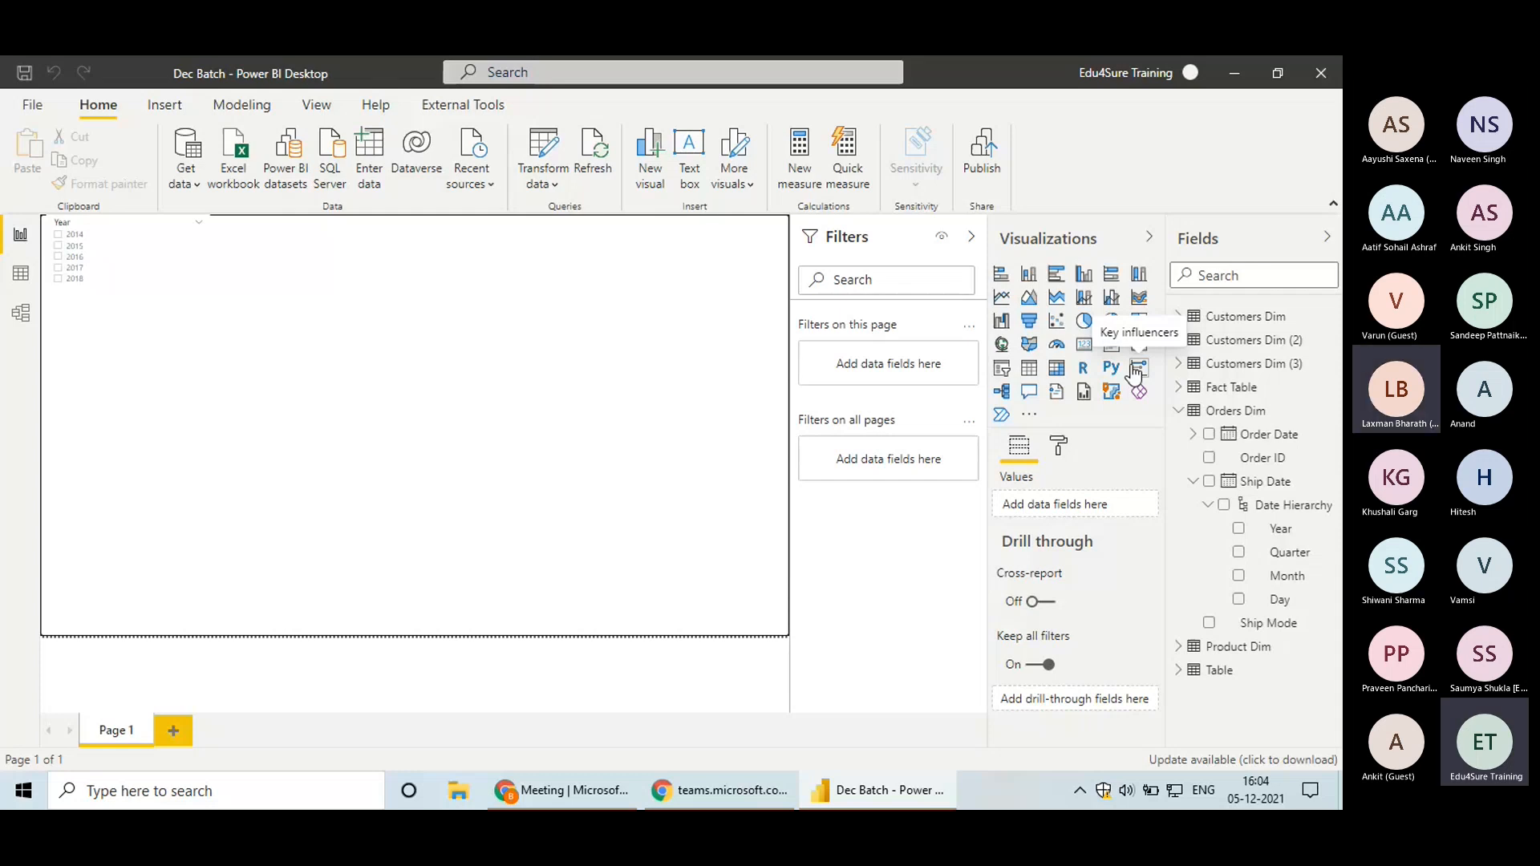
left_click(253, 189)
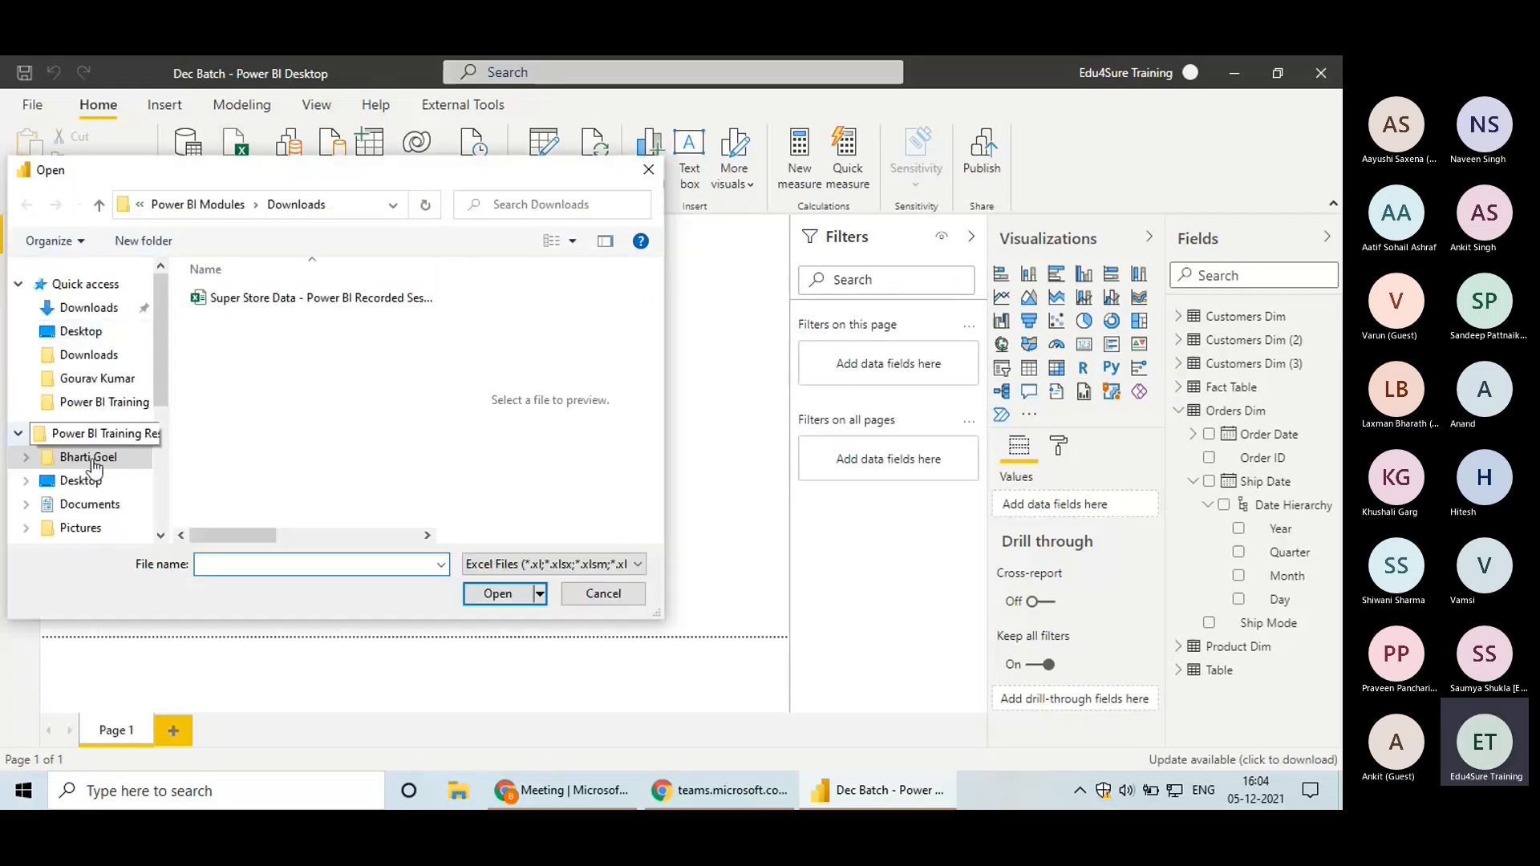
left_click(116, 361)
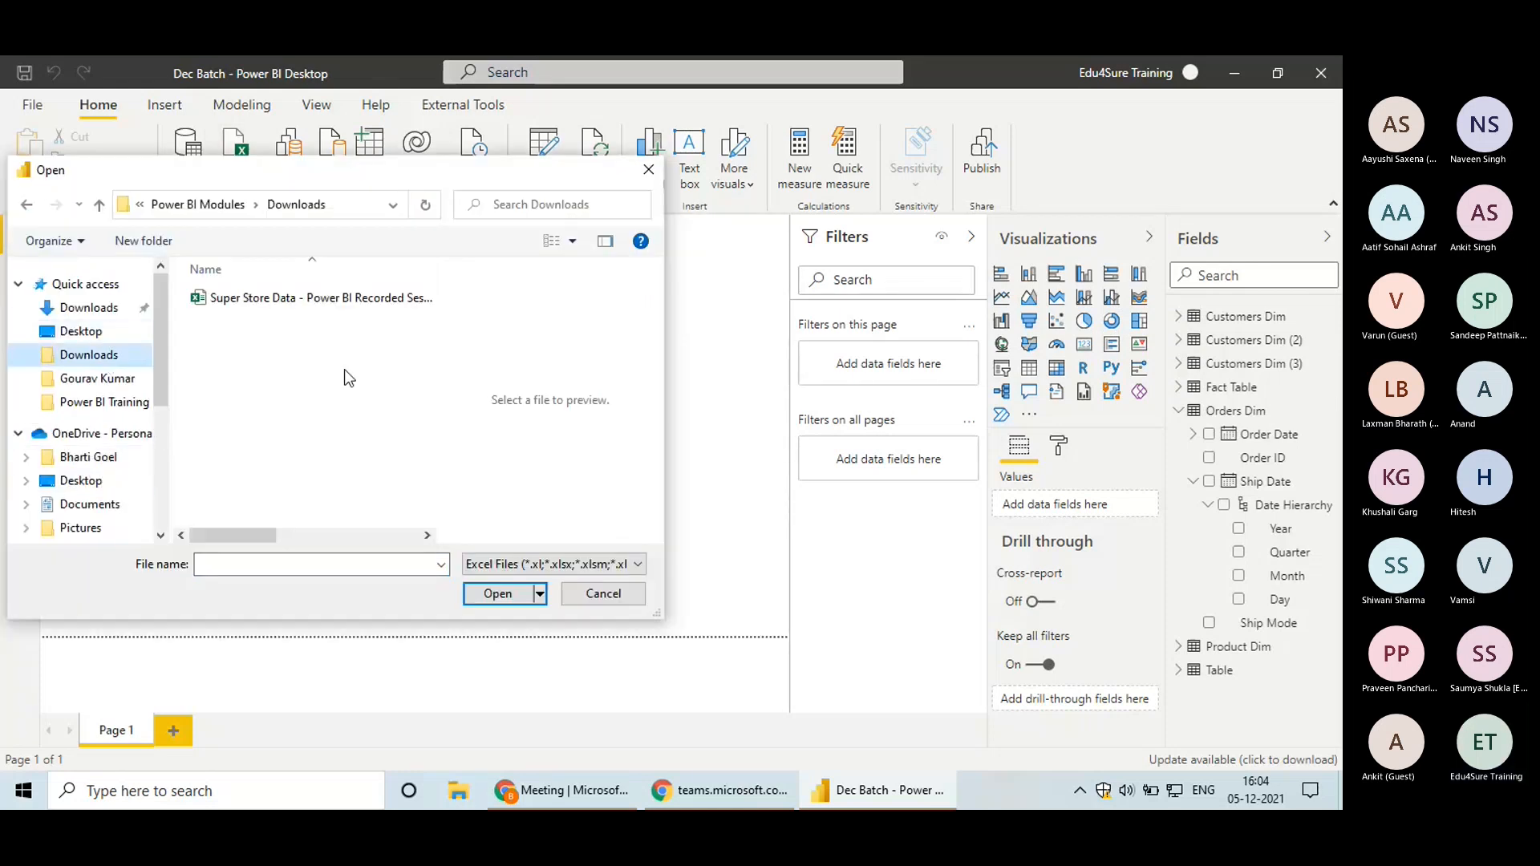
left_click(392, 205)
left_click(204, 228)
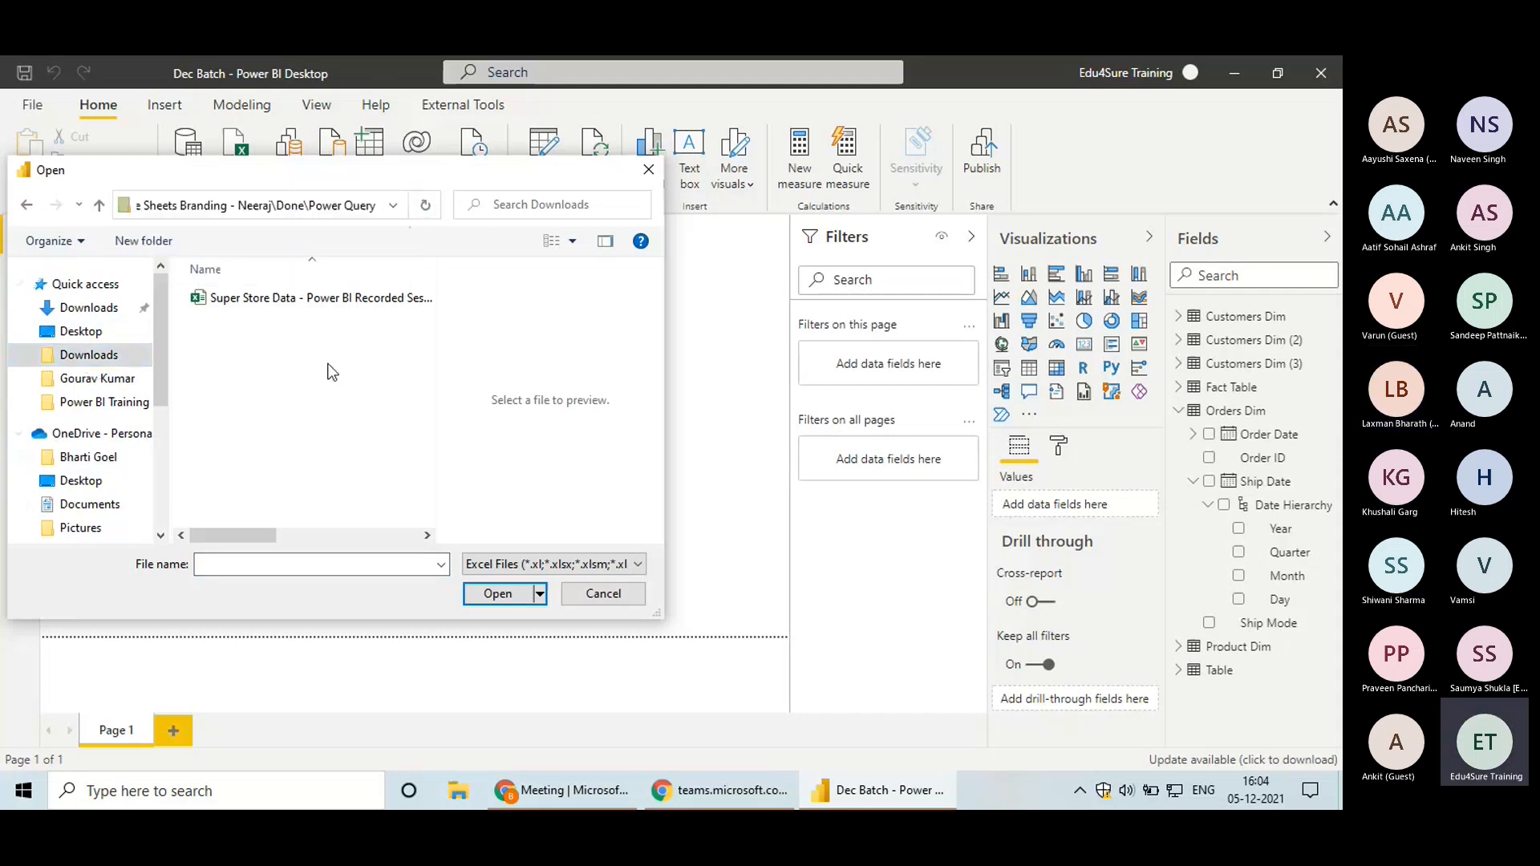
left_click(109, 351)
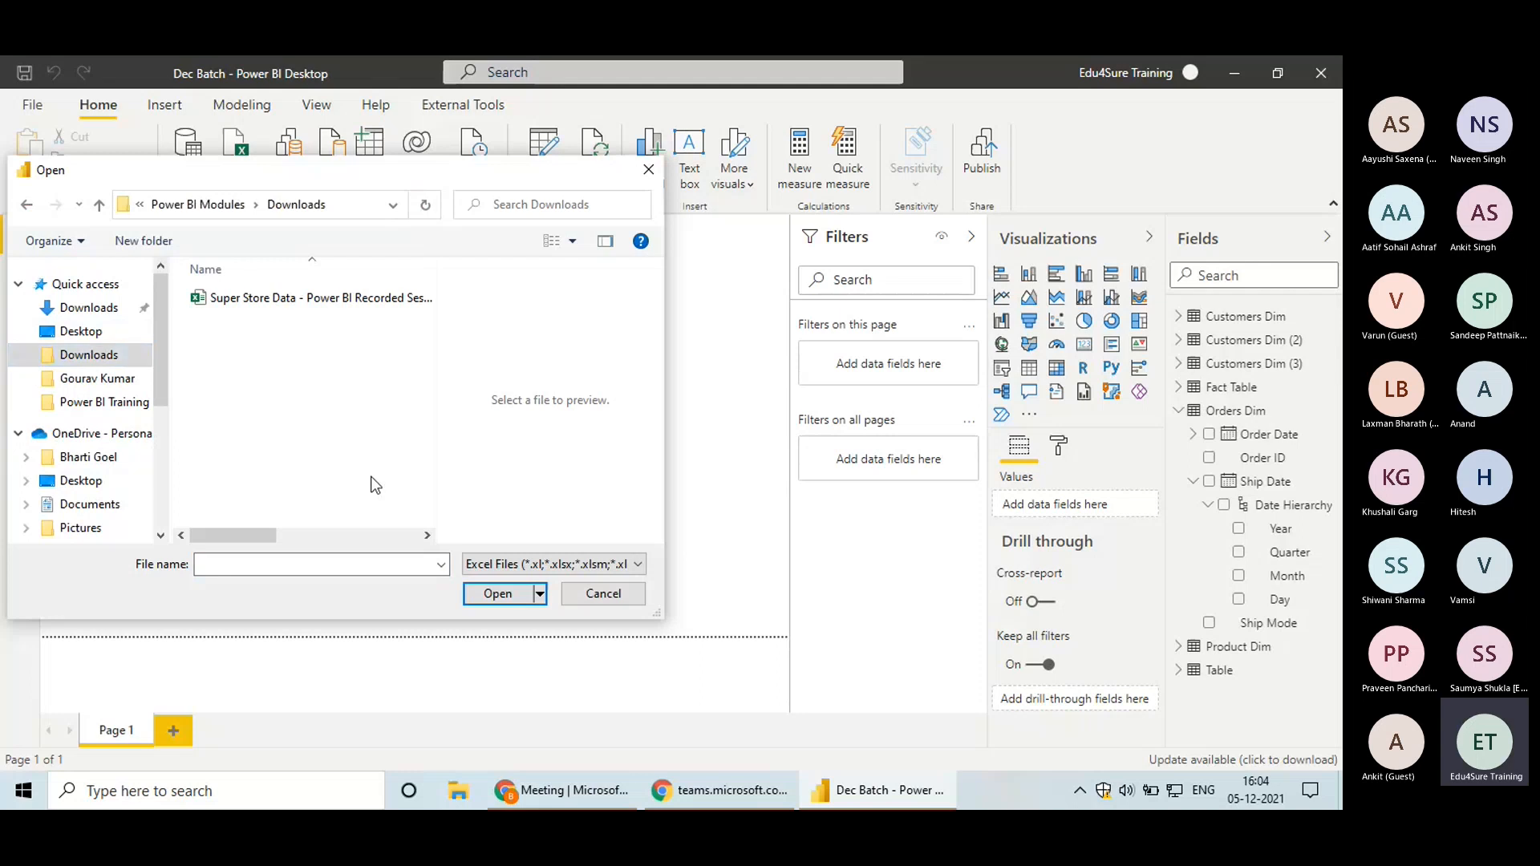
left_click(649, 170)
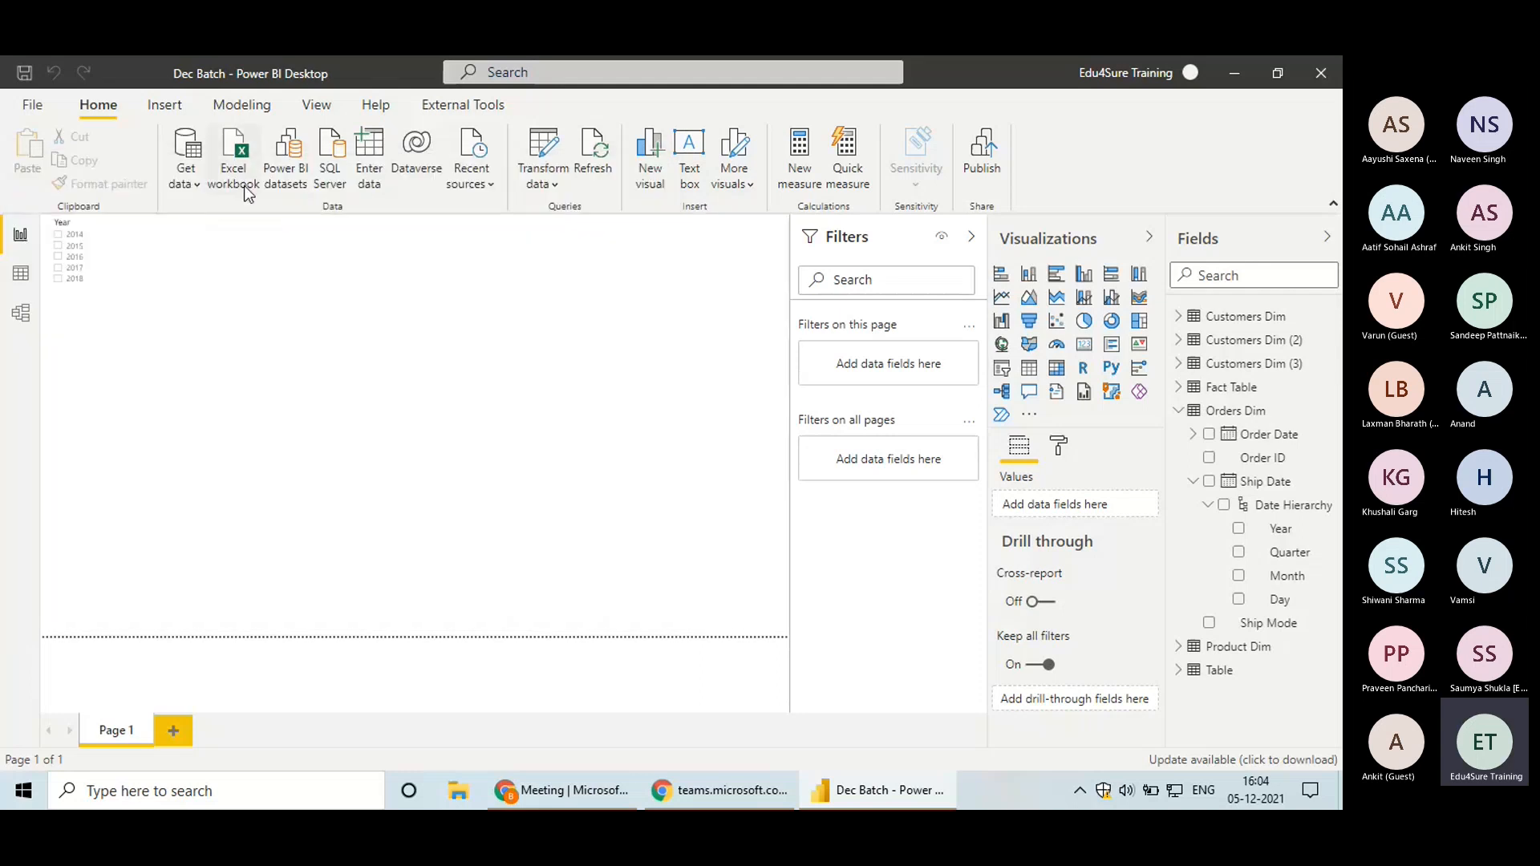
Load the Example 1 sheet from Fill Down & Up.xlsx in the Power Query folder under Downloads
left_click(244, 184)
left_click(89, 308)
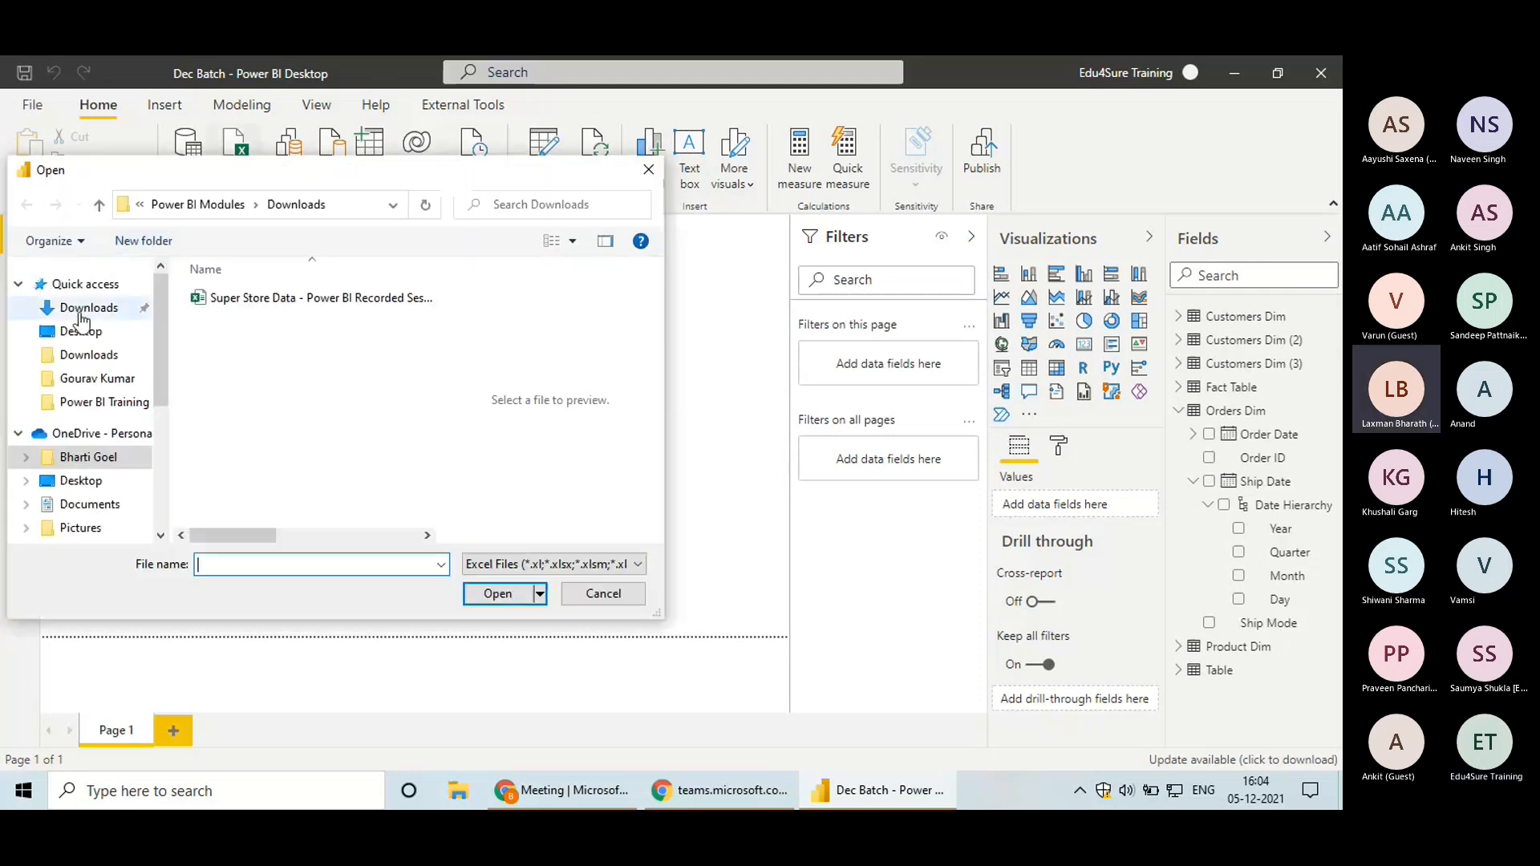
left_click_drag(423, 320, 426, 446)
left_click(336, 435)
double_click(336, 436)
double_click(258, 303)
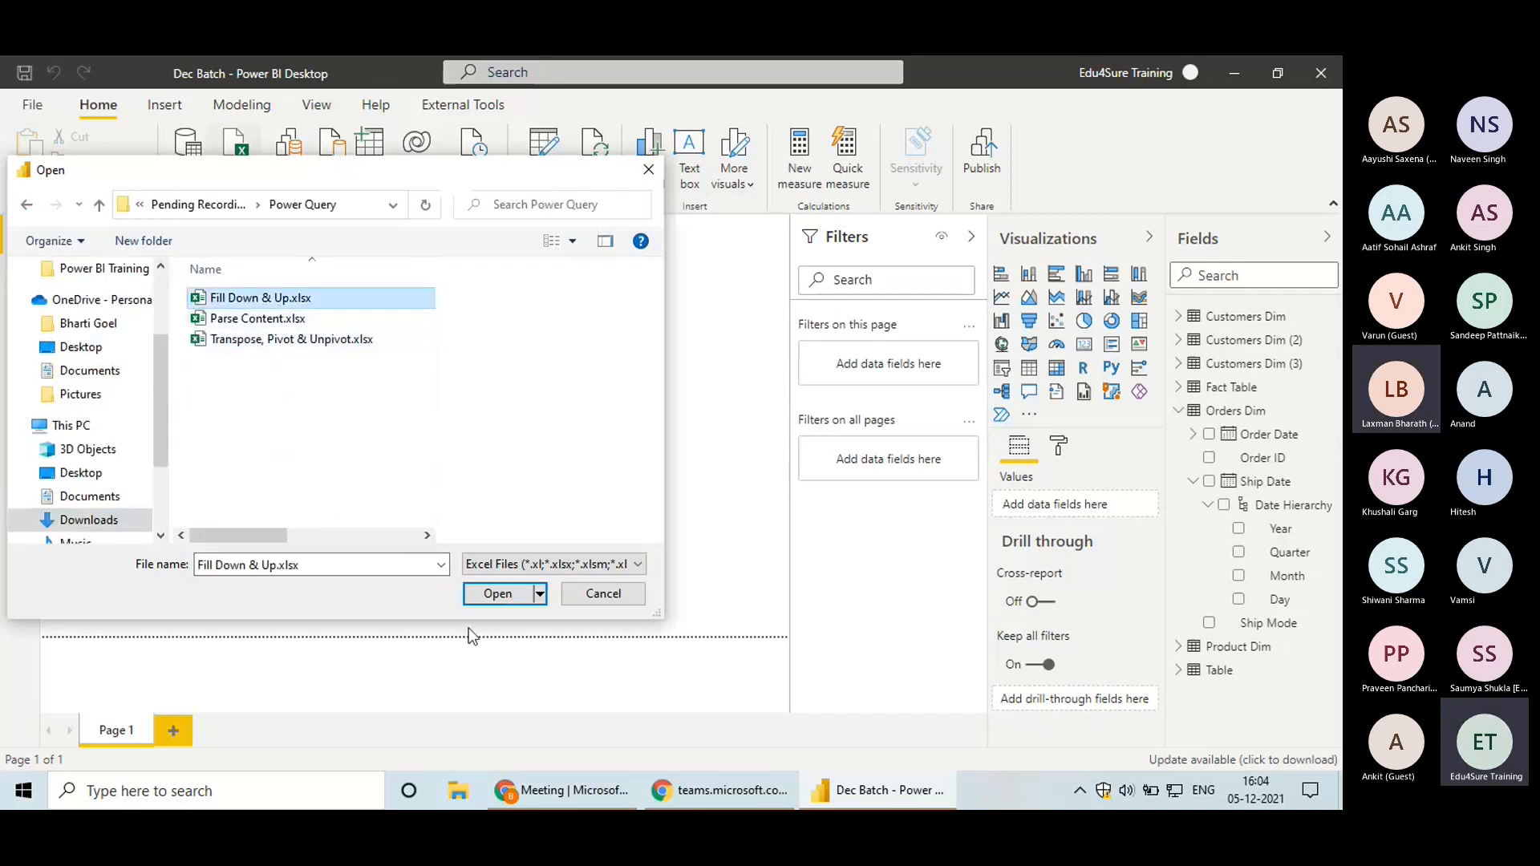
left_click(496, 590)
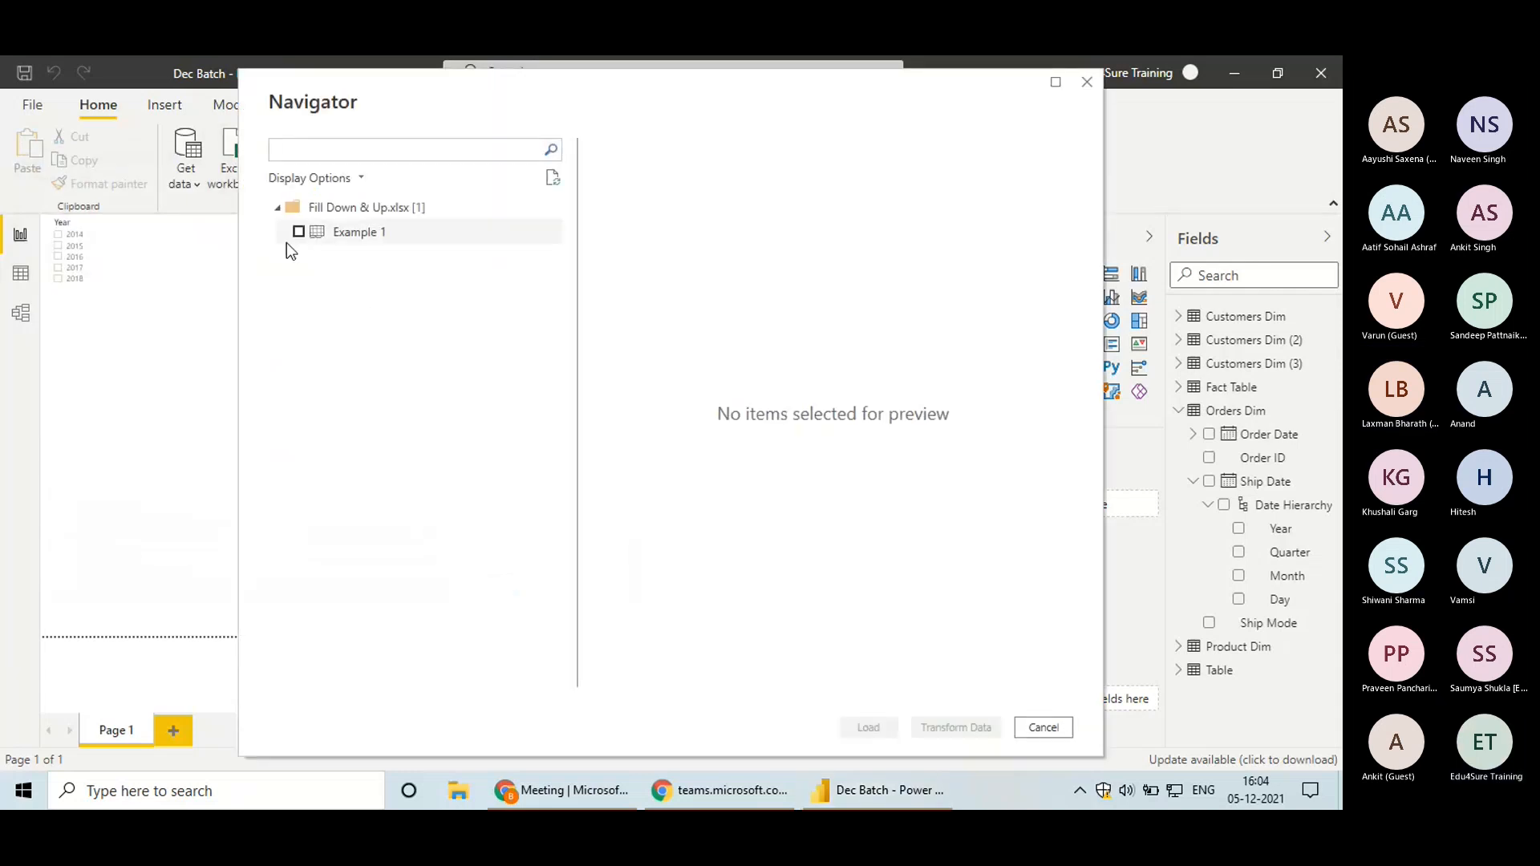
left_click(298, 232)
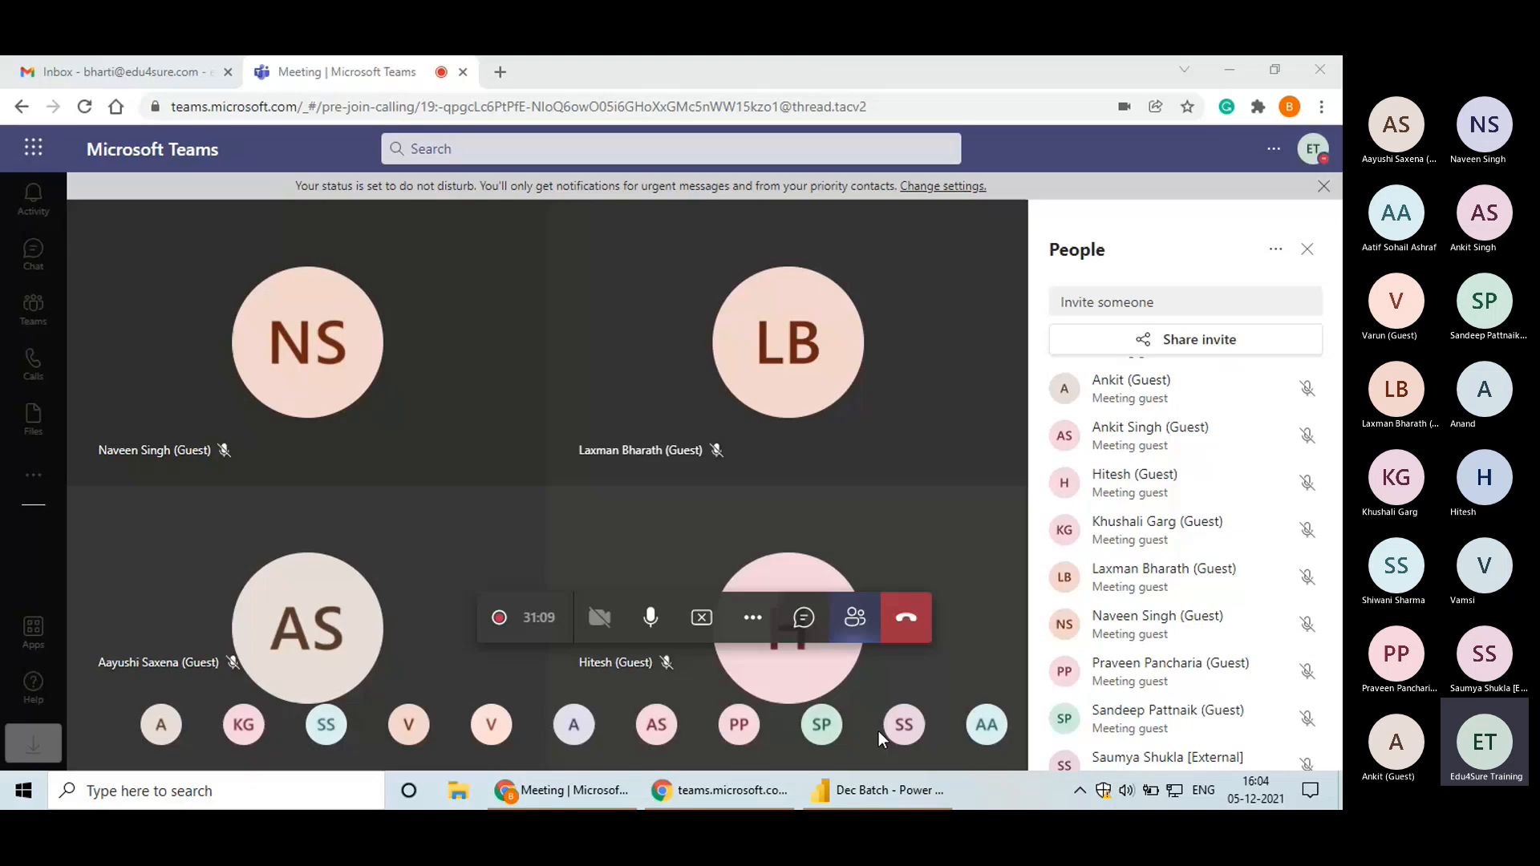
left_click(869, 728)
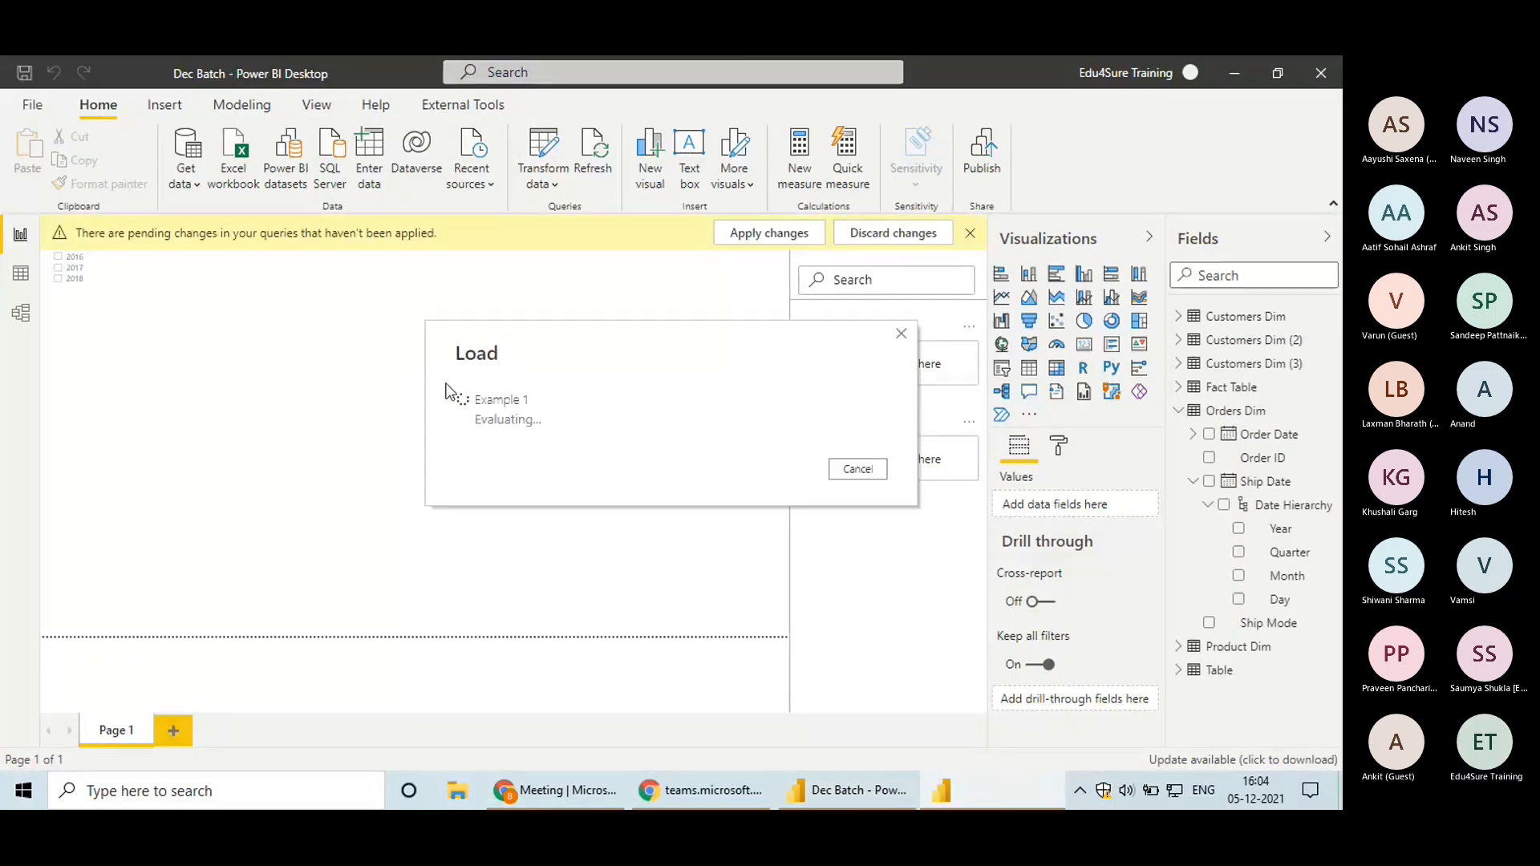
Load Sheet1 from the Parse Content.xlsx workbook into the report
left_click(235, 173)
left_click(288, 321)
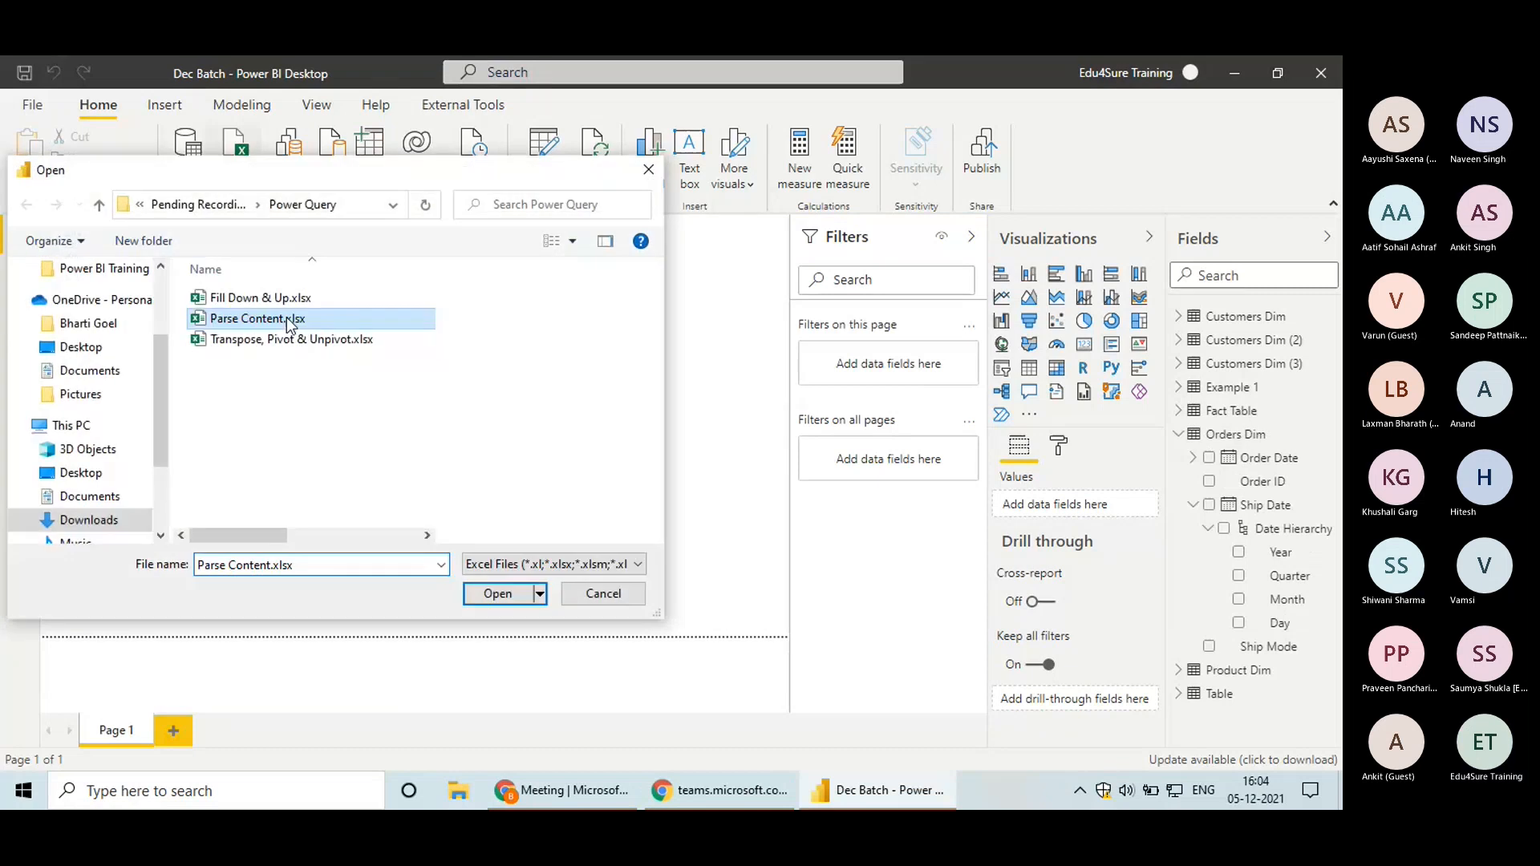
left_click(497, 593)
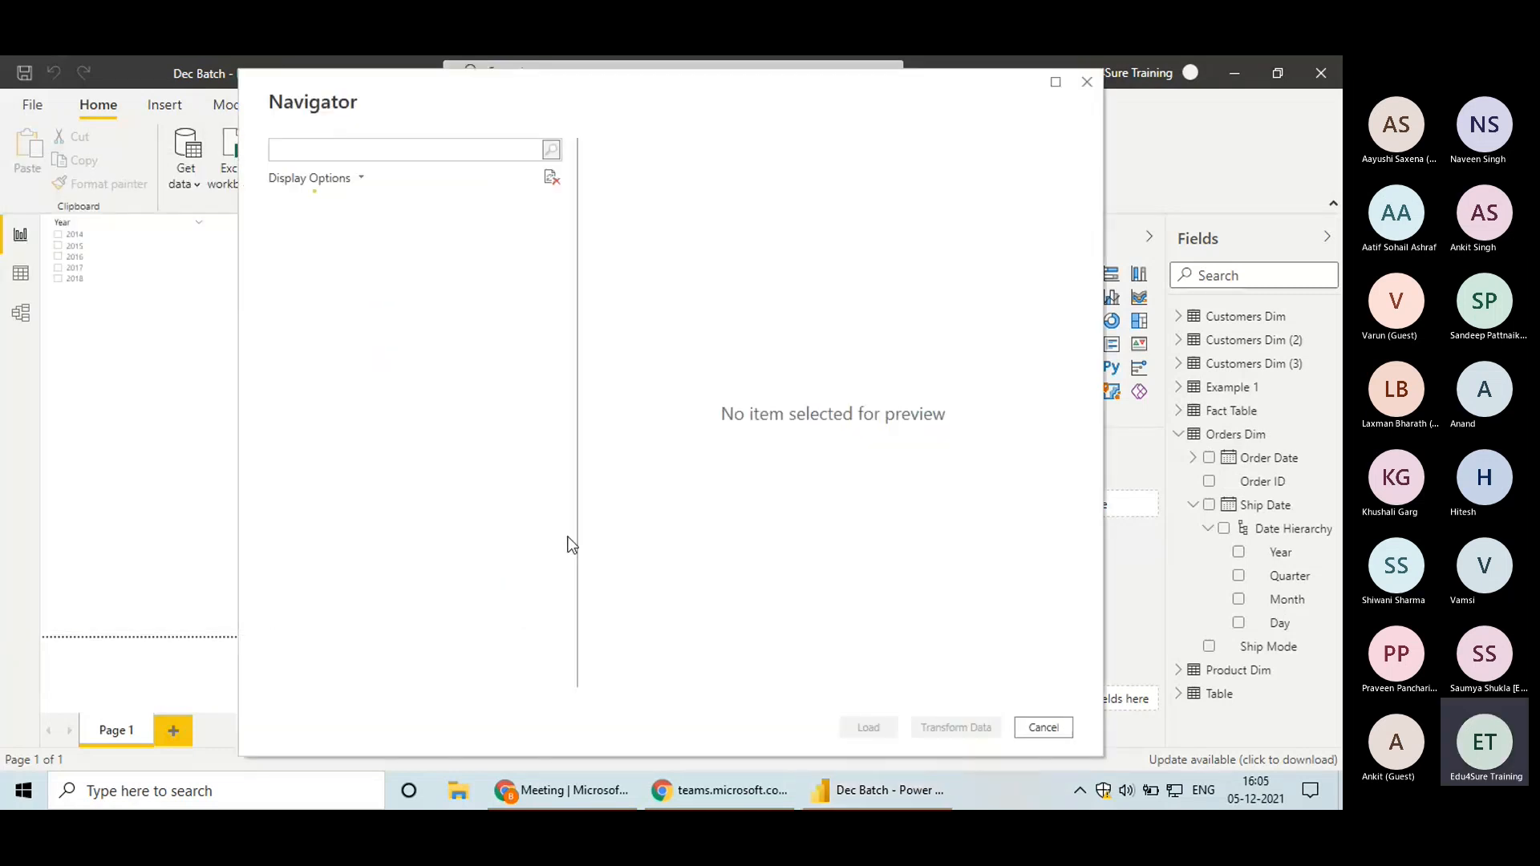
left_click(299, 232)
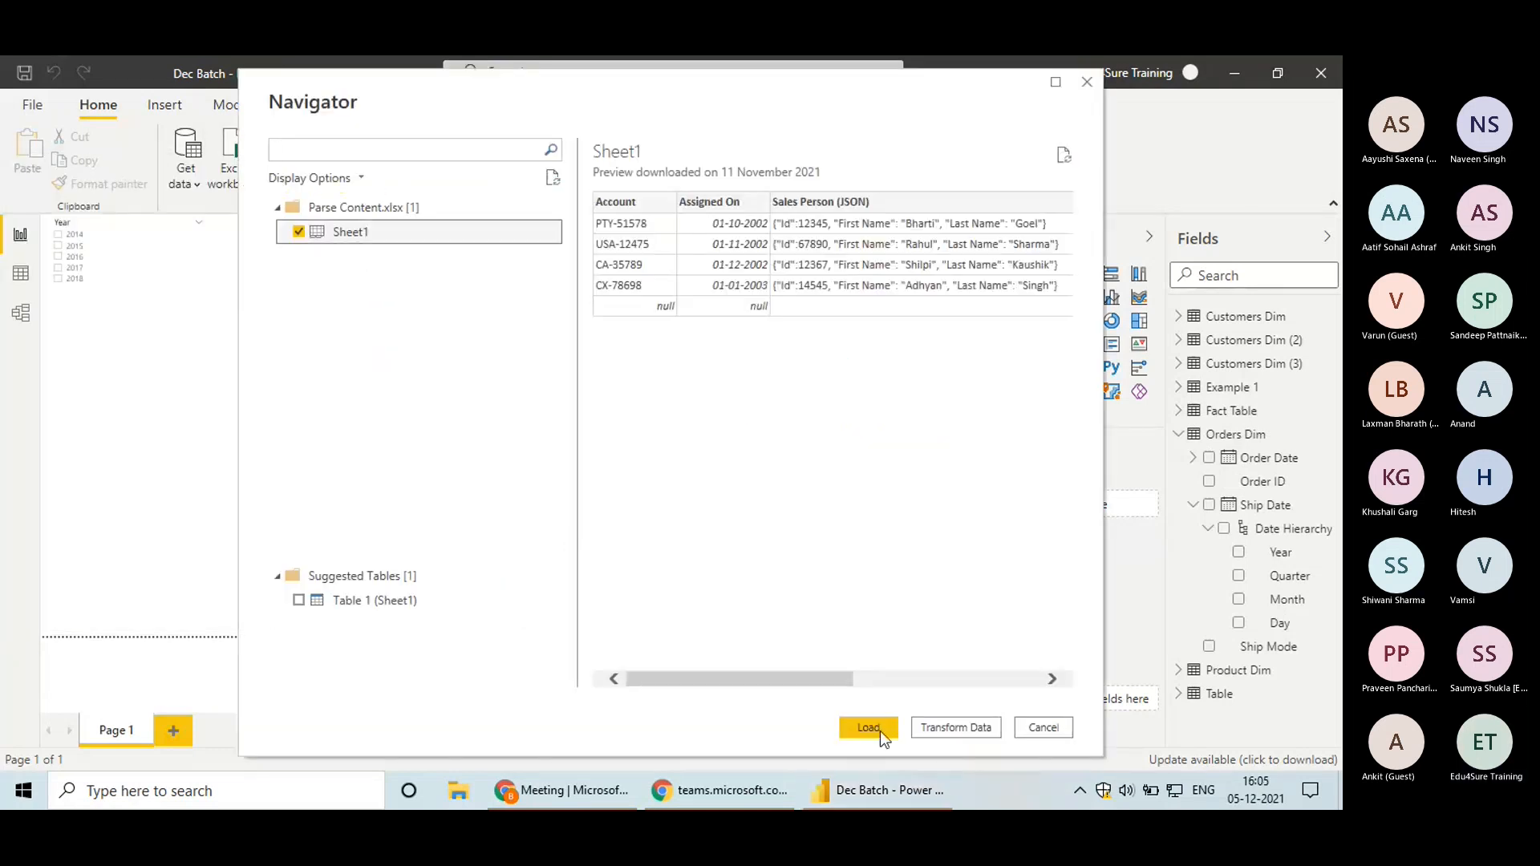
left_click(878, 729)
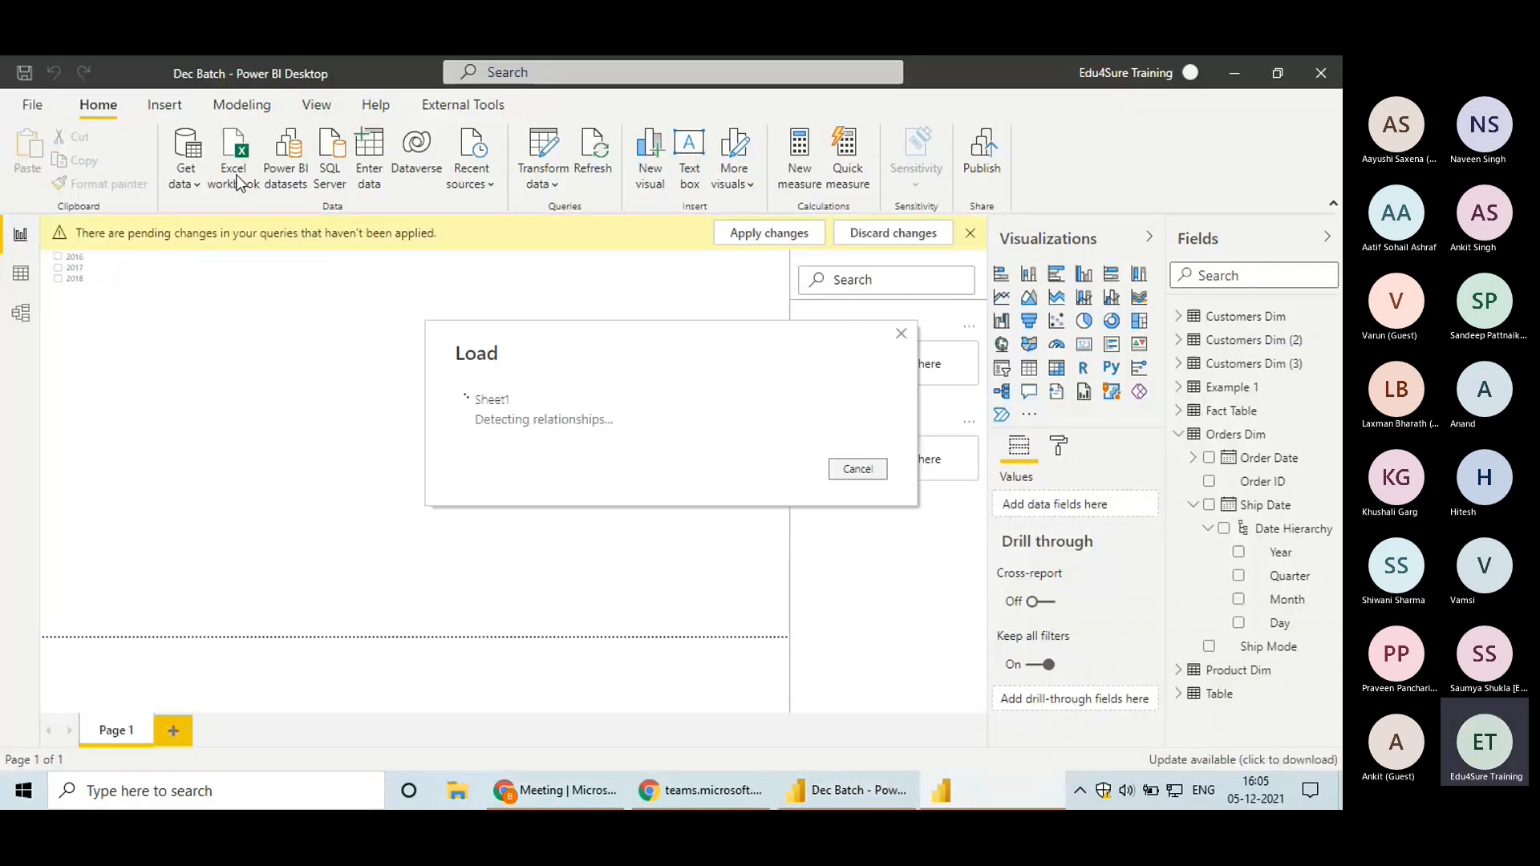
Load the Example 1 sheet from the Transpose, Pivot & Unpivot.xlsx workbook into the report
left_click(237, 178)
left_click(243, 340)
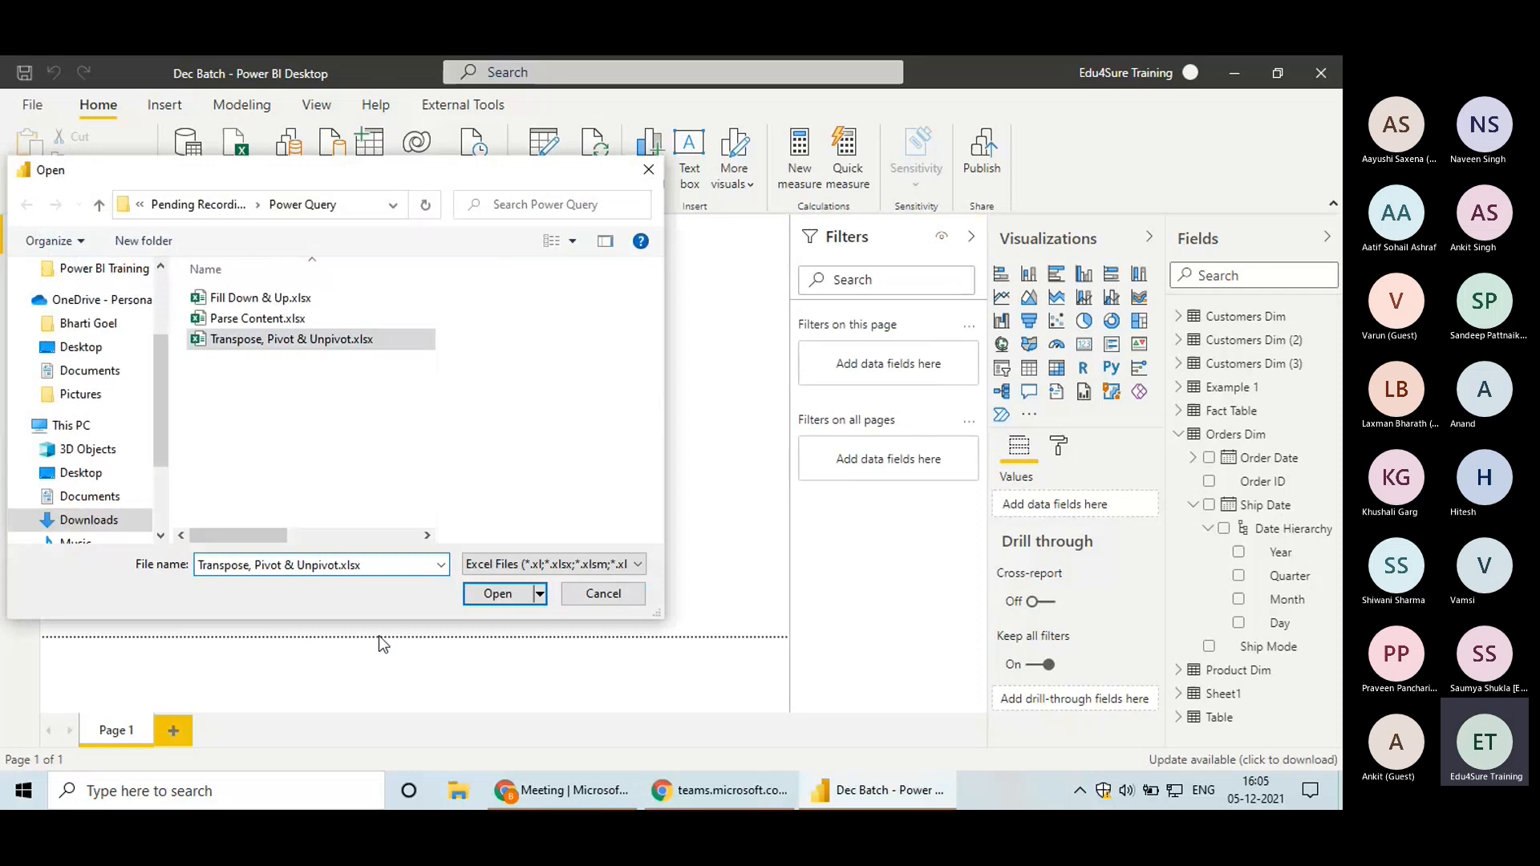
left_click(497, 594)
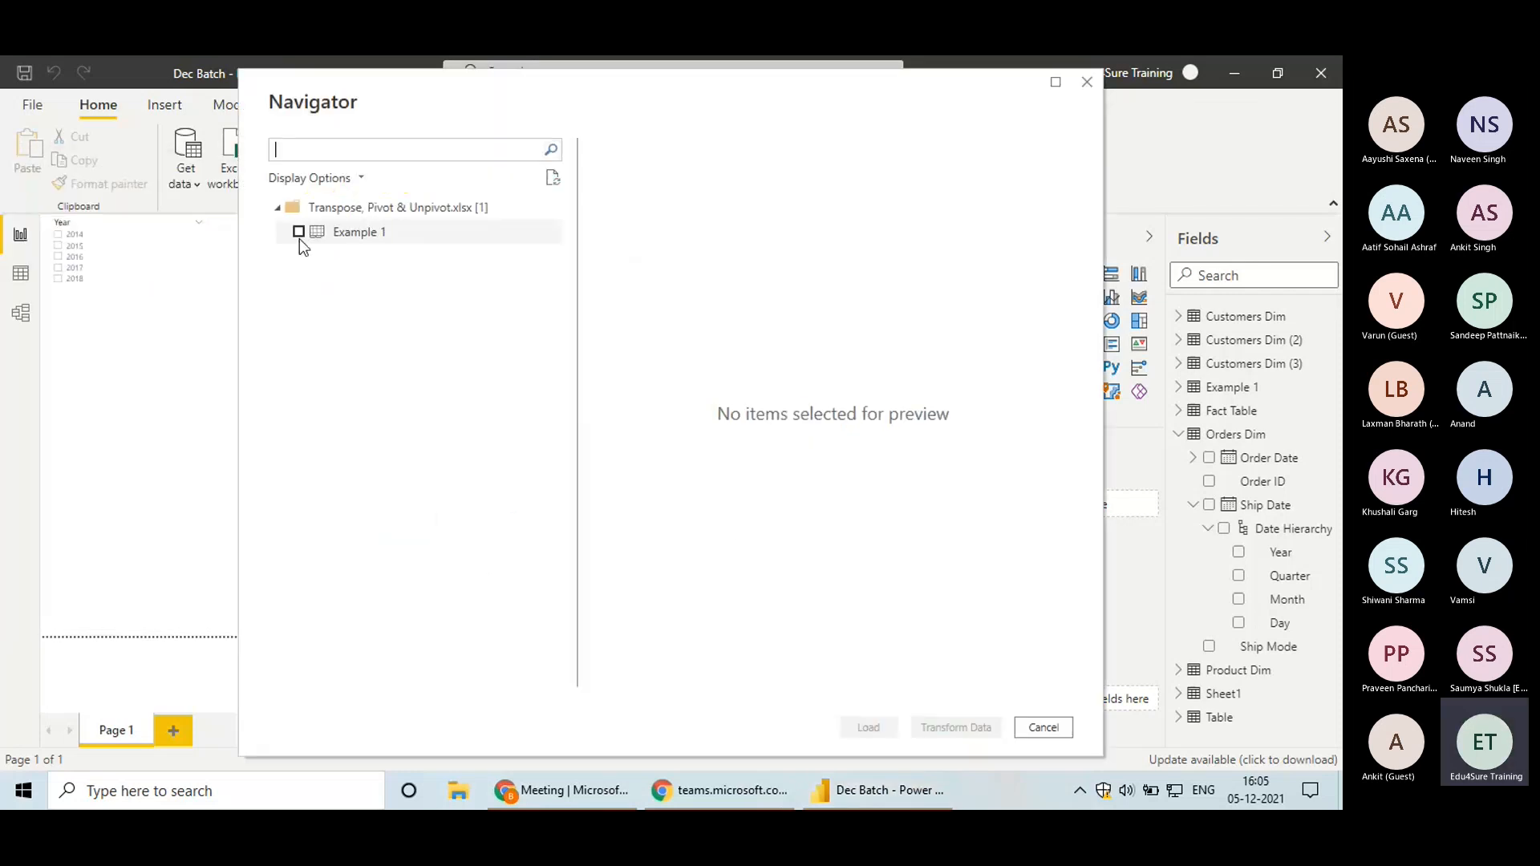
left_click(300, 236)
left_click(891, 726)
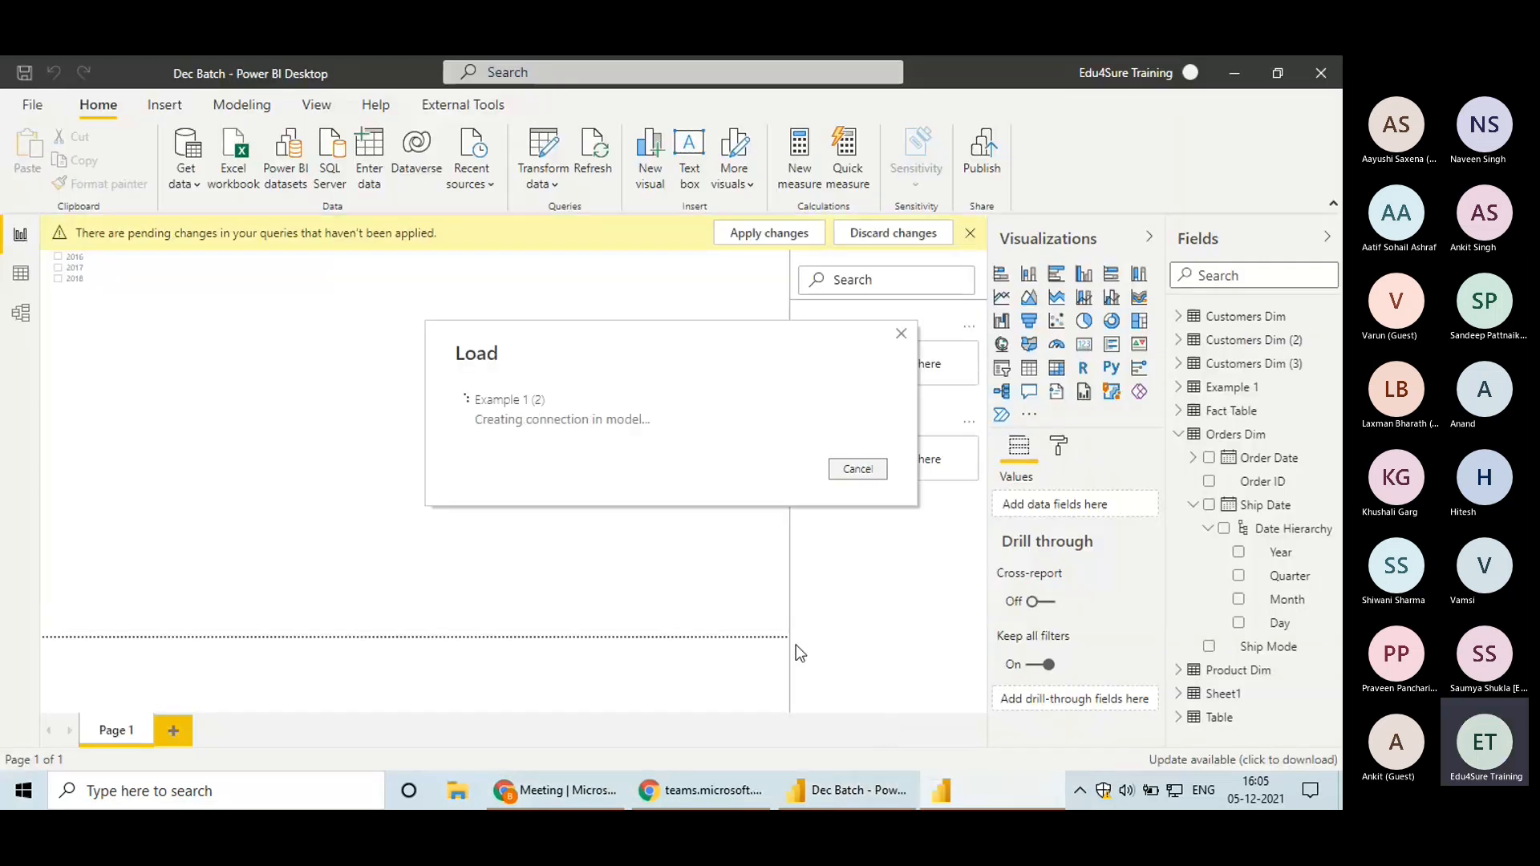
left_click(34, 106)
key("Escape")
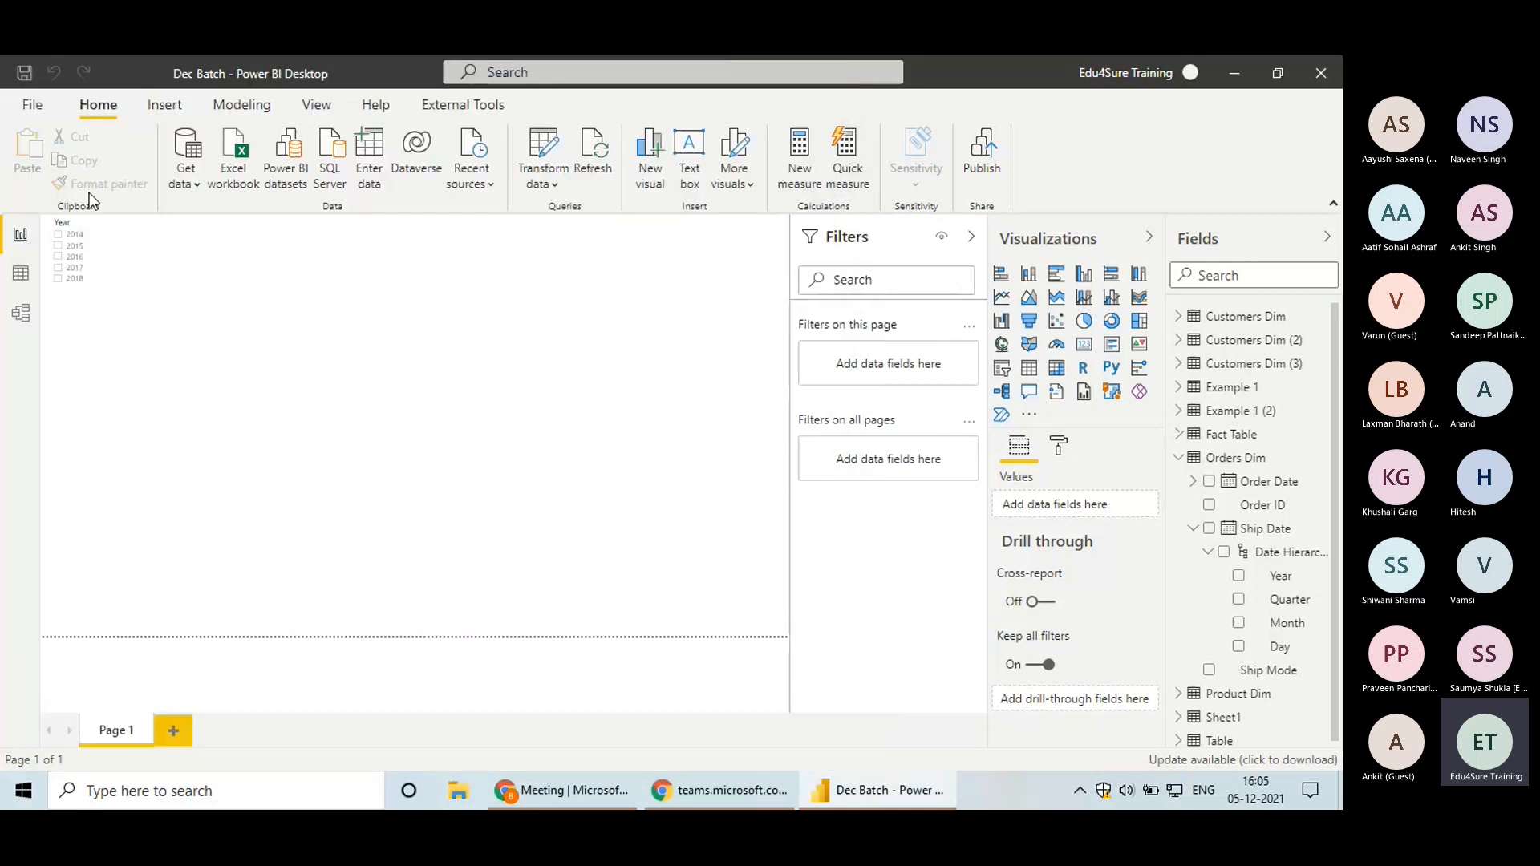
Open the Customers Dim query in the Power Query Editor and view its properties and Advanced Editor code
right_click(1232, 321)
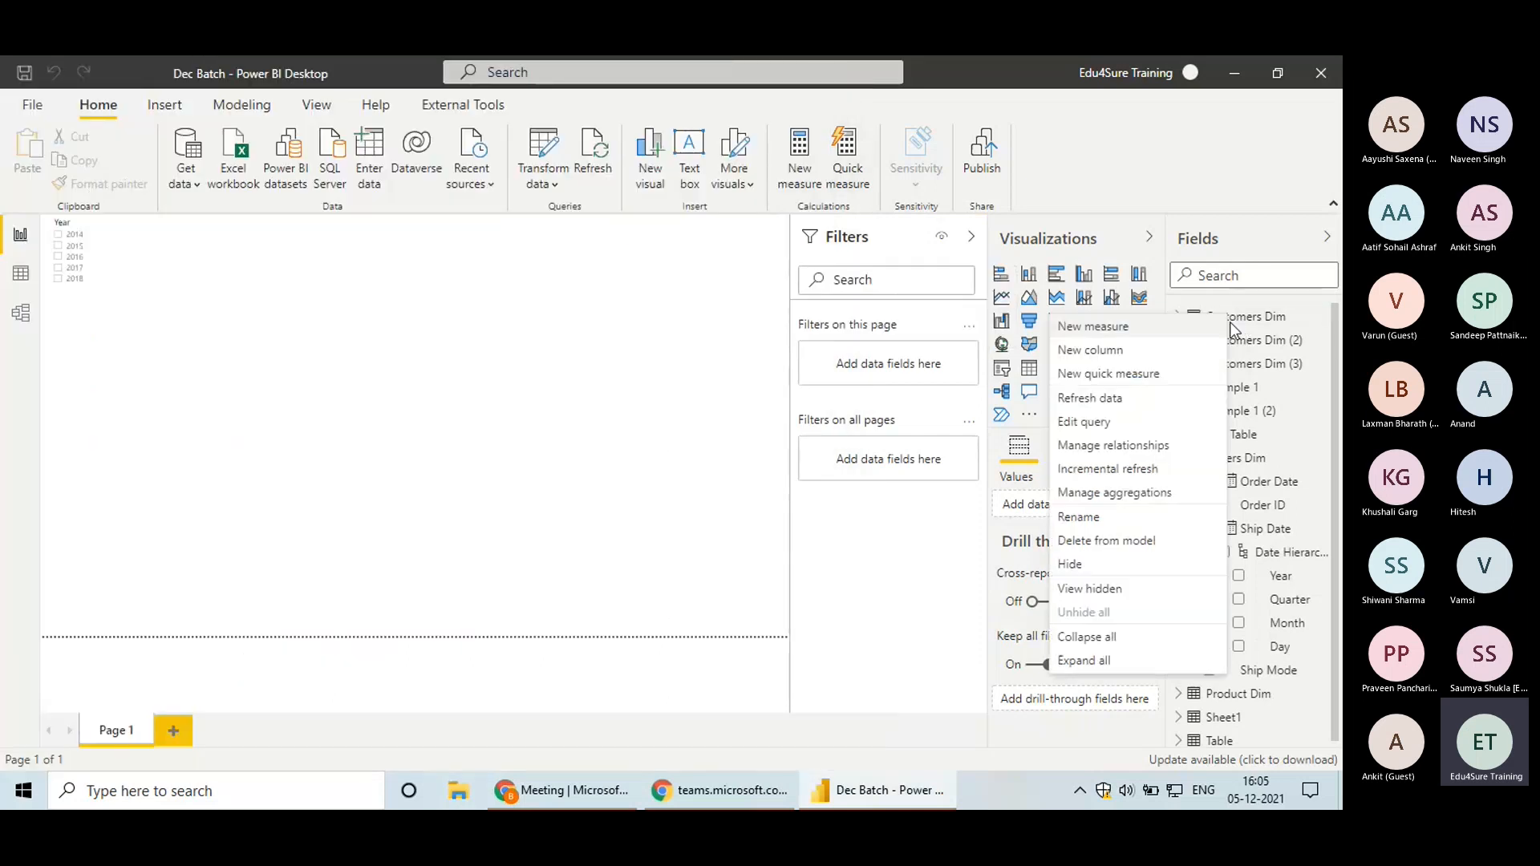
left_click(1084, 424)
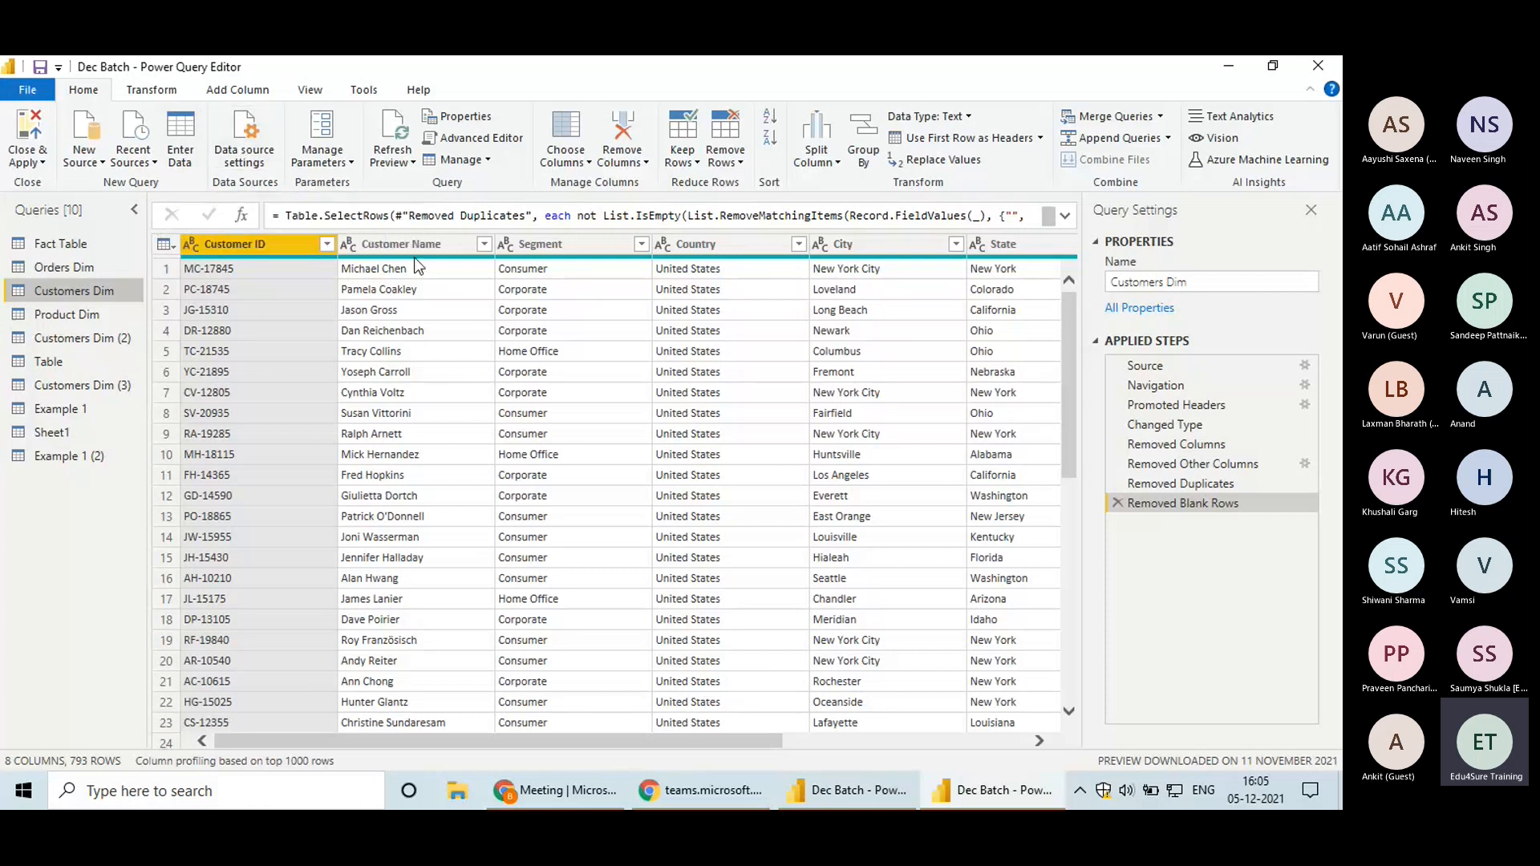
left_click(468, 116)
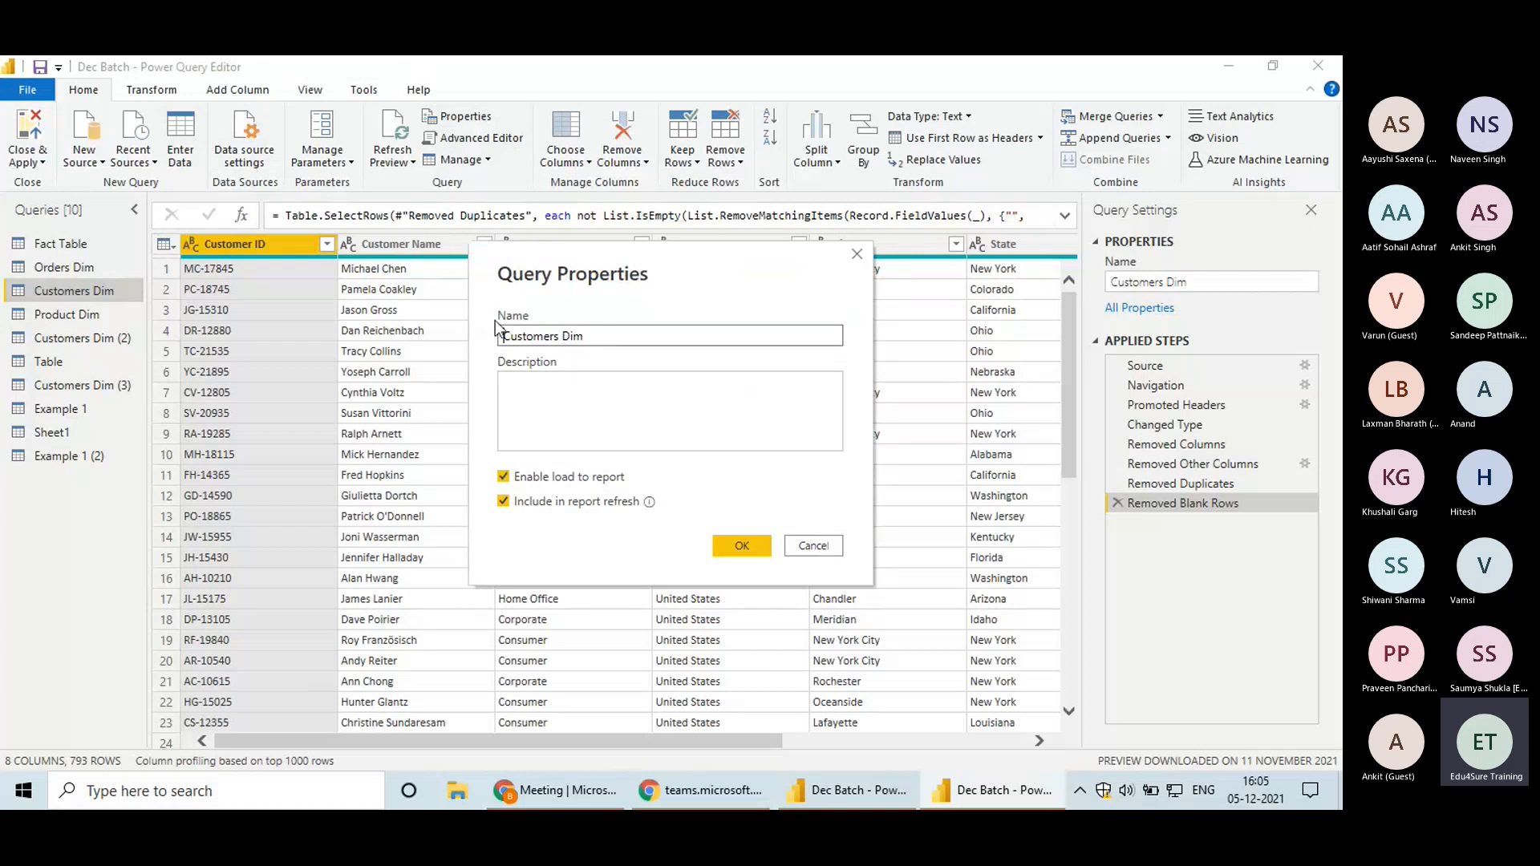
left_click(855, 255)
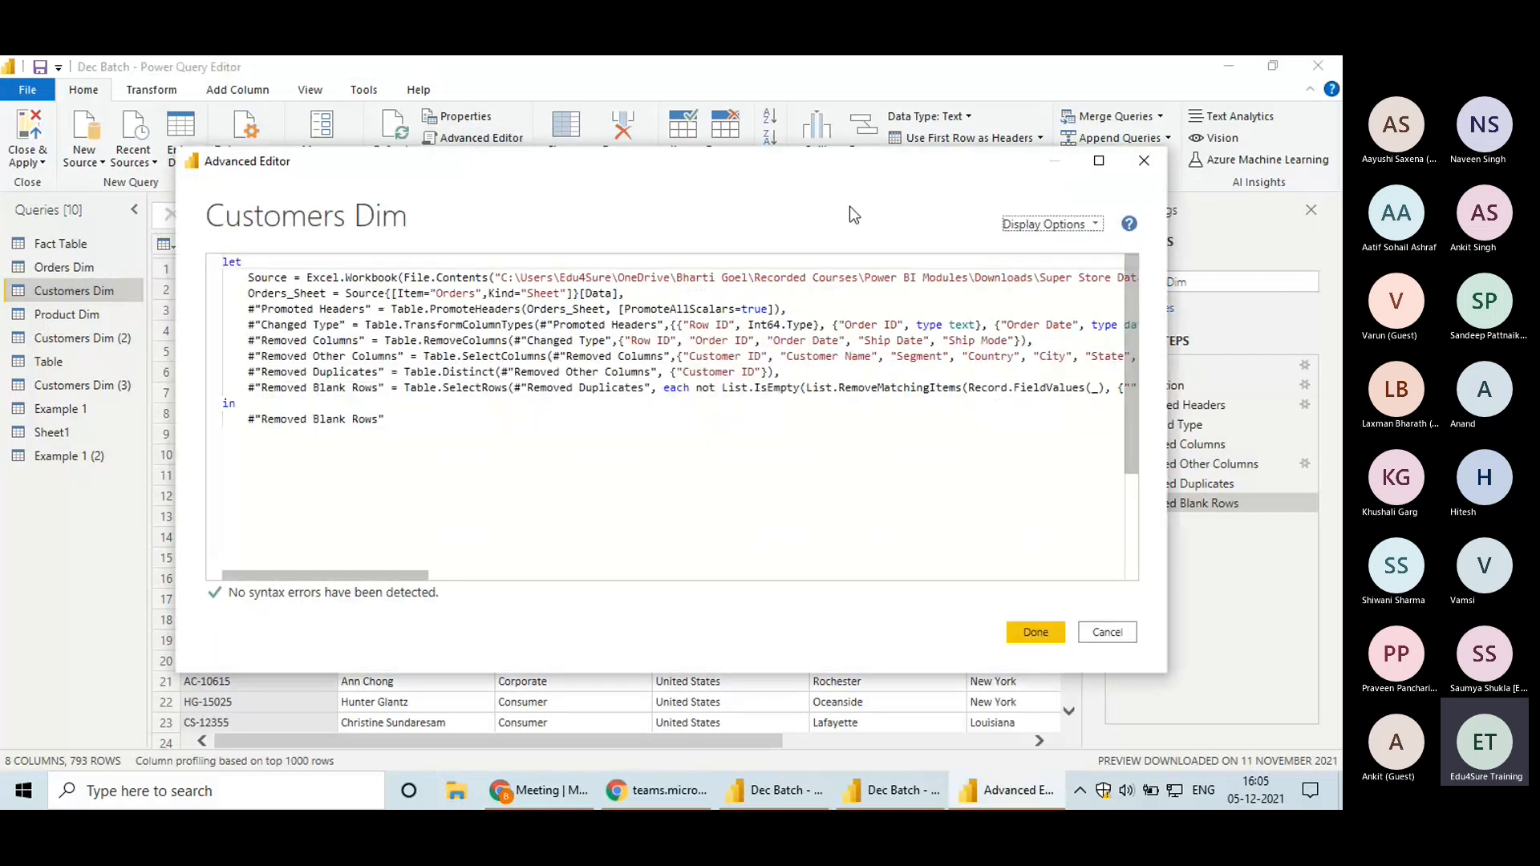
left_click(1144, 163)
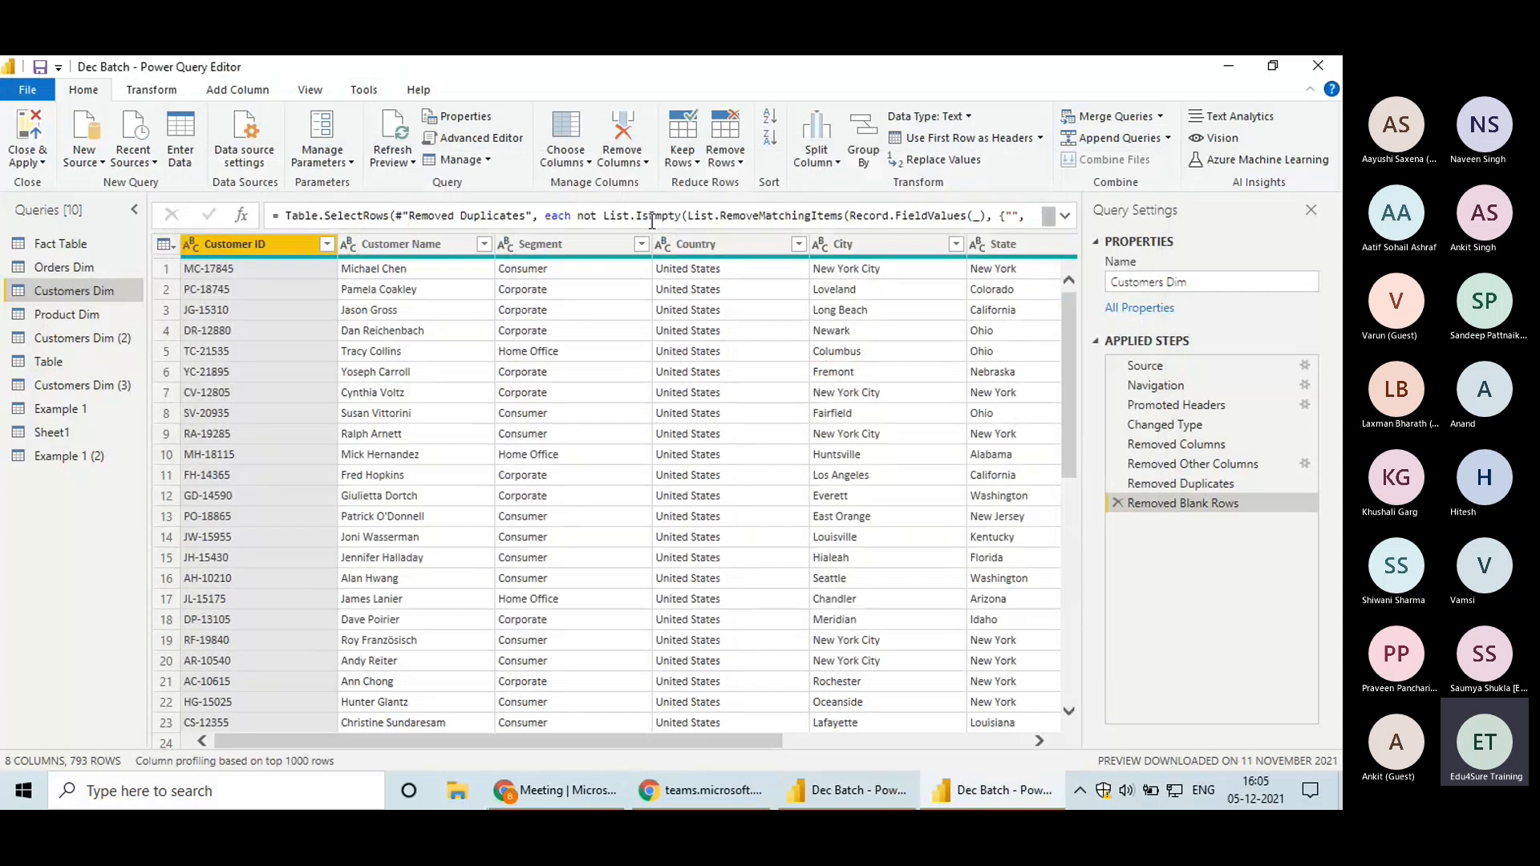
left_click(486, 161)
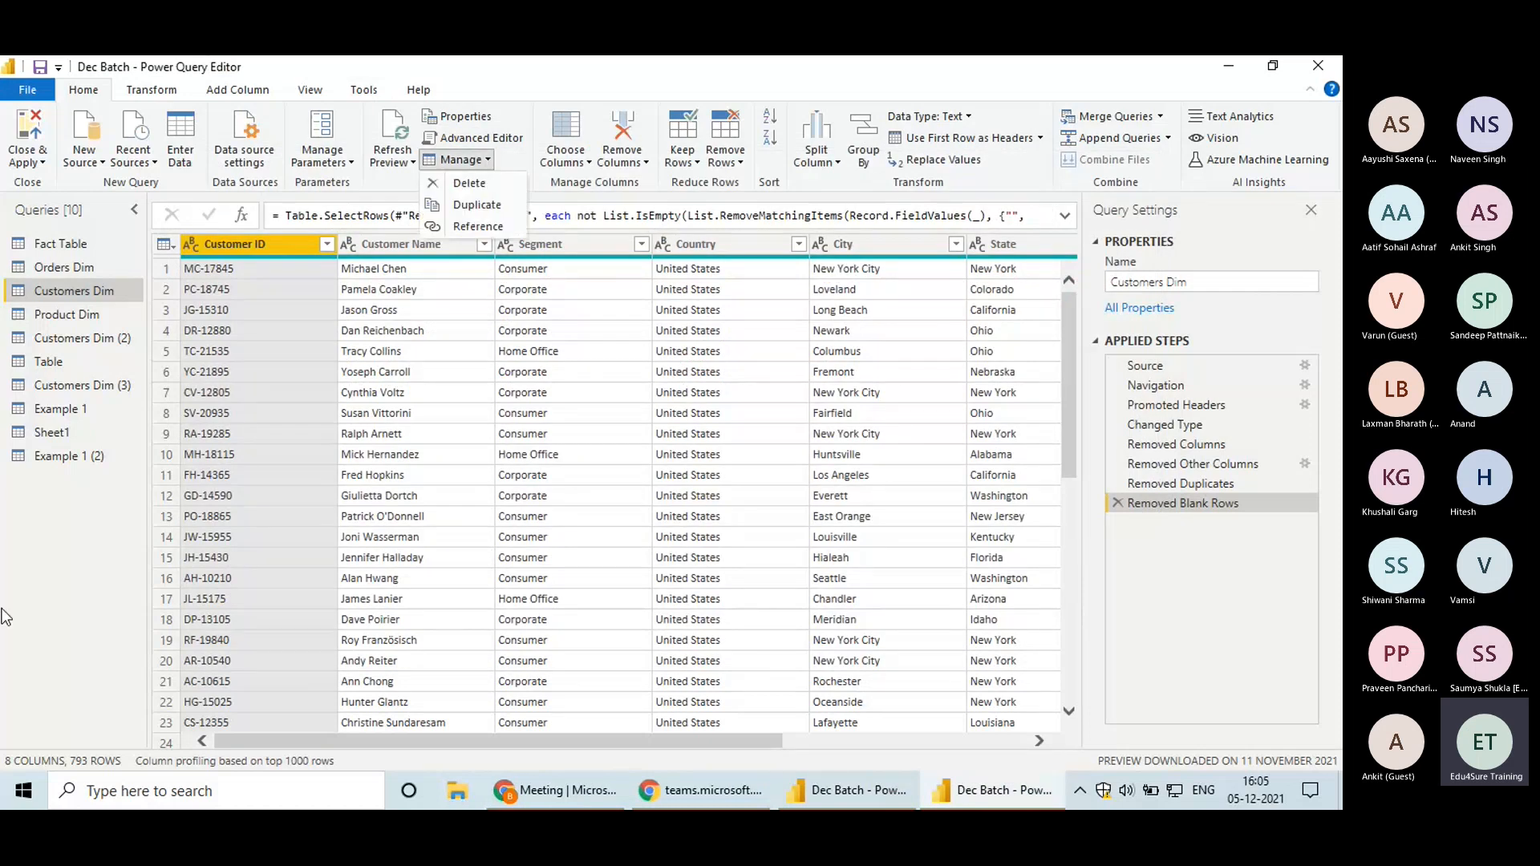
left_click(592, 163)
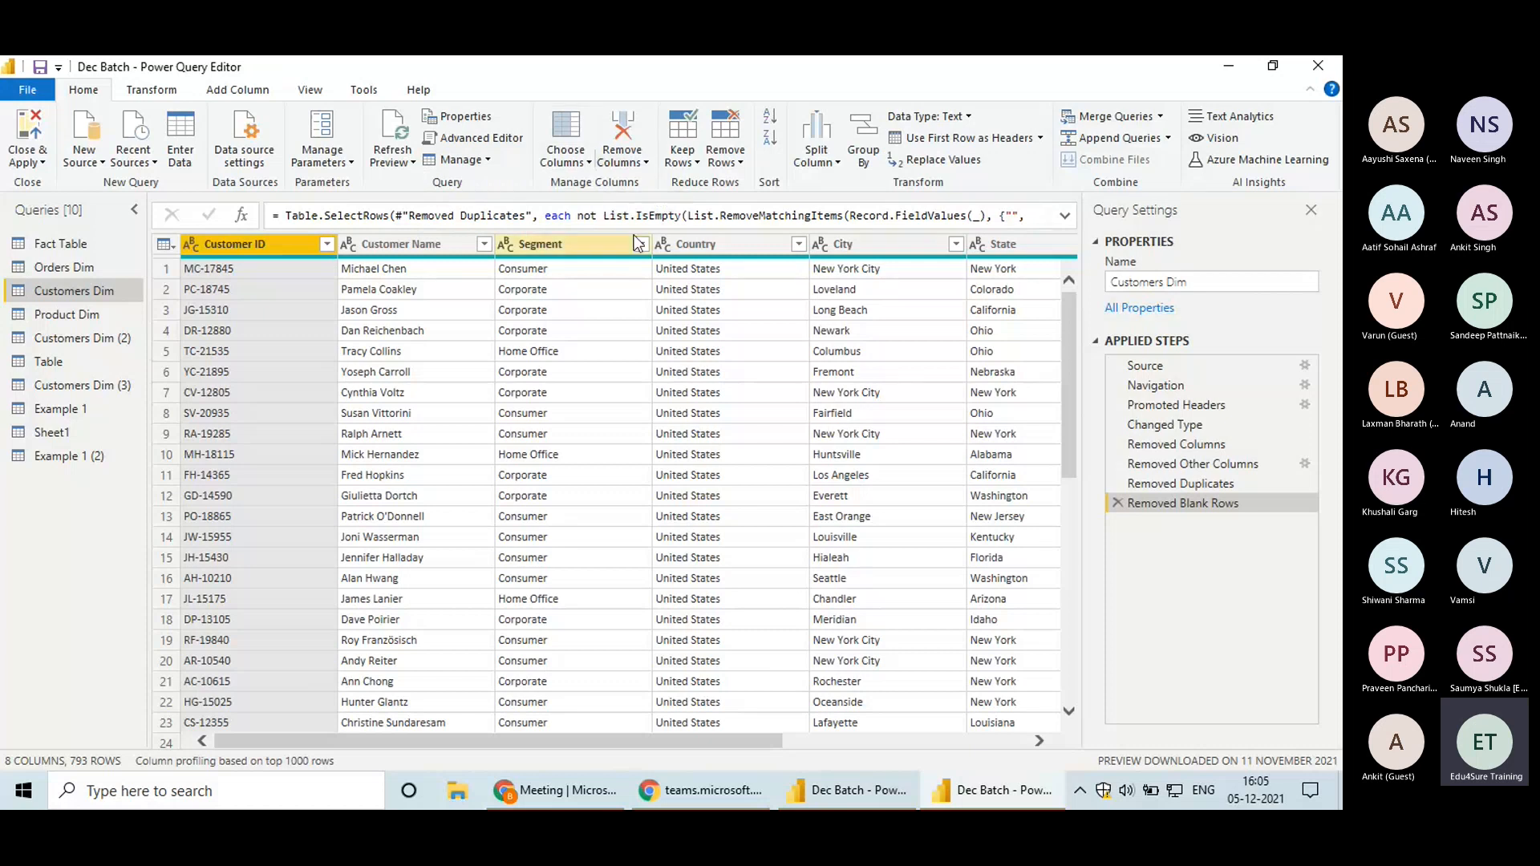
left_click(588, 163)
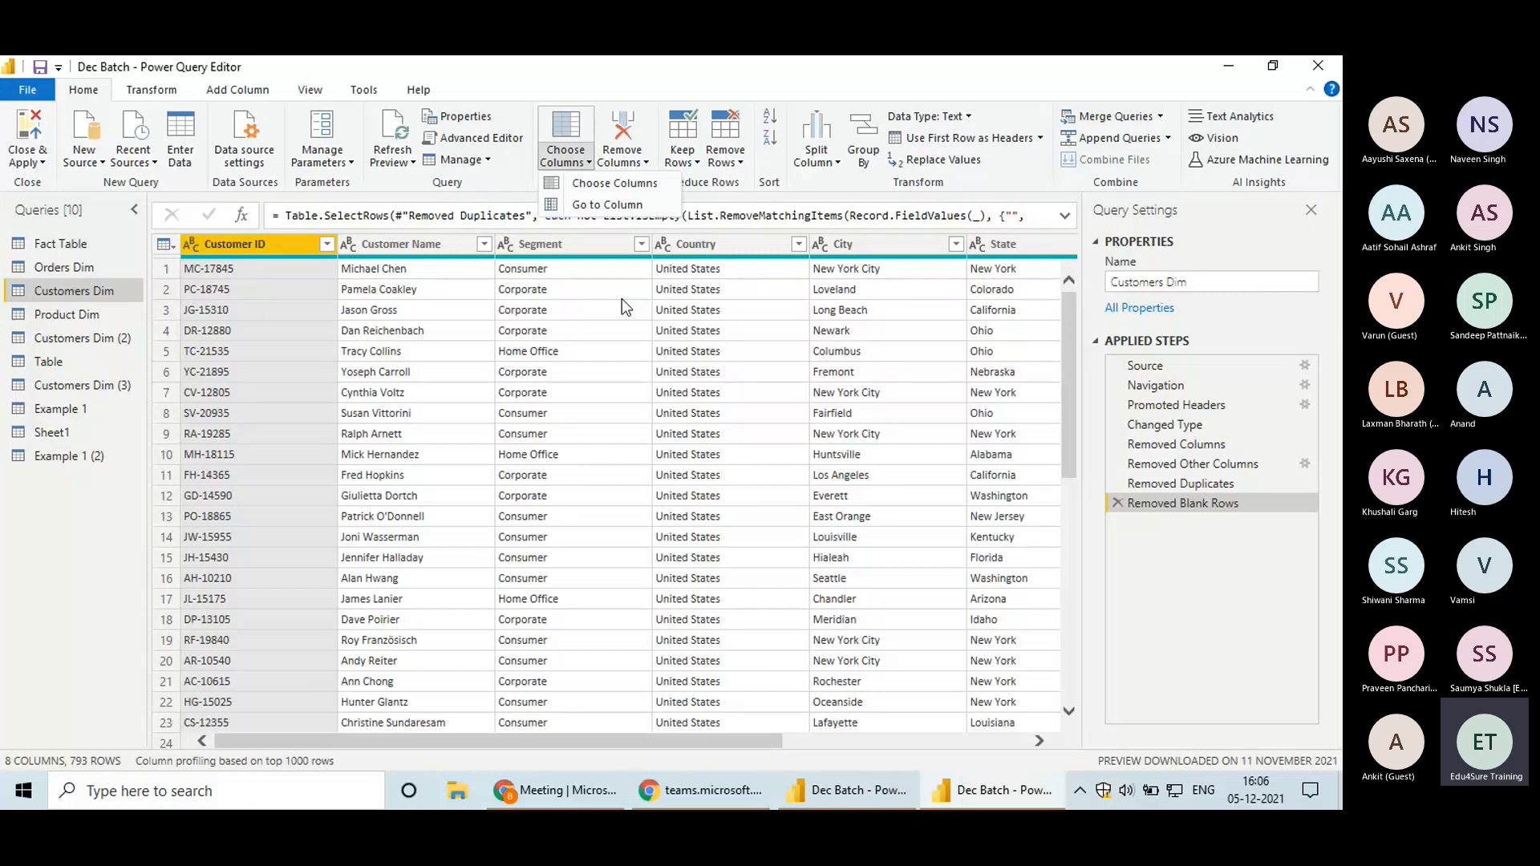
left_click(731, 554)
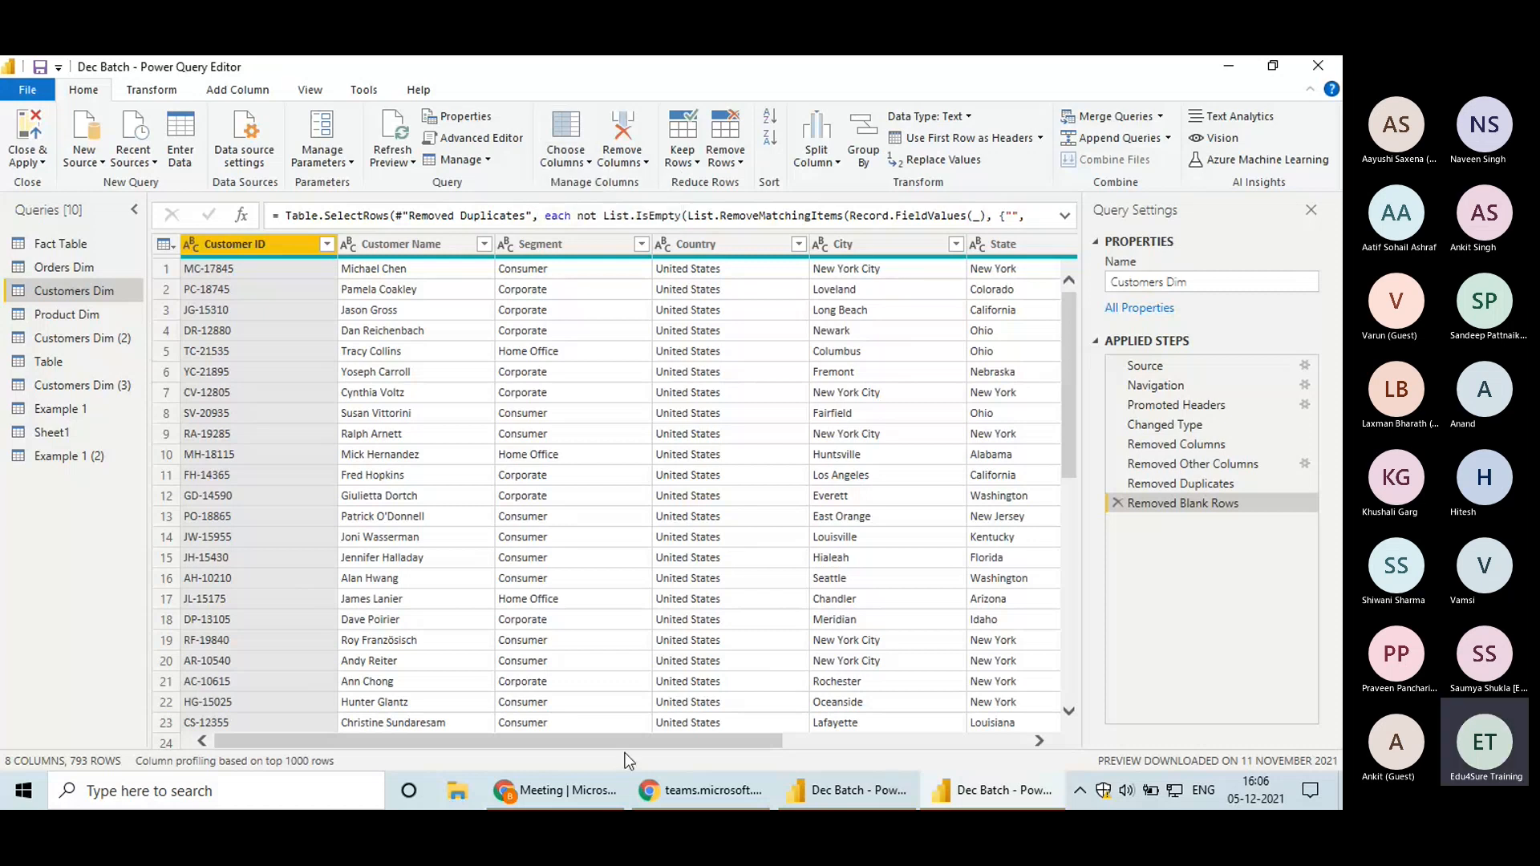
Use Go to Column to jump to the City column in the Customers Dim query
left_click(589, 163)
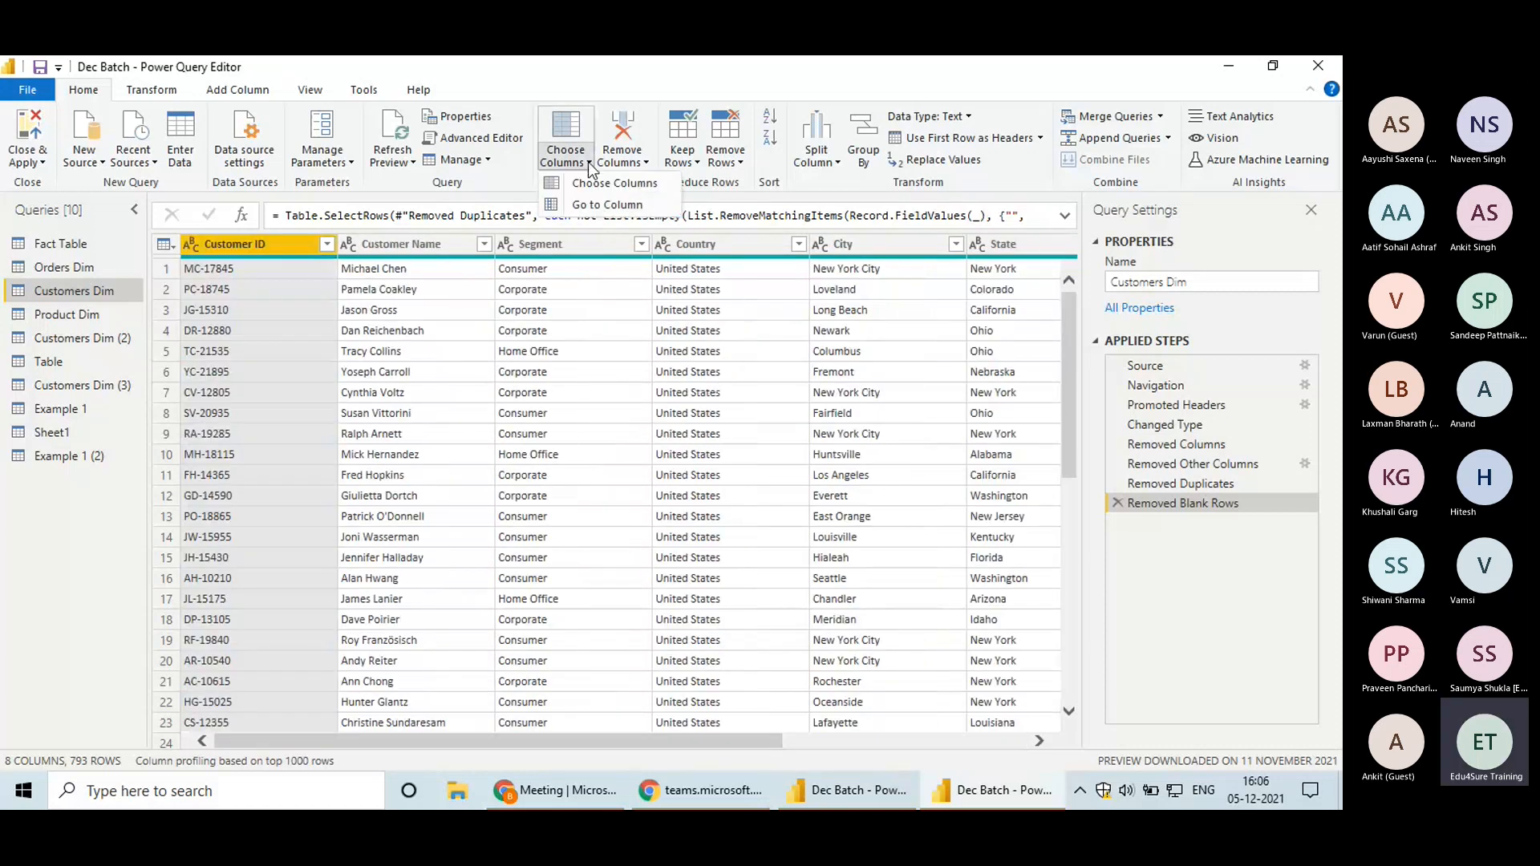
left_click(607, 204)
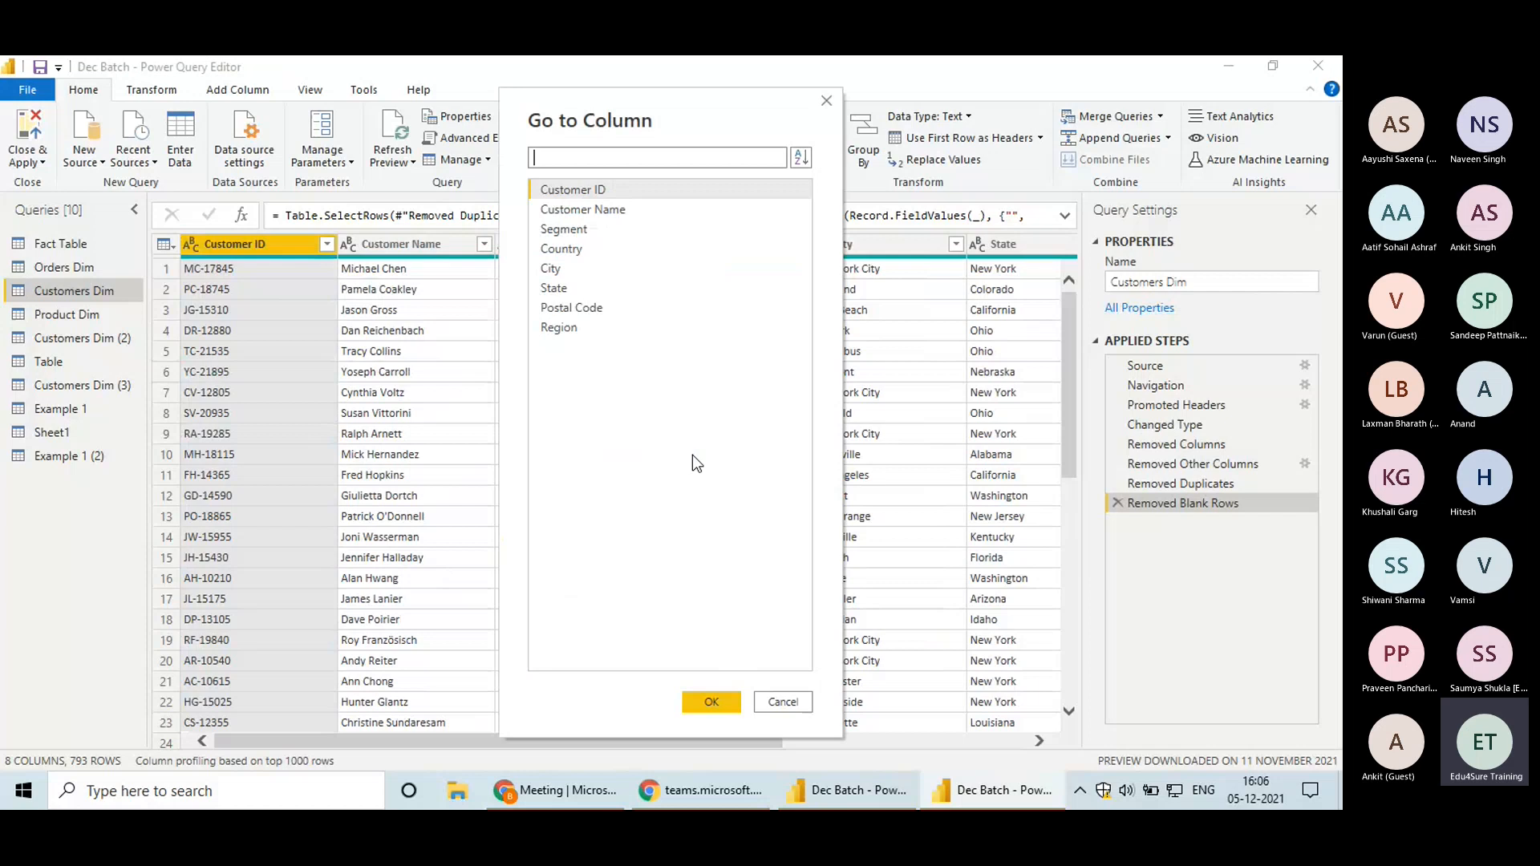
left_click(577, 269)
left_click(711, 702)
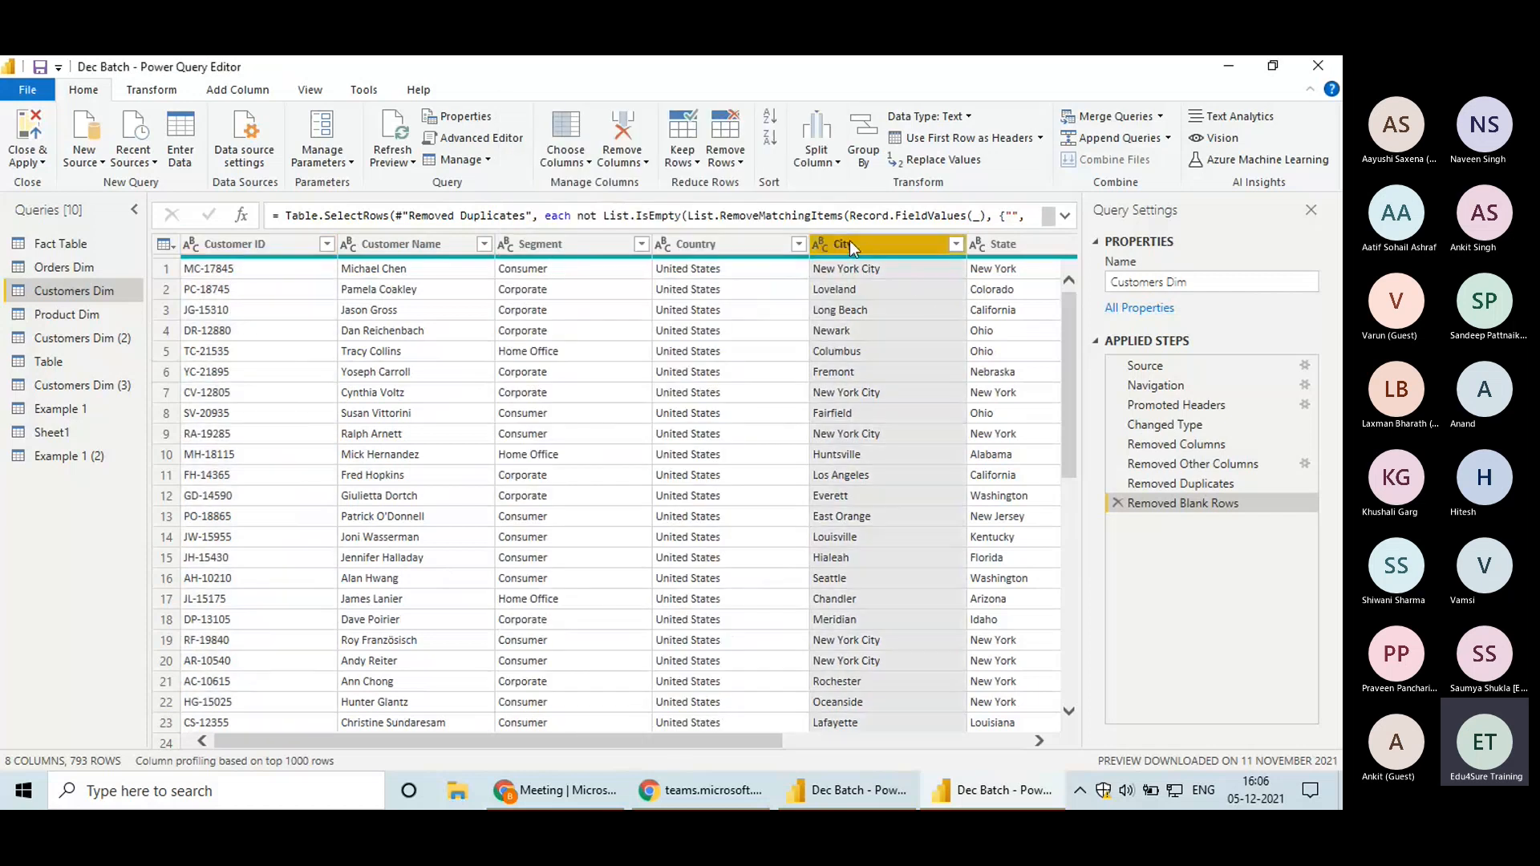
View the Choose Columns dialog for the Customers Dim query and close it without applying changes
left_click(581, 161)
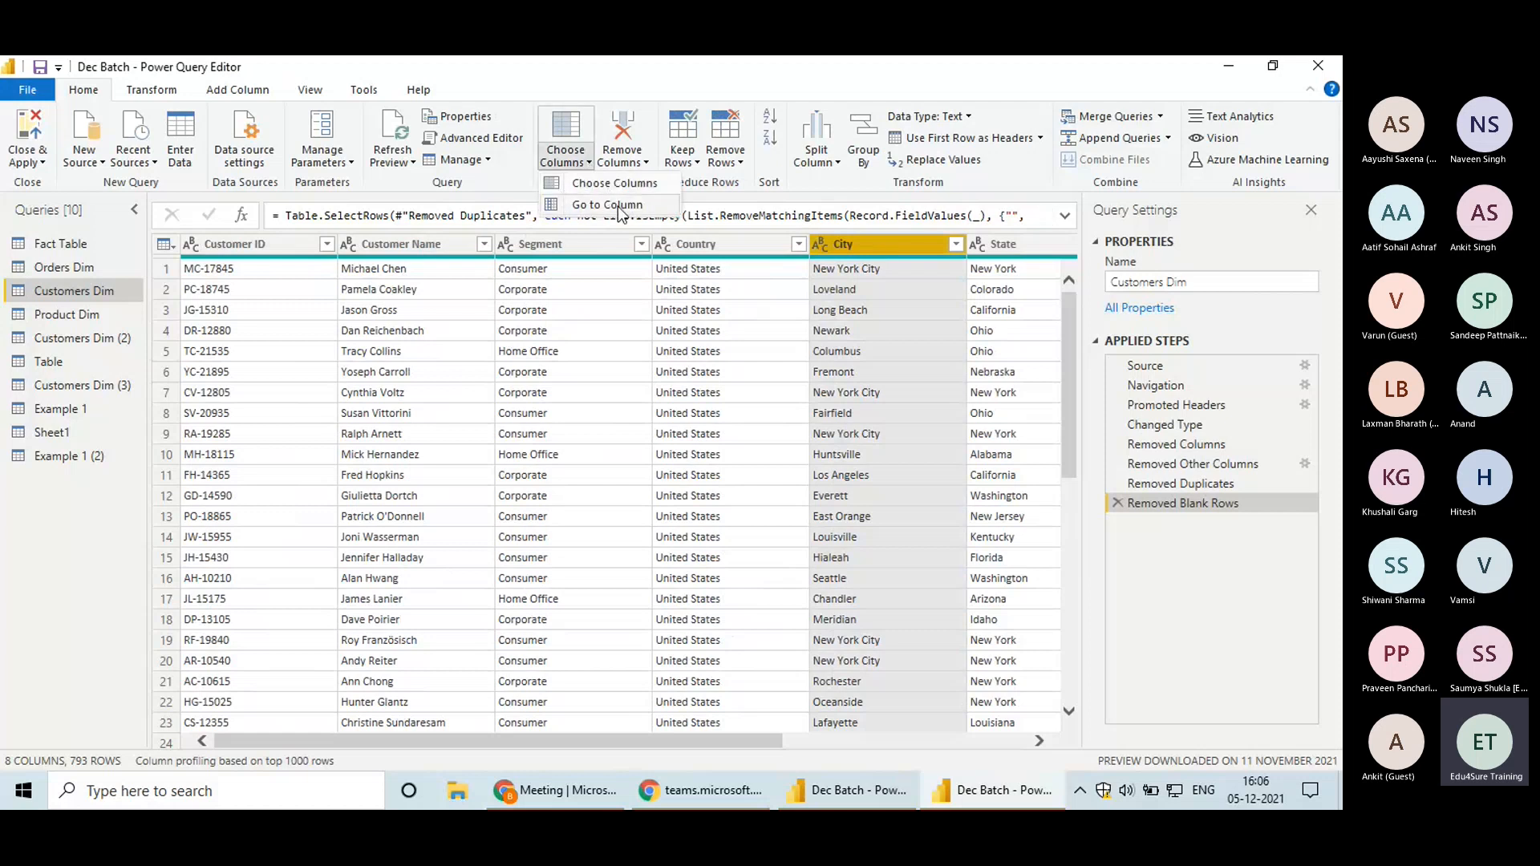
left_click(618, 182)
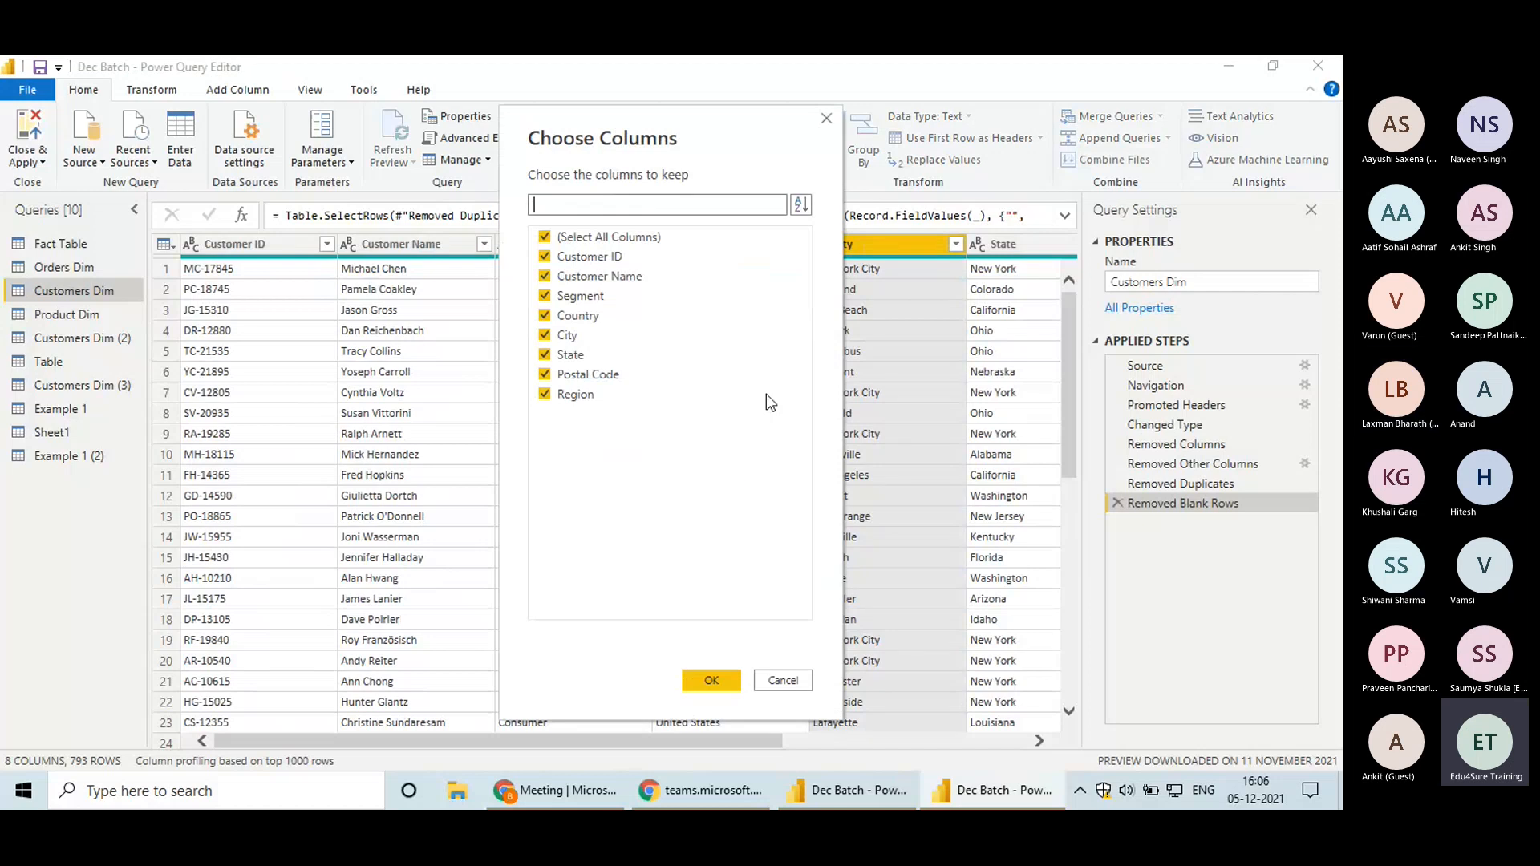
left_click(827, 118)
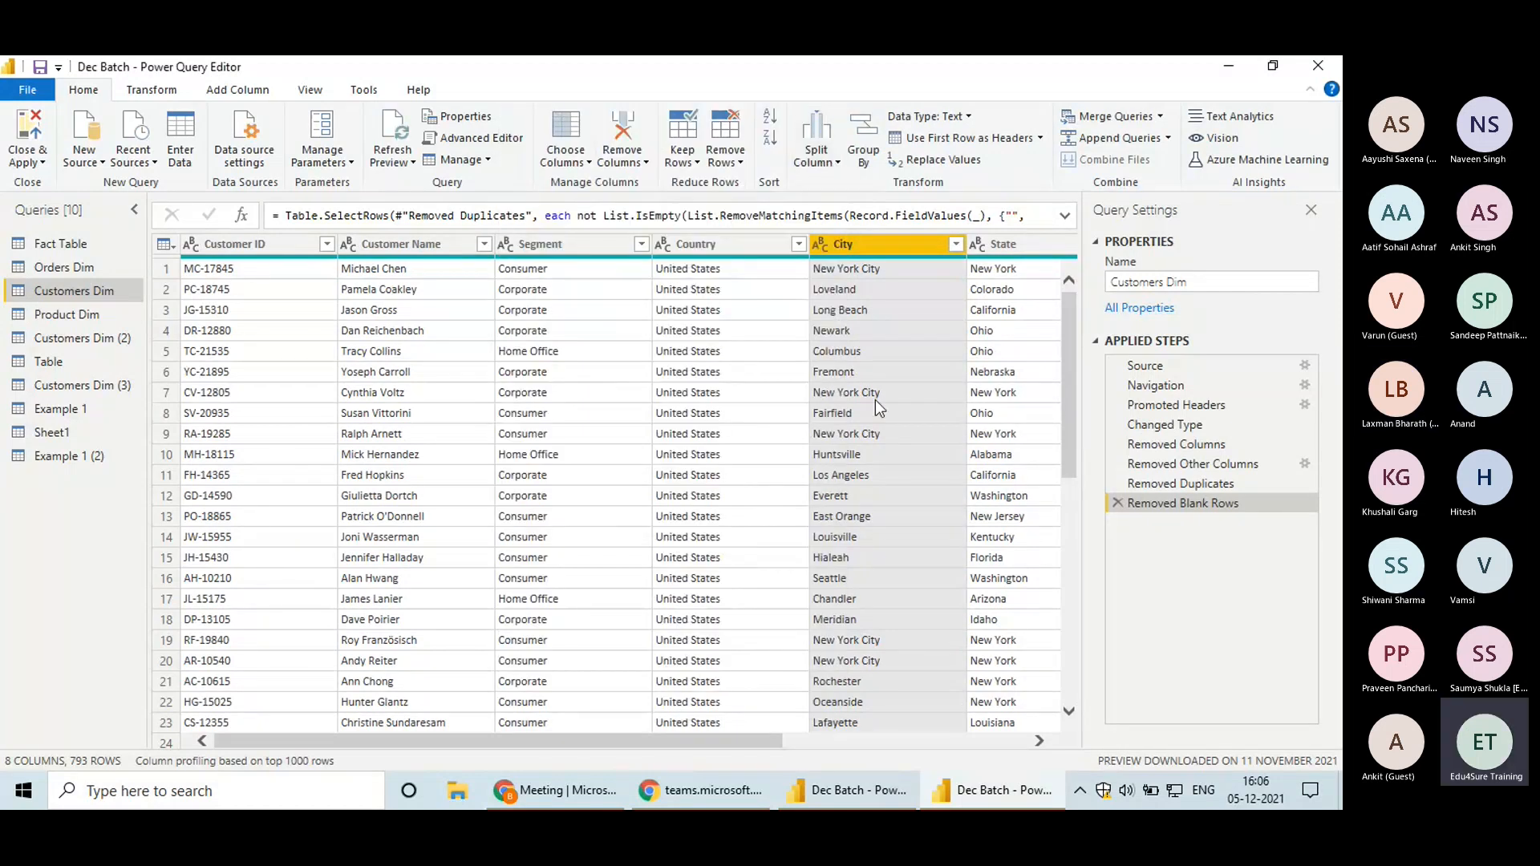
left_click(874, 399)
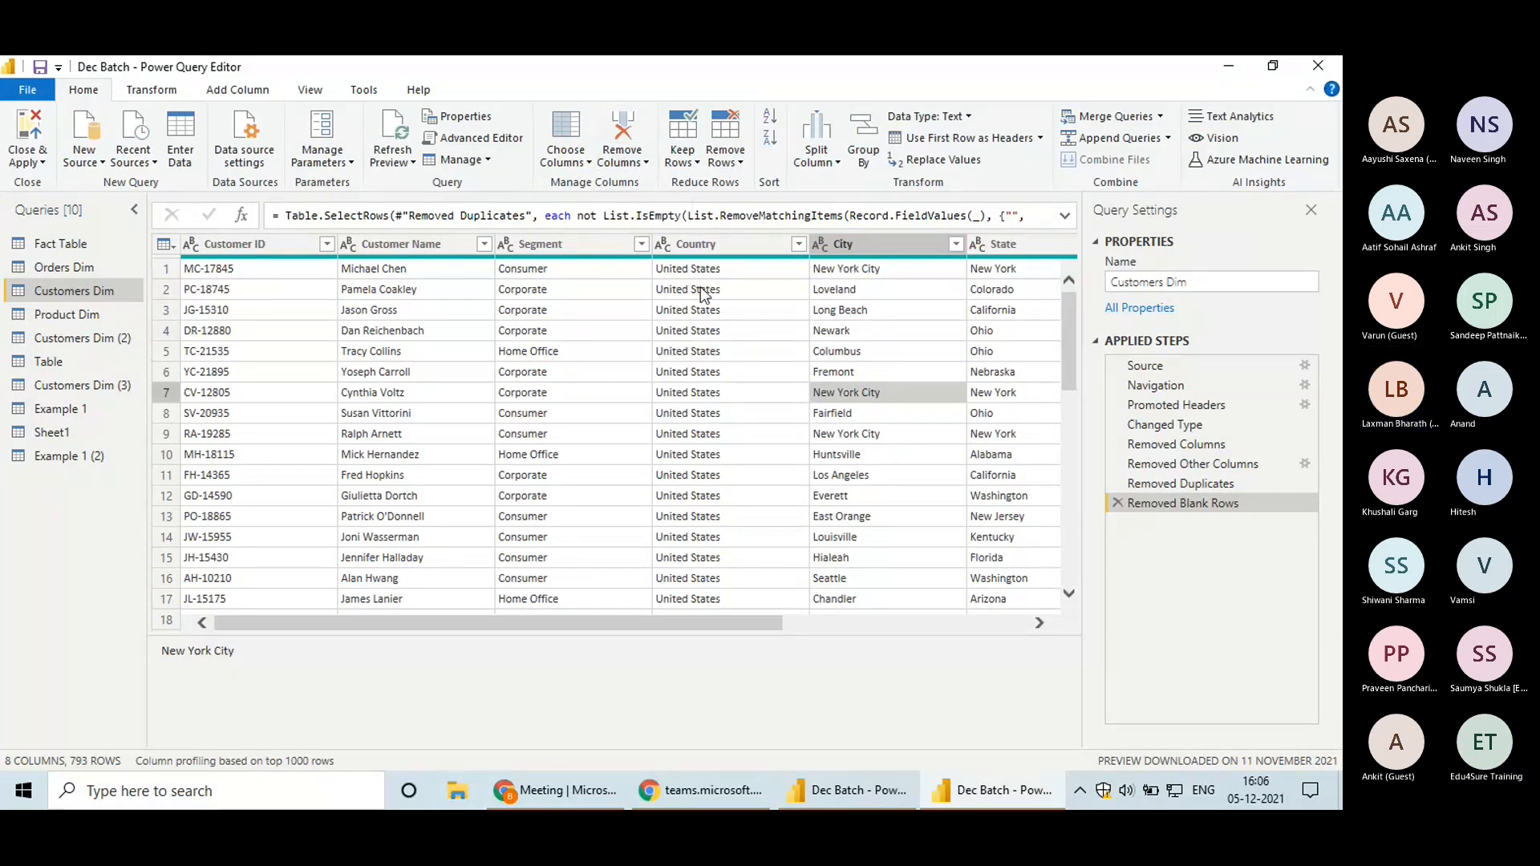
Switch to the Microsoft Teams meeting, look through the participants list, and return to the Power Query Editor
key("alt+Tab")
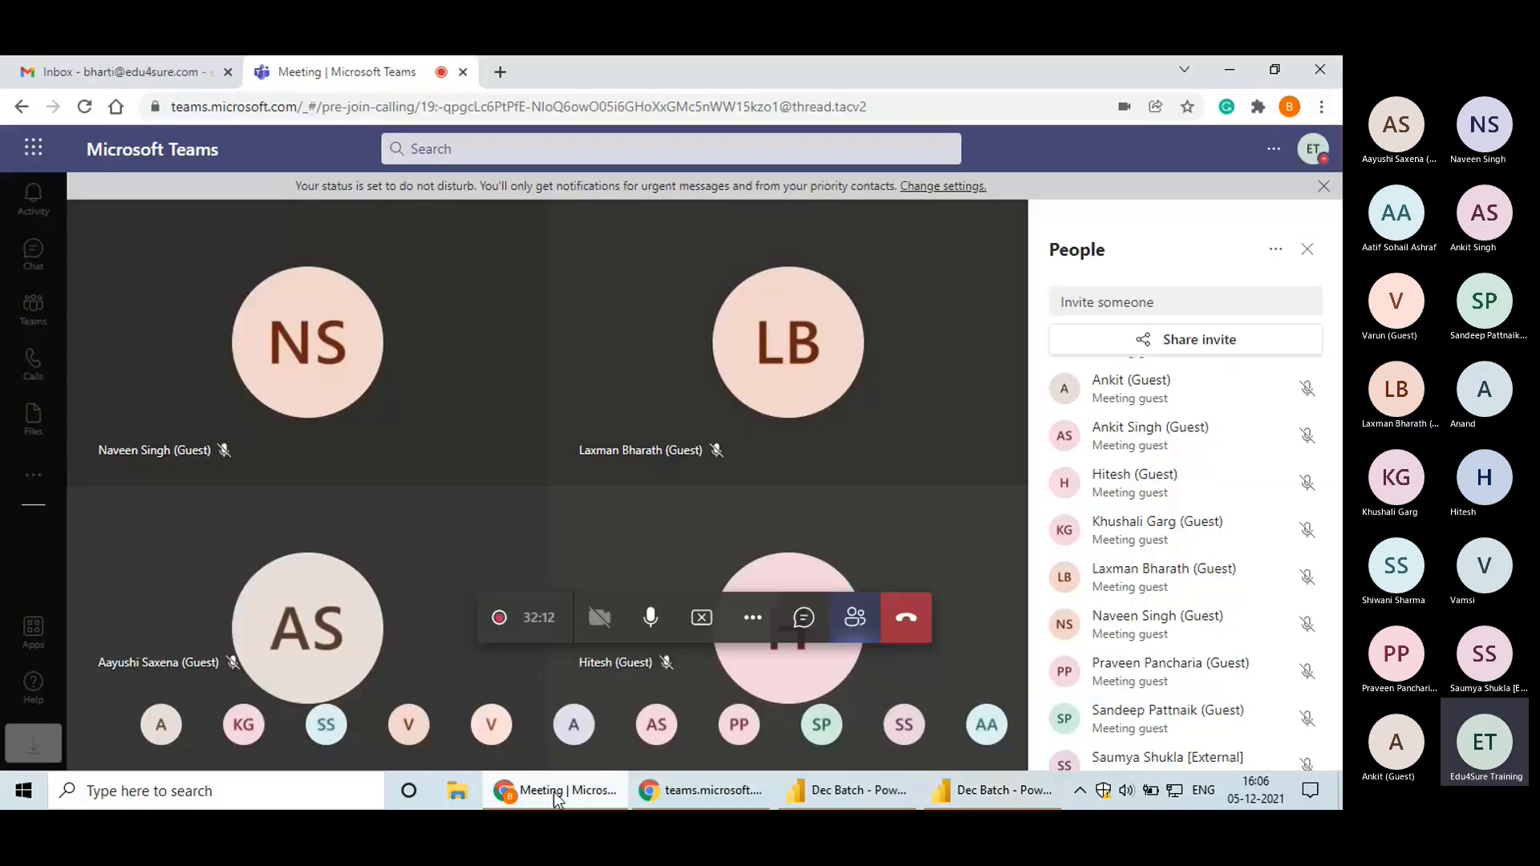
scroll(1118, 533, "down", 2)
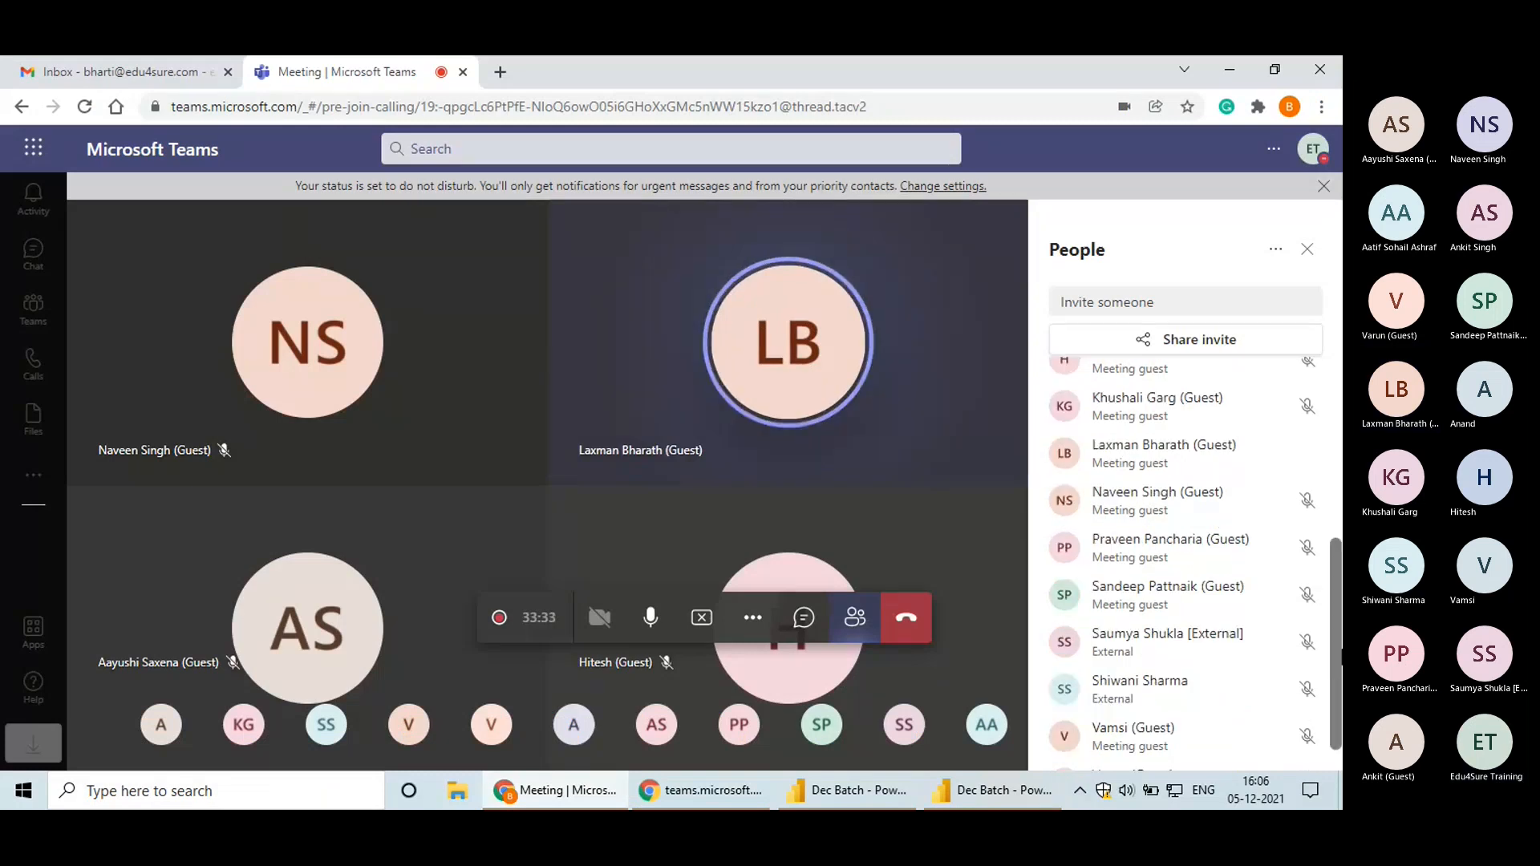
scroll(1322, 426, "up", 3)
left_click_drag(1320, 420, 1341, 691)
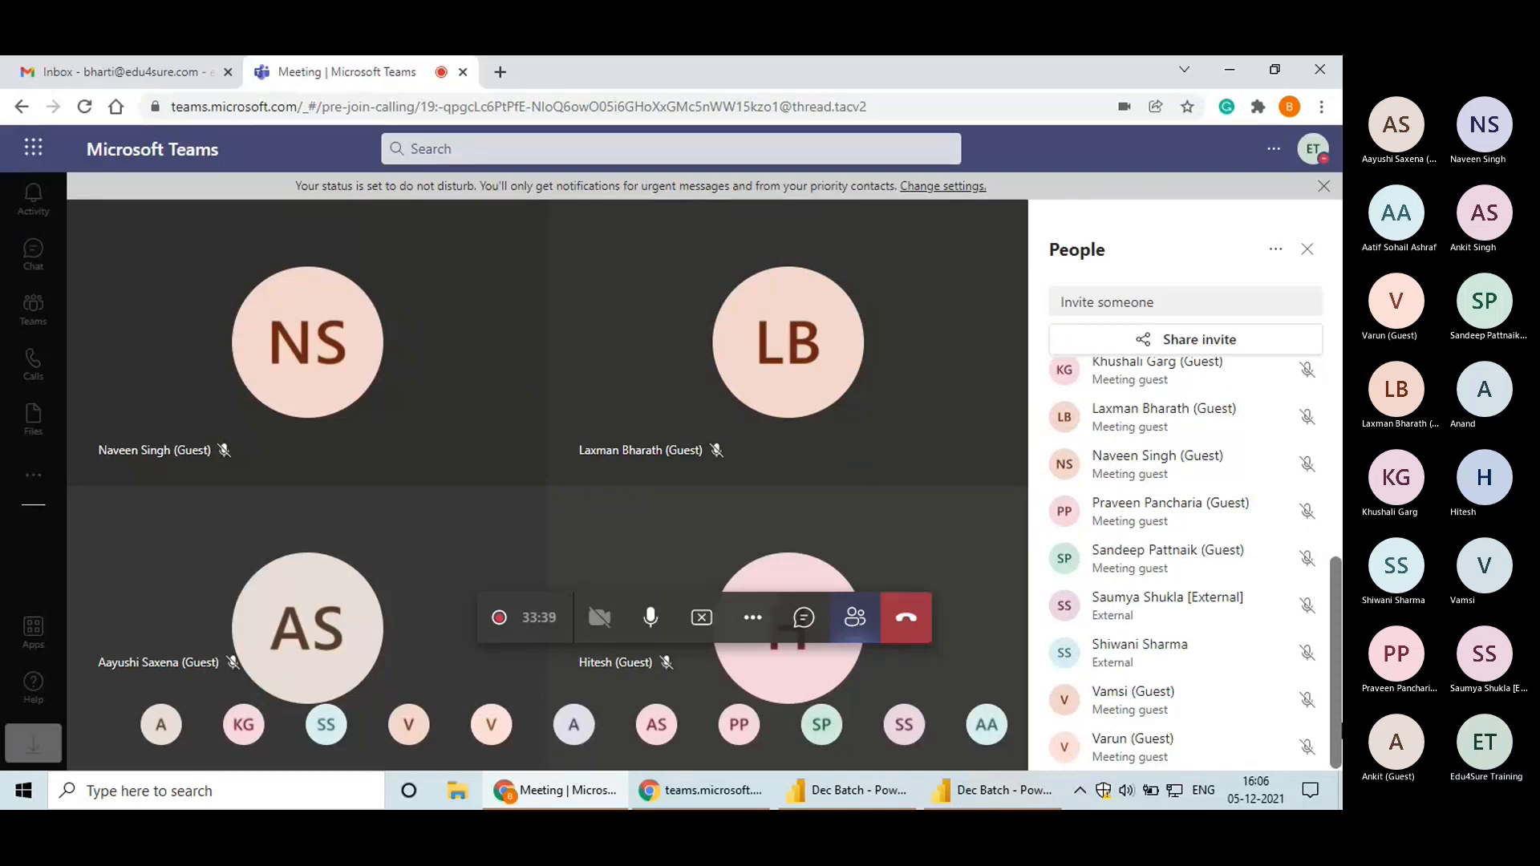
left_click(998, 794)
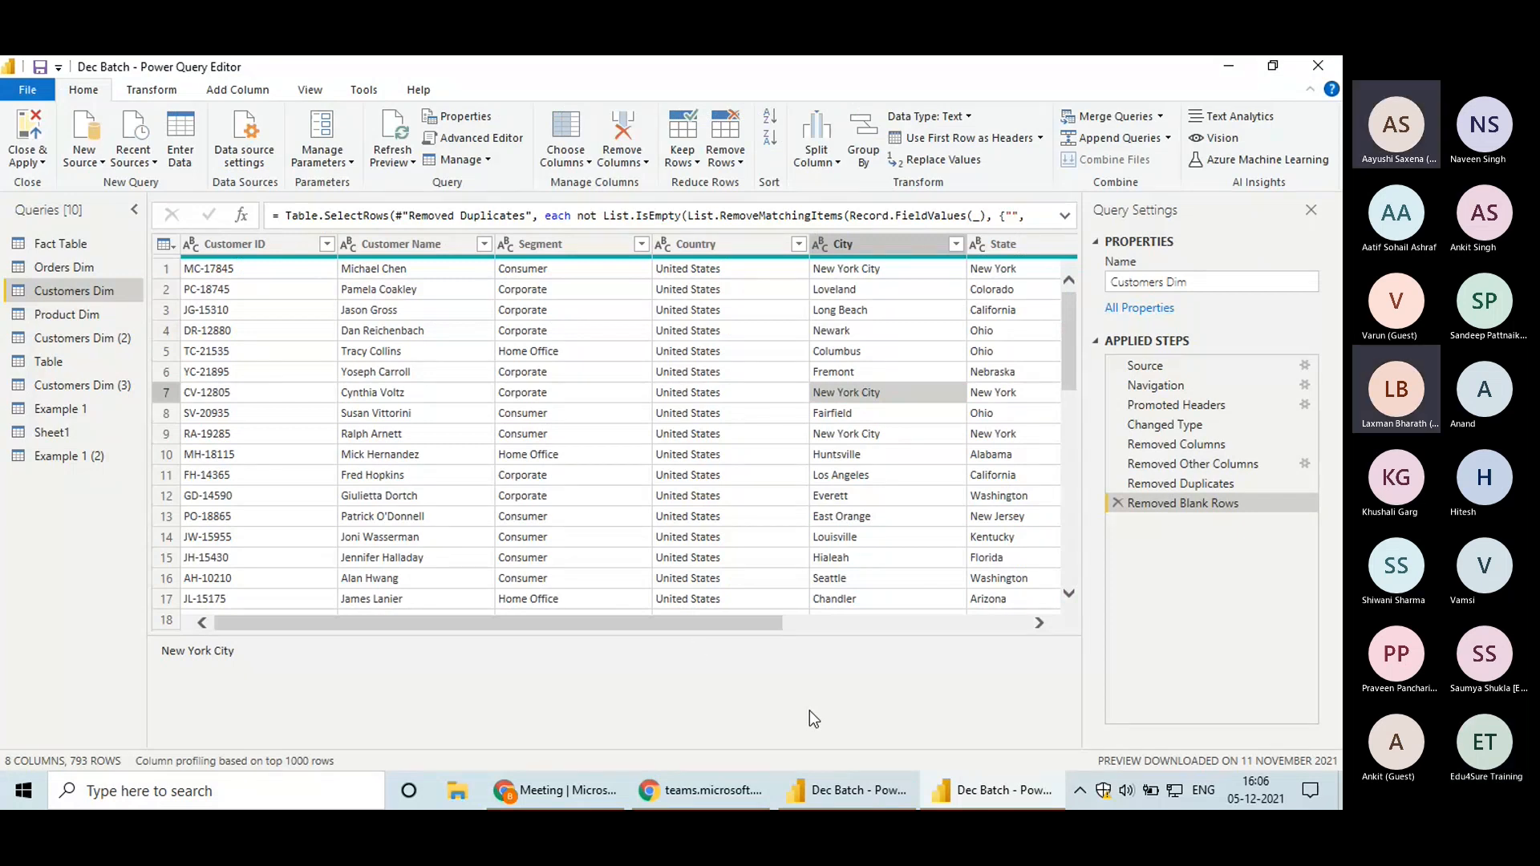
left_click_drag(695, 624, 627, 623)
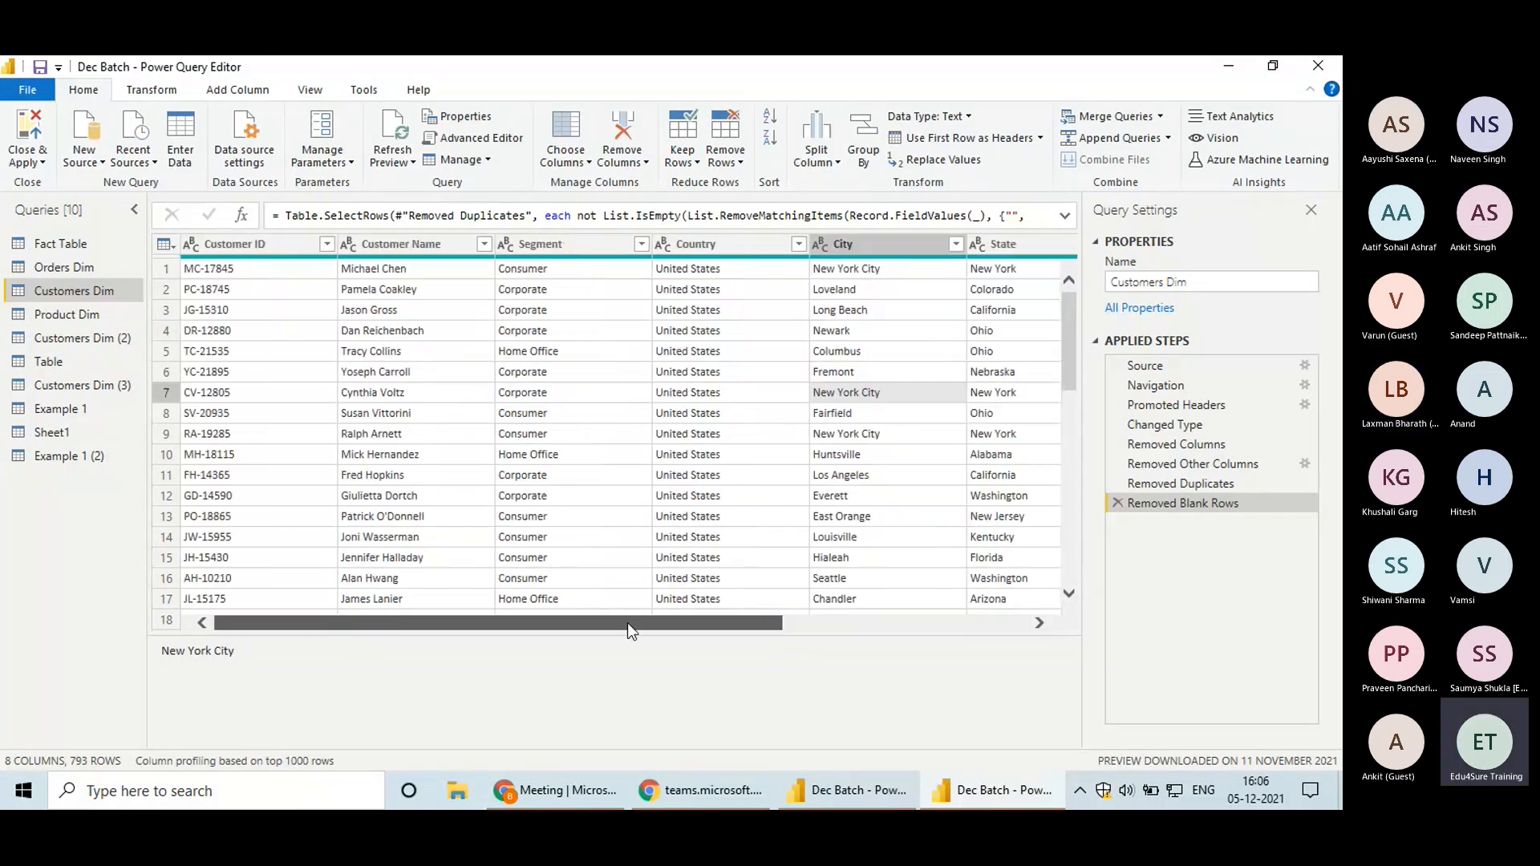
Set the computer's speaker volume to 57
left_click(1128, 794)
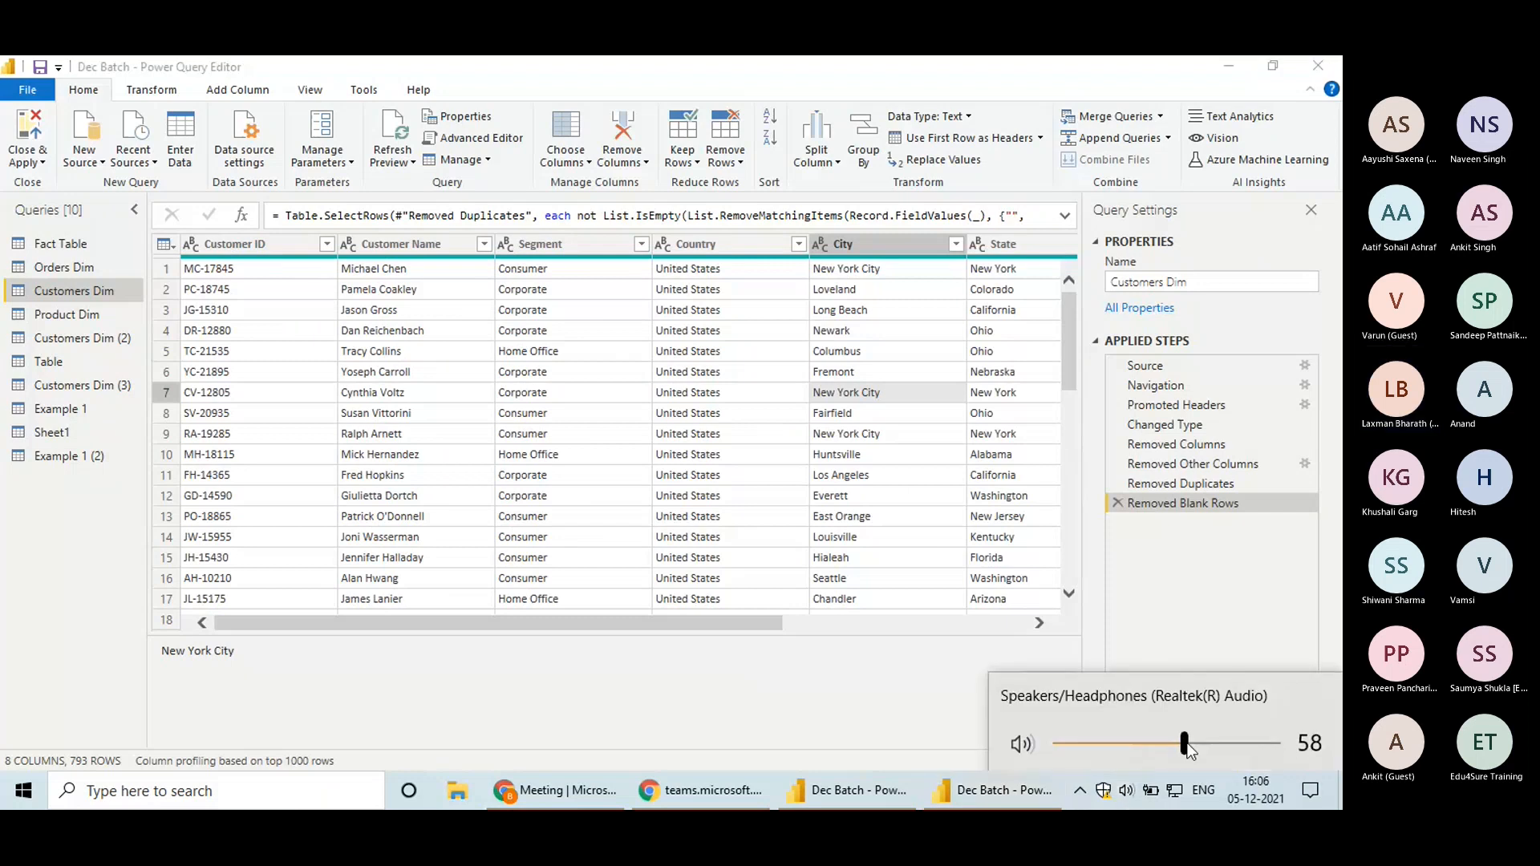
left_click(1248, 745)
left_click_drag(1248, 744, 1181, 744)
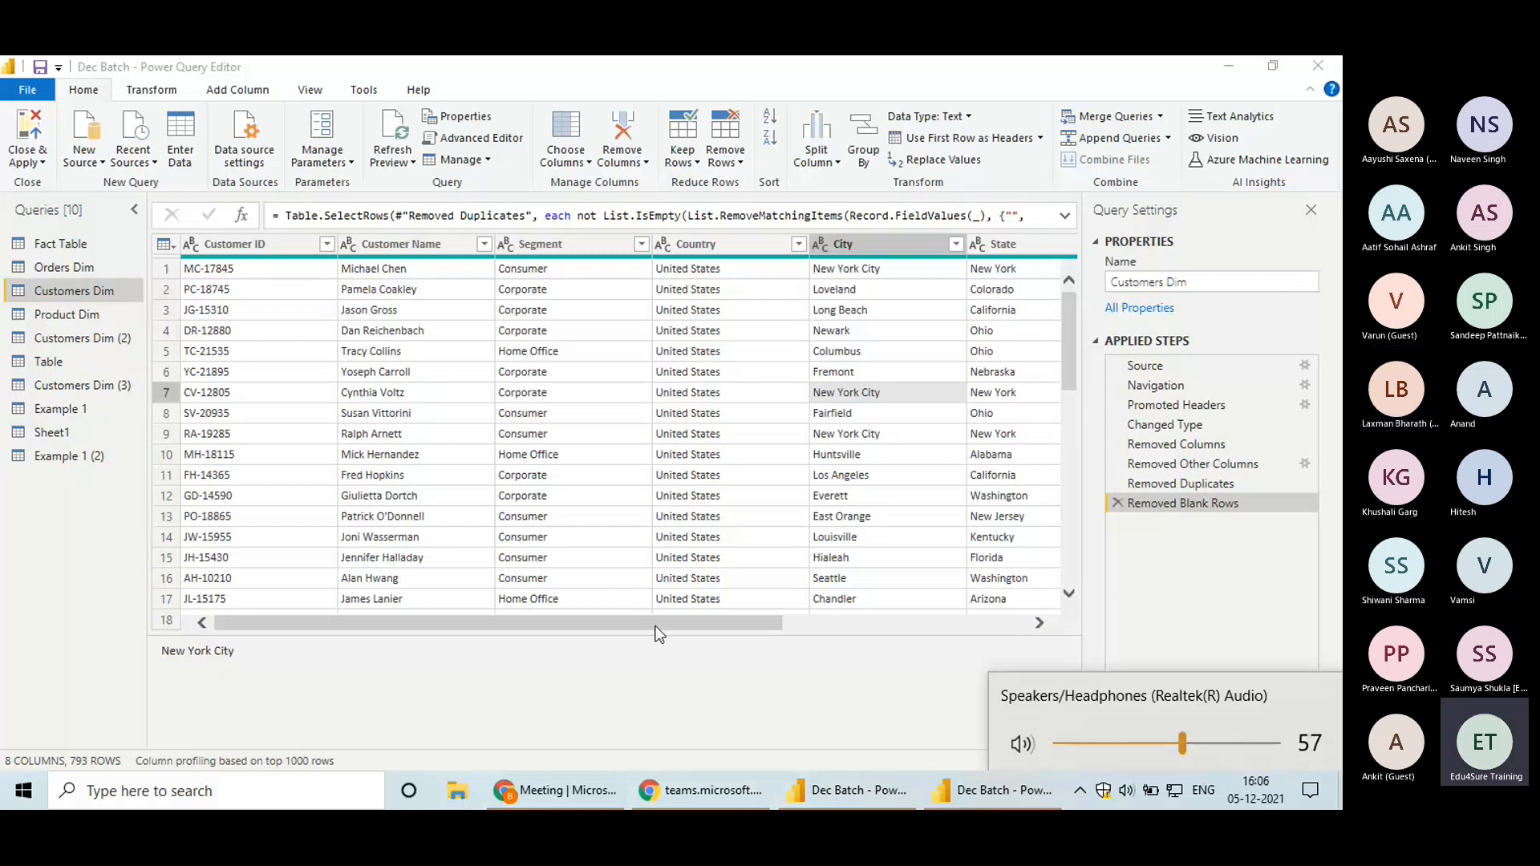
left_click(609, 350)
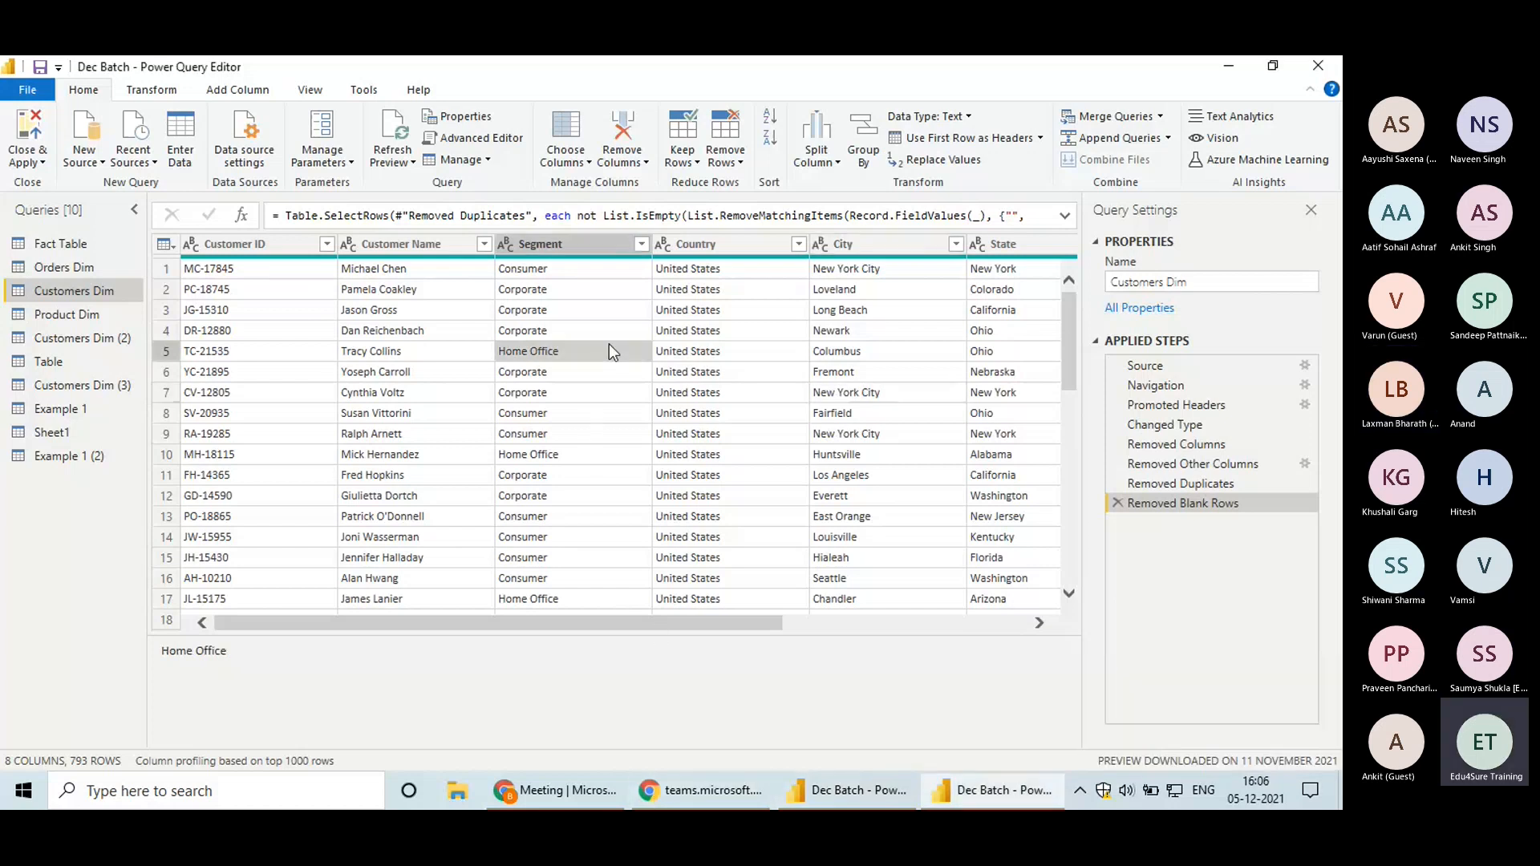
Review the Remove Columns options and the column commands available for the Customer Name column
left_click(647, 165)
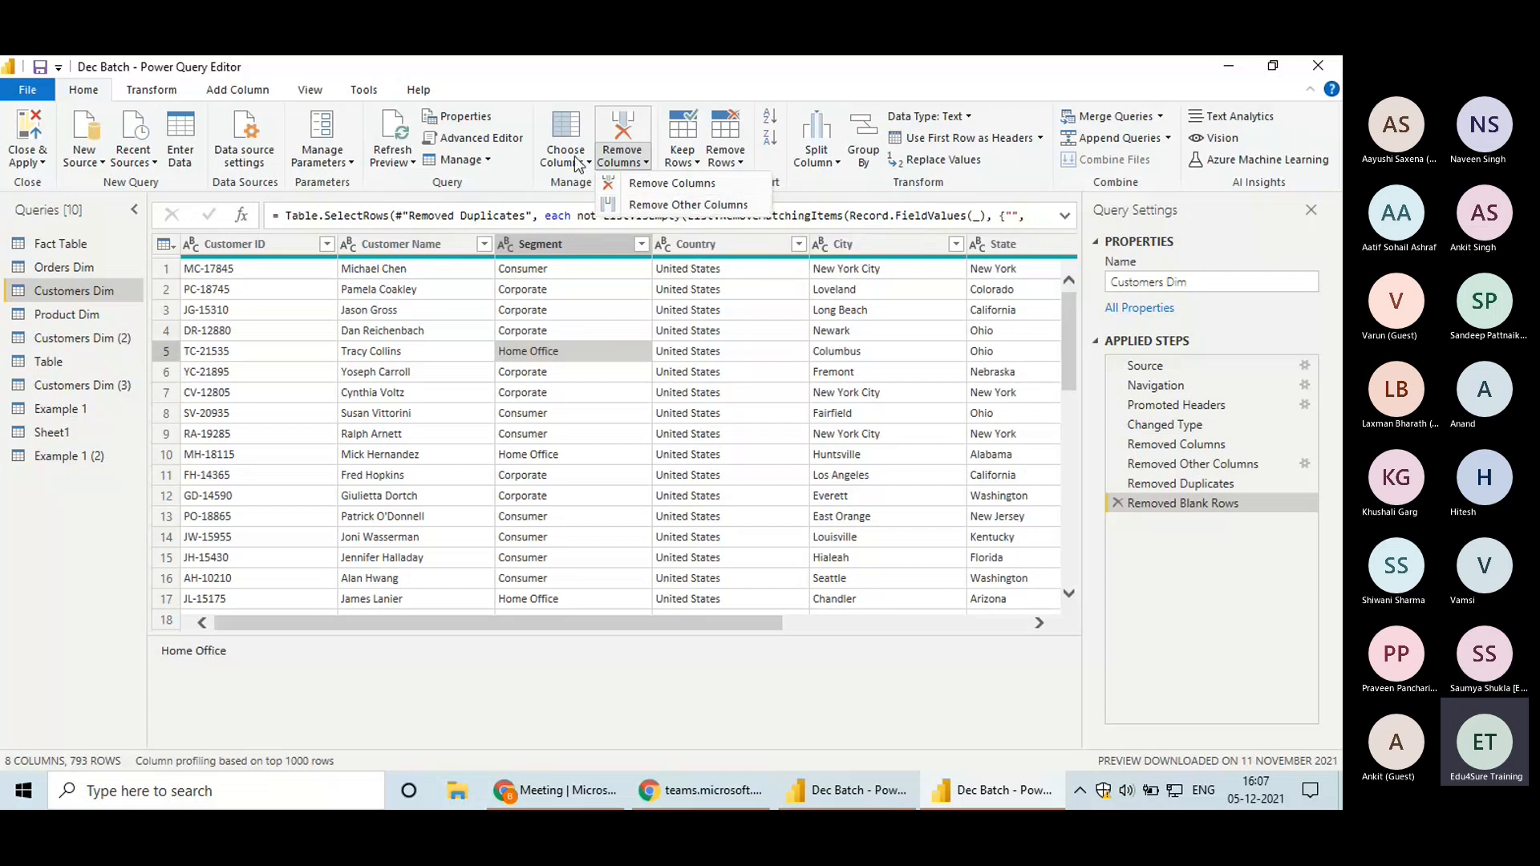
left_click(608, 252)
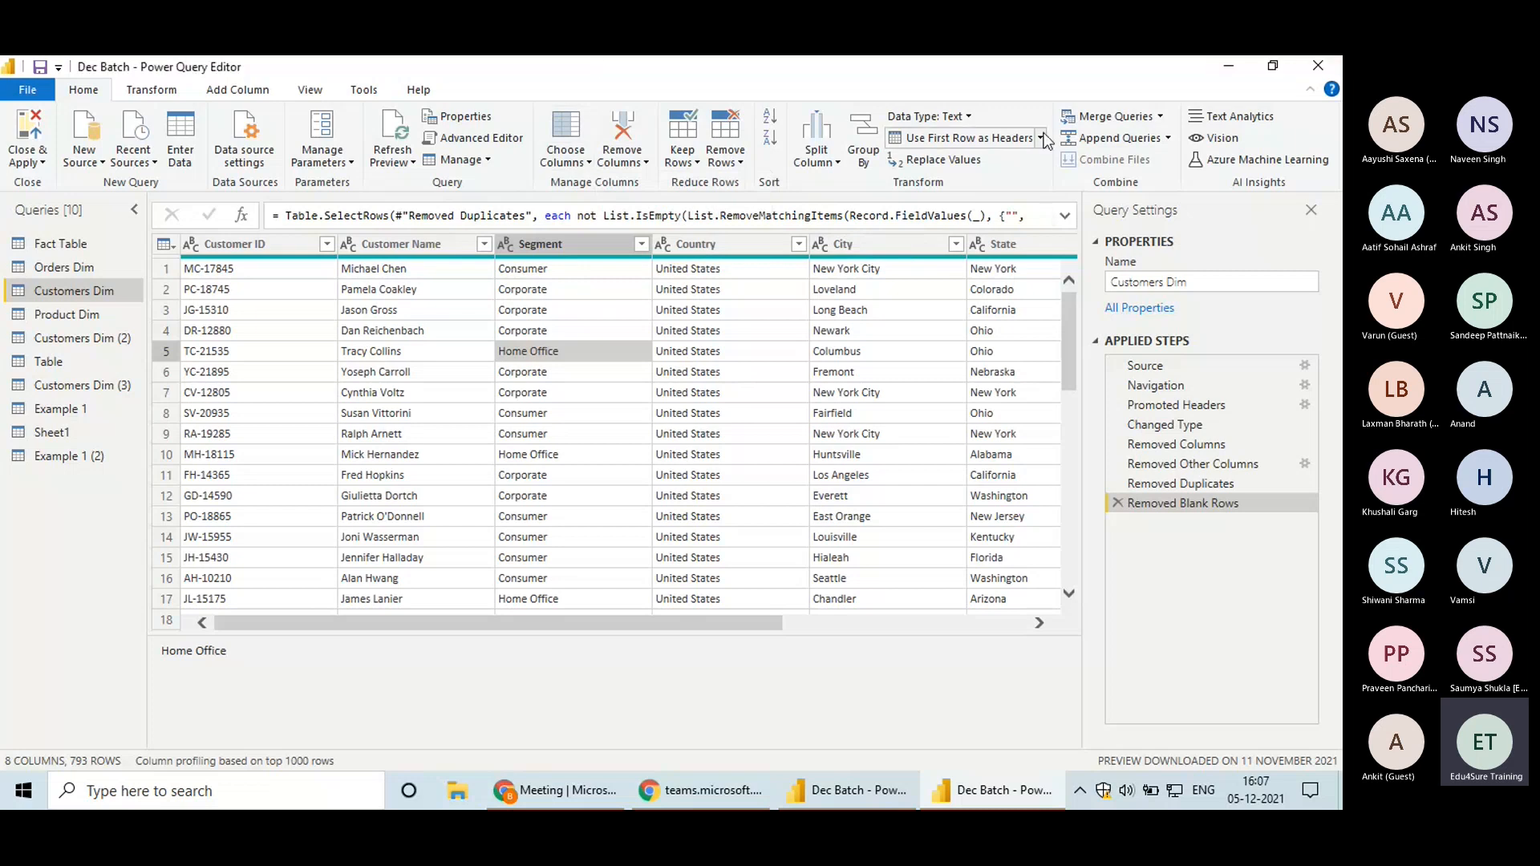
right_click(417, 245)
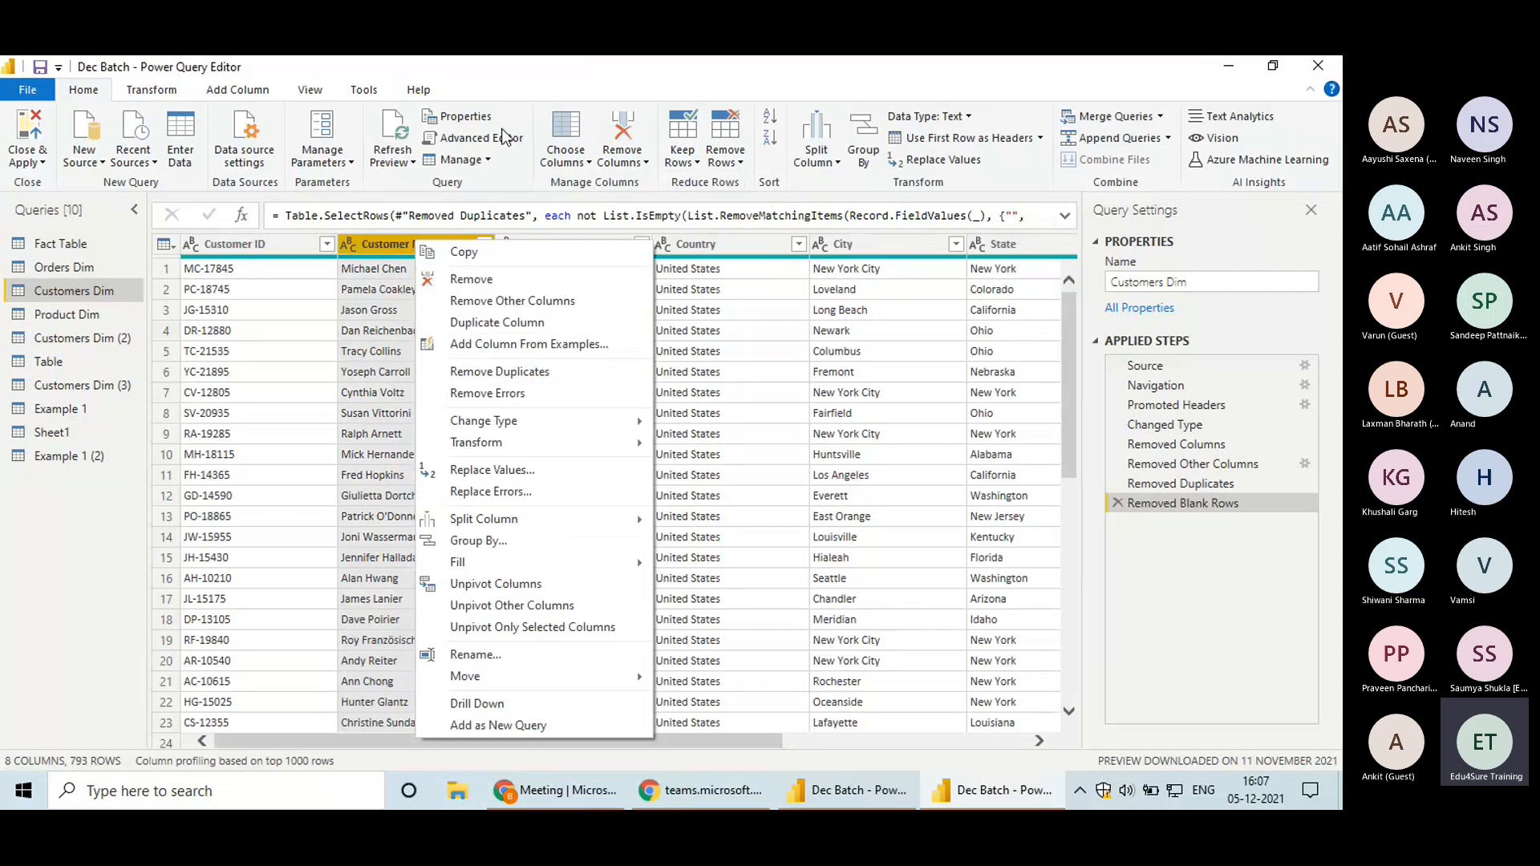
left_click(258, 184)
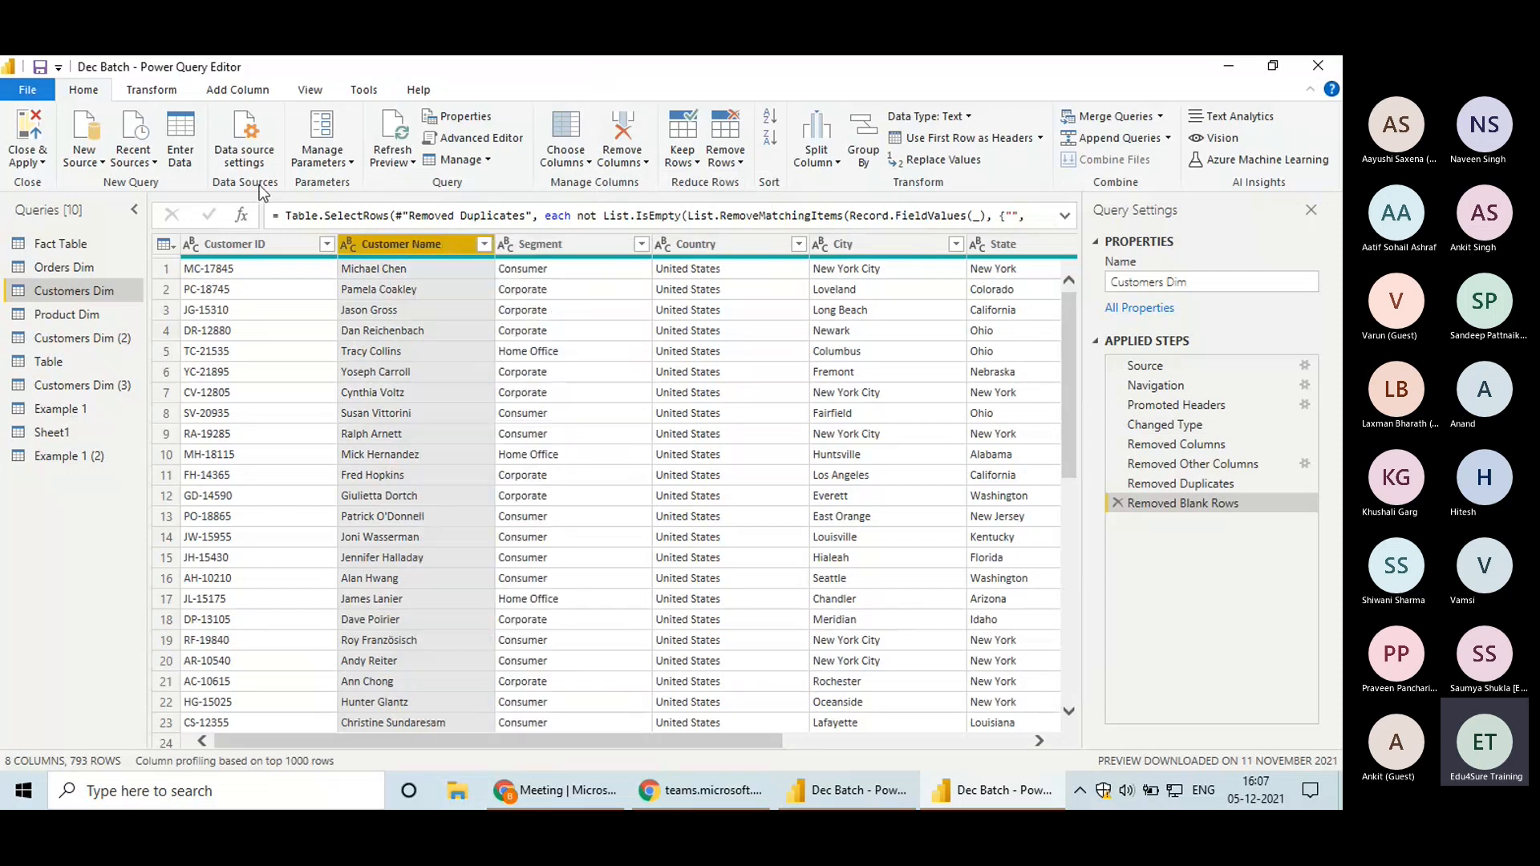
right_click(391, 245)
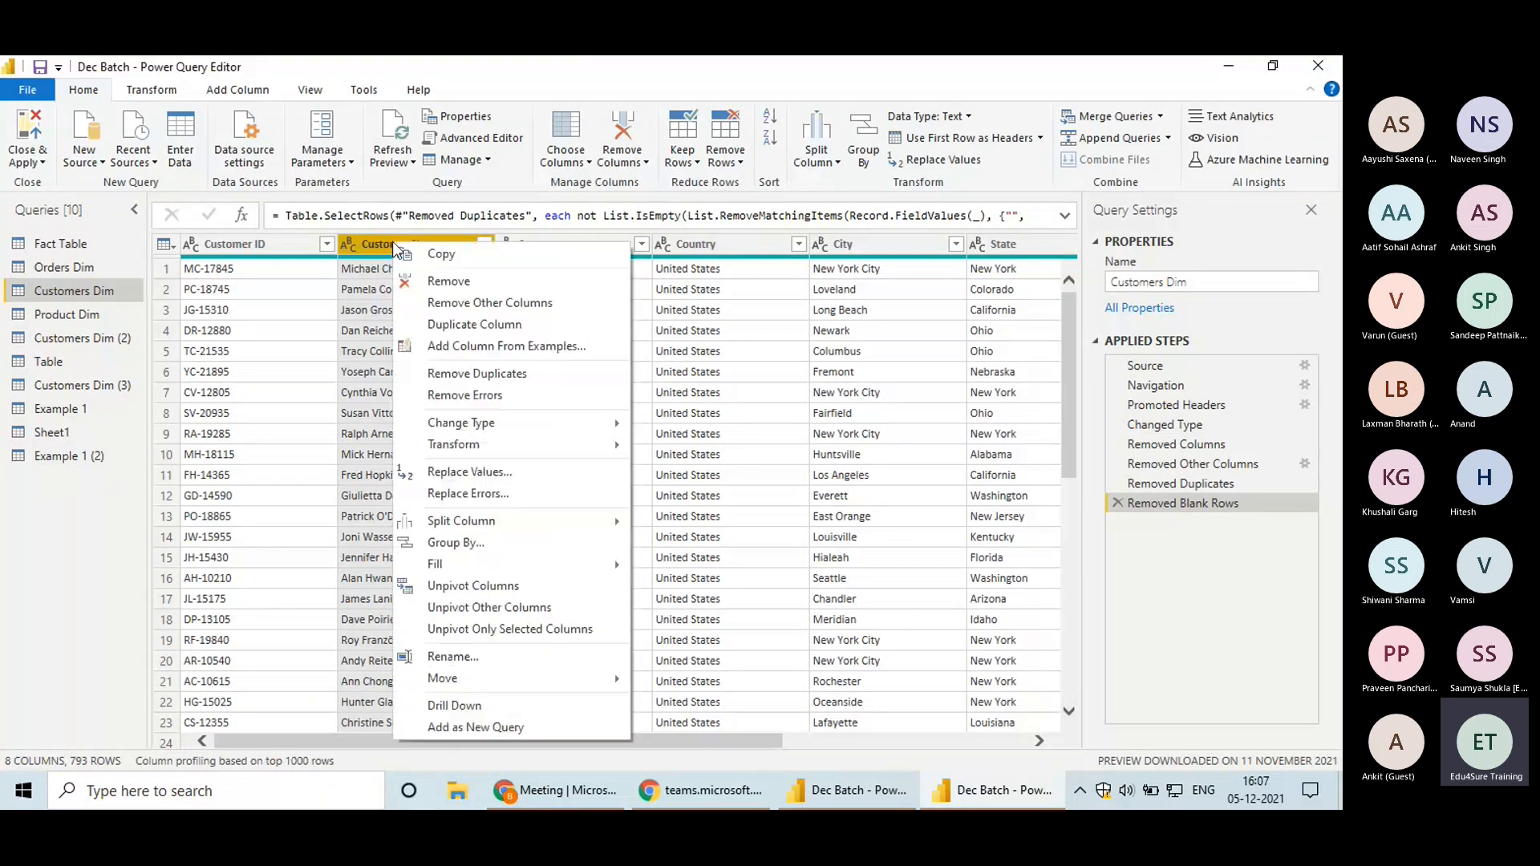
left_click(874, 490)
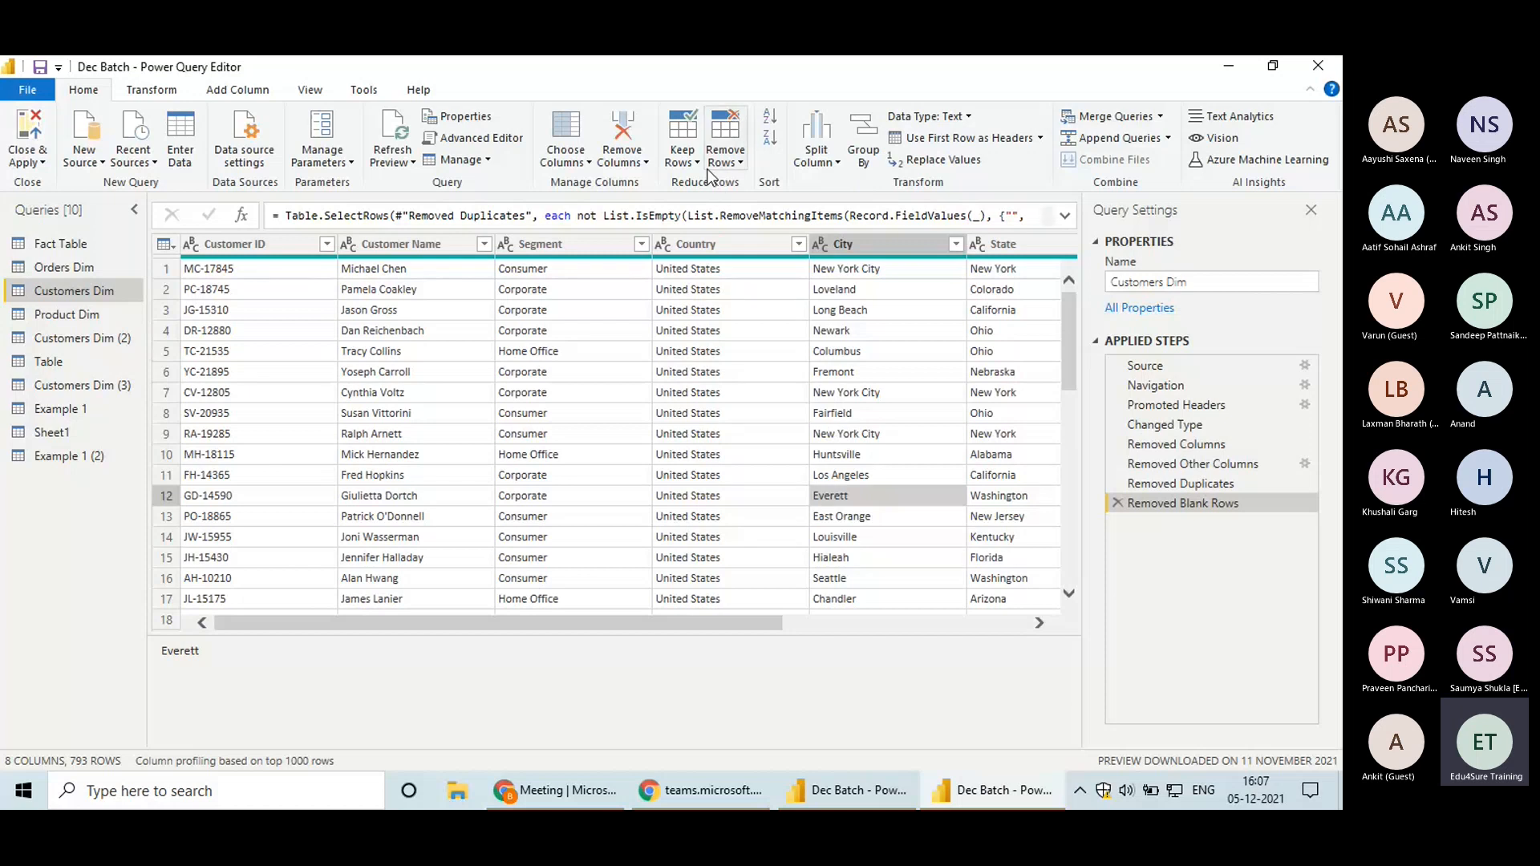
Review the Keep Rows options and view the Keep Top Rows dialog without applying it
left_click(682, 156)
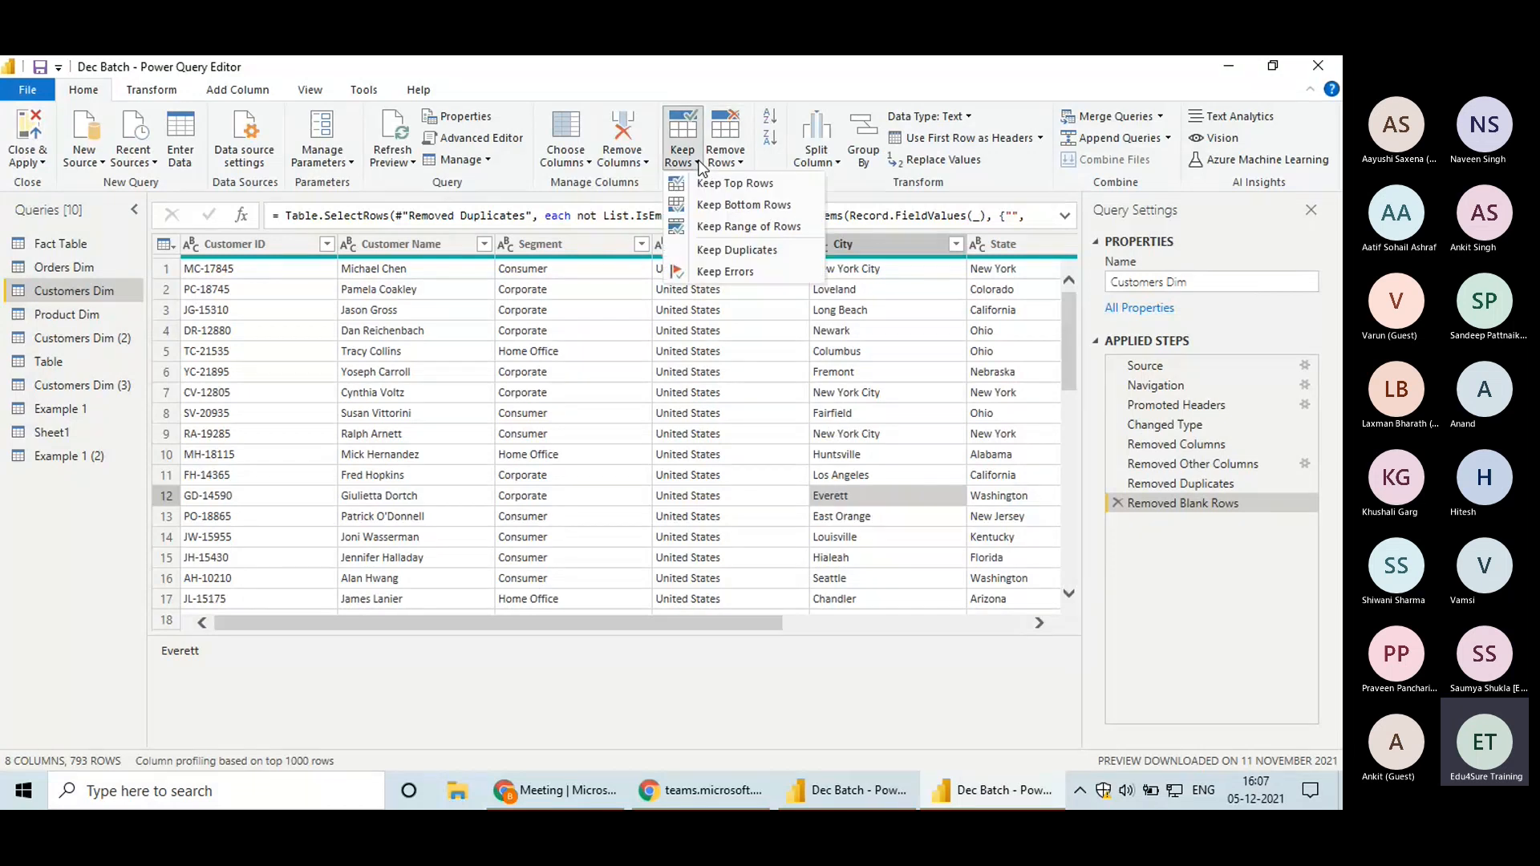
left_click(734, 185)
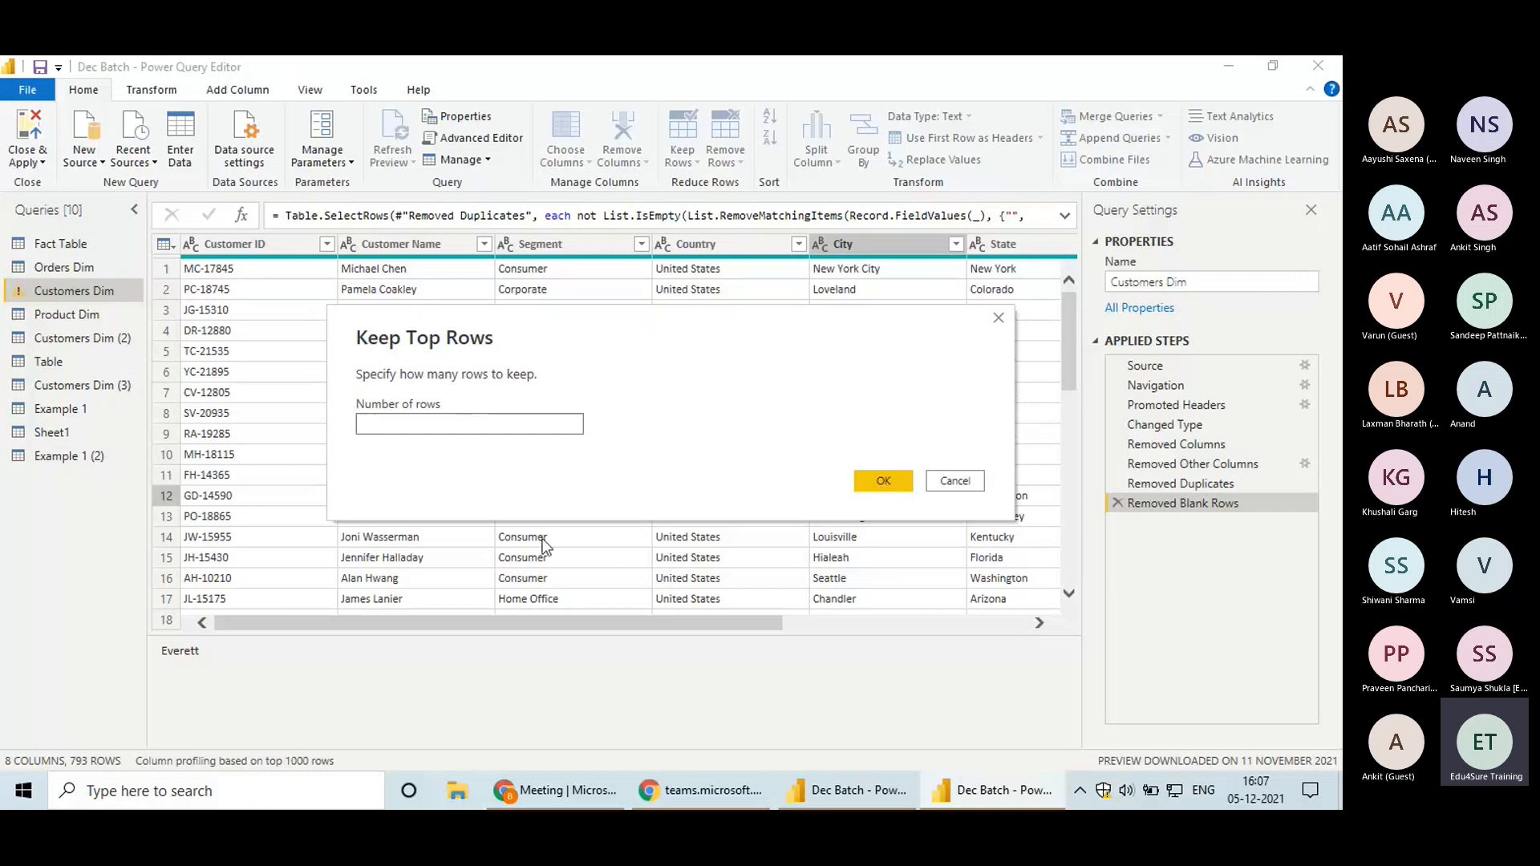
left_click(952, 479)
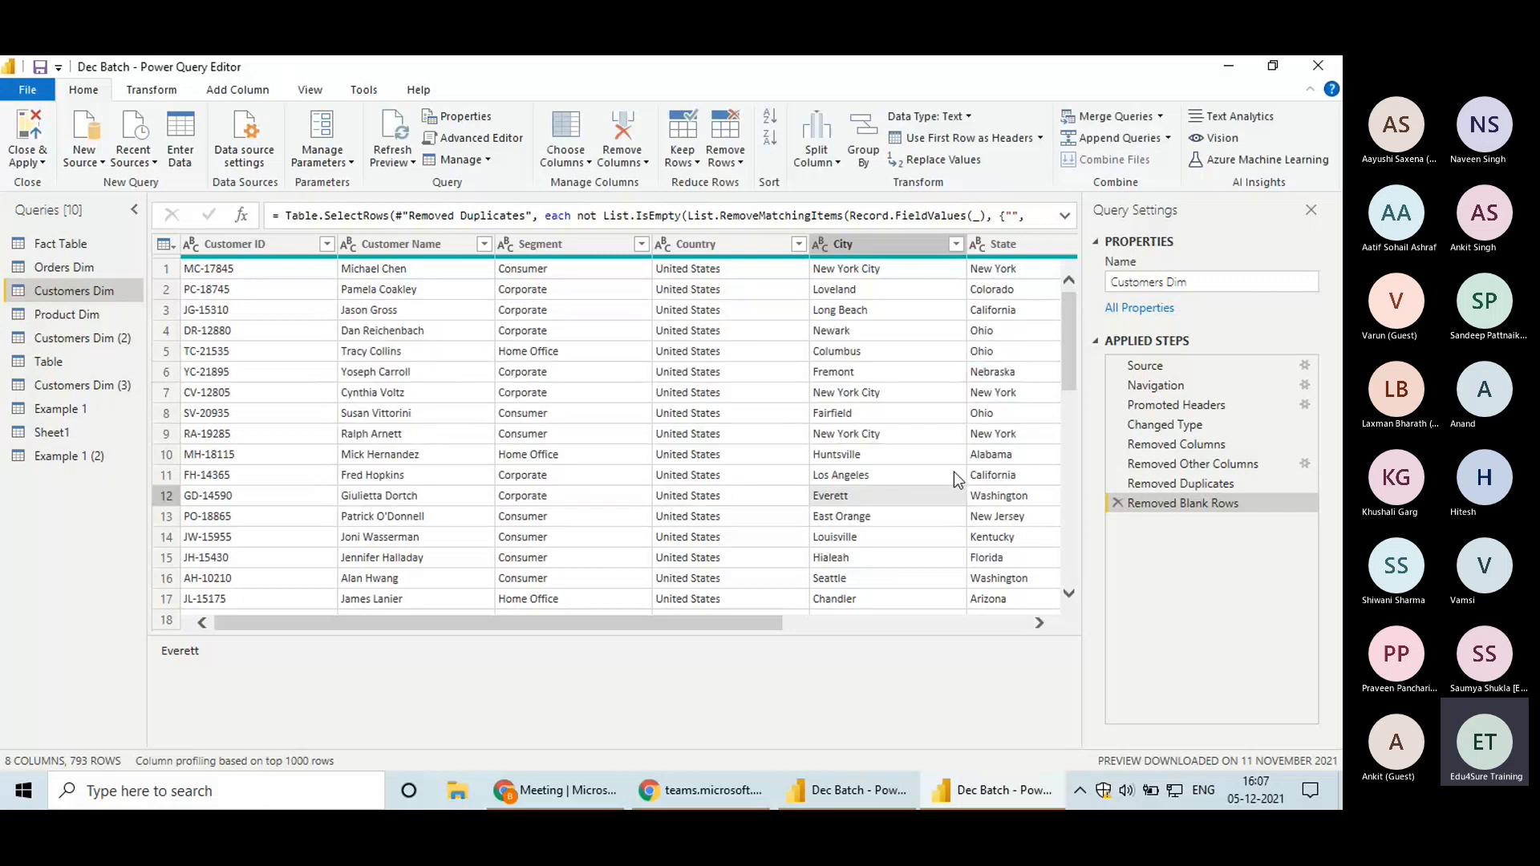
left_click(689, 162)
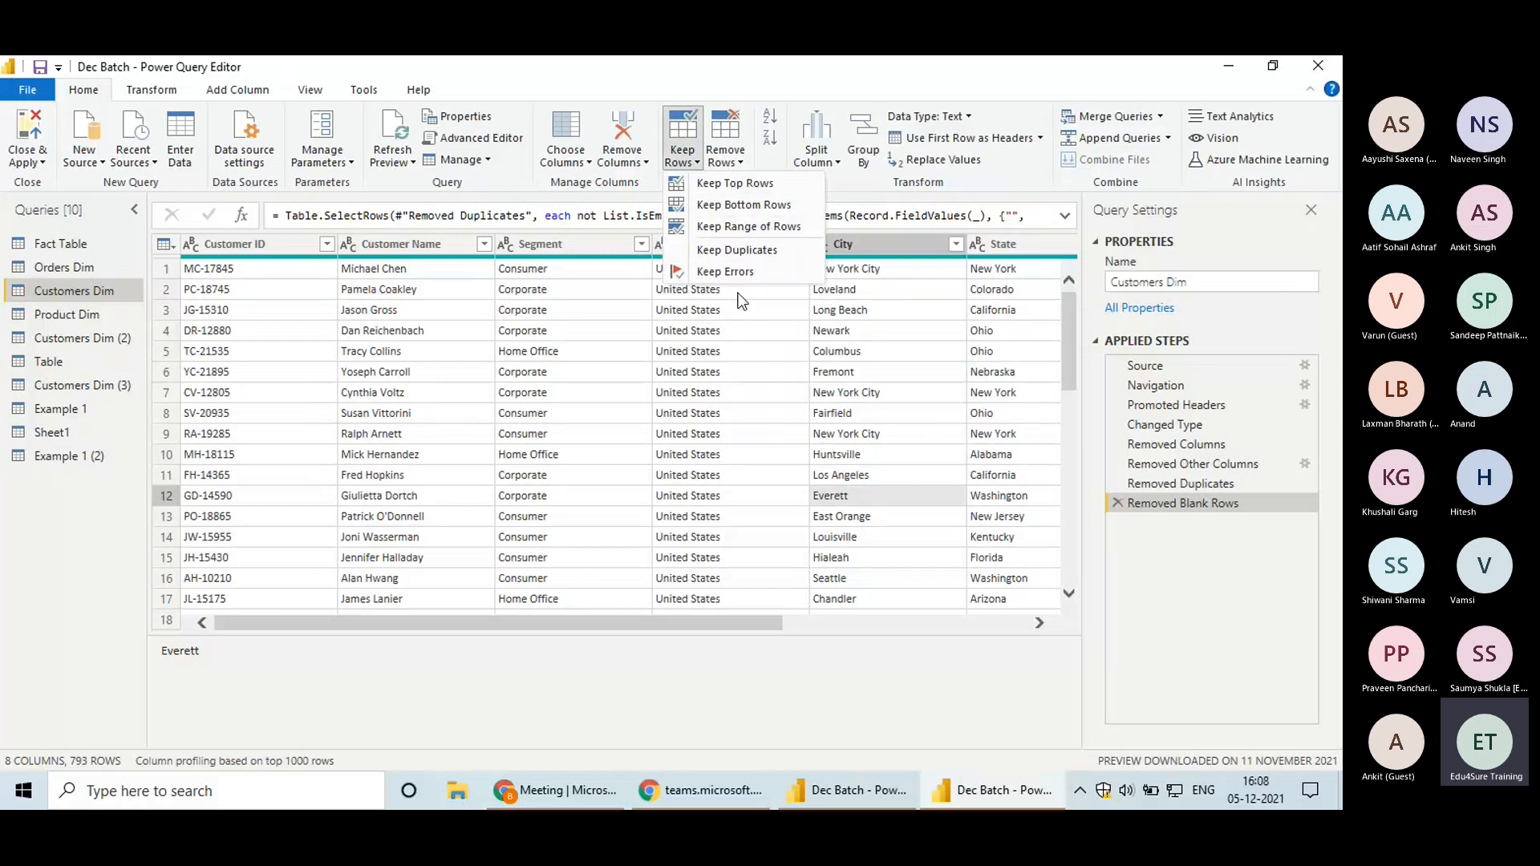
left_click(730, 403)
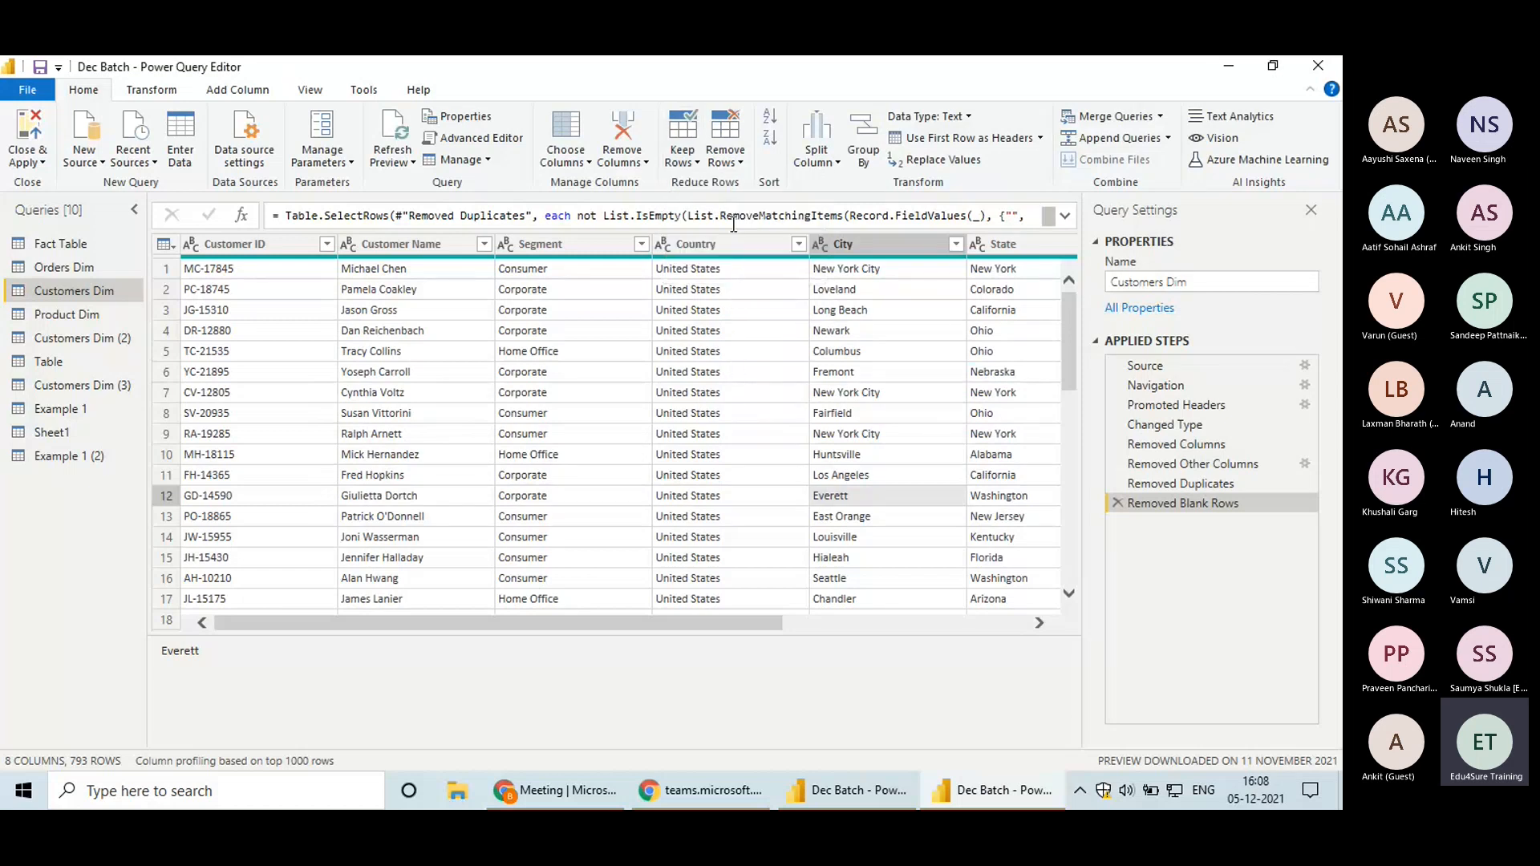
Examine the Remove Rows options, including duplicates, blank rows and errors, with the Segment column selected
left_click(740, 165)
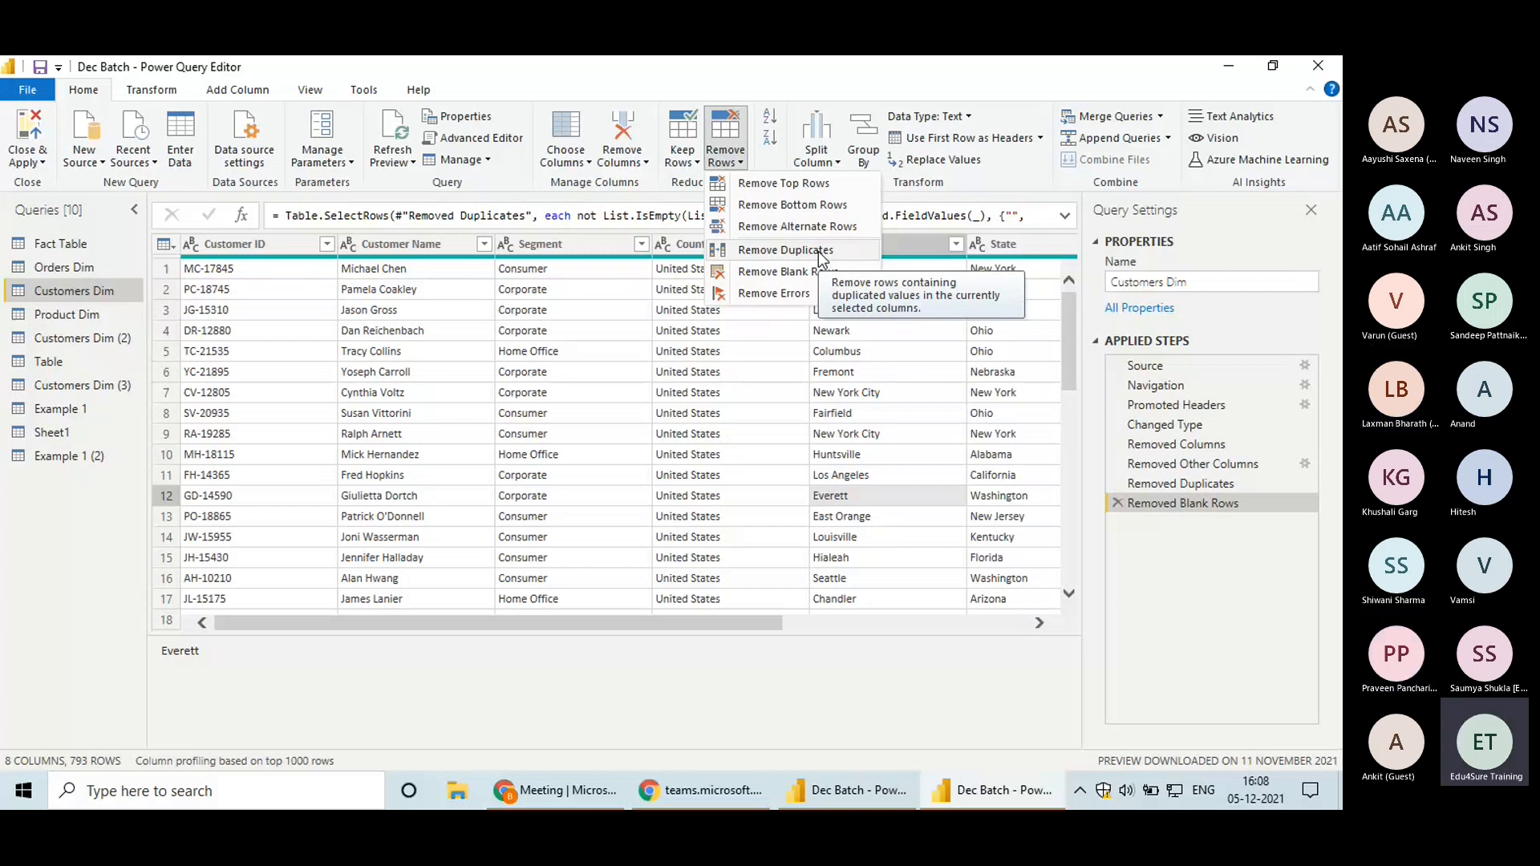
key("Escape")
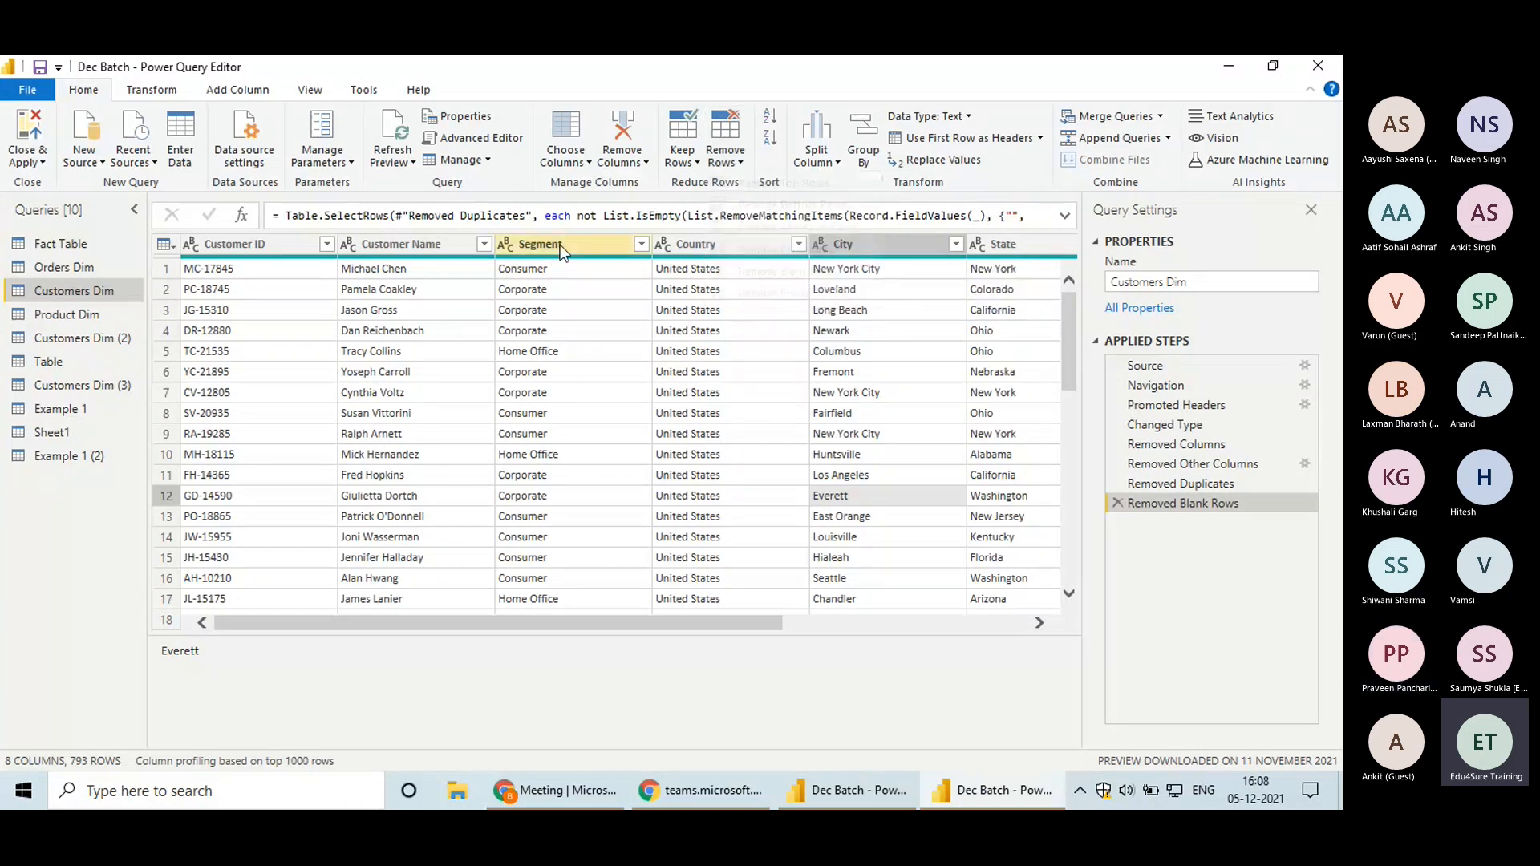
left_click(560, 244)
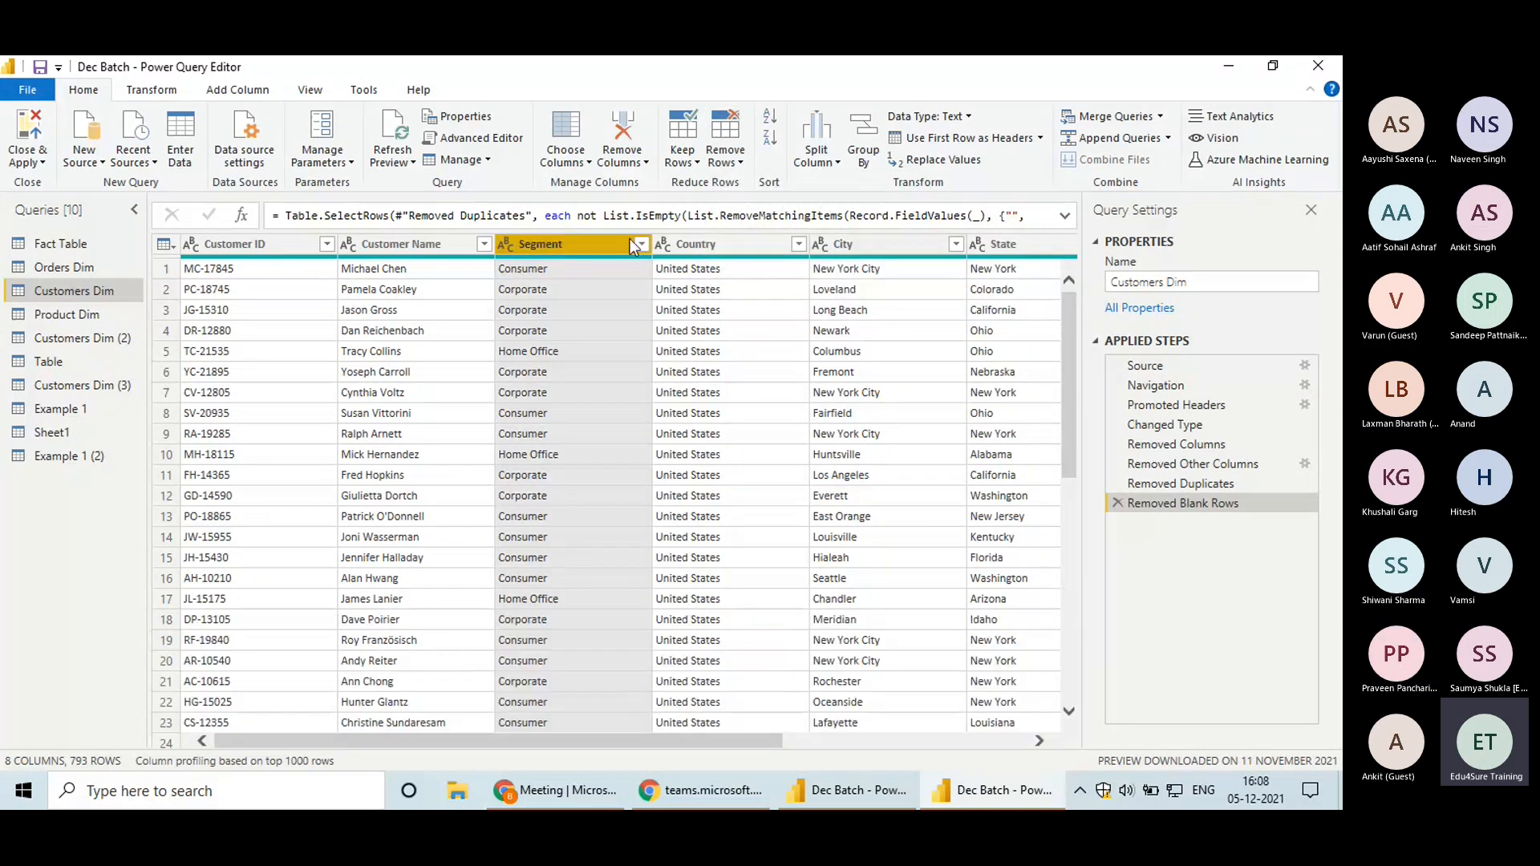
left_click(739, 162)
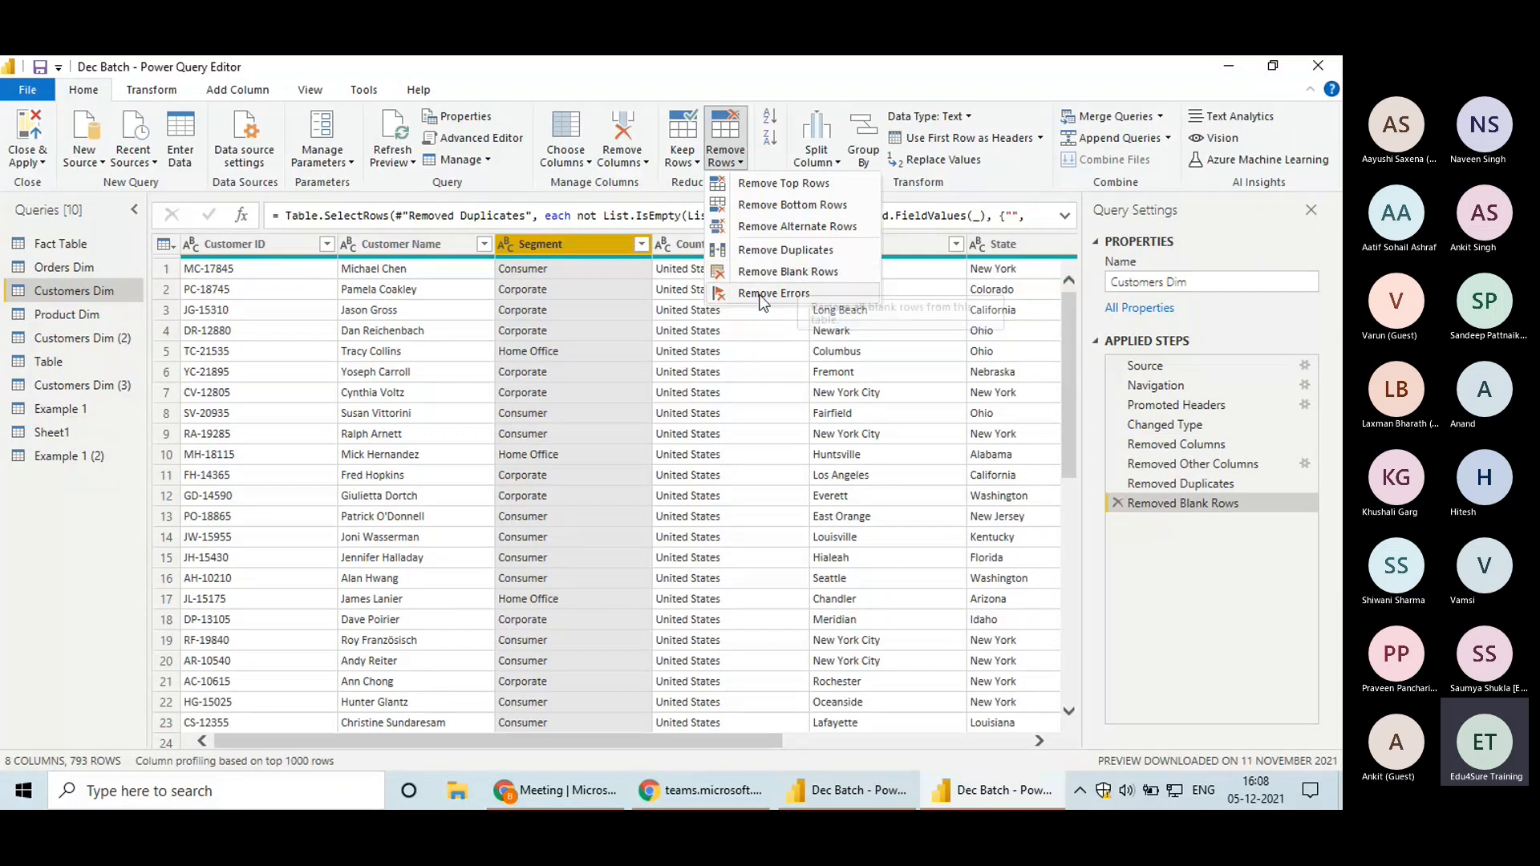
left_click(422, 269)
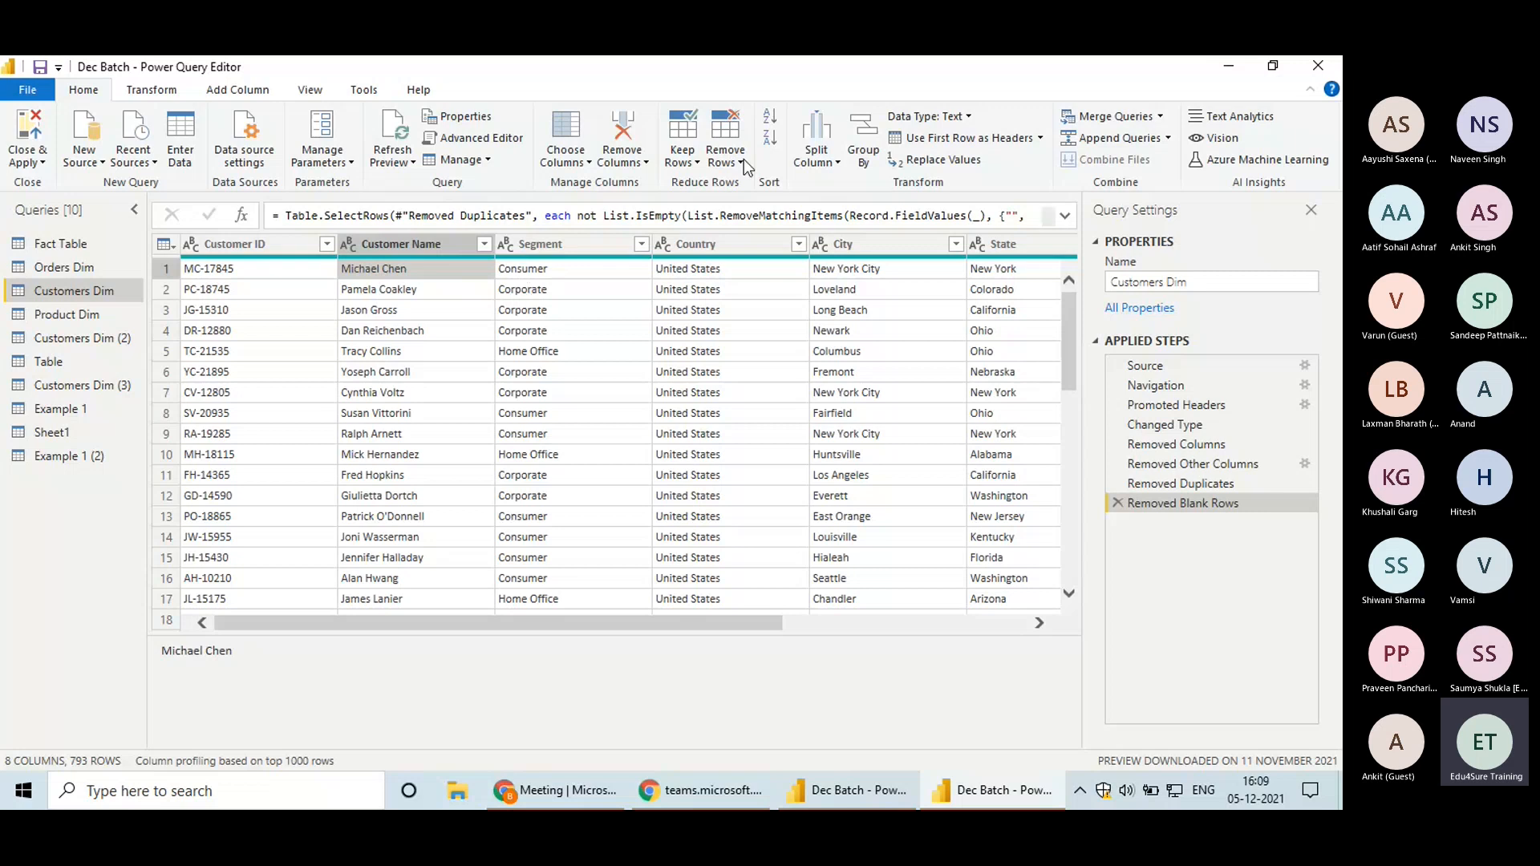
left_click(589, 243)
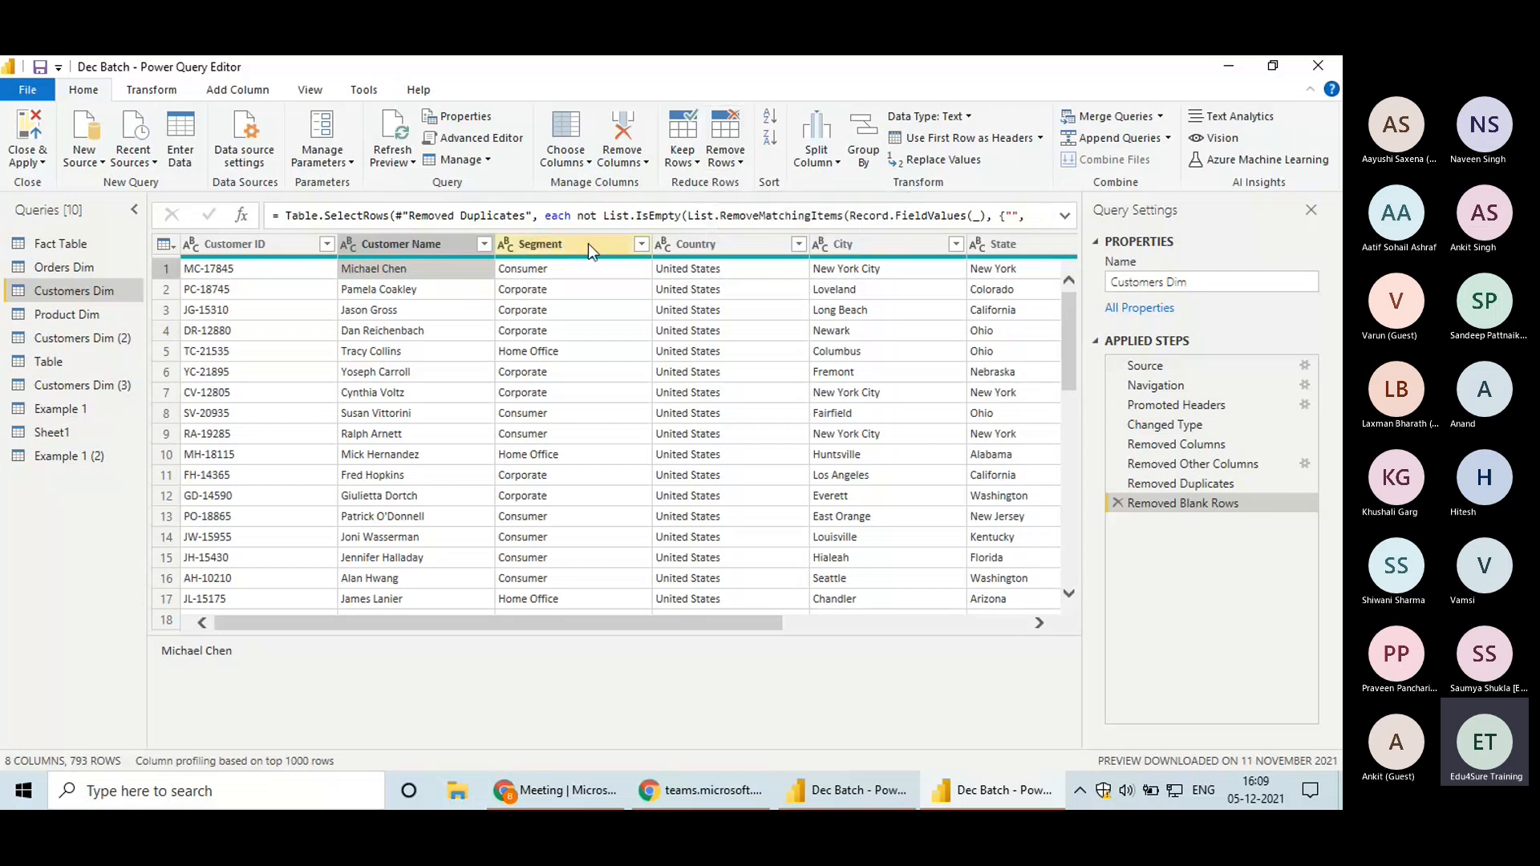
left_click(725, 154)
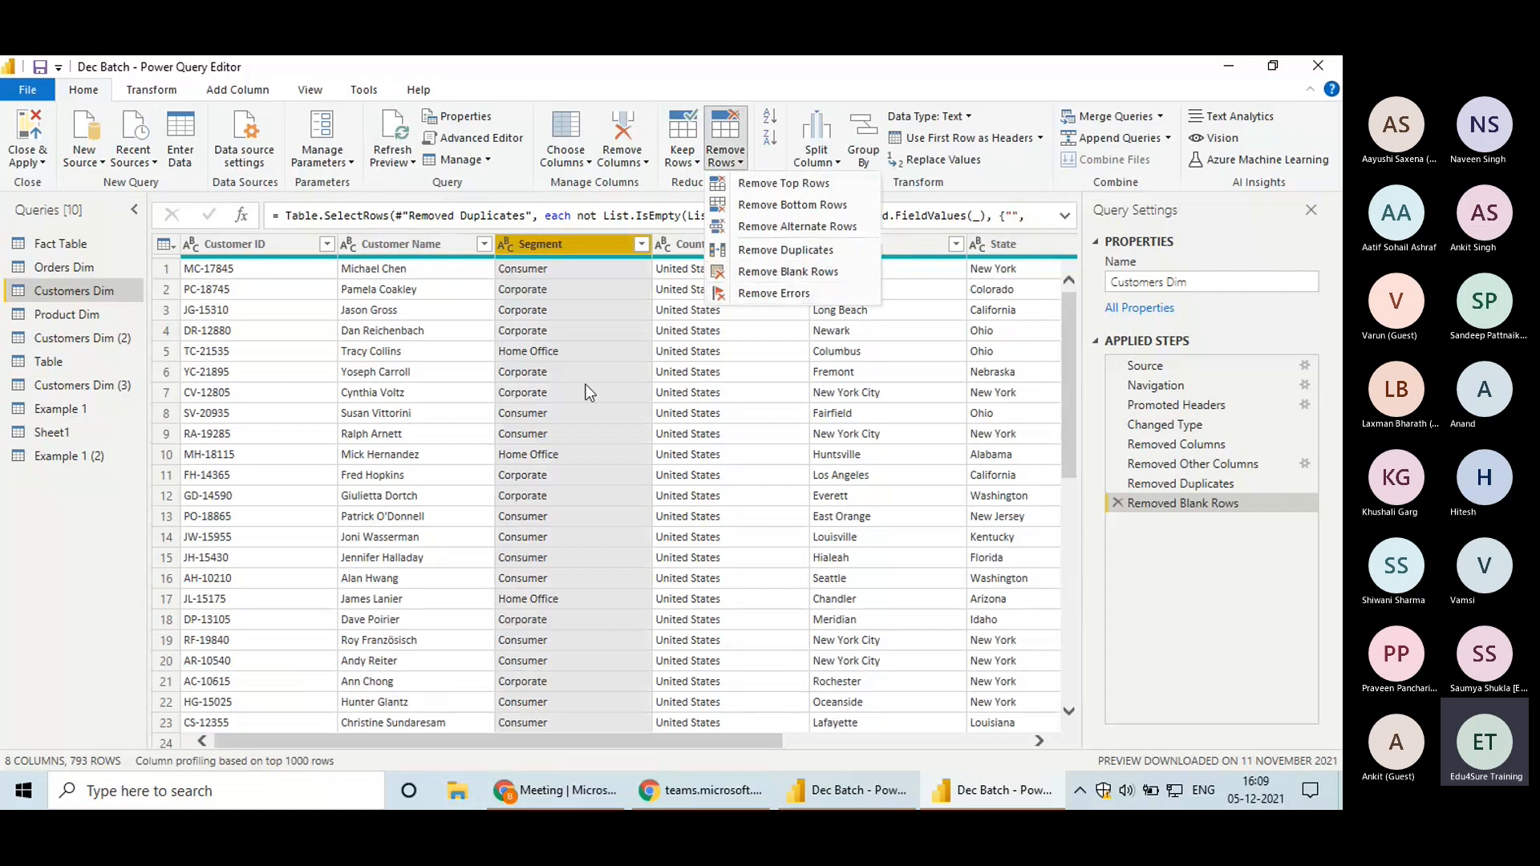
left_click(569, 262)
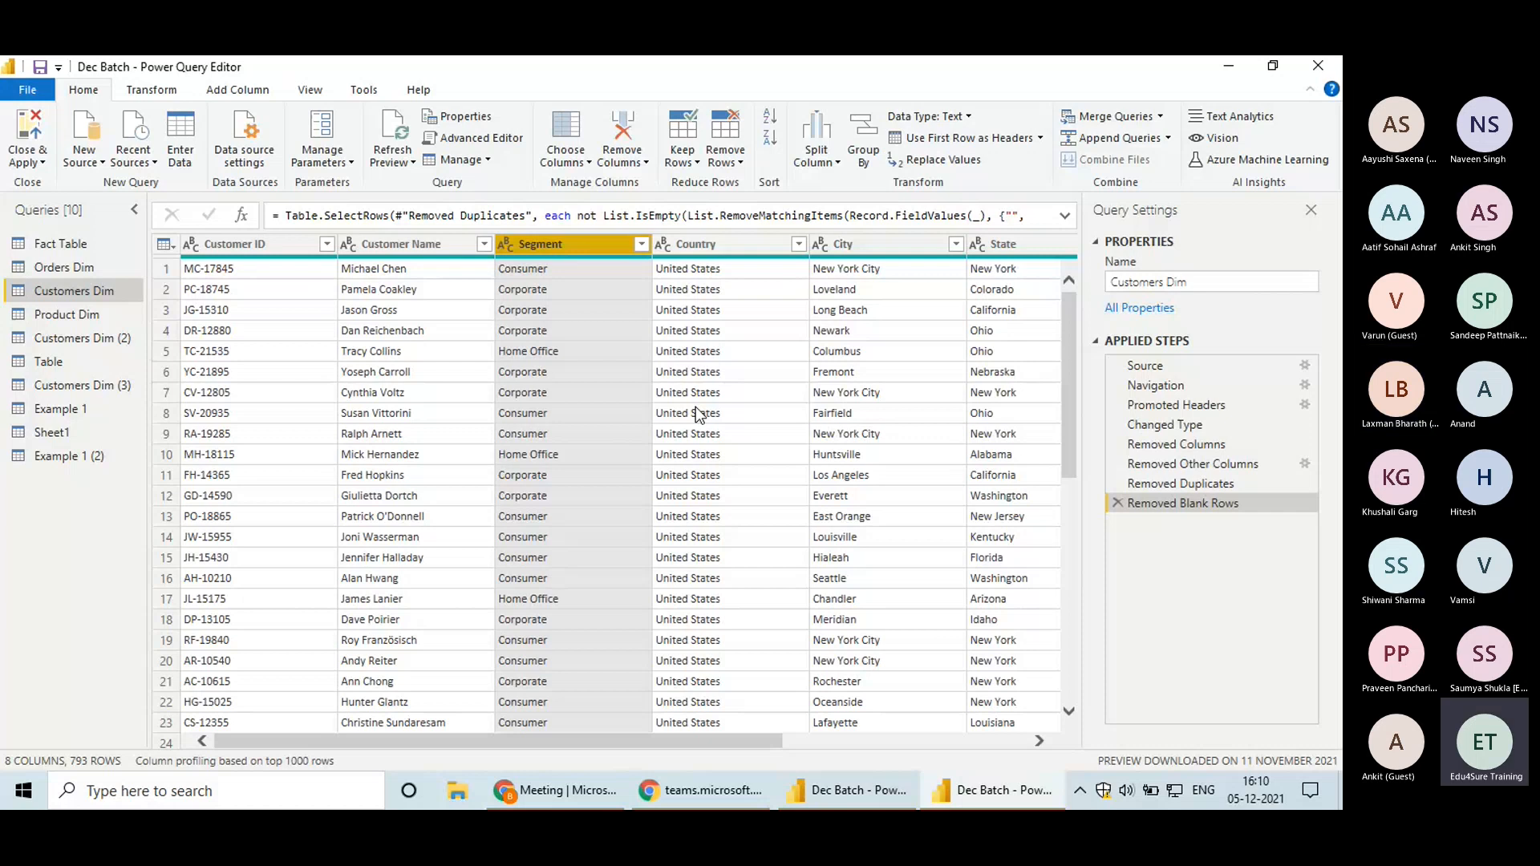
left_click(268, 242)
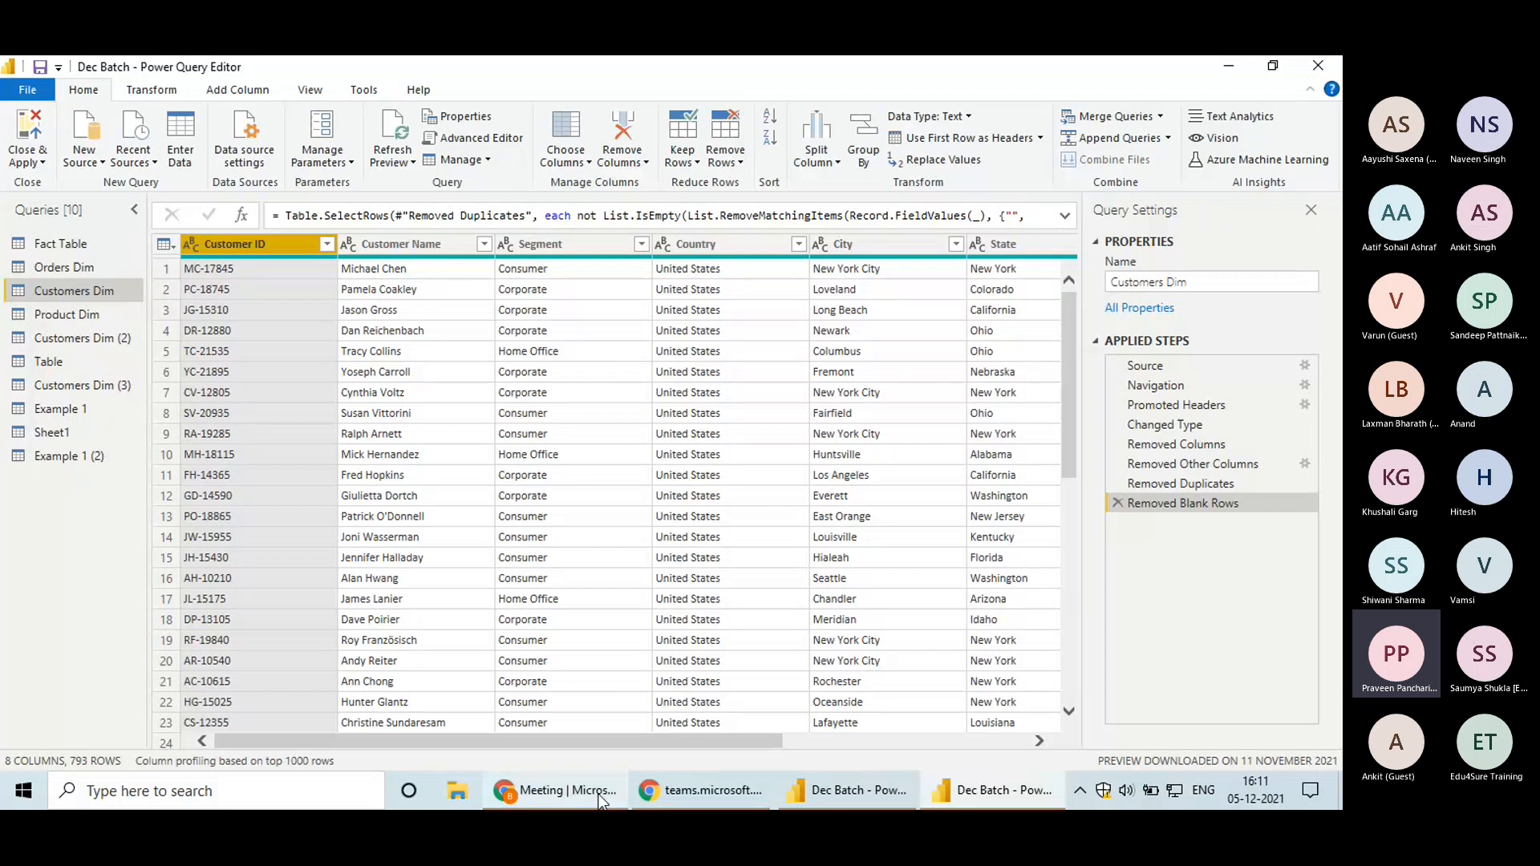
Check the participants list in the Microsoft Teams meeting again and switch back to the Power Query Editor
key("alt+Tab")
left_click_drag(1340, 641, 1310, 755)
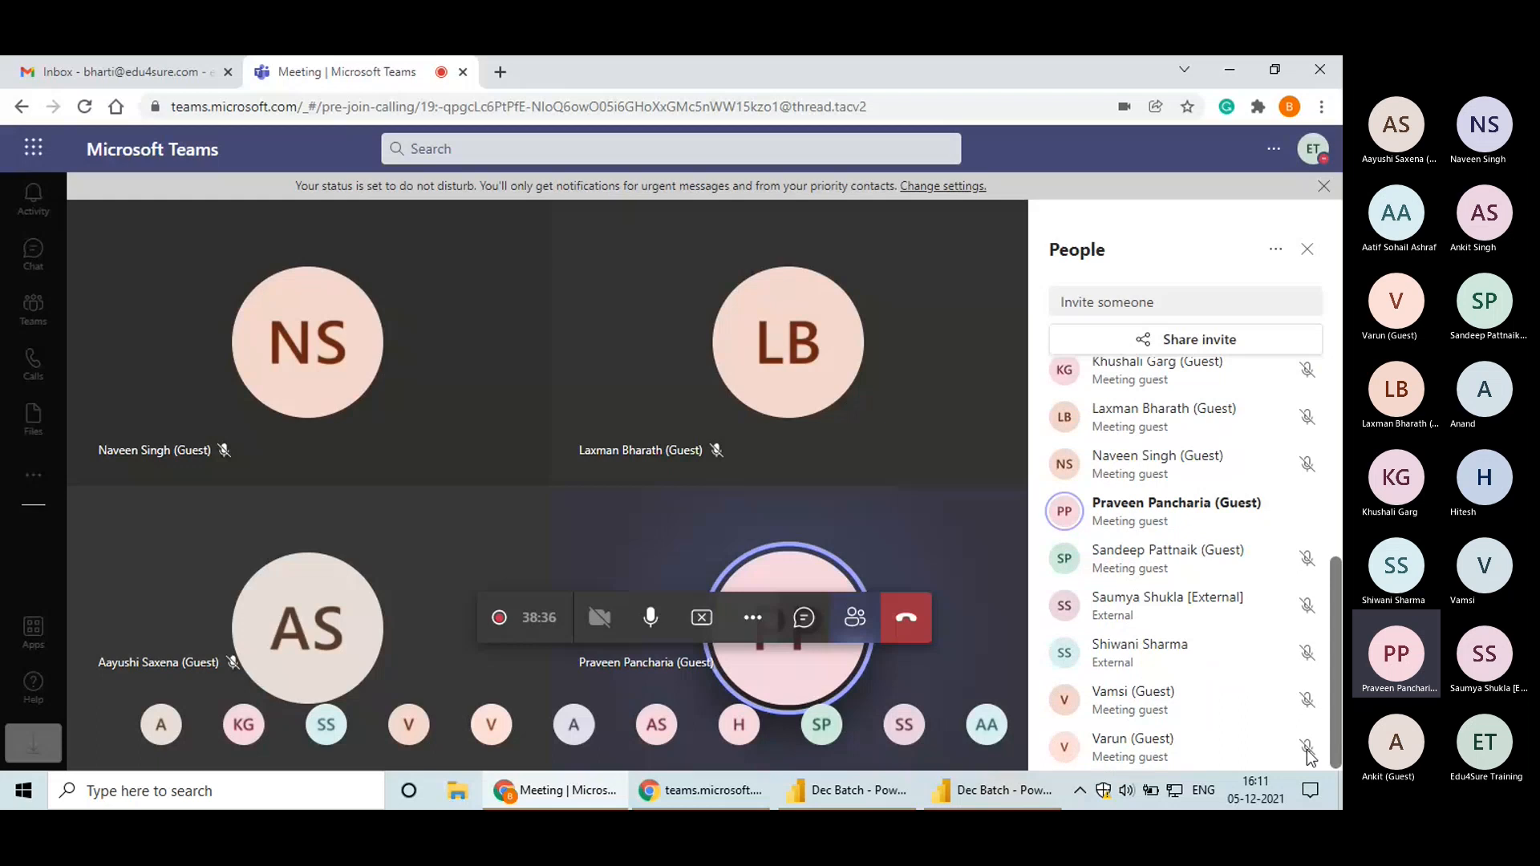
left_click(1017, 798)
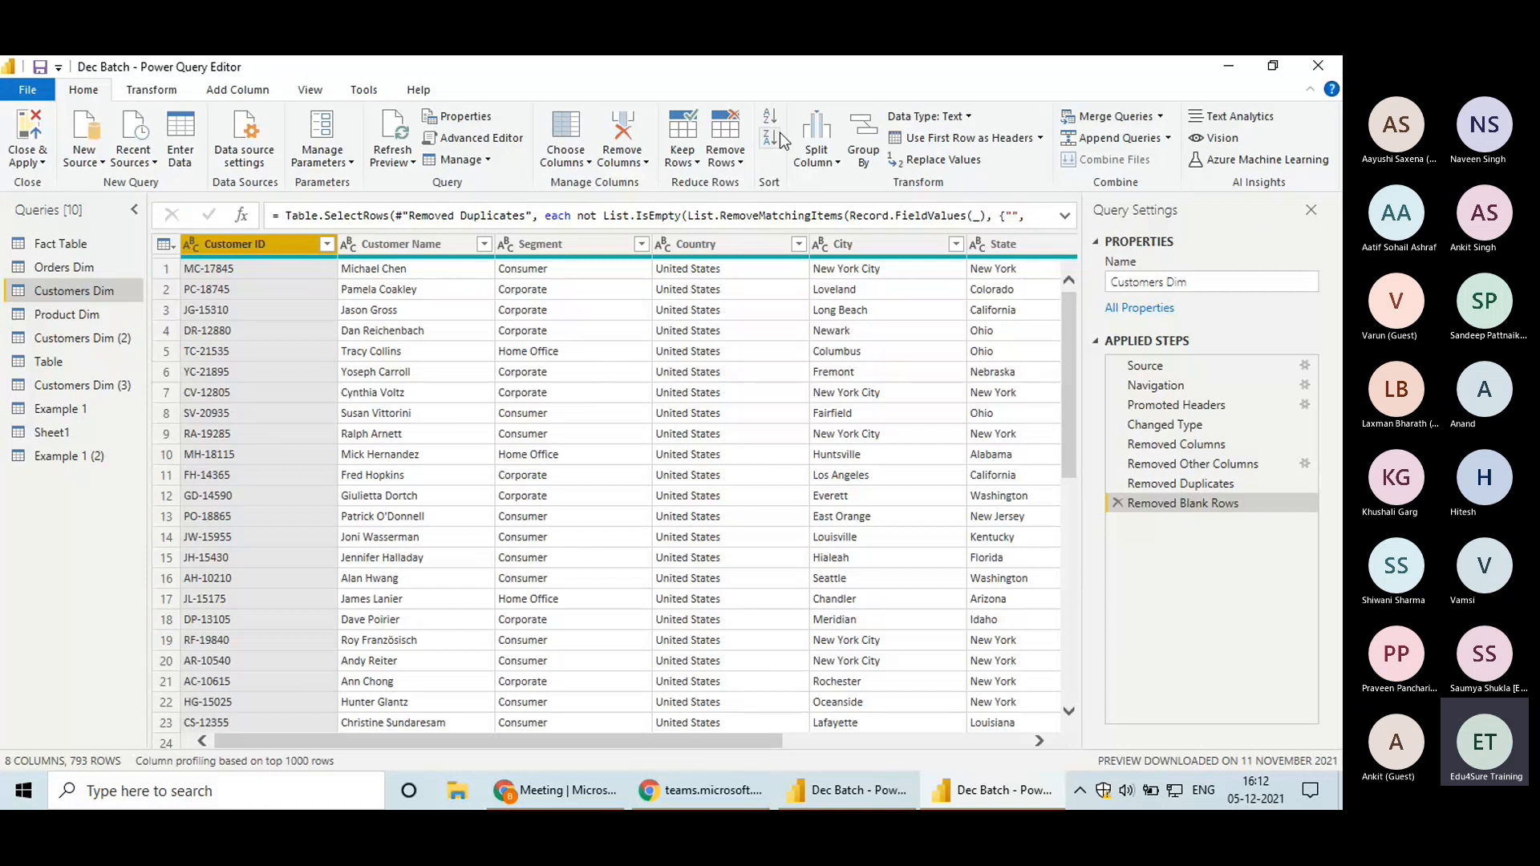
Sort the Customers Dim rows by the Segment column in descending order
left_click(642, 268)
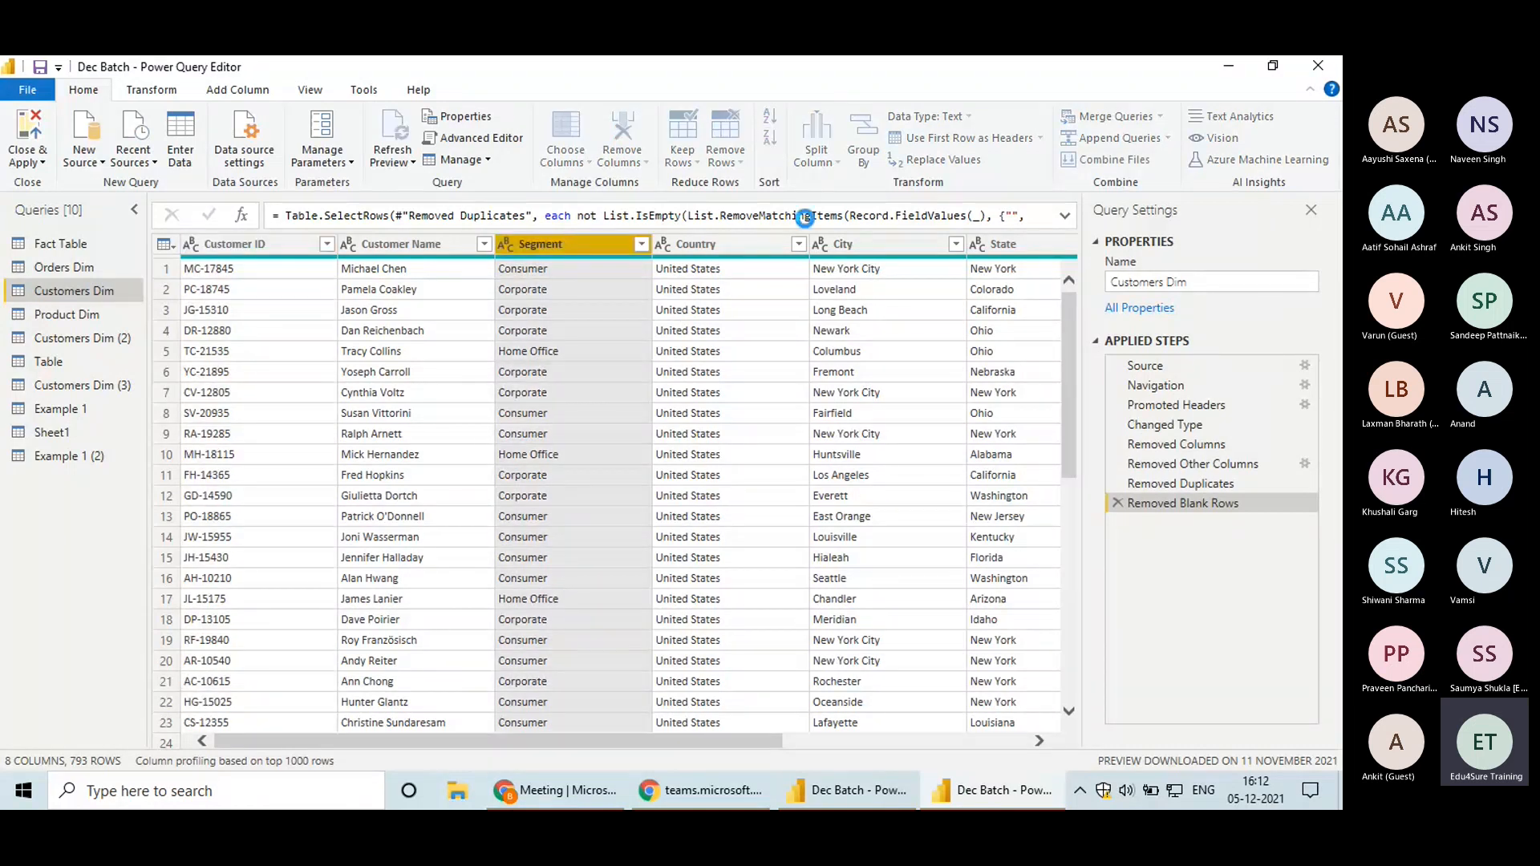
left_click(779, 142)
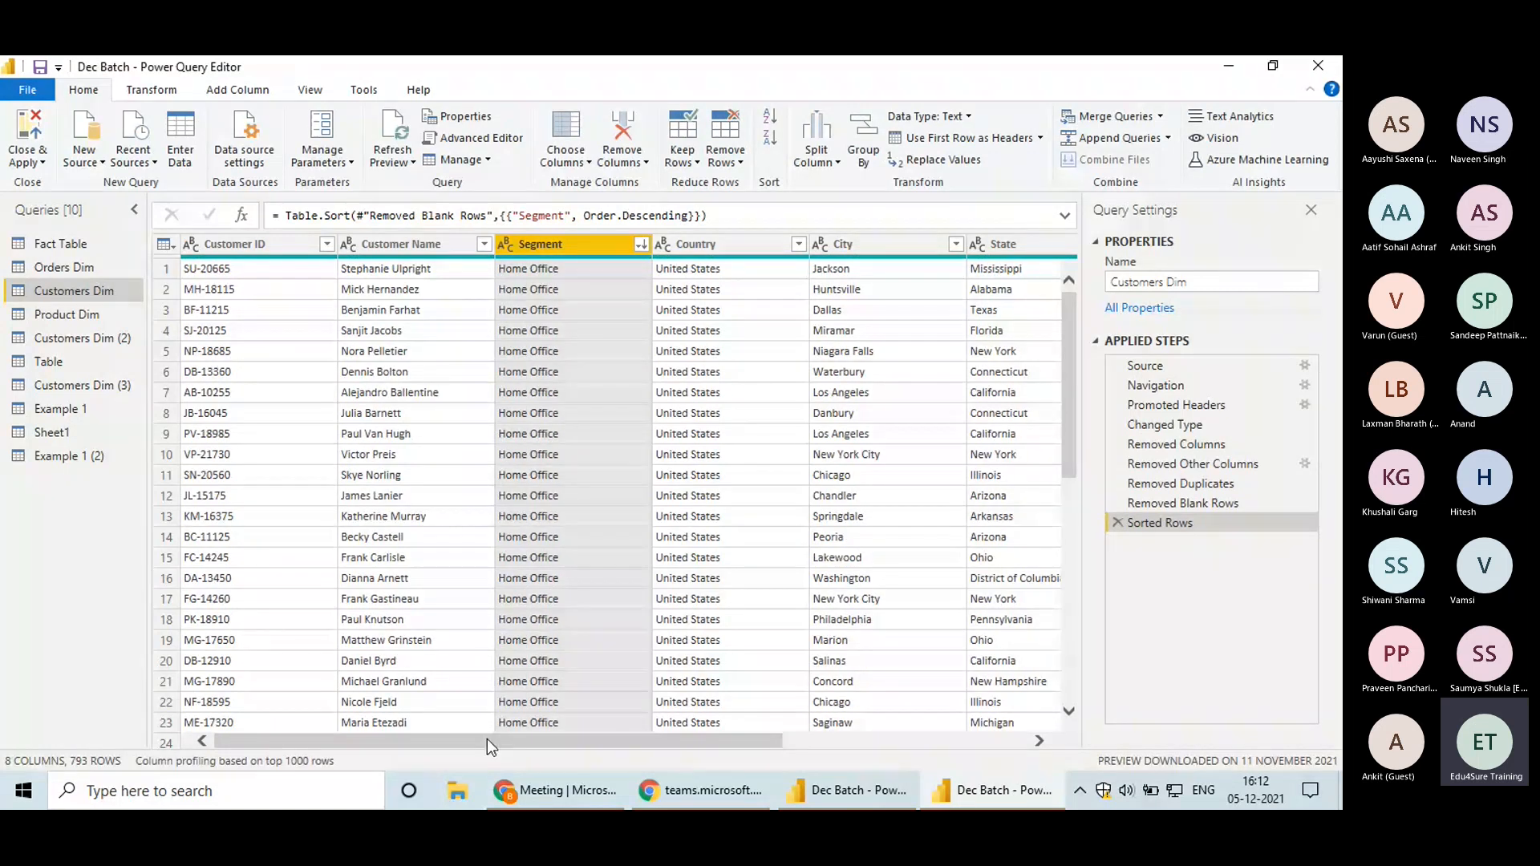
left_click_drag(488, 739, 793, 745)
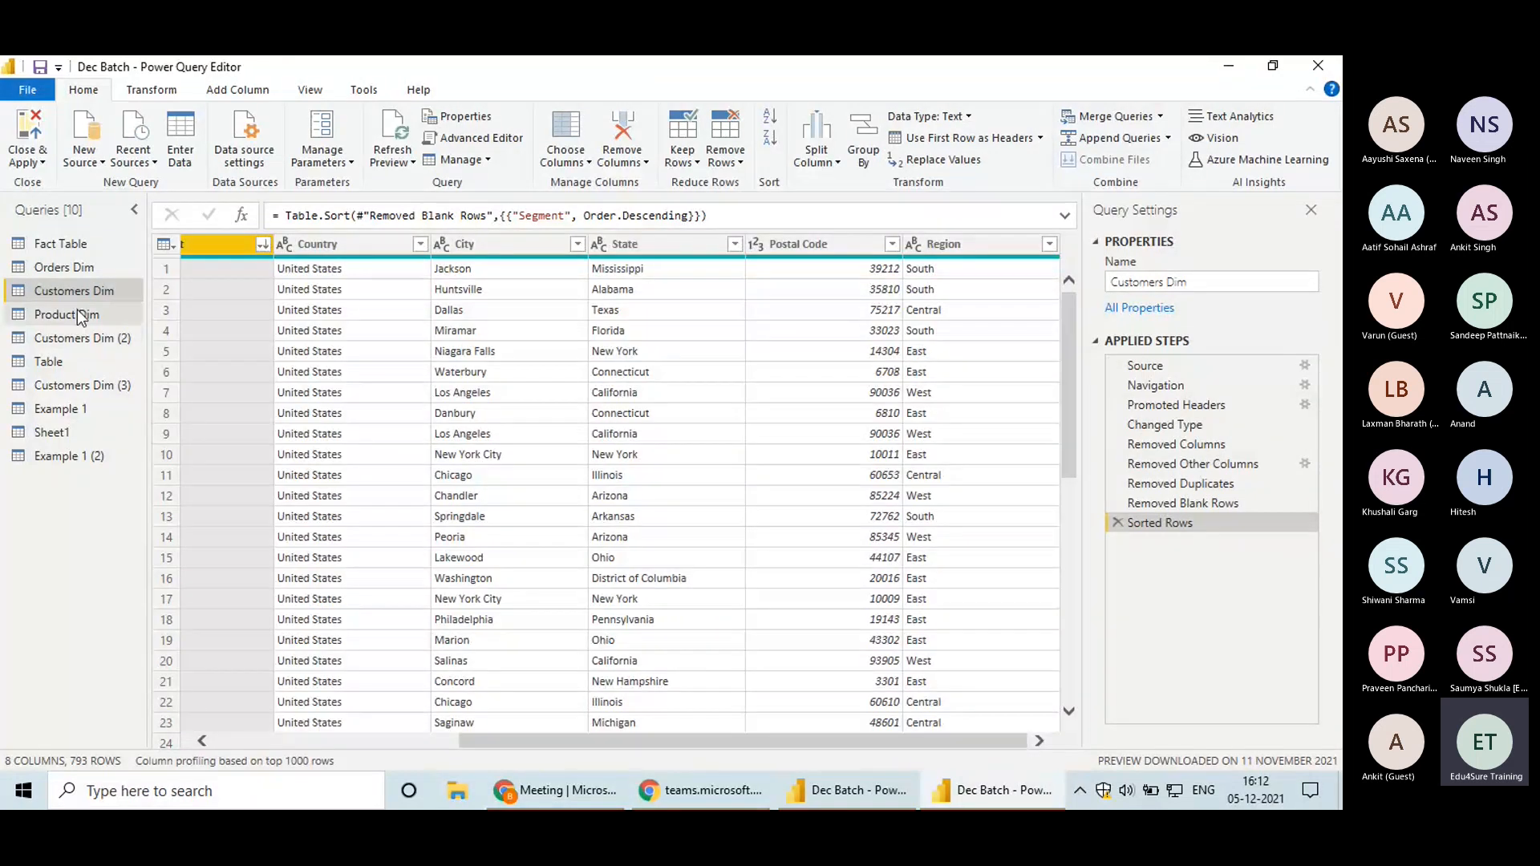
Split the Order ID column of Orders Dim at each occurrence of the custom hyphen delimiter
left_click(70, 265)
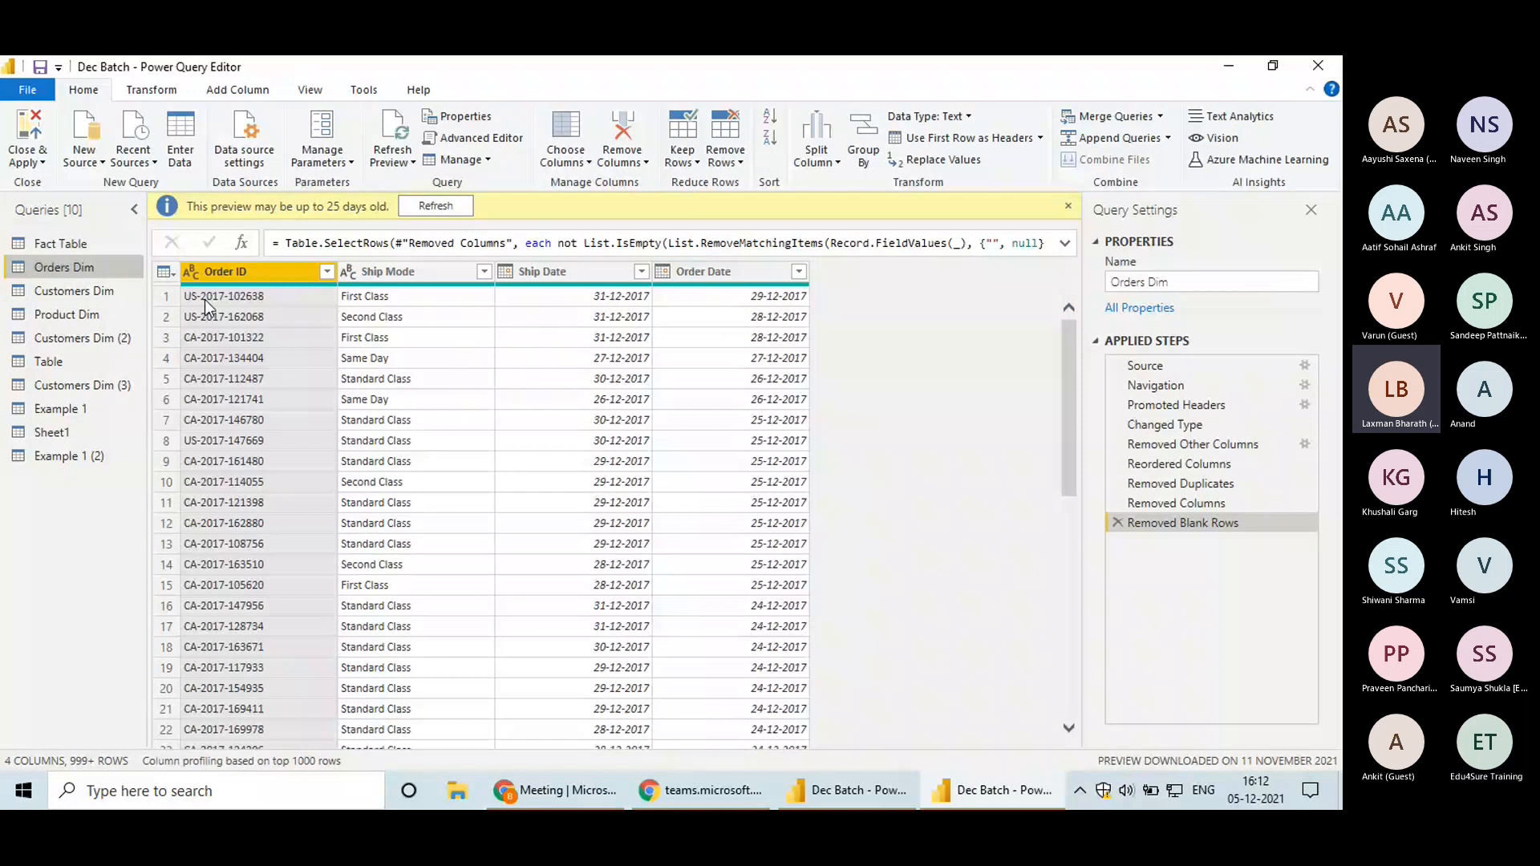
left_click(1071, 207)
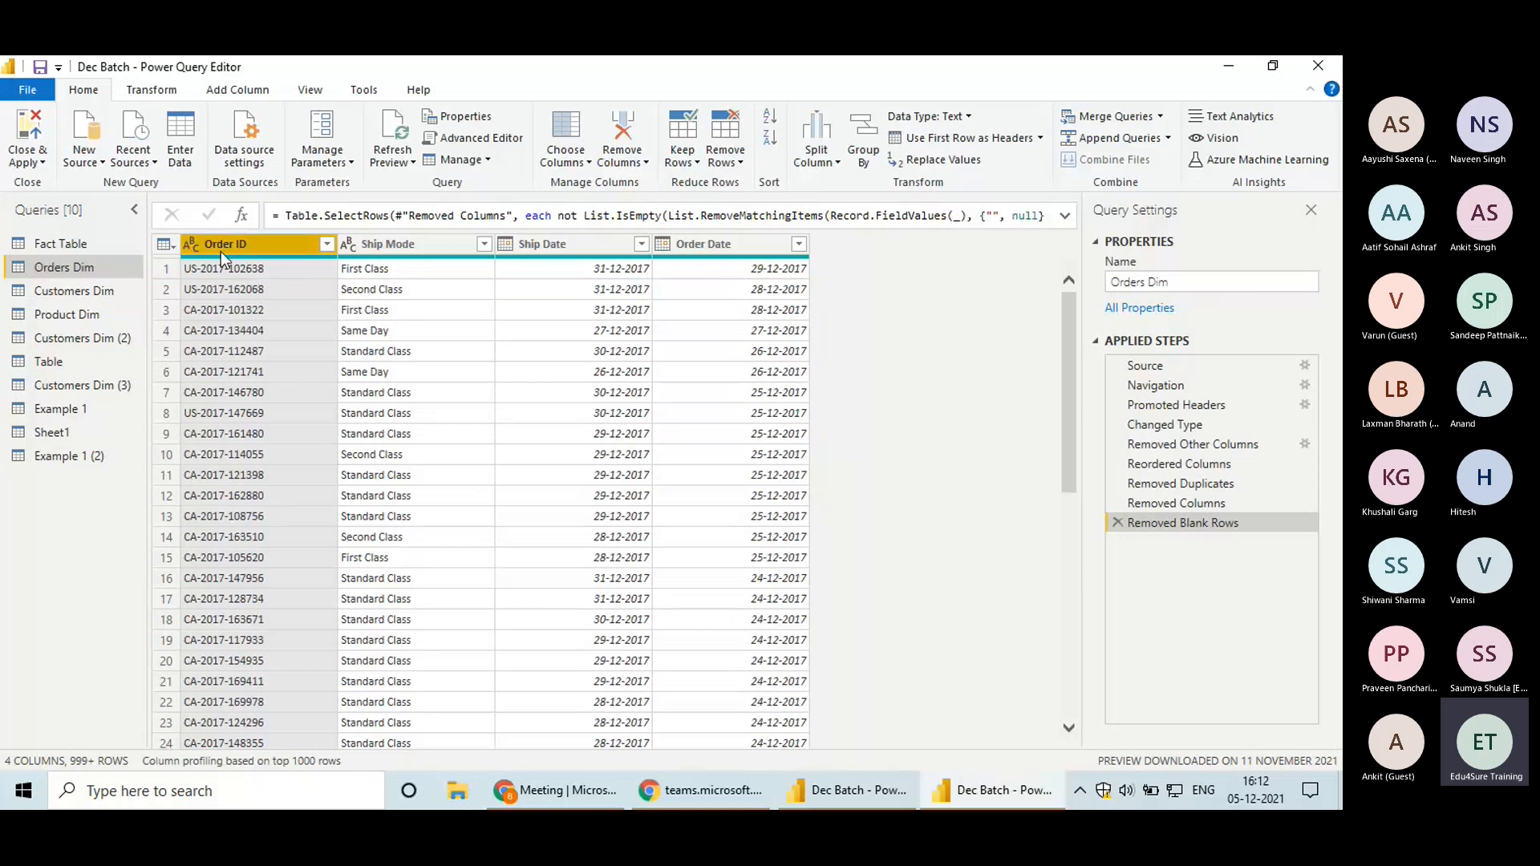
left_click(815, 149)
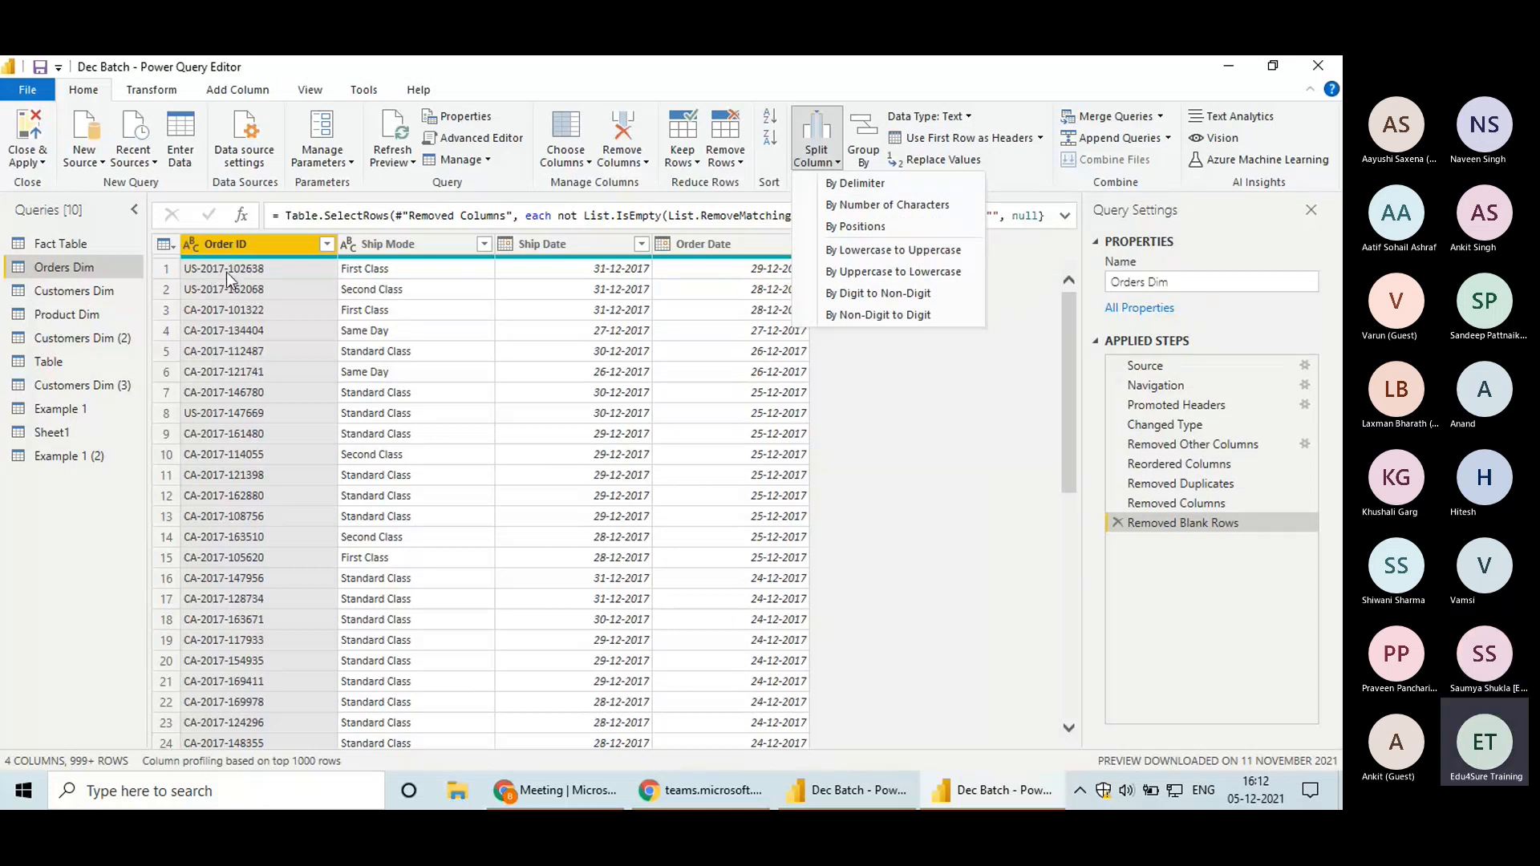
left_click(857, 183)
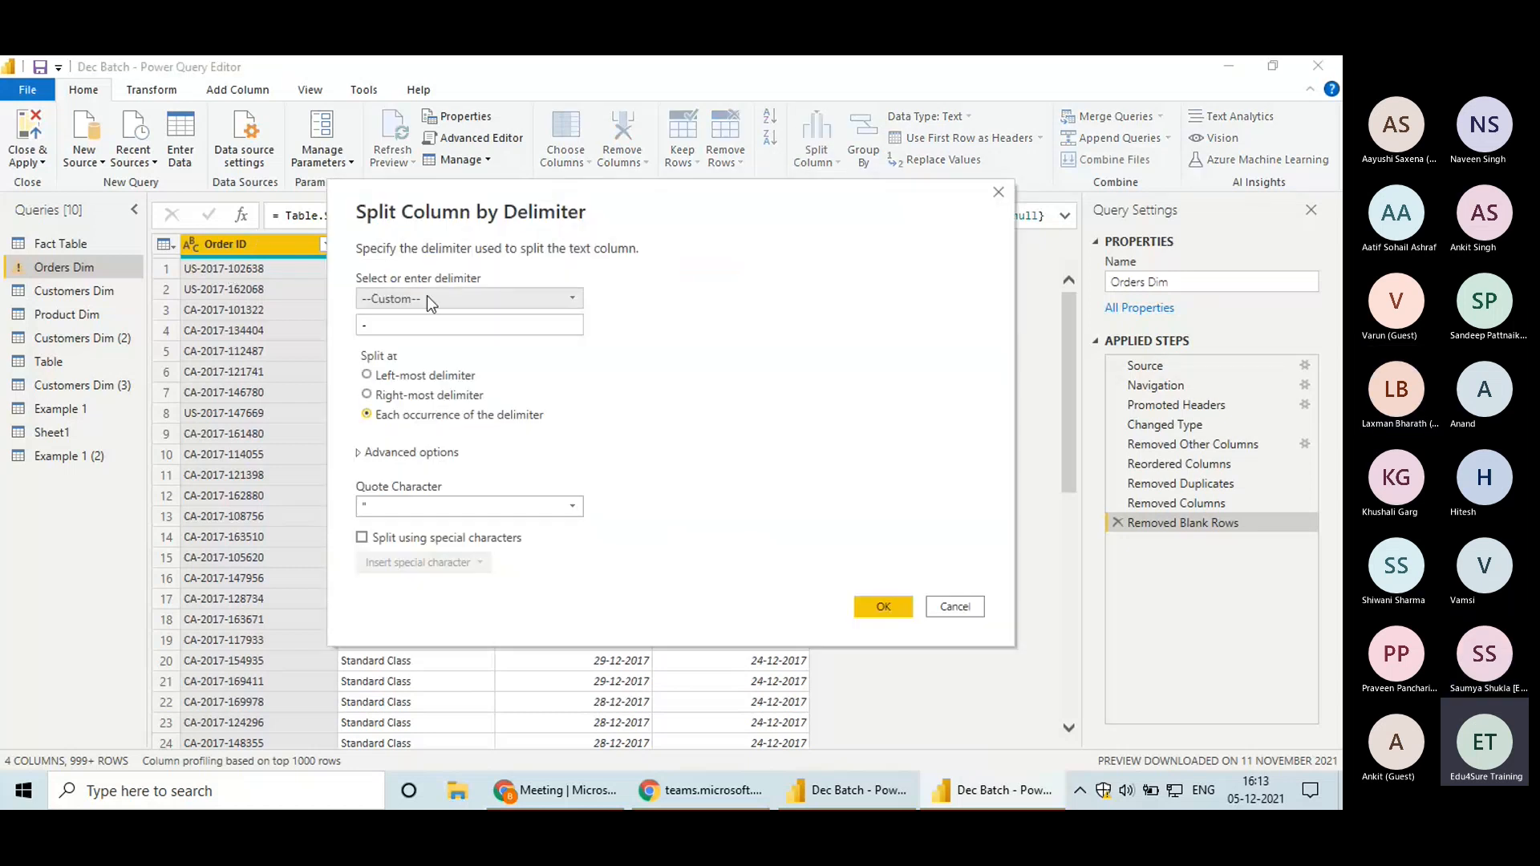
left_click(369, 324)
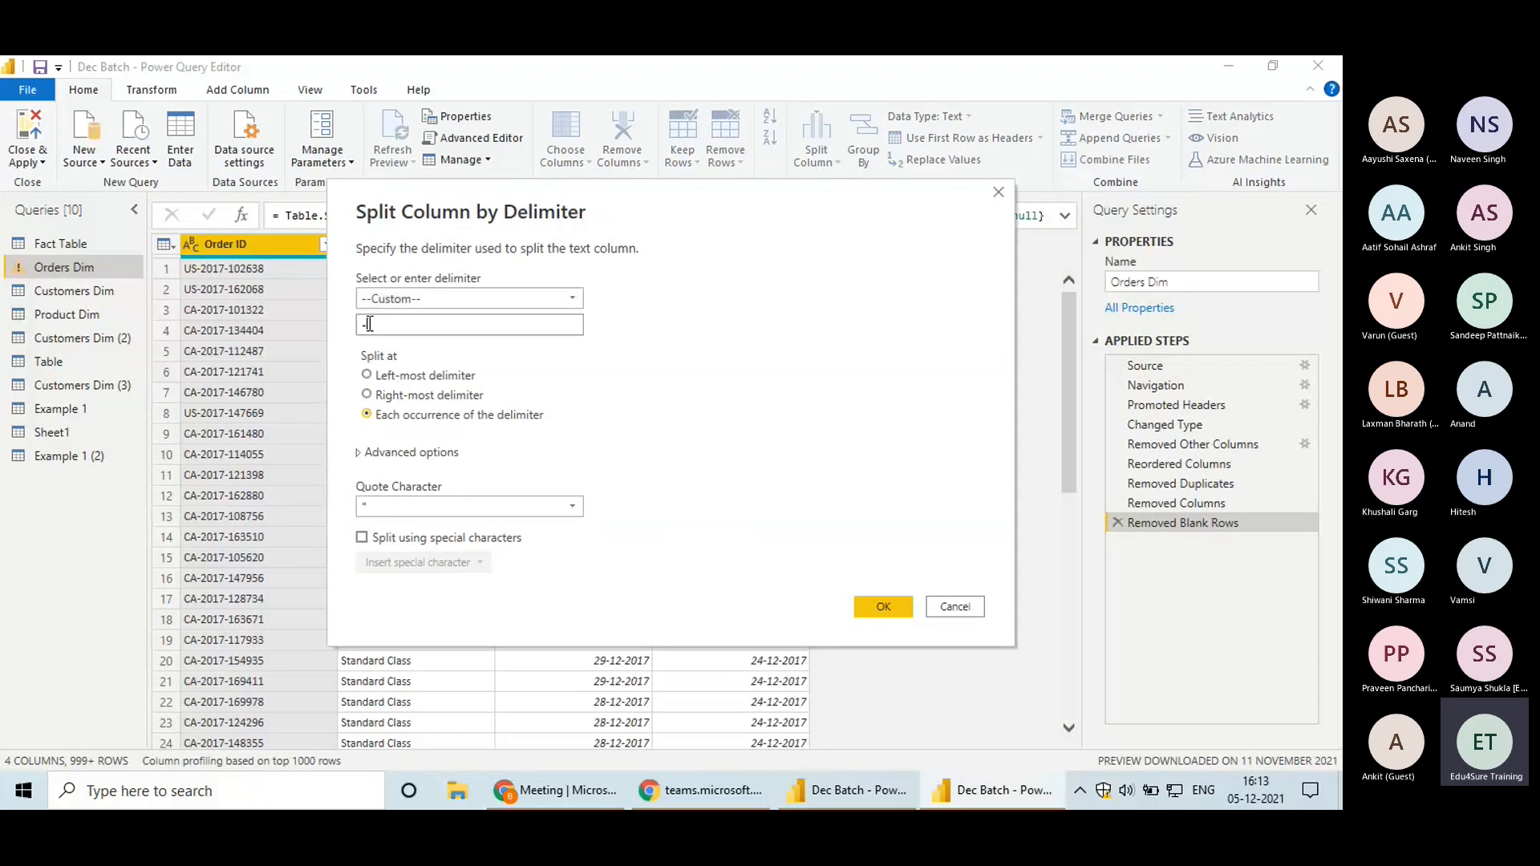
double_click(369, 324)
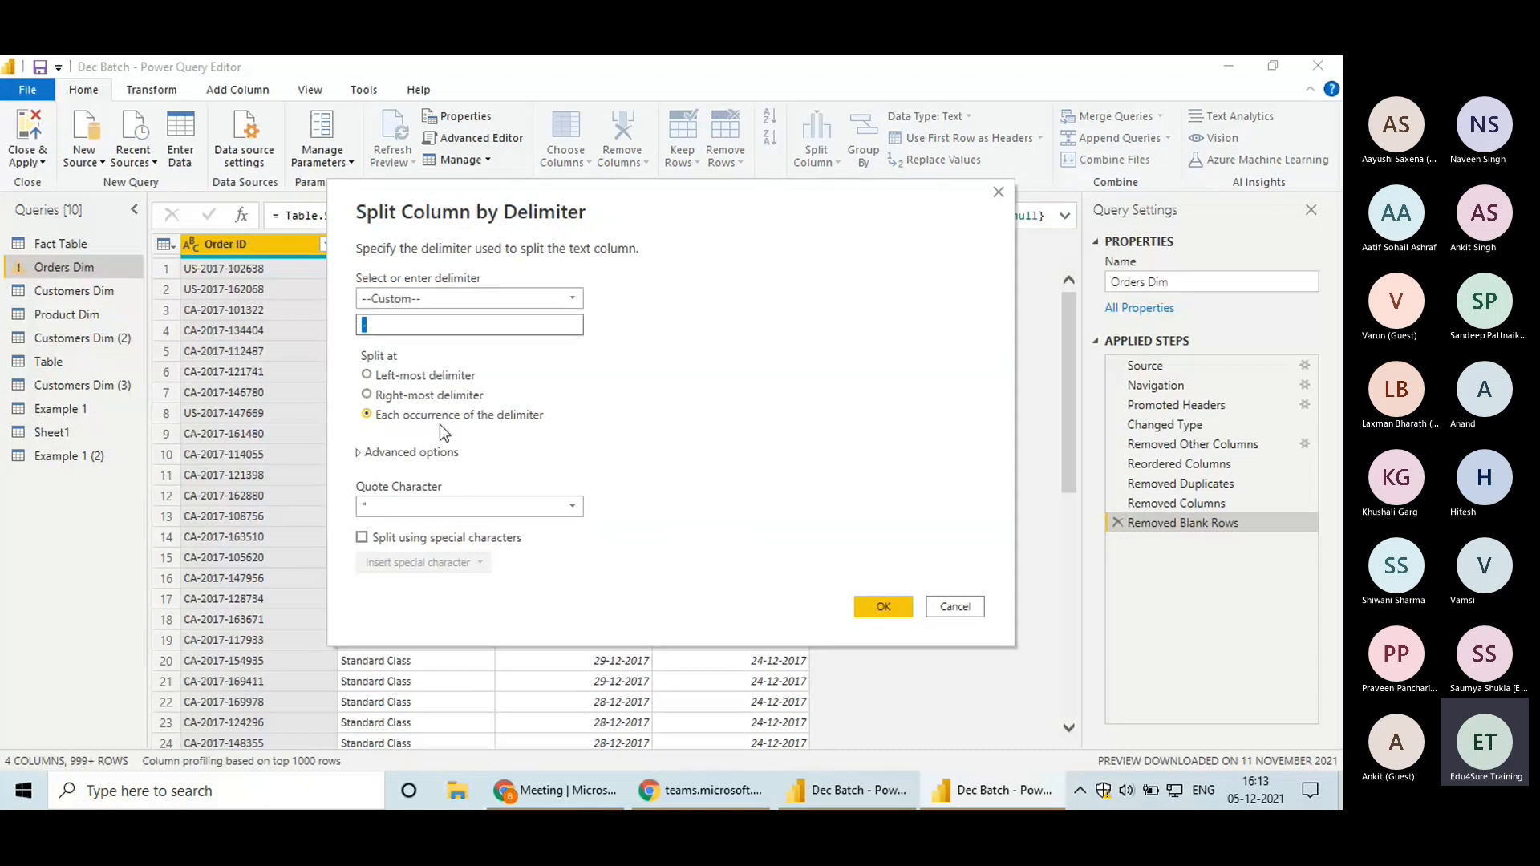
left_click(536, 430)
left_click(883, 607)
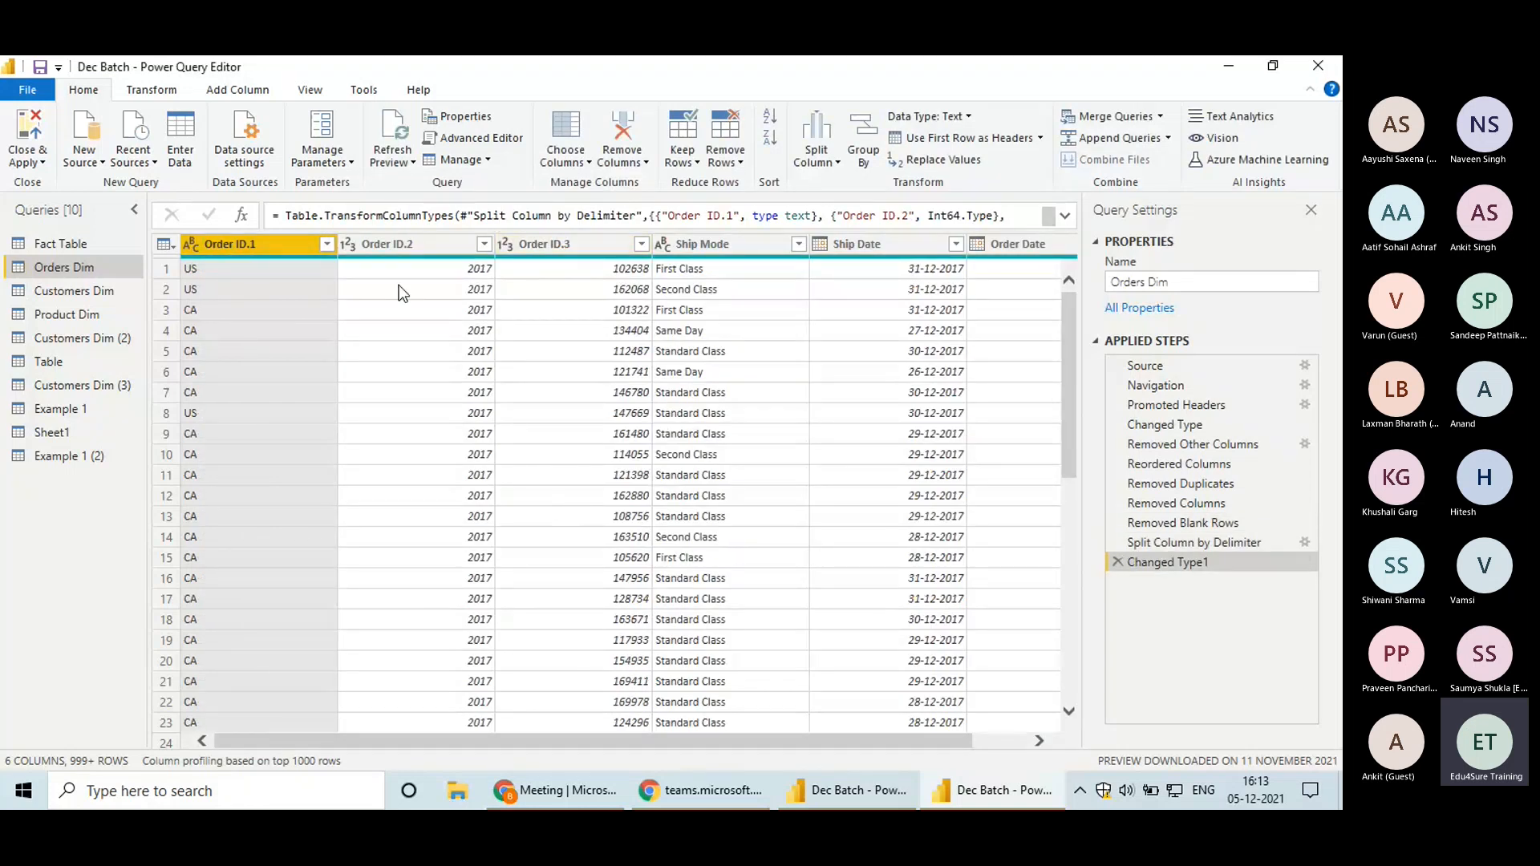
Review the split Order ID columns and the other Split Column options, and open the Fact Table query
left_click_drag(1065, 303, 1081, 263)
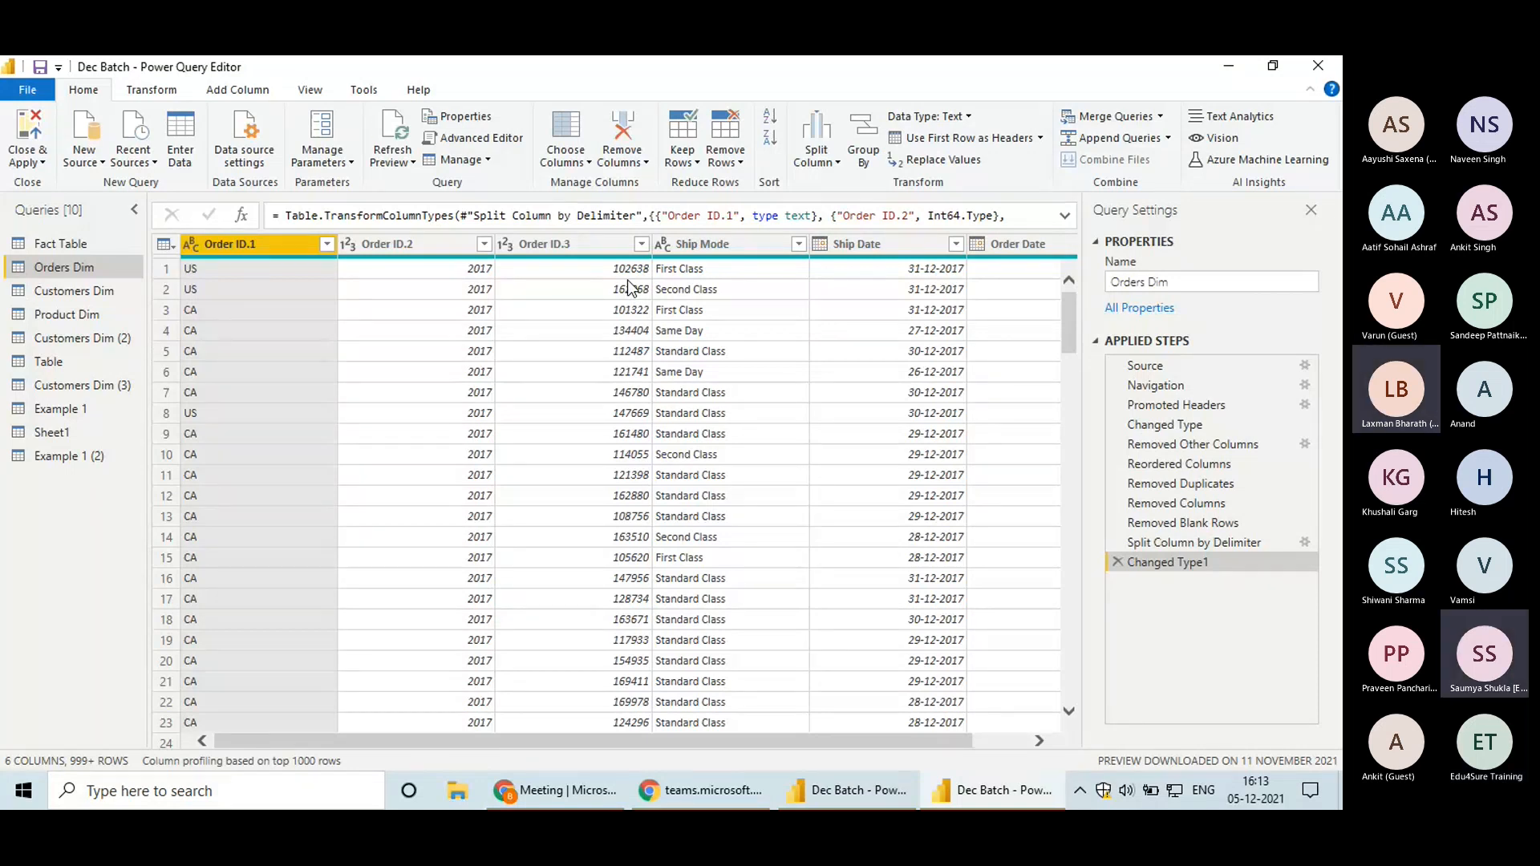
left_click(823, 165)
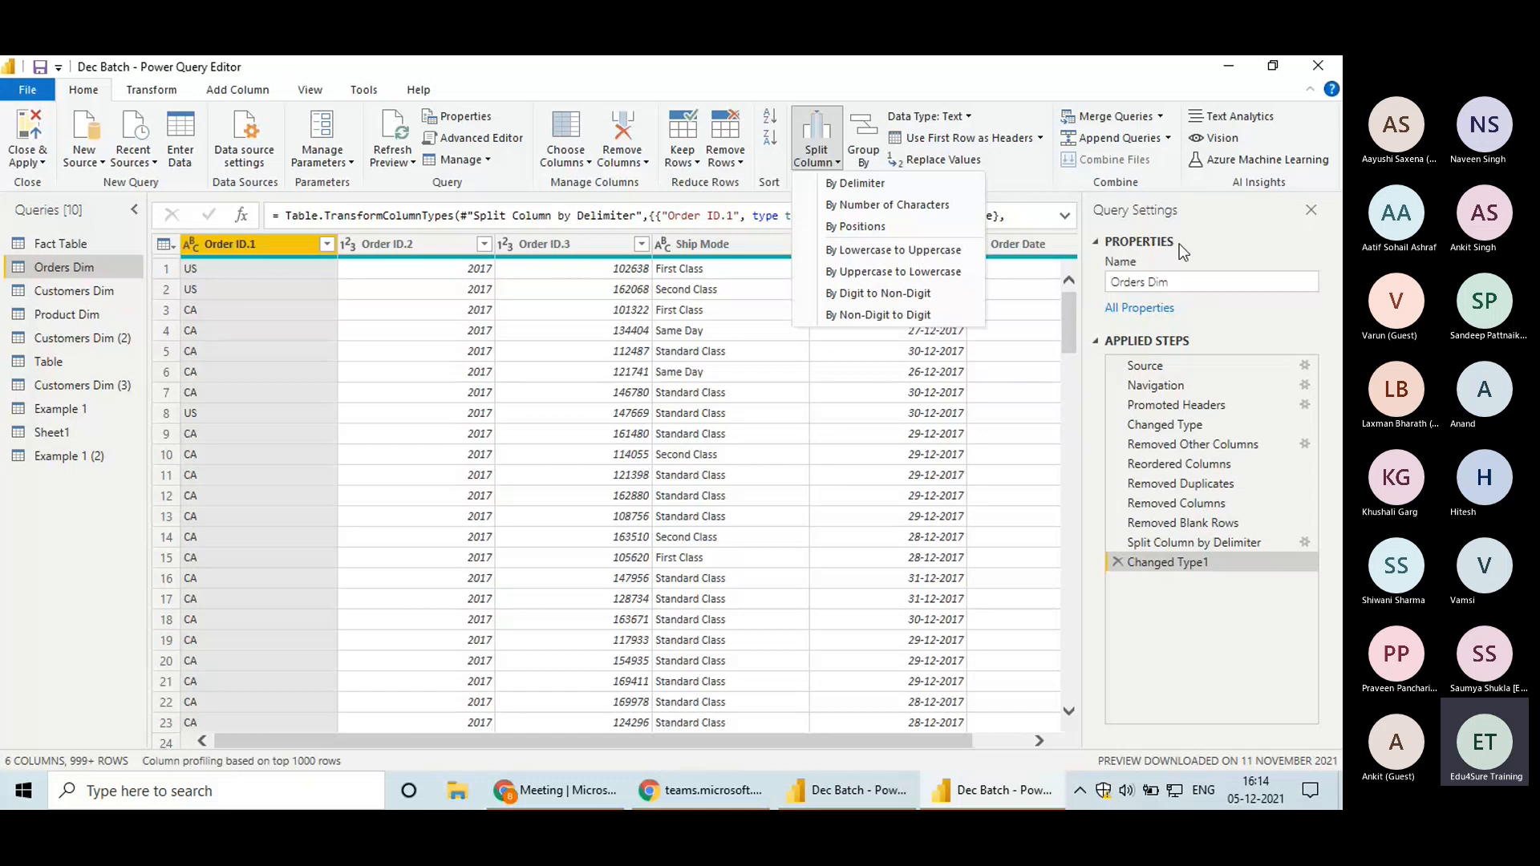
left_click(1033, 375)
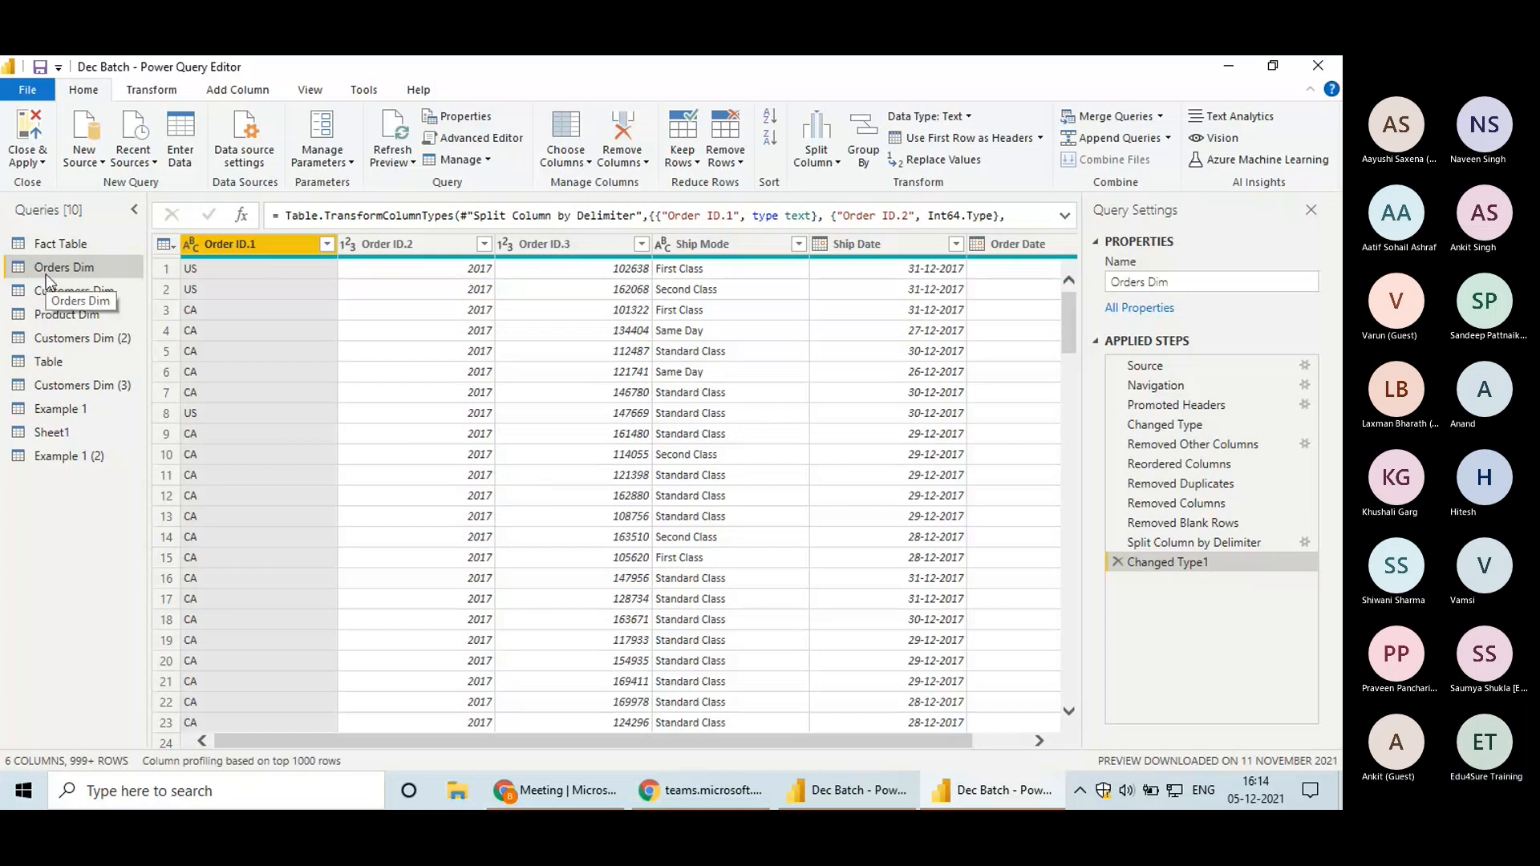
left_click(68, 241)
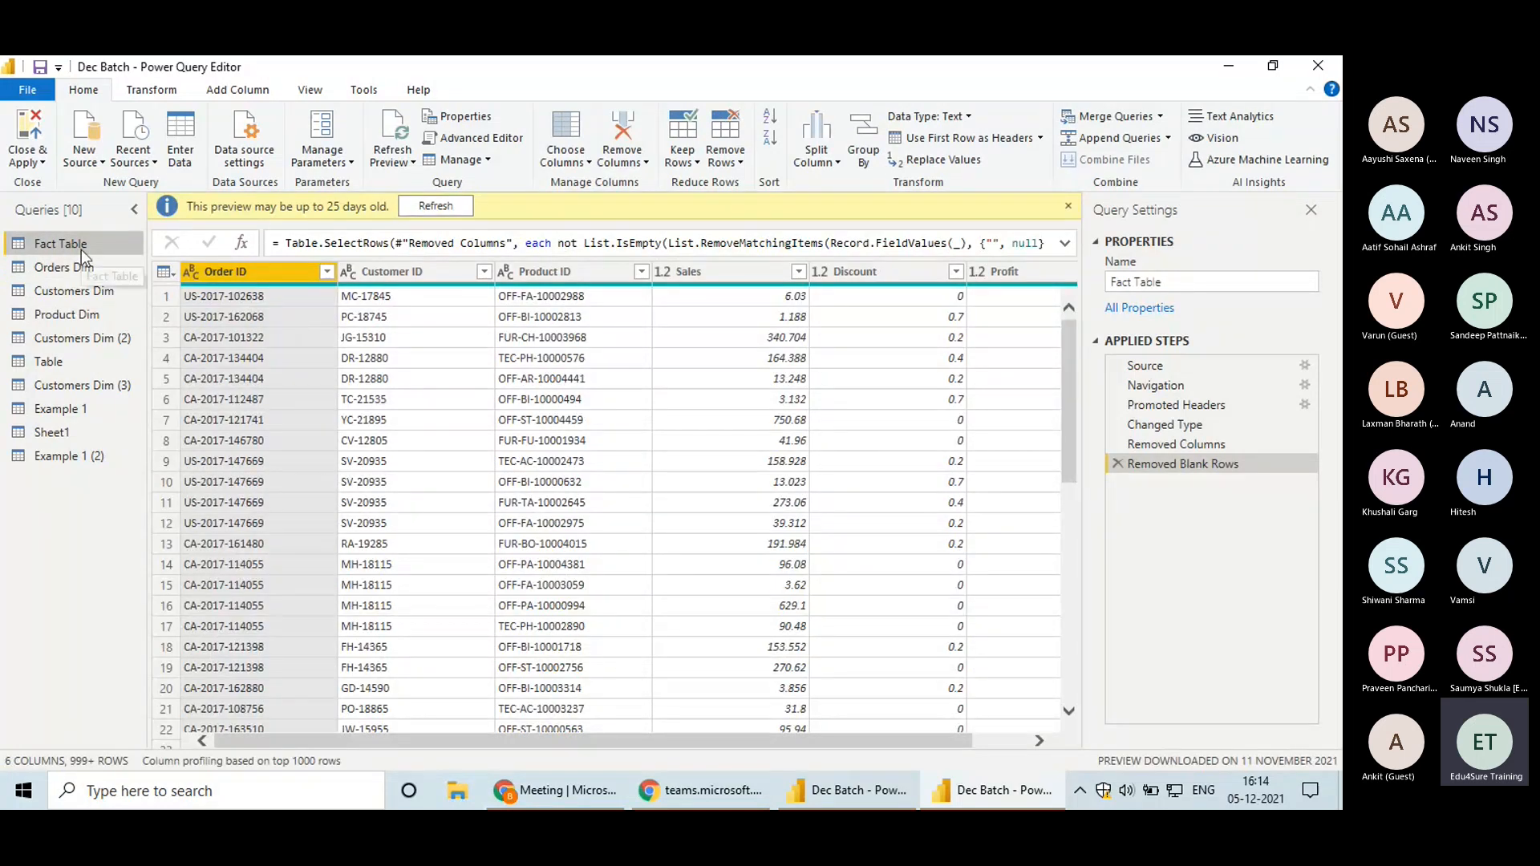
Set up a basic Group By on Order ID and name the new column Sum of Orders
left_click(874, 171)
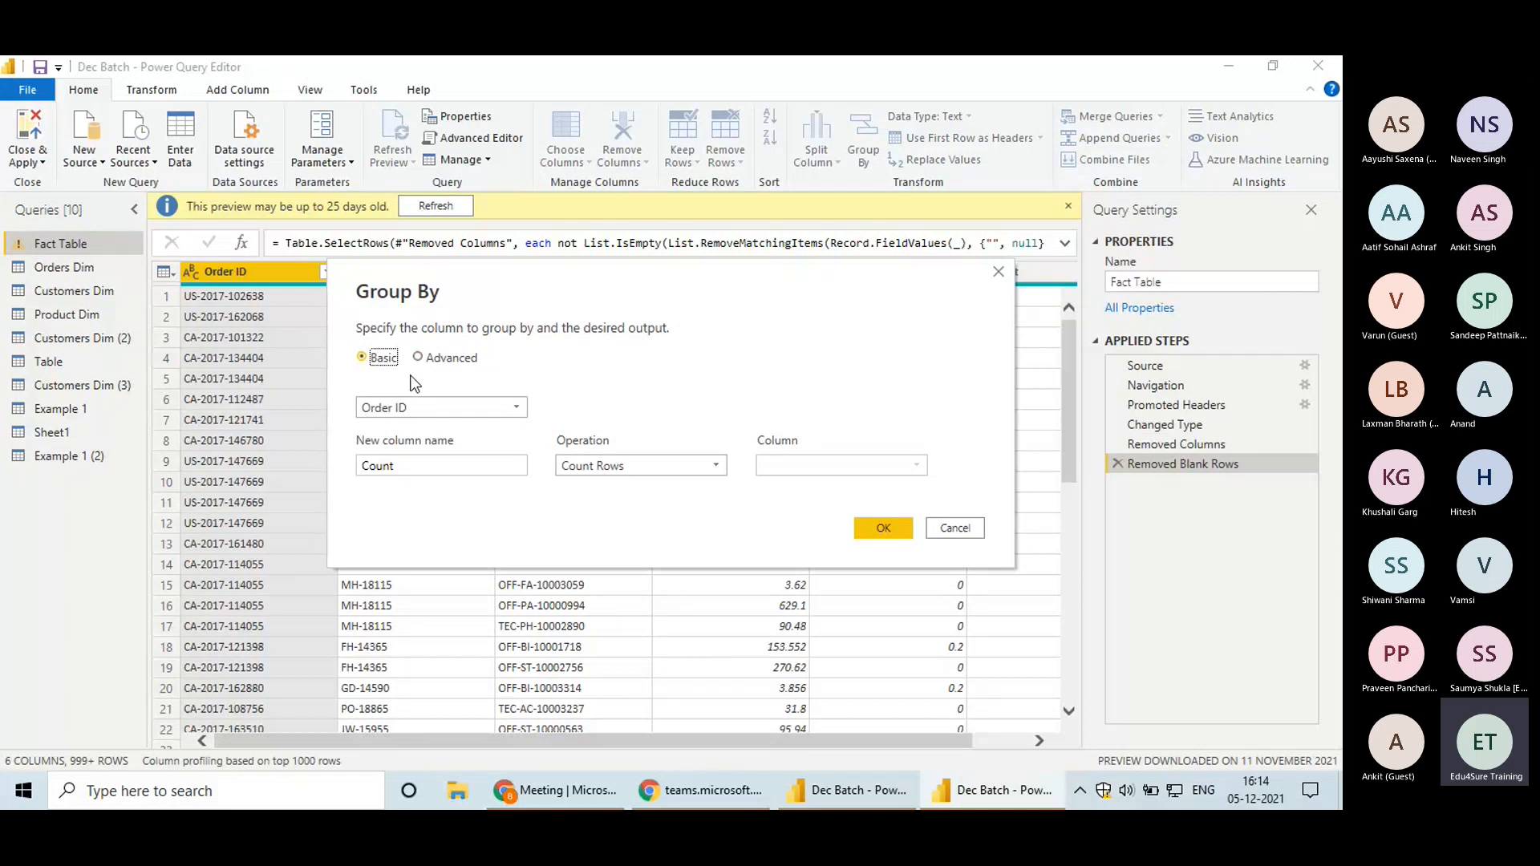
left_click(427, 407)
left_click(422, 404)
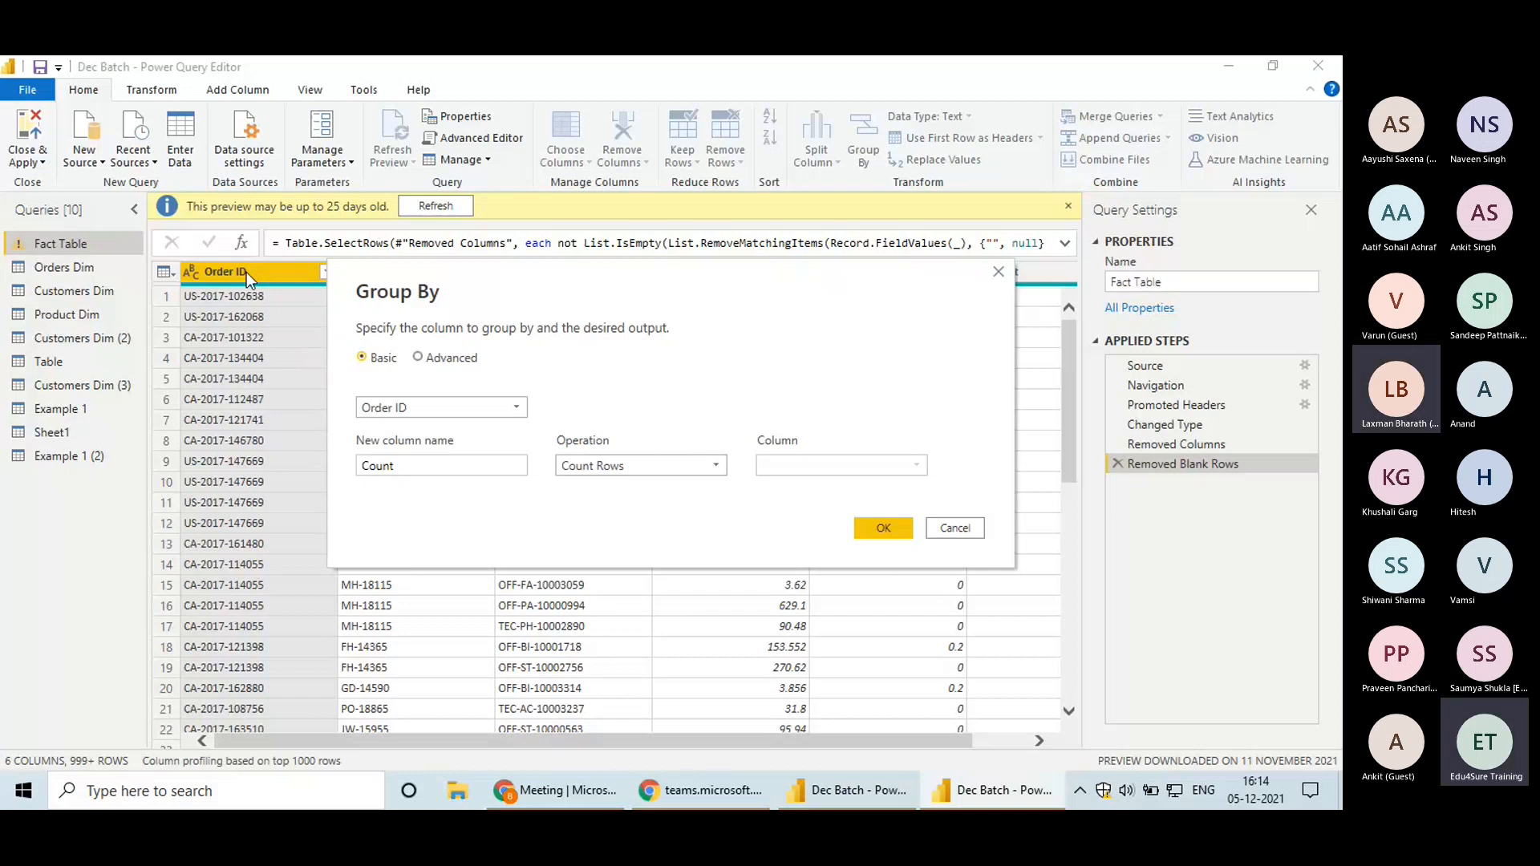
double_click(361, 465)
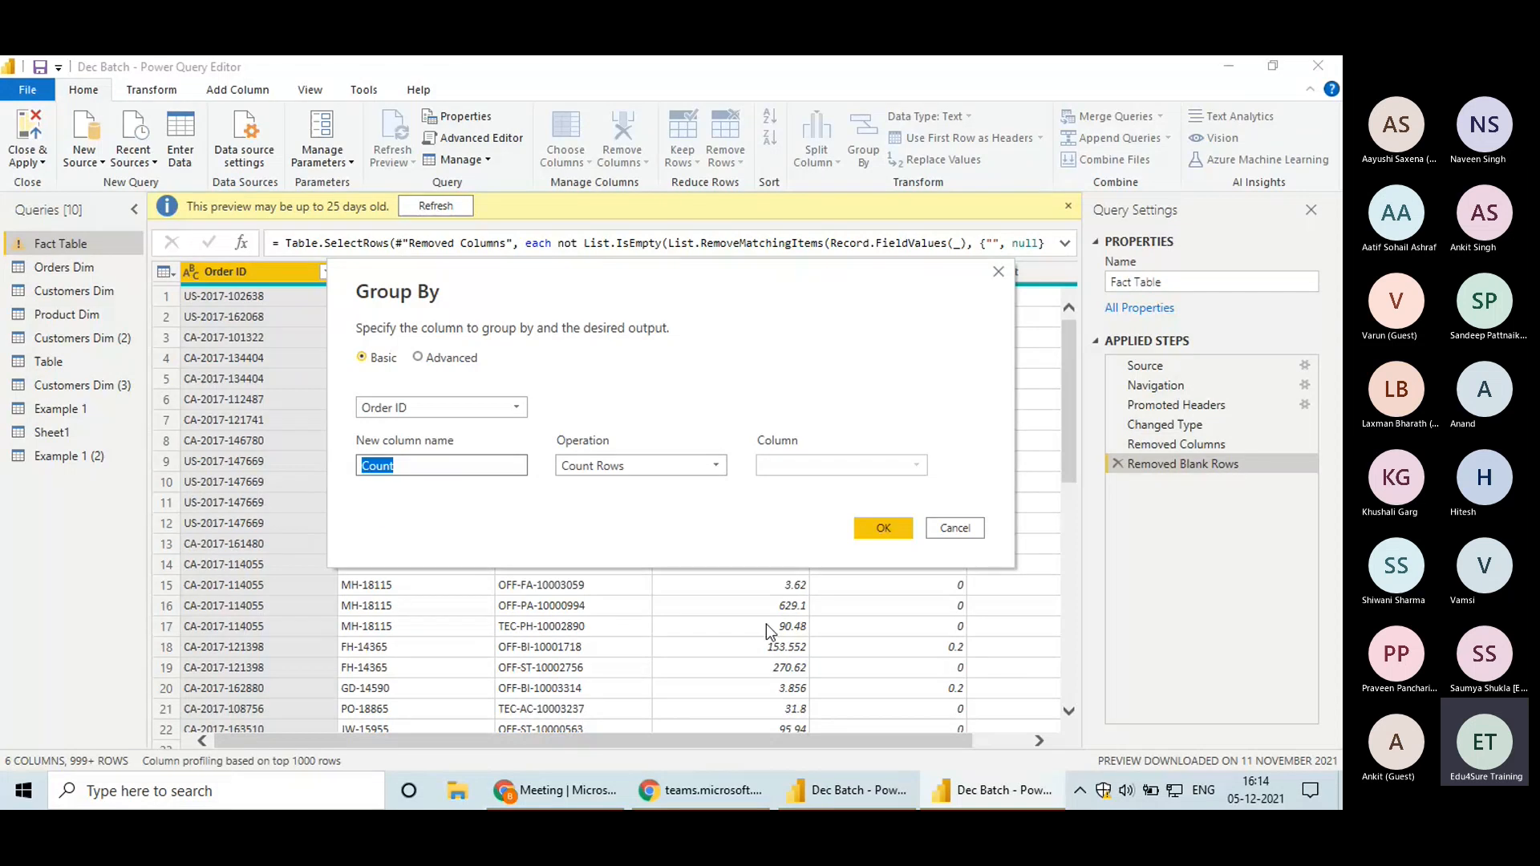
type("Sum Of")
key("BackSpace")
key("BackSpace")
type("of Orders")
Apply the Order ID grouping with the Sum of Sales, and delete its Grouped Rows step
left_click(662, 465)
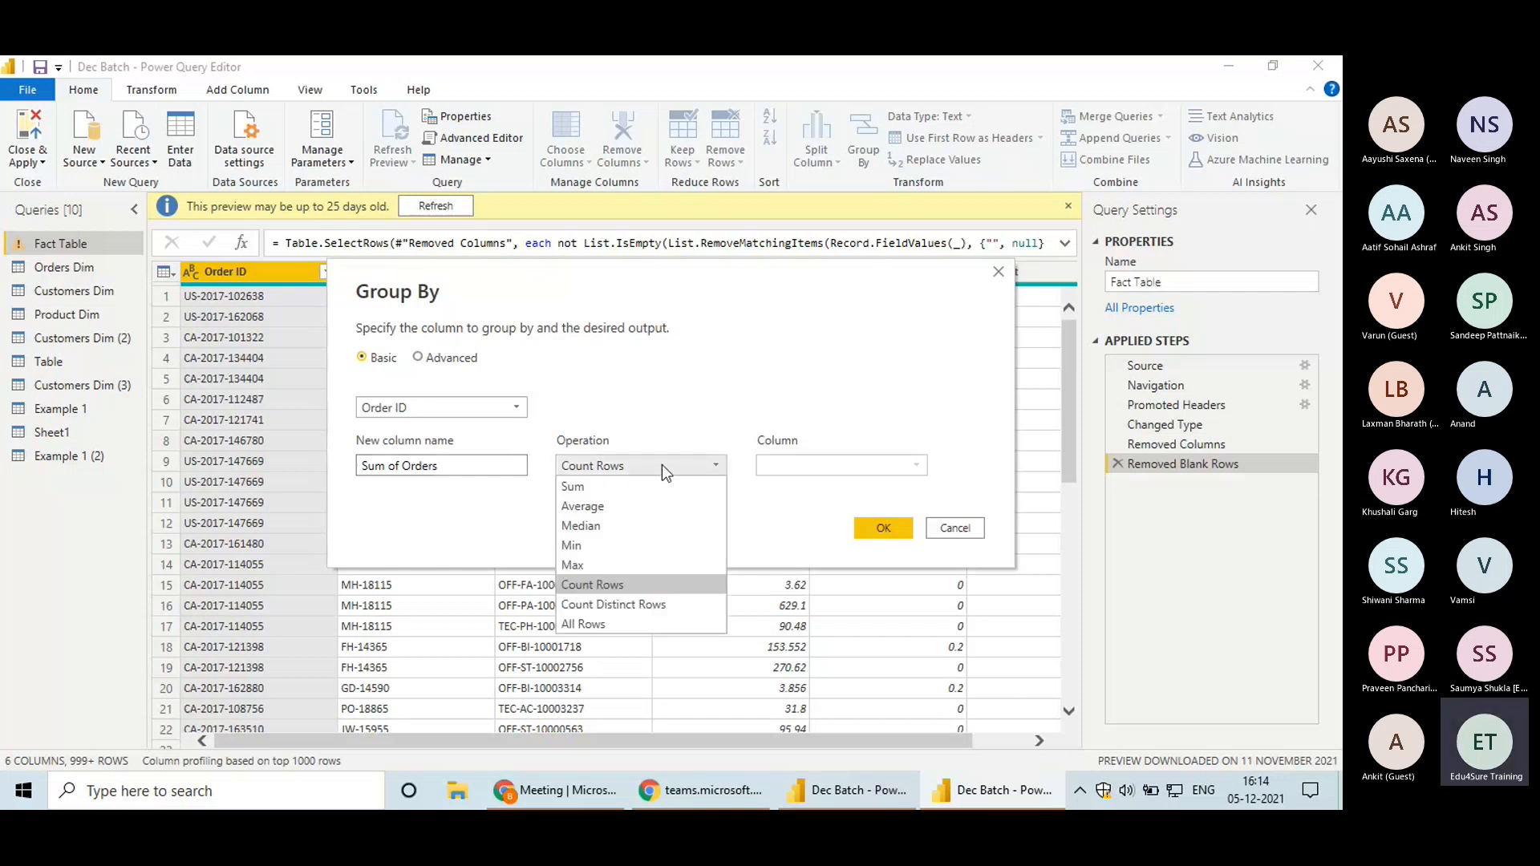
left_click(605, 487)
left_click(834, 466)
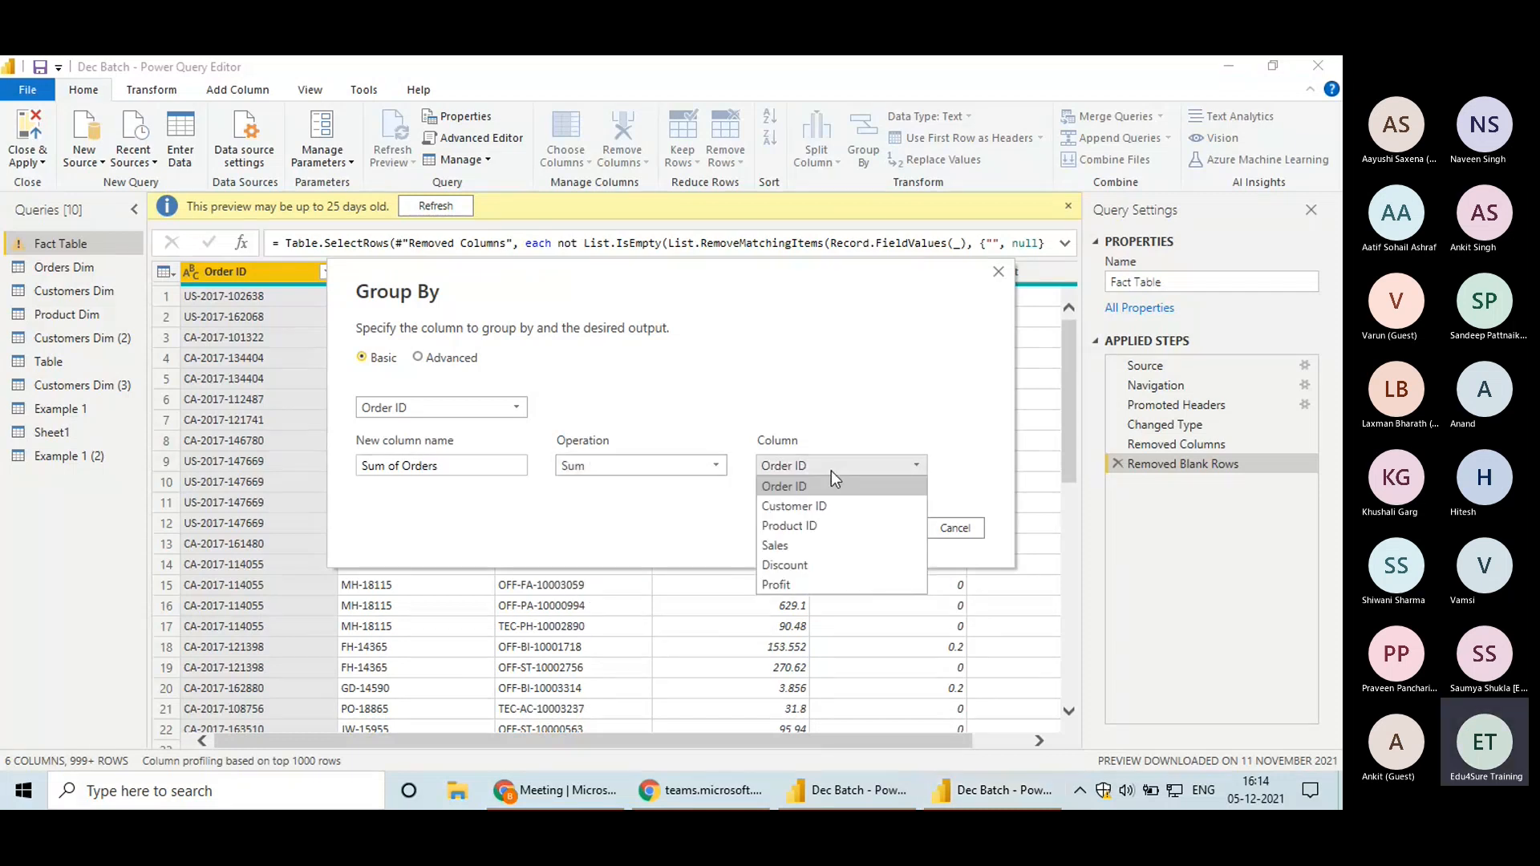
left_click(788, 549)
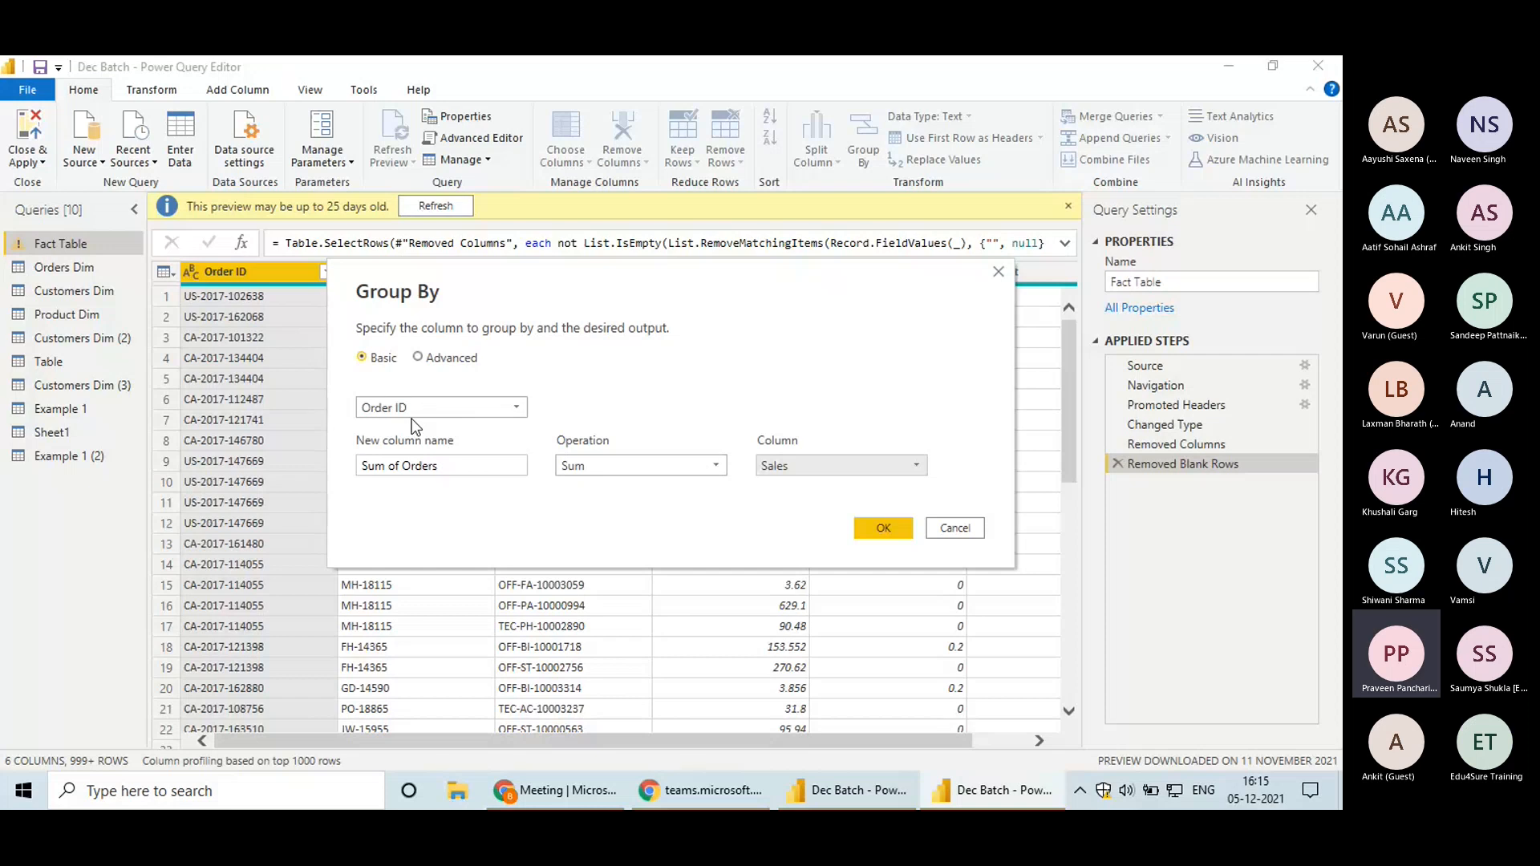
left_click(883, 528)
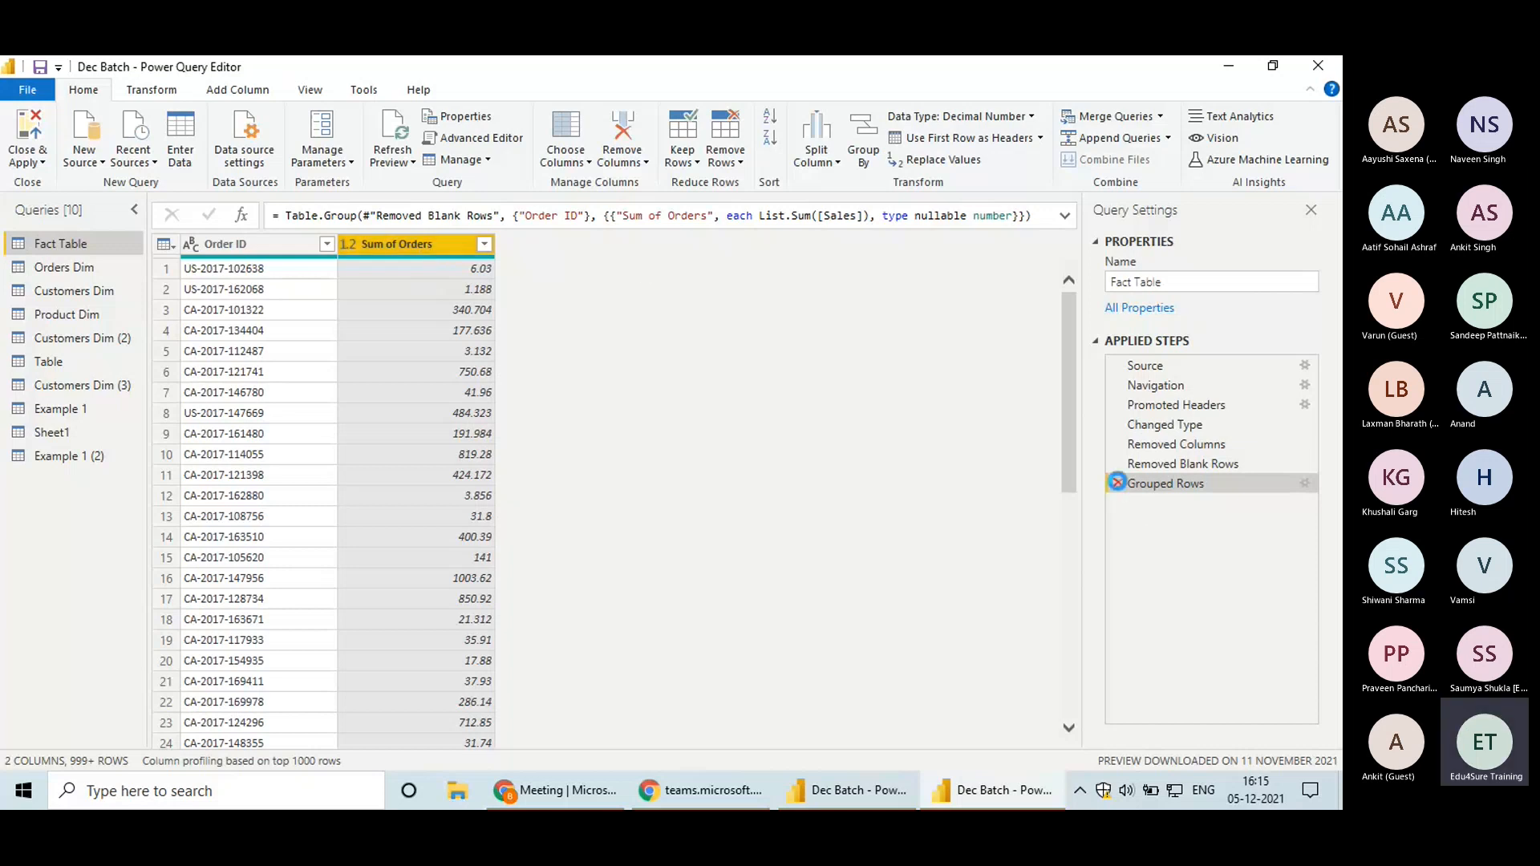
left_click(1118, 483)
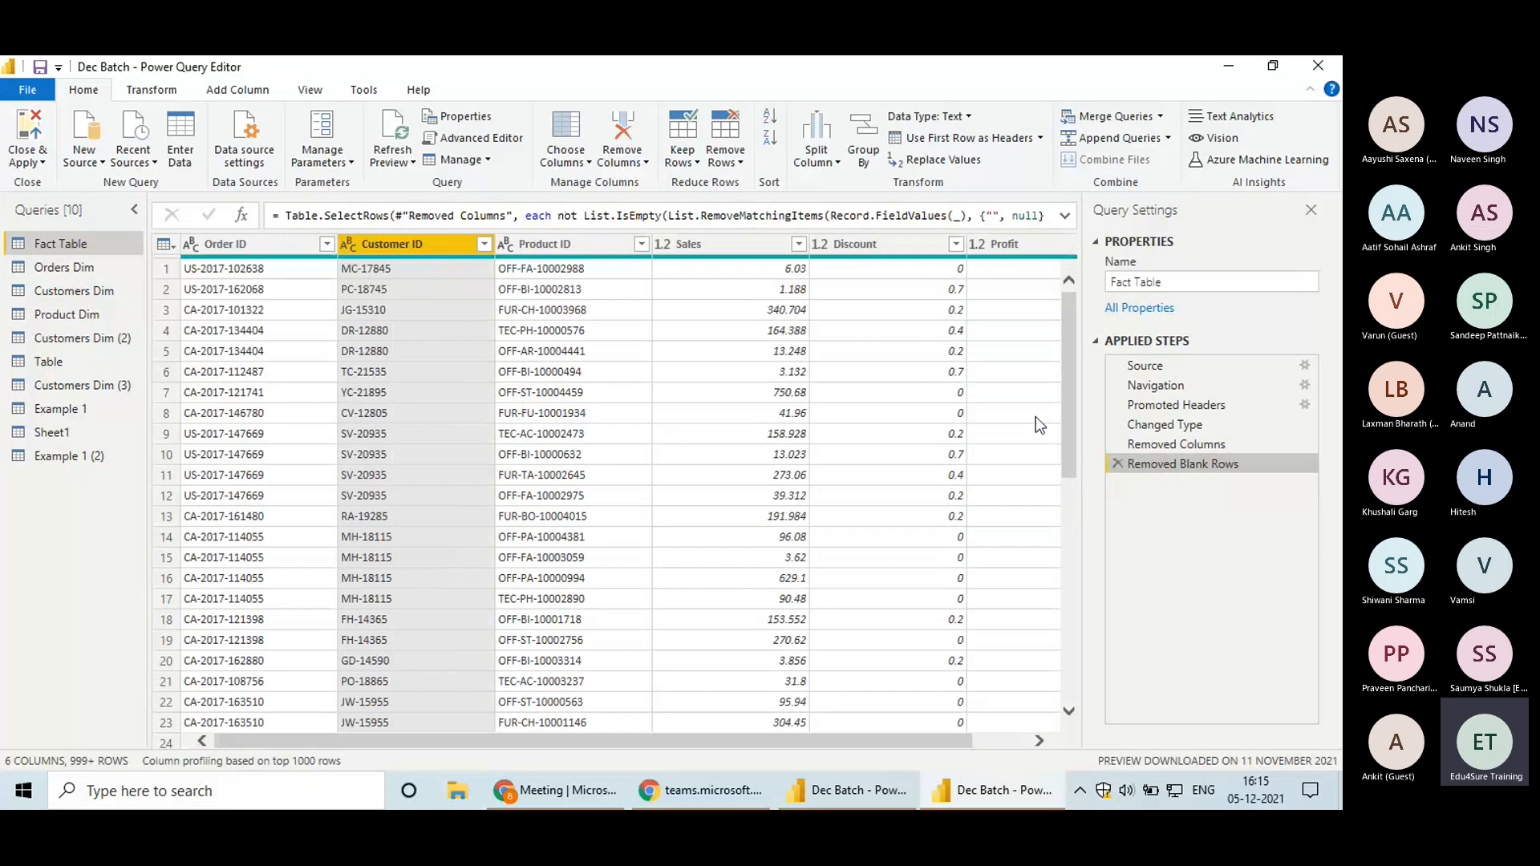
Open Group By for the Fact Table and compare the Basic and Advanced modes, ending in Advanced
left_click(870, 169)
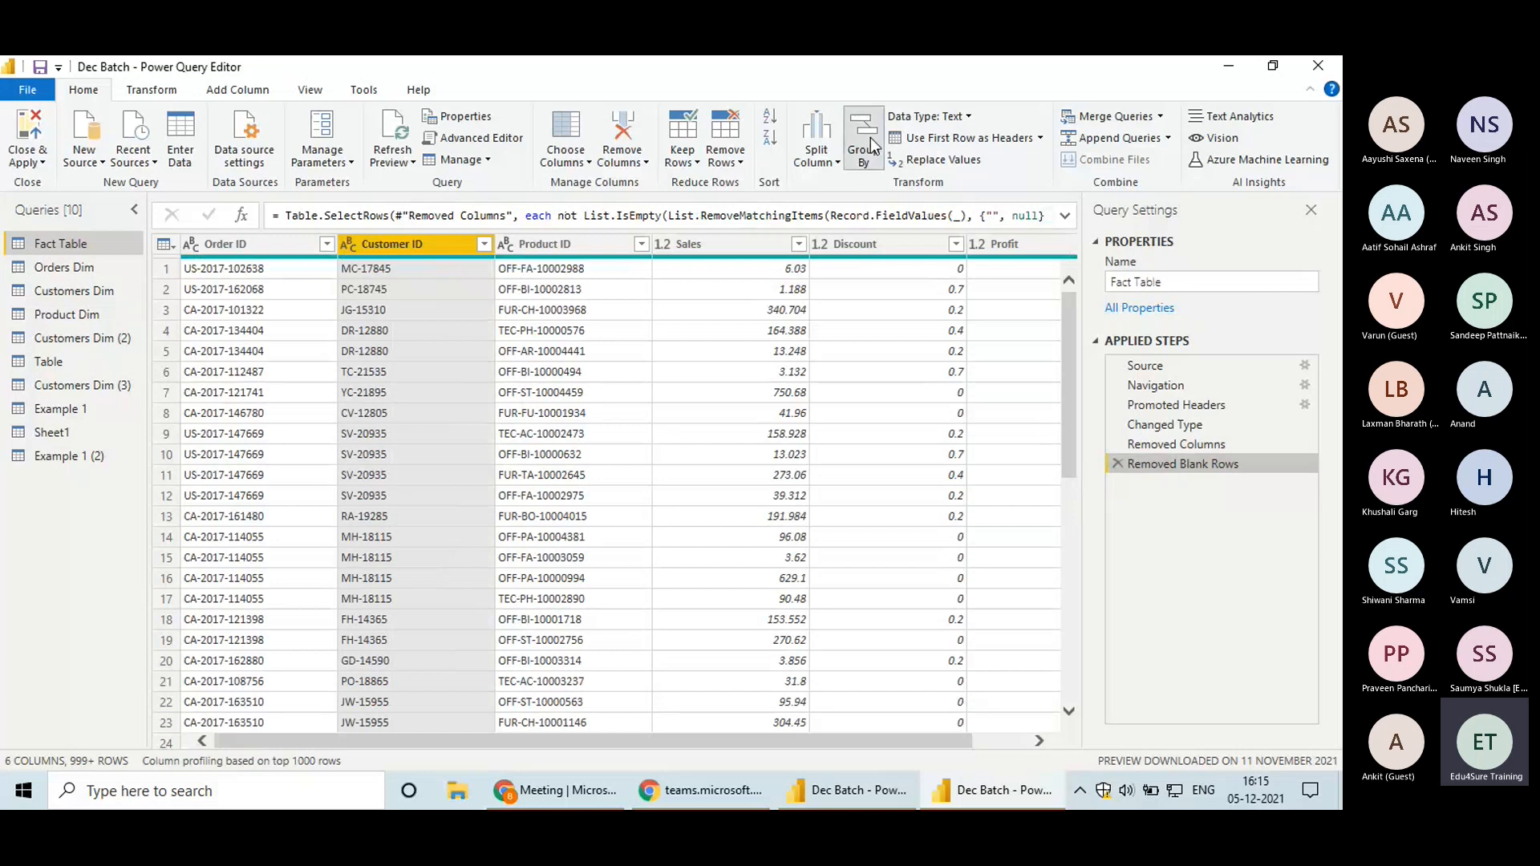
left_click(418, 358)
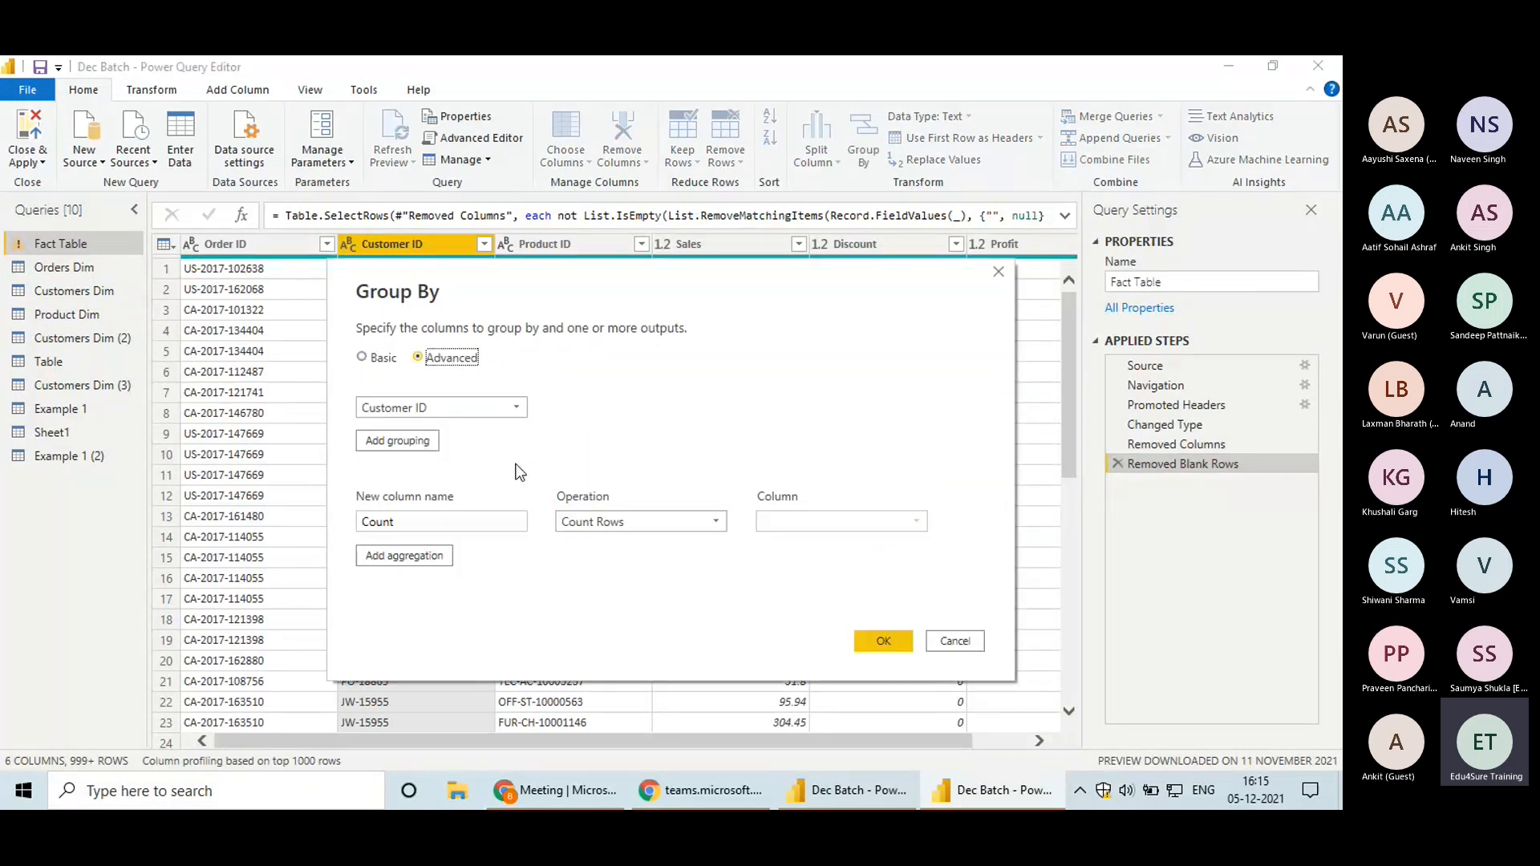
left_click(362, 357)
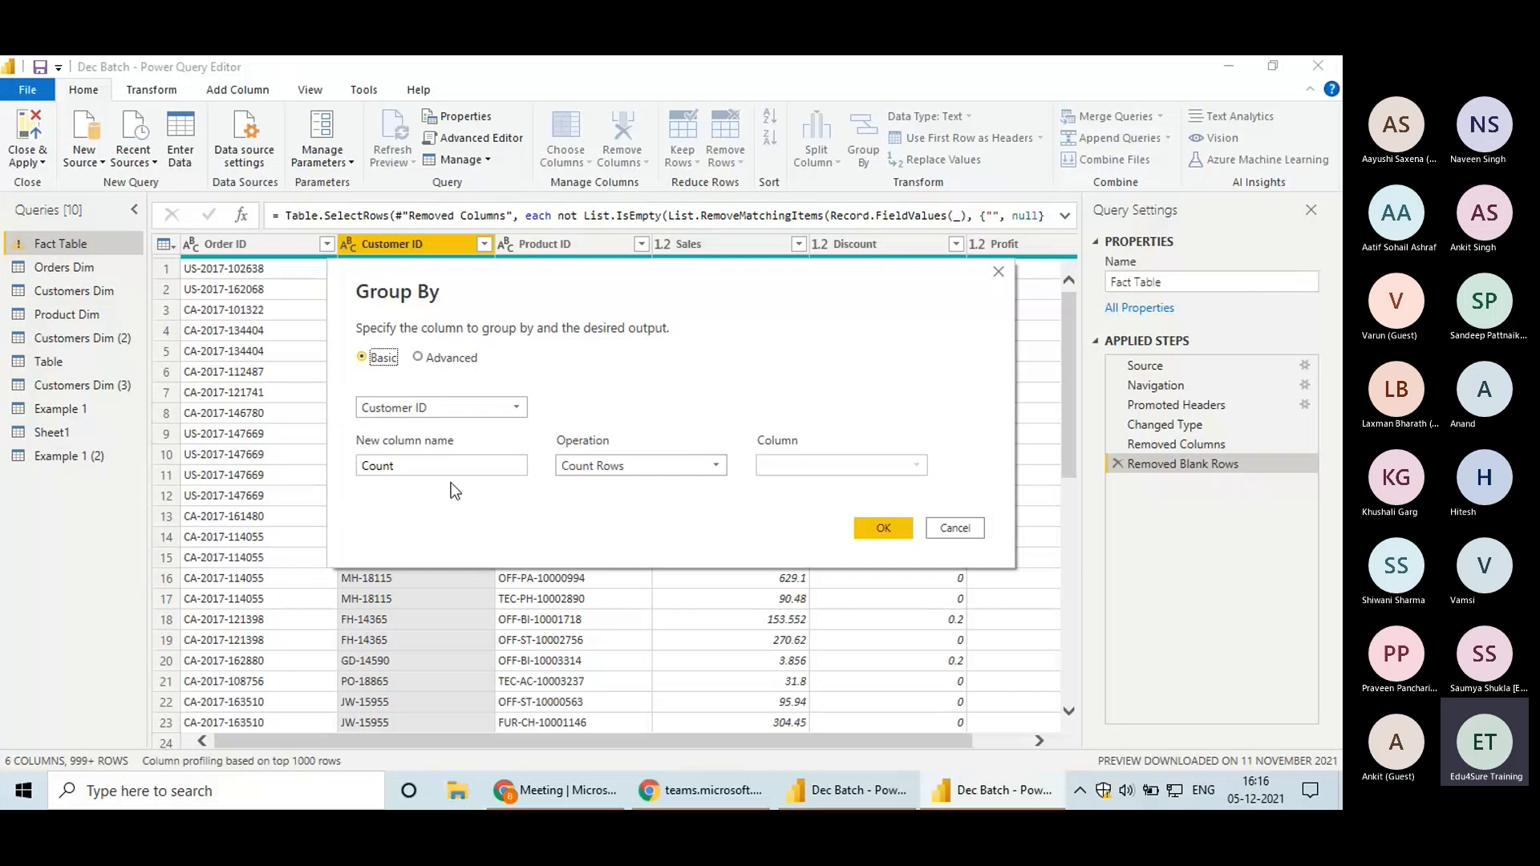
left_click(418, 356)
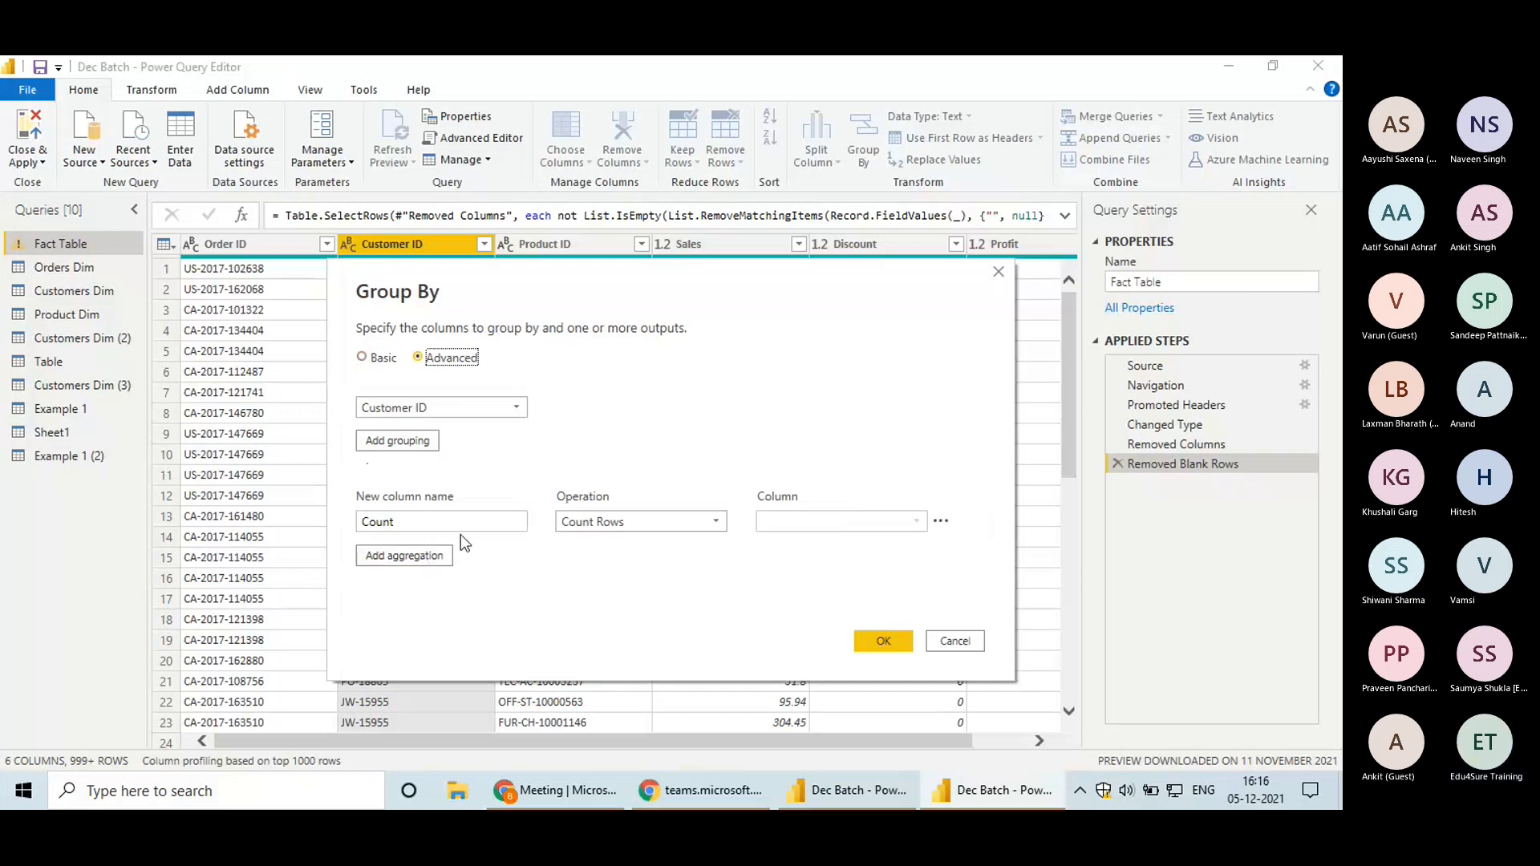
left_click_drag(607, 269, 814, 281)
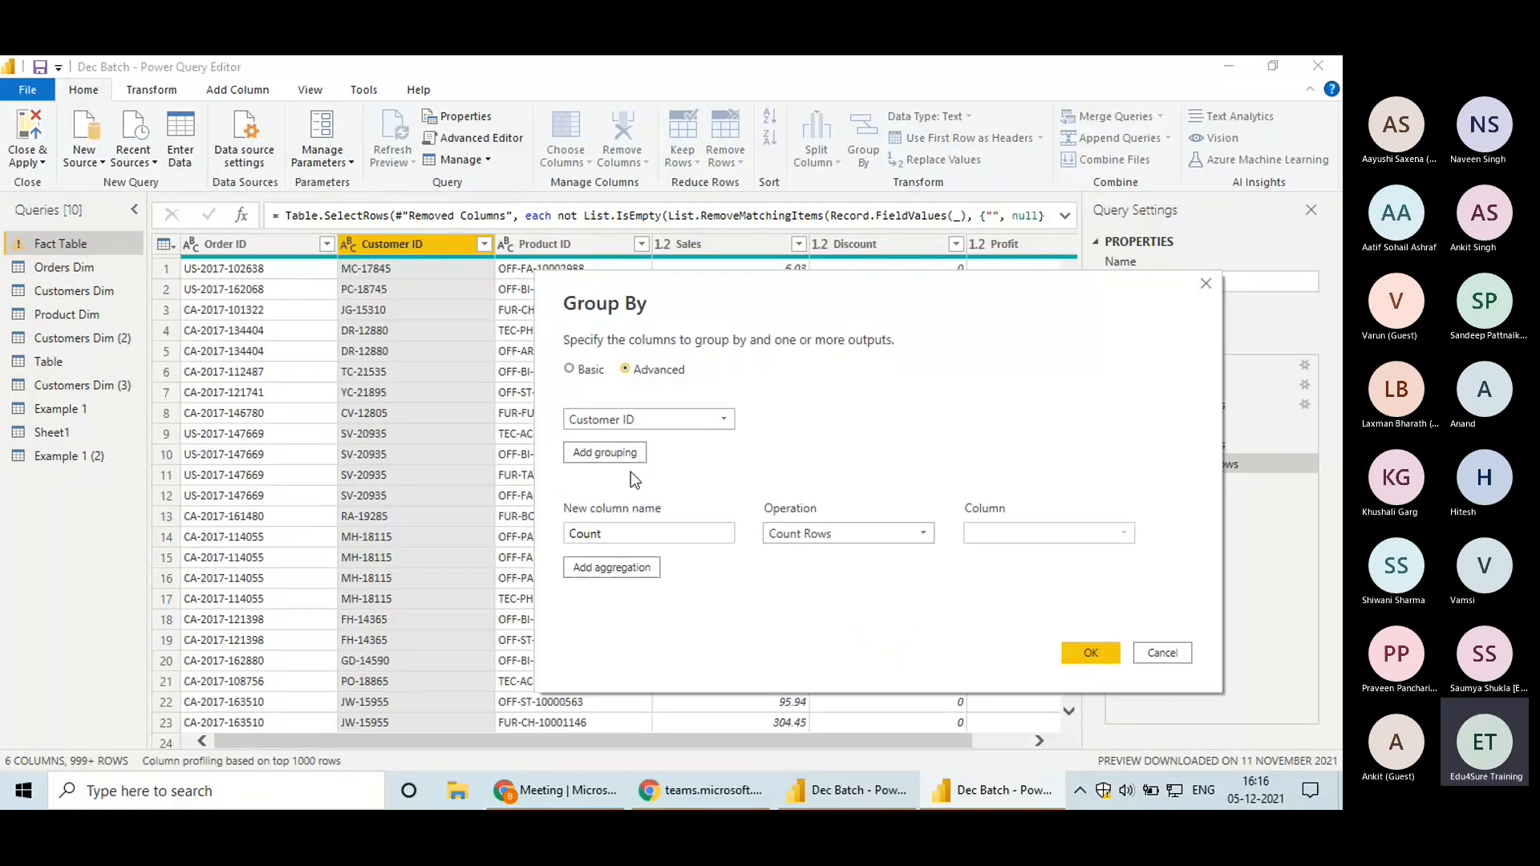
Set Order ID as the first grouping column and add Product ID as the second one
left_click(609, 419)
left_click(596, 441)
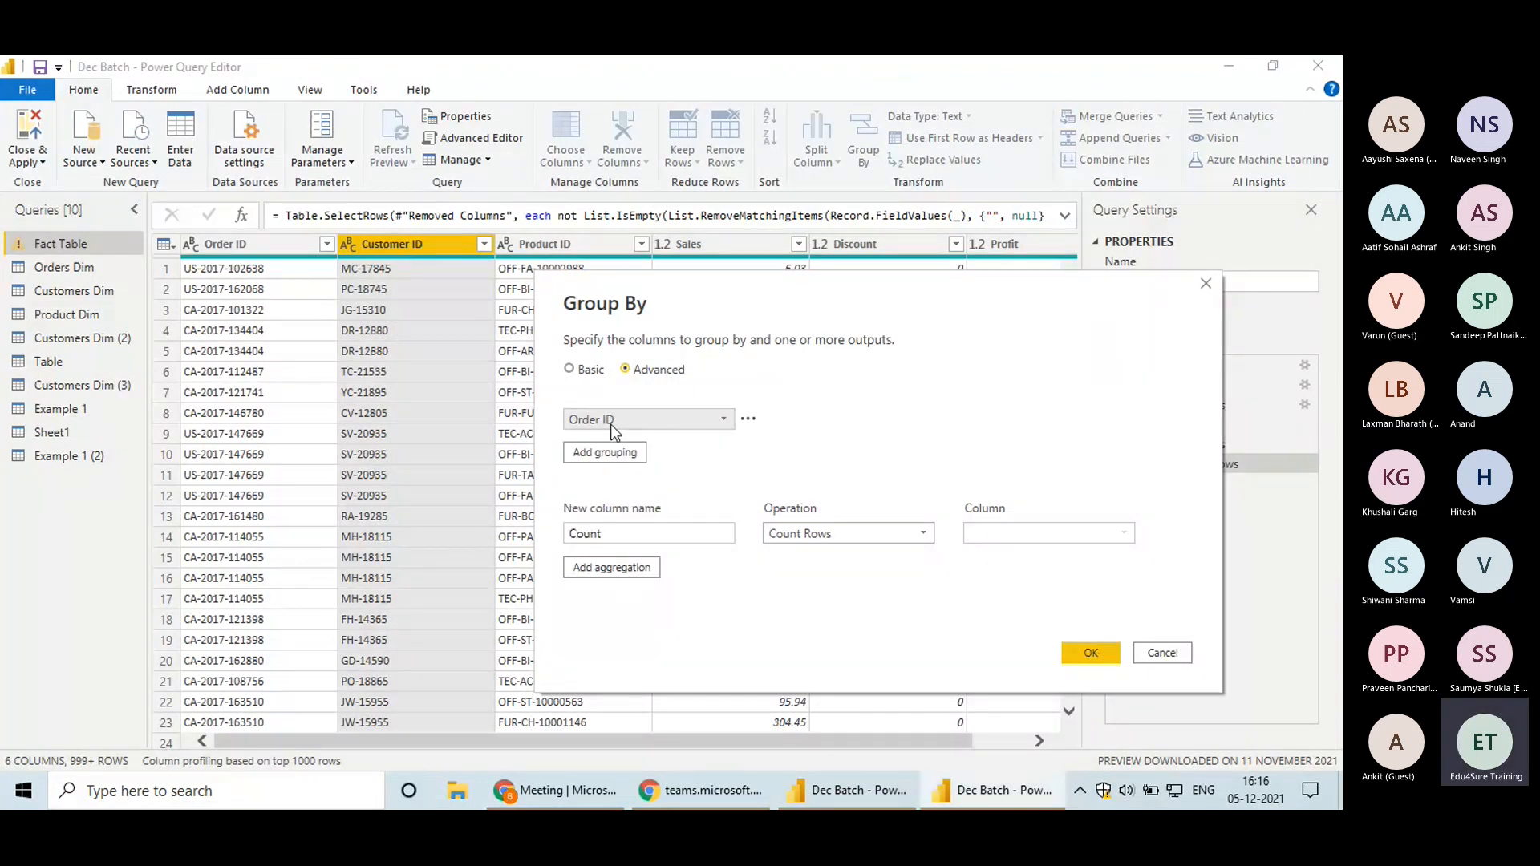
left_click(631, 453)
left_click(632, 454)
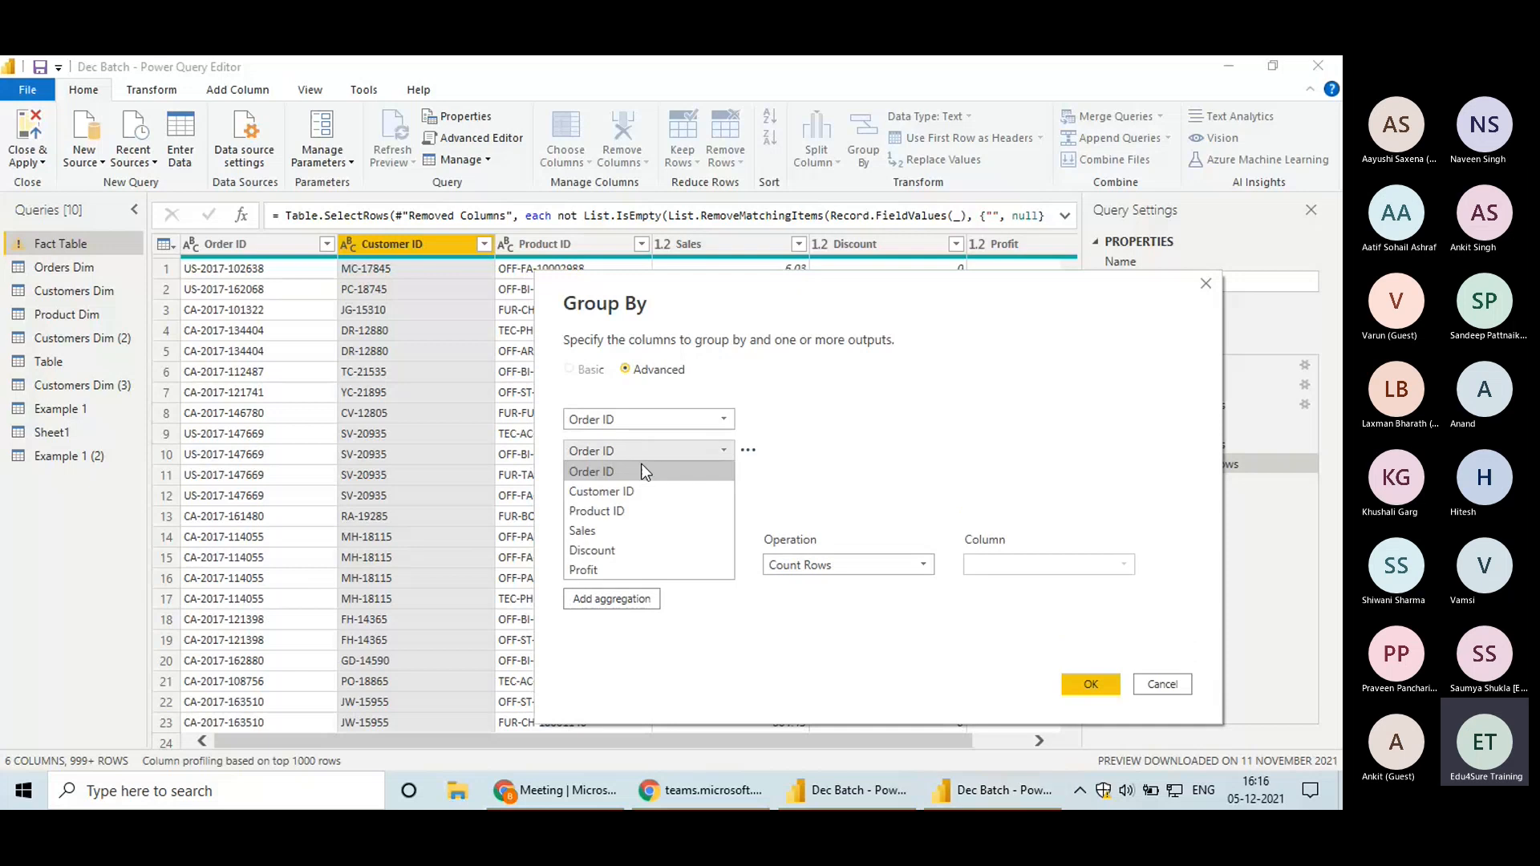
left_click(619, 501)
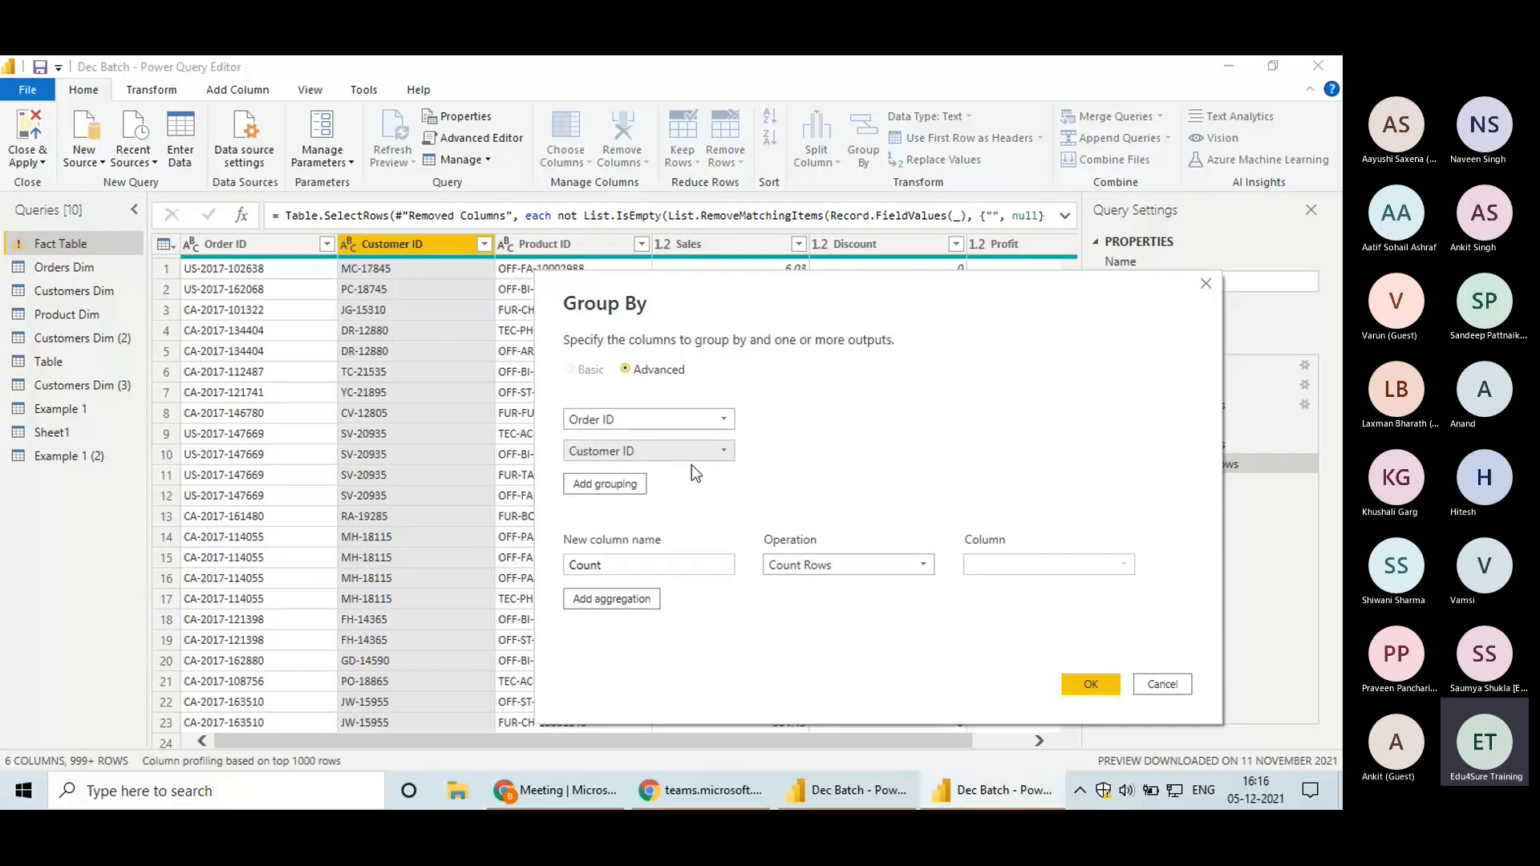
left_click(665, 451)
left_click(629, 510)
Set the Count column's aggregation to the Sum of Sales and apply the grouping
left_click(858, 566)
left_click(799, 590)
left_click(1014, 567)
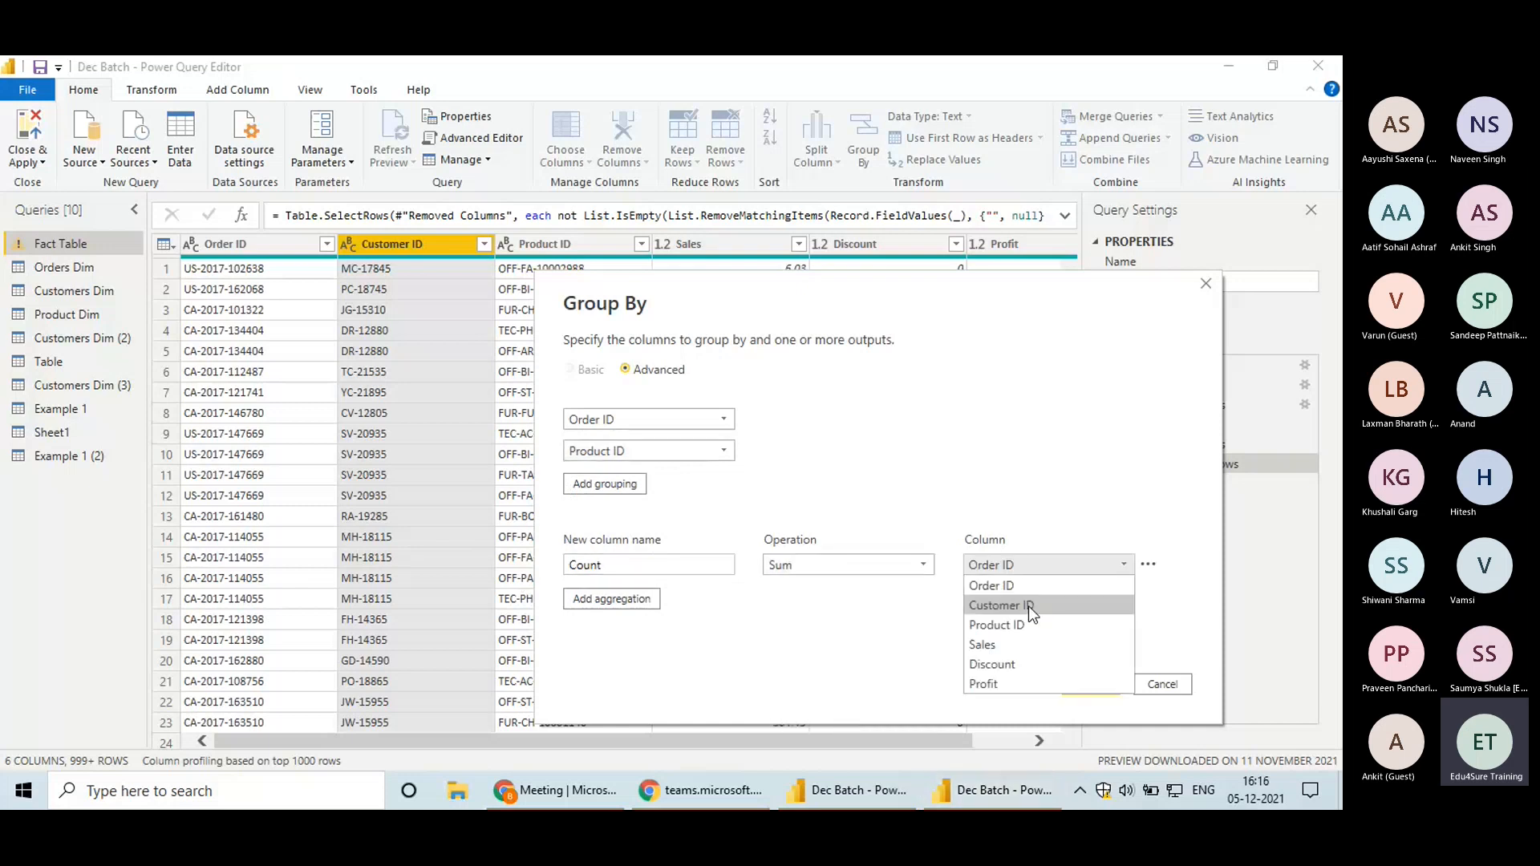
left_click(999, 649)
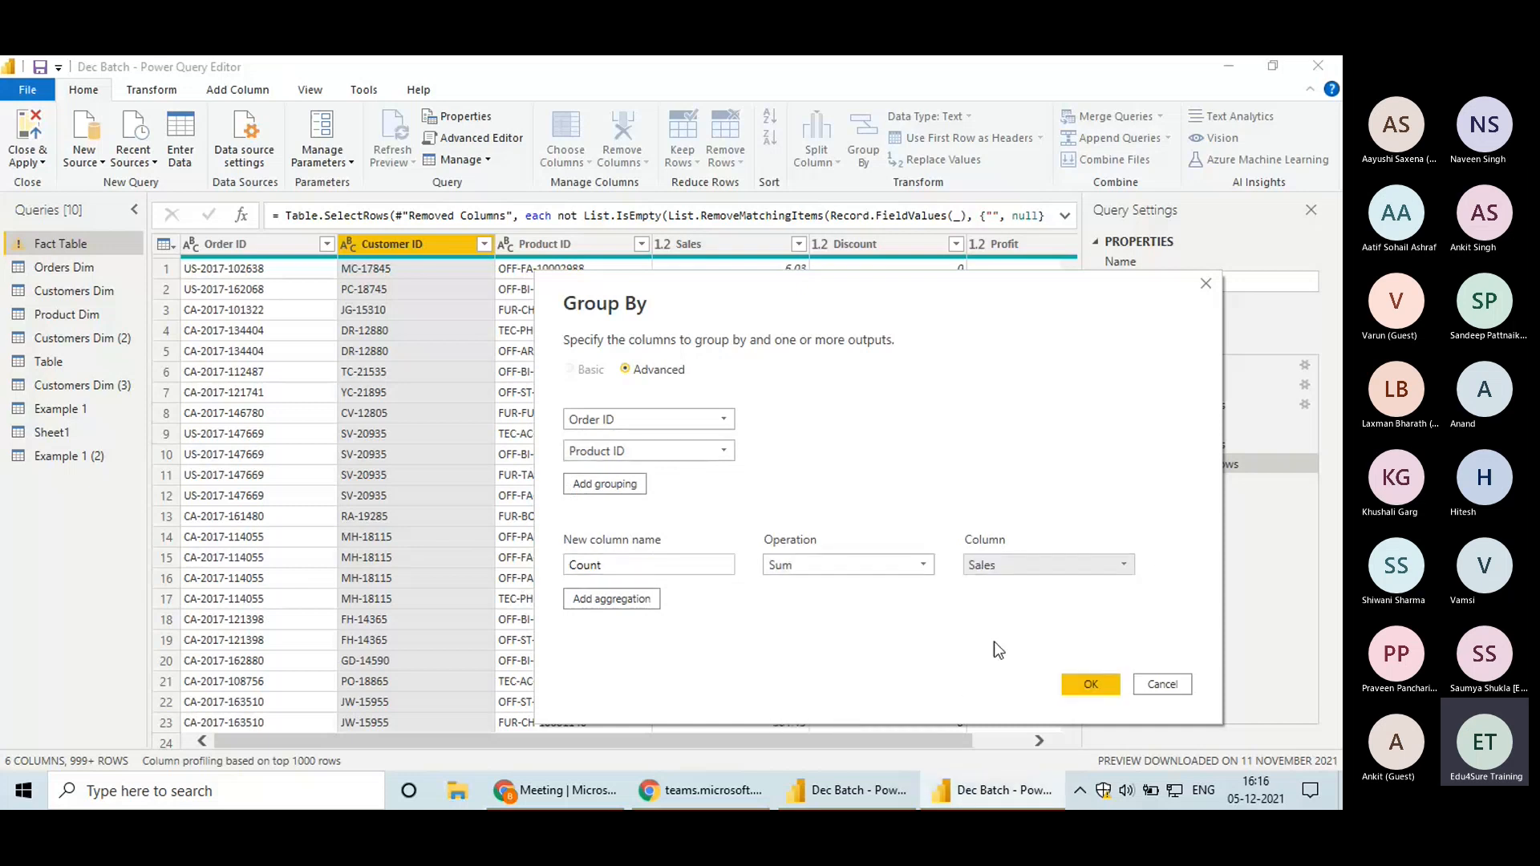
left_click(1085, 682)
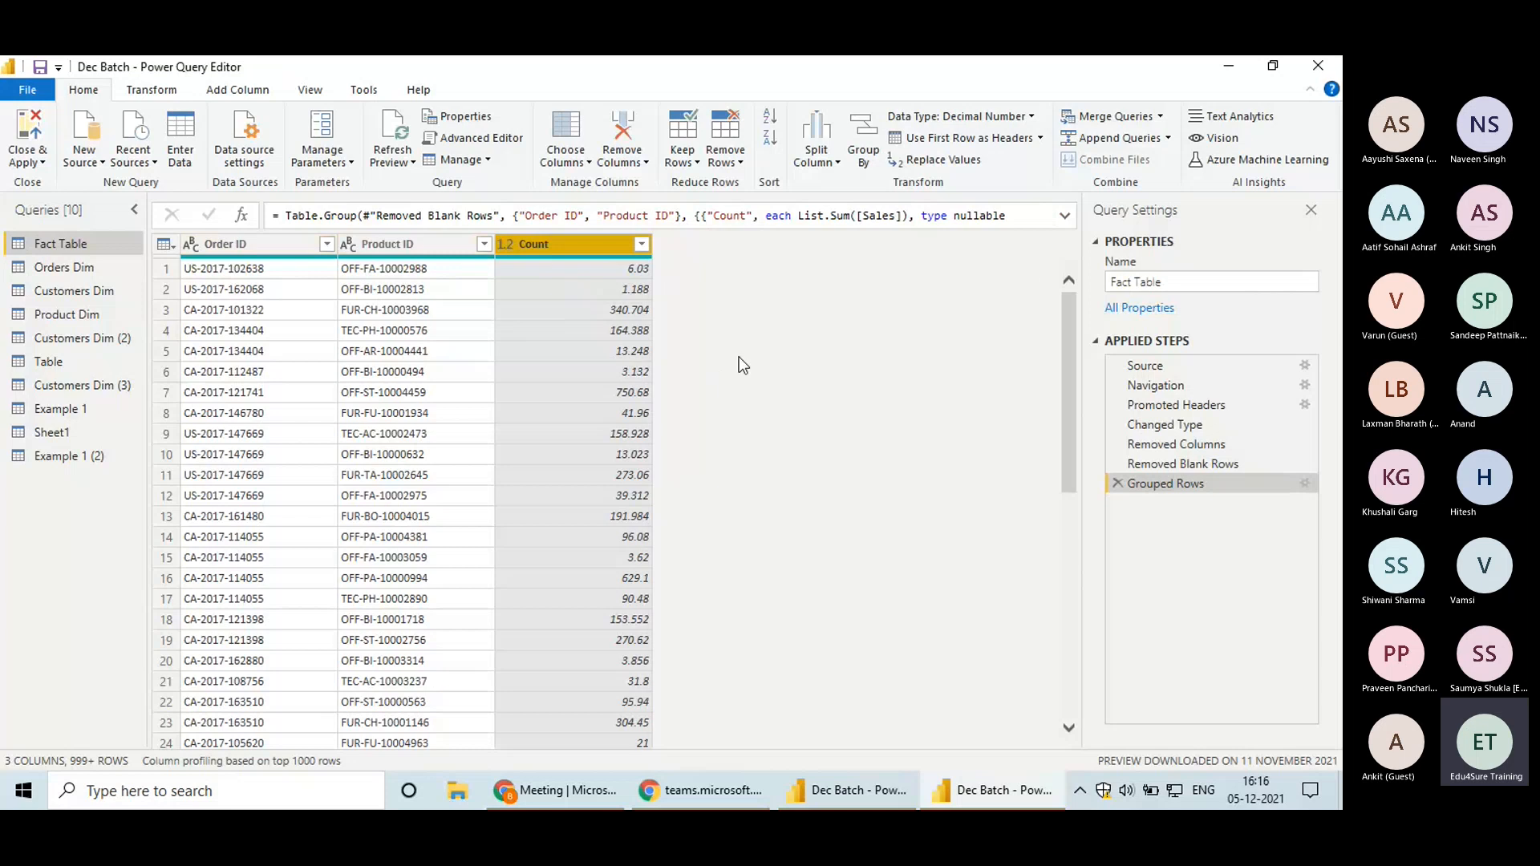
left_click(863, 141)
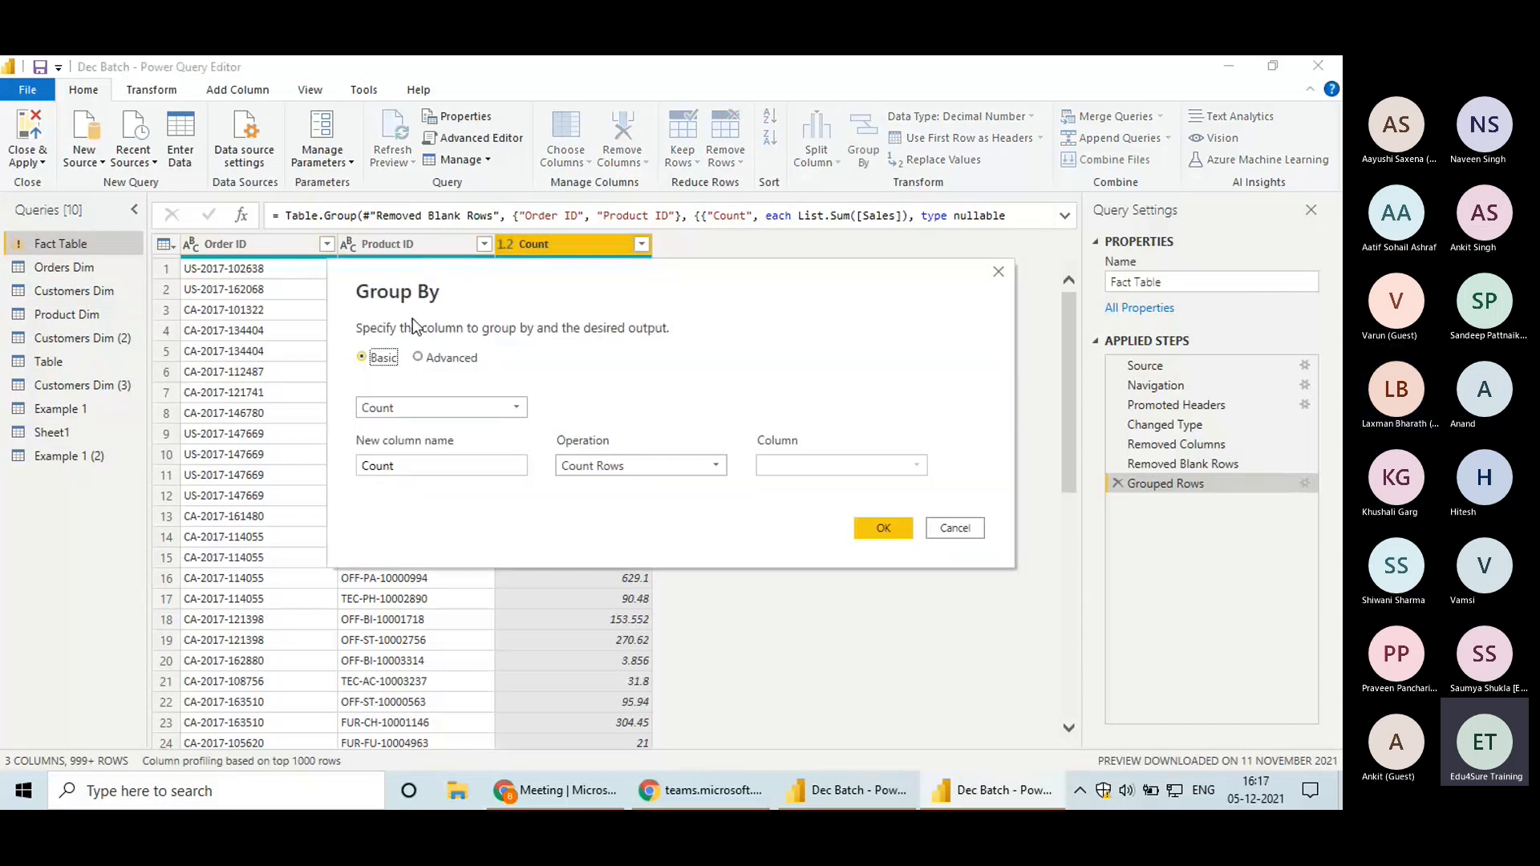
left_click(418, 357)
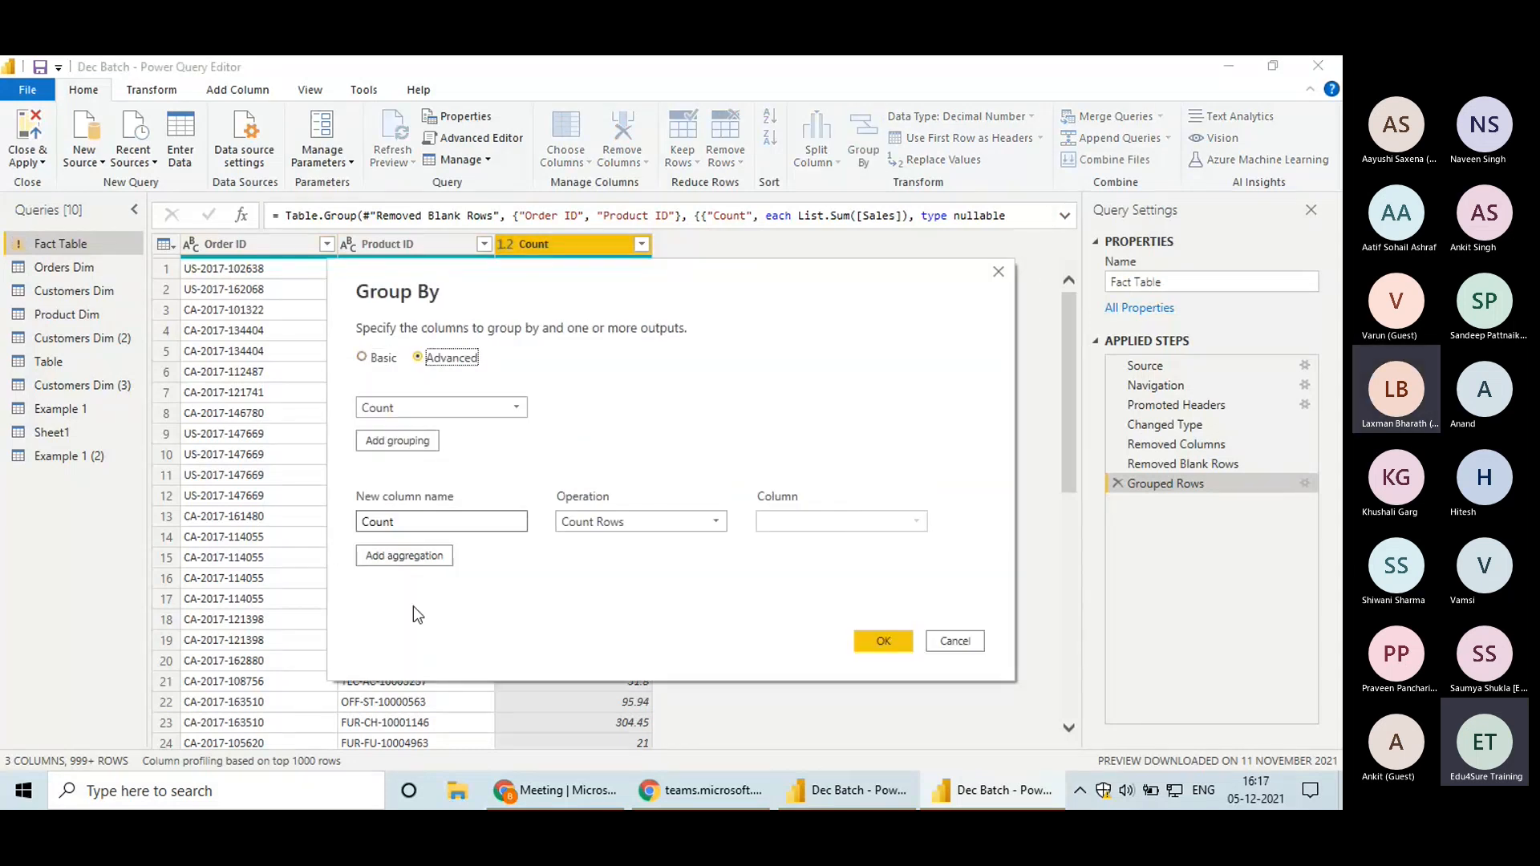
left_click(412, 554)
left_click(473, 558)
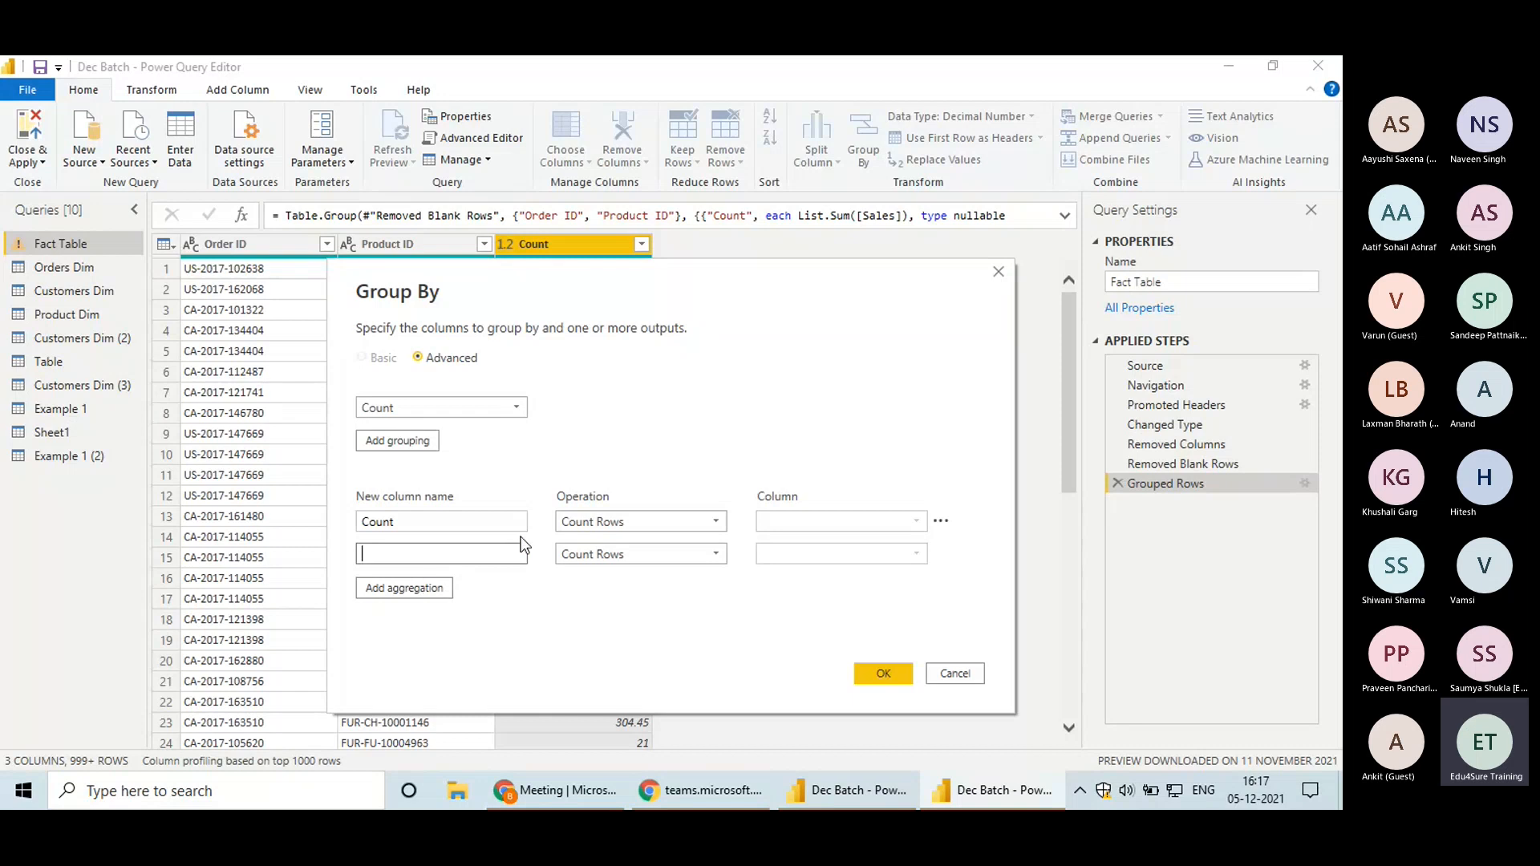
left_click(999, 272)
Delete the Fact Table's Grouped Rows step and set up an advanced Group By on Order ID and Product ID
left_click(1117, 483)
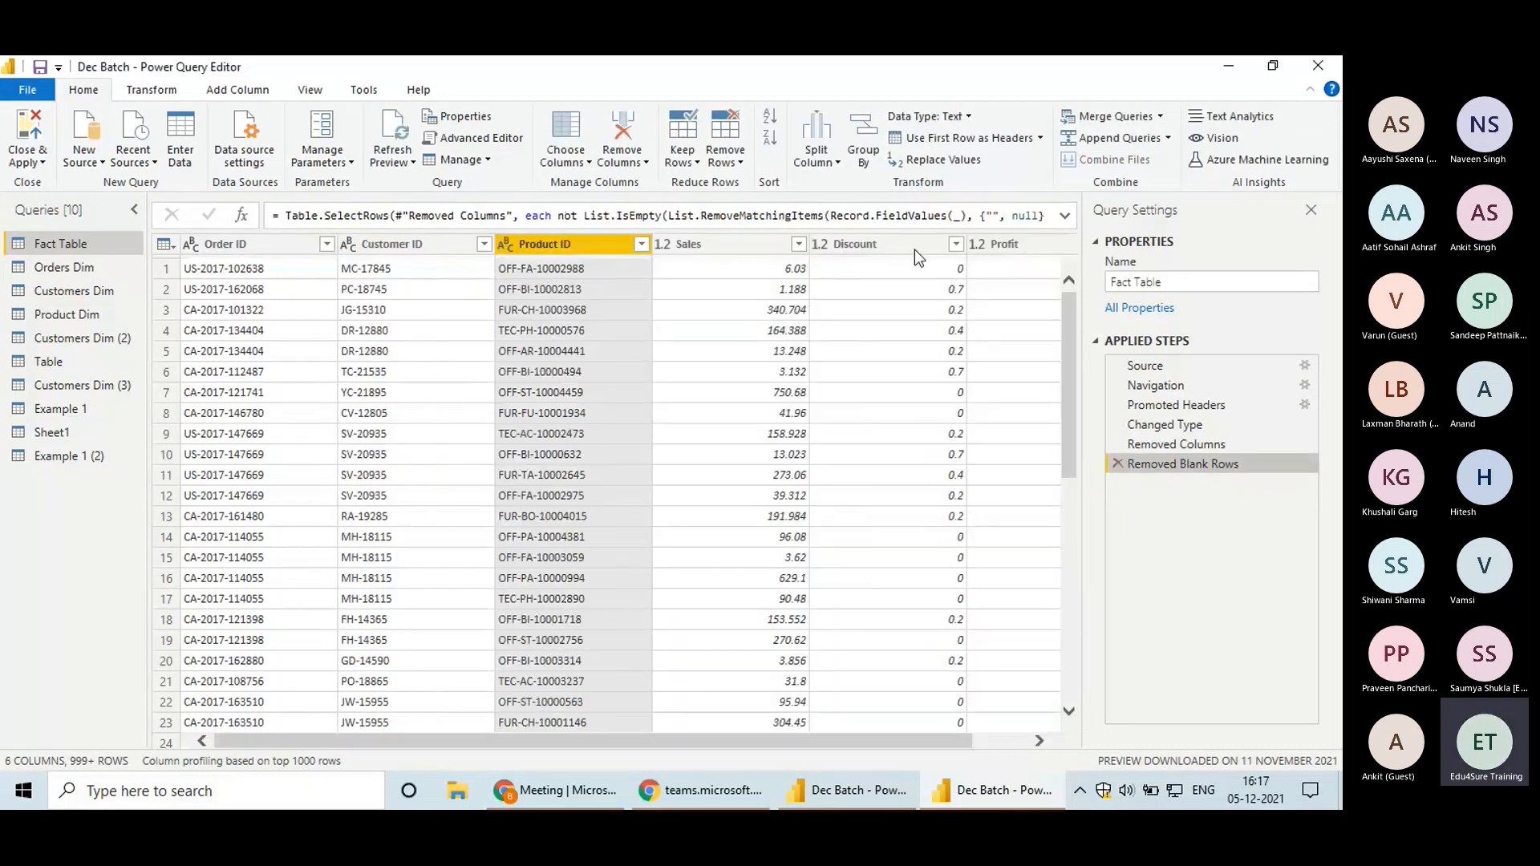
left_click(864, 139)
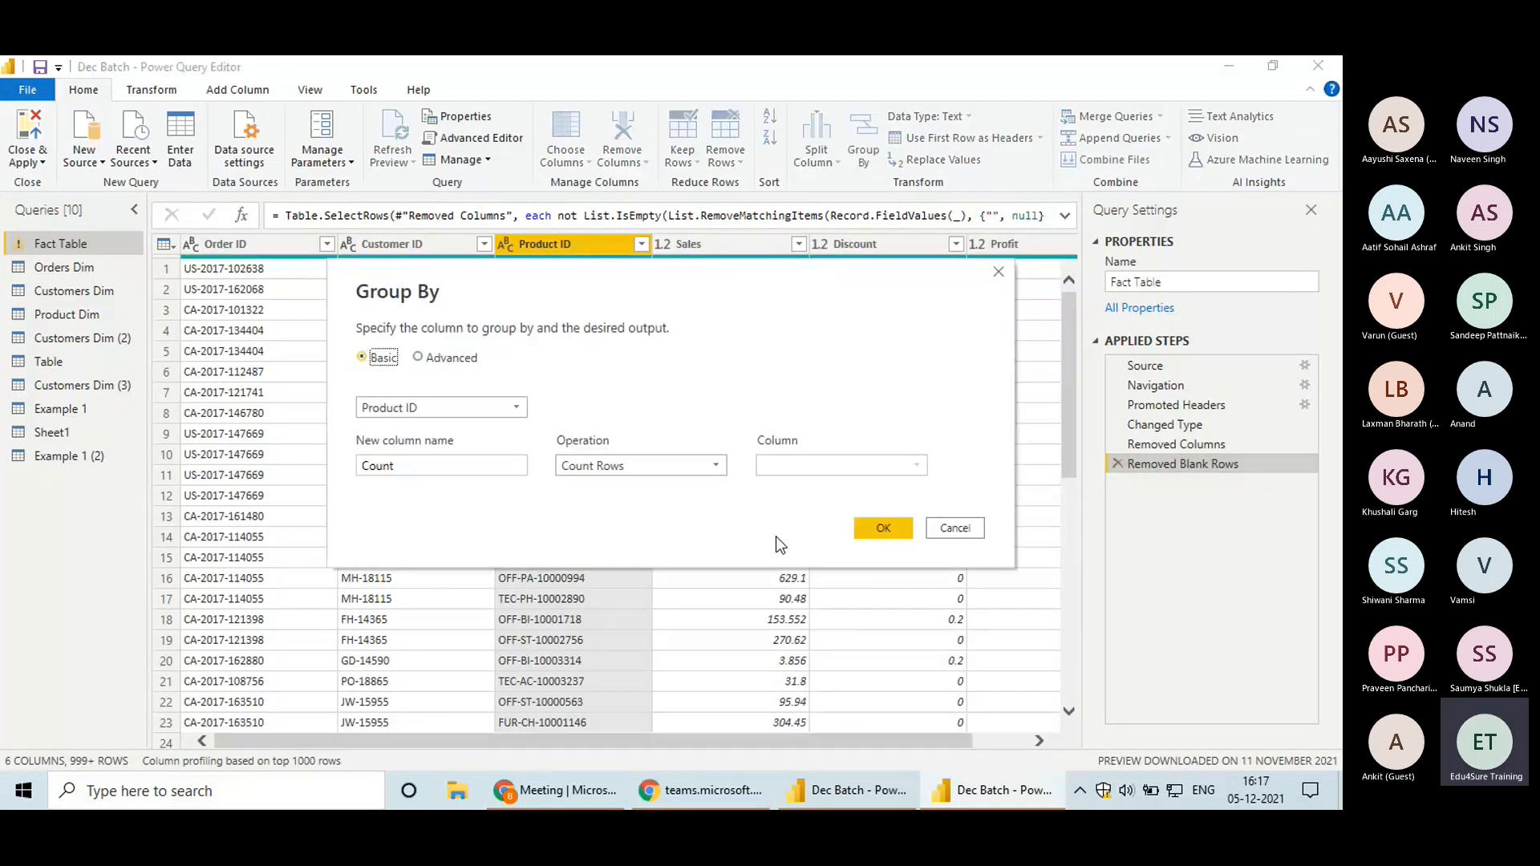
left_click(432, 361)
left_click(430, 406)
left_click(387, 428)
left_click(417, 442)
left_click(440, 439)
left_click(449, 498)
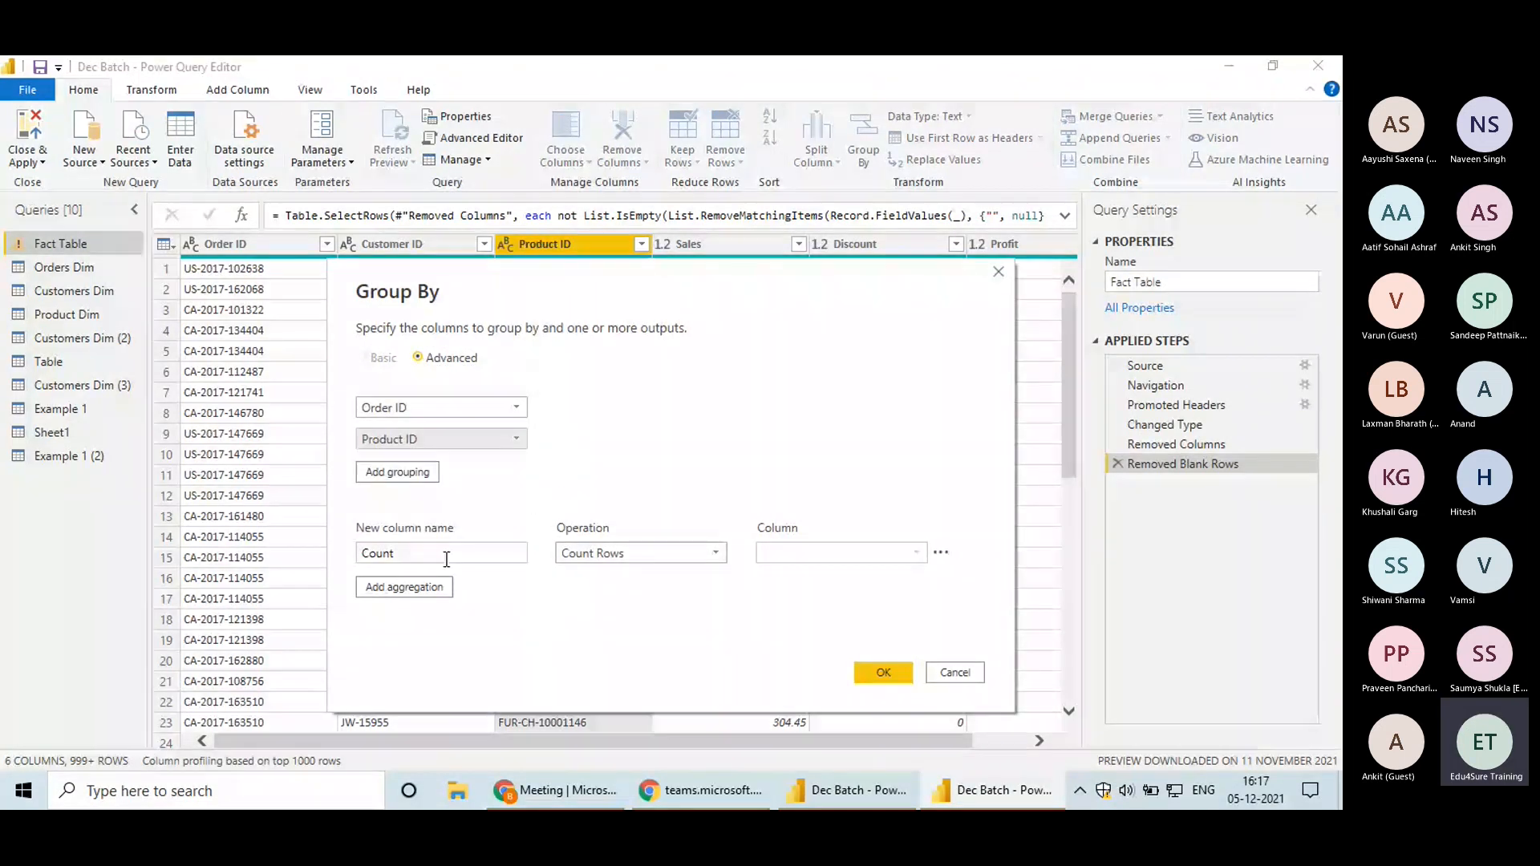
Name the first aggregation Sum Profit and set it to the Sum of the Profit column
left_click(440, 550)
double_click(439, 550)
type("Sum Pro")
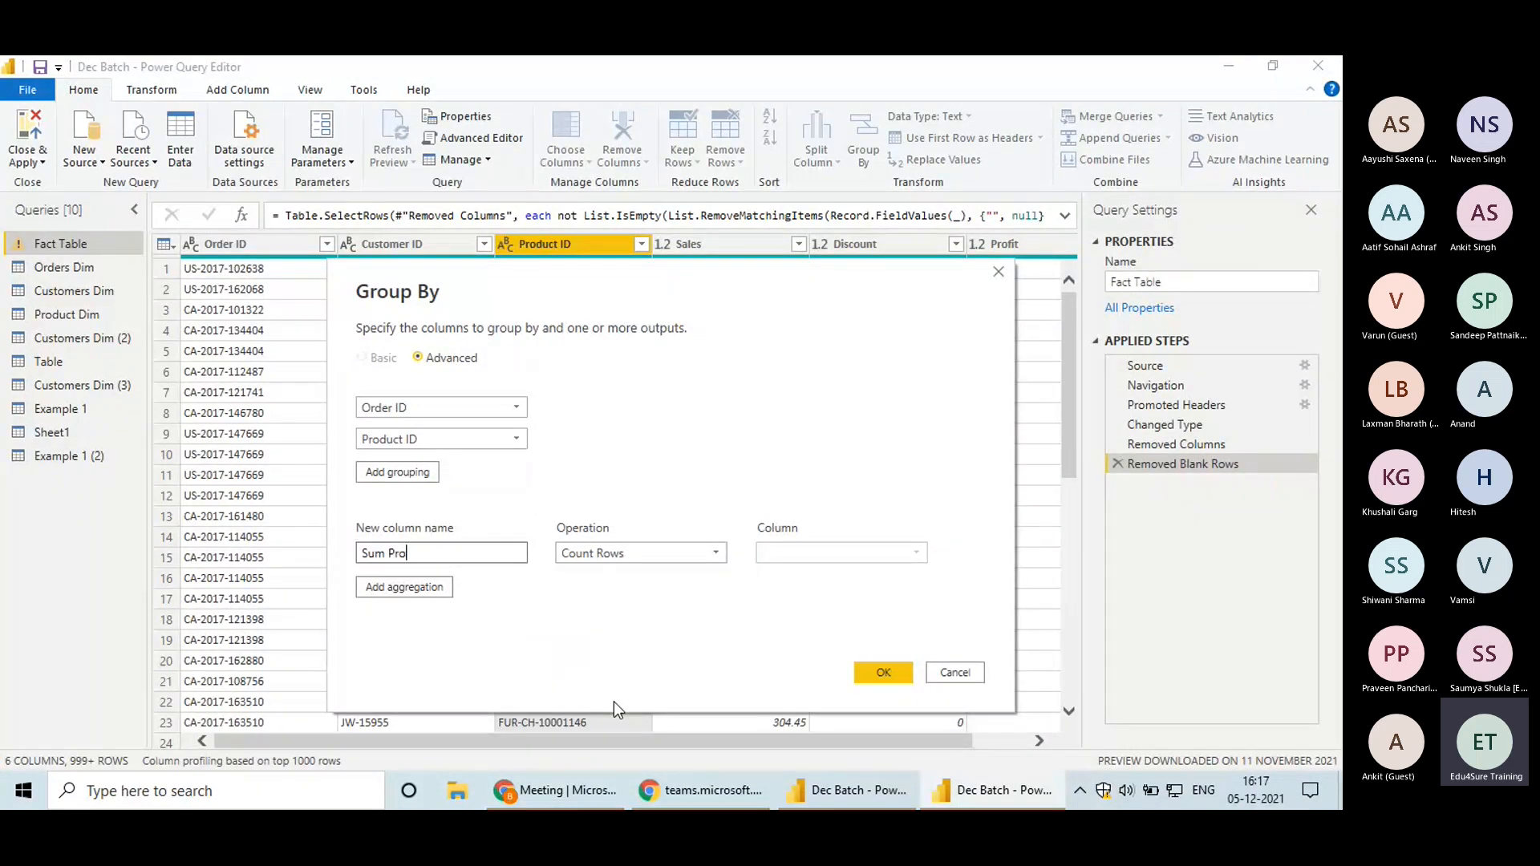
type("fit")
left_click(678, 567)
left_click(810, 554)
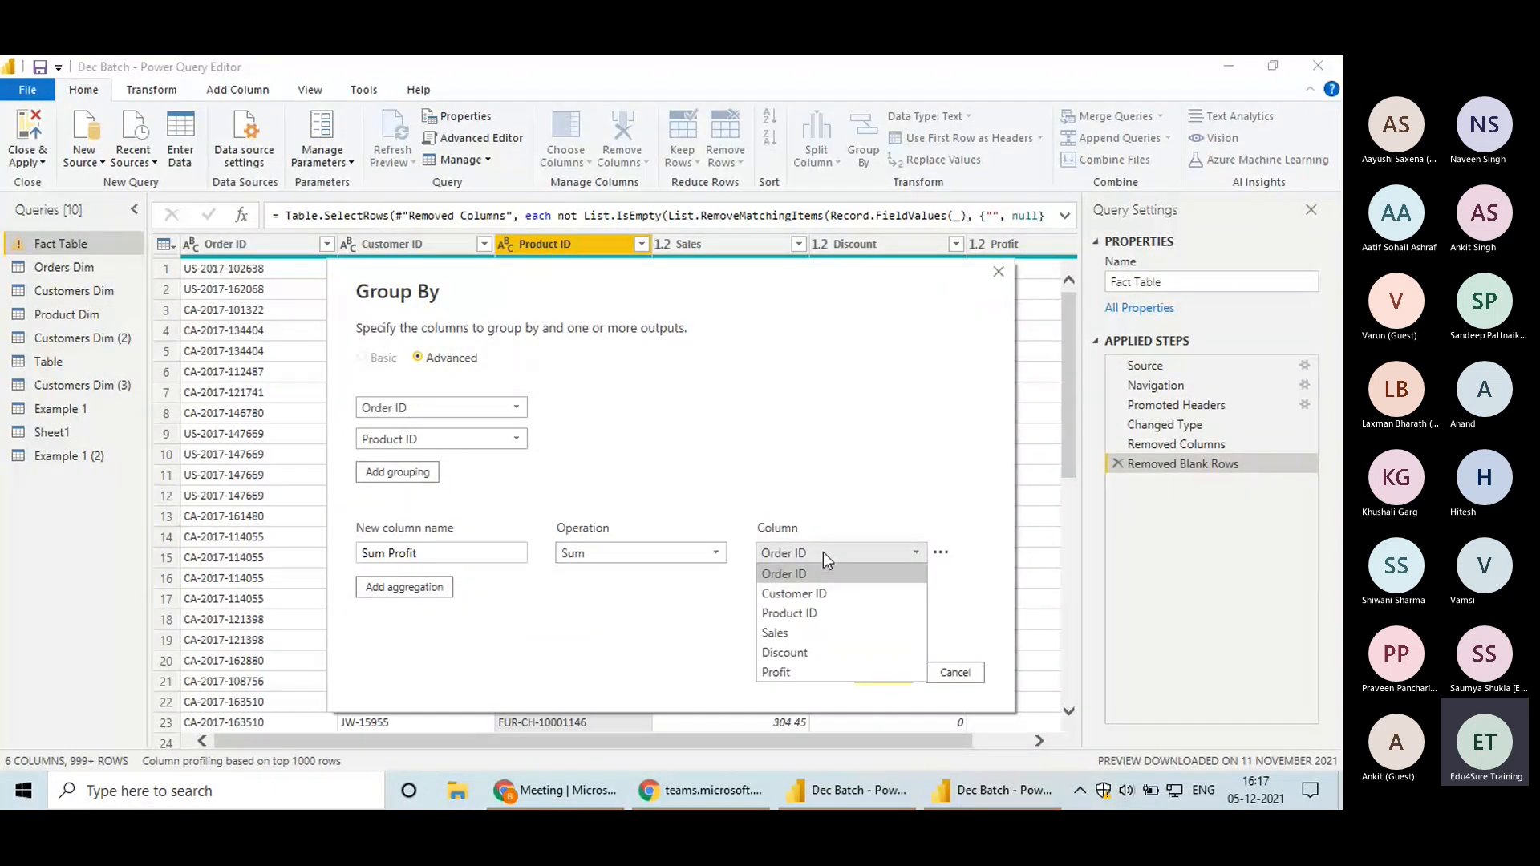
left_click(787, 672)
Add a second aggregation named Sum Sales with the Sum of the Sales column, and apply the grouping
left_click(427, 587)
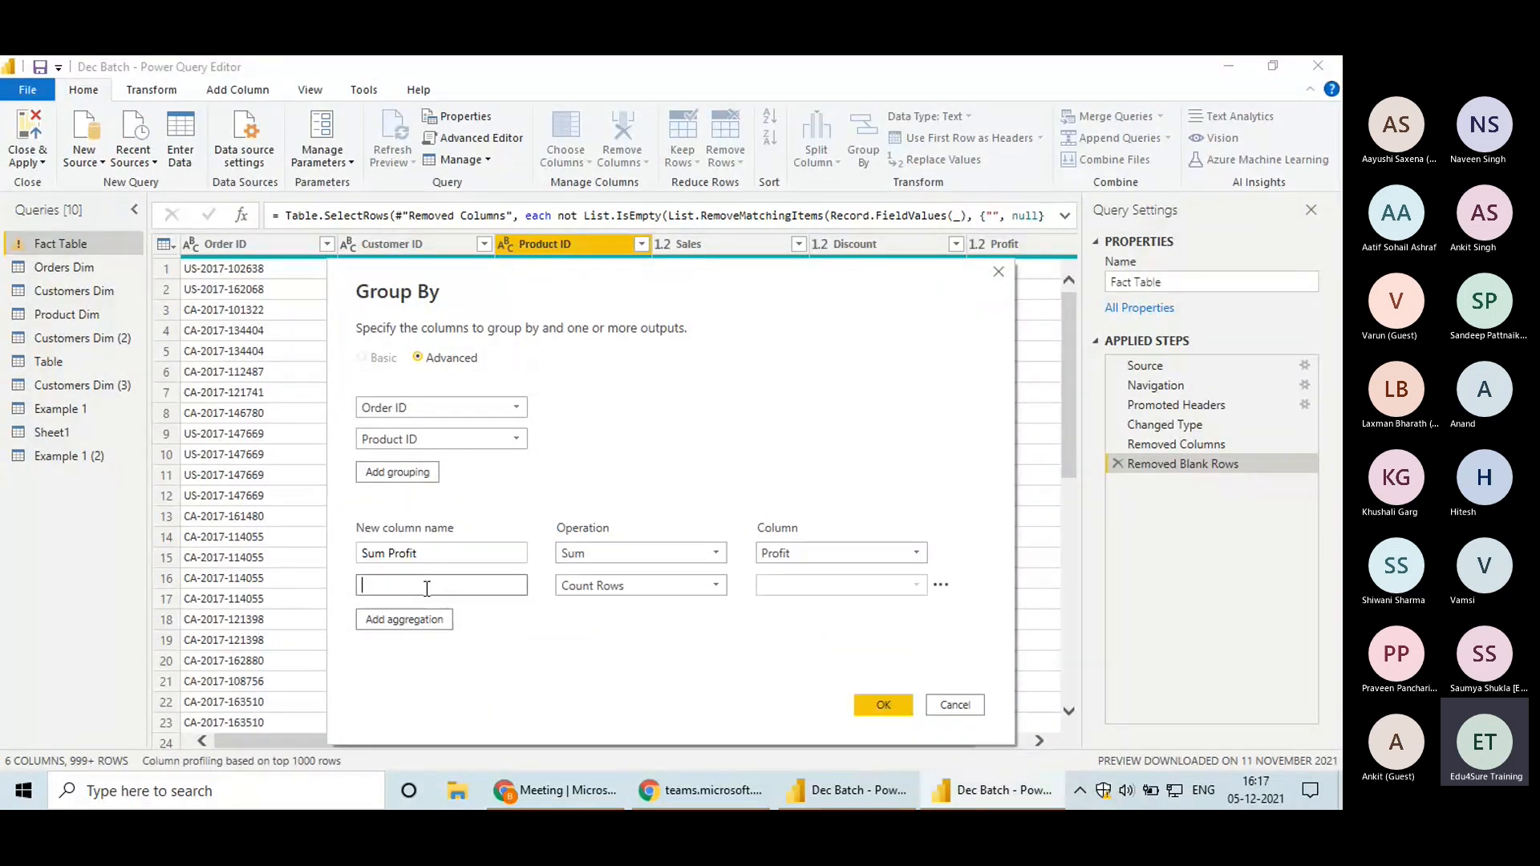
type("Sum Sales")
left_click(596, 585)
left_click(596, 613)
left_click(810, 586)
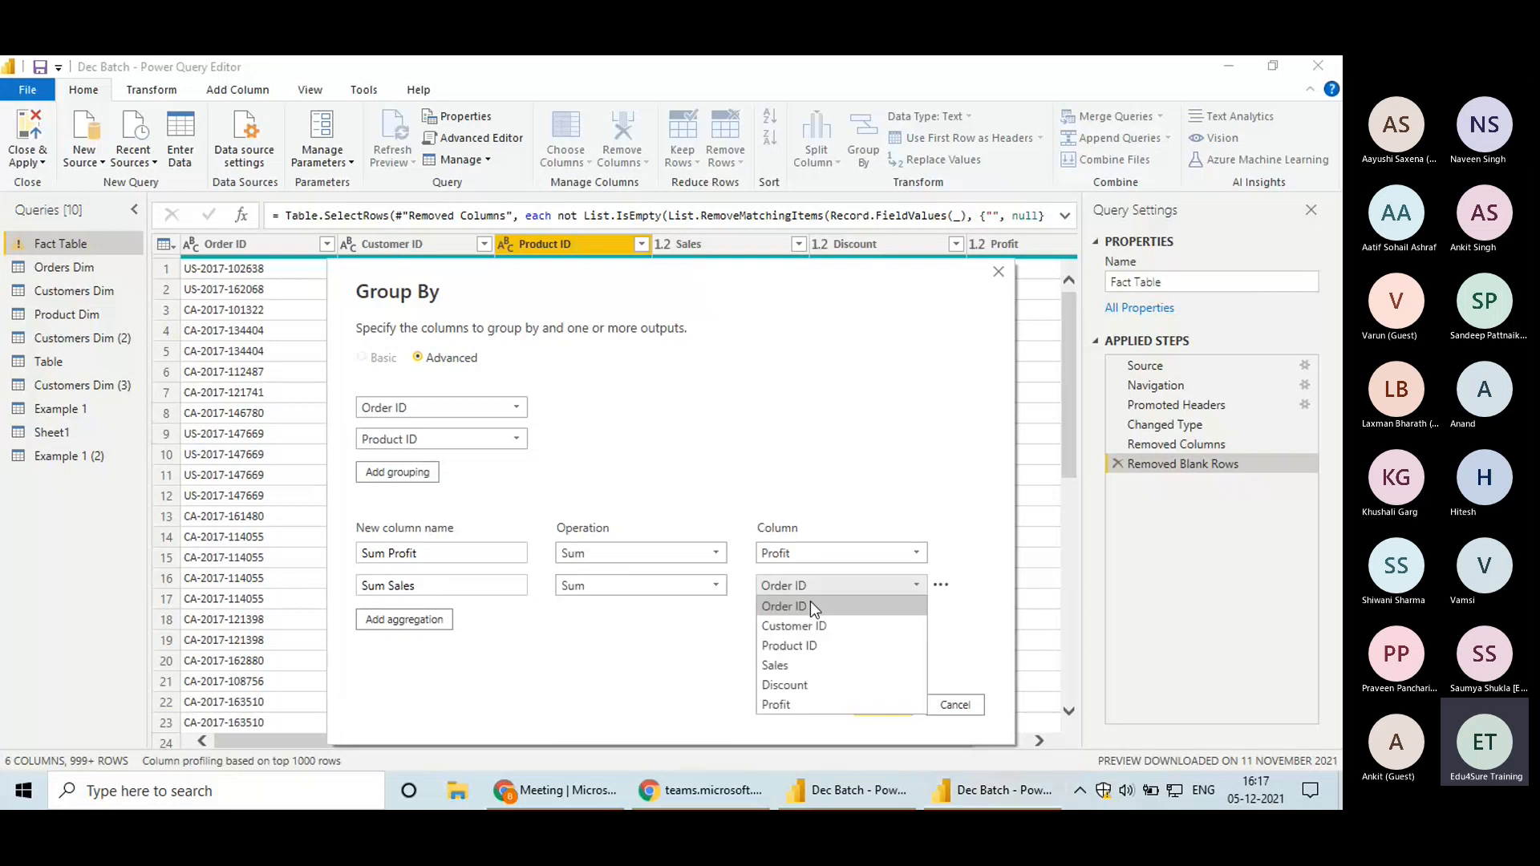
left_click(802, 665)
left_click(910, 707)
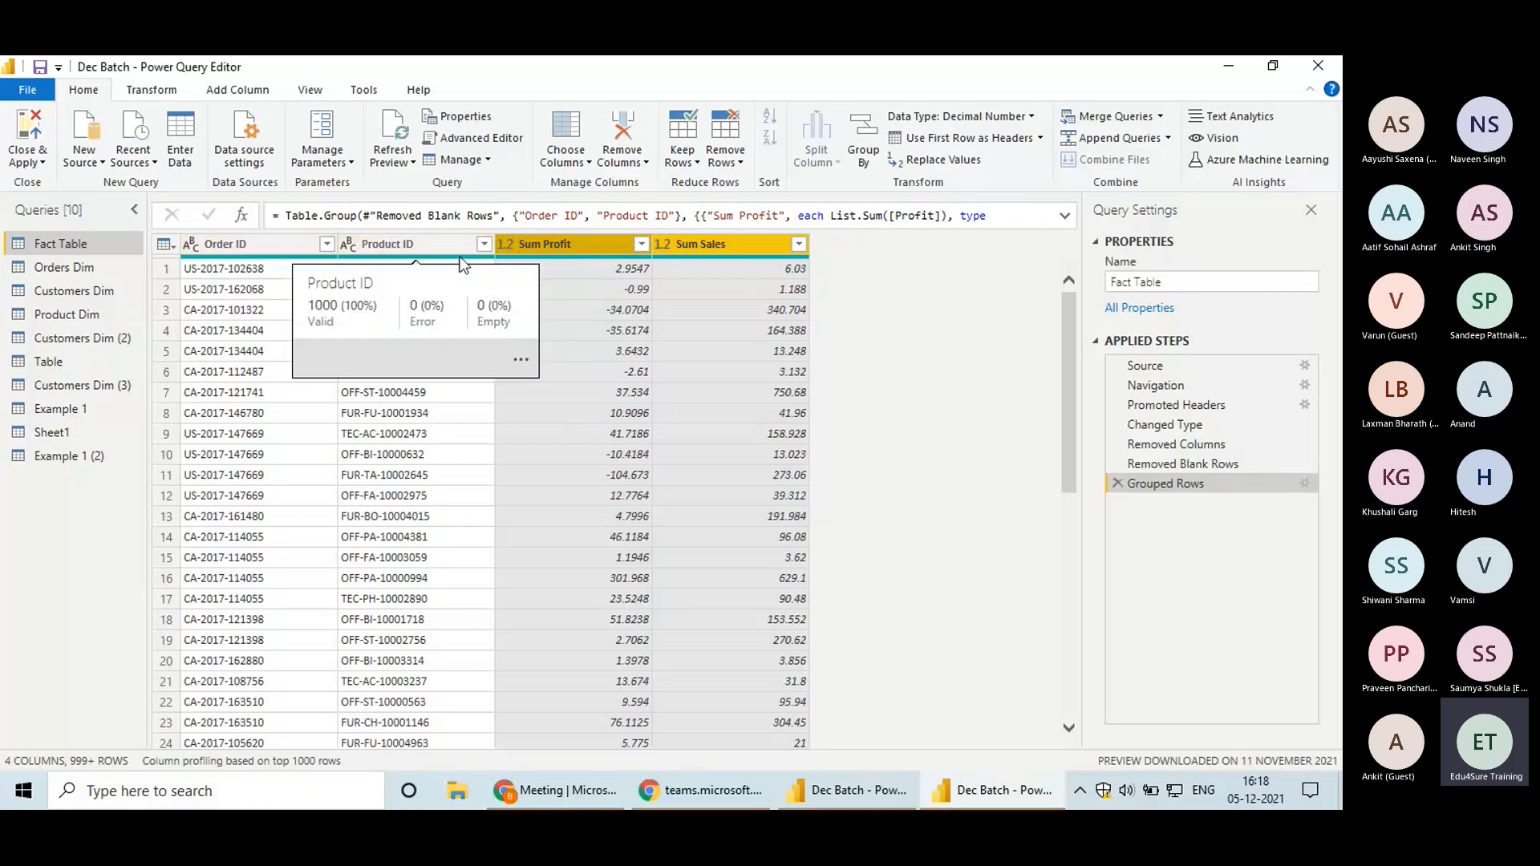
left_click(1029, 117)
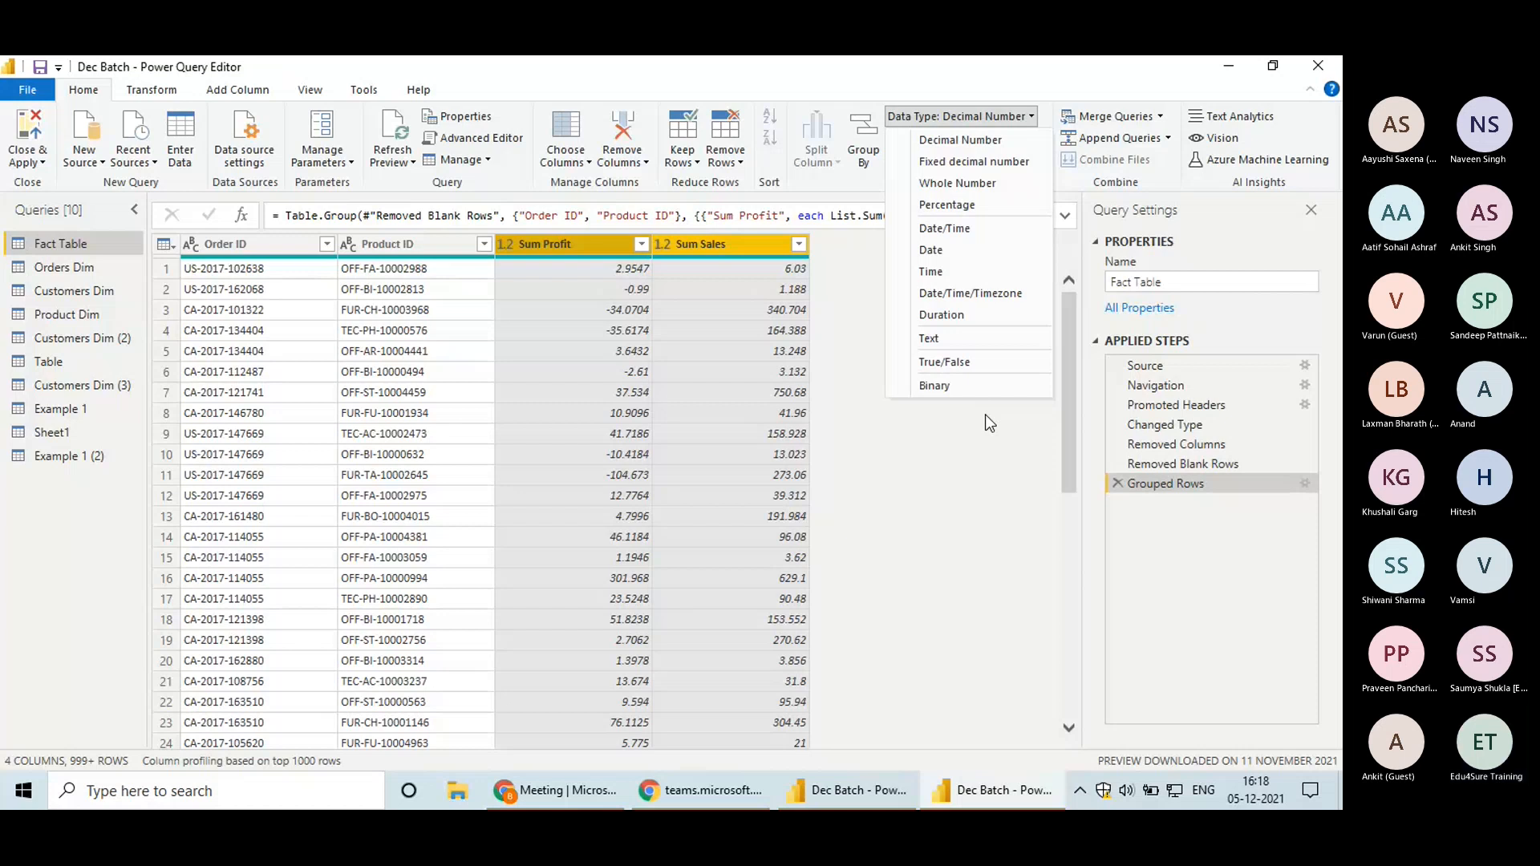
left_click(992, 486)
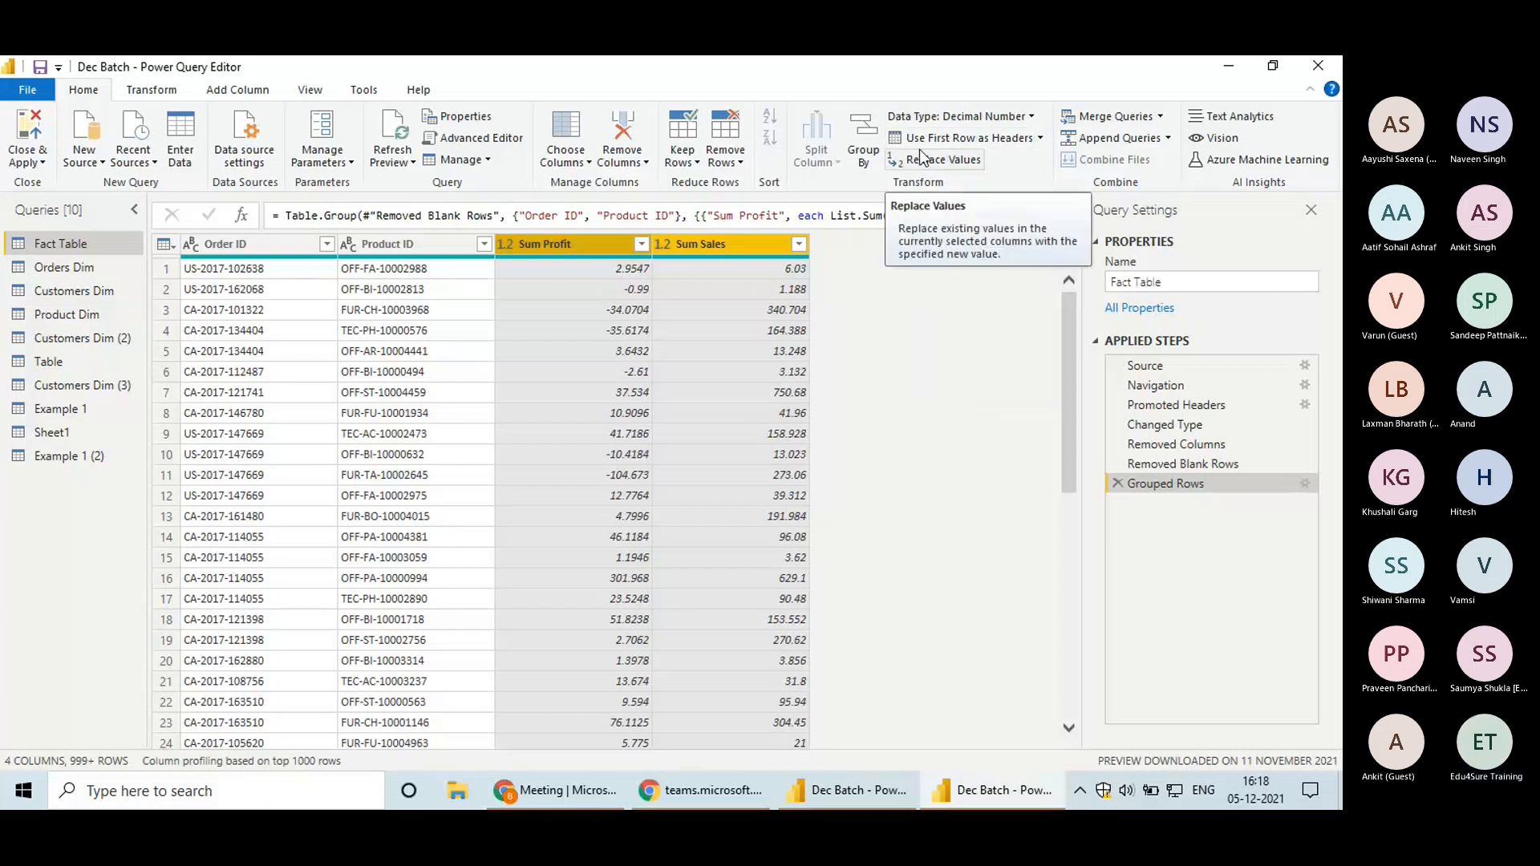
Apply the query changes and close the Power Query Editor
left_click(20, 159)
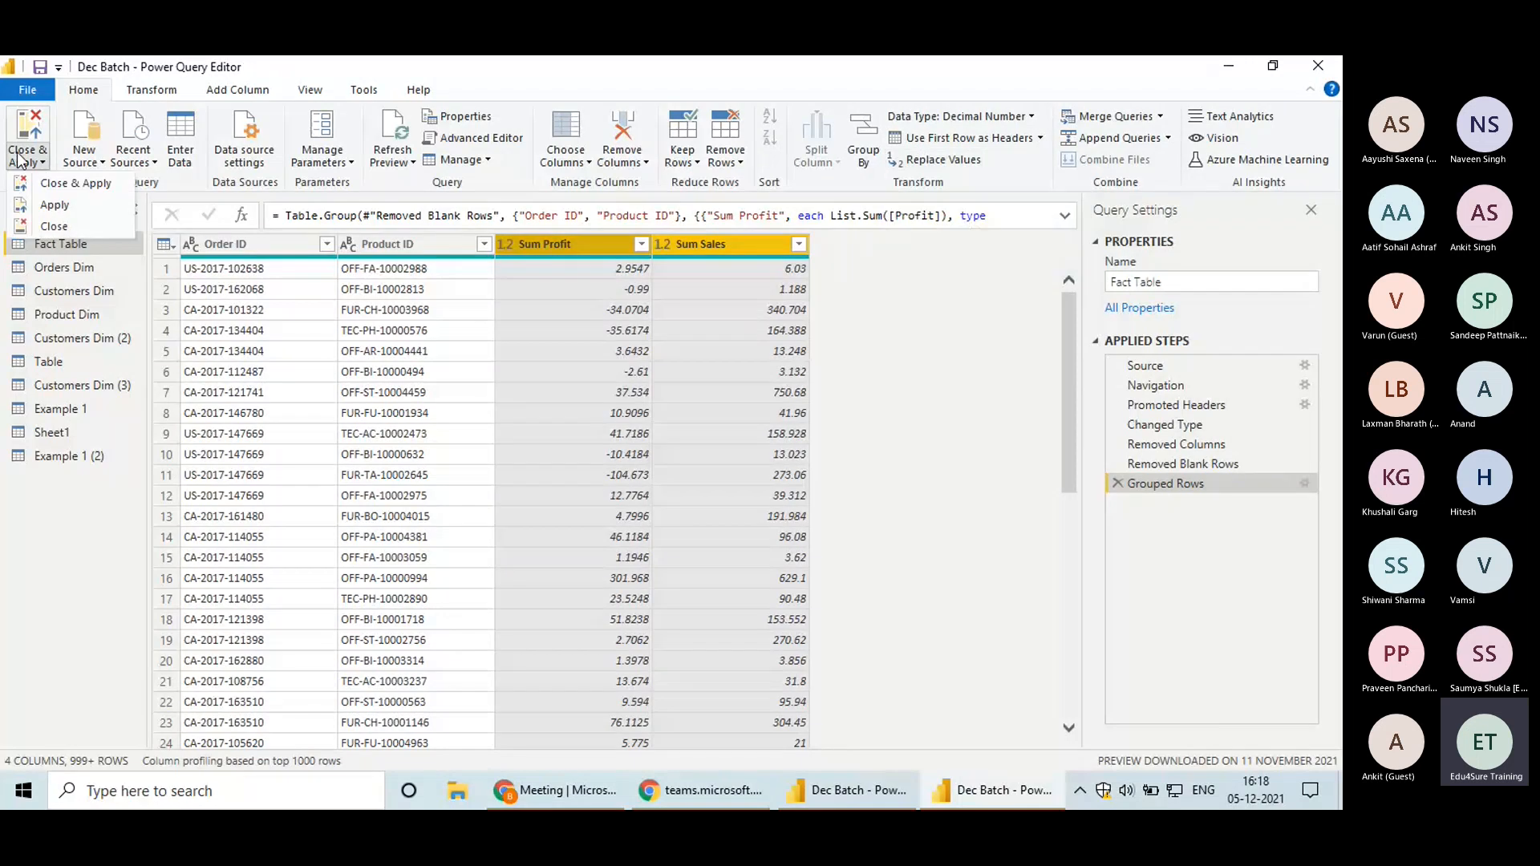
left_click(74, 183)
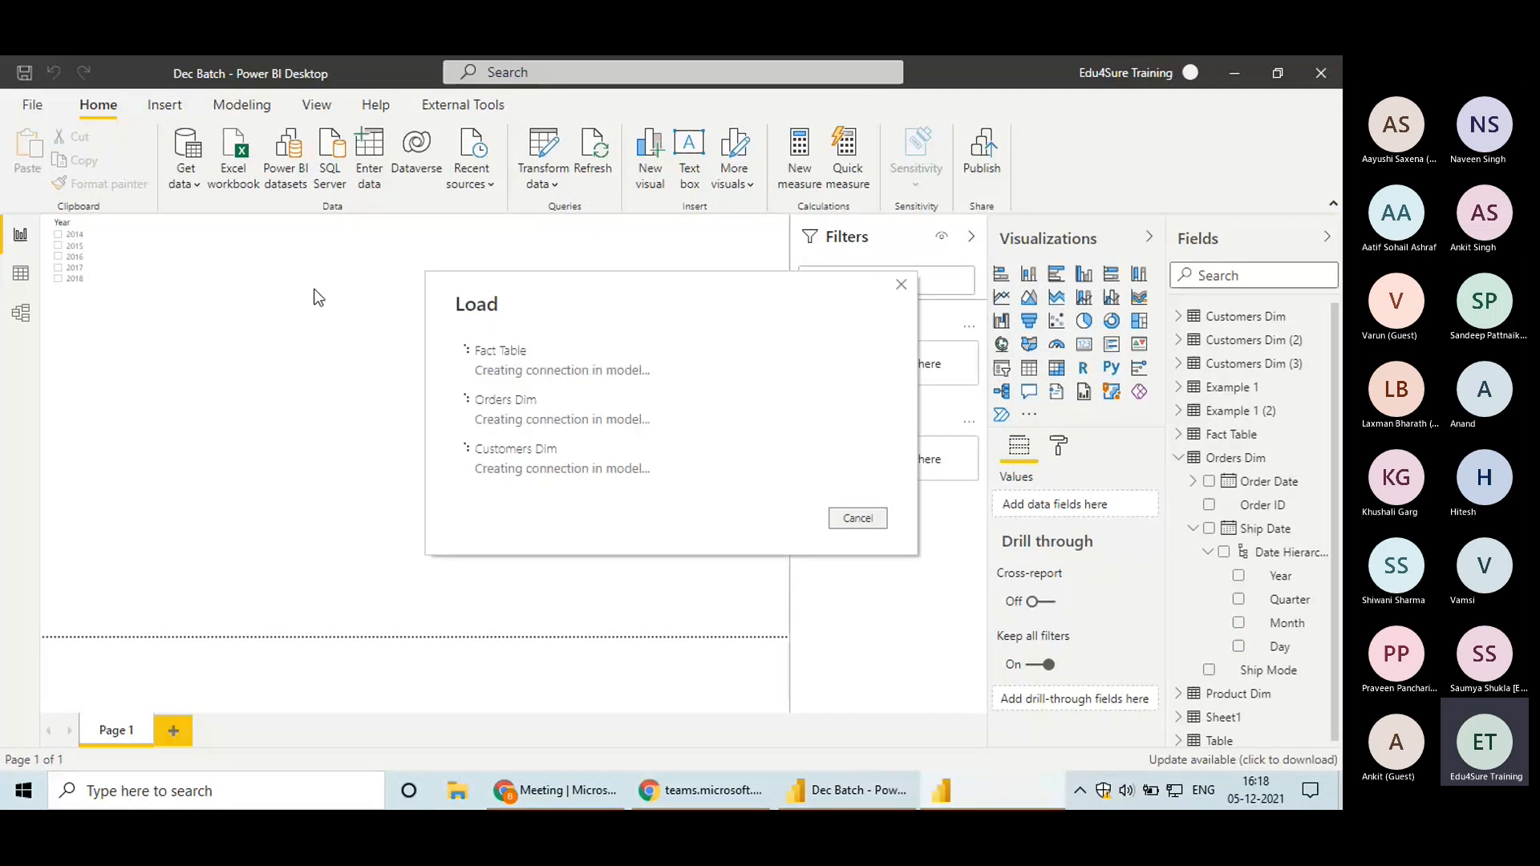
Open the Super Store Data - Power BI Recorded Sessions Excel workbook from the Downloads folder under Recorded Courses, Power BI Modules
left_click(233, 157)
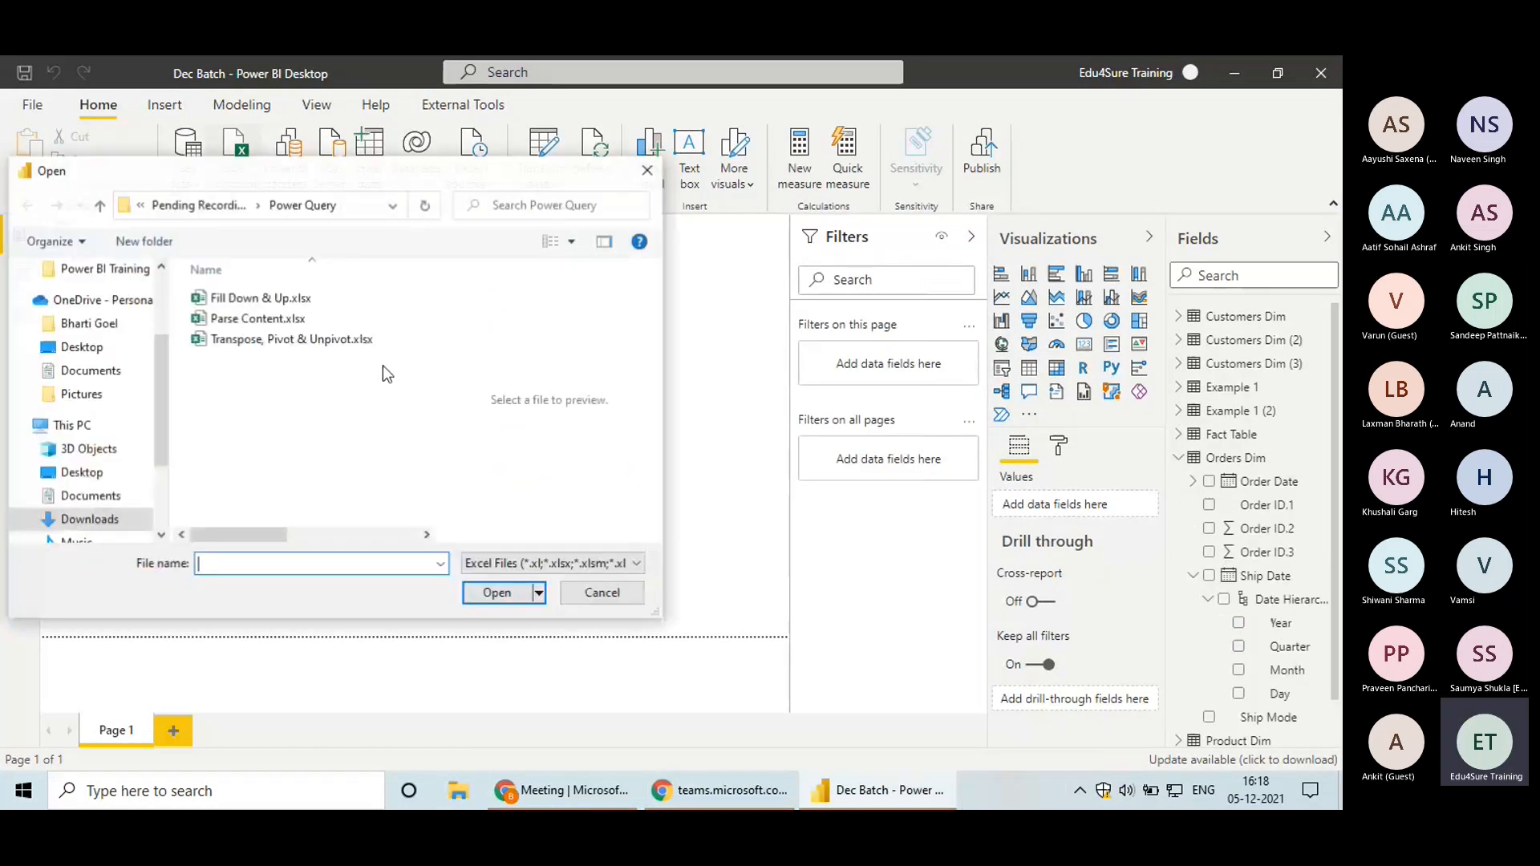
left_click(81, 347)
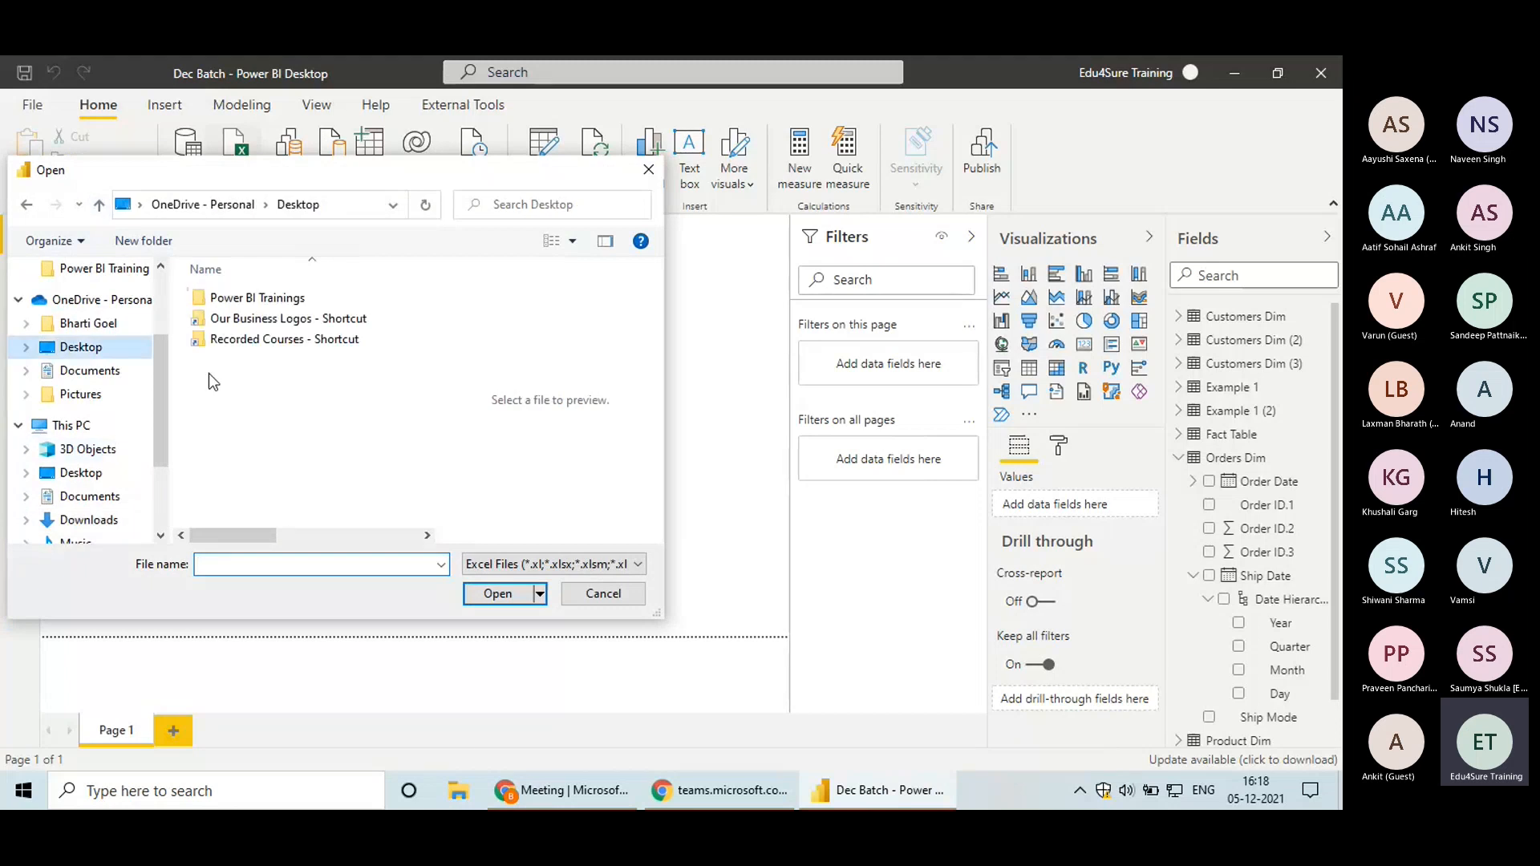
left_click(254, 345)
double_click(254, 346)
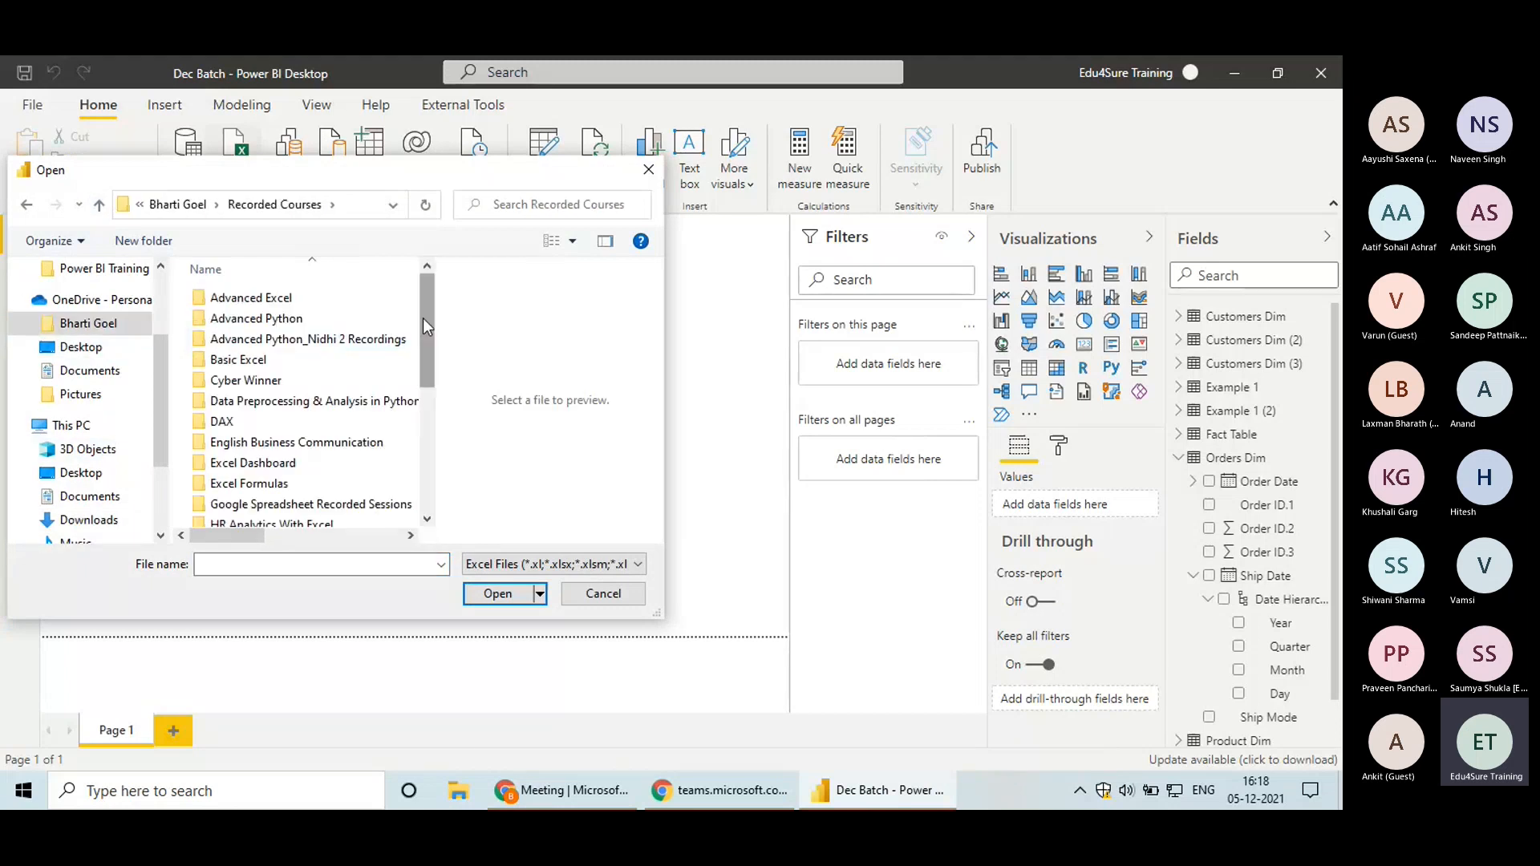
scroll(423, 324, "down", 2)
double_click(256, 447)
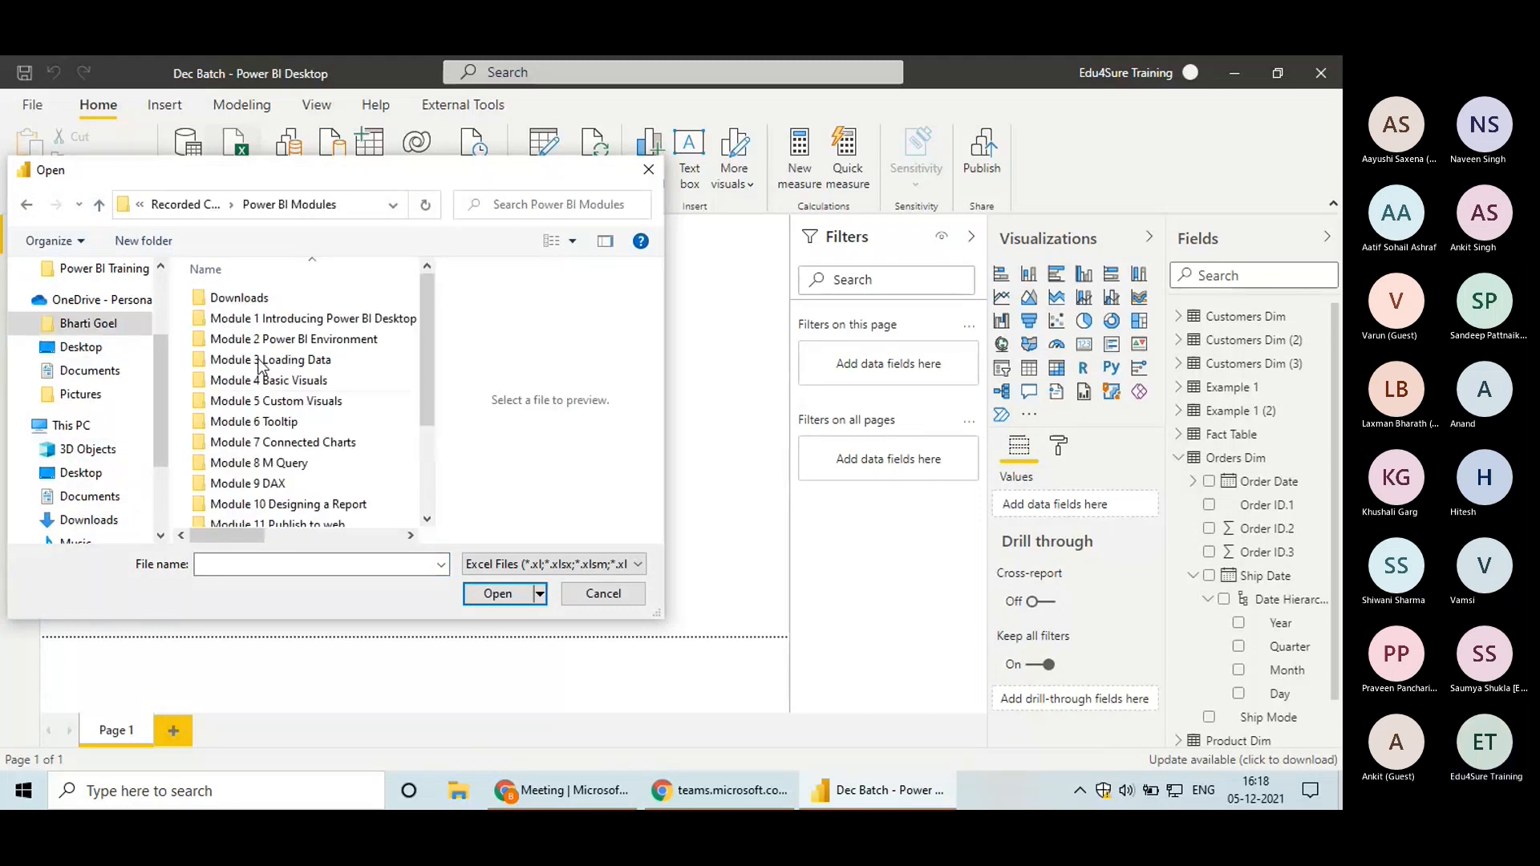
double_click(253, 304)
left_click(265, 298)
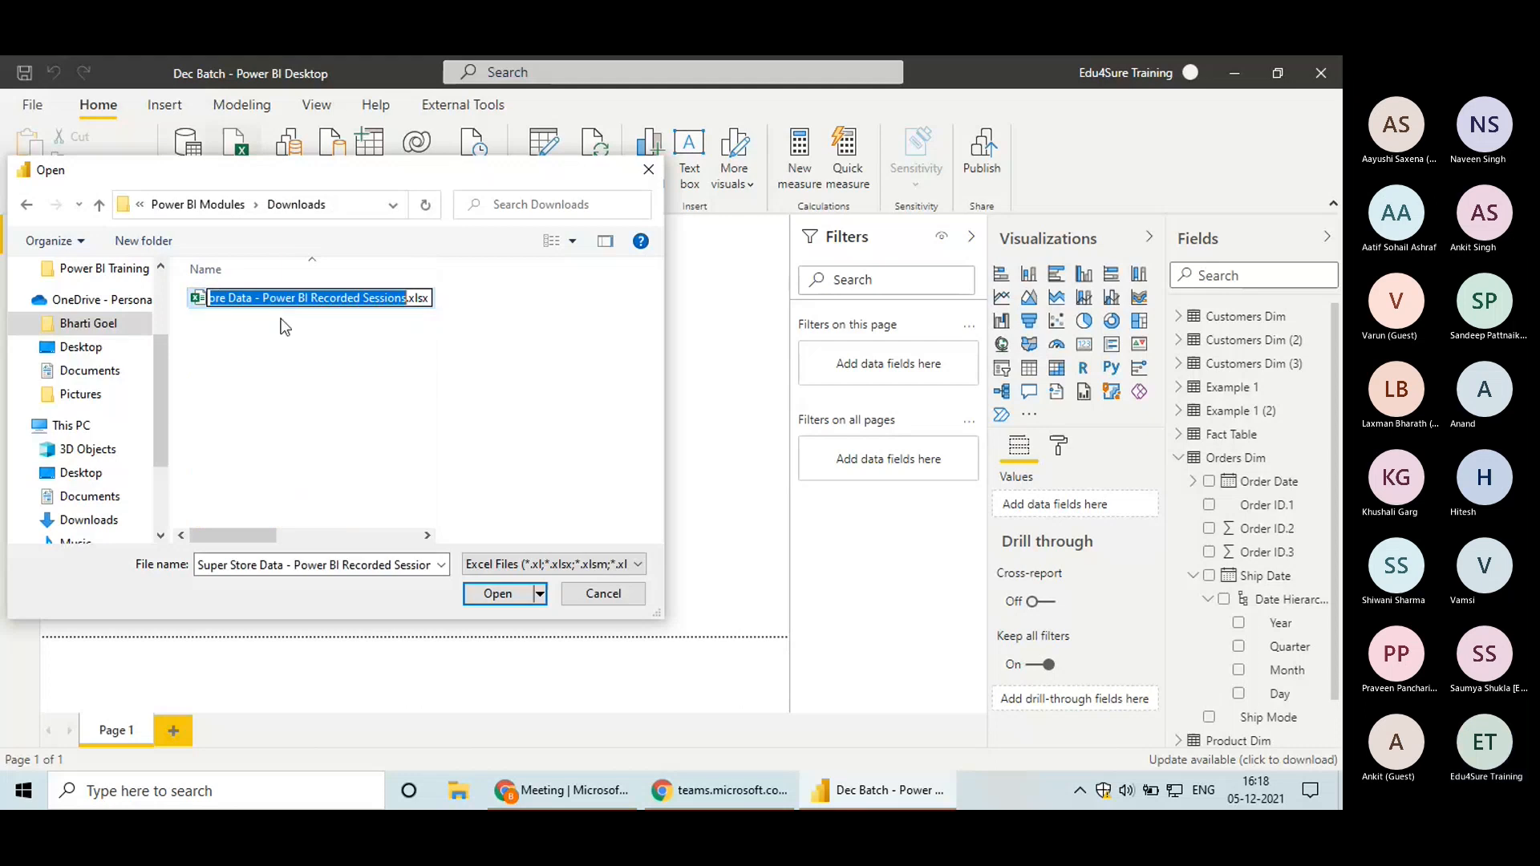
left_click(498, 594)
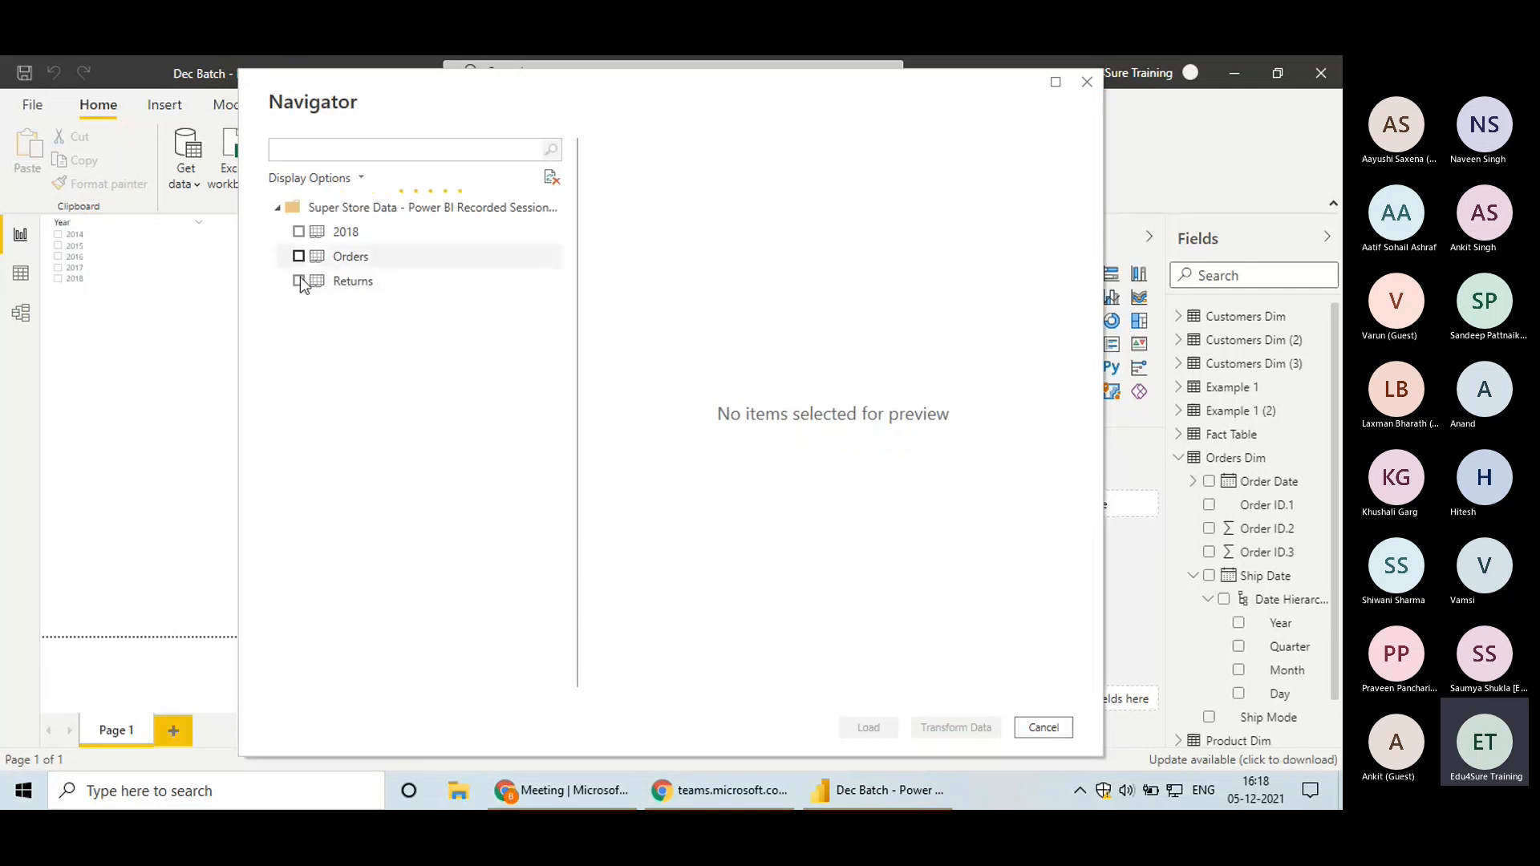
Load the Returns sheet into the model, collapse the Orders Dim fields and expand the Returns fields
left_click(299, 281)
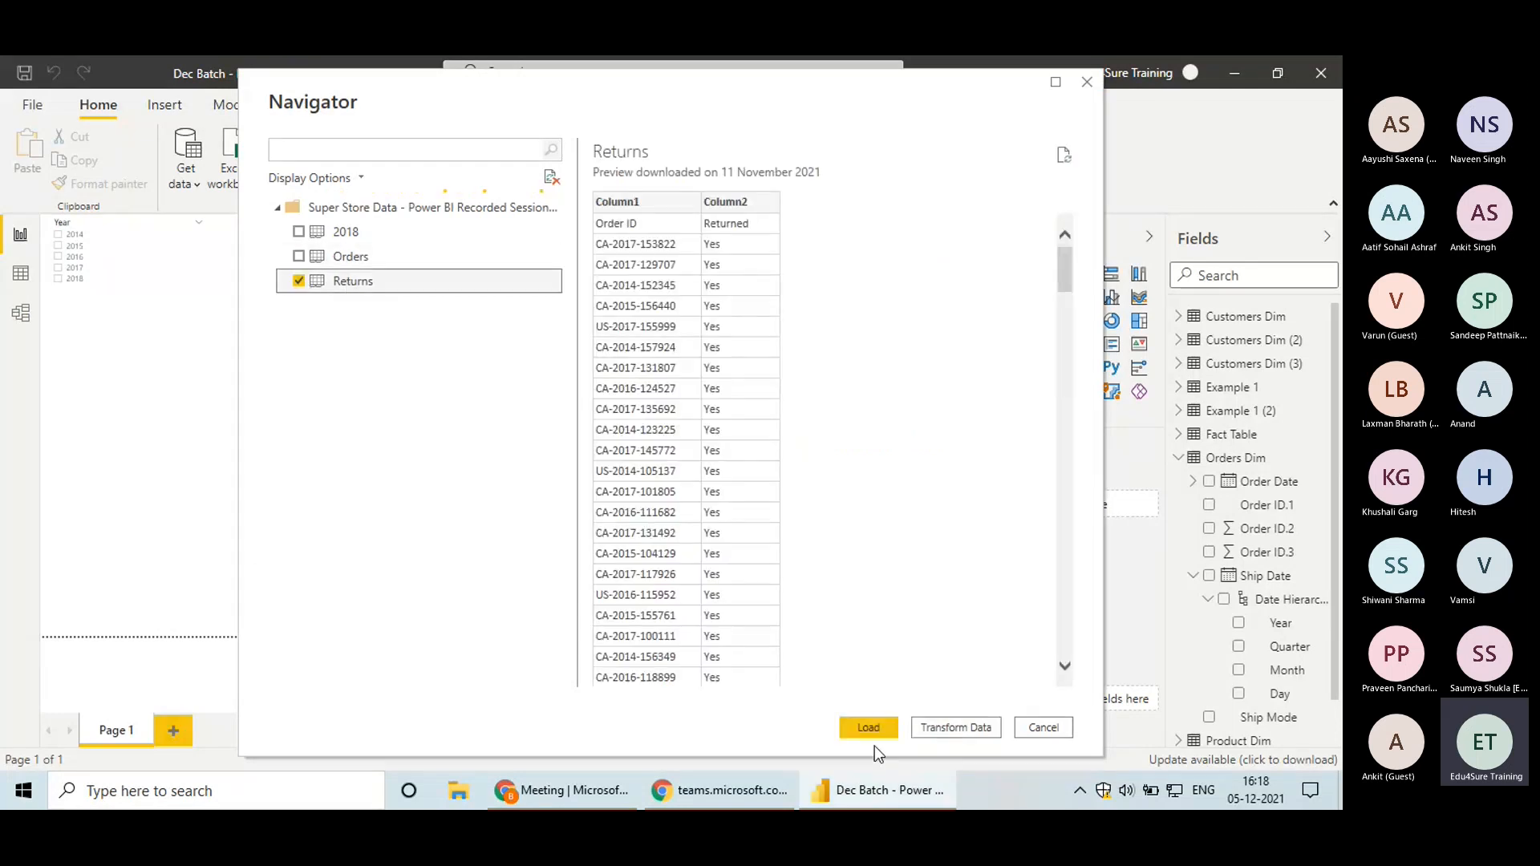
left_click(874, 733)
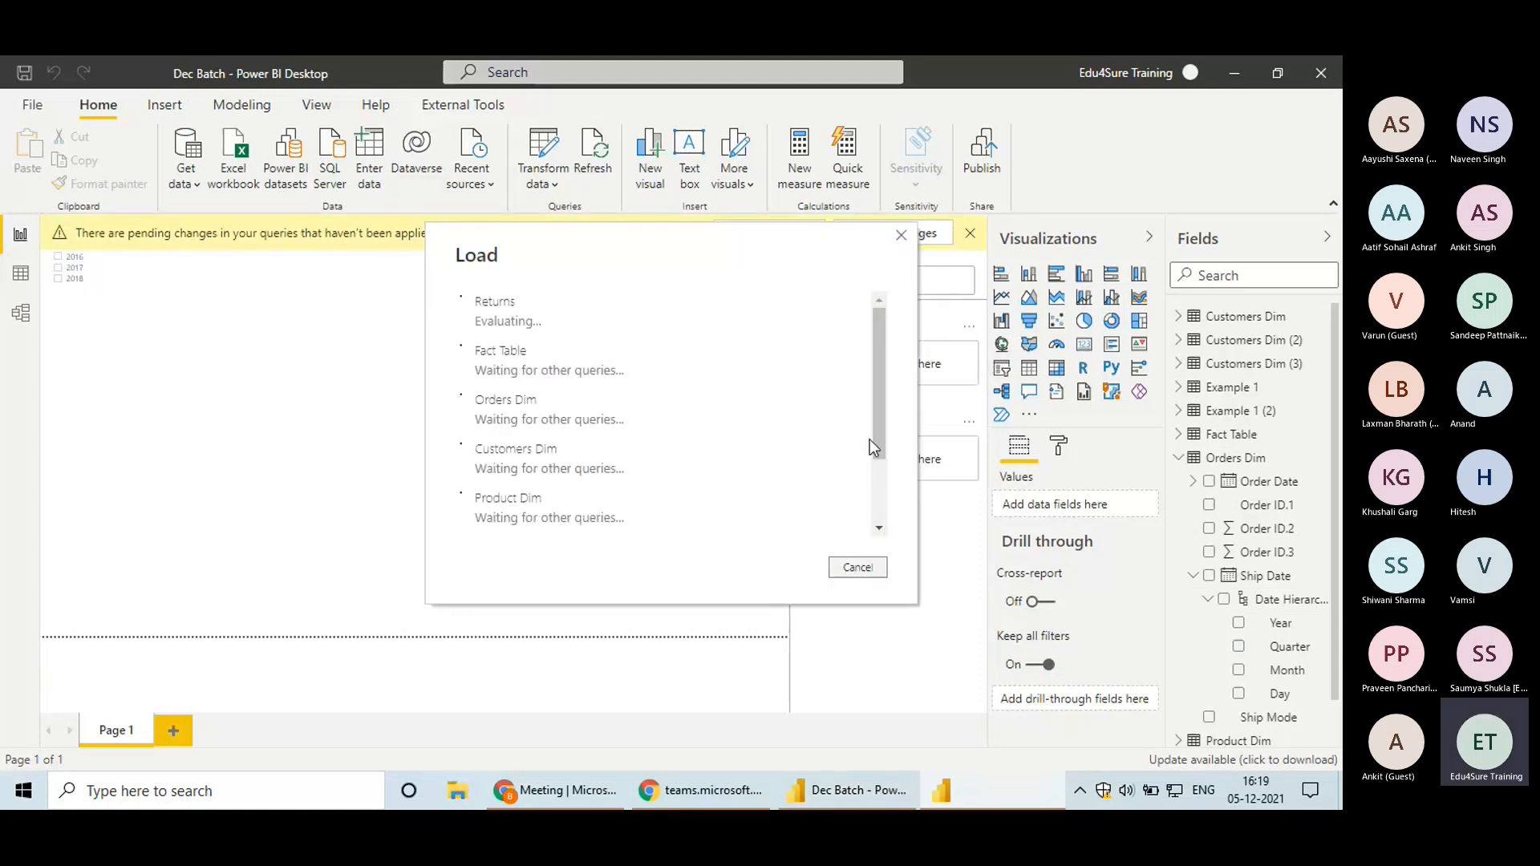
left_click(1179, 458)
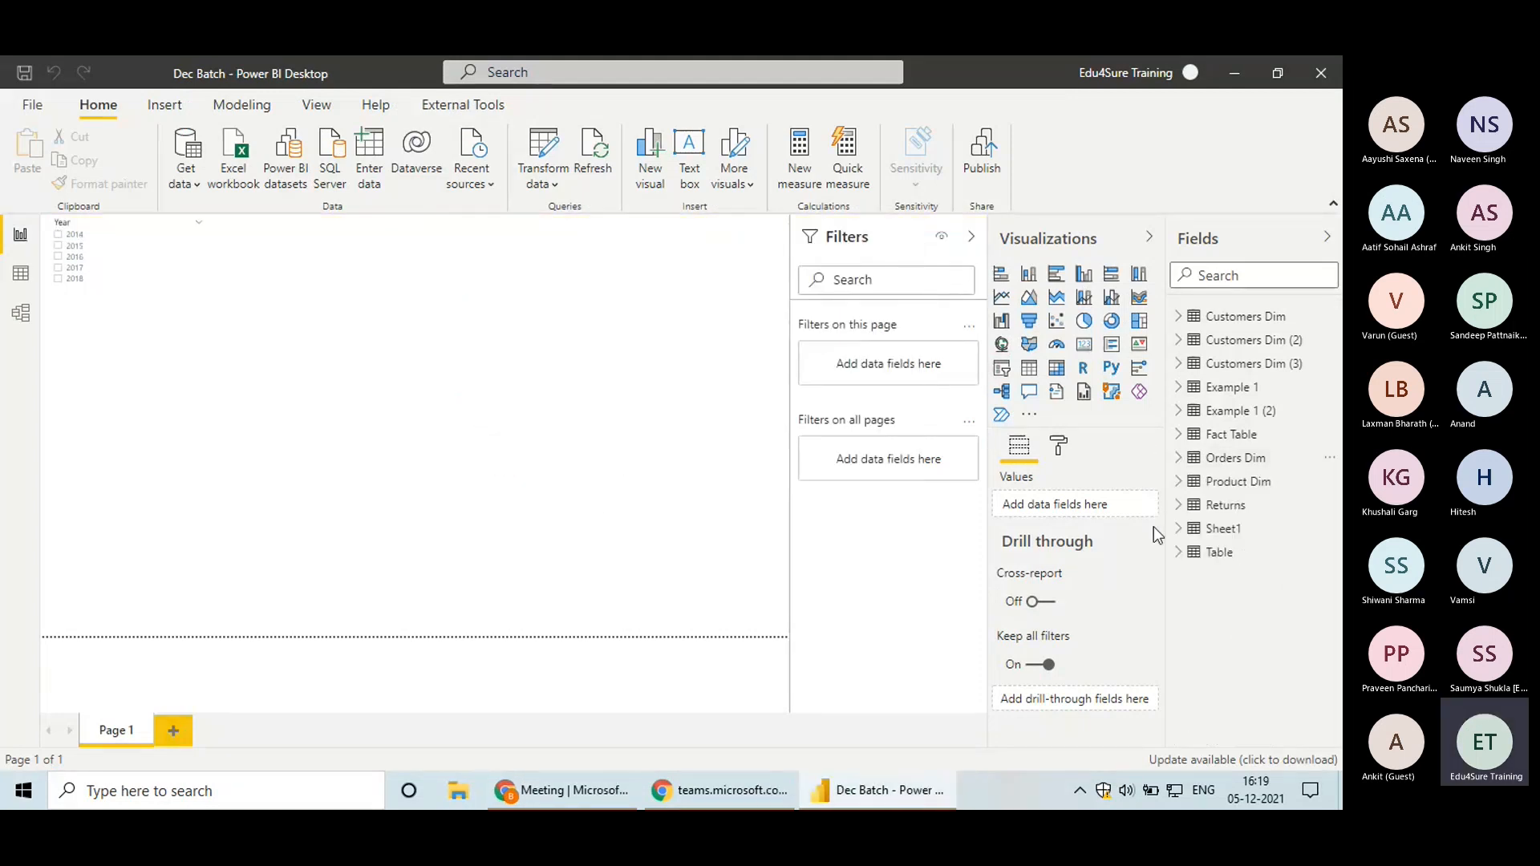
left_click(1179, 504)
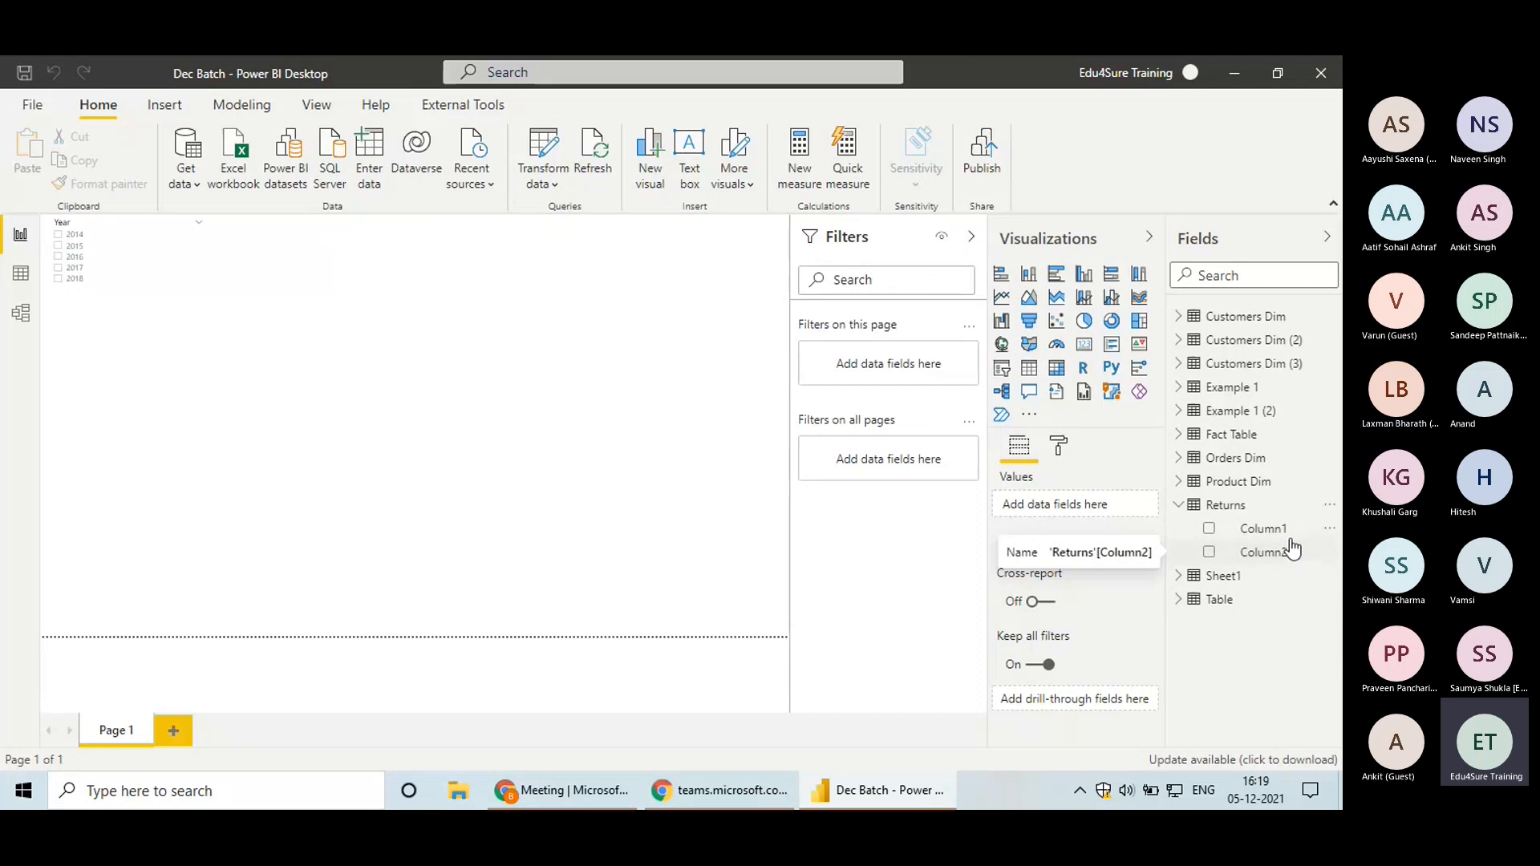
Open the Returns query for editing in Power Query and promote its first row to column headers
right_click(1237, 506)
left_click(1094, 253)
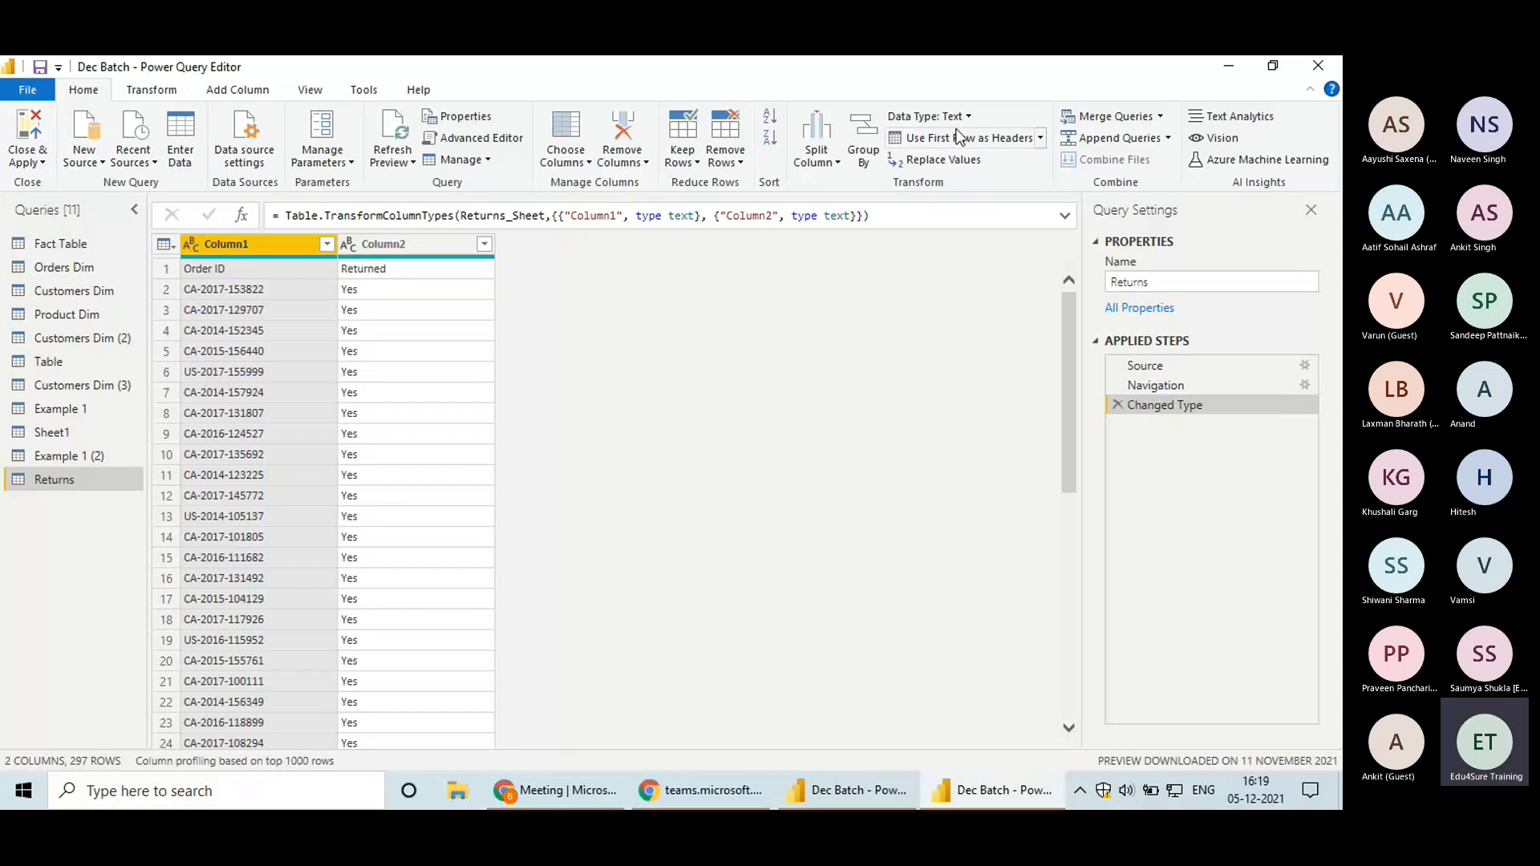
left_click(1043, 136)
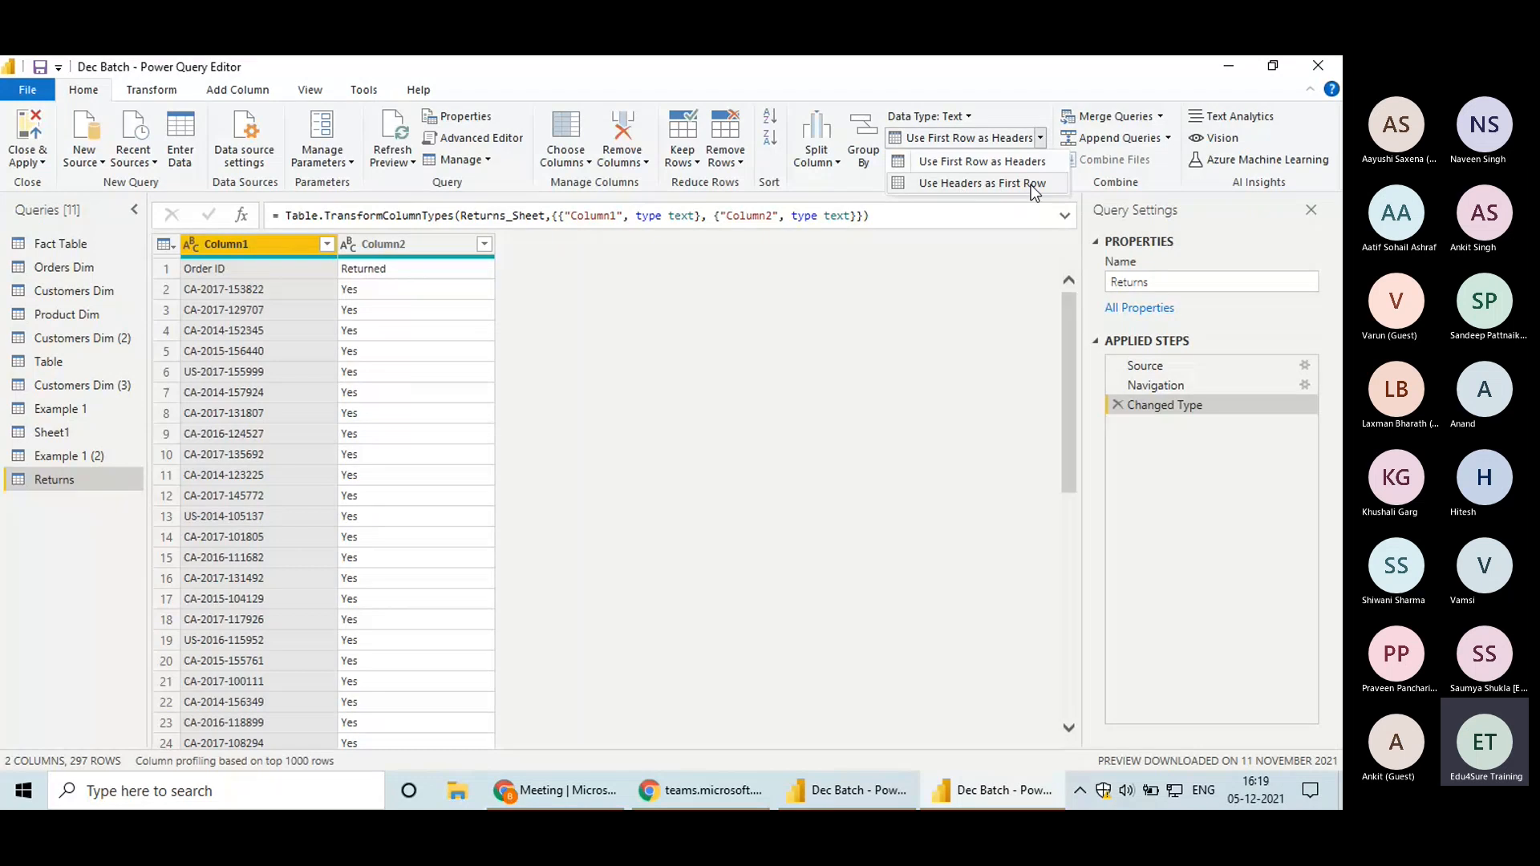
left_click(973, 163)
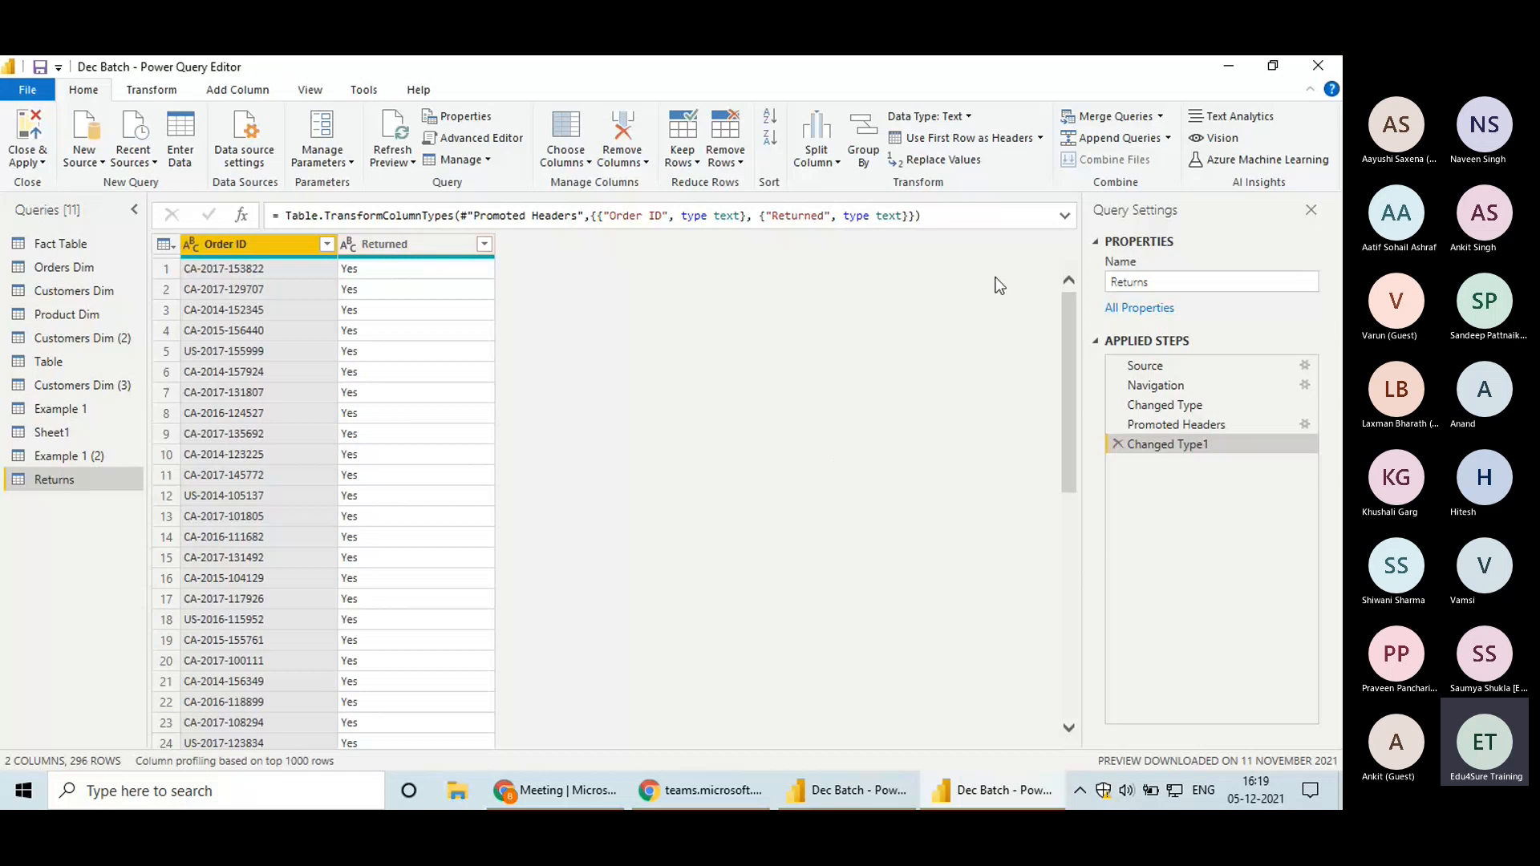
Demote the Returns query's column headers back into its first row
left_click(1044, 136)
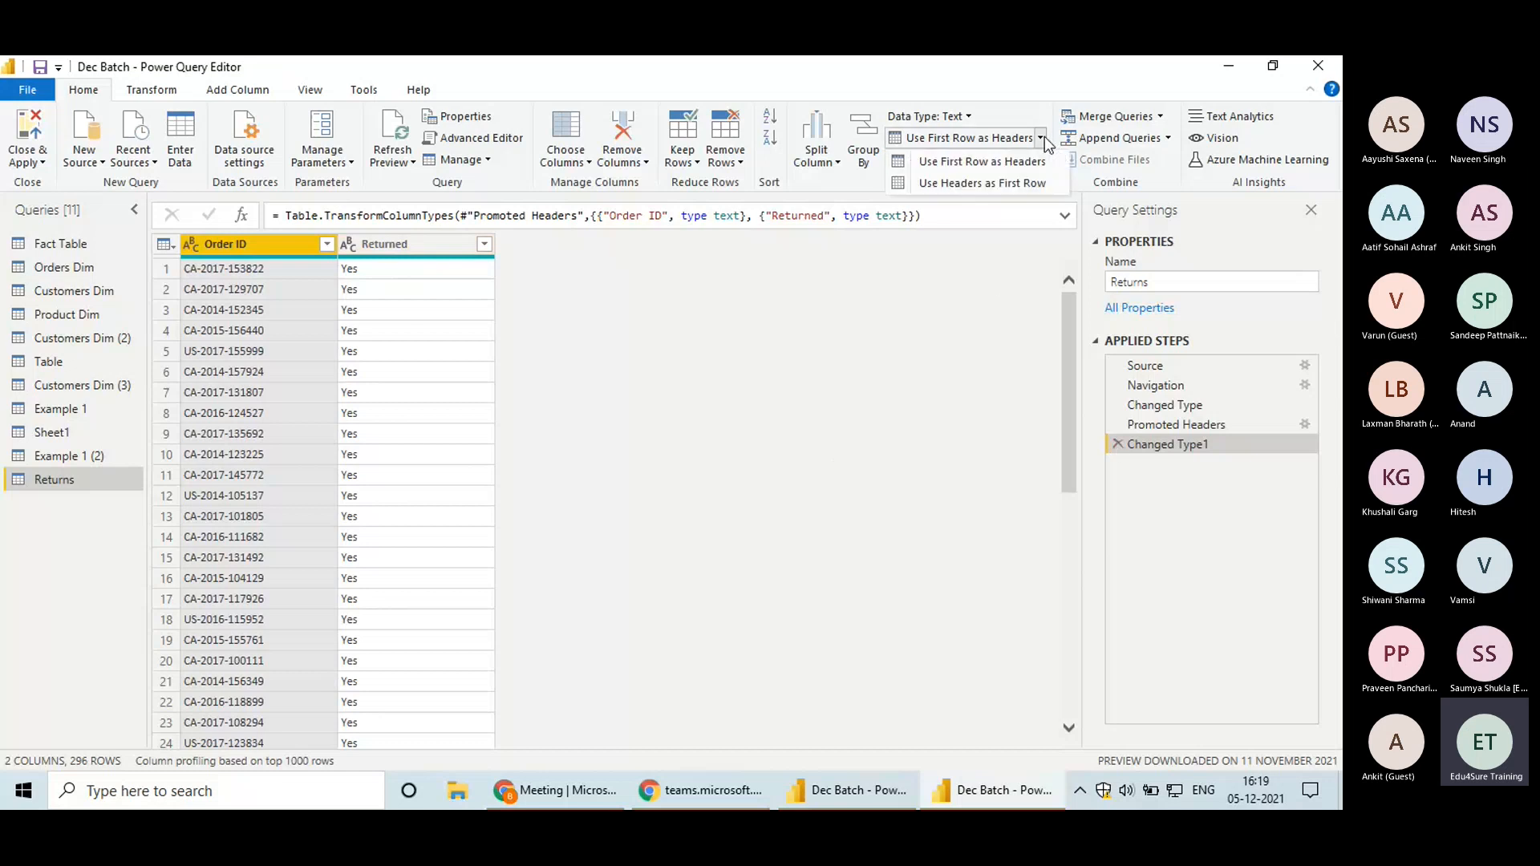
left_click(967, 185)
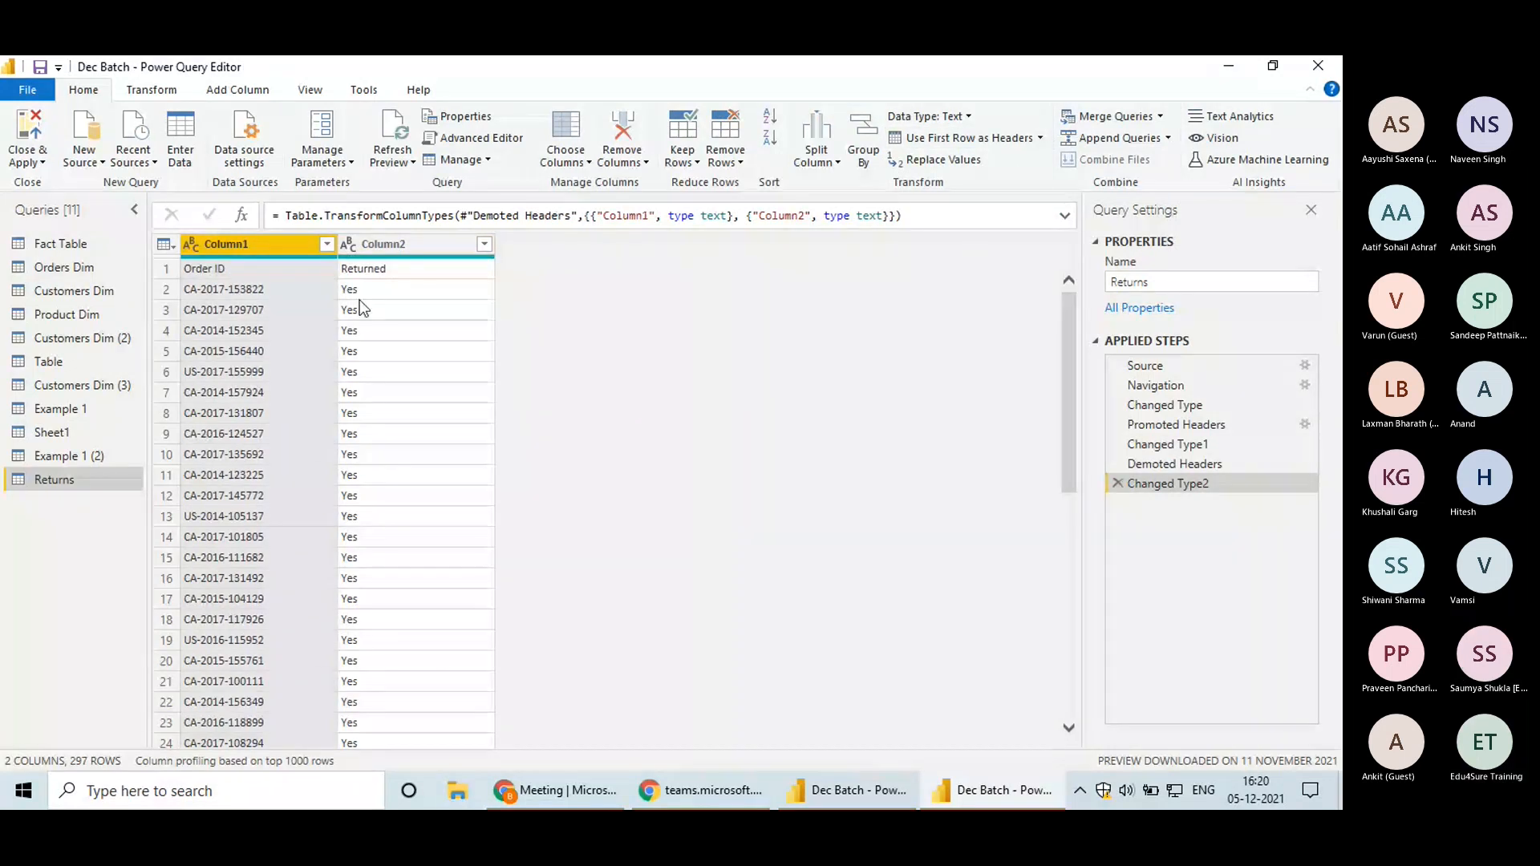
left_click(1040, 138)
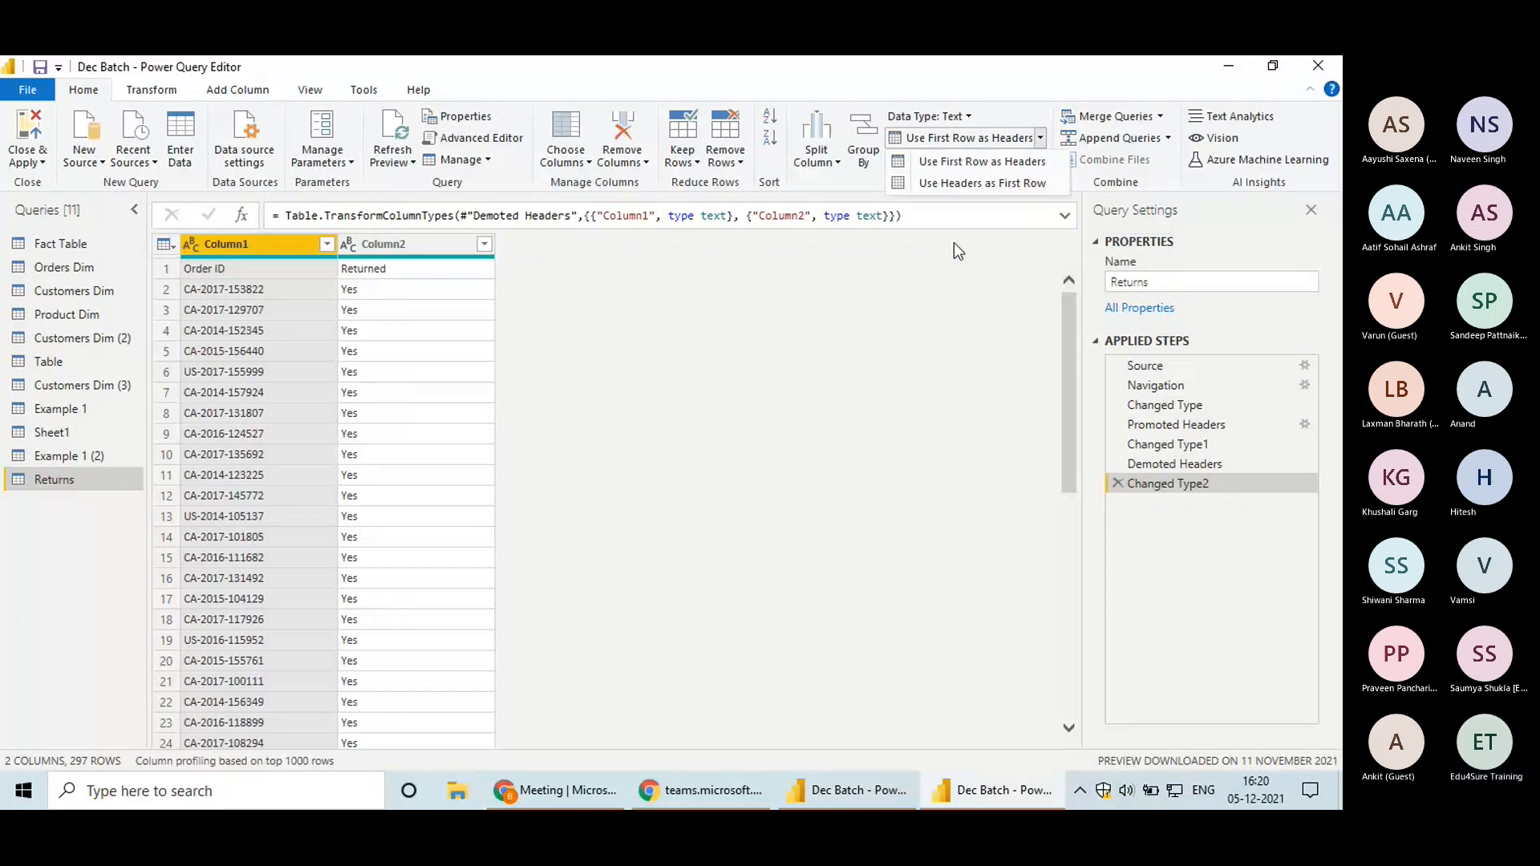
left_click(904, 309)
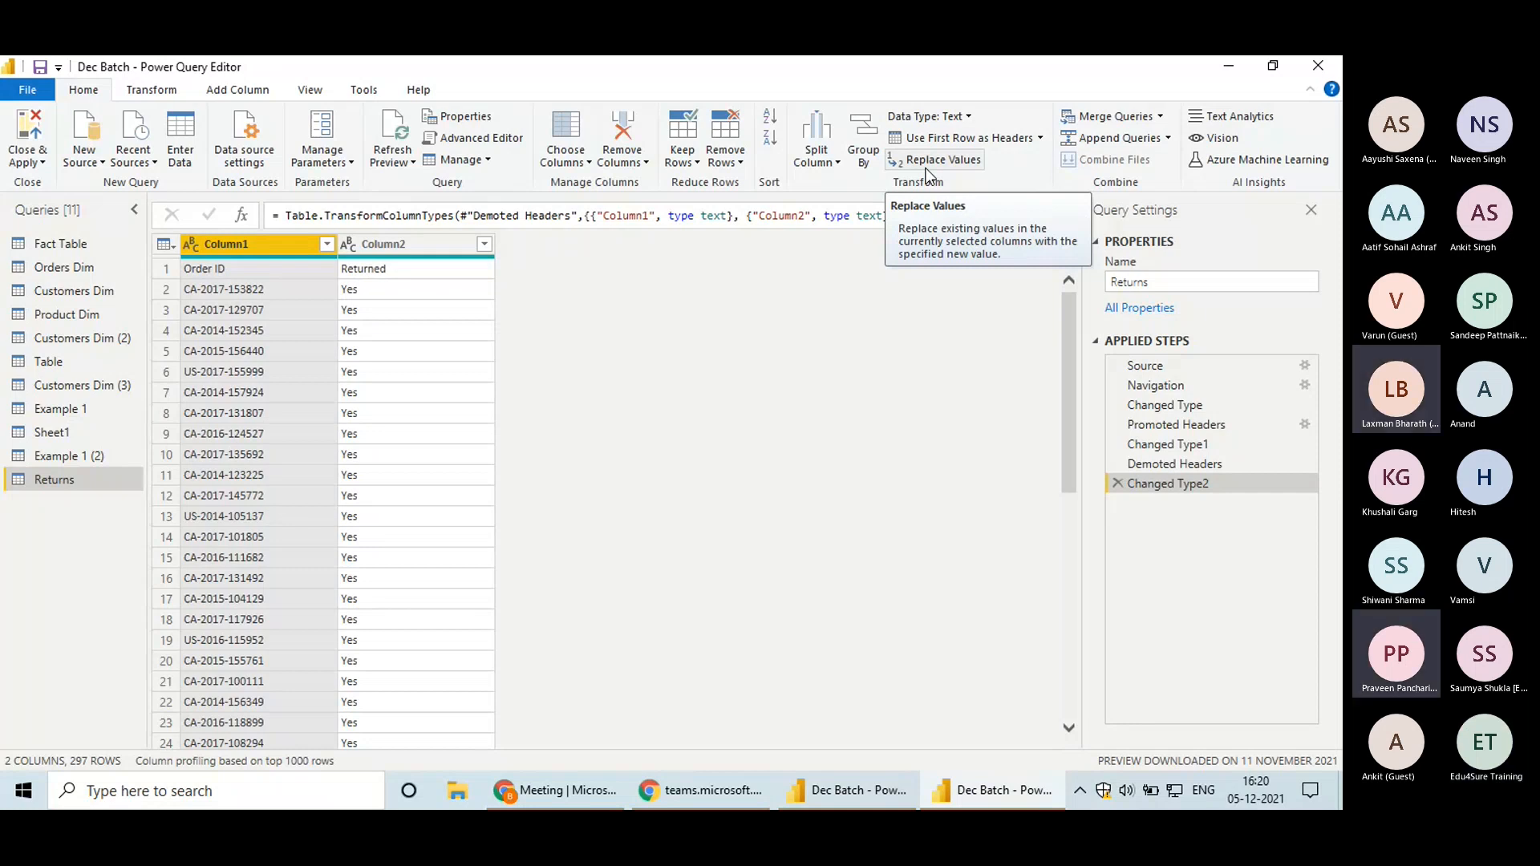
Replace the value Yes with No in Column2 of the Returns query
left_click(417, 244)
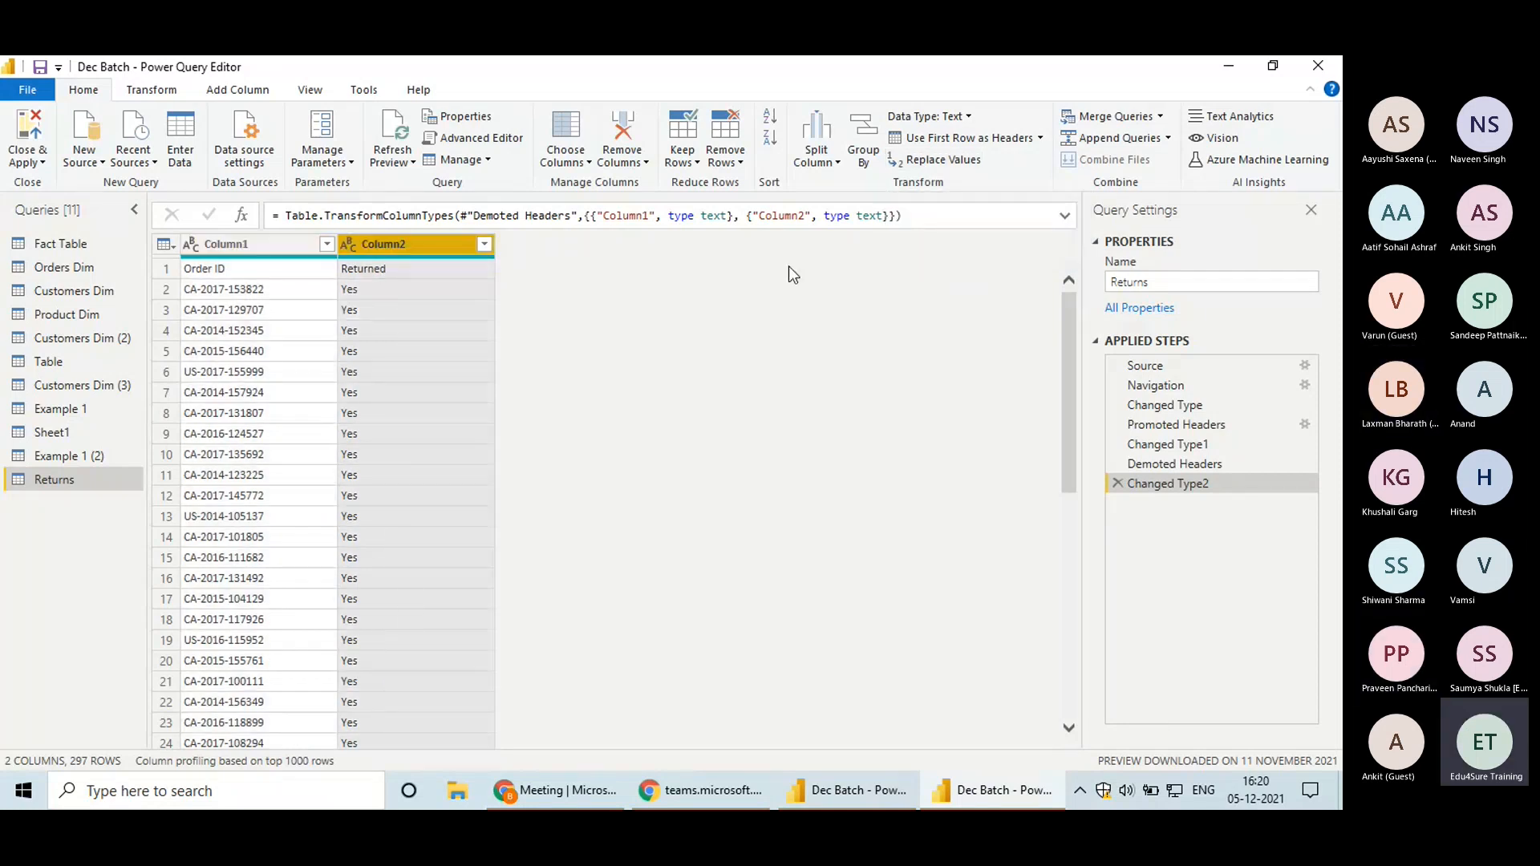
left_click(946, 160)
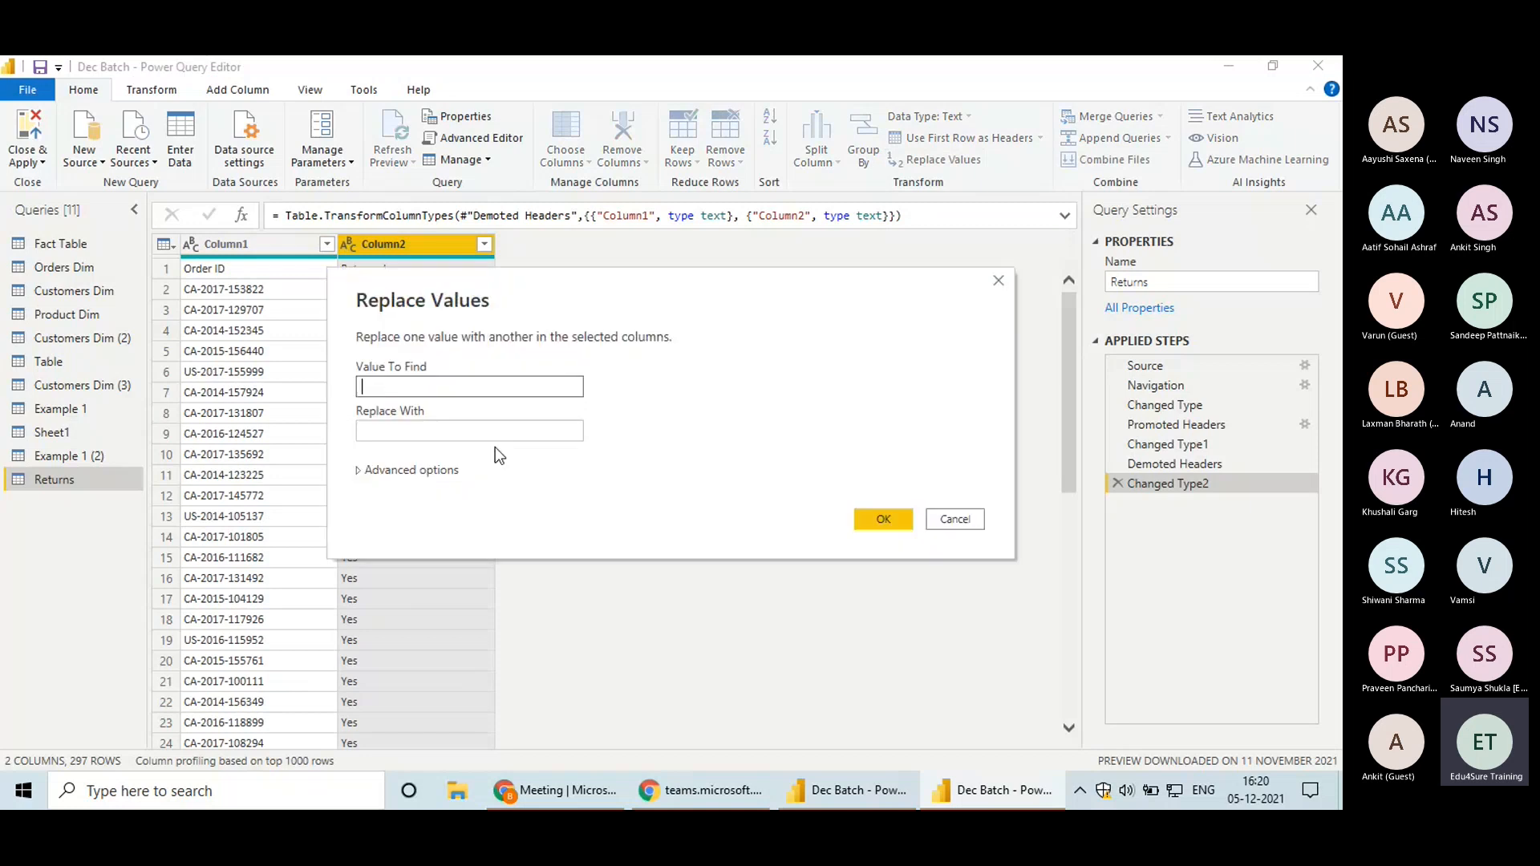
type("Yes")
left_click(509, 425)
type("No")
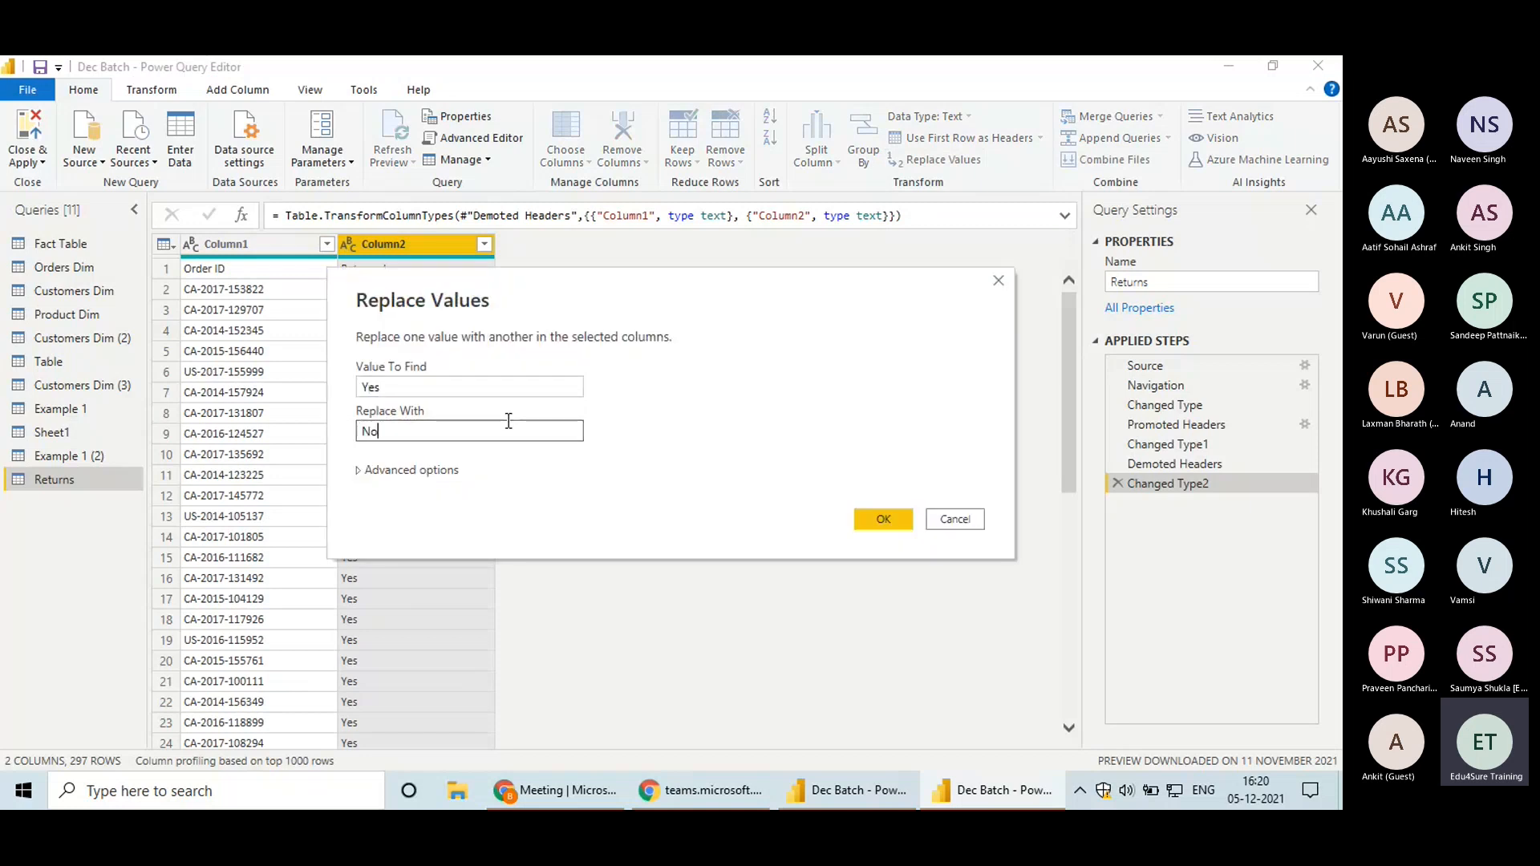
left_click(882, 520)
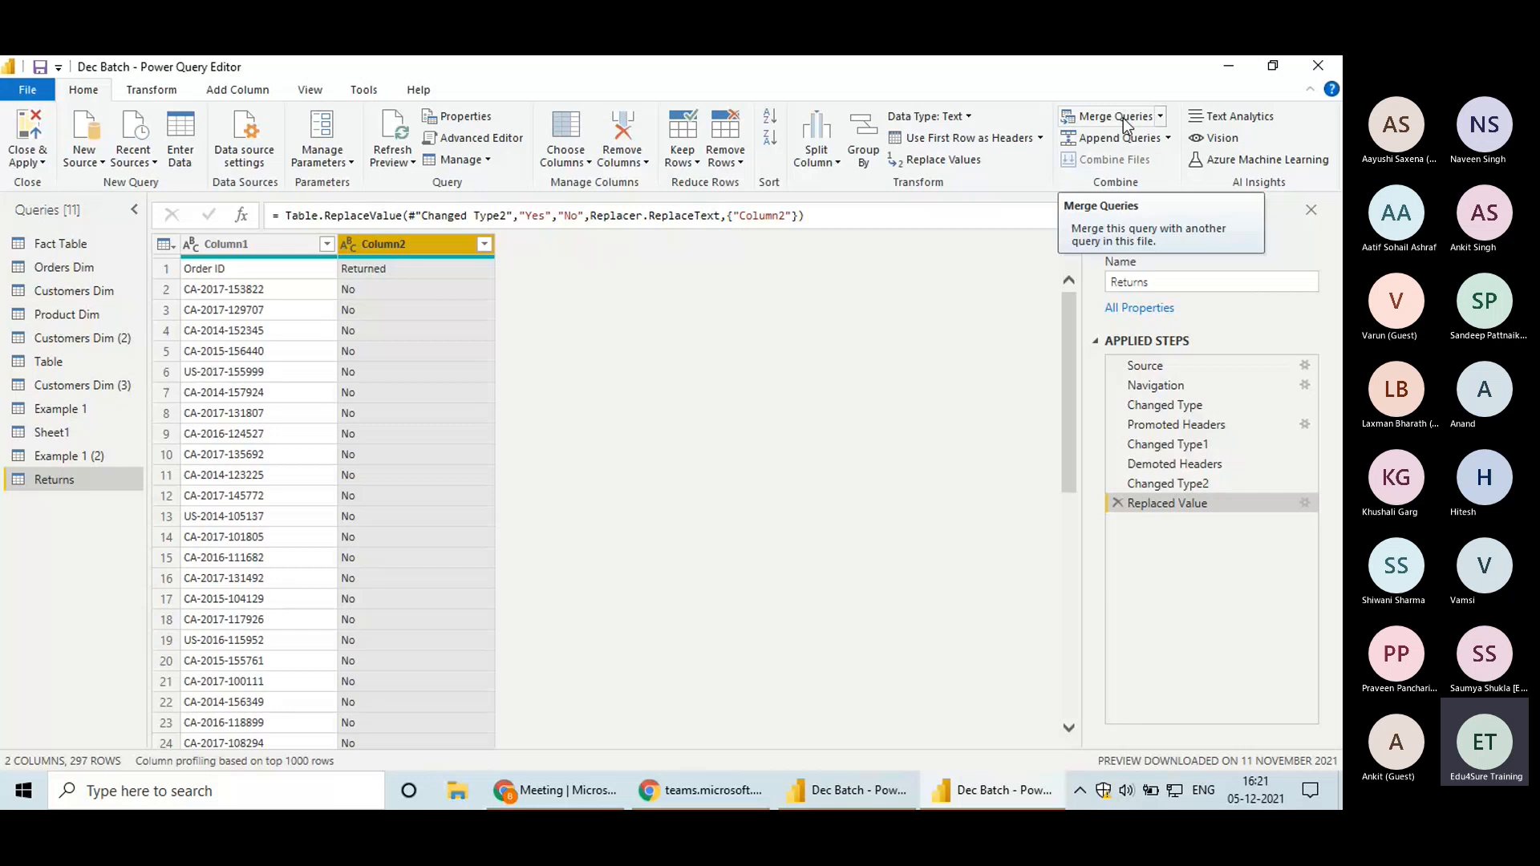
Compare the columns of the Orders Dim query with those of the Returns query
left_click(69, 268)
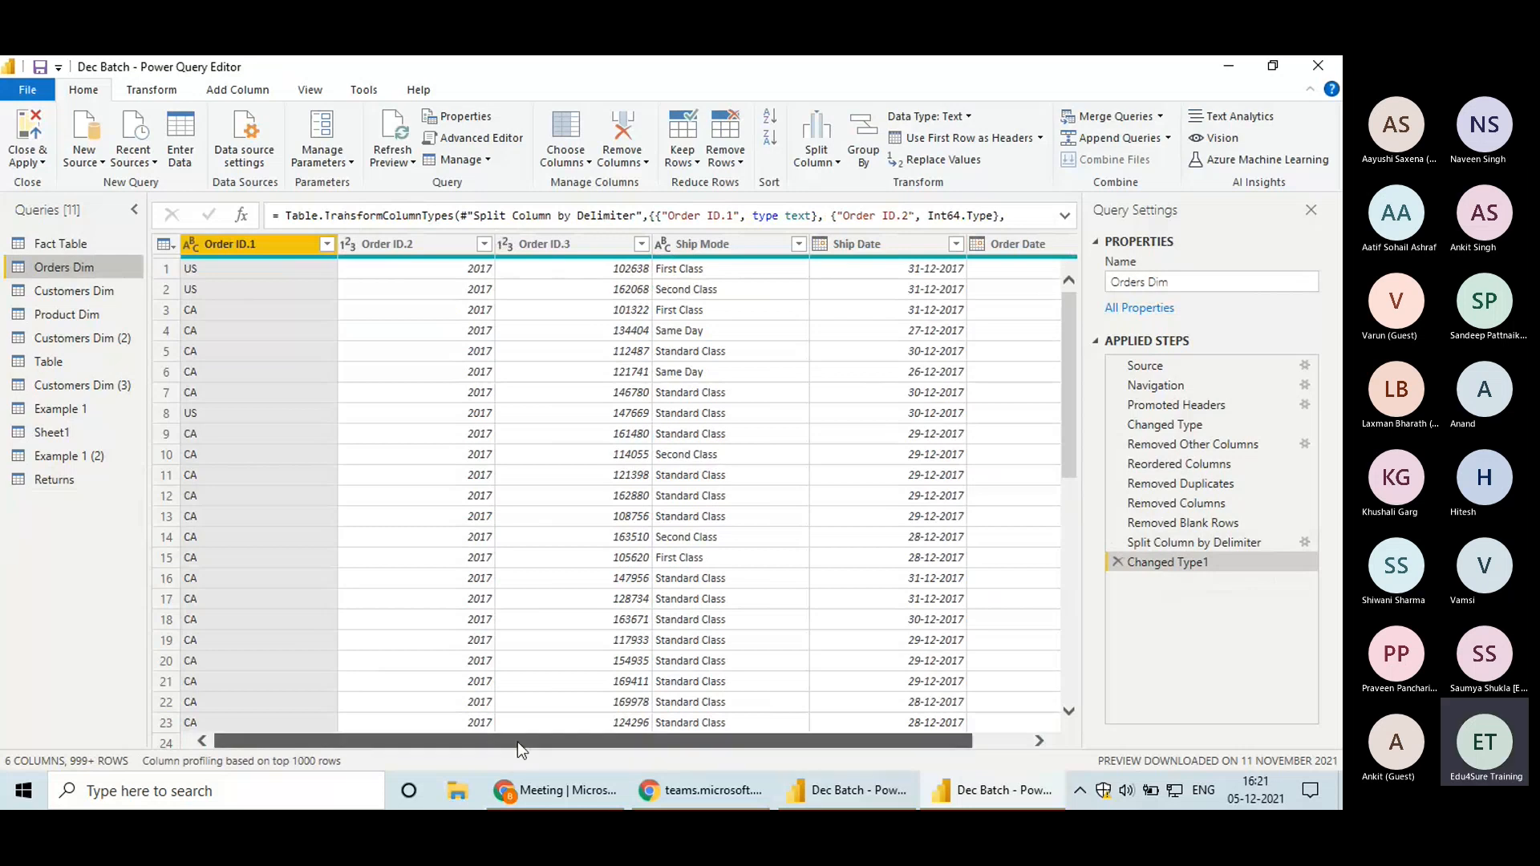
left_click_drag(518, 743, 574, 743)
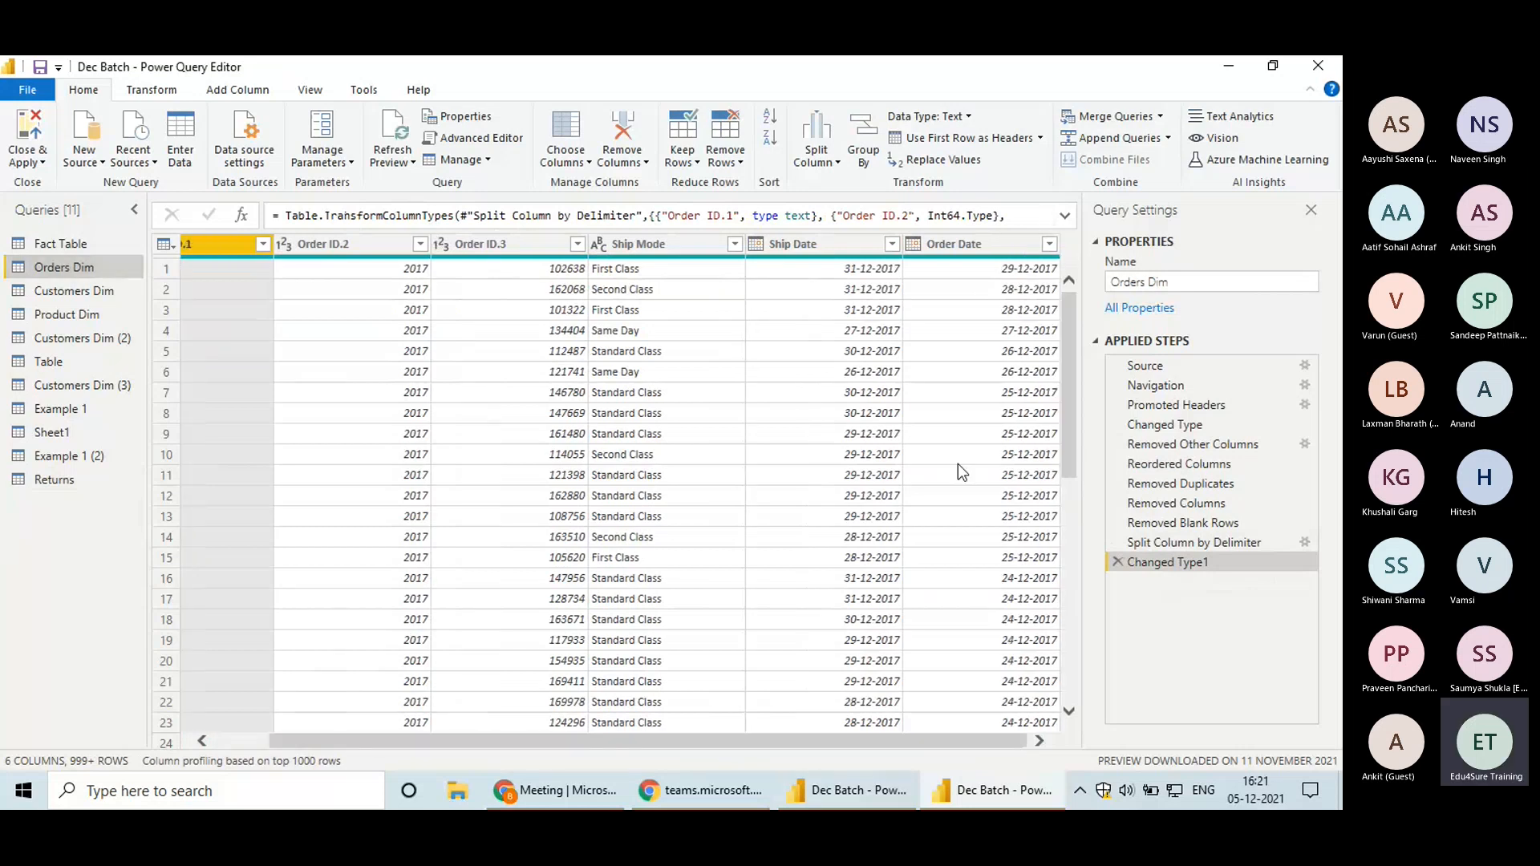
left_click(51, 479)
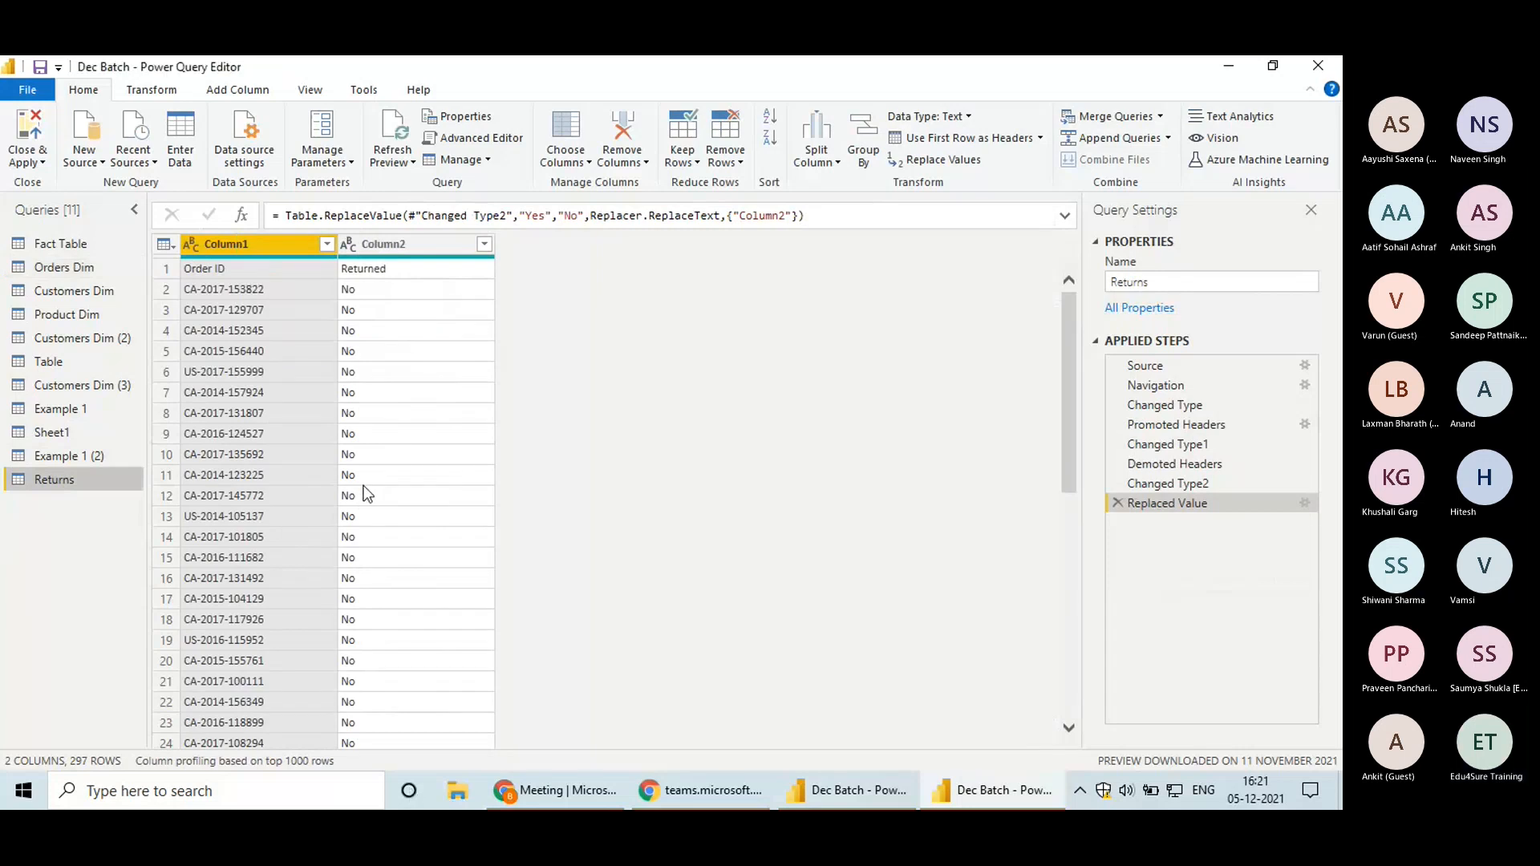
left_click(62, 265)
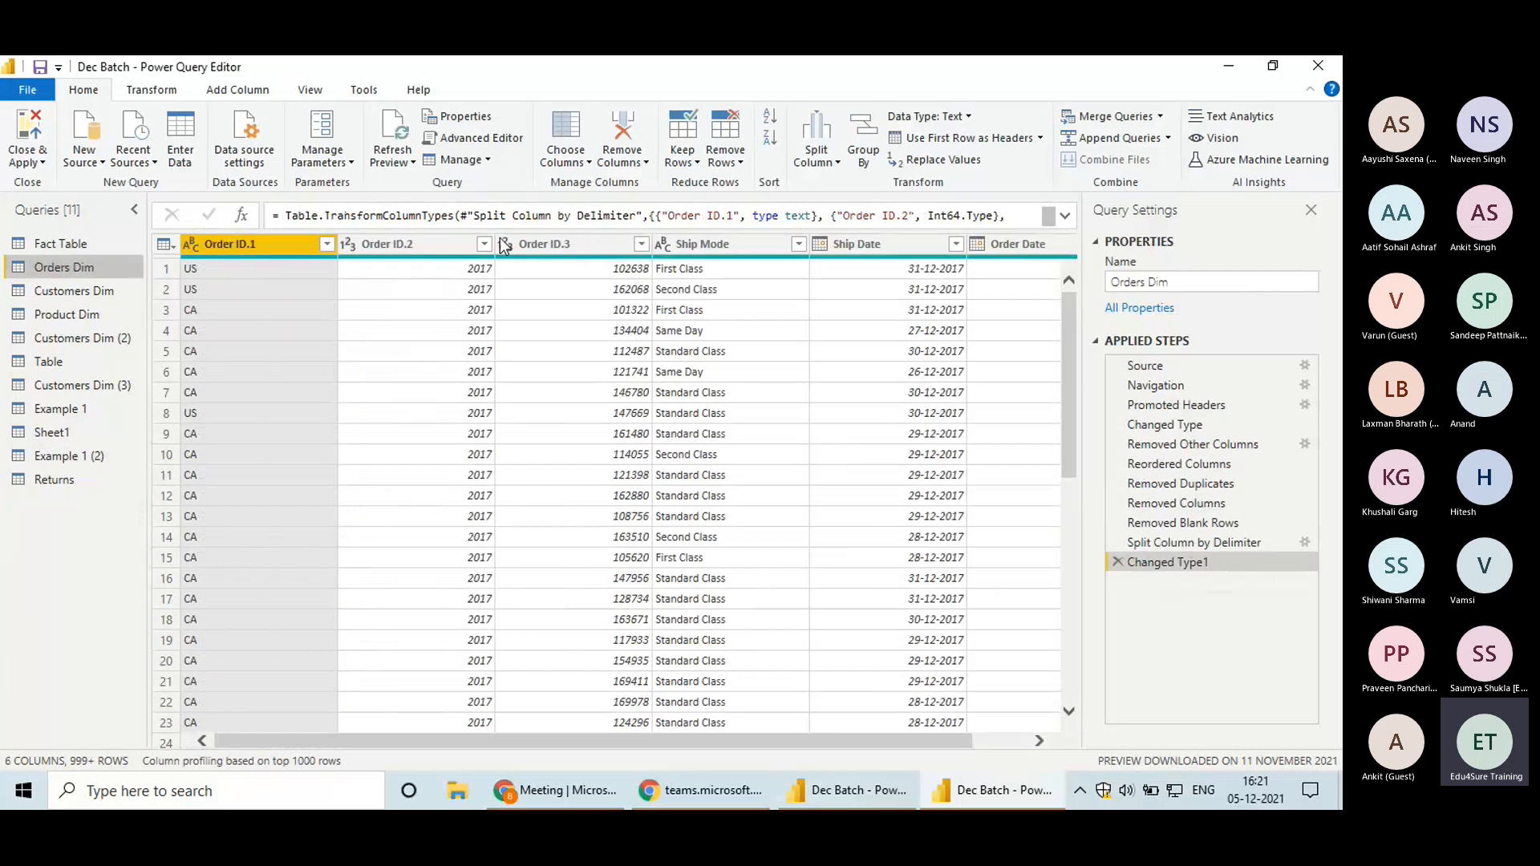
left_click_drag(520, 741, 862, 749)
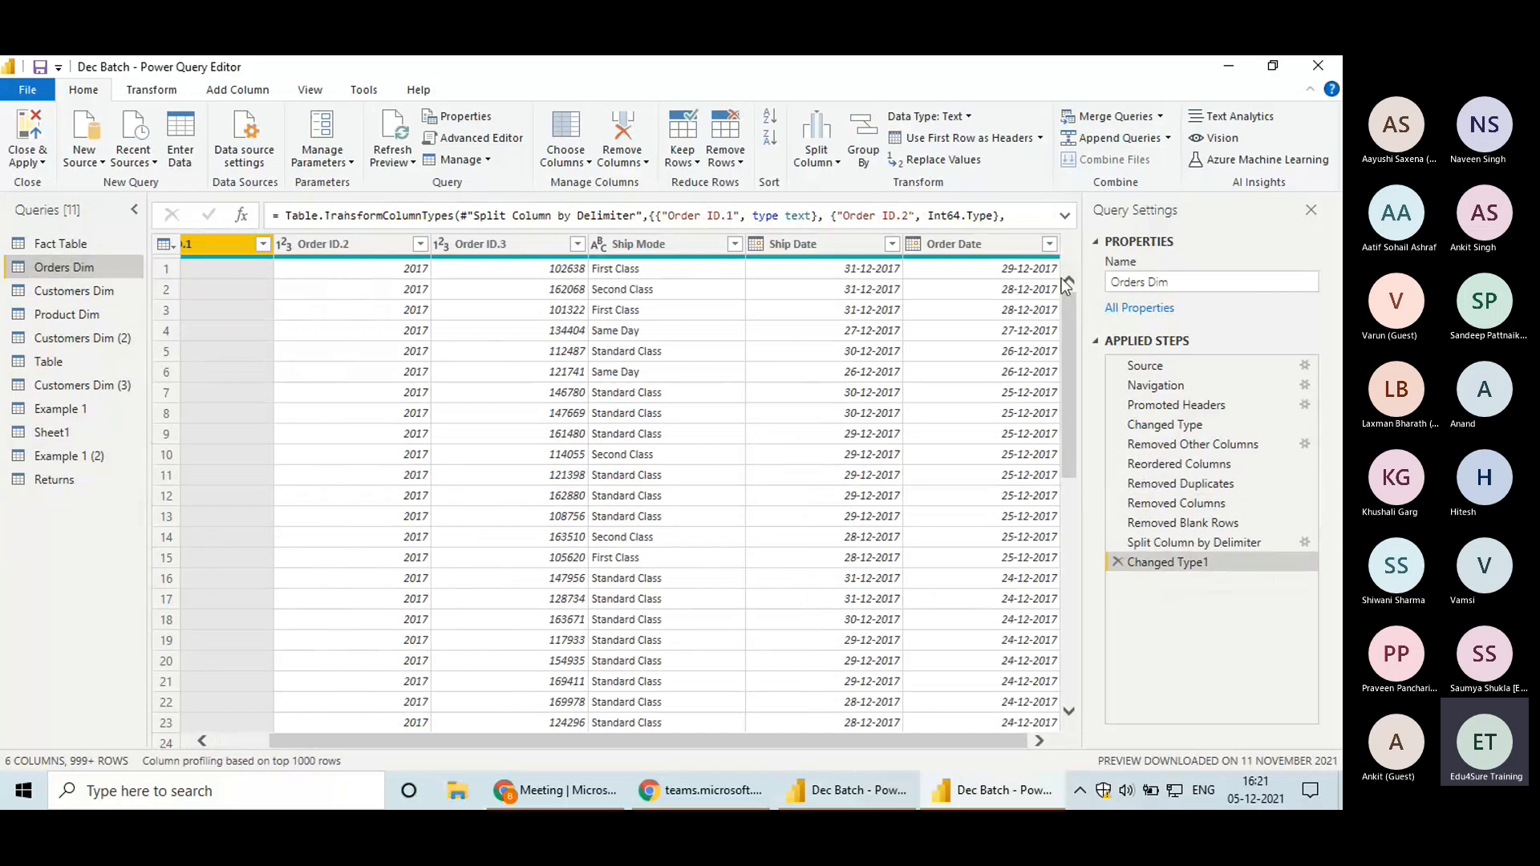
left_click(52, 480)
left_click(64, 267)
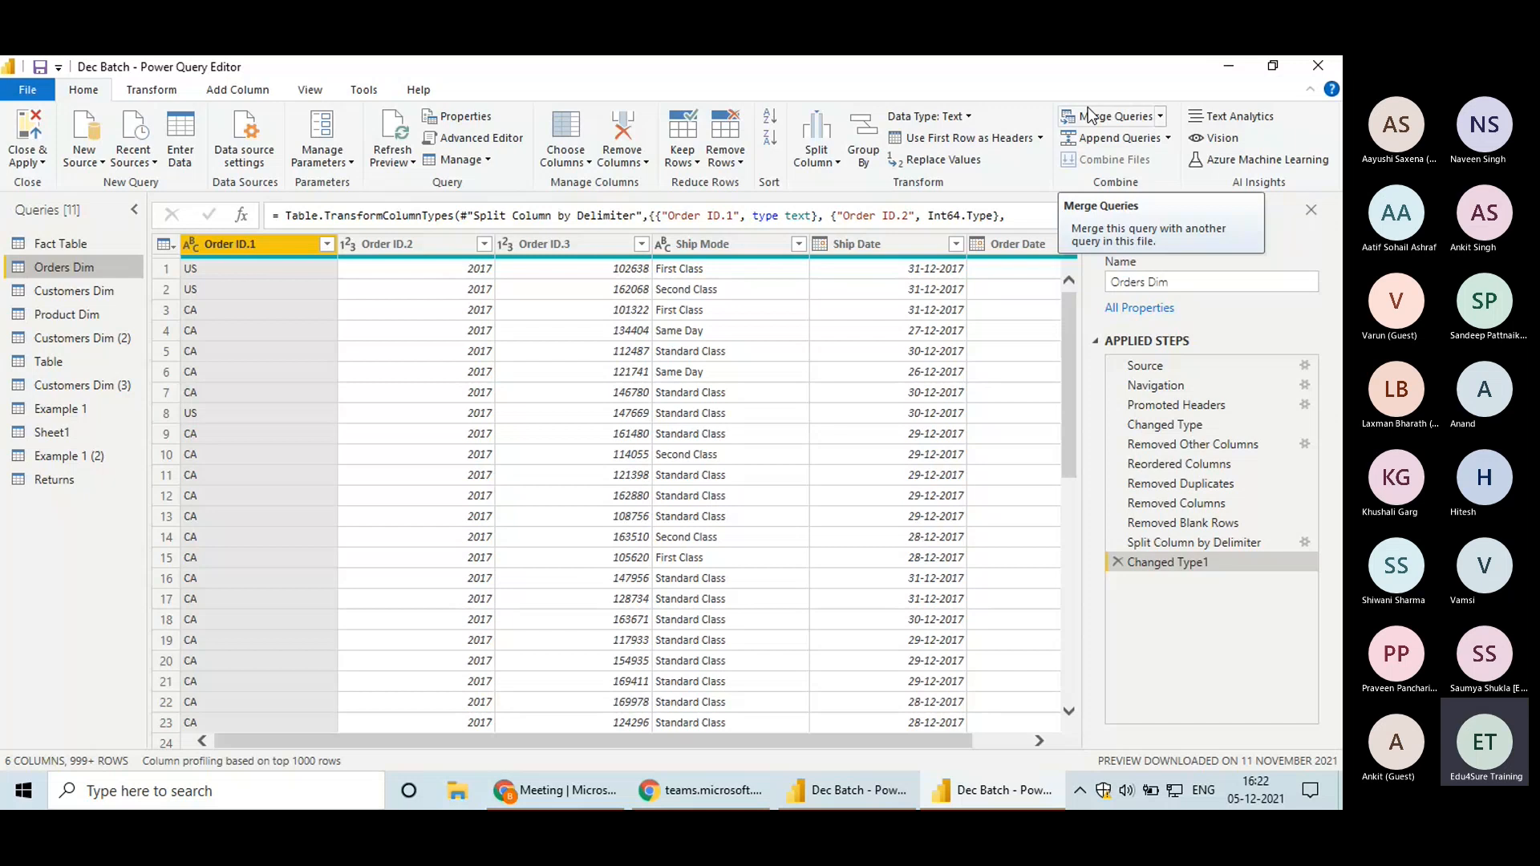
Close and apply the query changes, and load the 2018 sheet from the Super Store Data - Power BI Recorded Sessions workbook
left_click(27, 161)
left_click(50, 185)
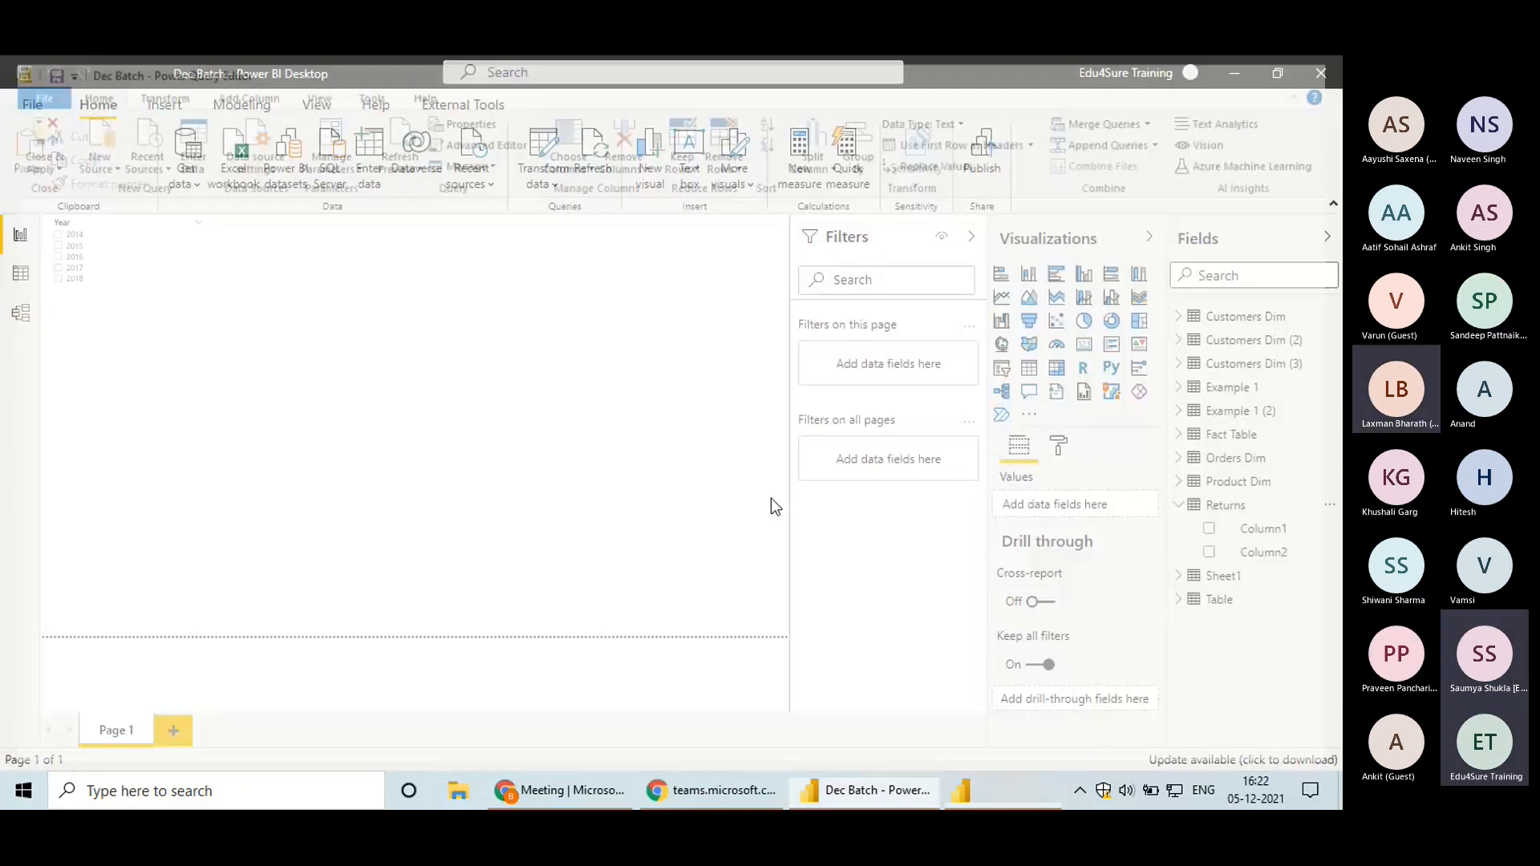
left_click(238, 184)
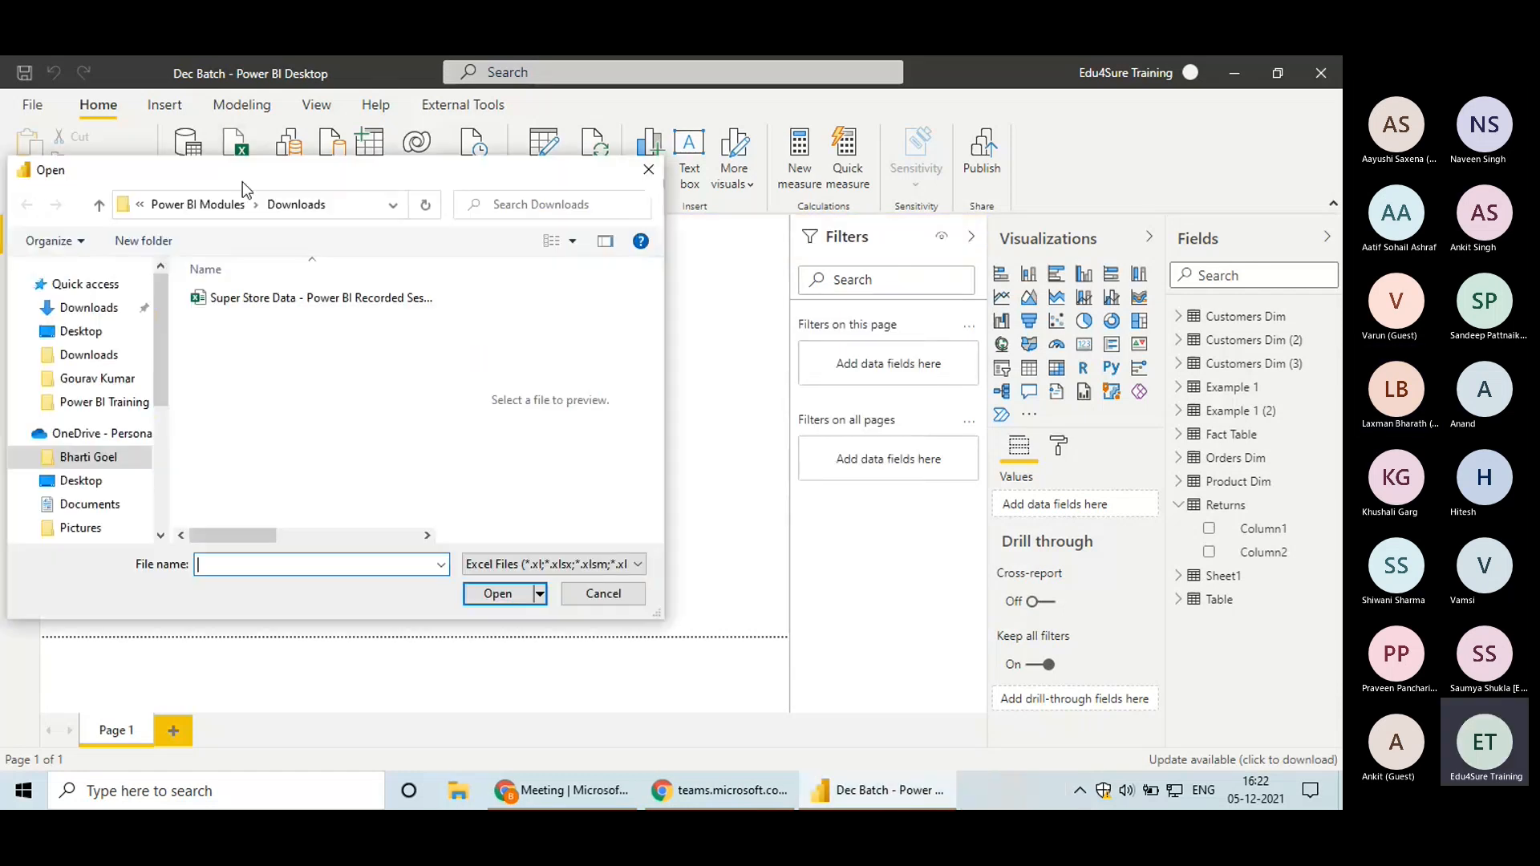
left_click(321, 298)
left_click(491, 596)
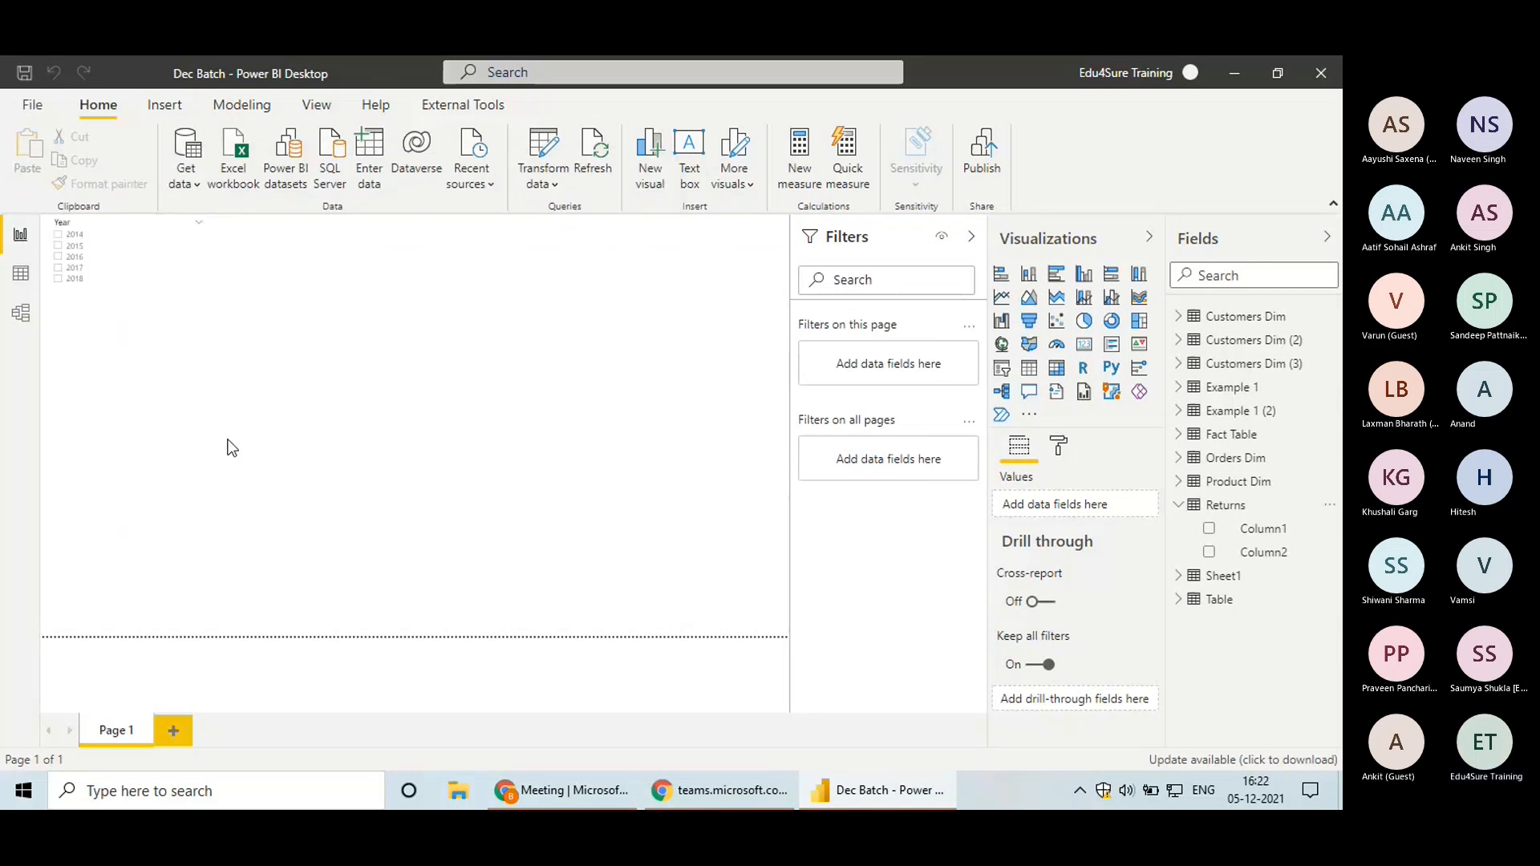
left_click(298, 232)
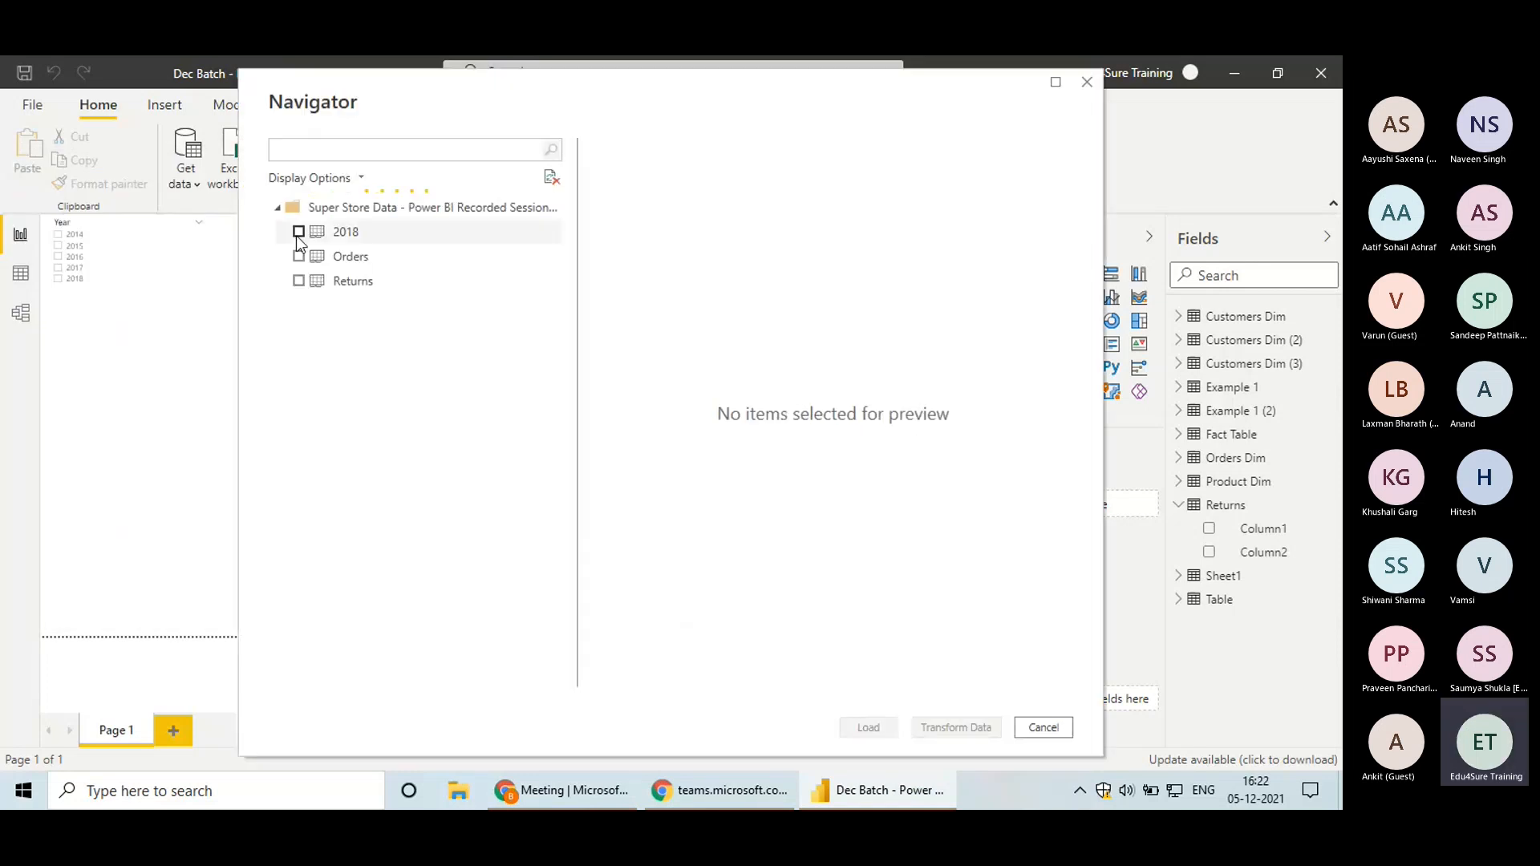
left_click(872, 727)
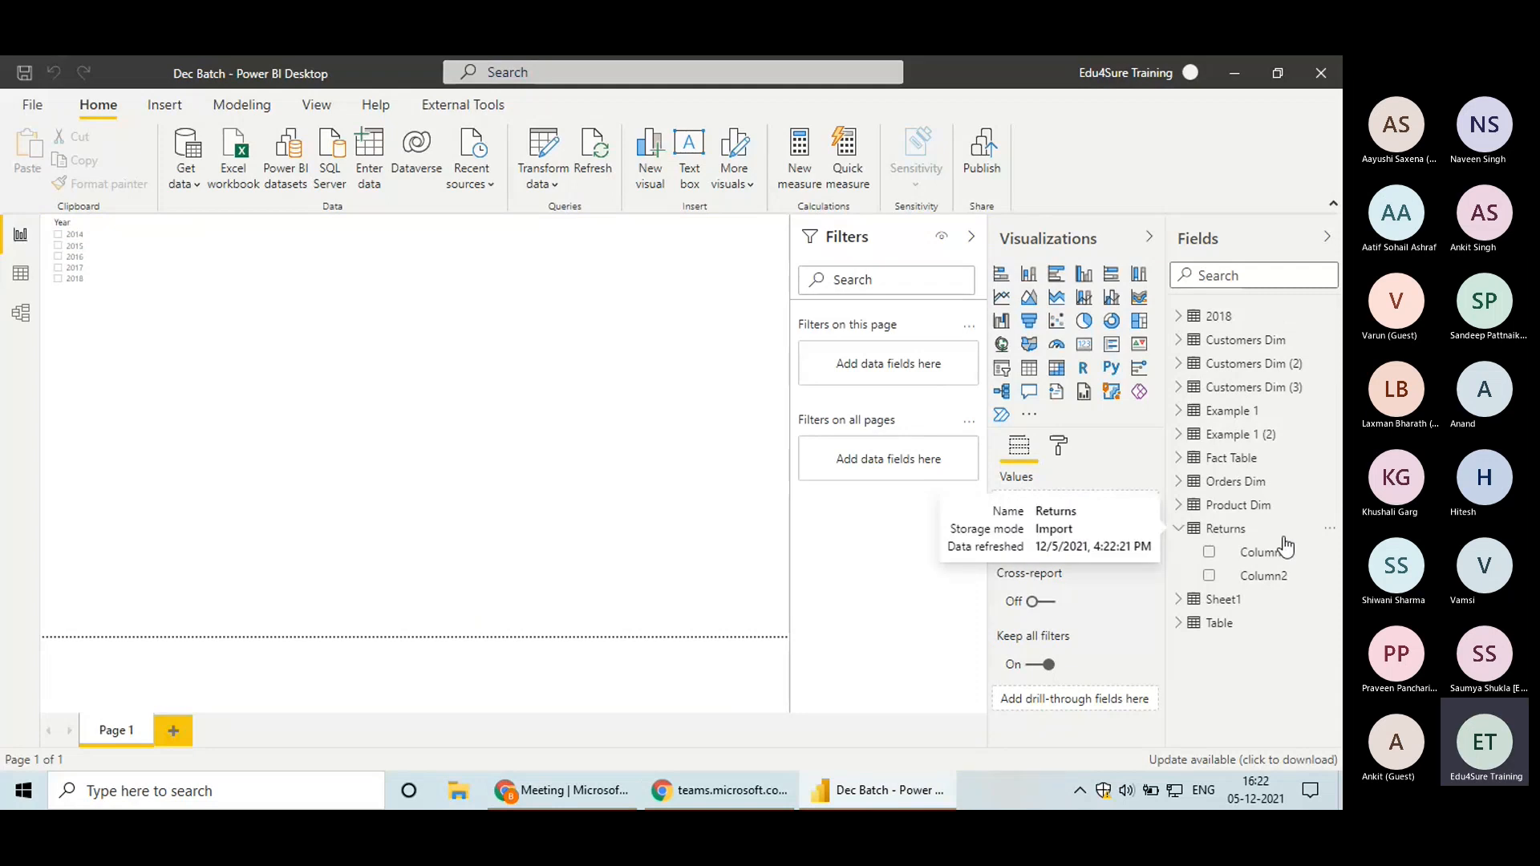
Examine the rows and columns of the 2018 table in Data view
left_click(20, 273)
left_click(1221, 315)
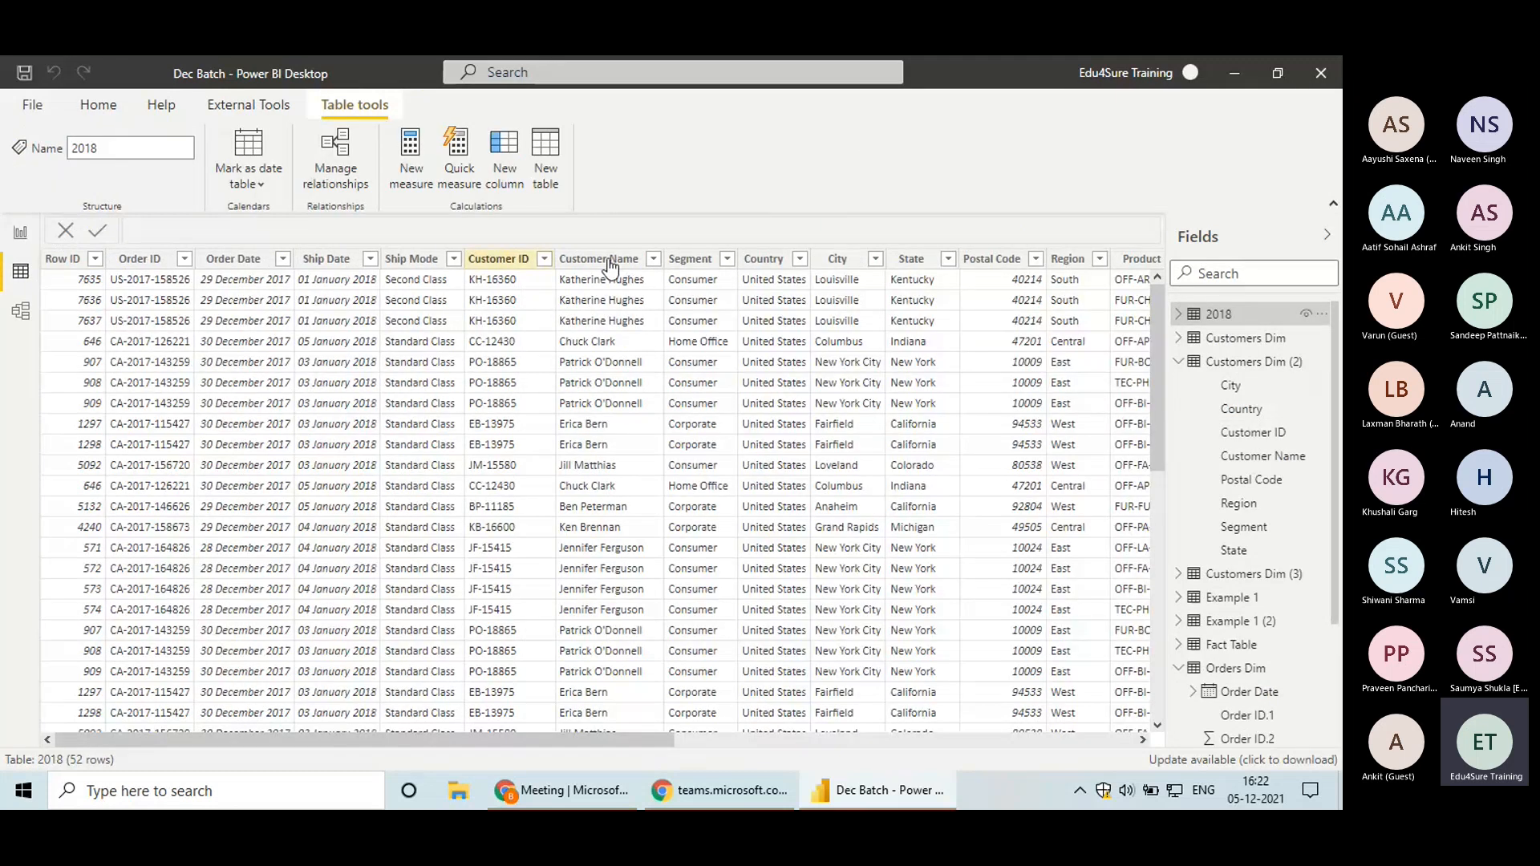
left_click_drag(385, 739, 264, 754)
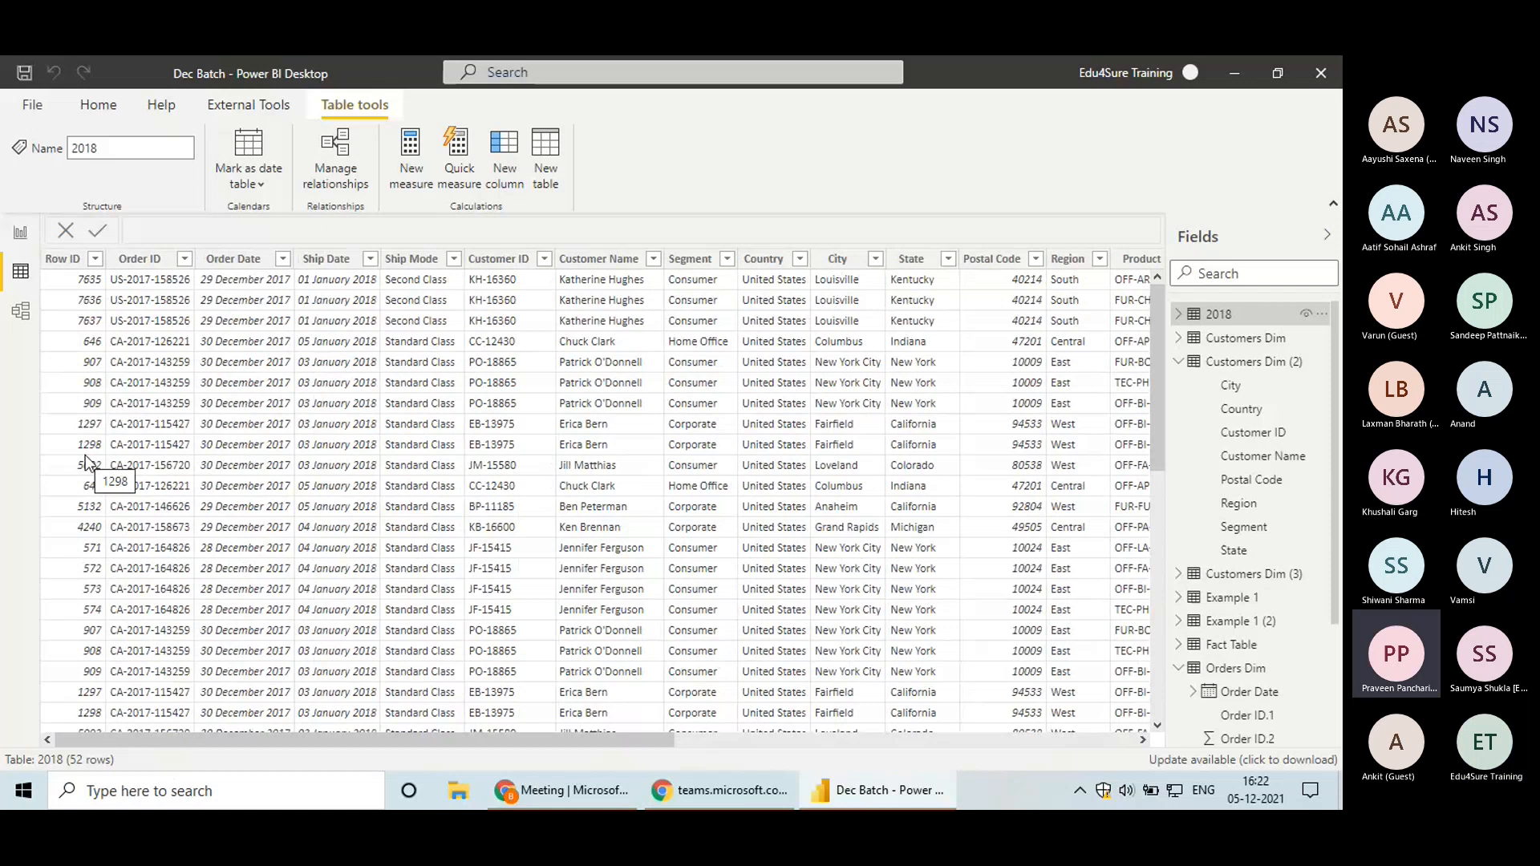
Open the 2018 query for editing in Power Query, dismiss the preview notice and remove the Row ID column
right_click(1247, 317)
left_click(1109, 426)
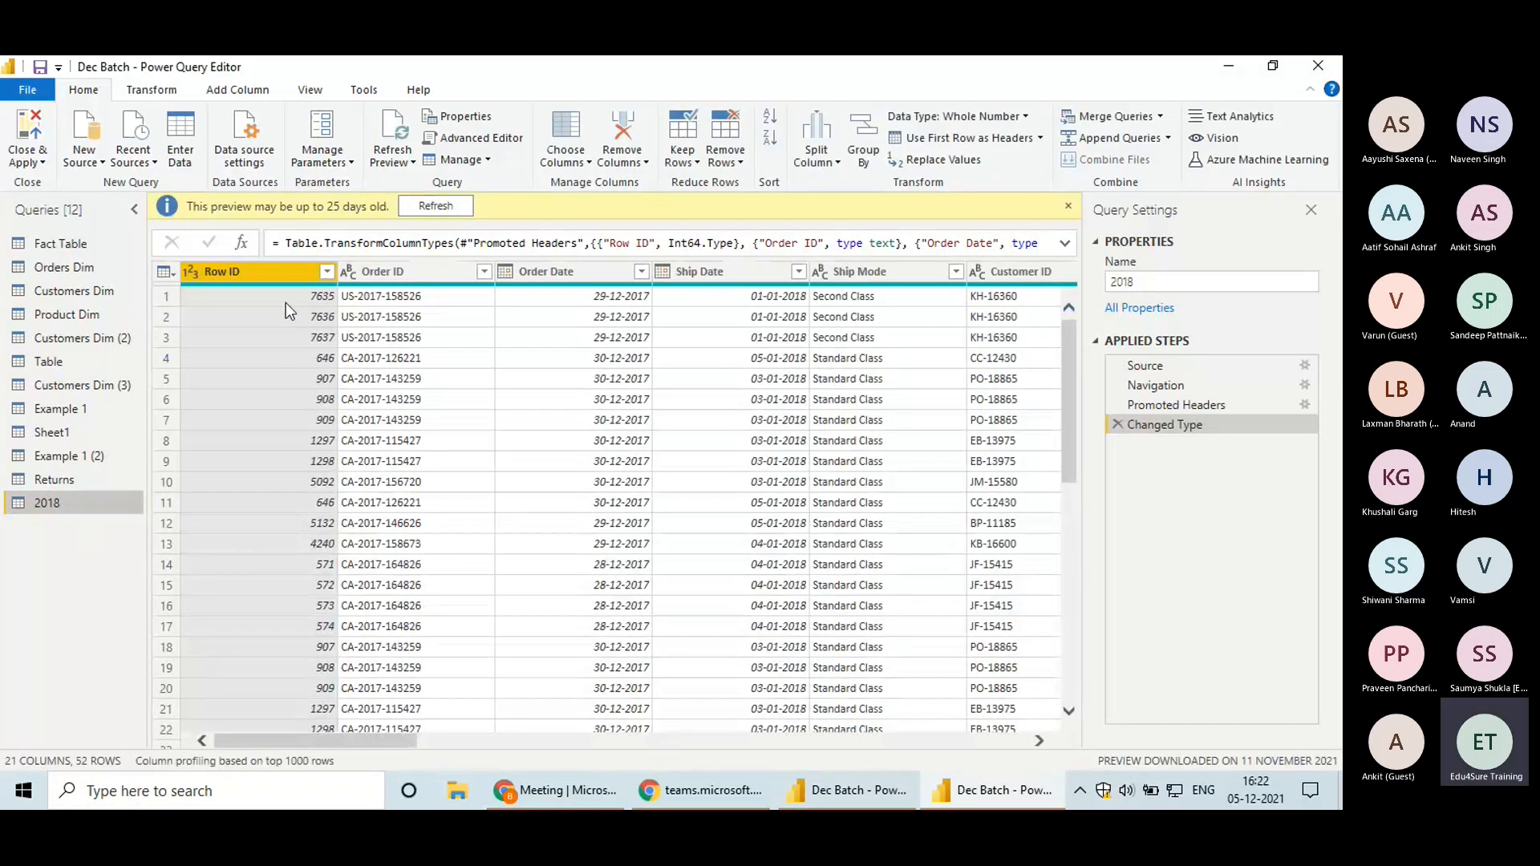
left_click(1068, 206)
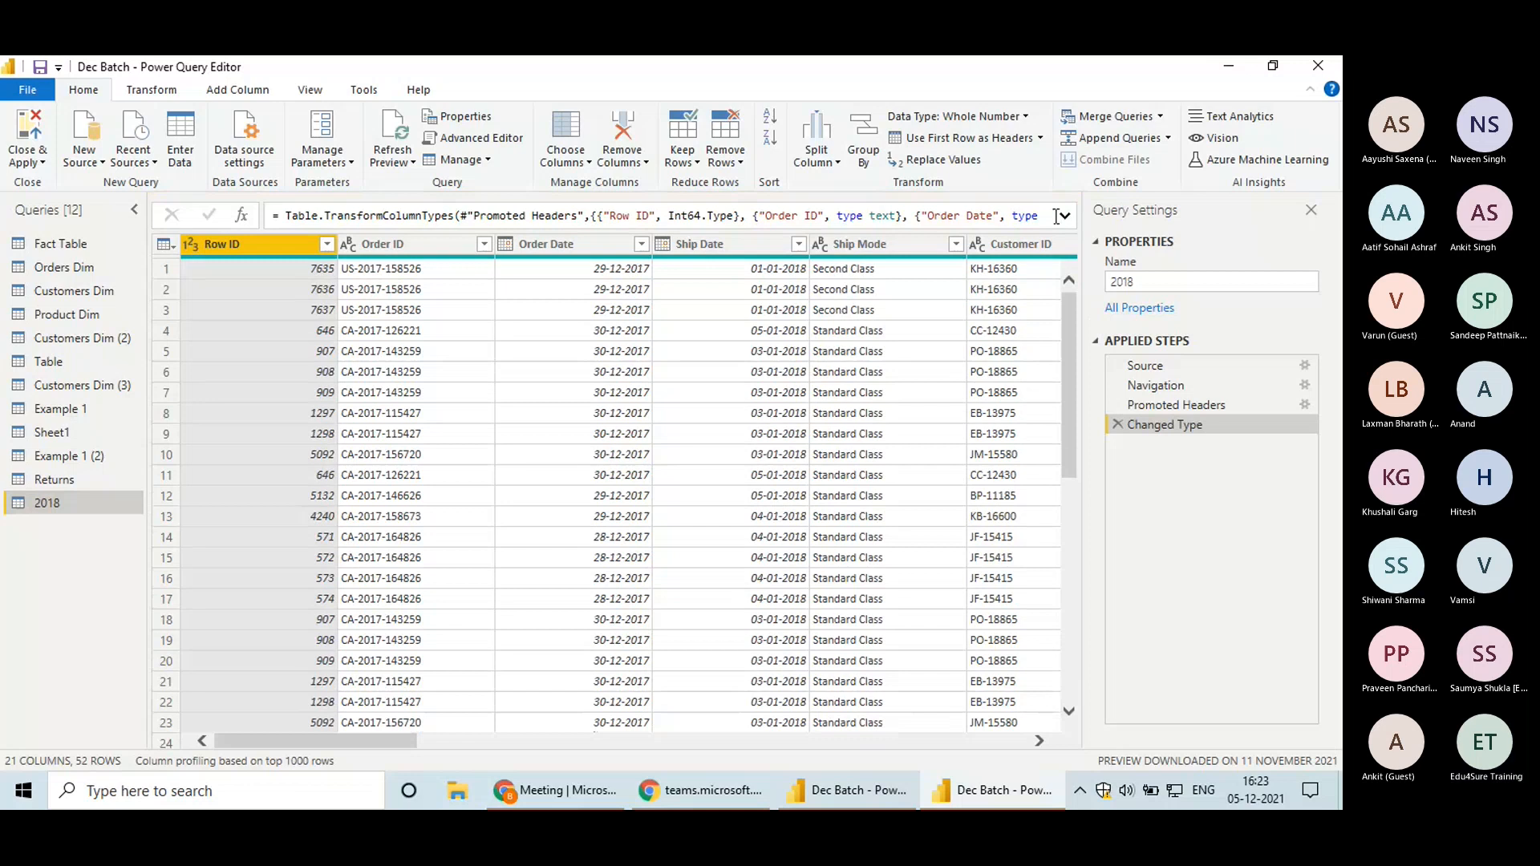
right_click(247, 243)
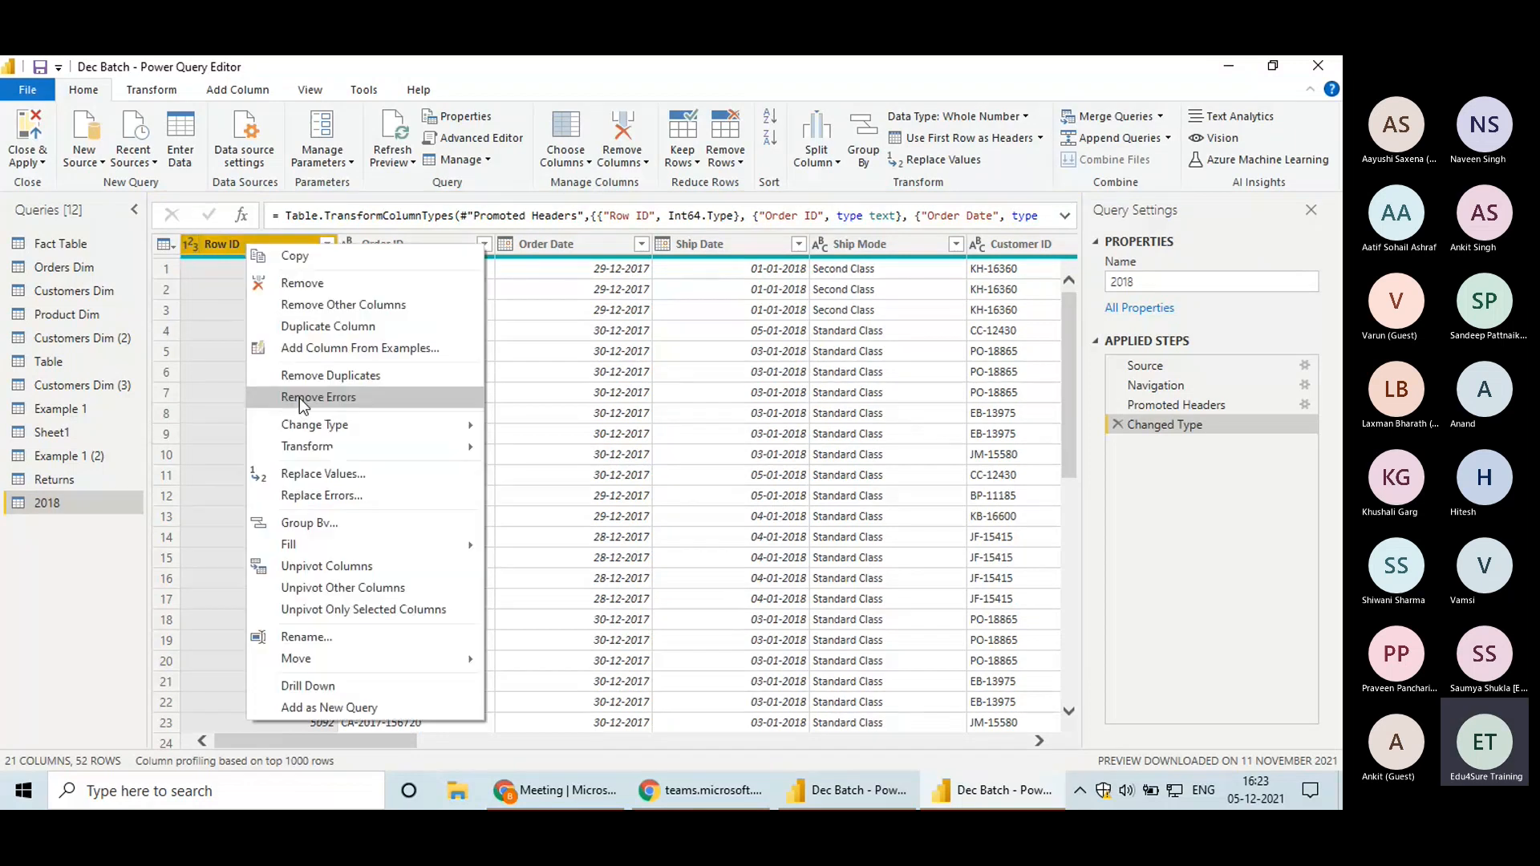
left_click(325, 285)
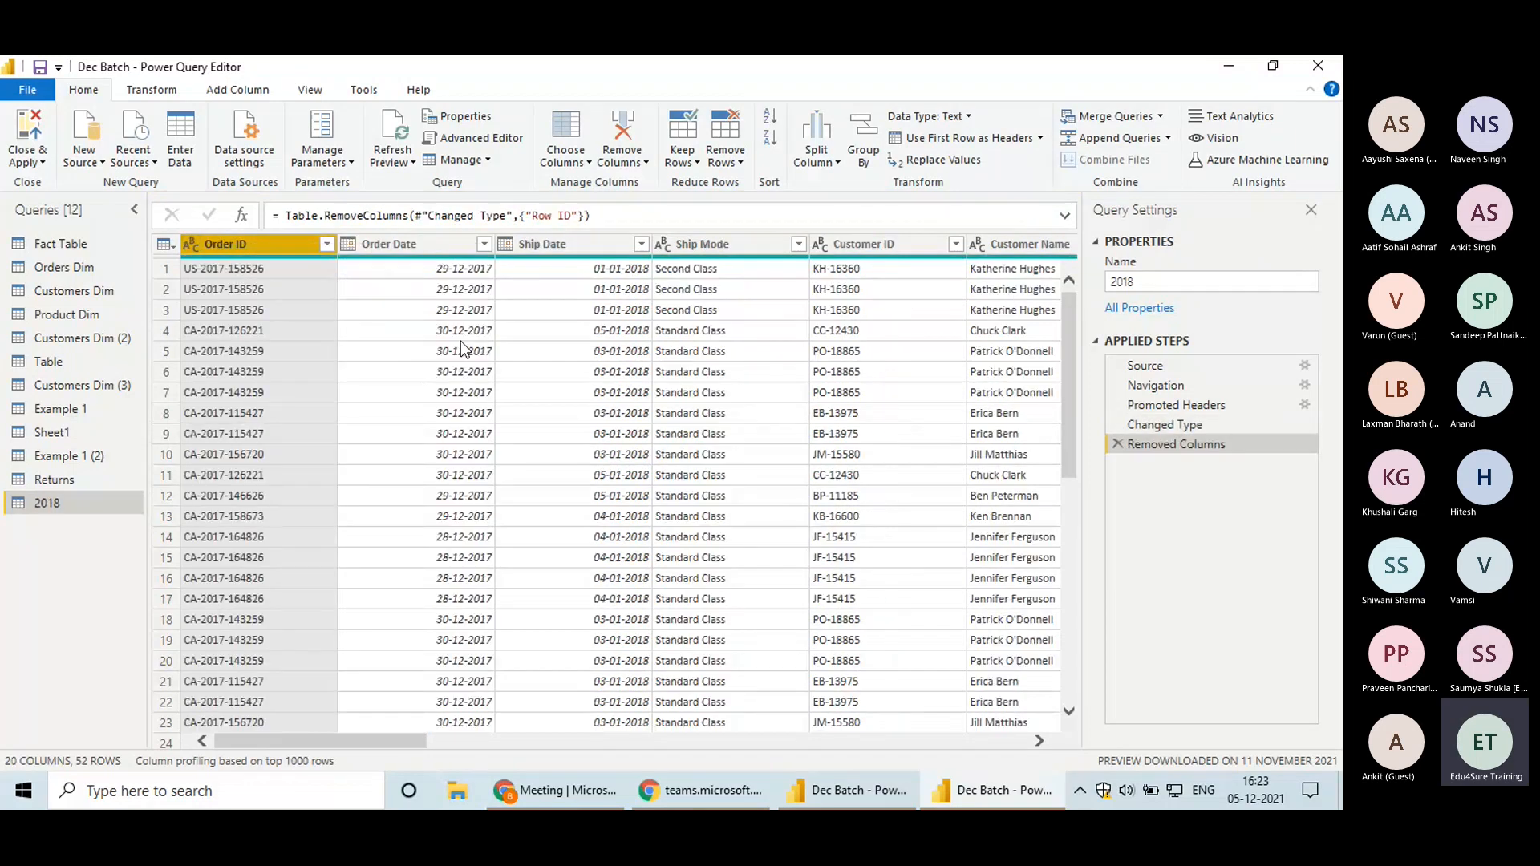
Remove the Order Date, Ship Date and Ship Mode columns from the 2018 query, keeping Customer ID
left_click(417, 244)
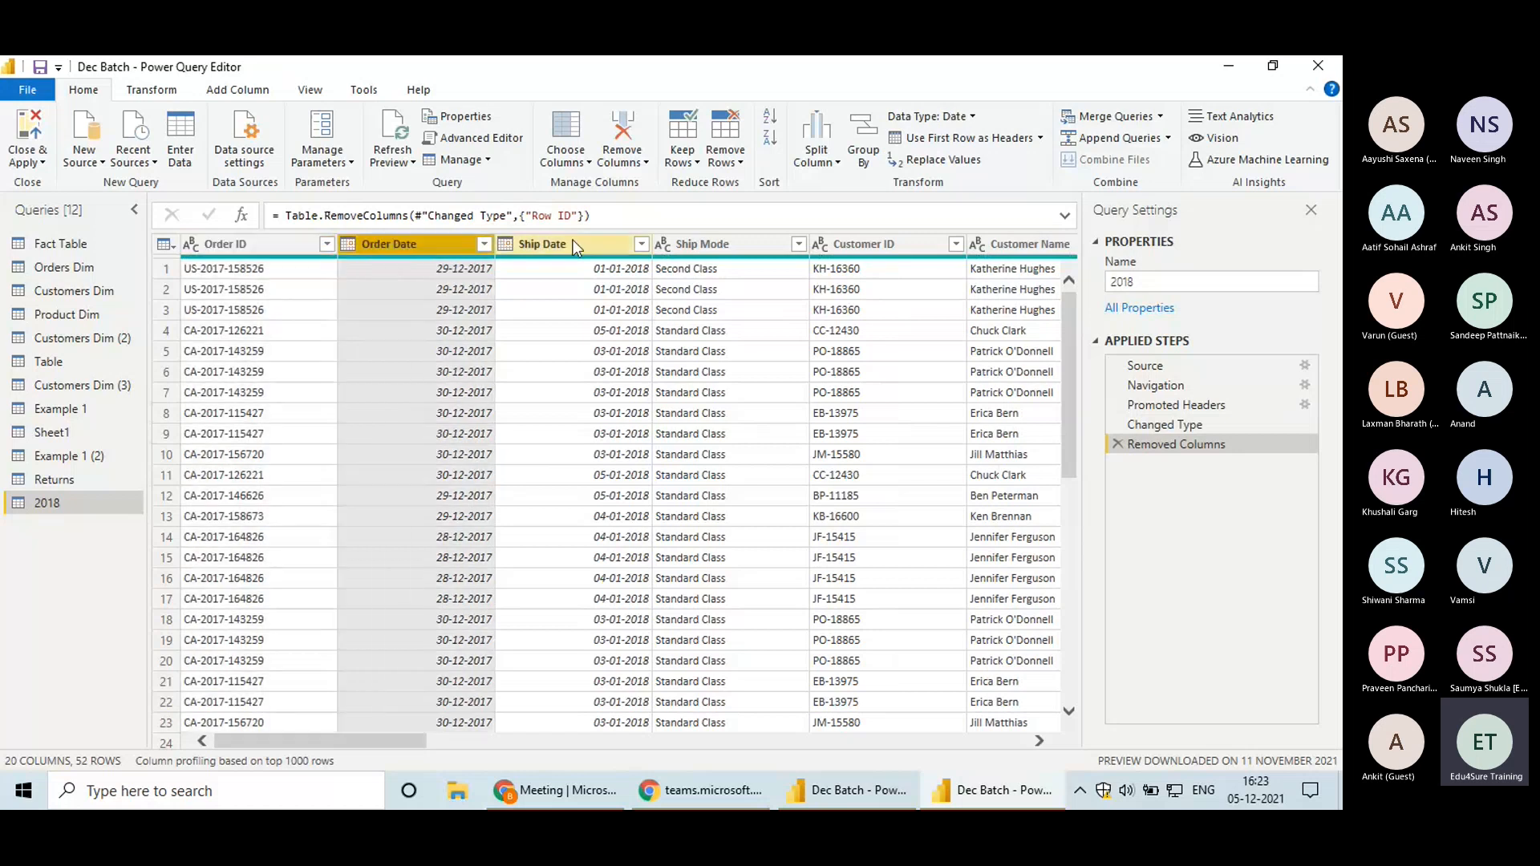
left_click(572, 242, "shift")
left_click(728, 244, "shift")
left_click(884, 243, "shift")
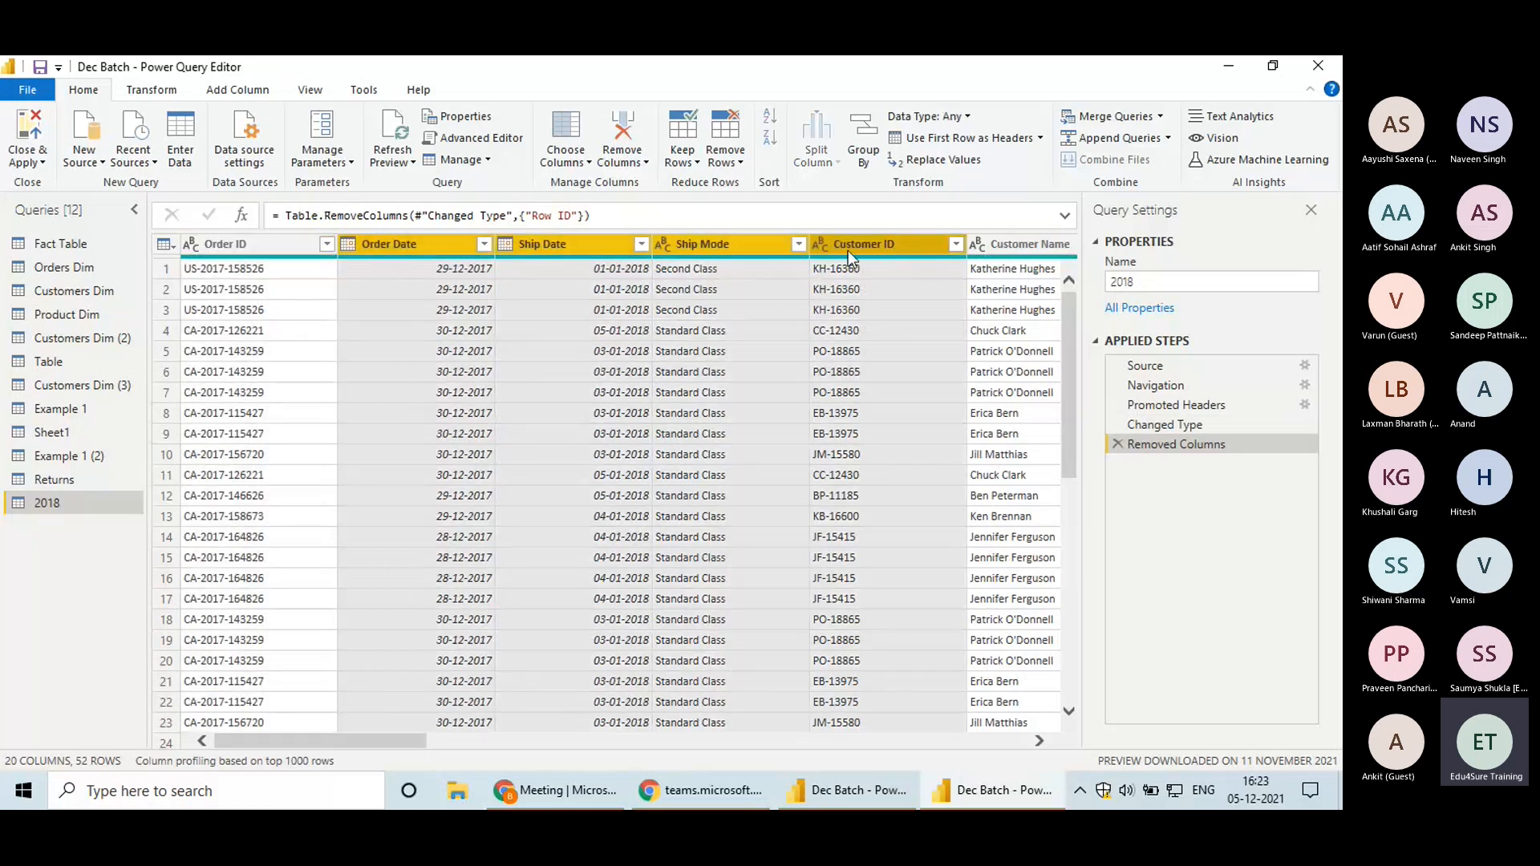
left_click(709, 244)
left_click(552, 240, "shift")
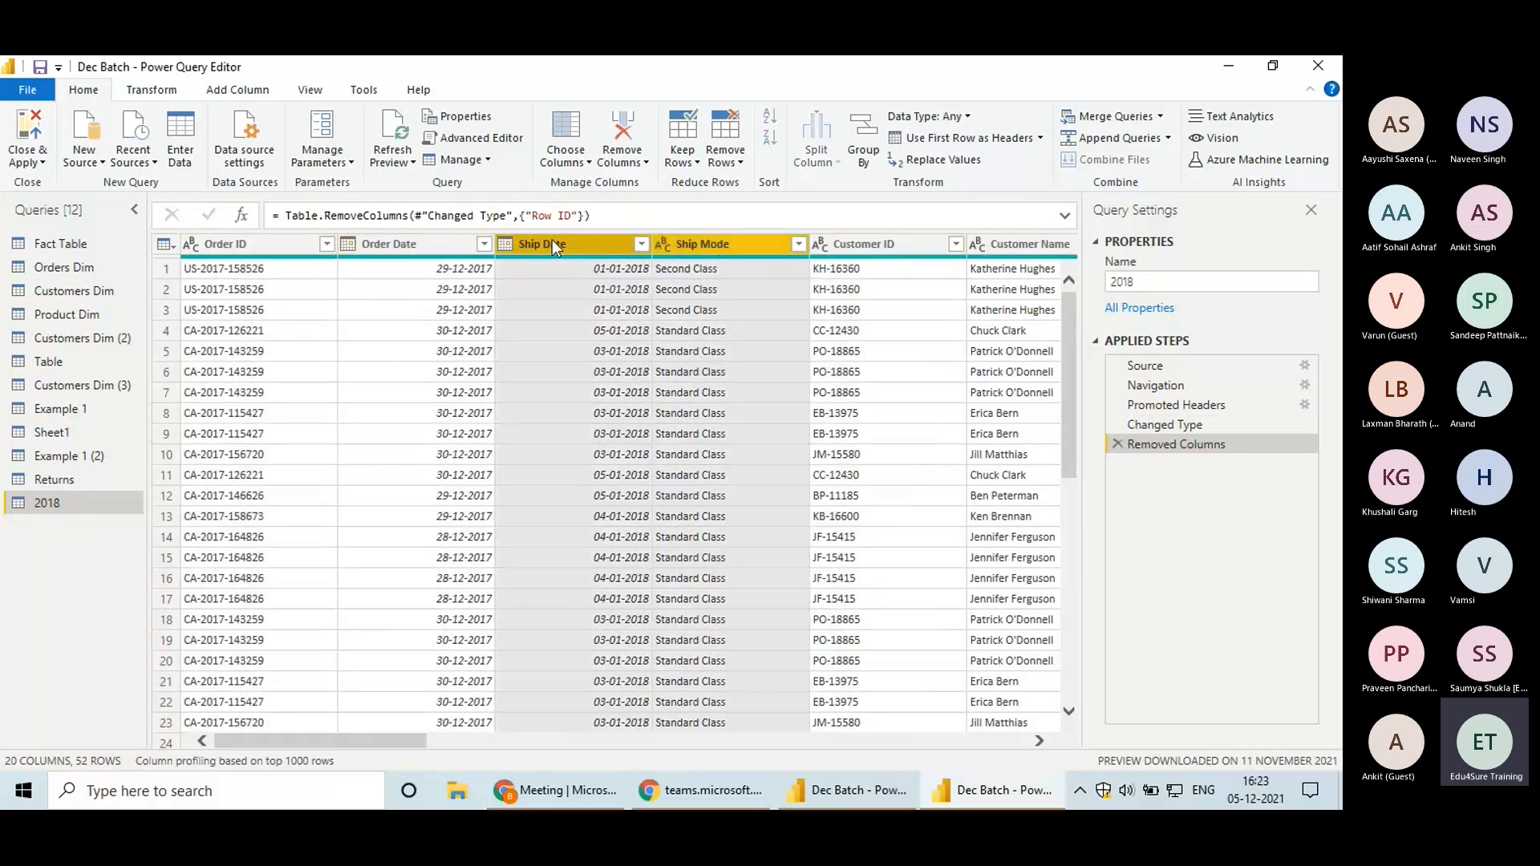
left_click(411, 243, "shift")
right_click(411, 248)
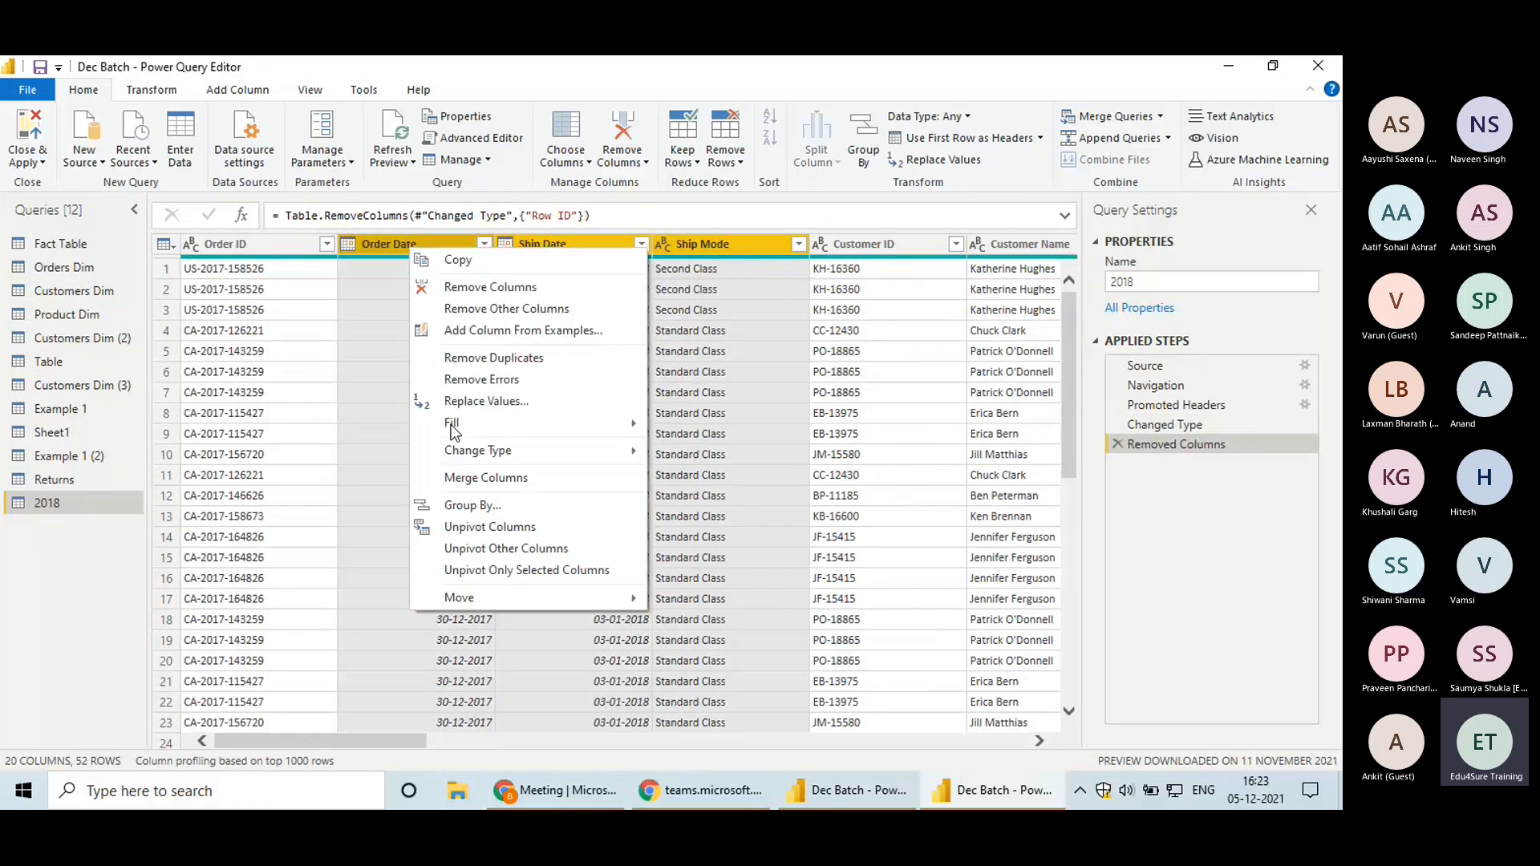
left_click(482, 287)
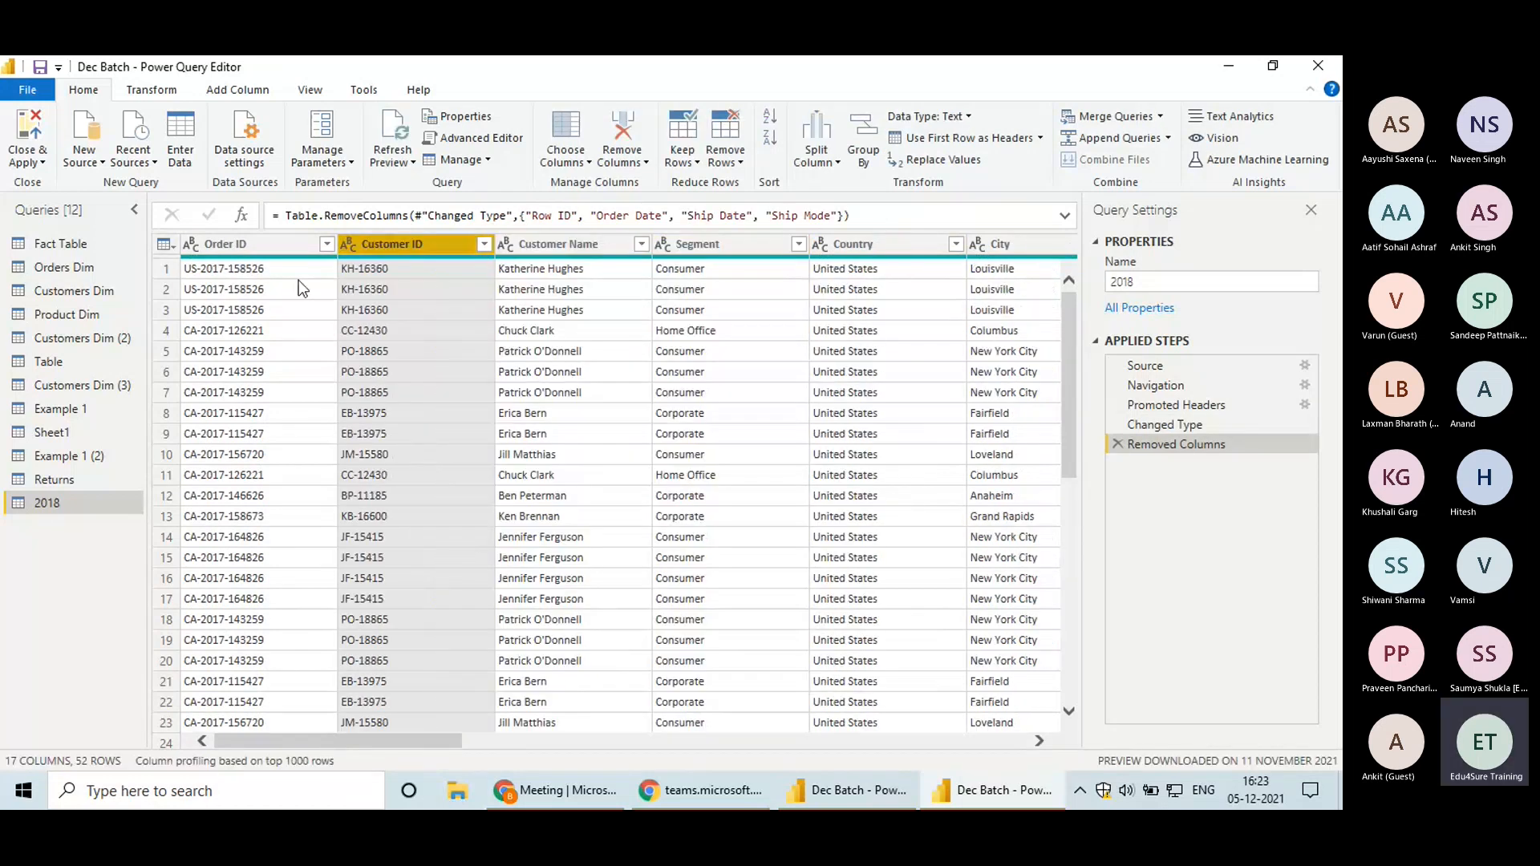
Remove the Customer Name, Segment, Country and City columns from the 2018 query
left_click(583, 248)
left_click(1014, 247, "shift")
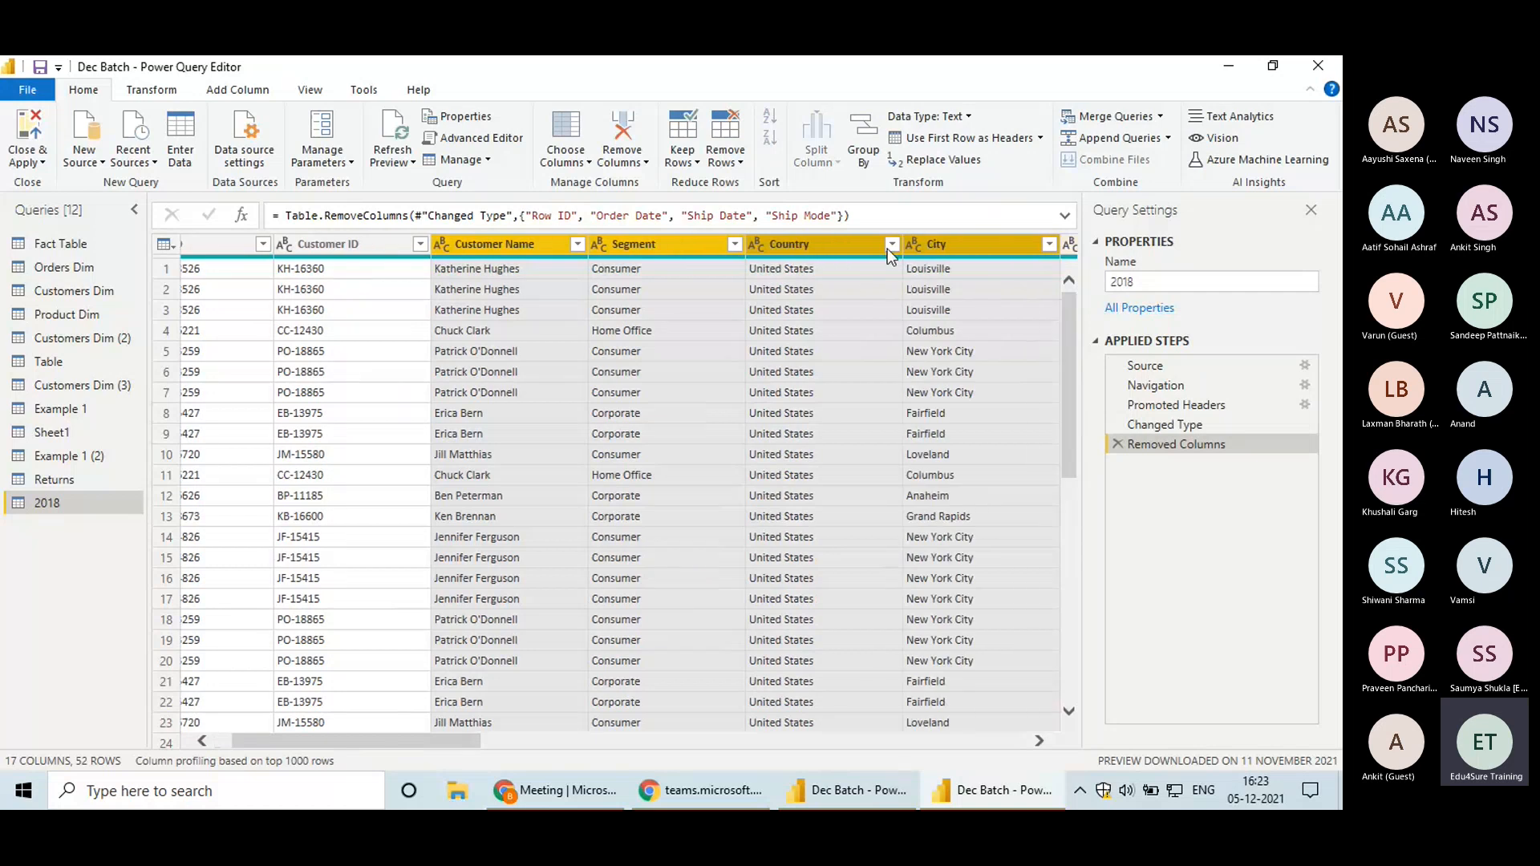
right_click(887, 249)
left_click(961, 287)
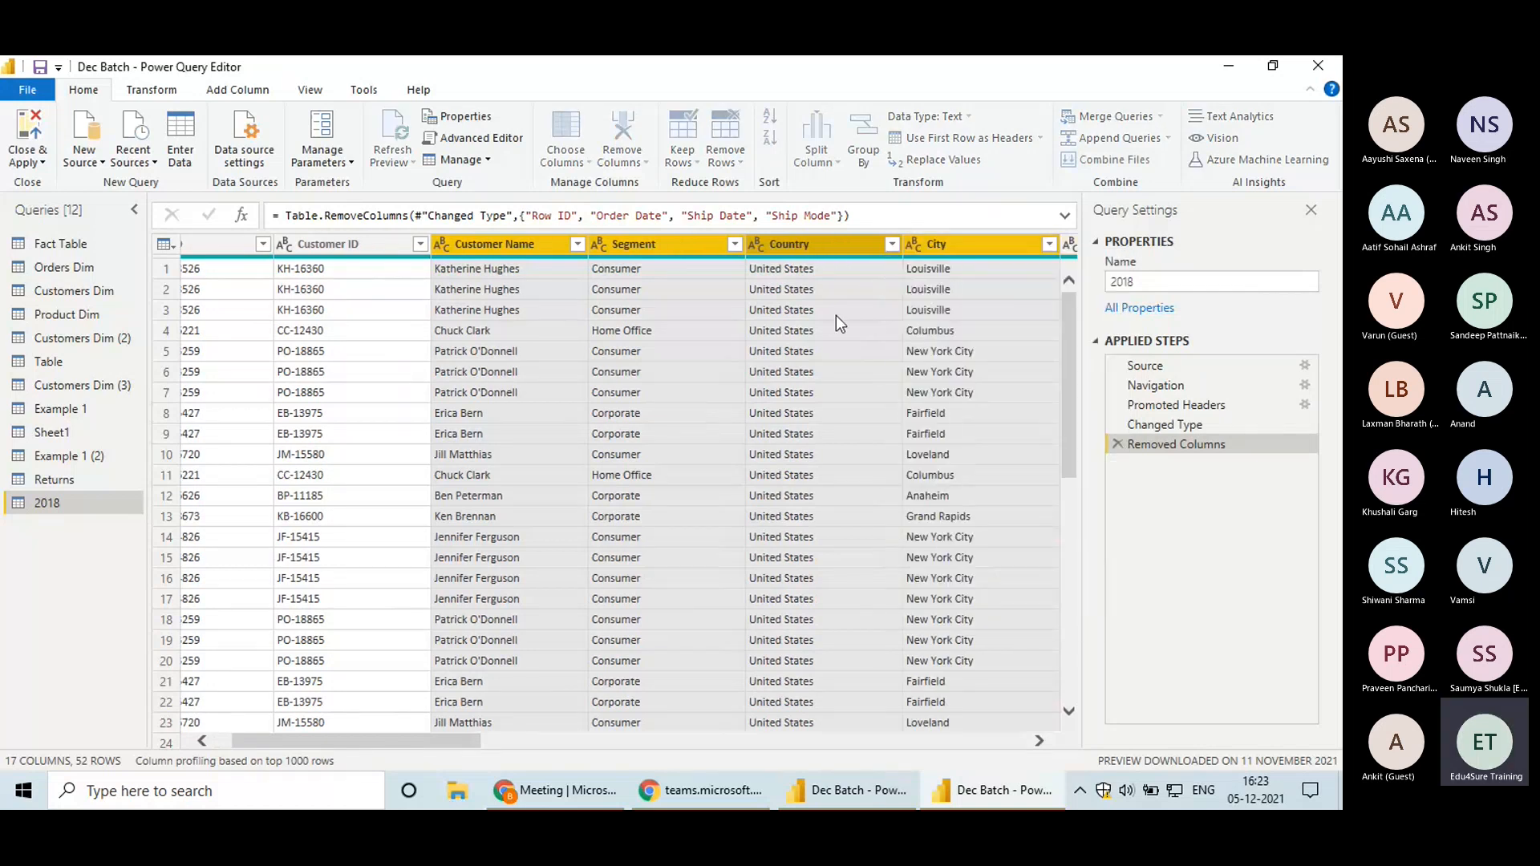
Remove the State, Postal Code and Region columns from the 2018 query
left_click(802, 244)
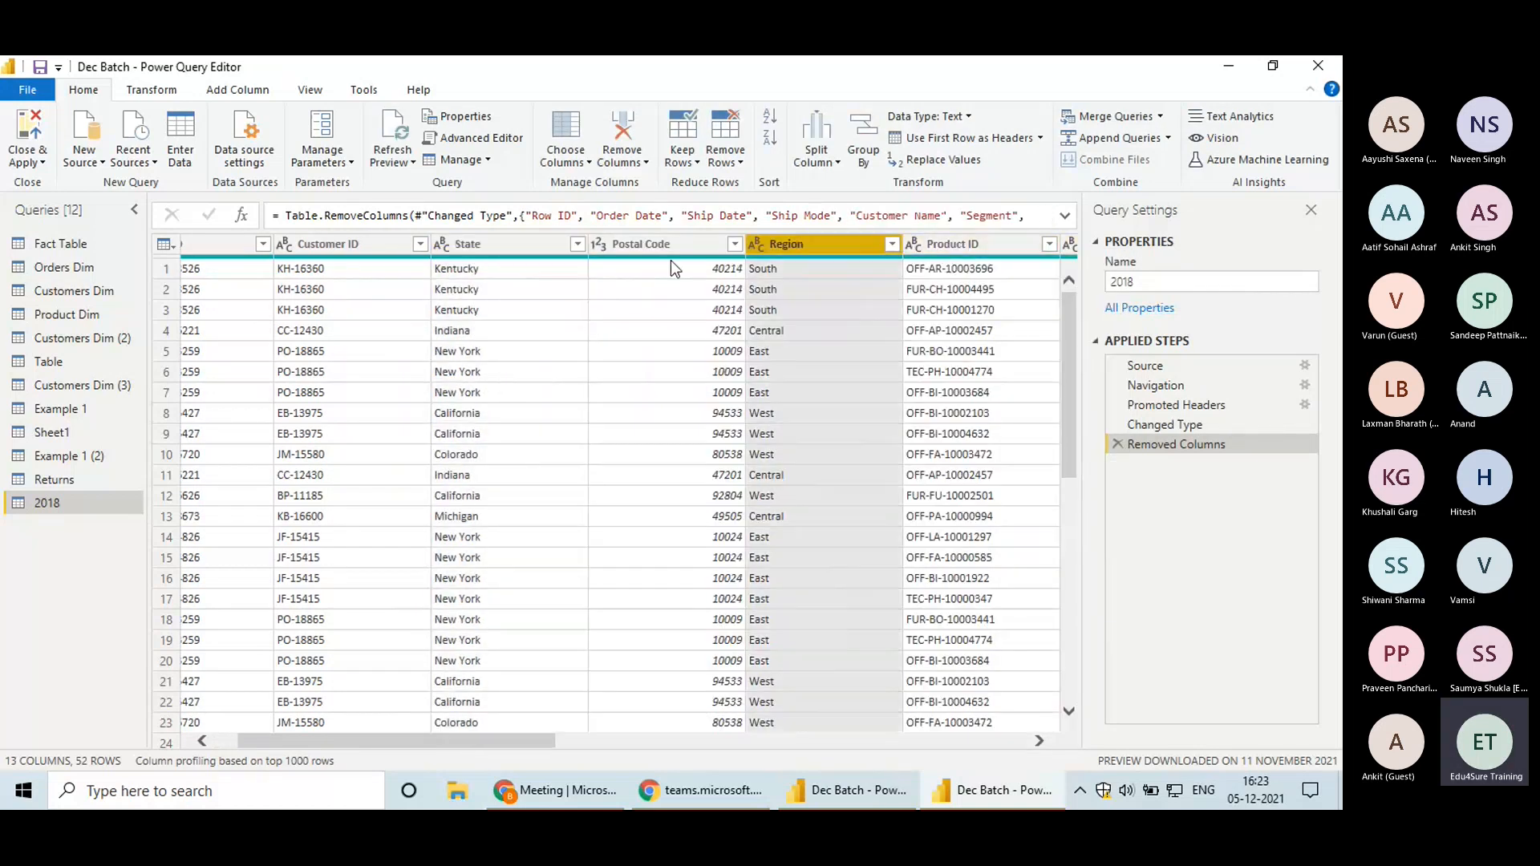
left_click(657, 244, "ctrl")
left_click(499, 244, "ctrl")
right_click(499, 244)
left_click(534, 280)
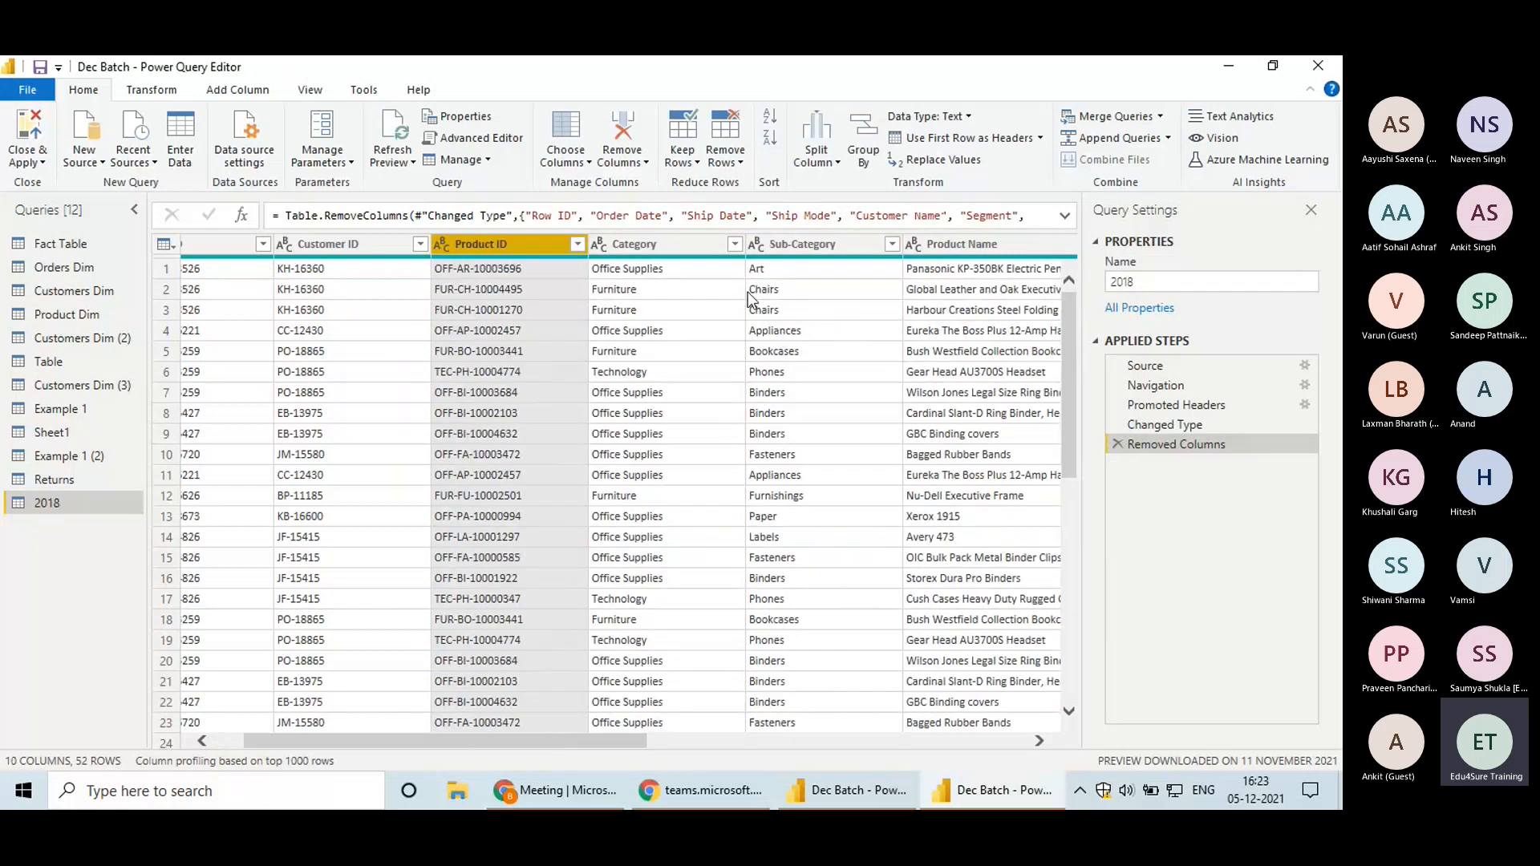
Remove the Category, Sub-Category and Product Name columns from the 2018 query, keeping Product ID
left_click(691, 248)
left_click(871, 250, "ctrl")
left_click(926, 250, "ctrl")
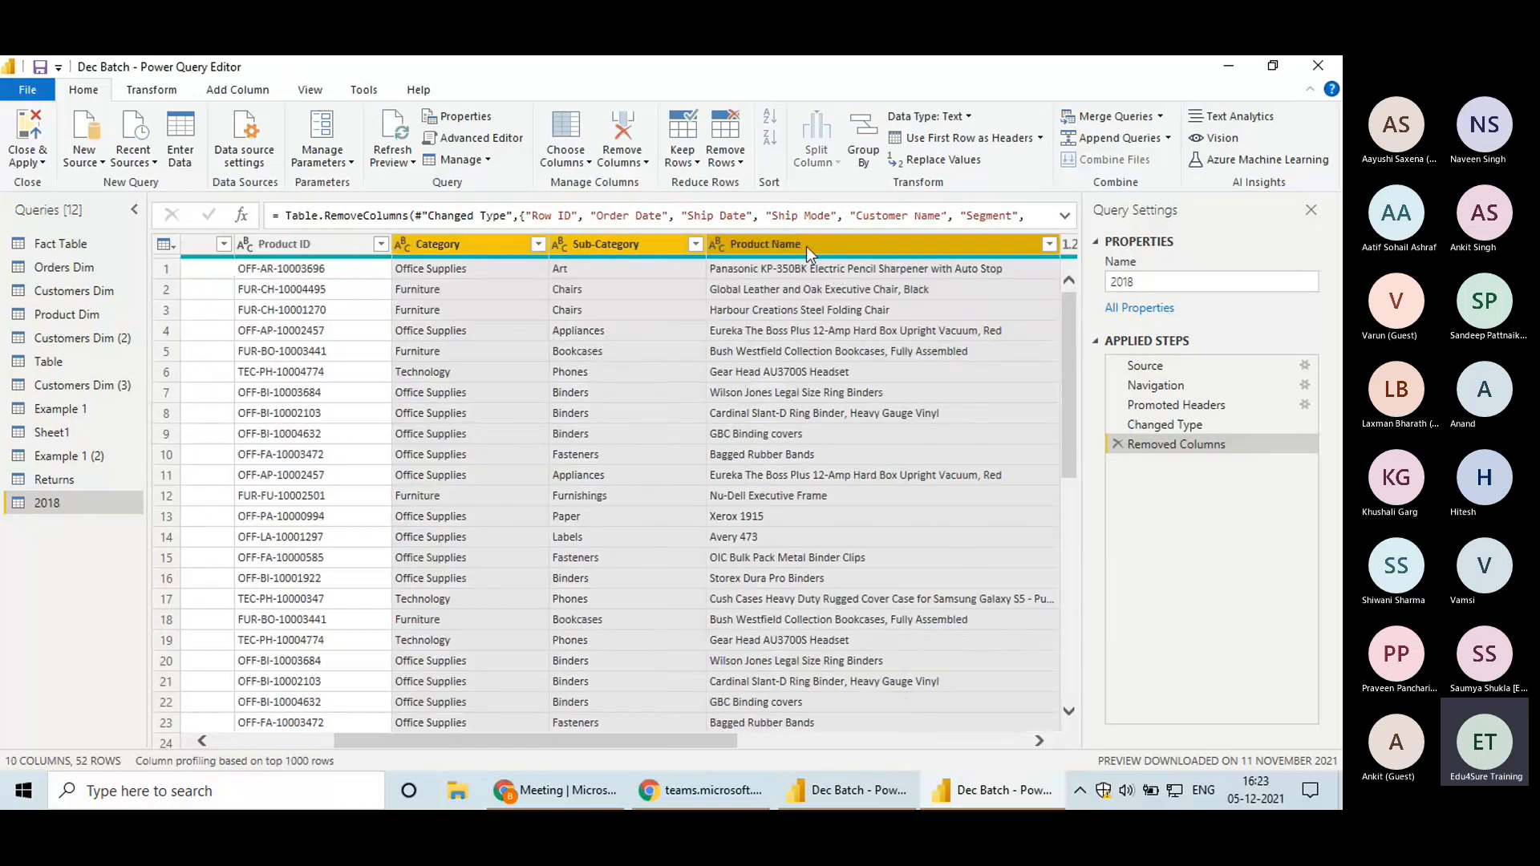
right_click(805, 245)
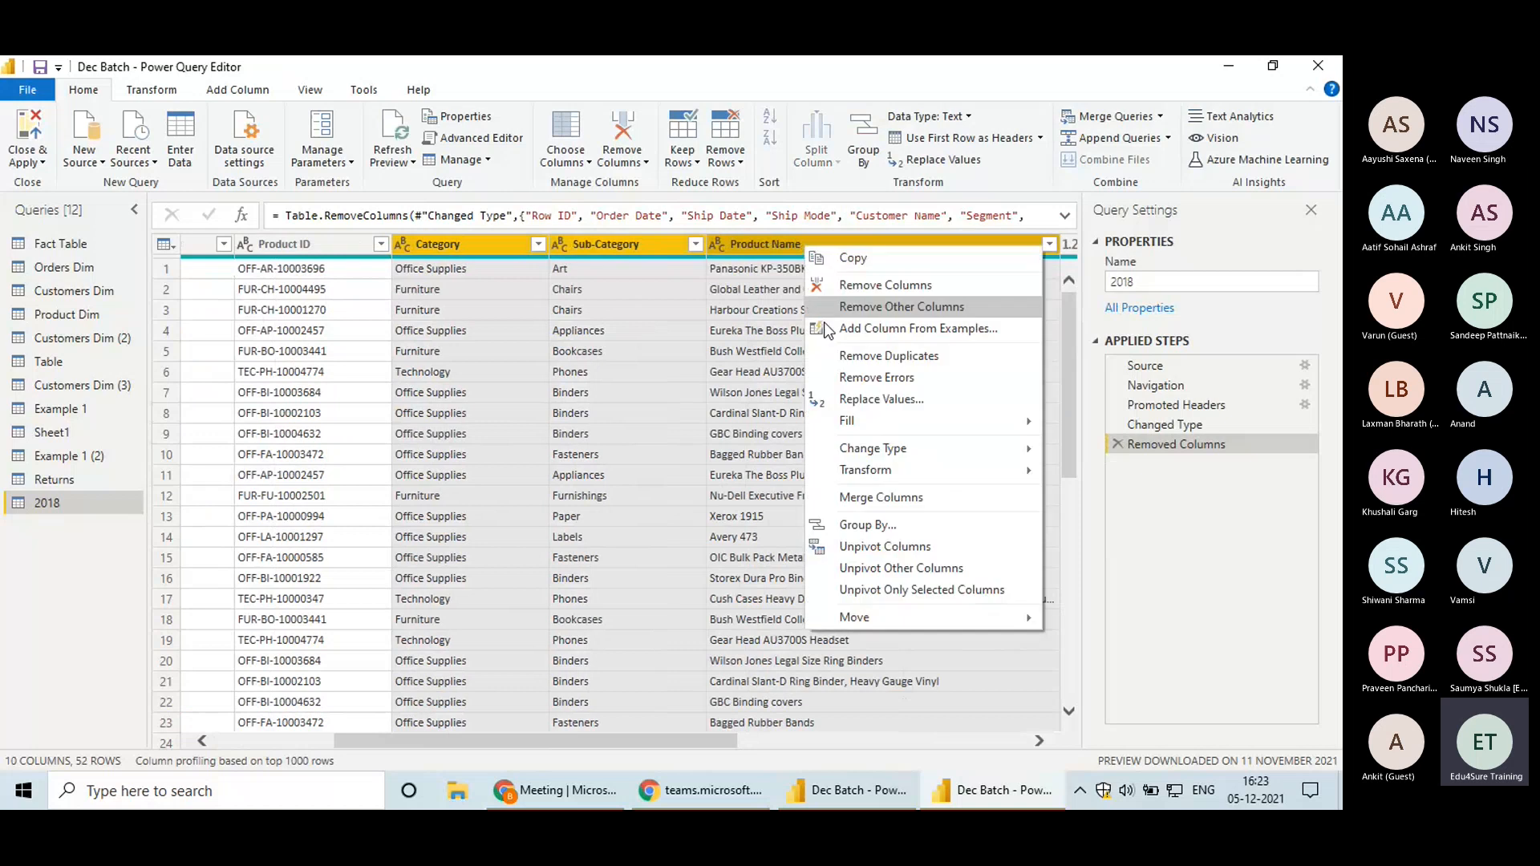
left_click(876, 287)
Remove the Quantity column from the 2018 query and display the Fact Table query
left_click(694, 246)
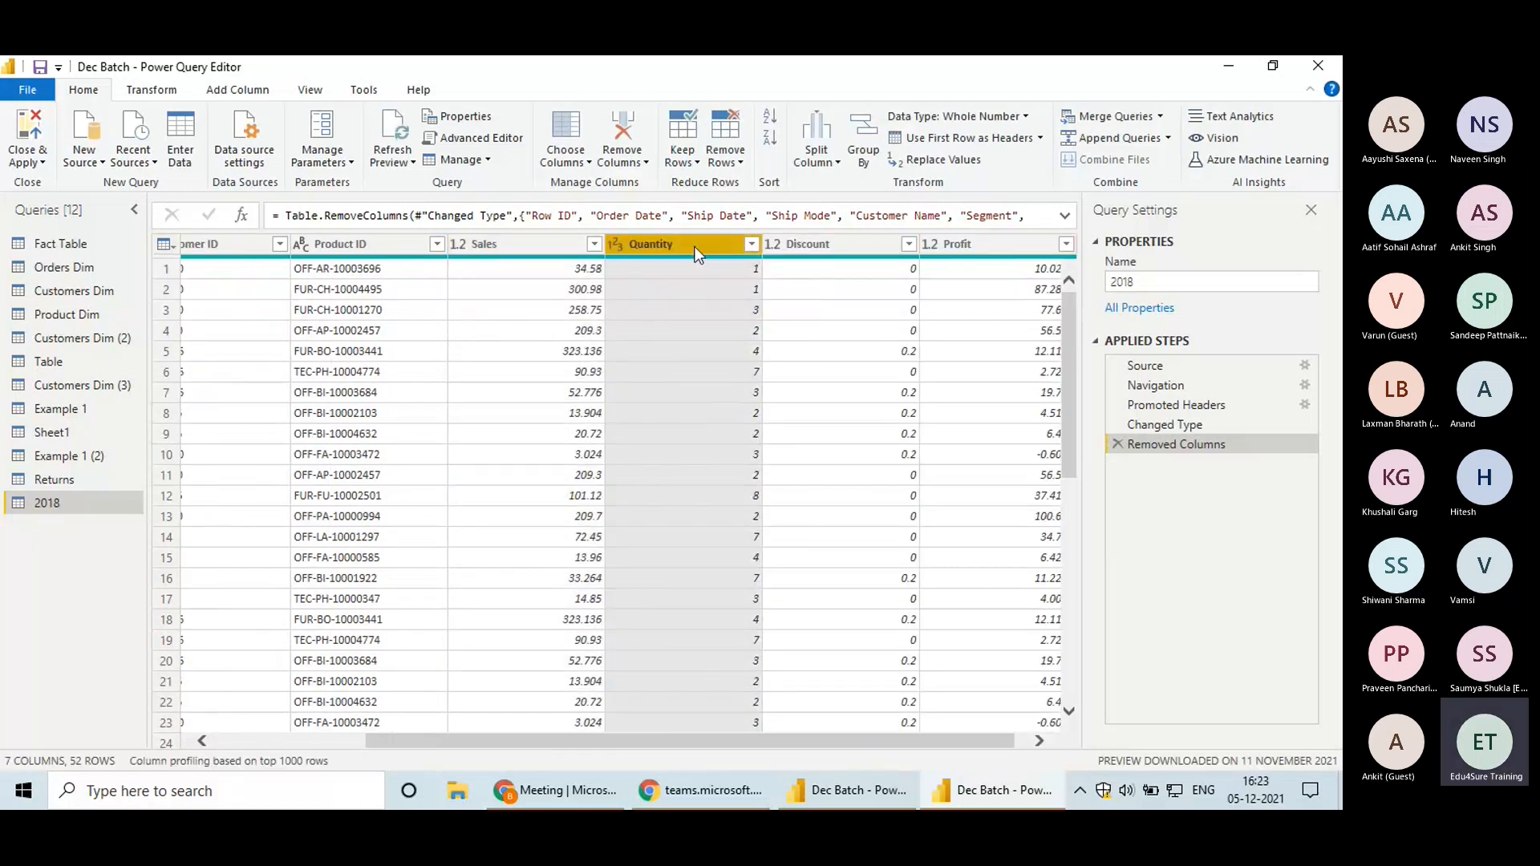
right_click(697, 251)
left_click(752, 294)
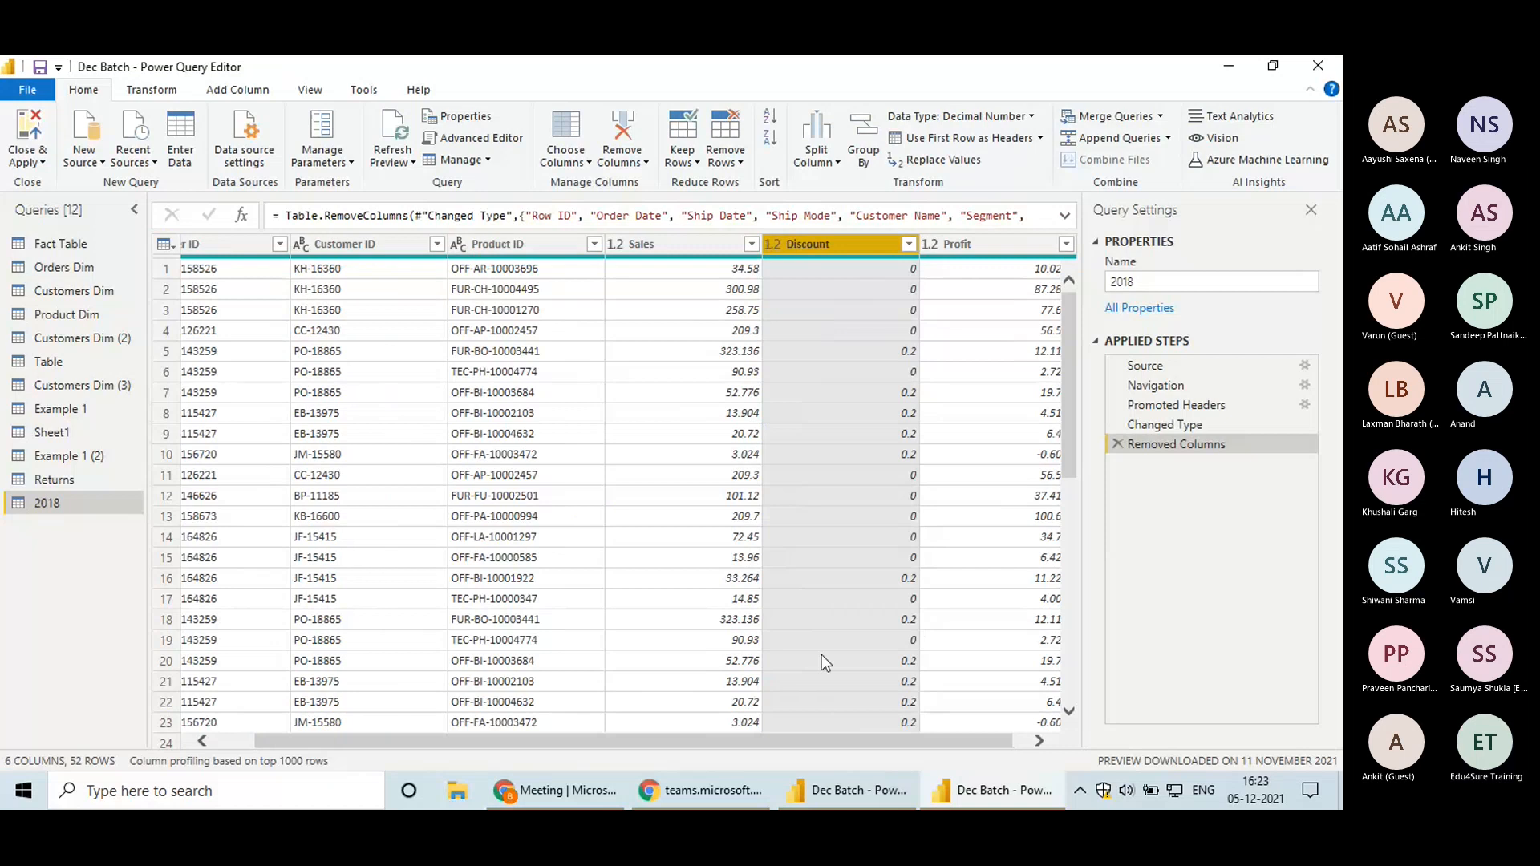
left_click(52, 239)
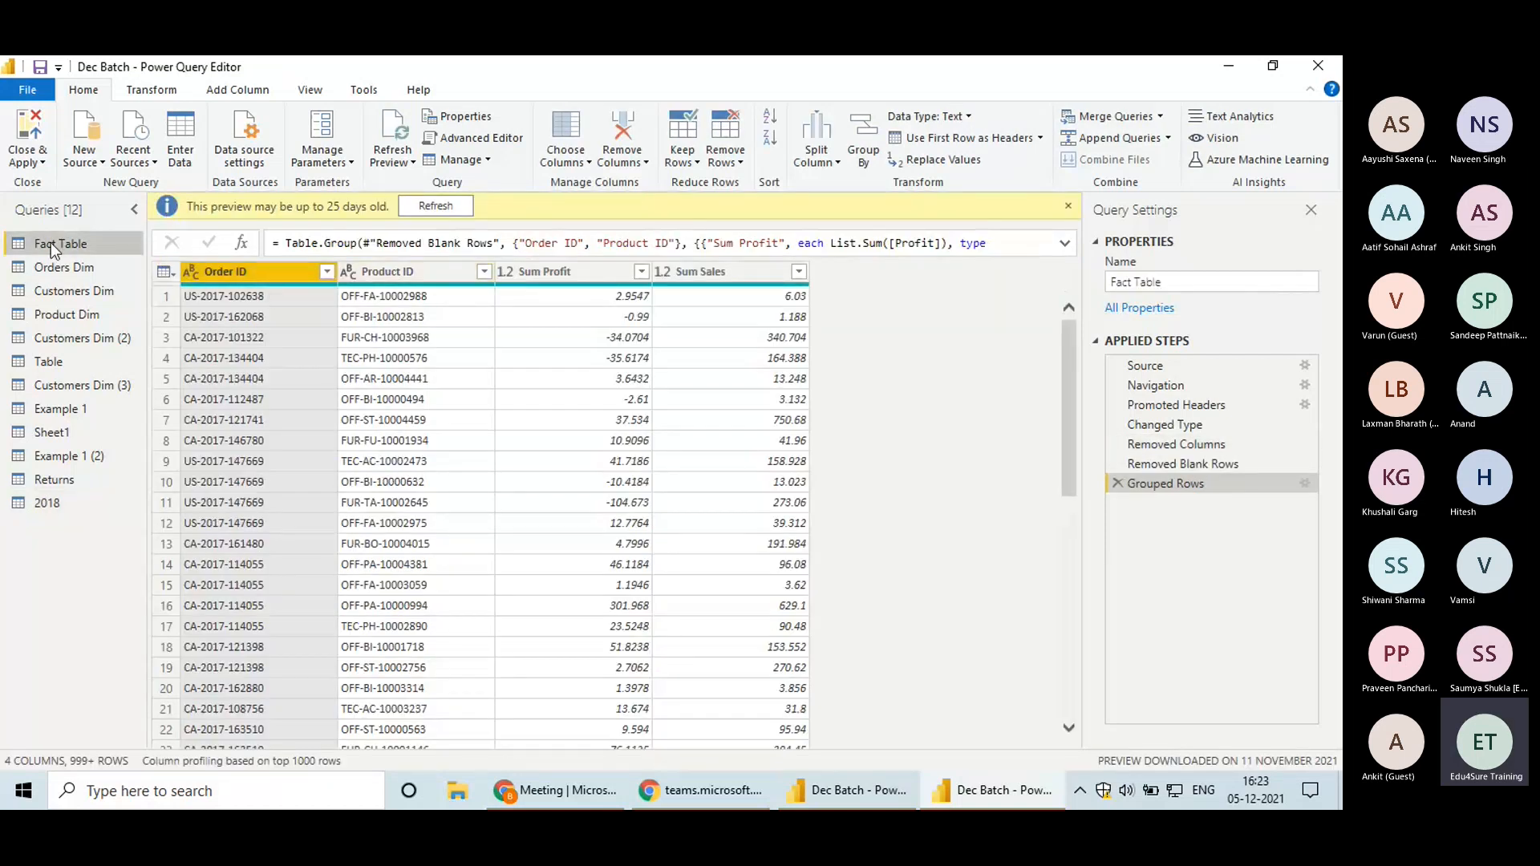
Delete the Grouped Rows step from the Fact Table query and compare its columns with those of the 2018 query
left_click(1068, 206)
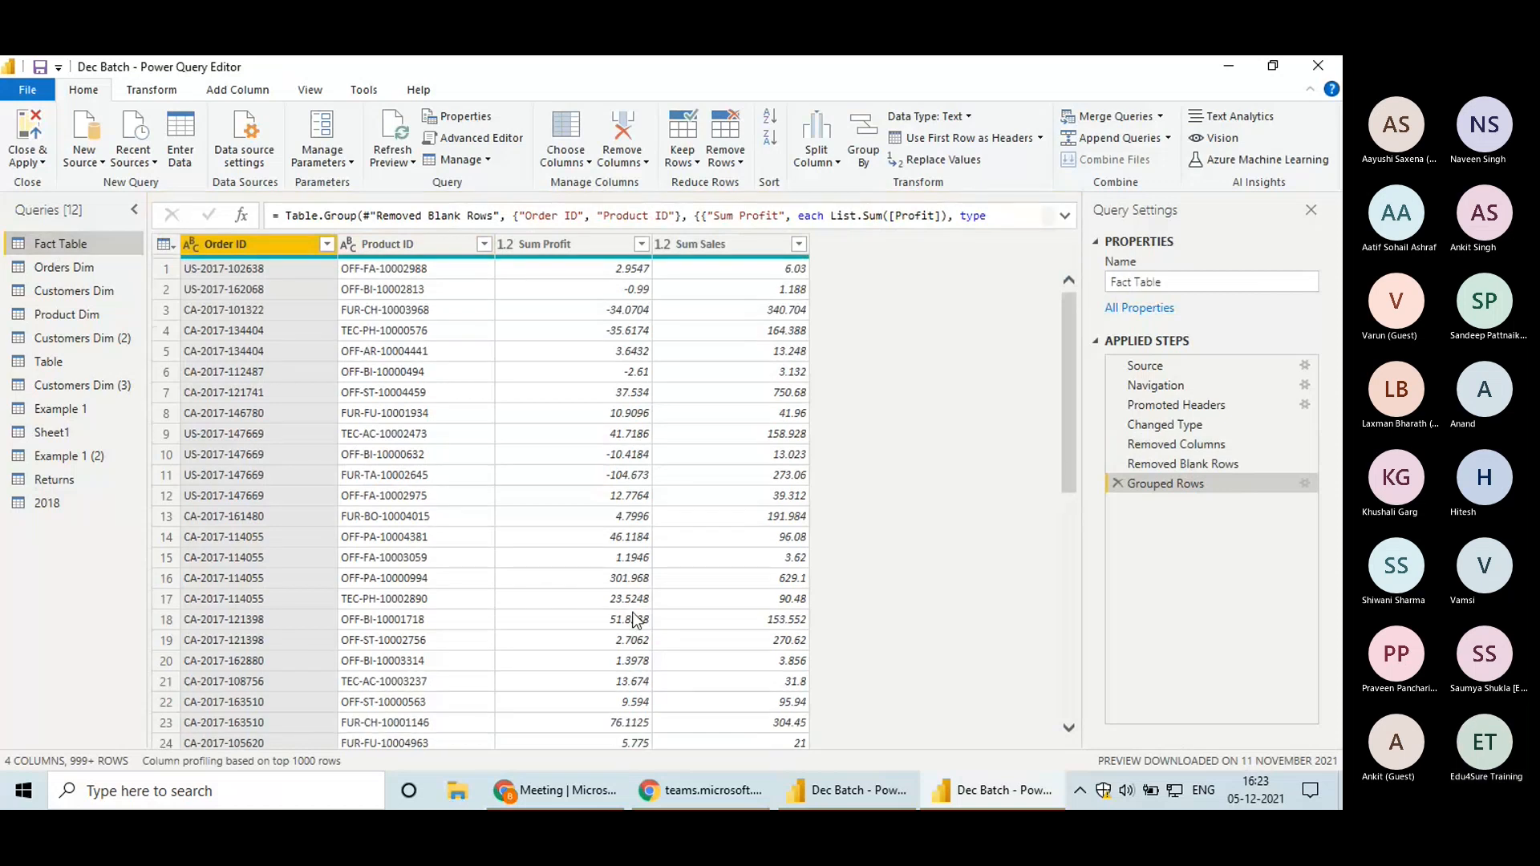
left_click(1123, 470)
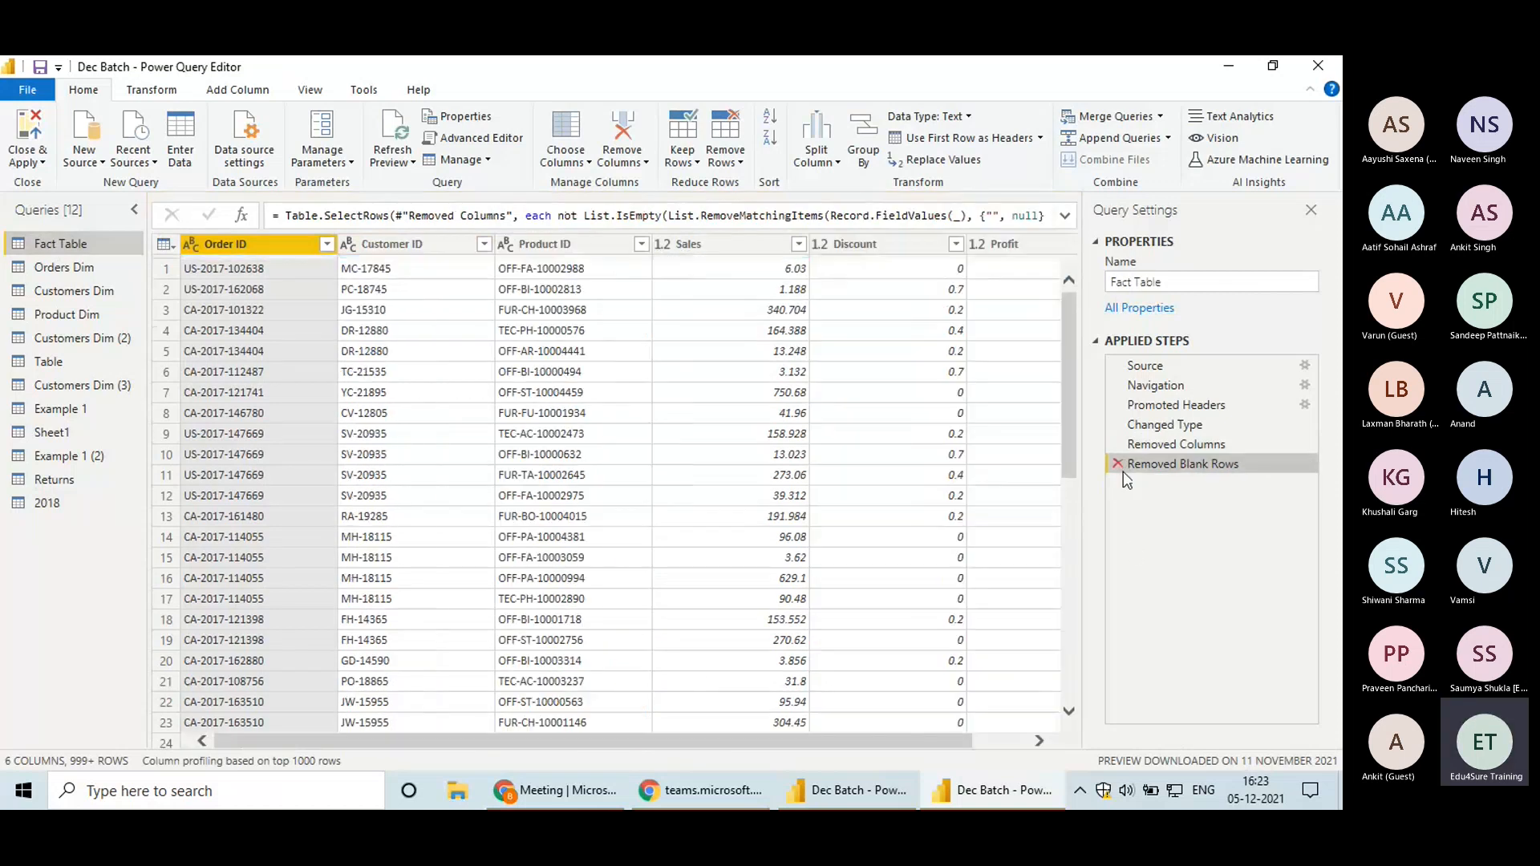
left_click(63, 502)
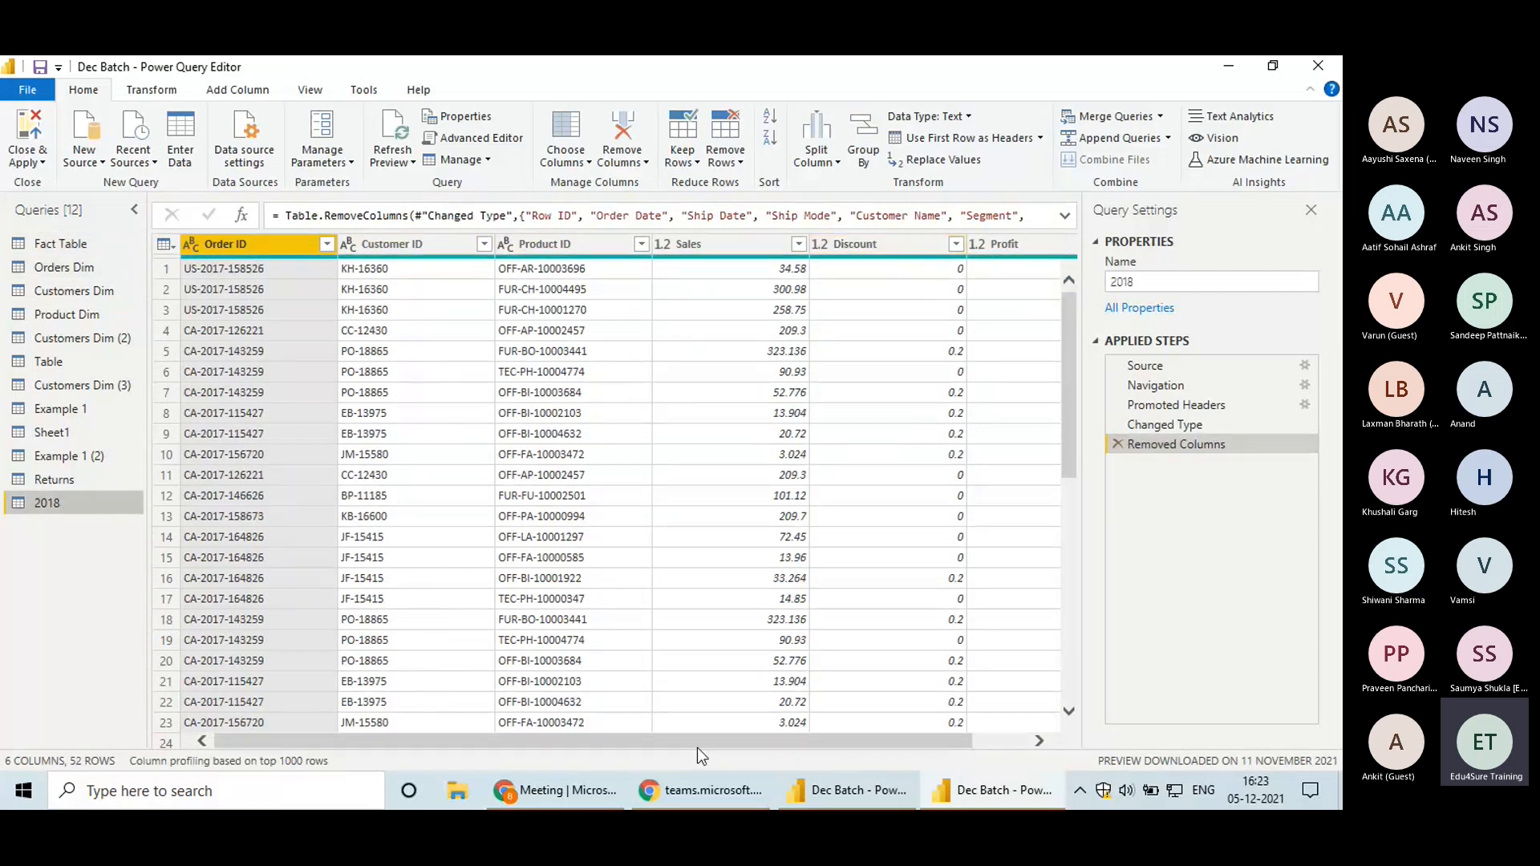
left_click_drag(696, 747, 336, 739)
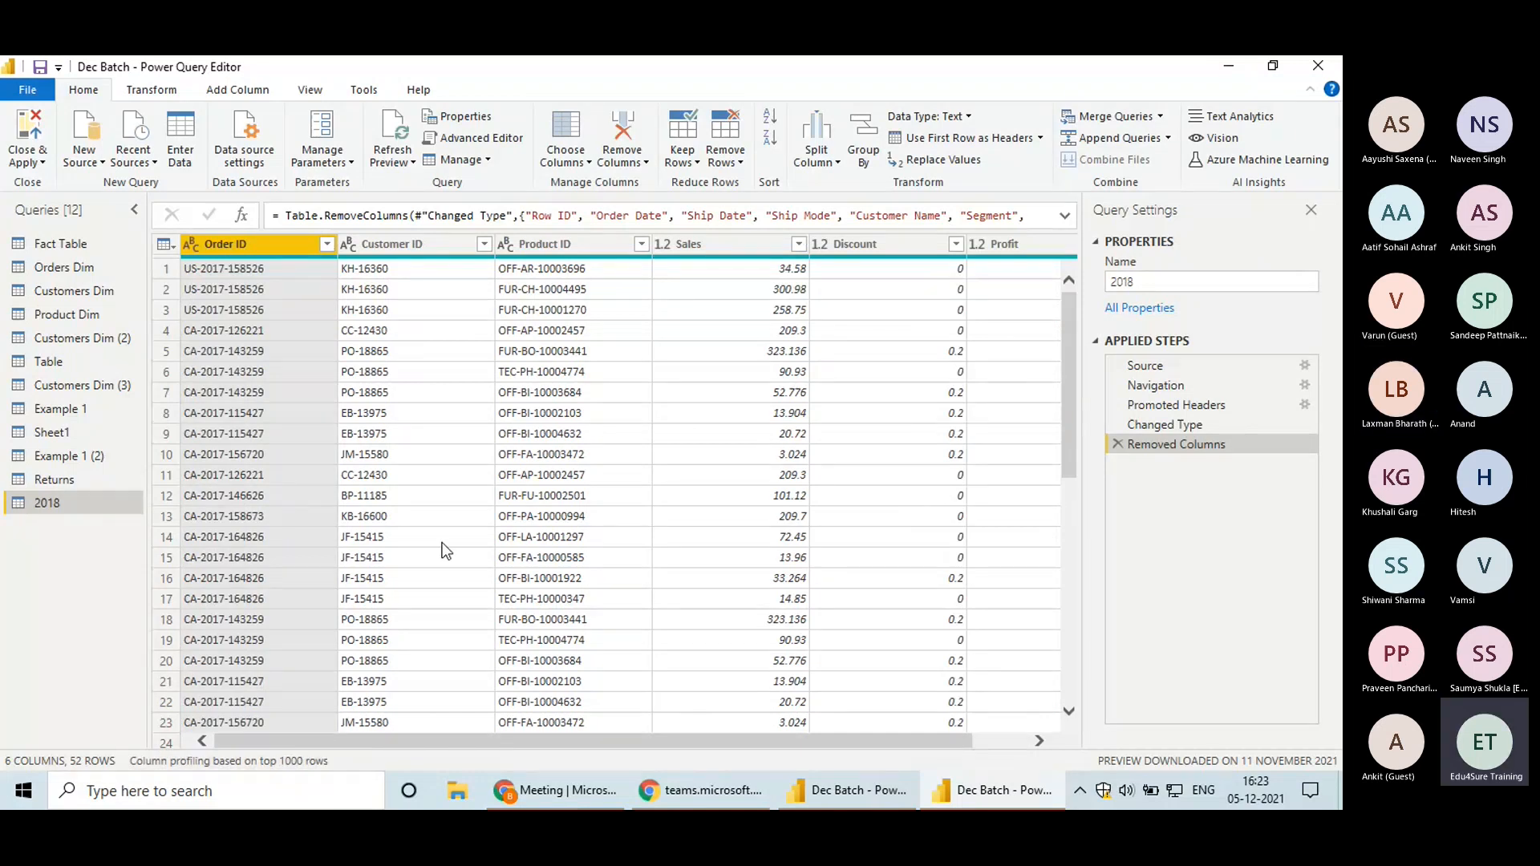
left_click(60, 243)
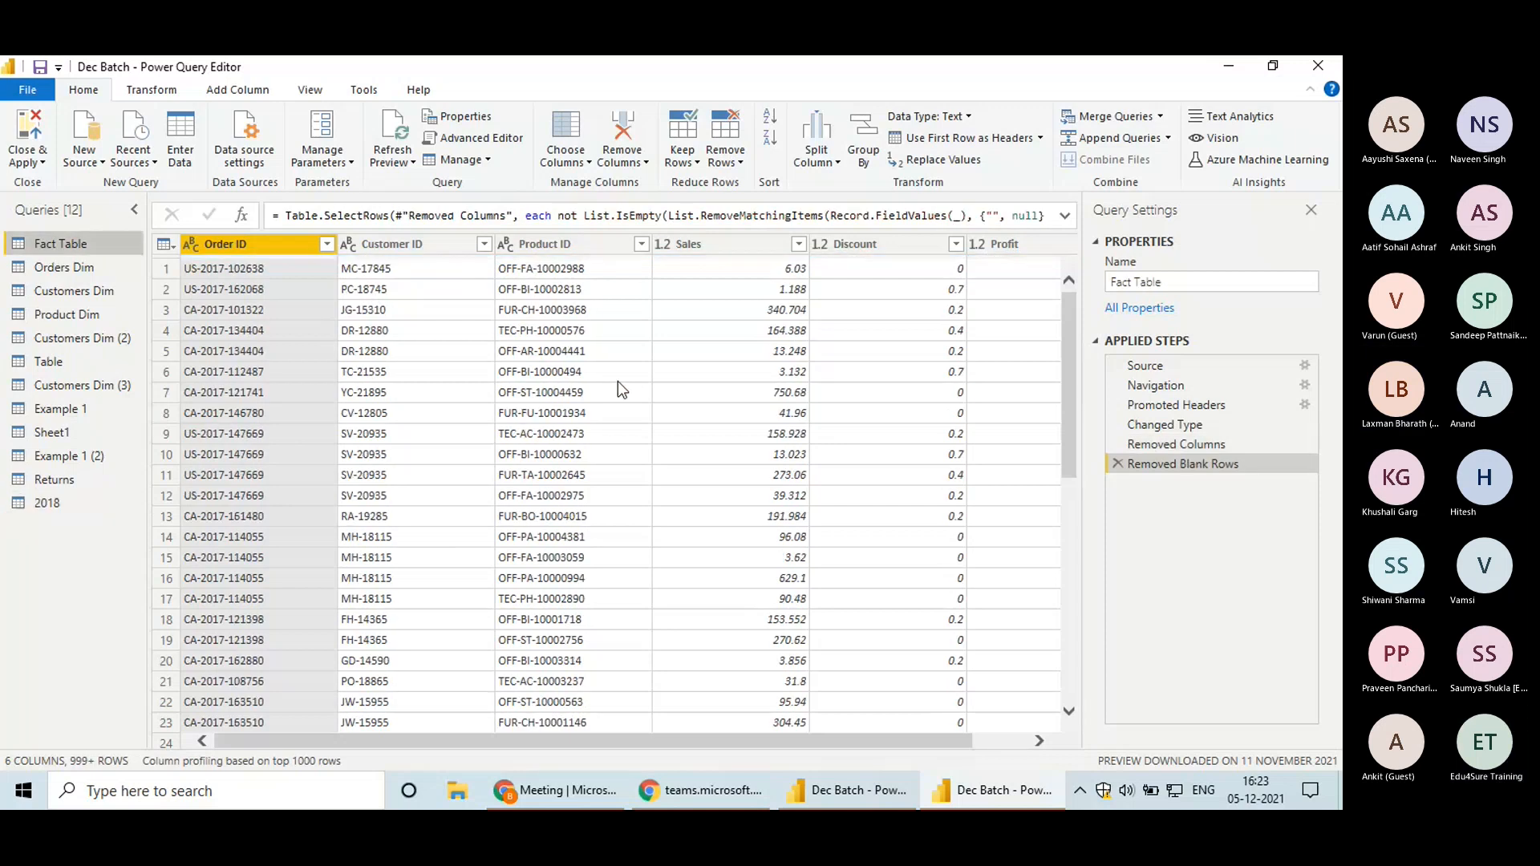
left_click_drag(1066, 312, 1067, 654)
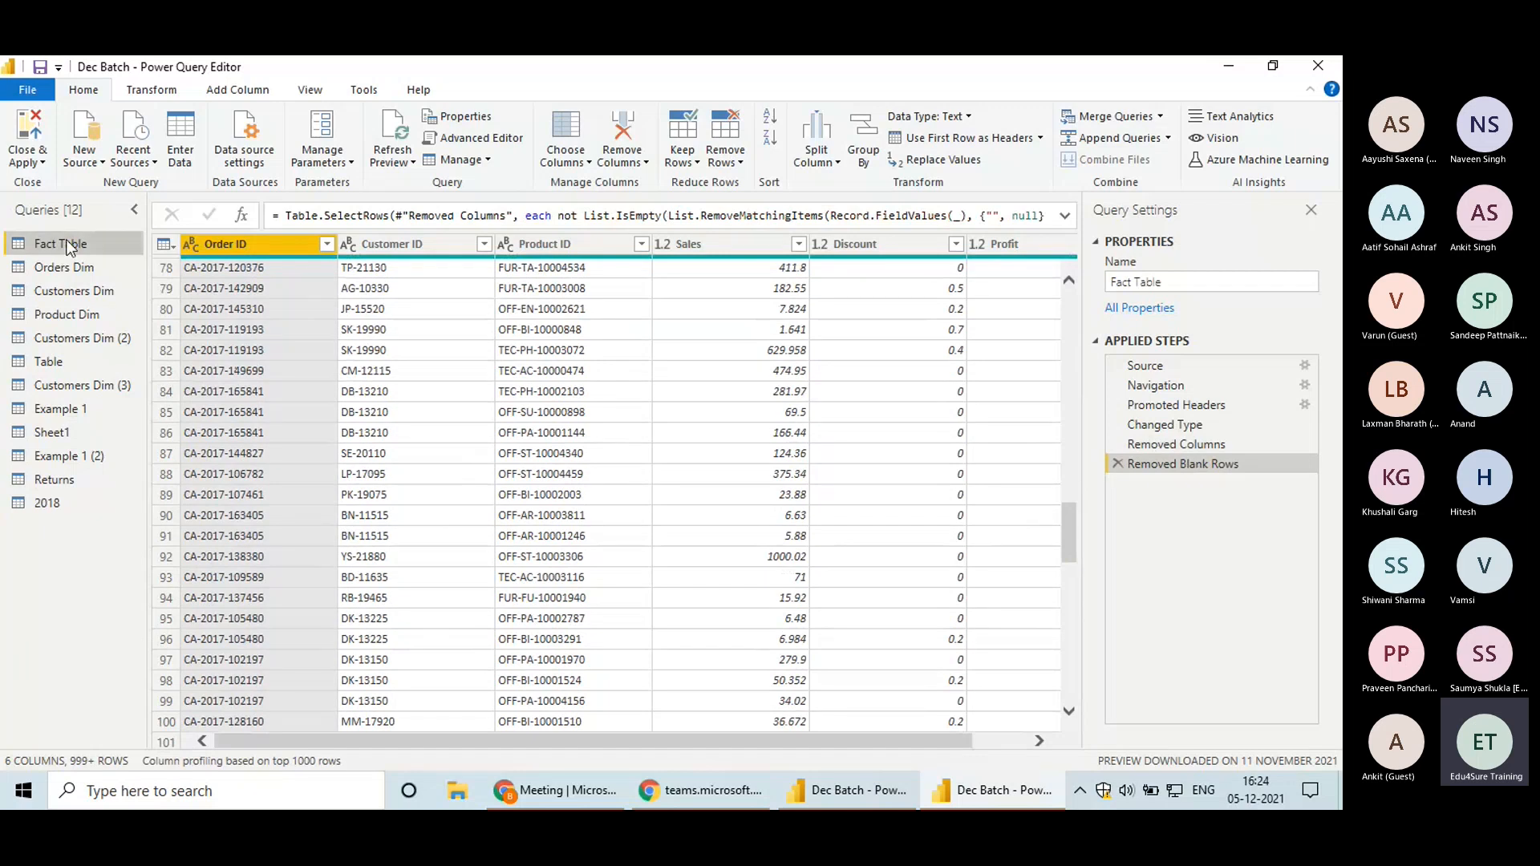
Append the 2018 query to the existing Fact Table query as a two-table append
left_click(1169, 139)
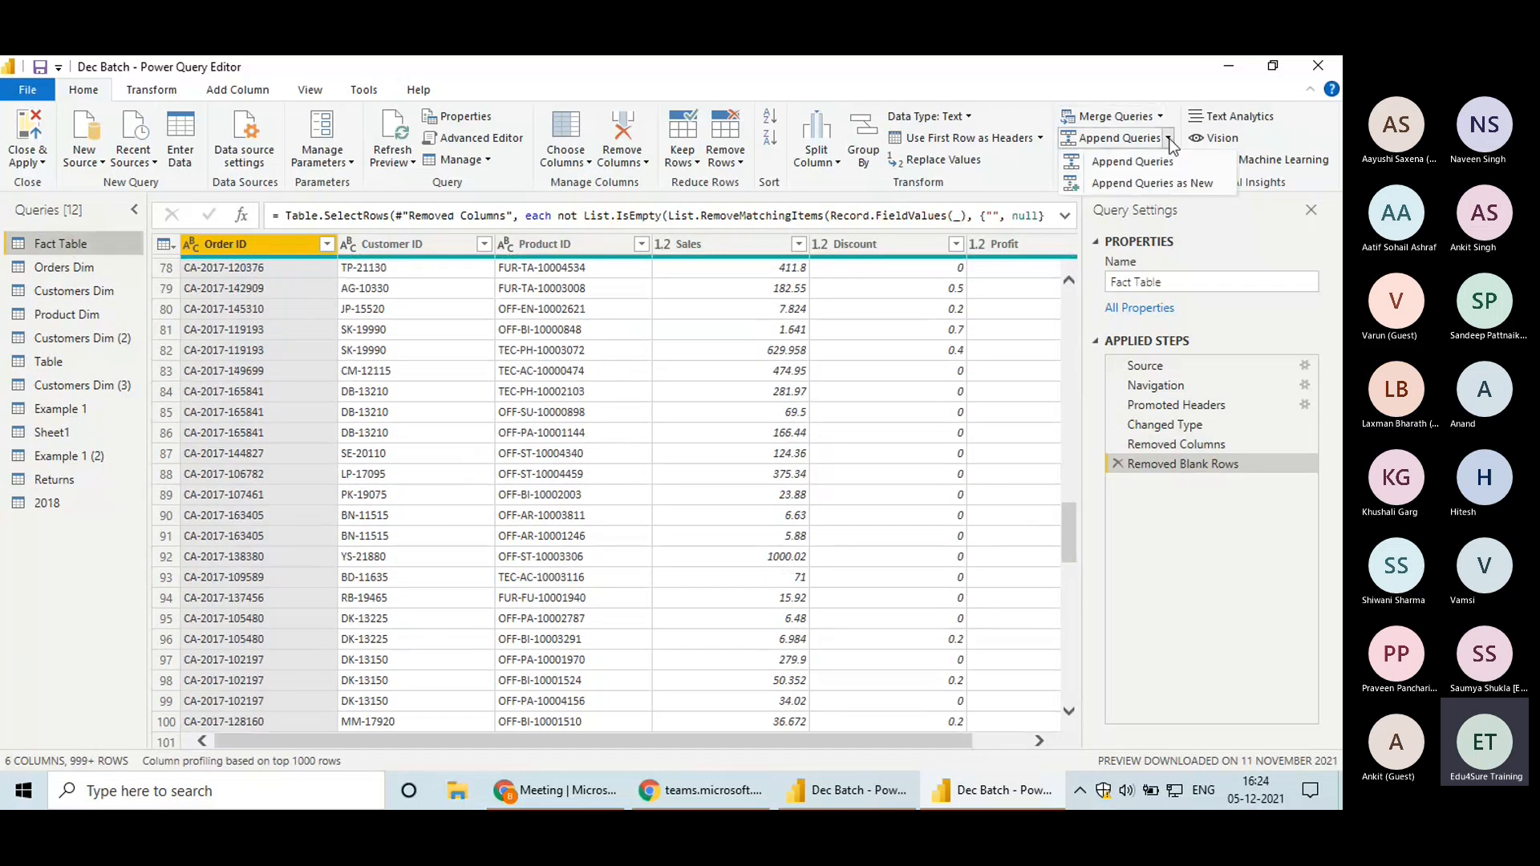
left_click(1131, 162)
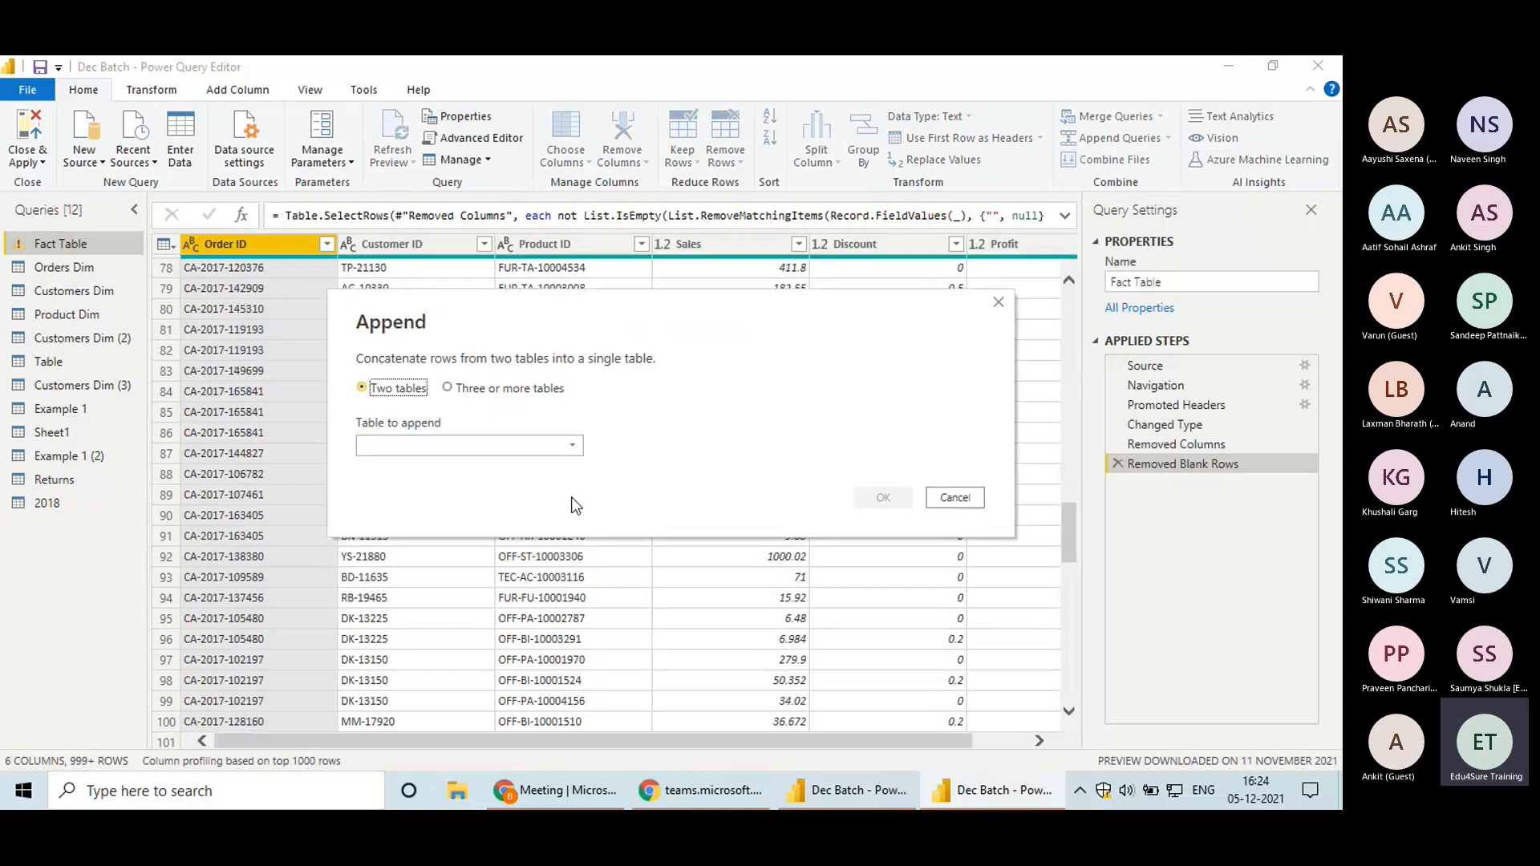
left_click(421, 445)
left_click(383, 683)
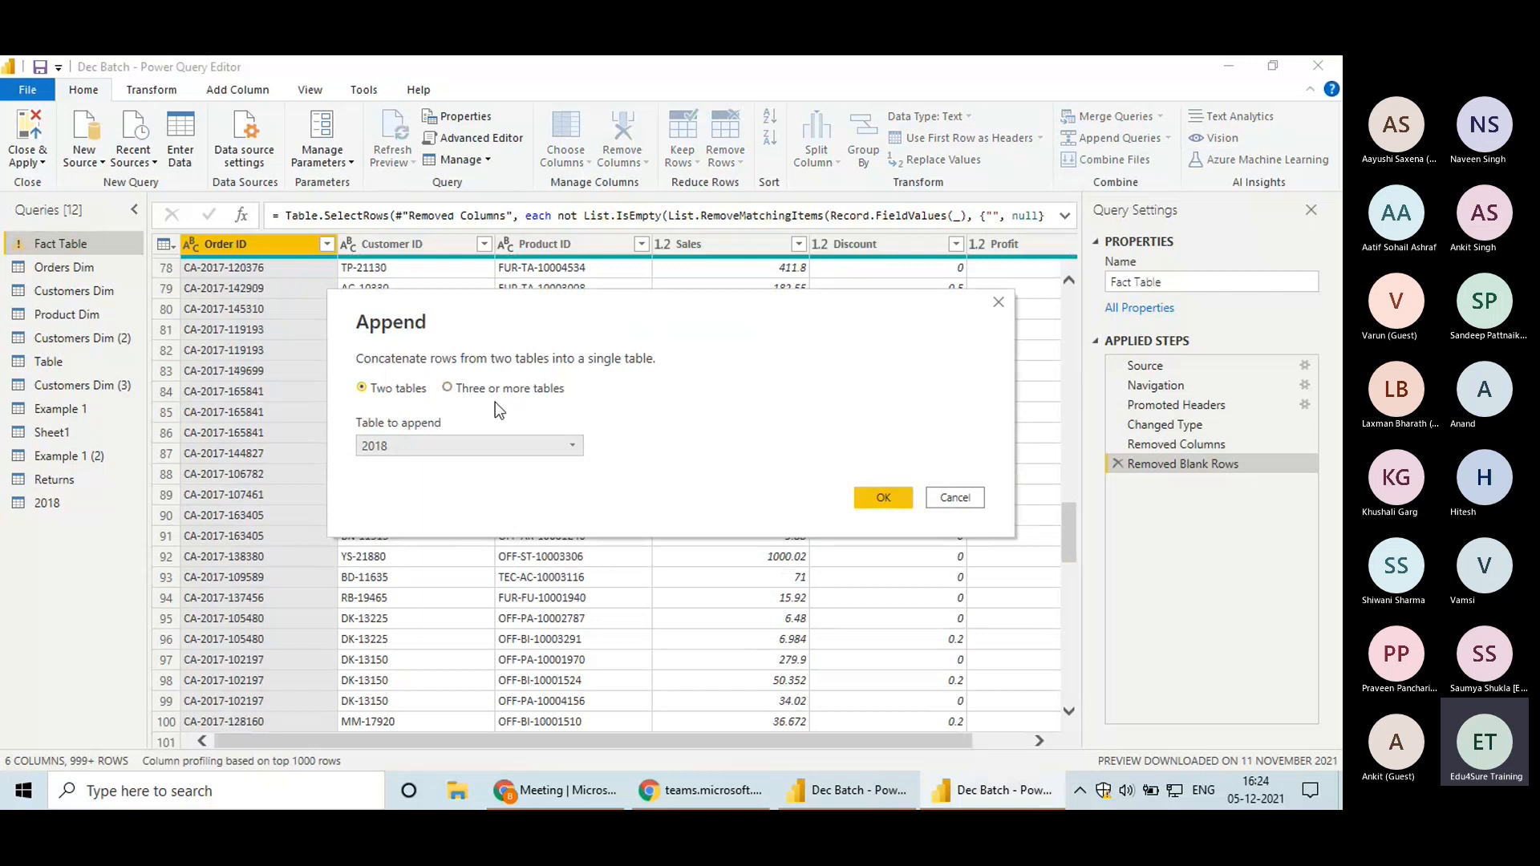
left_click(473, 389)
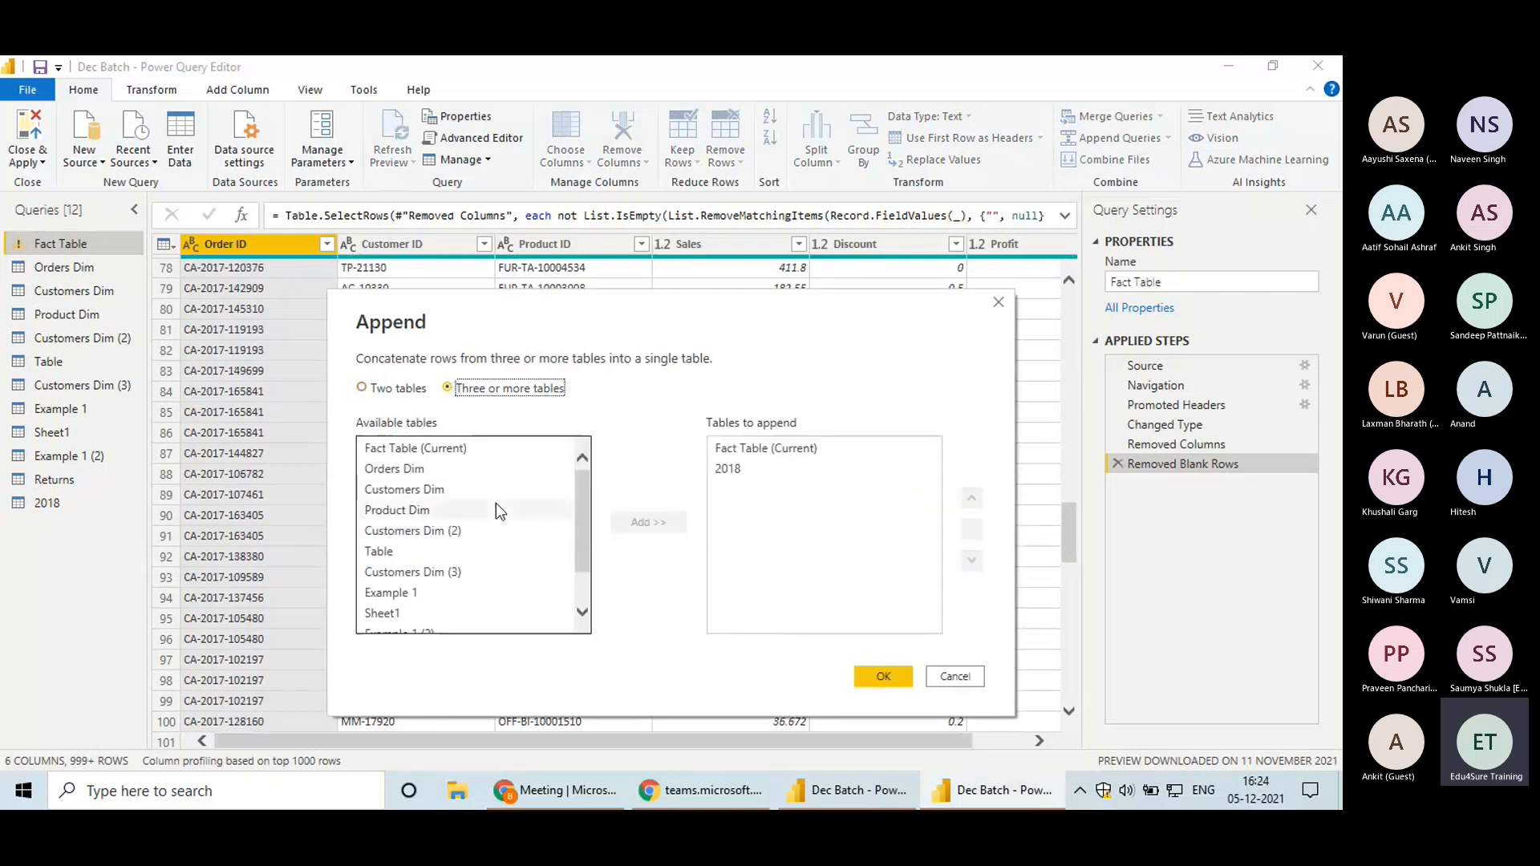
left_click(393, 389)
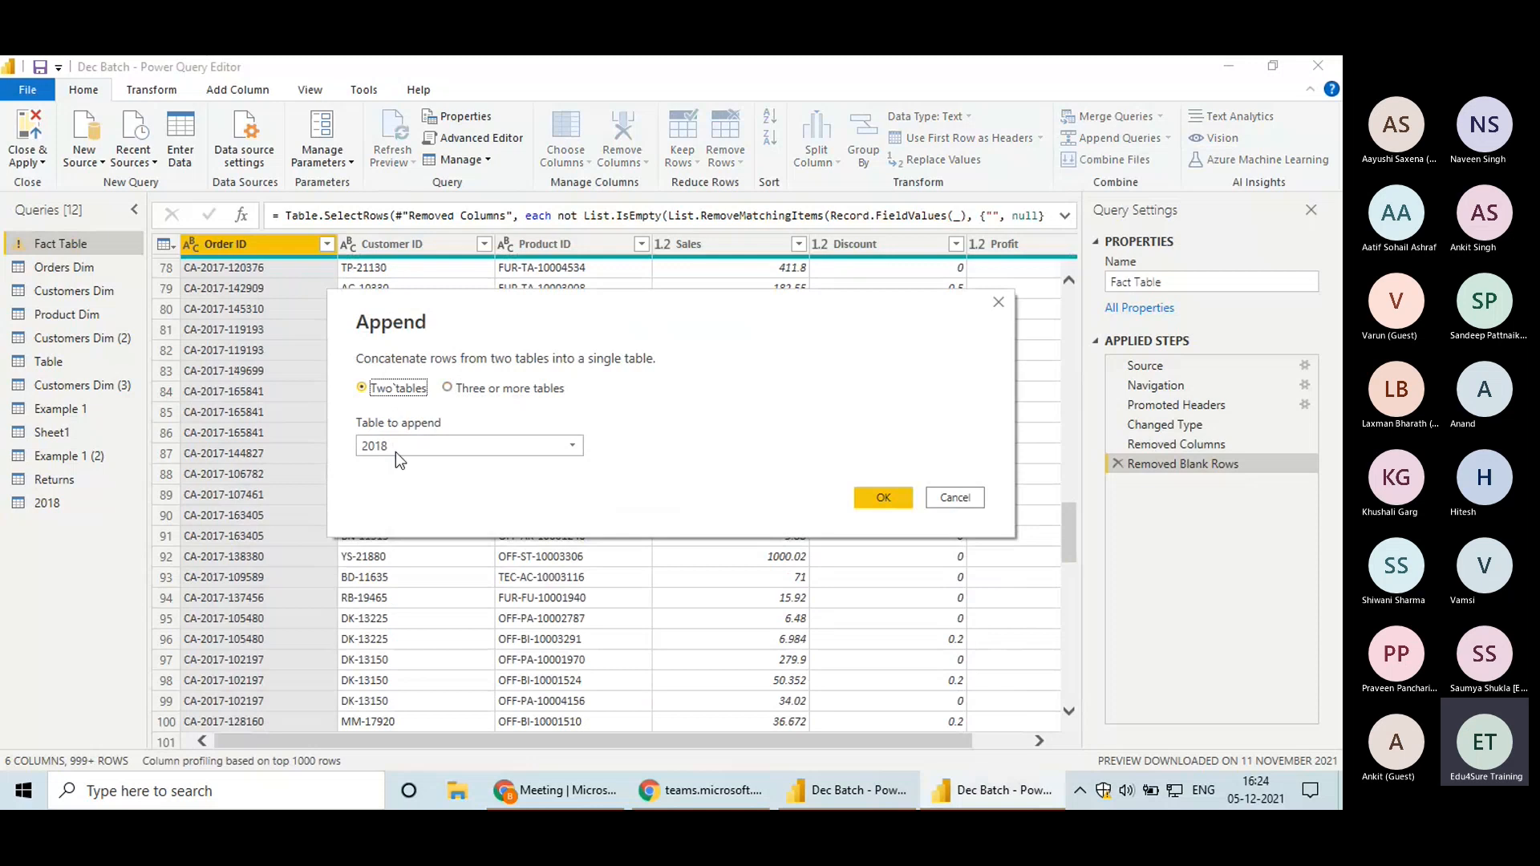
left_click(855, 498)
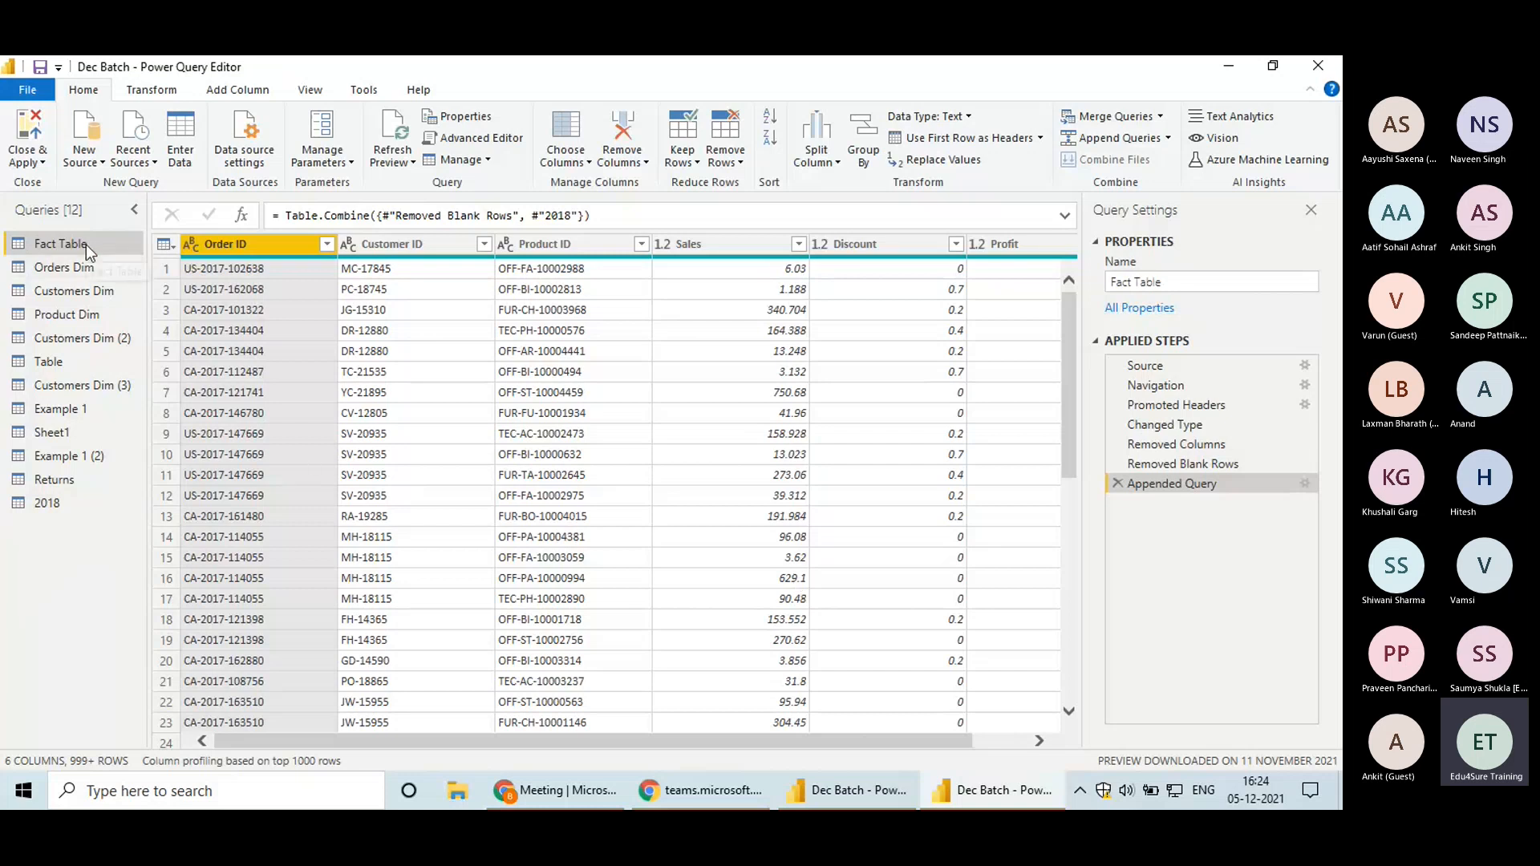
Delete the Appended Query step from the Fact Table query
left_click(1167, 134)
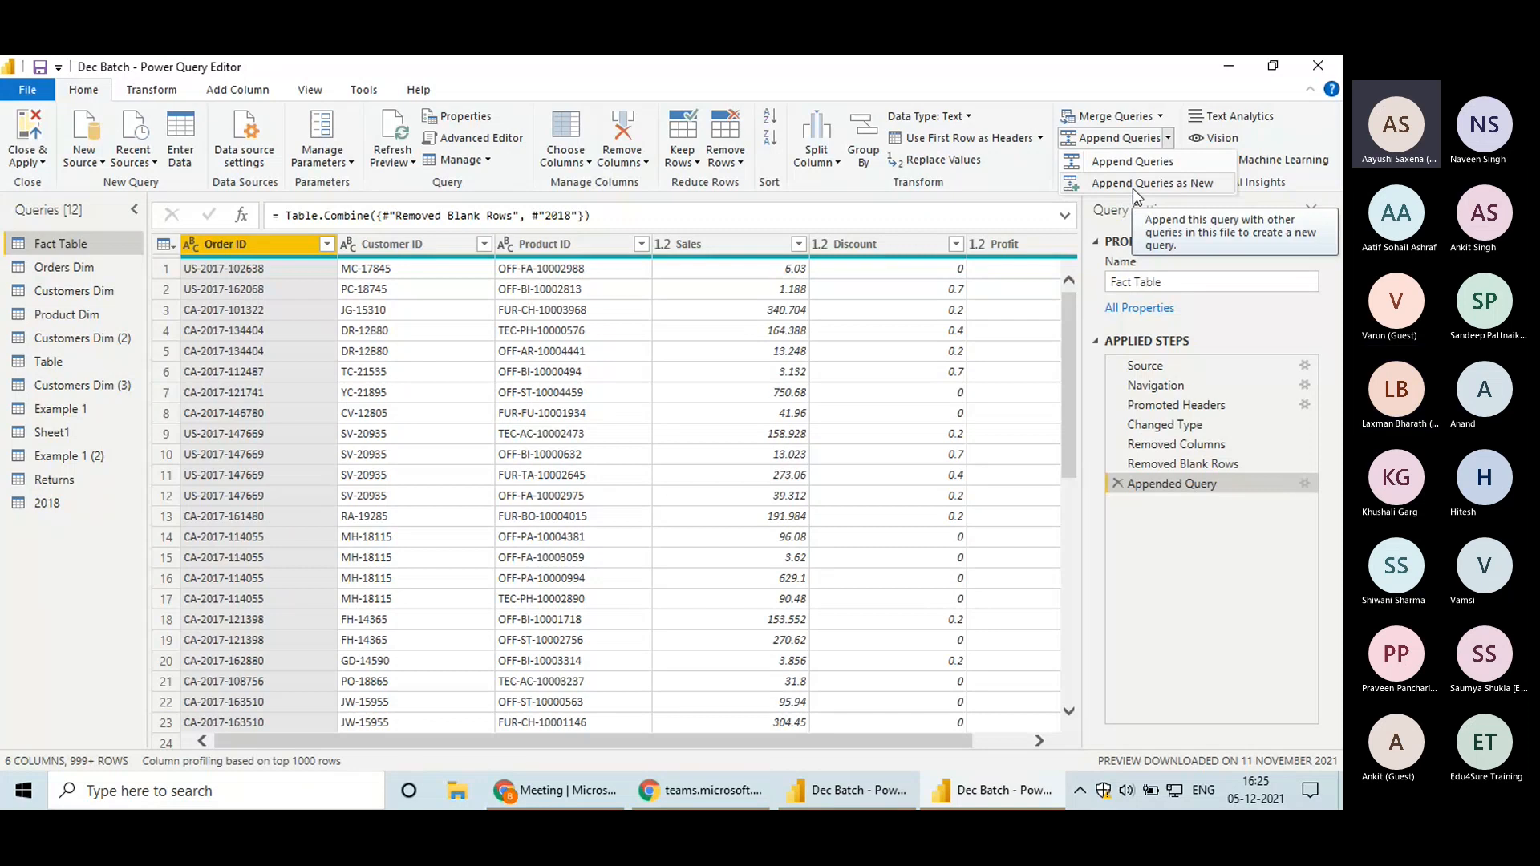
left_click(94, 352)
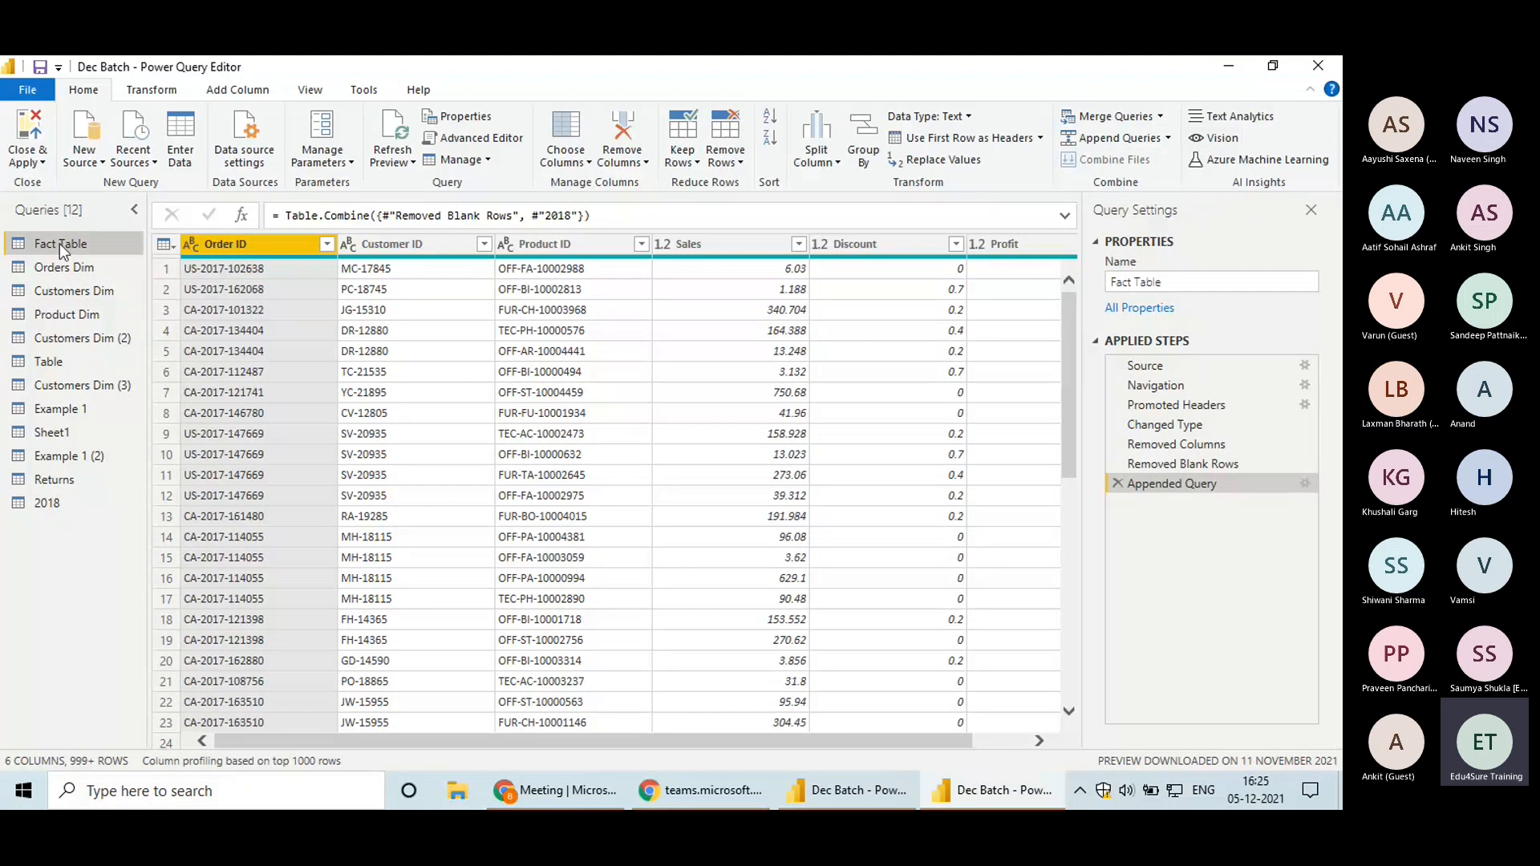
left_click(1117, 484)
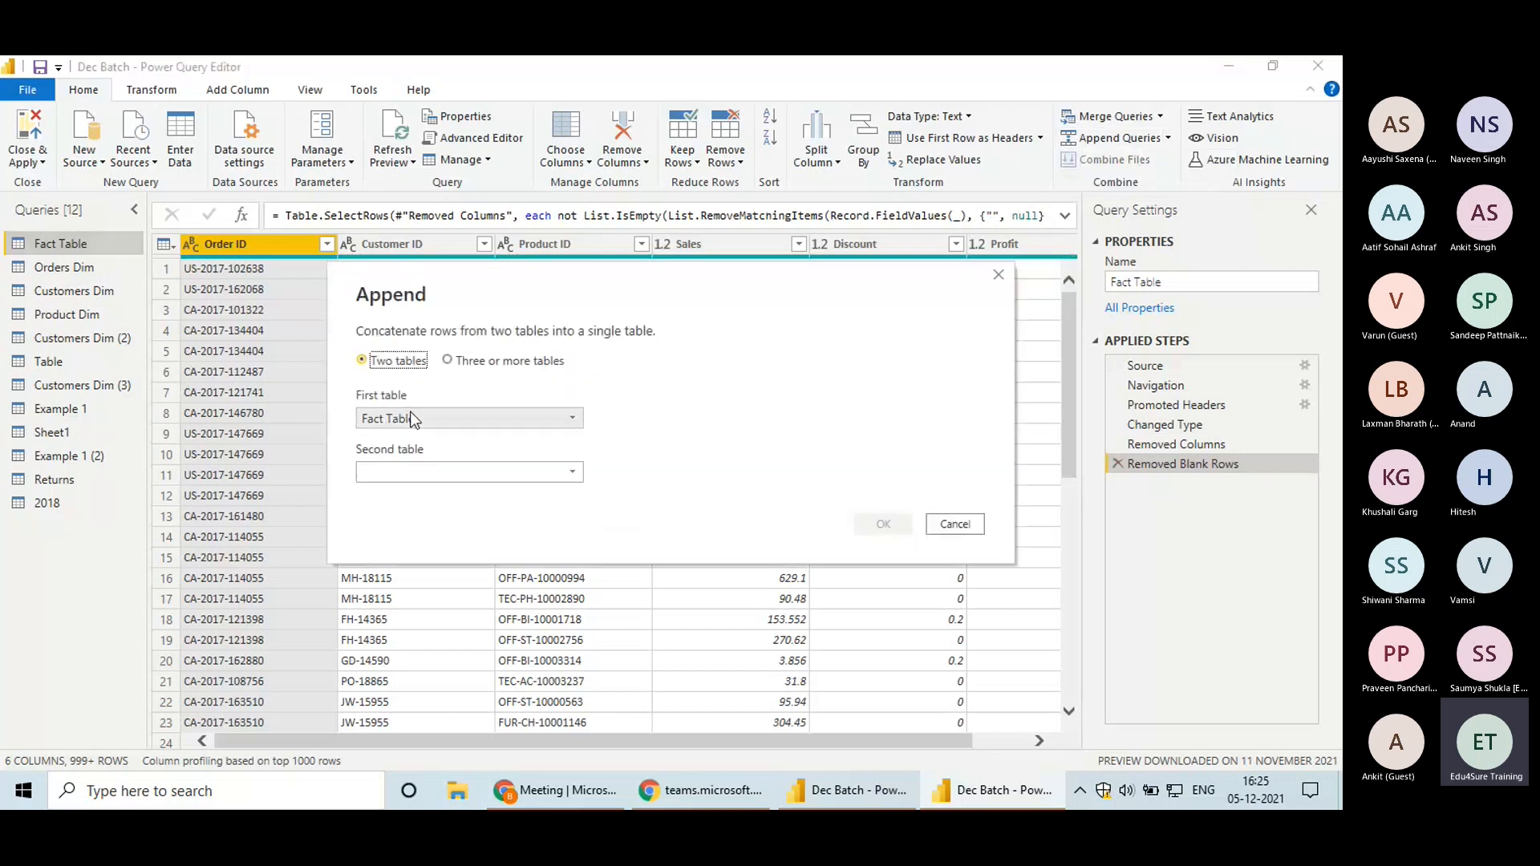
Append Fact Table and 2018 as a new query, with Fact Table as the first table and 2018 as the second
left_click(418, 471)
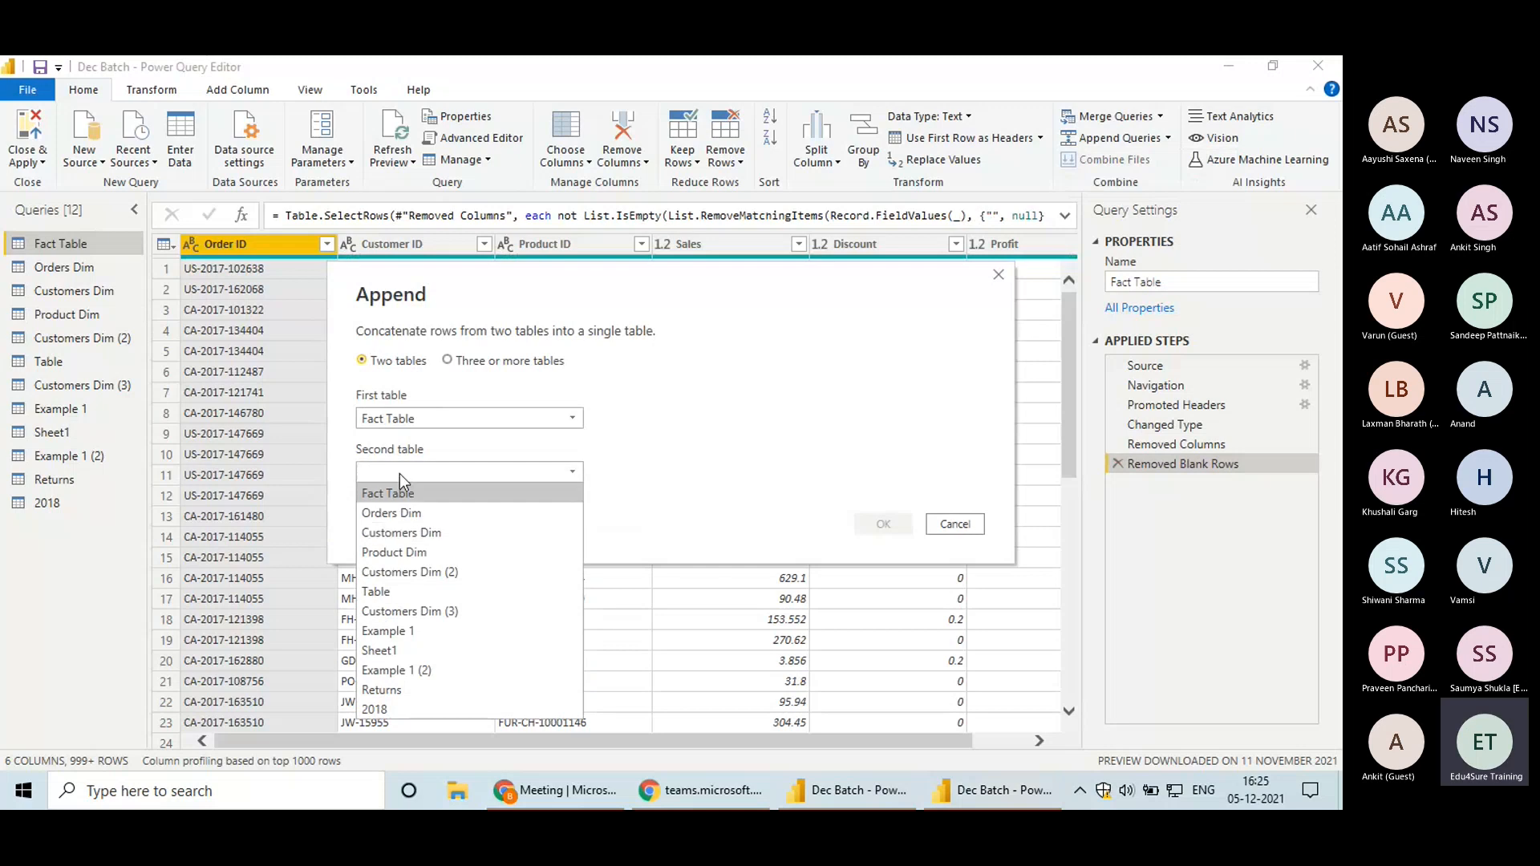
left_click(386, 710)
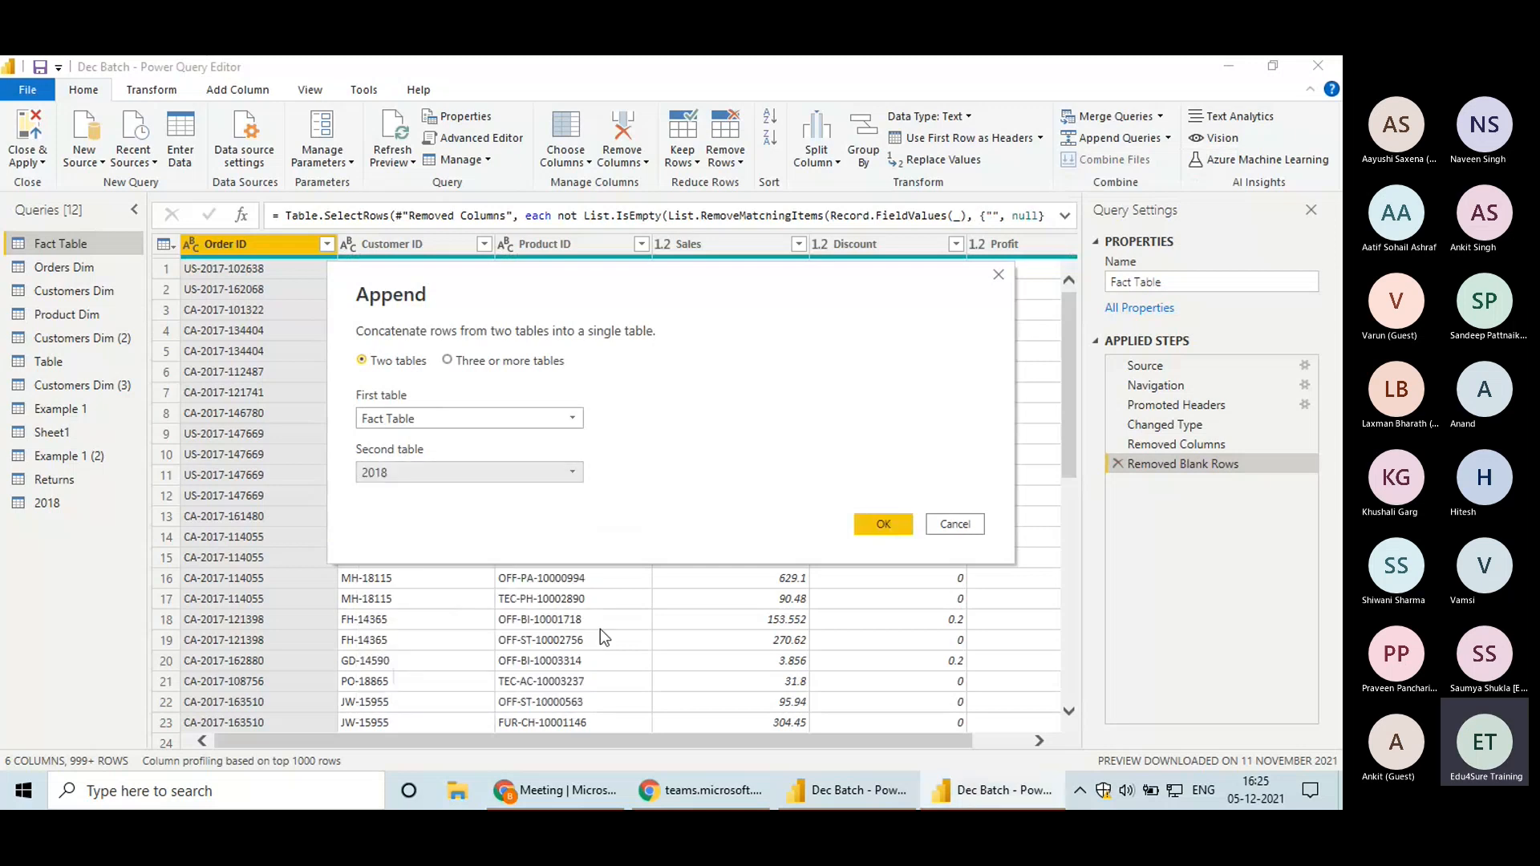
left_click(892, 523)
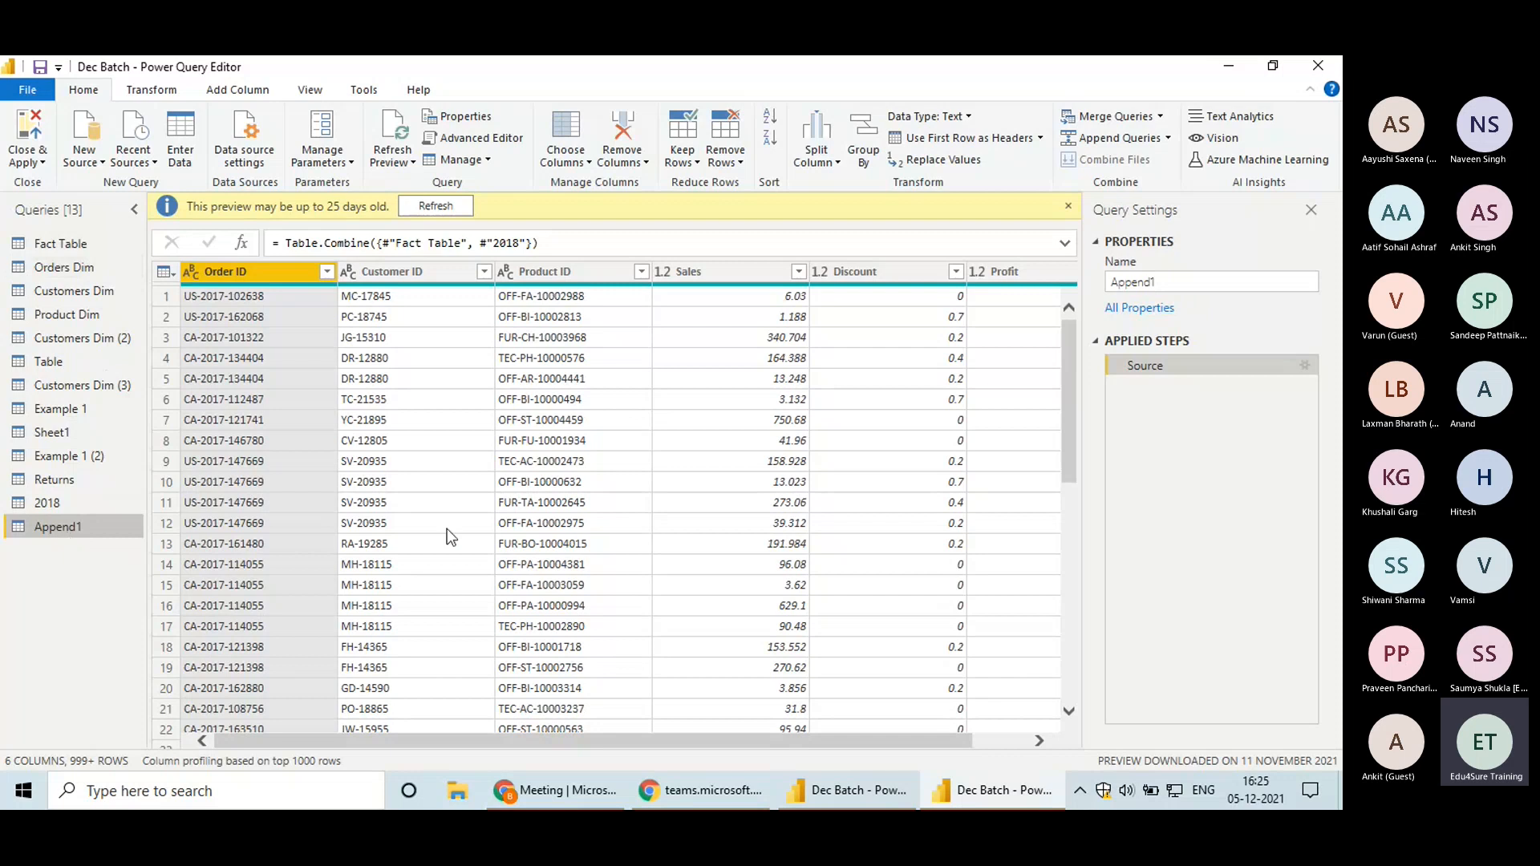
left_click(1068, 205)
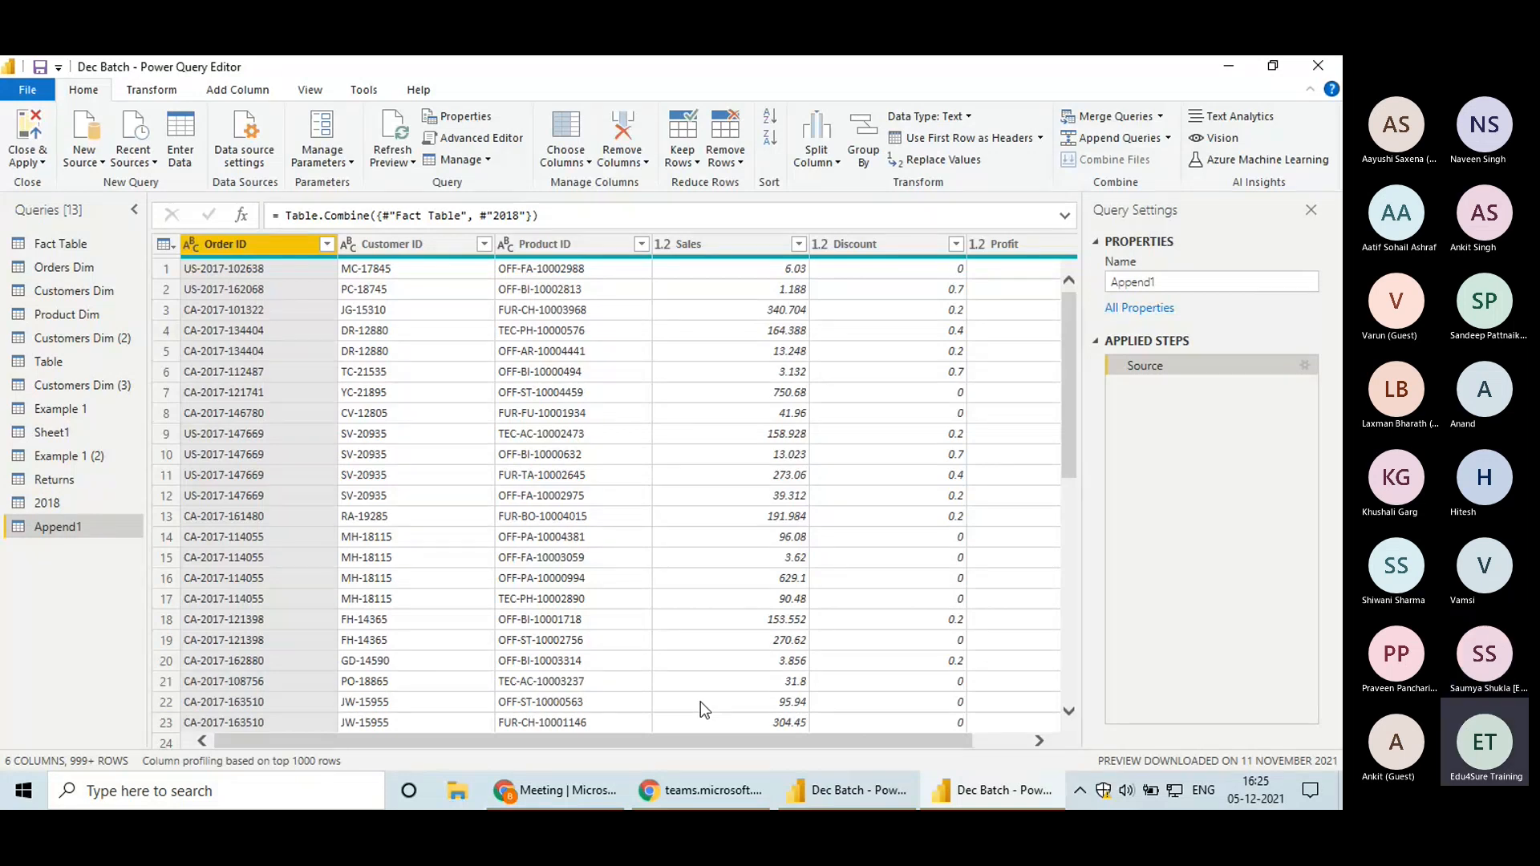
left_click(1160, 116)
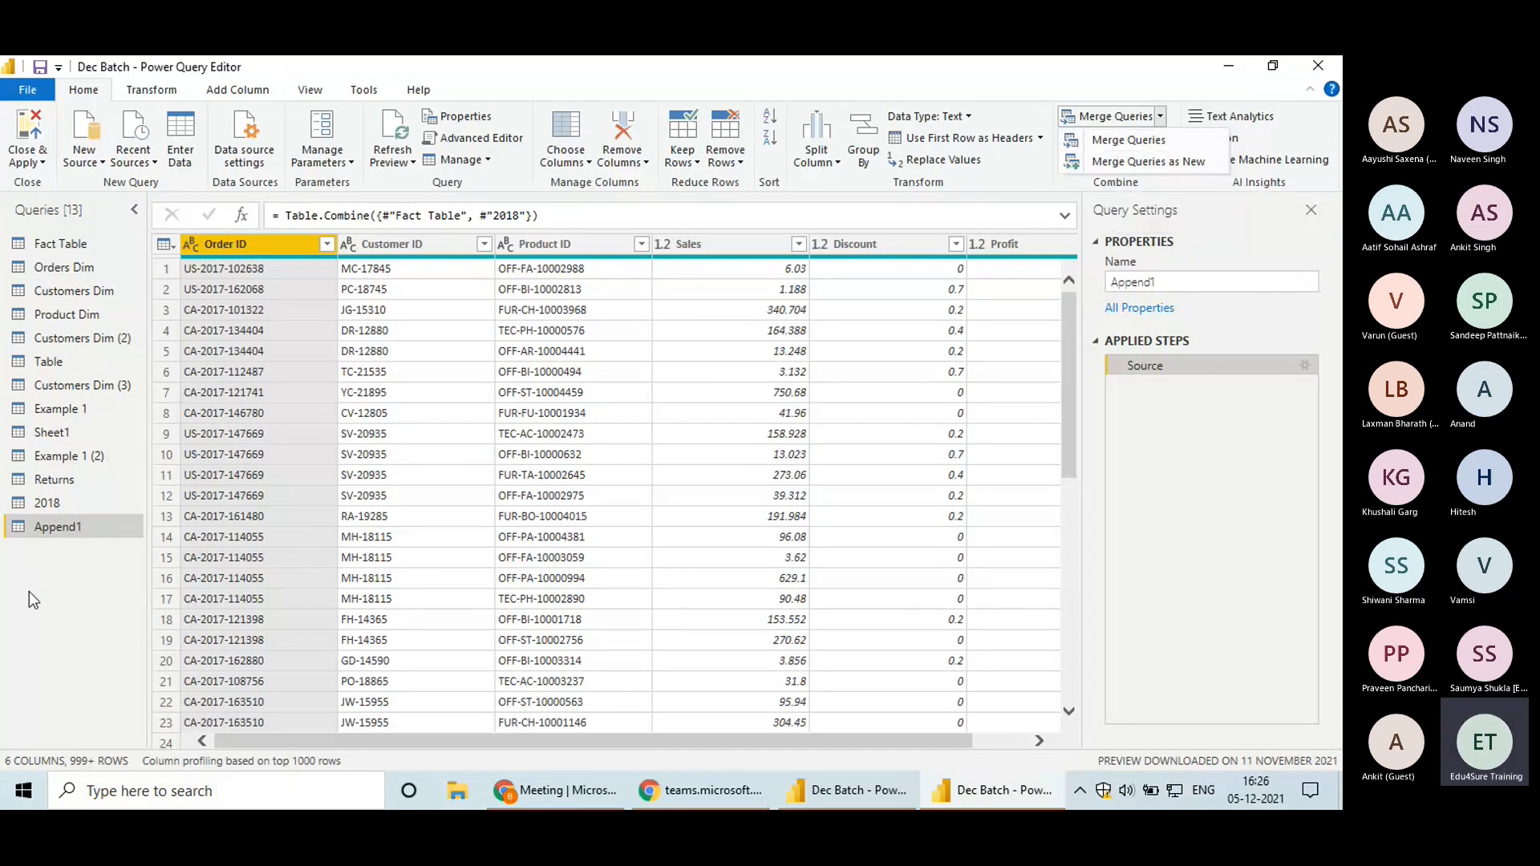
left_click(65, 530)
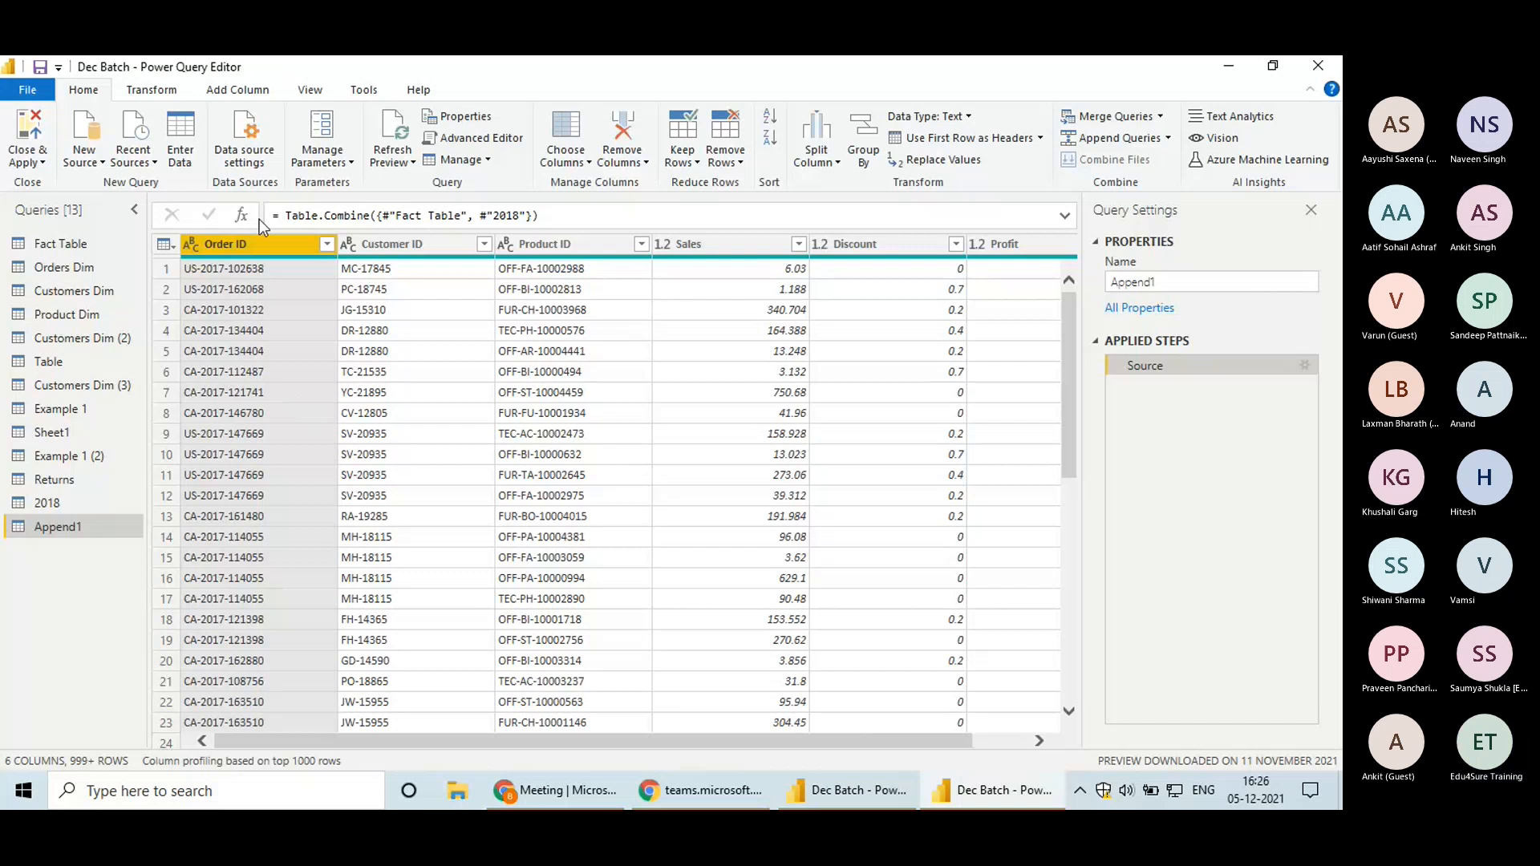
Promote the first row to headers in the Returns query and replace No with Yes in the Returned column
left_click(95, 478)
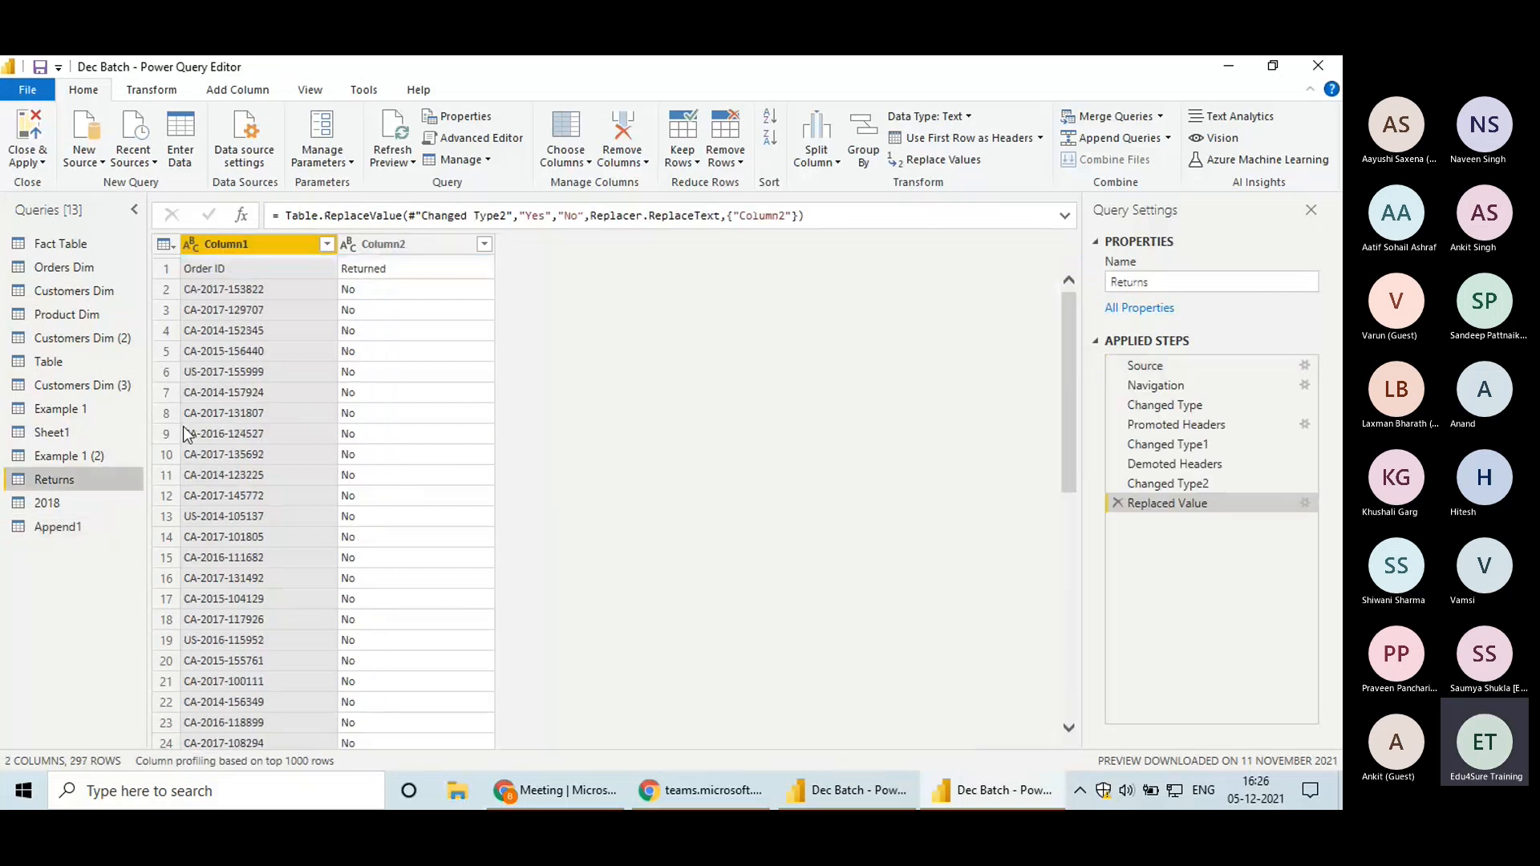
left_click(977, 140)
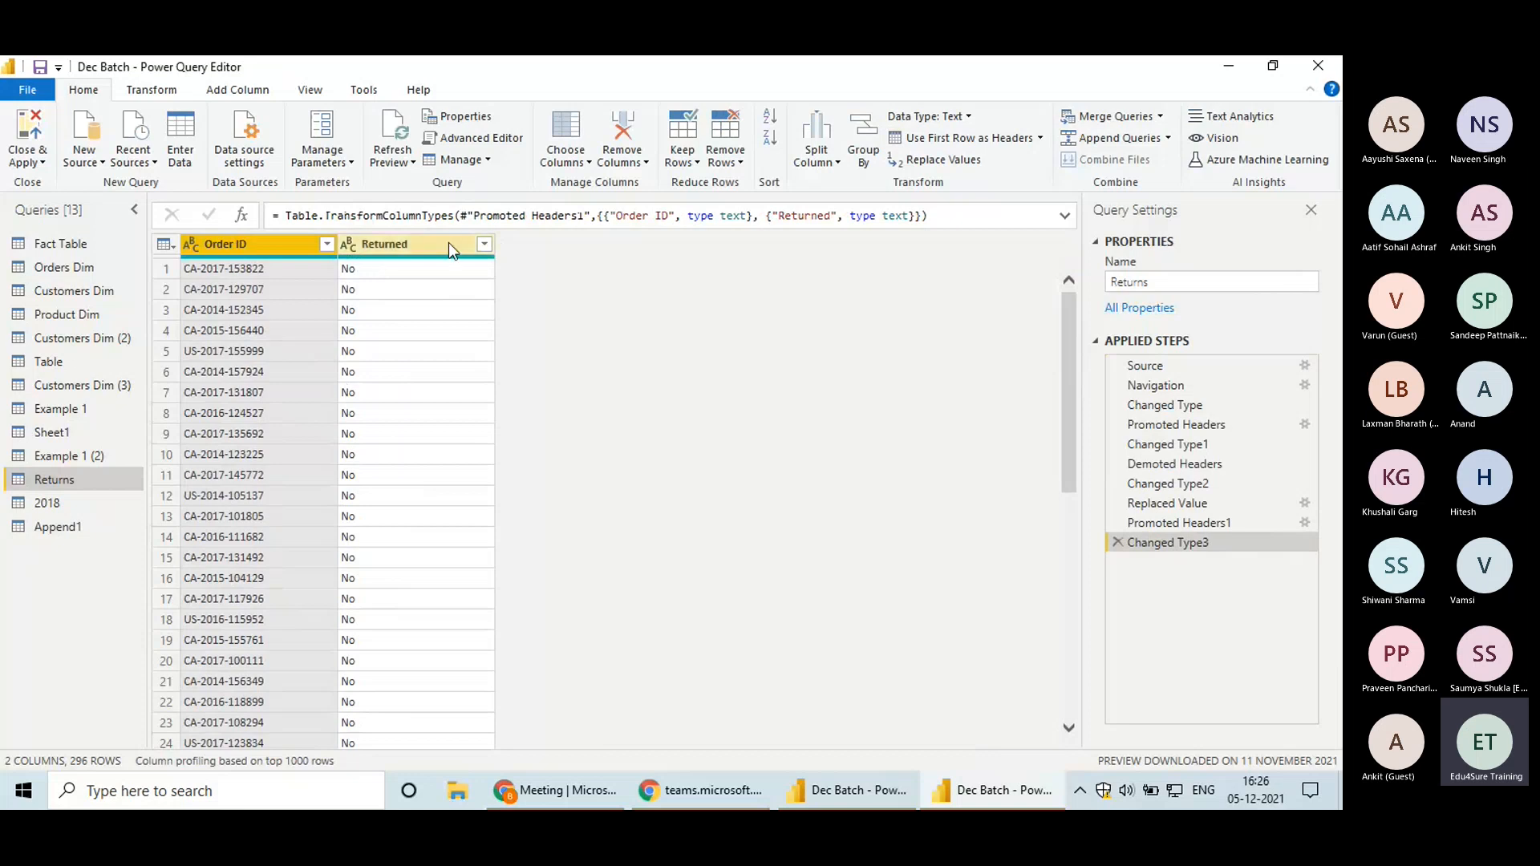
left_click(413, 253)
left_click(938, 160)
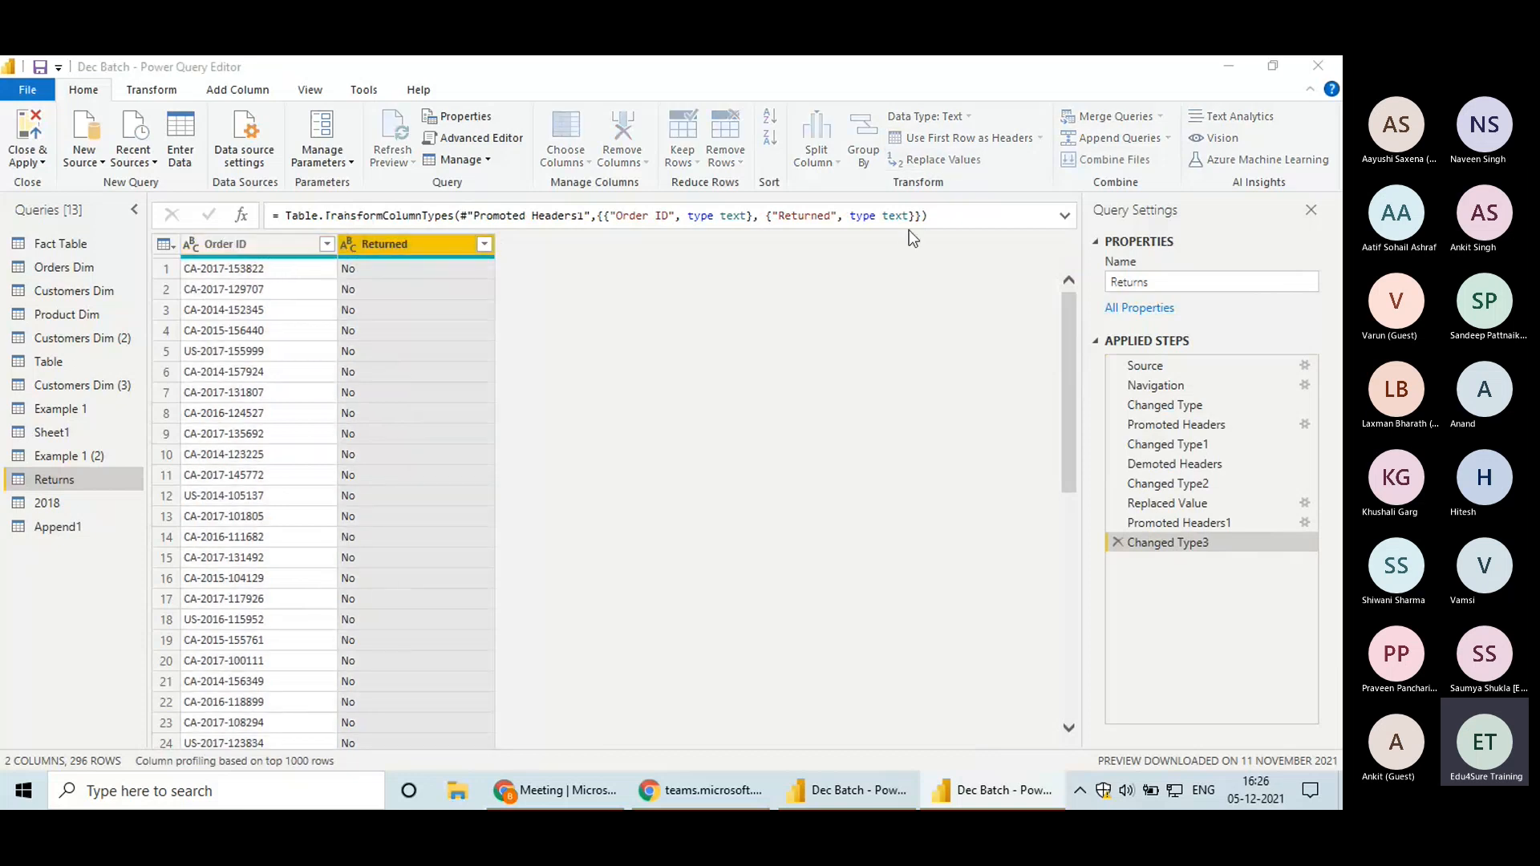
type("No")
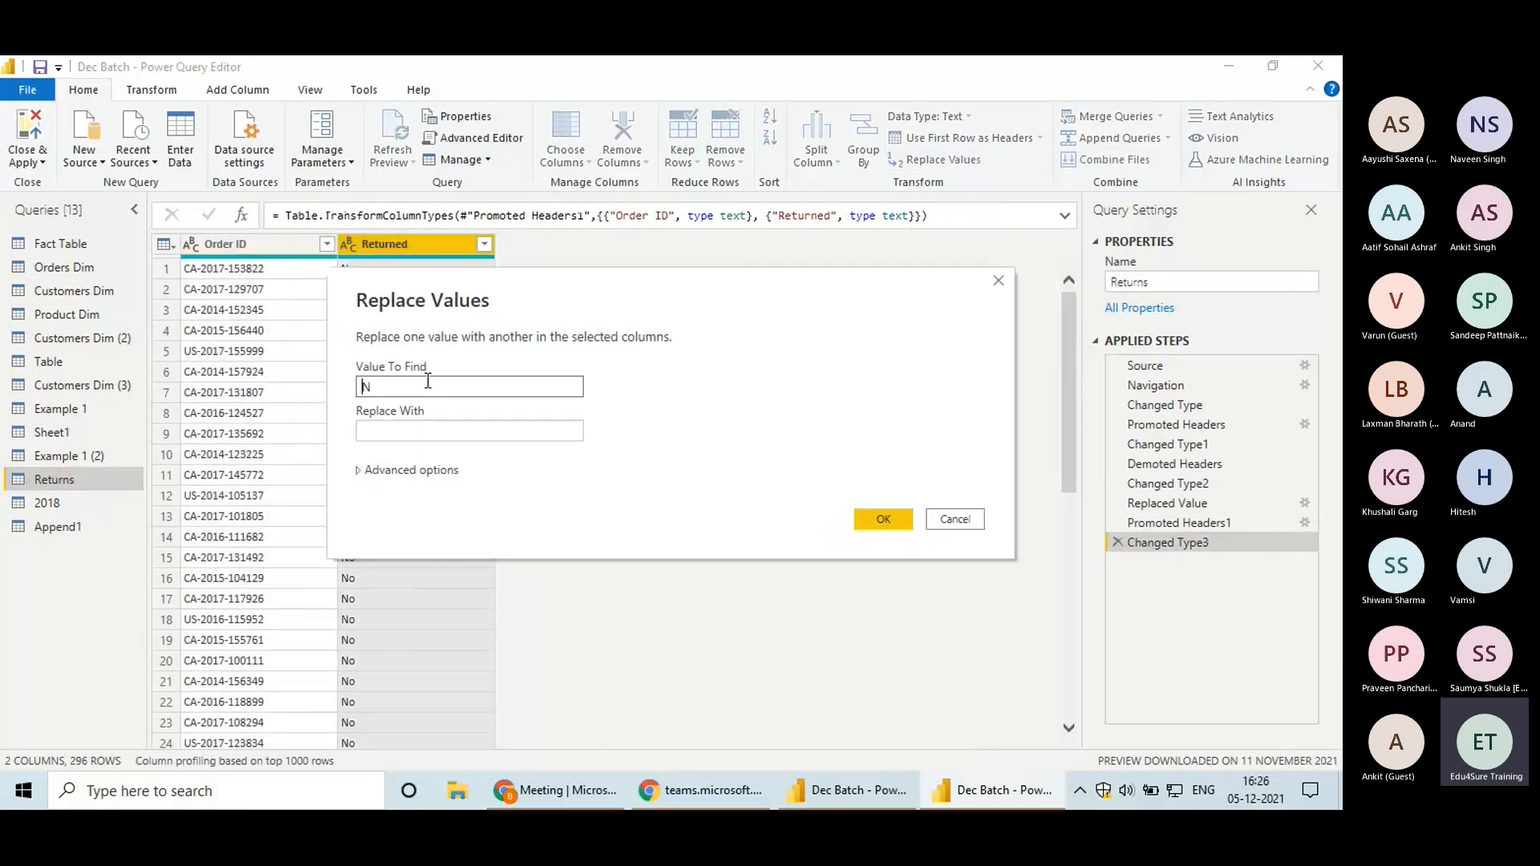
key("Tab")
type("Yes")
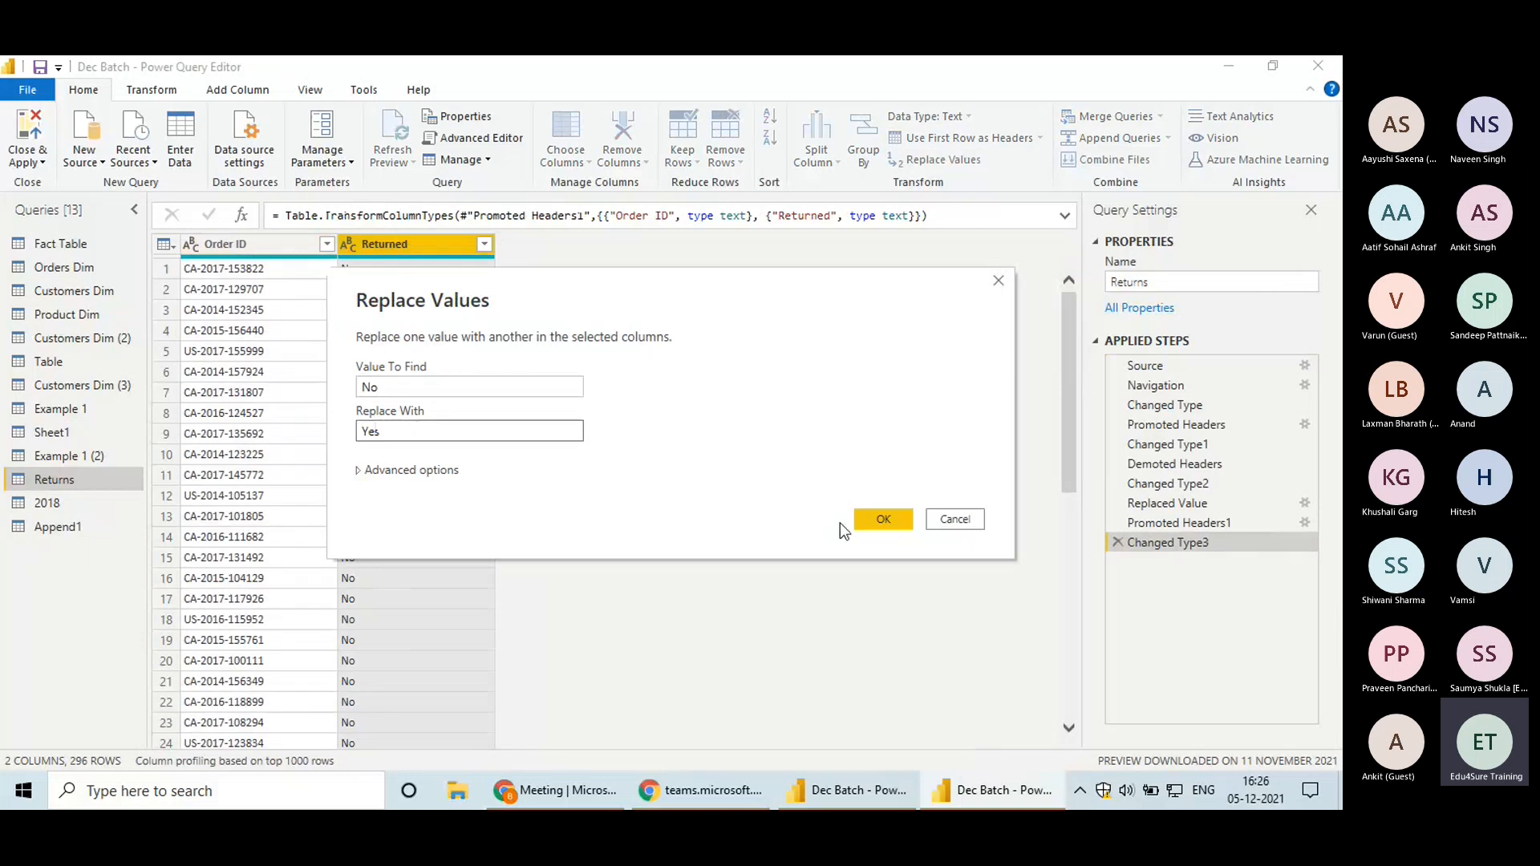
left_click(890, 519)
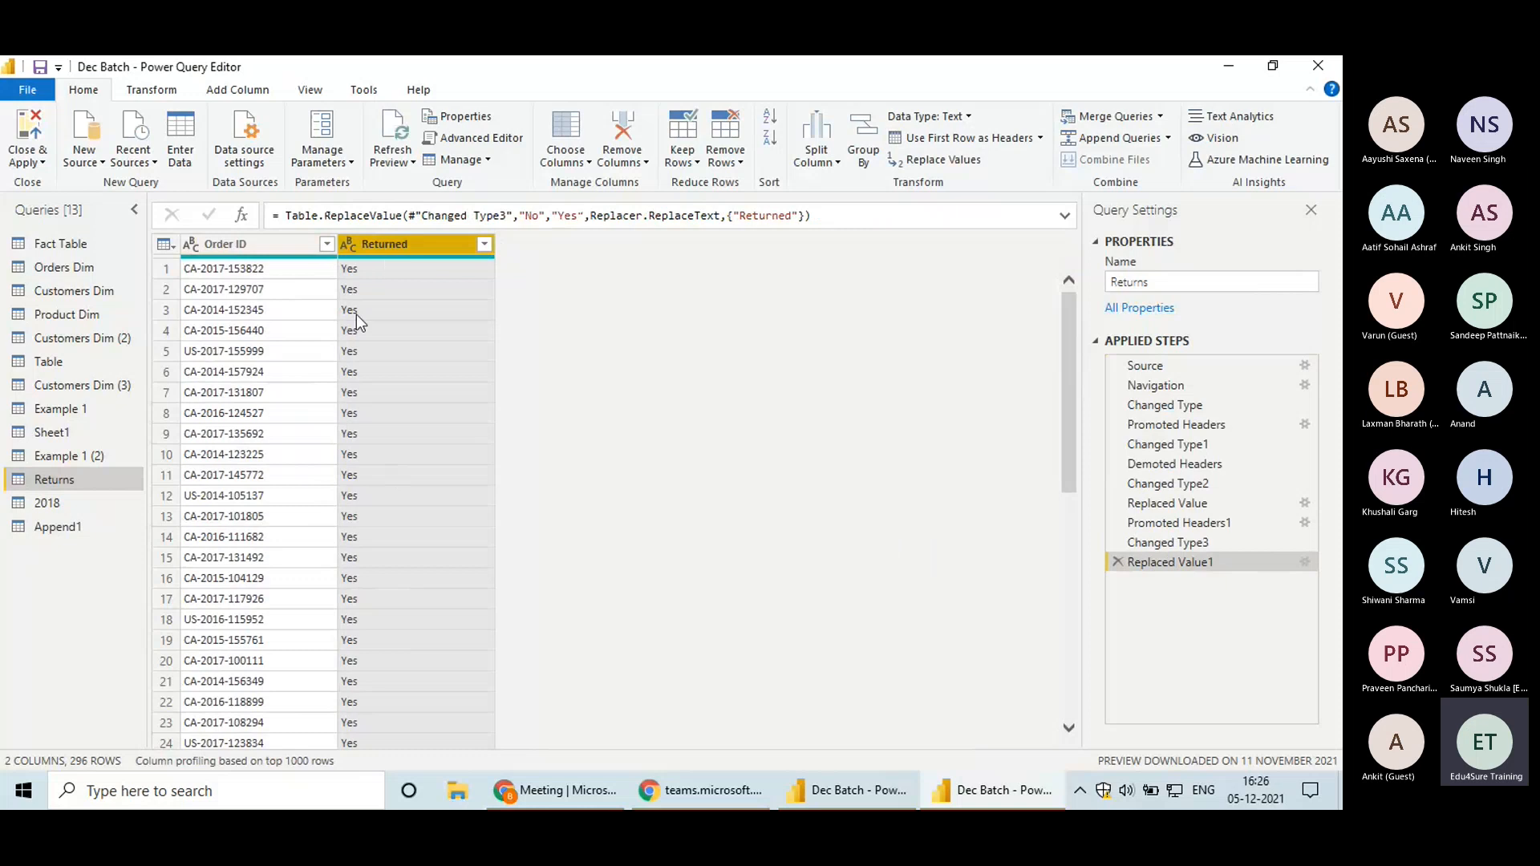
Merge the Append1 query with Returns, matching on Order ID in both tables and using a Left Outer join
left_click(137, 523)
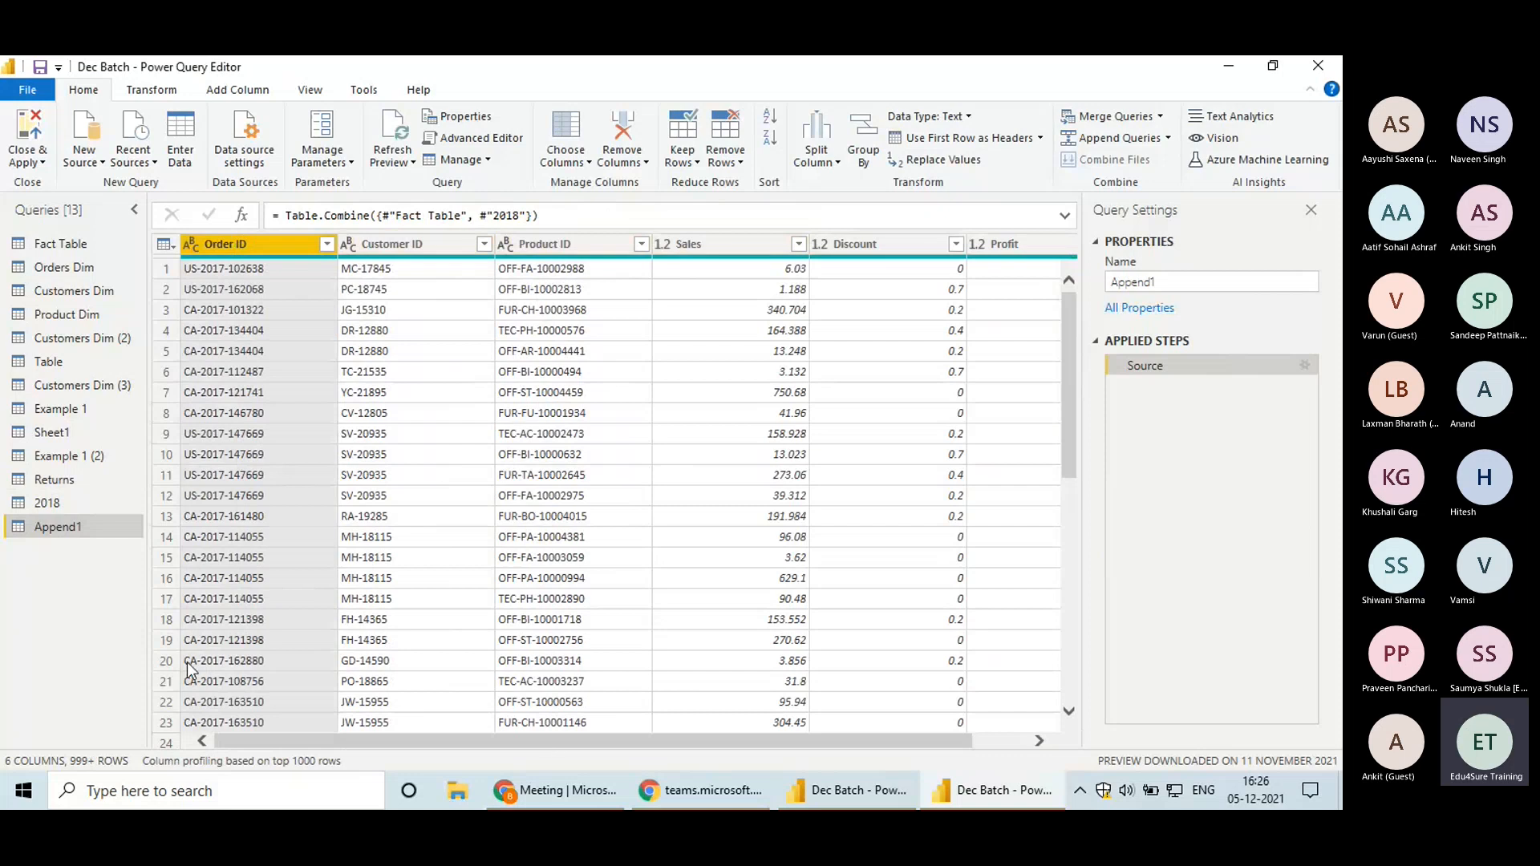
left_click(1158, 119)
left_click(1155, 139)
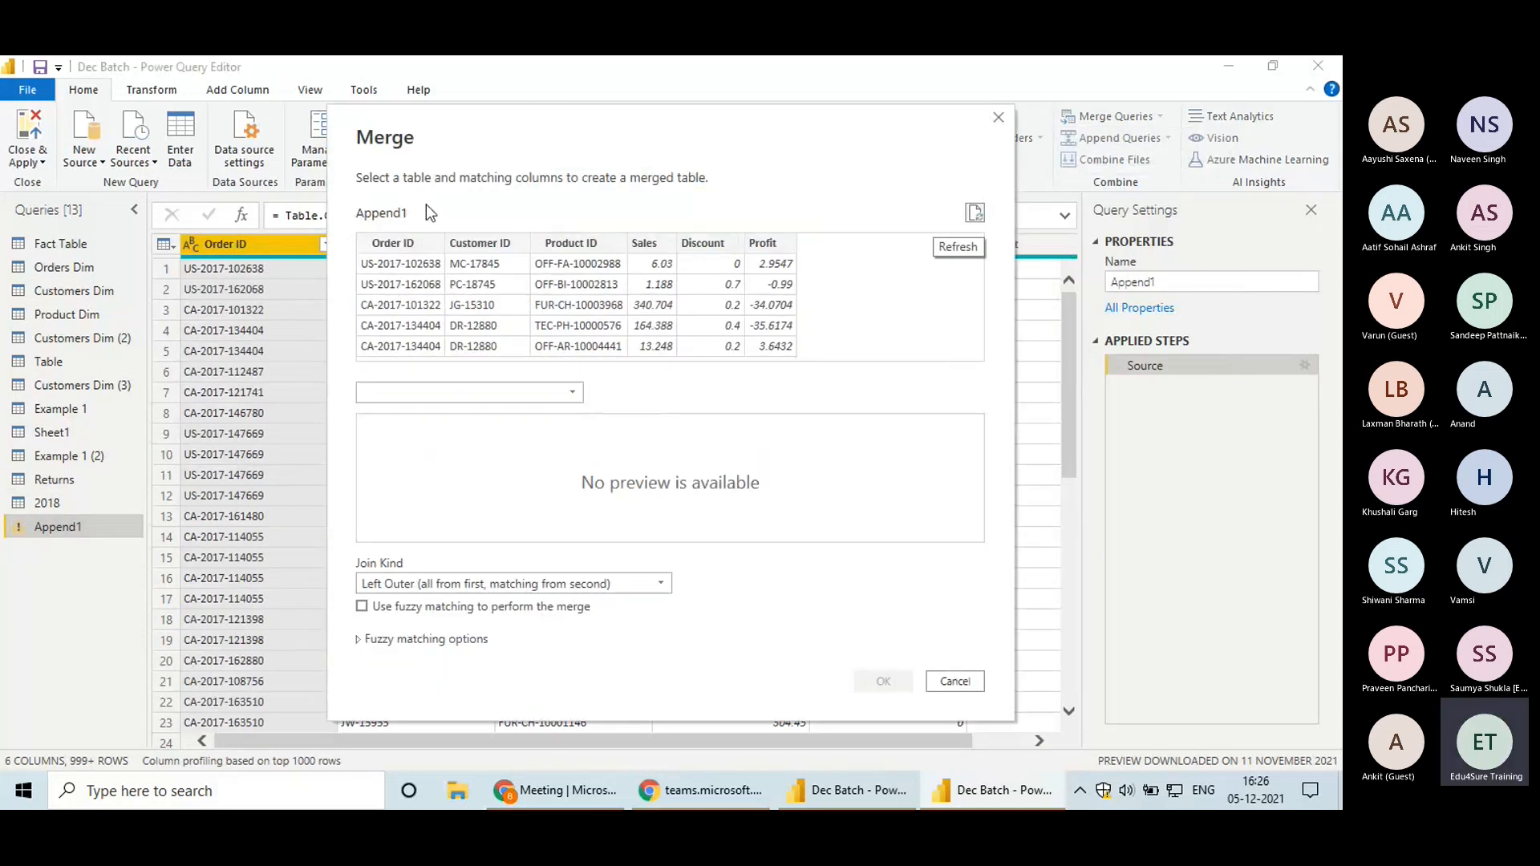
left_click(440, 393)
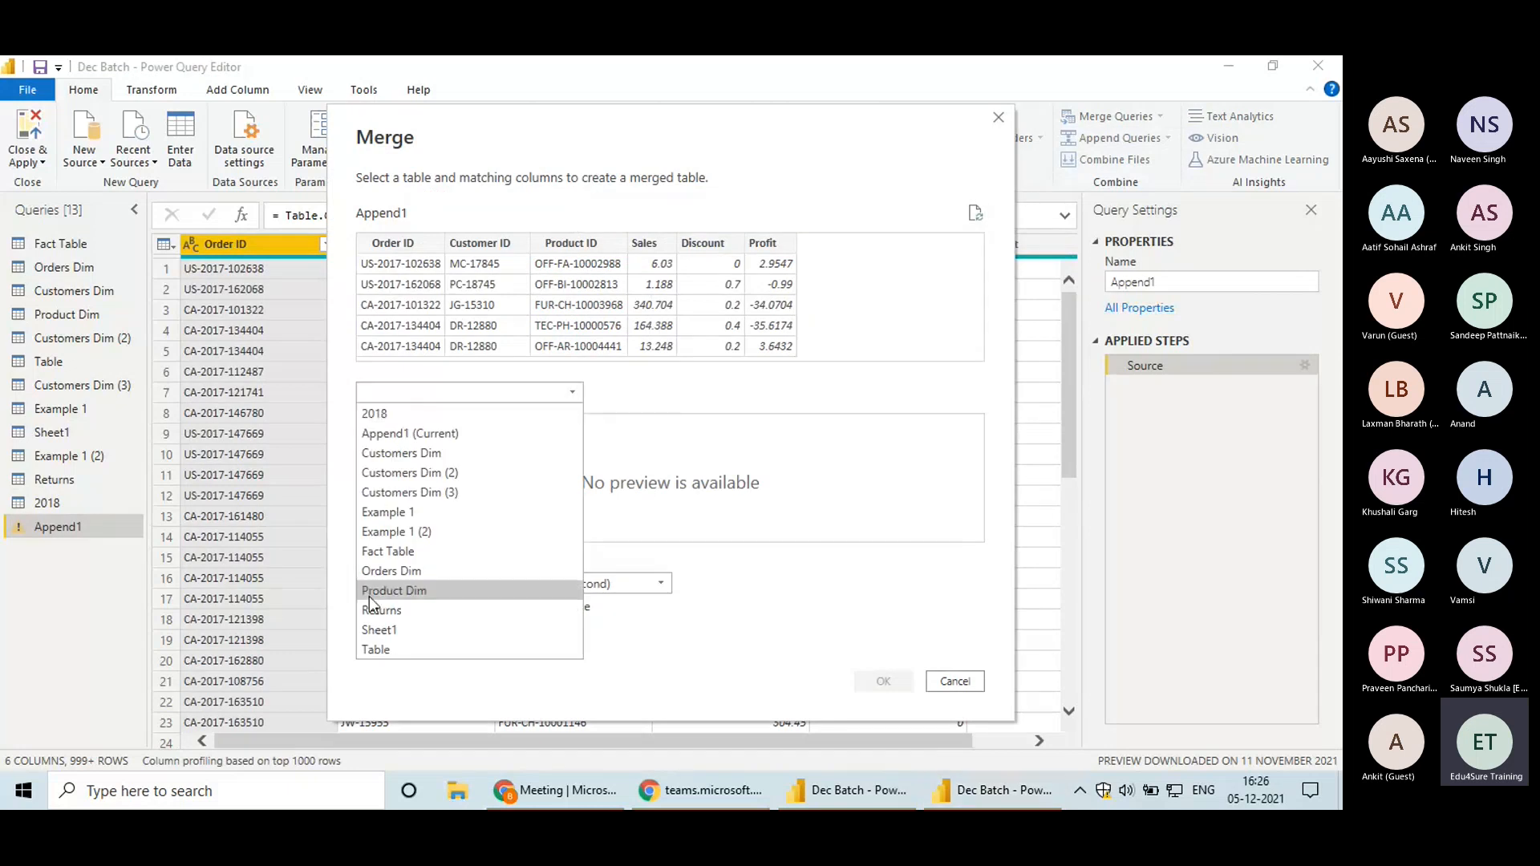
left_click(393, 611)
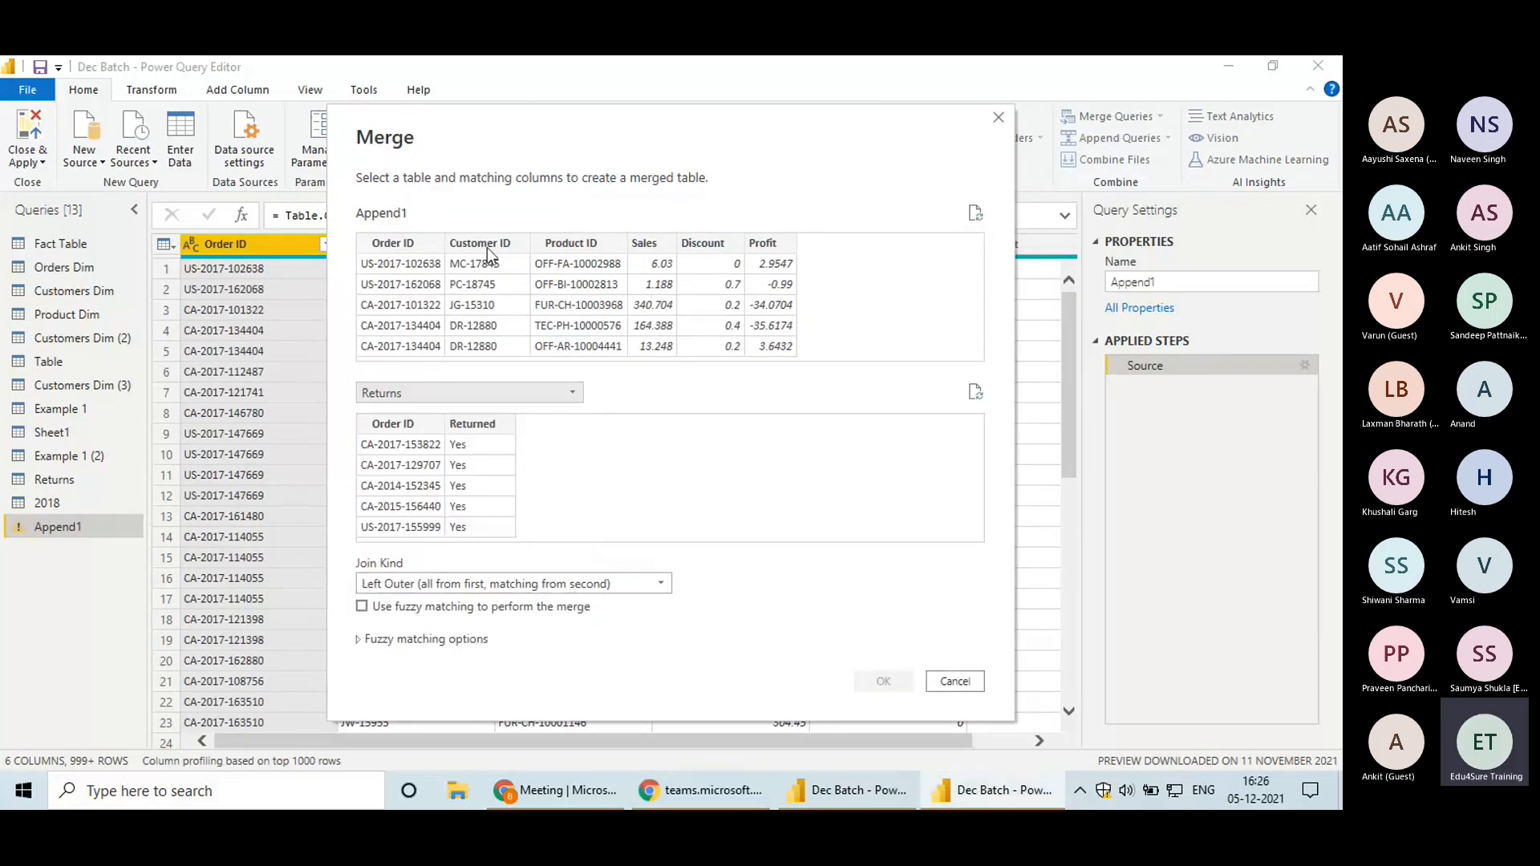
left_click(425, 242)
left_click(391, 424)
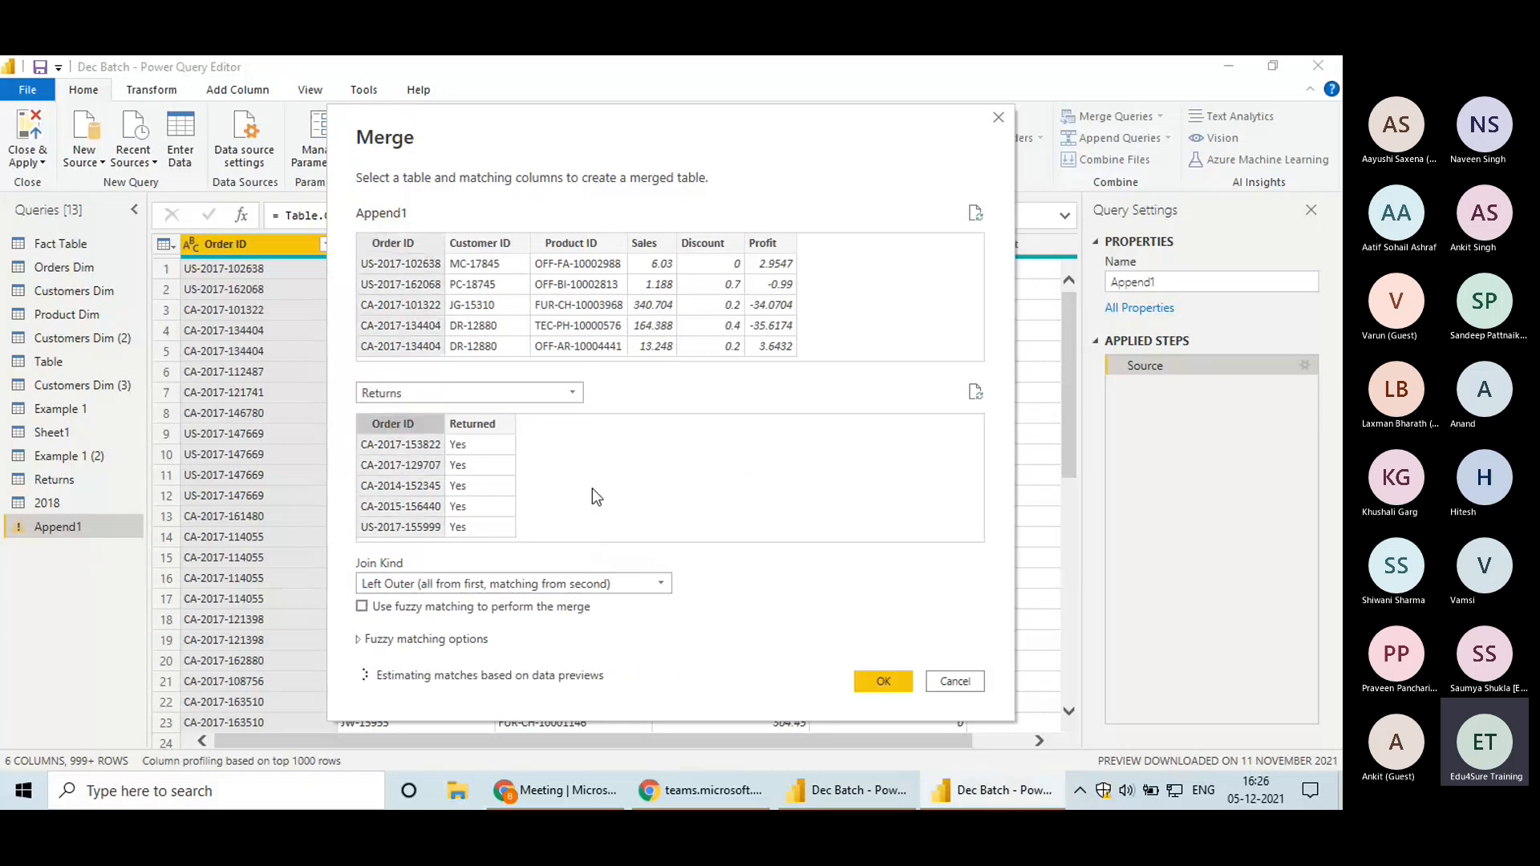
left_click(610, 584)
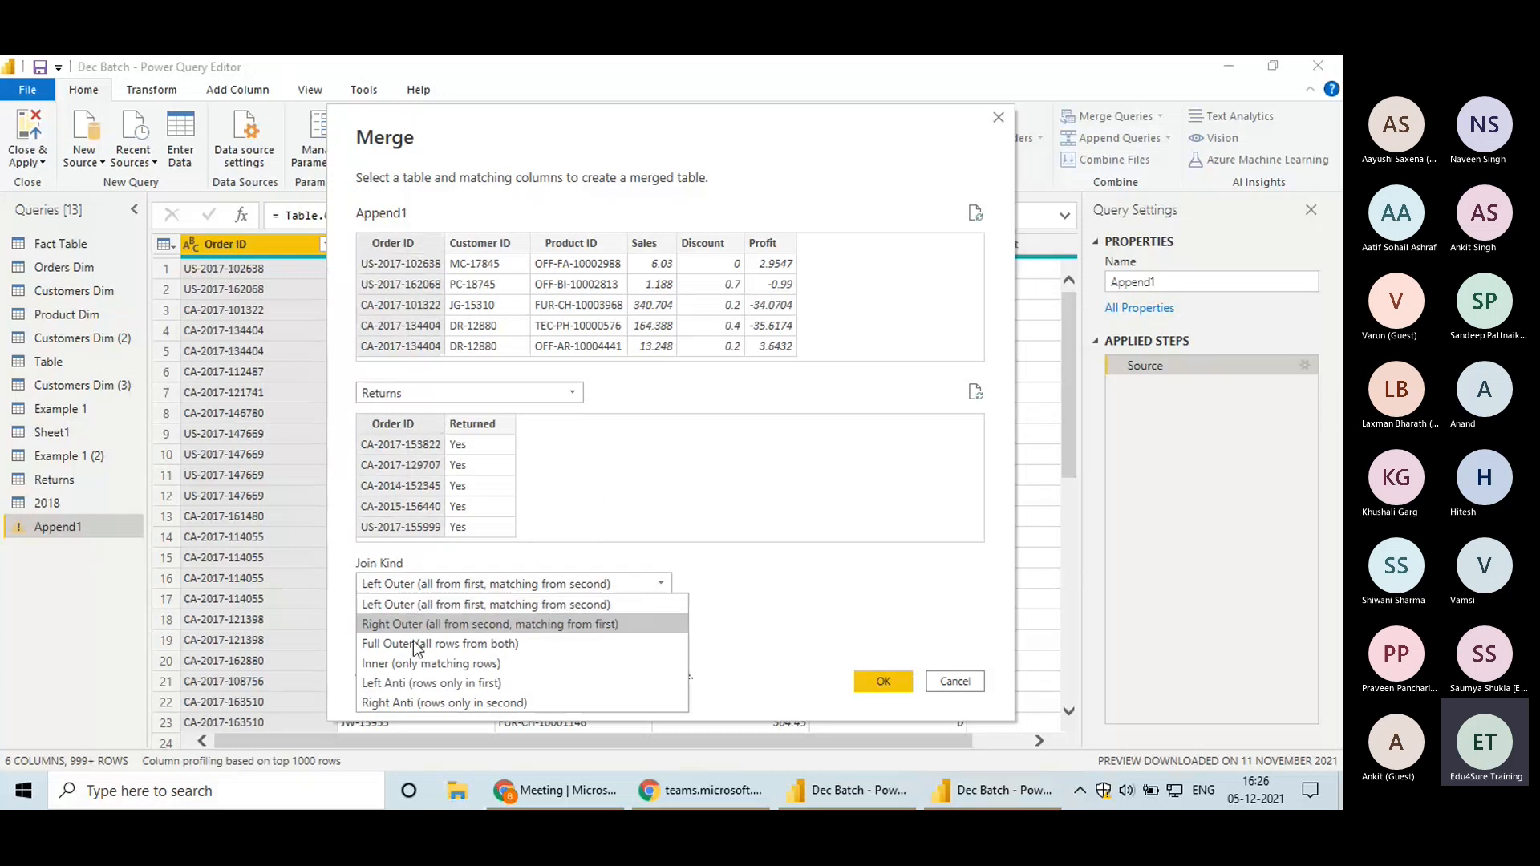
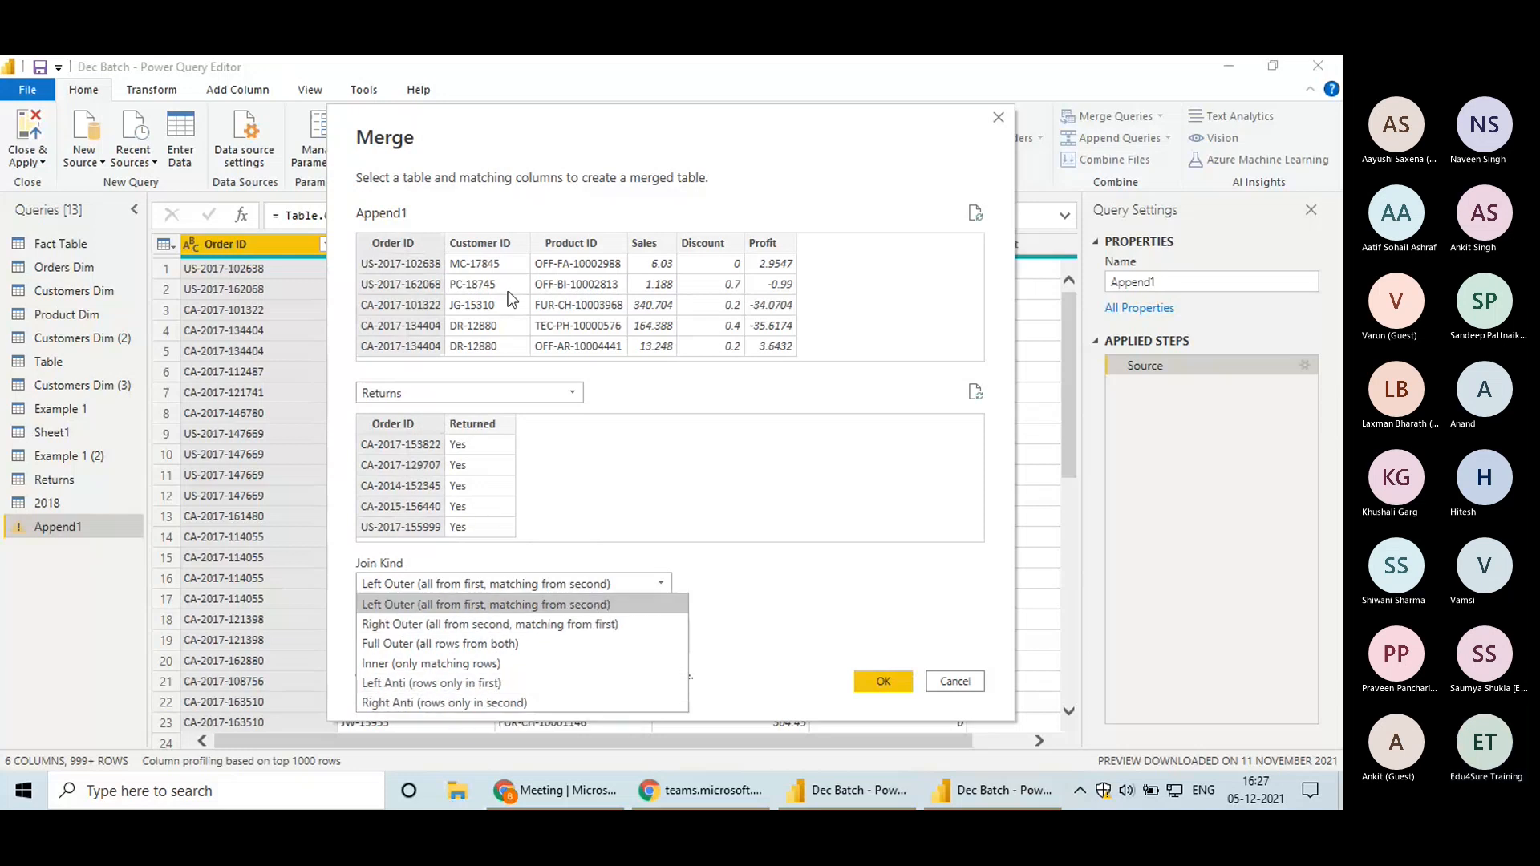
left_click(585, 603)
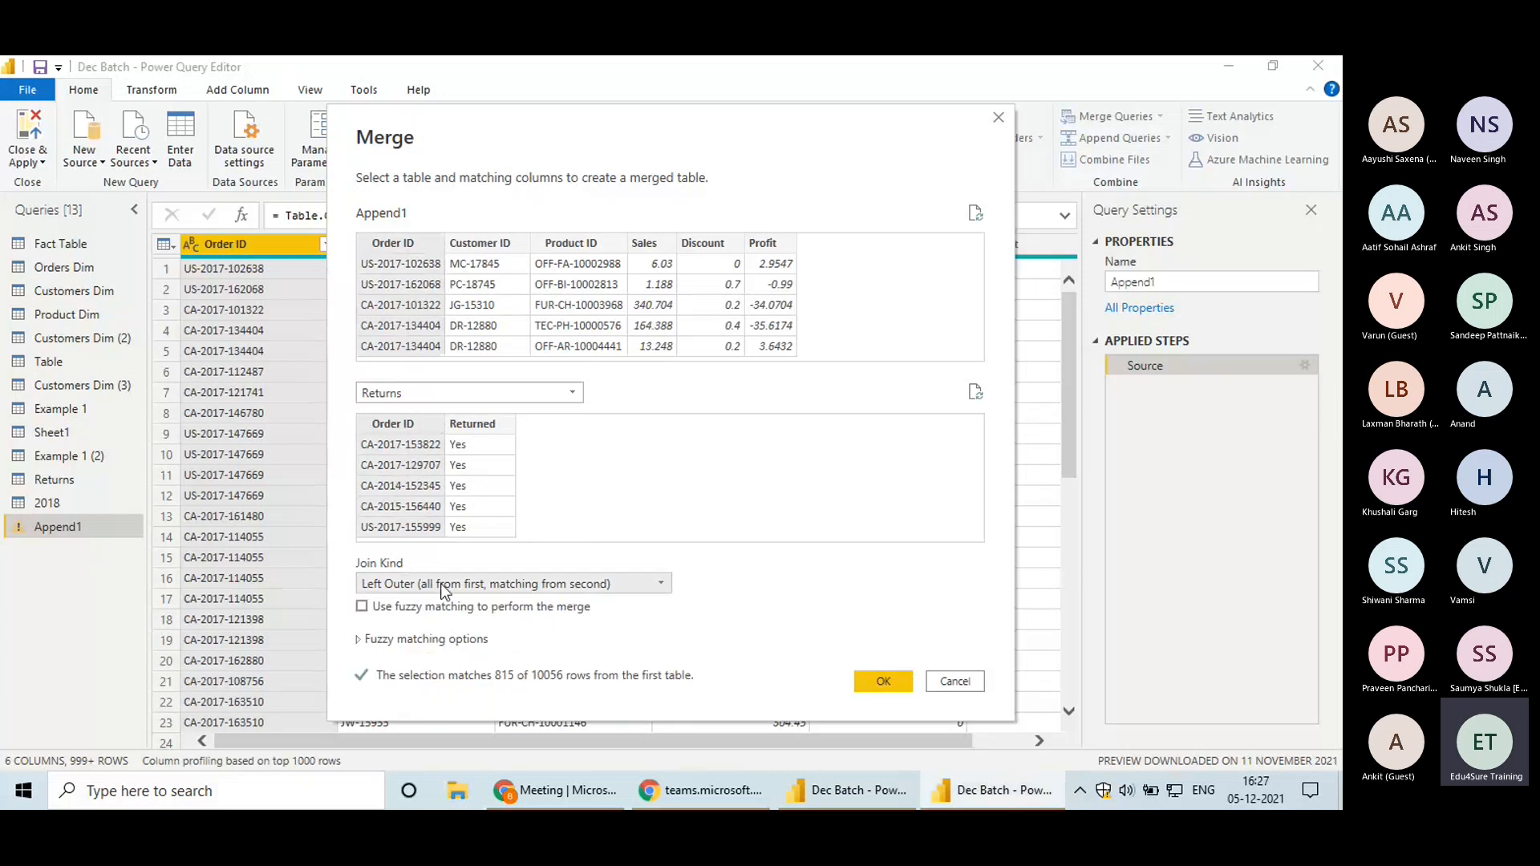
left_click(883, 681)
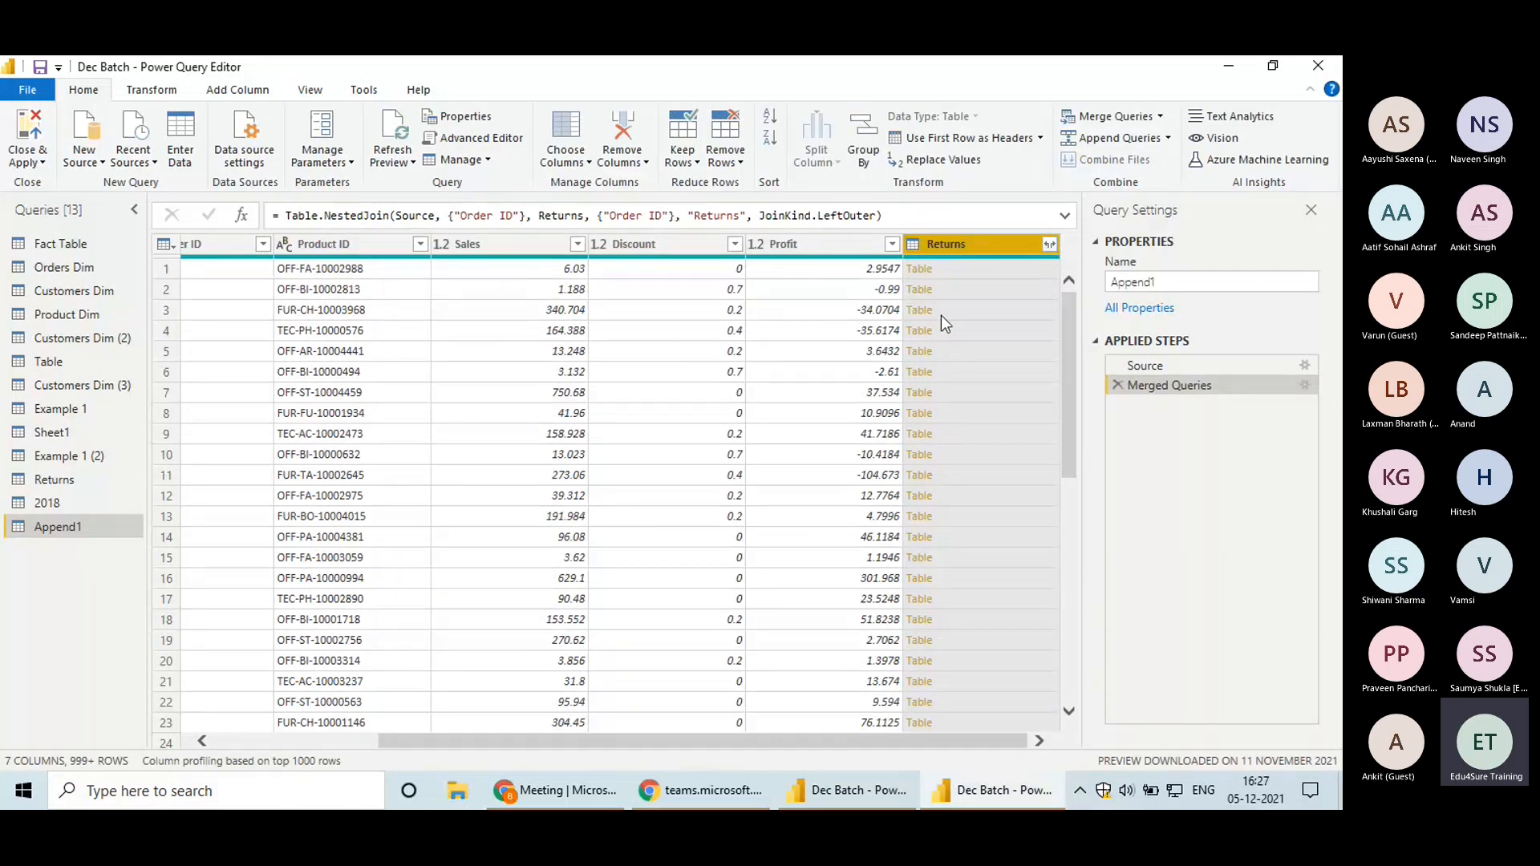
Expand the merged Returns column to include only Returned, keeping the original column name as prefix
left_click(1051, 245)
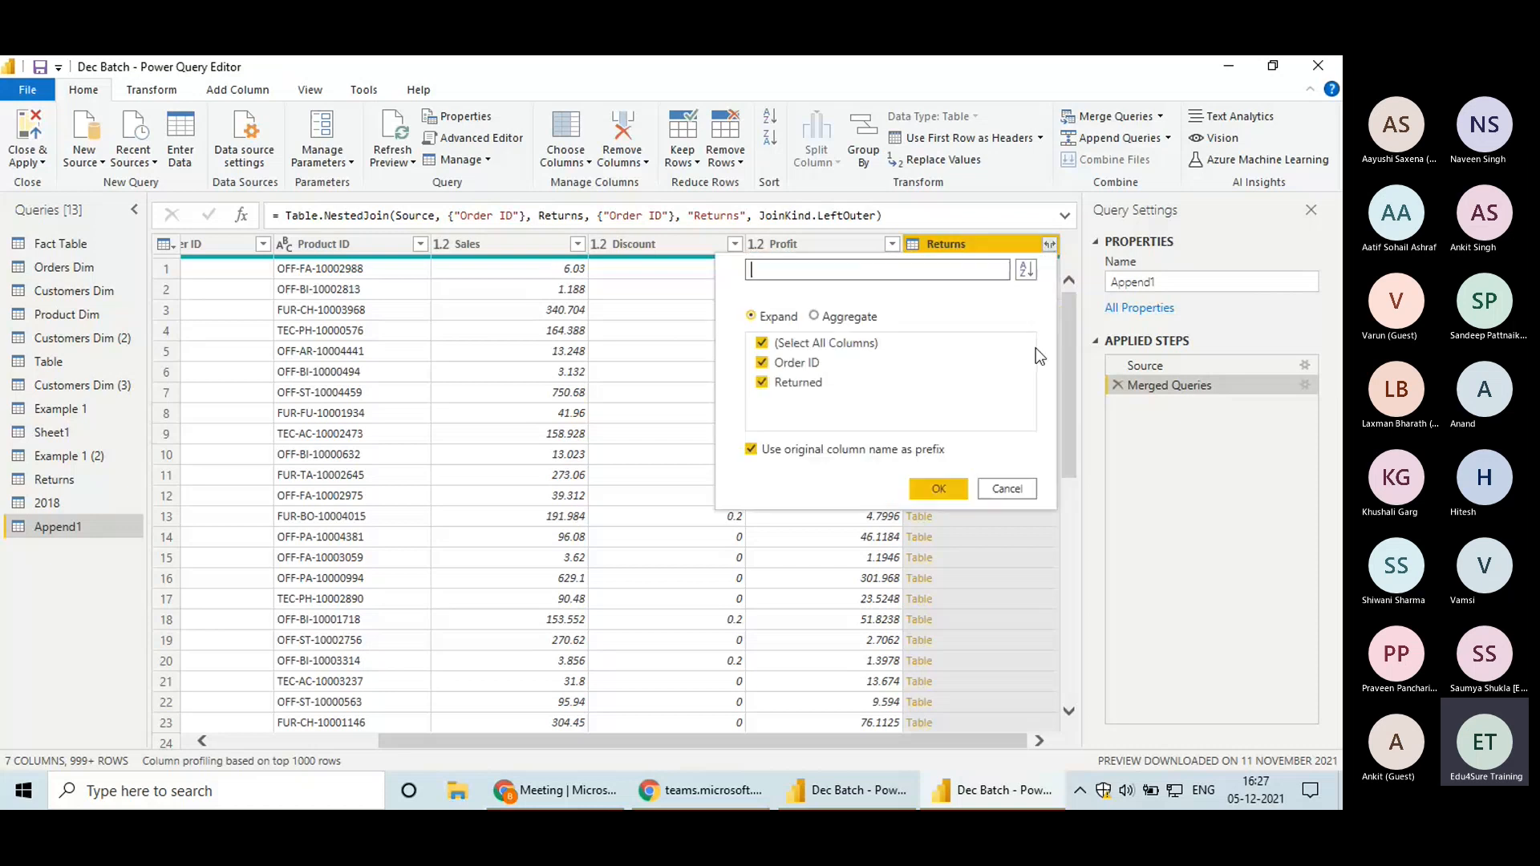
left_click(762, 342)
left_click(764, 383)
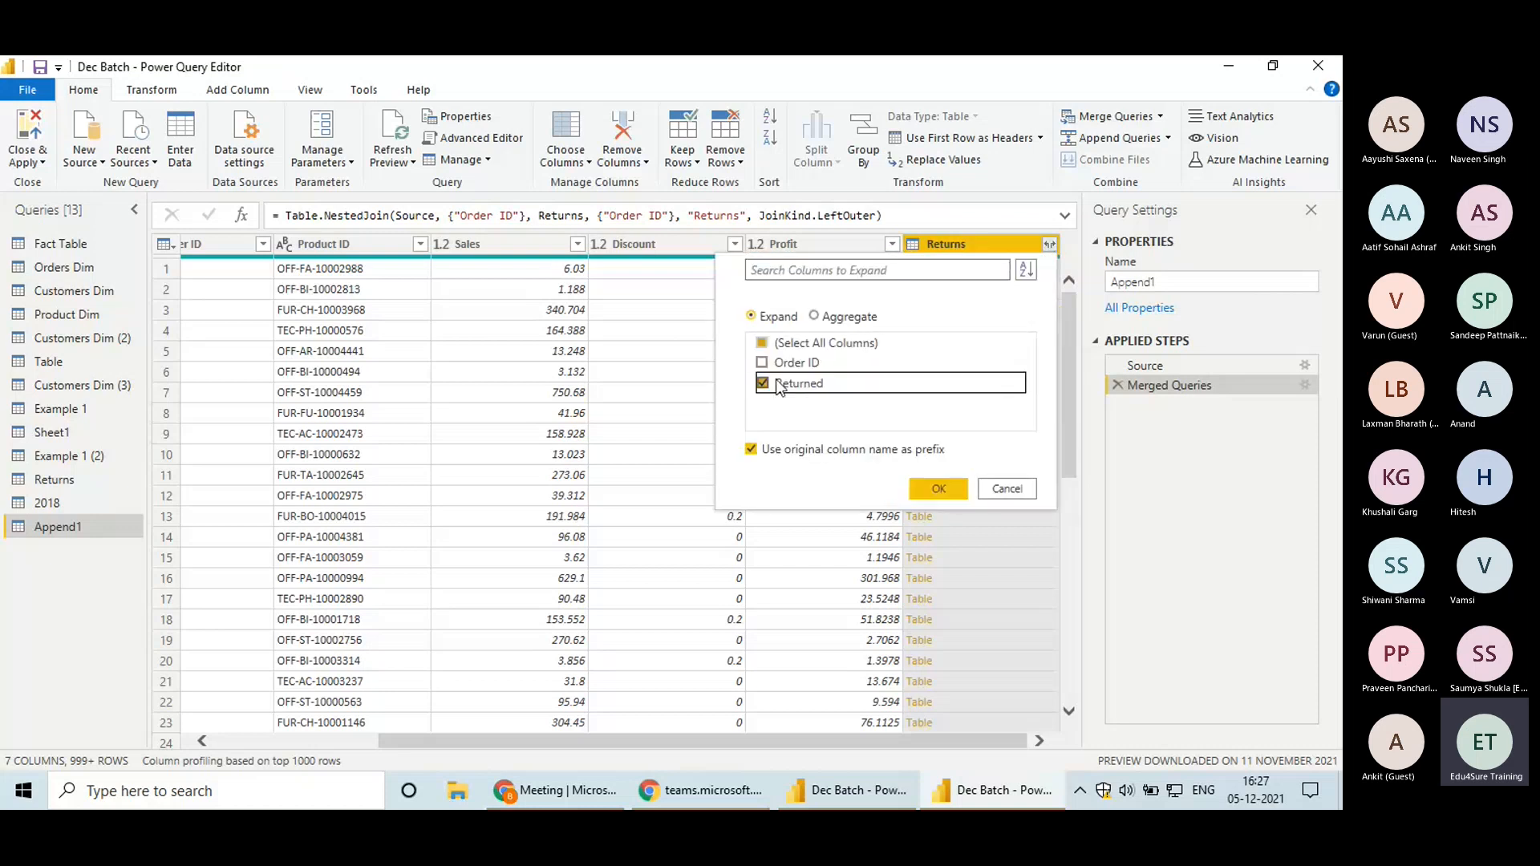
left_click(937, 490)
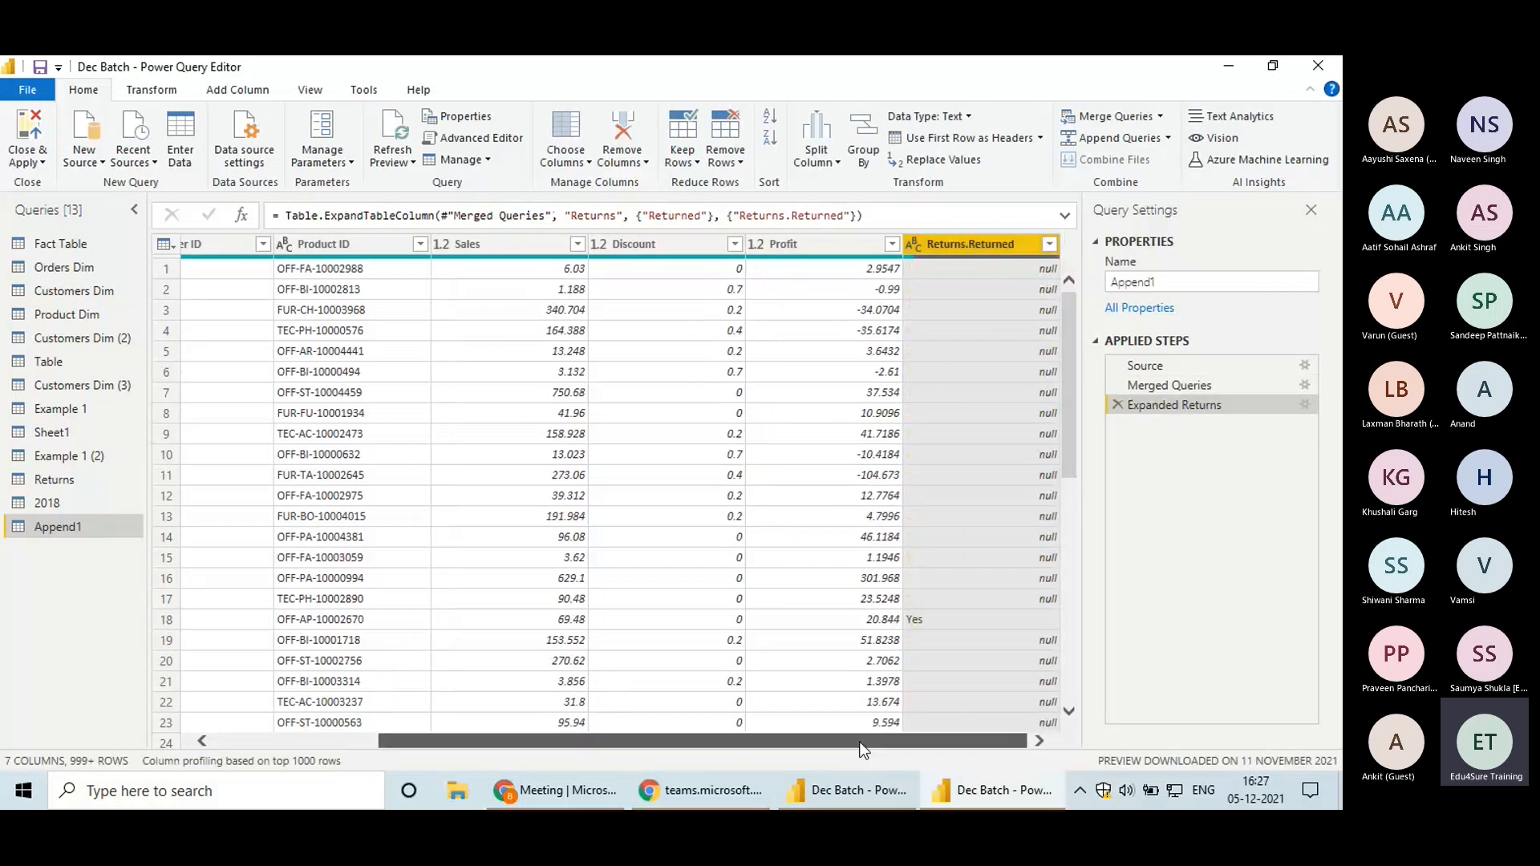
mouse_move(1063, 335)
left_mouse_down()
mouse_move(1066, 441)
mouse_move(1067, 337)
left_mouse_up()
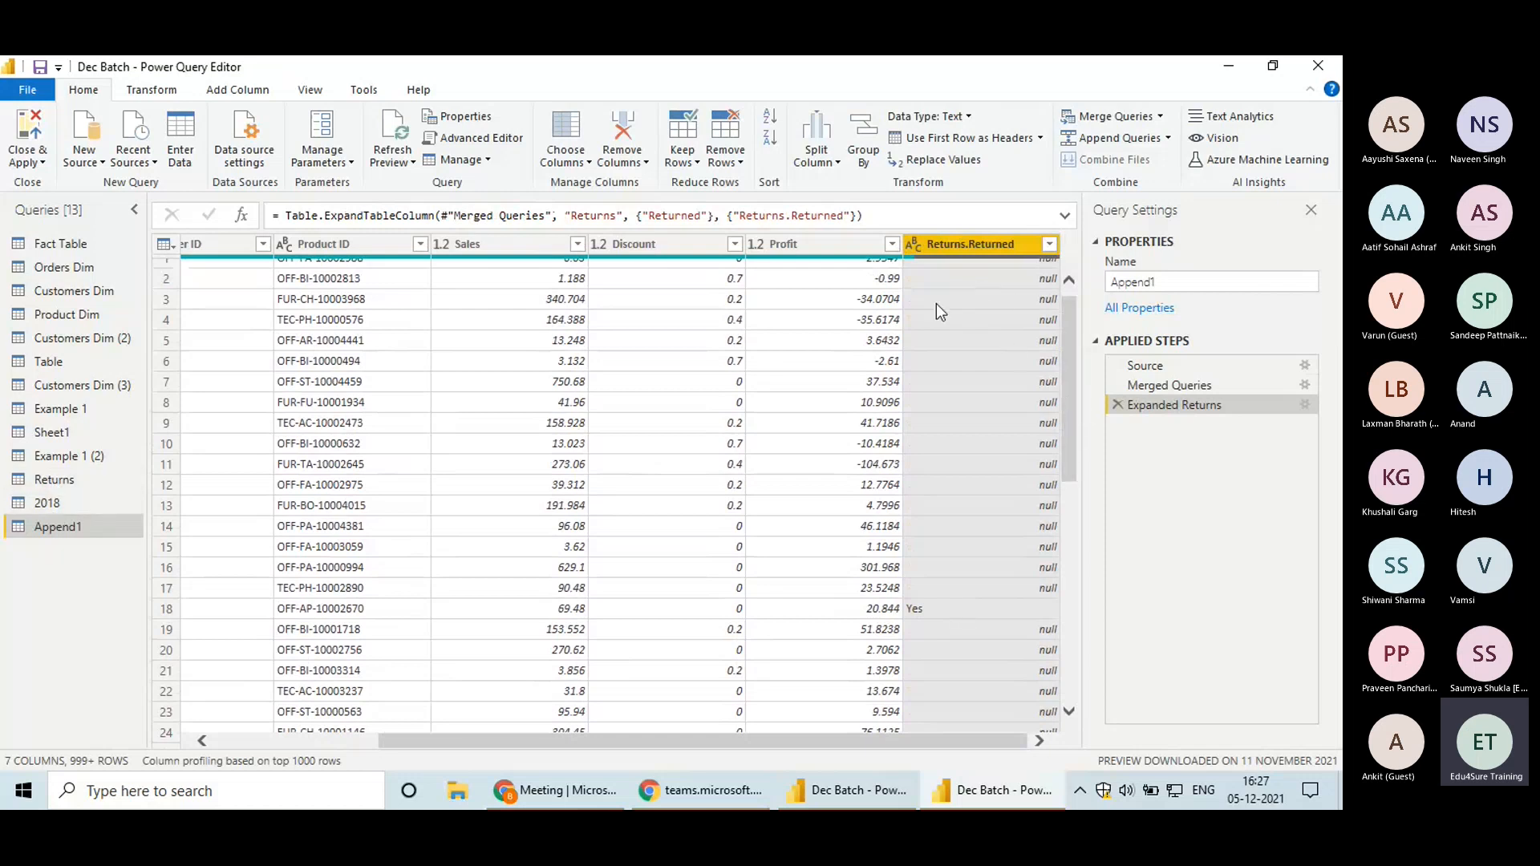
left_click_drag(1076, 404, 1087, 346)
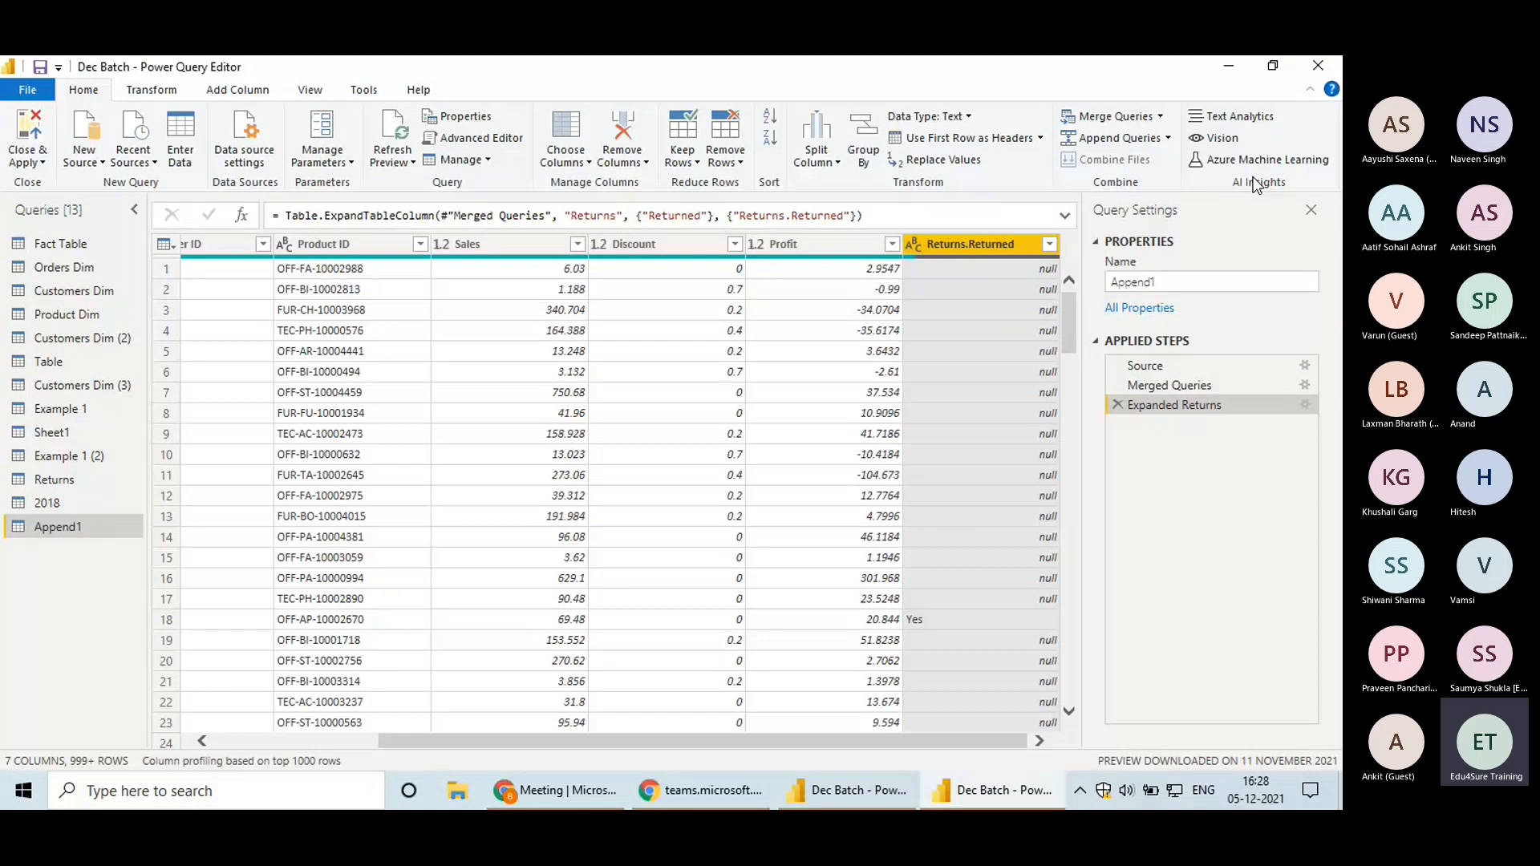
left_click(152, 92)
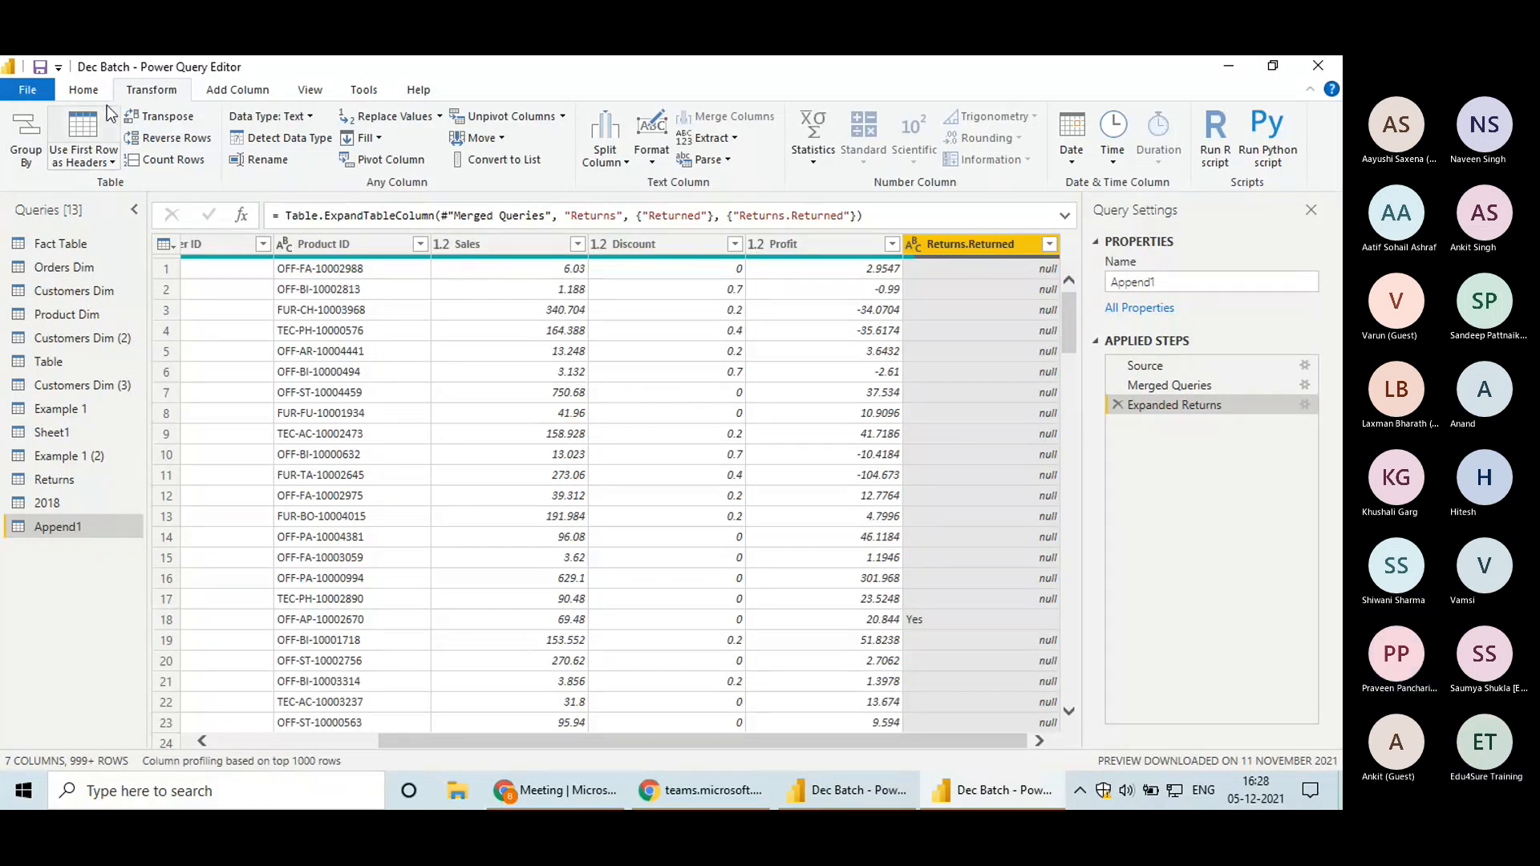
left_click(84, 89)
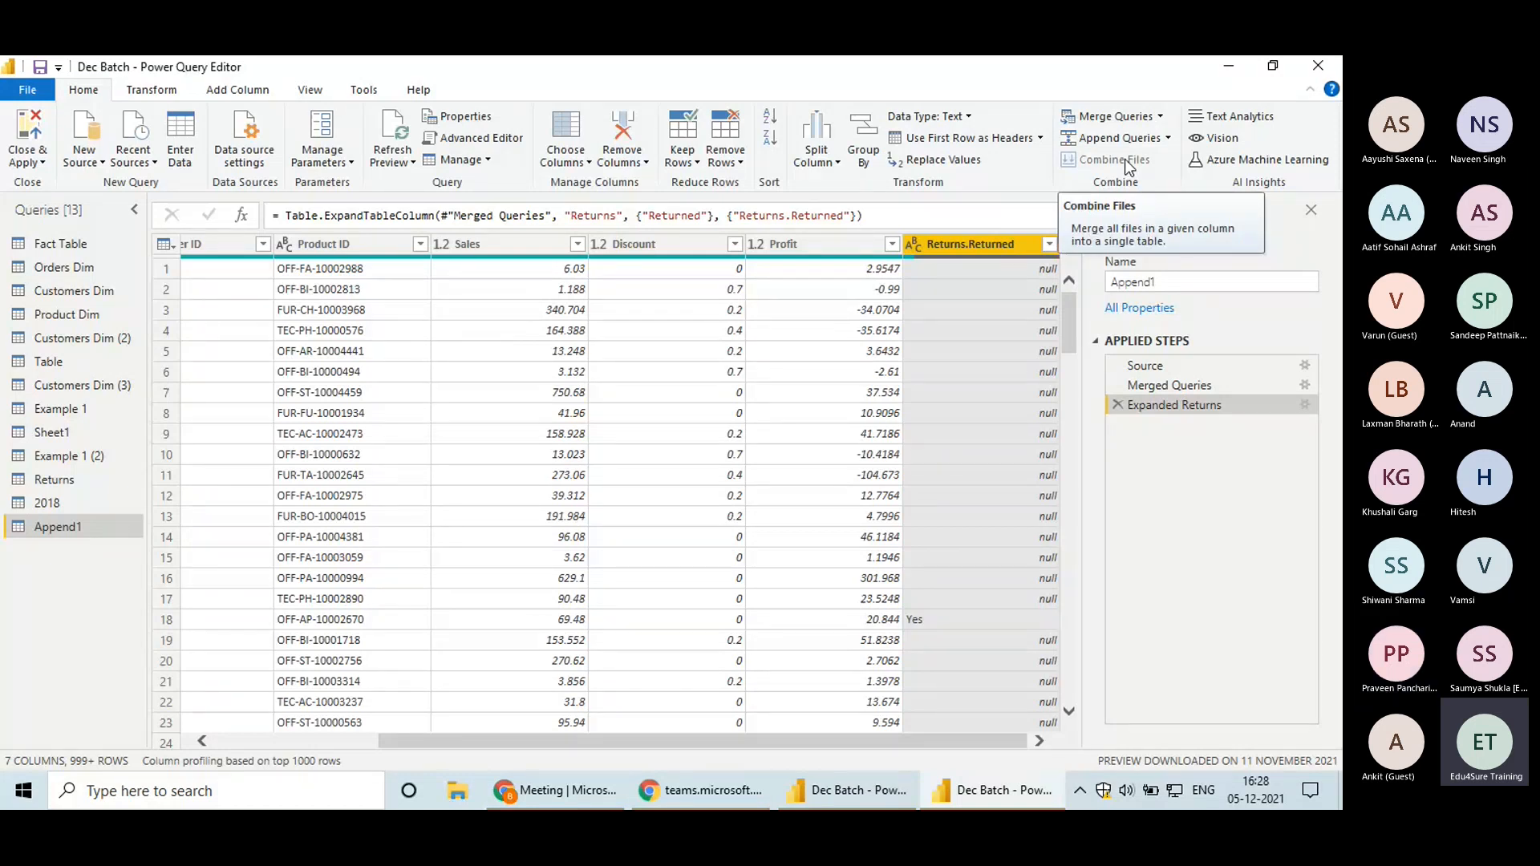
left_click_drag(509, 238, 792, 375)
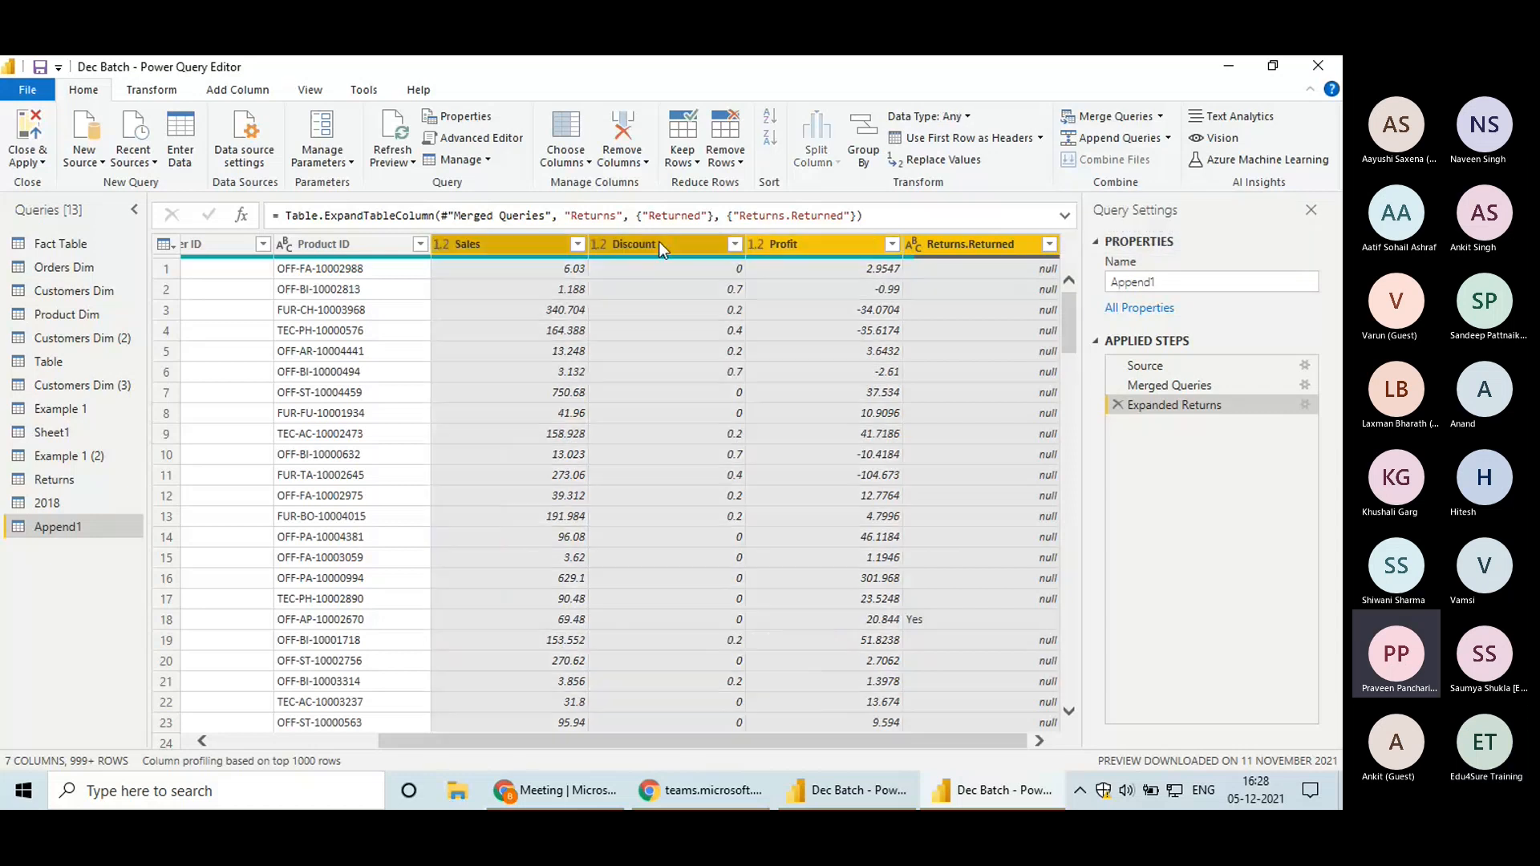
left_click(795, 377)
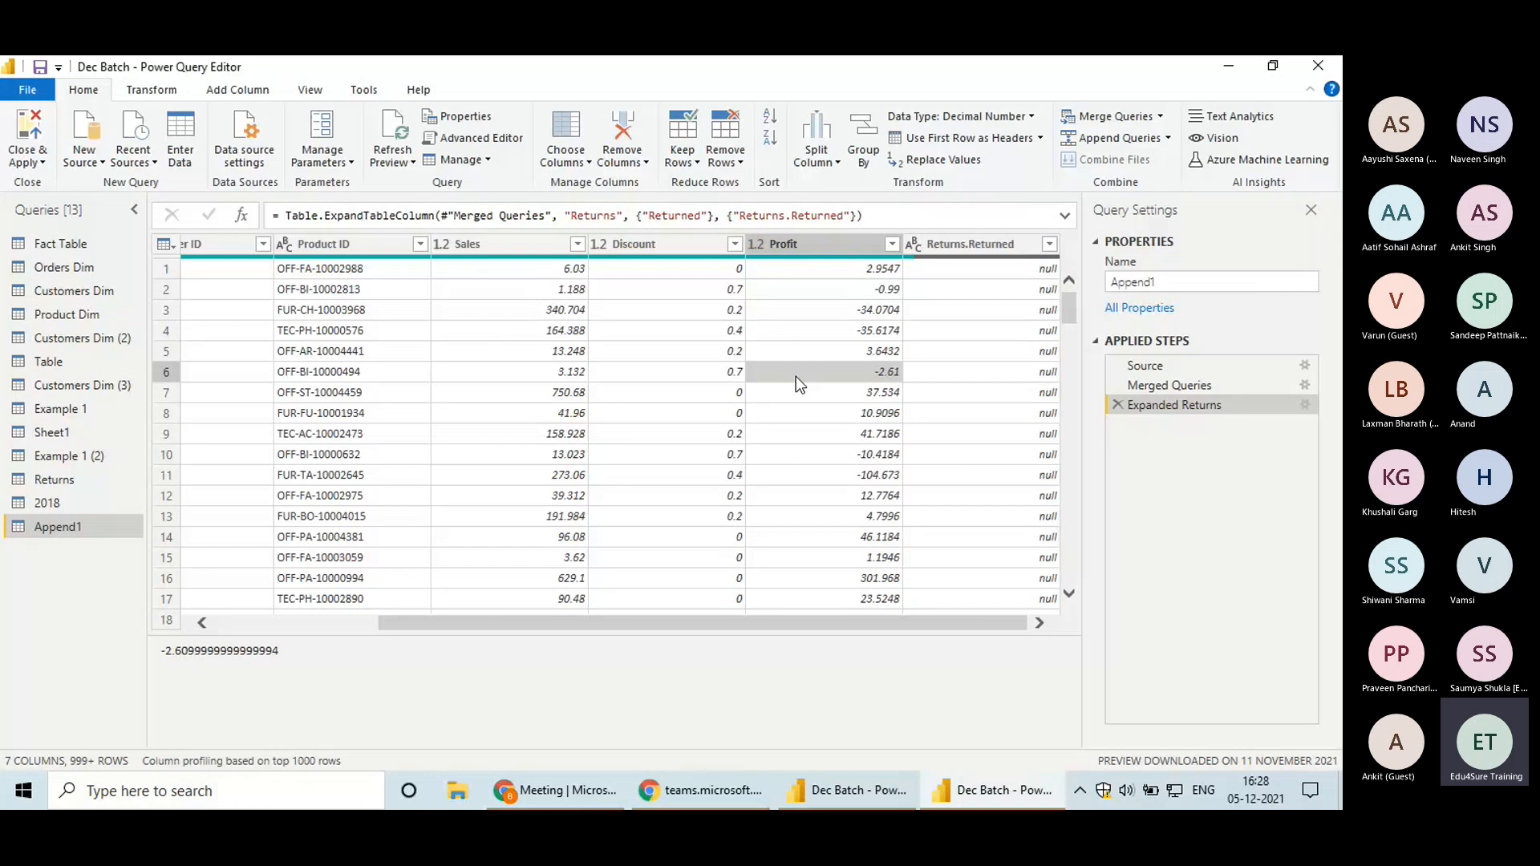
Look through the queries from Orders Dim to Example 1 (2) for a table suited to demonstrating Transpose
left_click(152, 90)
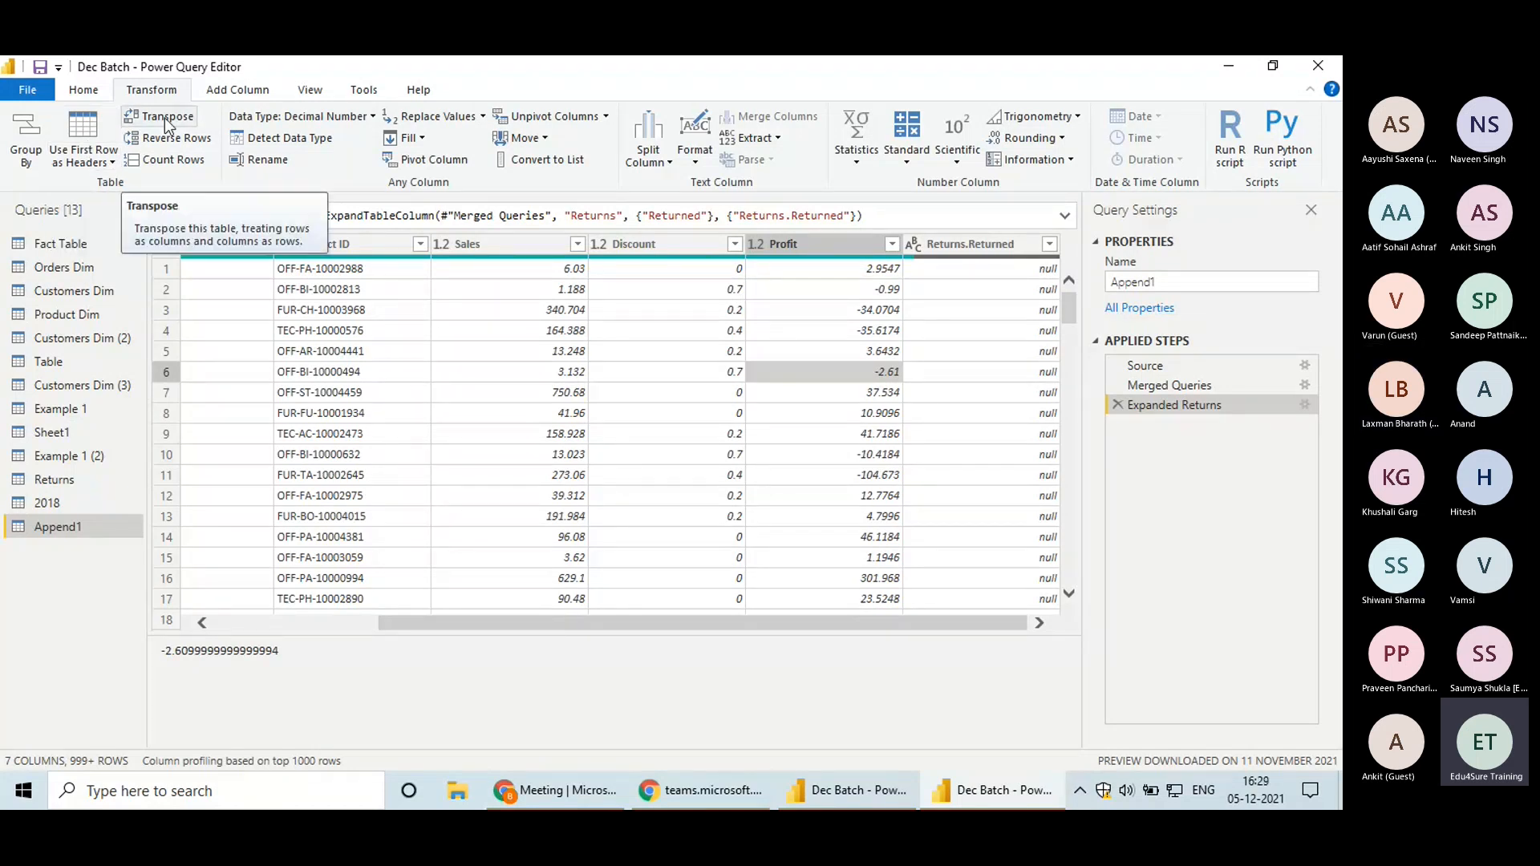
left_click(82, 269)
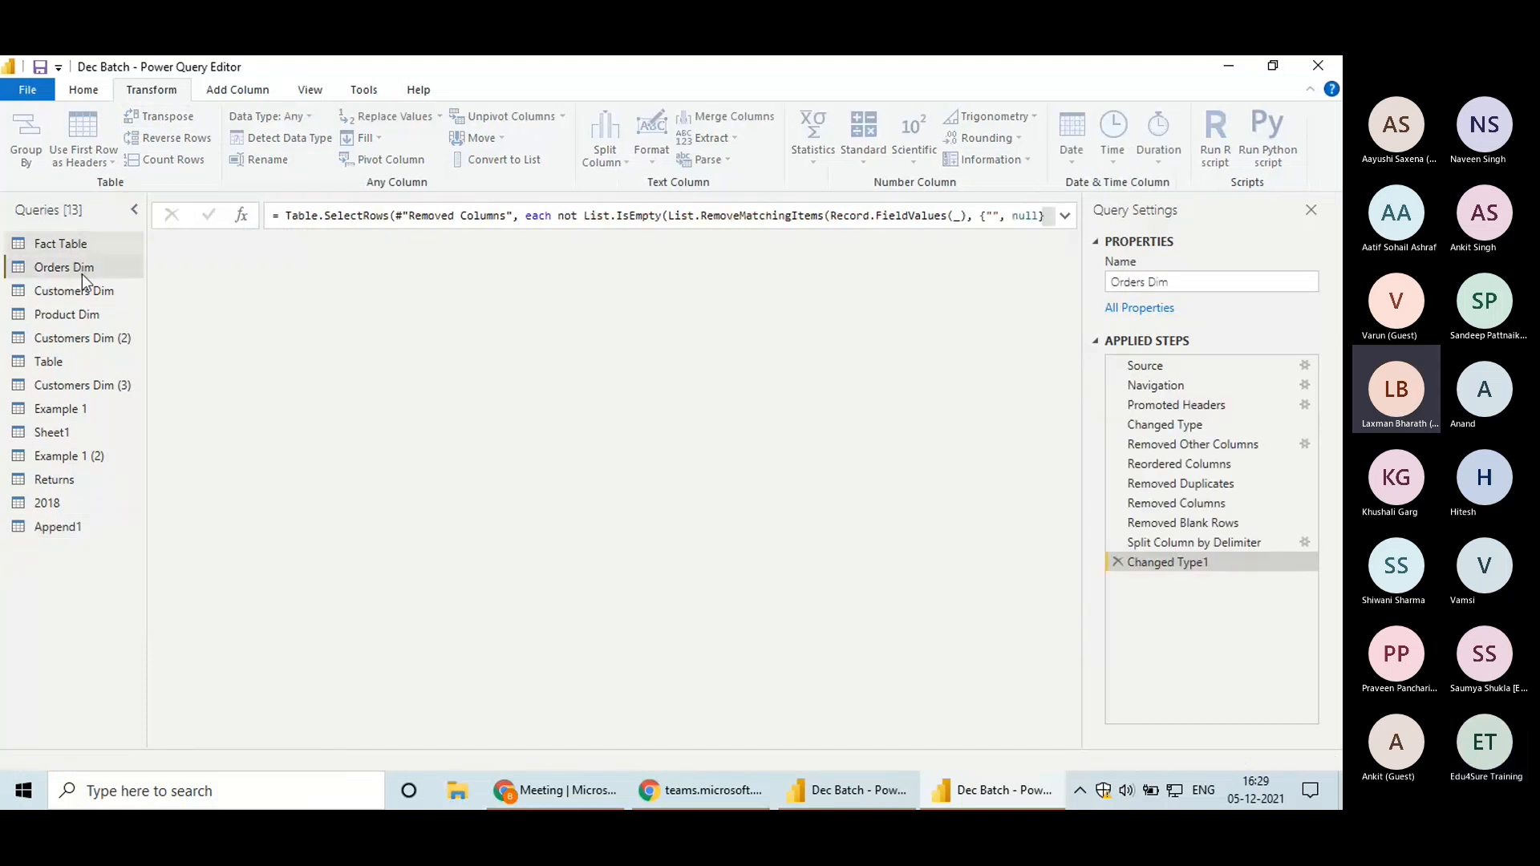
left_click(77, 314)
left_click(70, 357)
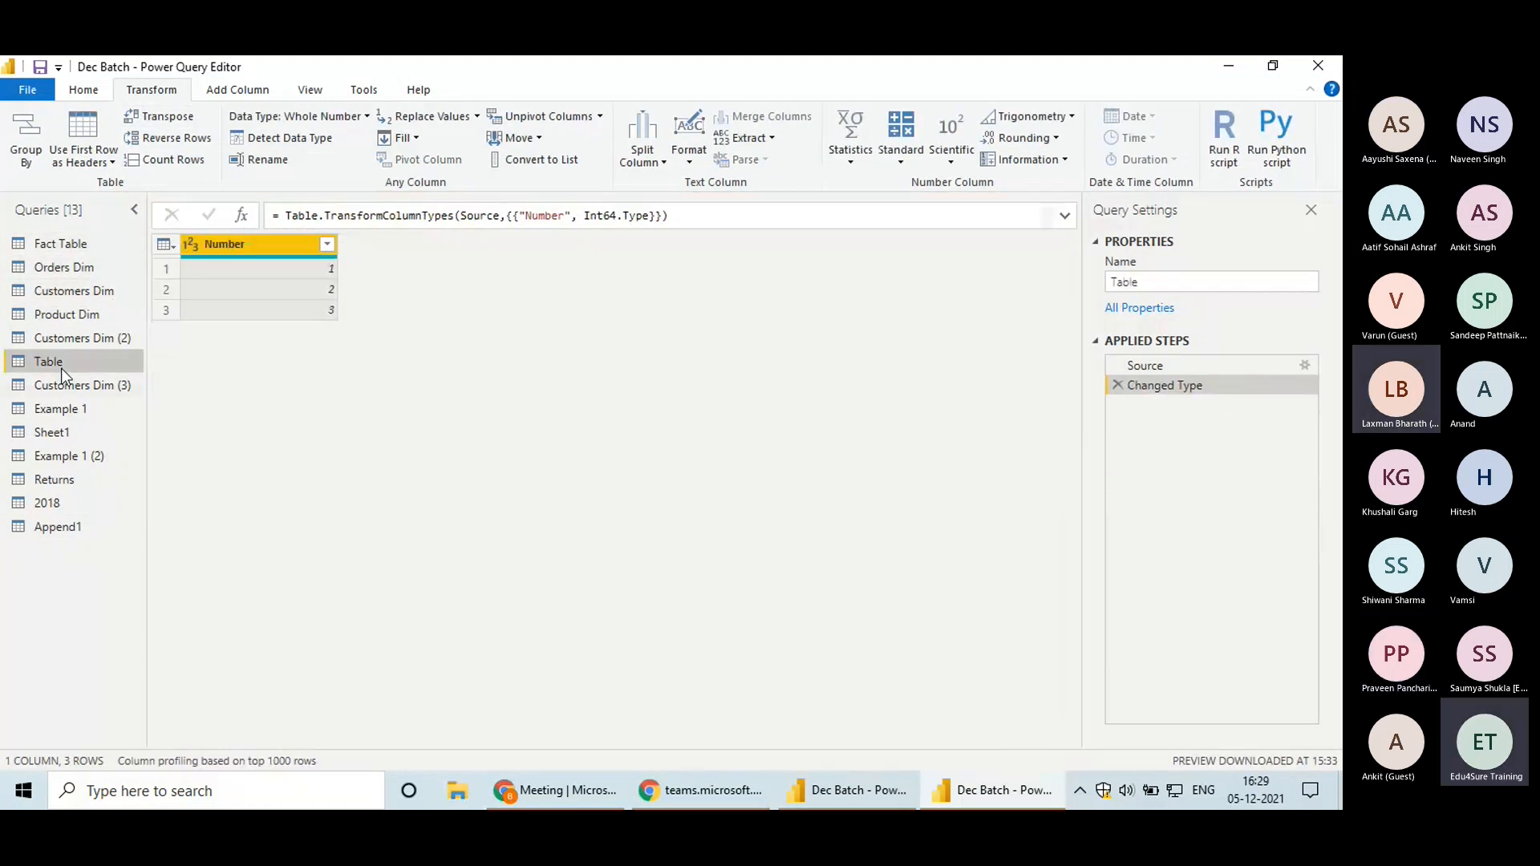
left_click(64, 388)
left_click(57, 411)
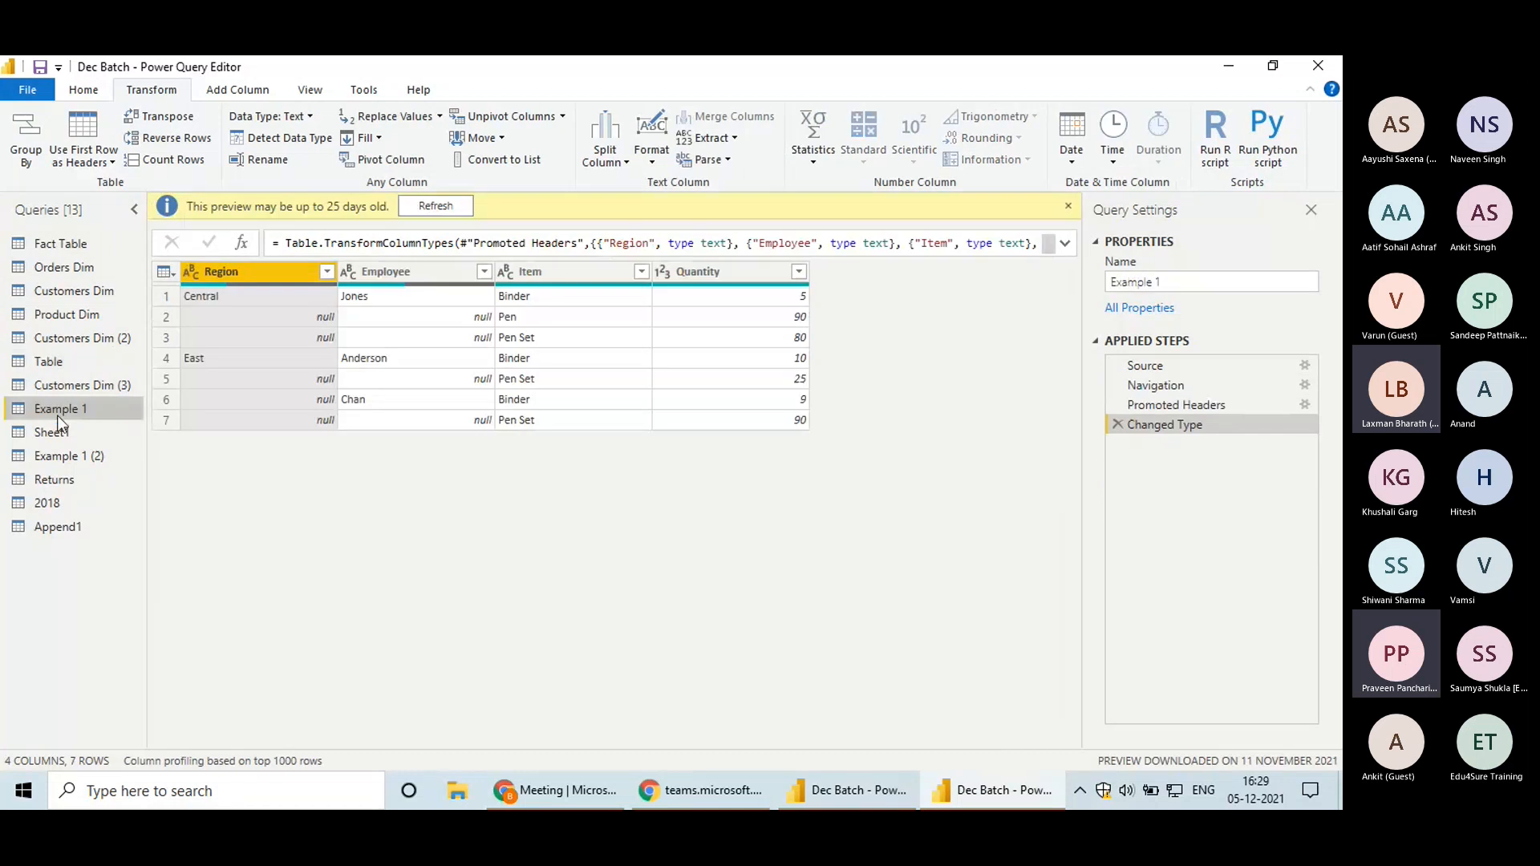
left_click(61, 433)
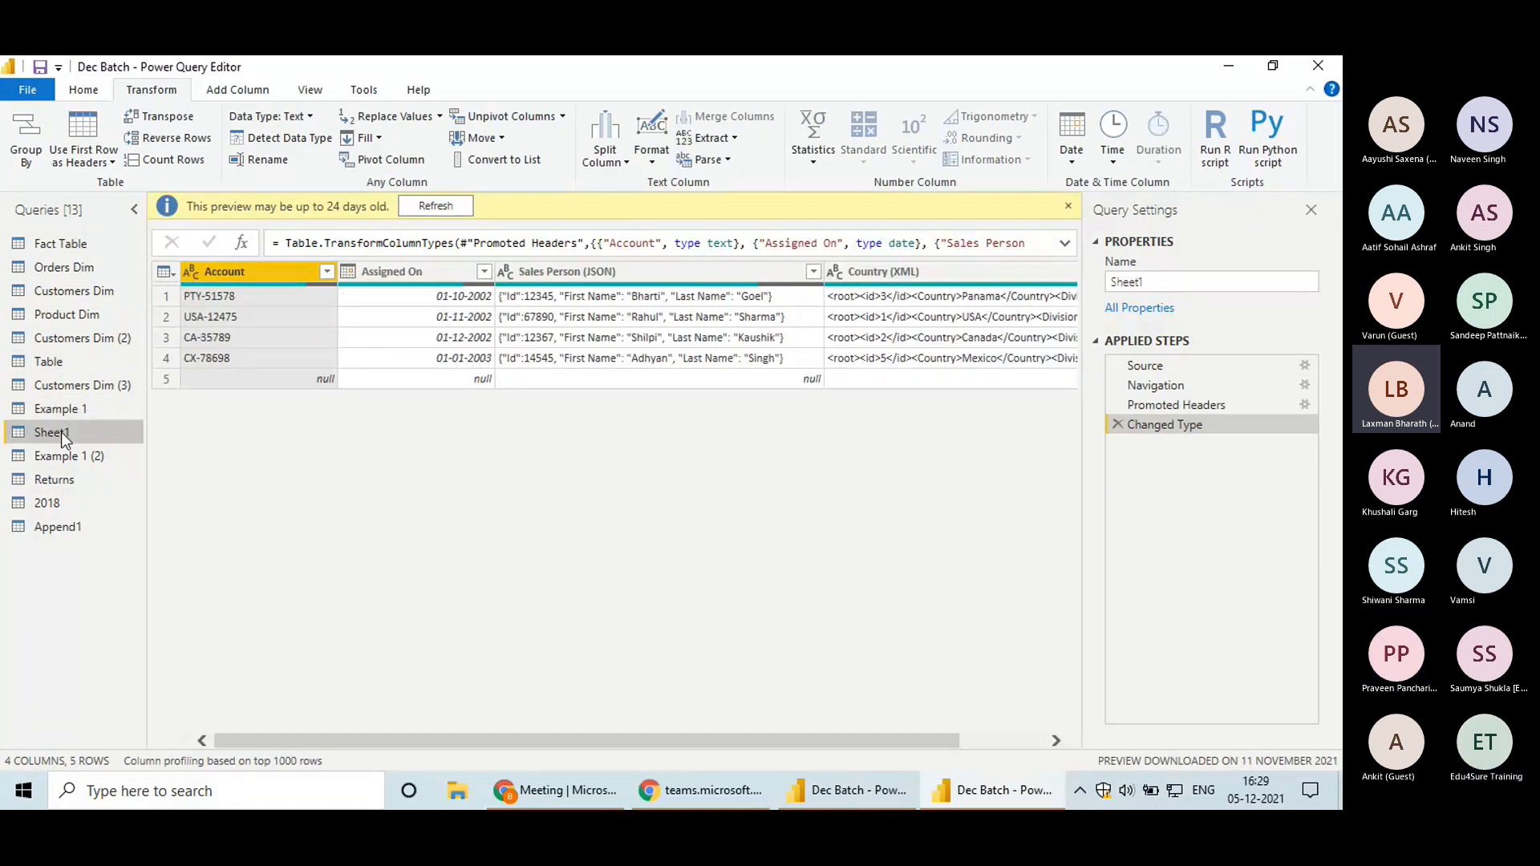
left_click(64, 457)
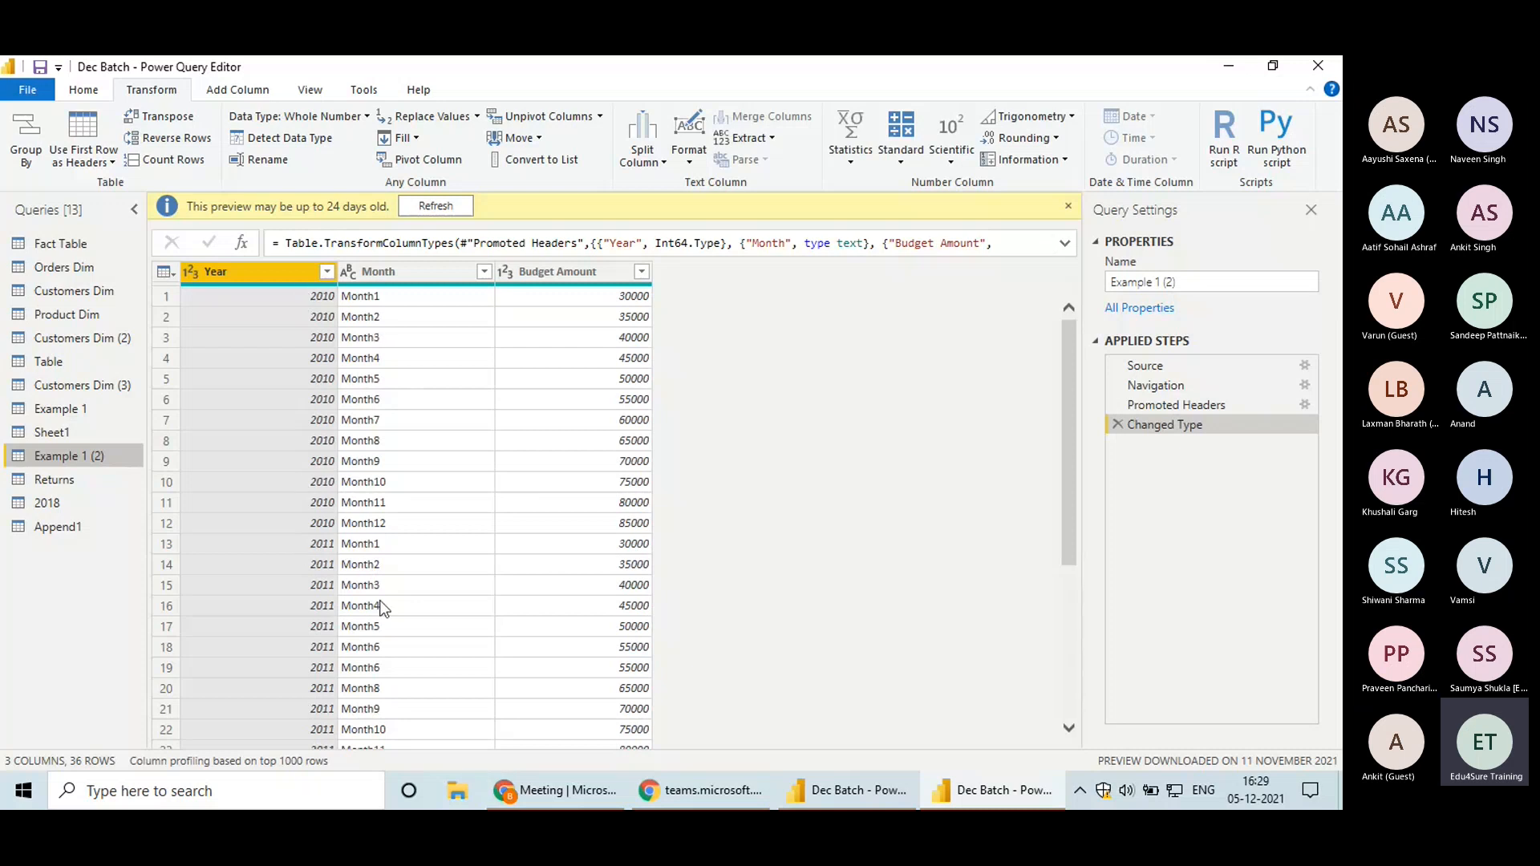
Transpose the Example 1 (2) table, inspect its columns, and delete the Transposed Table step again
left_click(1065, 211)
left_click(416, 244)
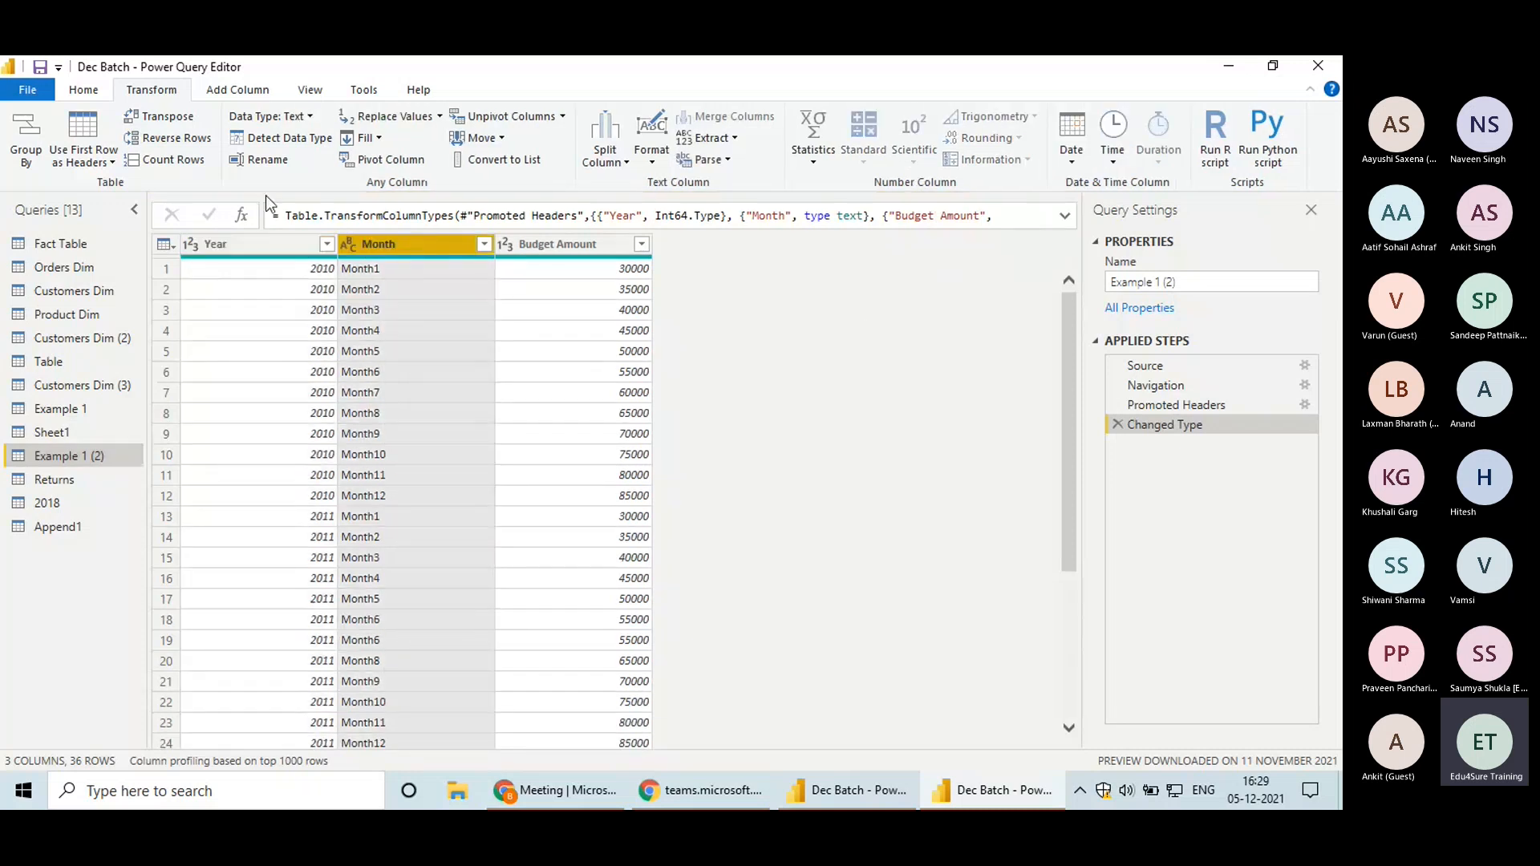
left_click(174, 117)
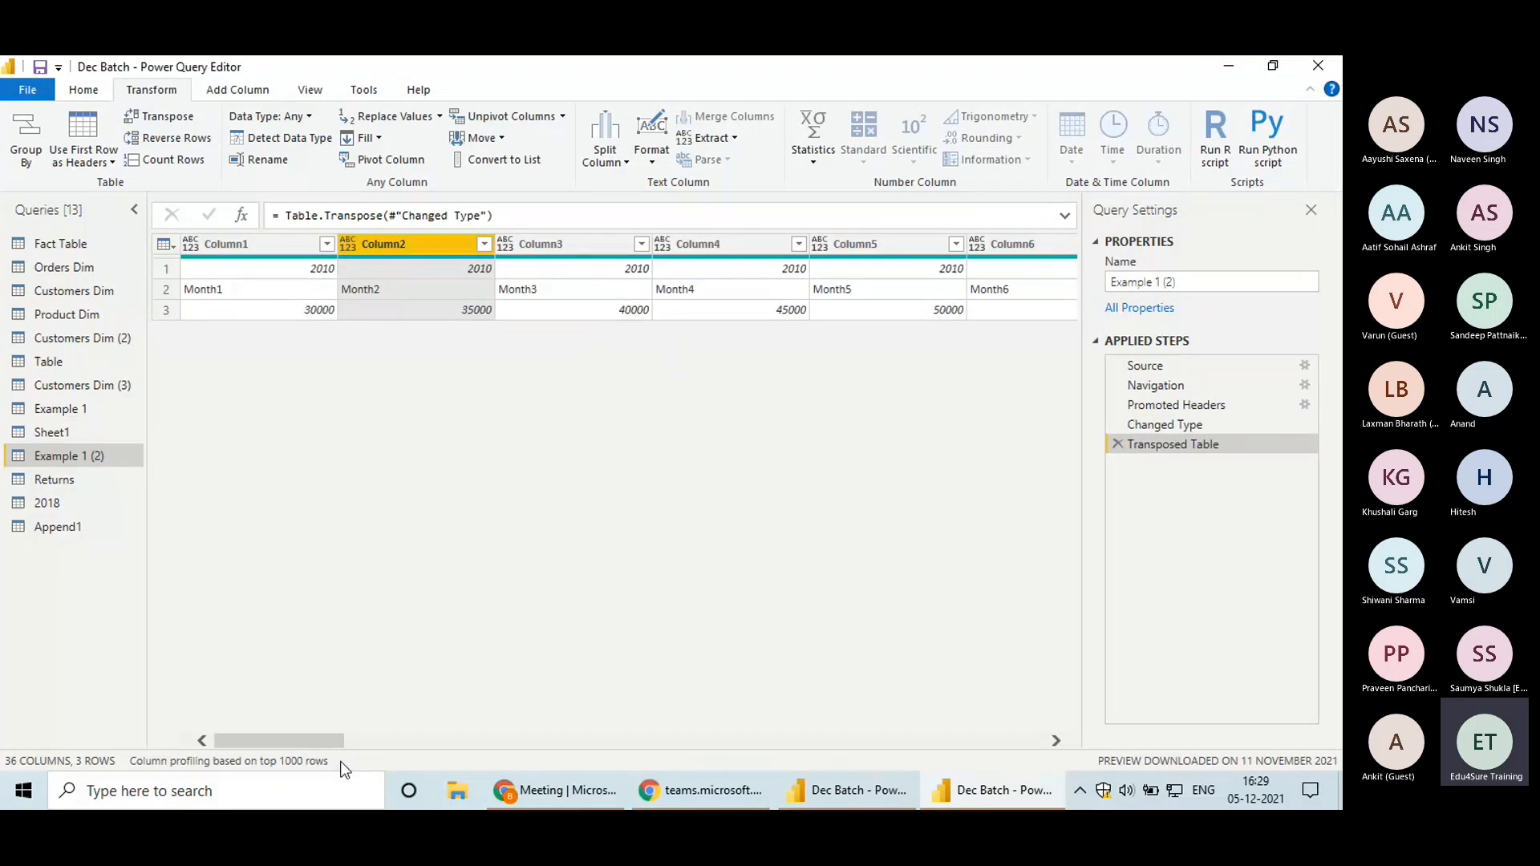
left_click_drag(292, 742, 149, 774)
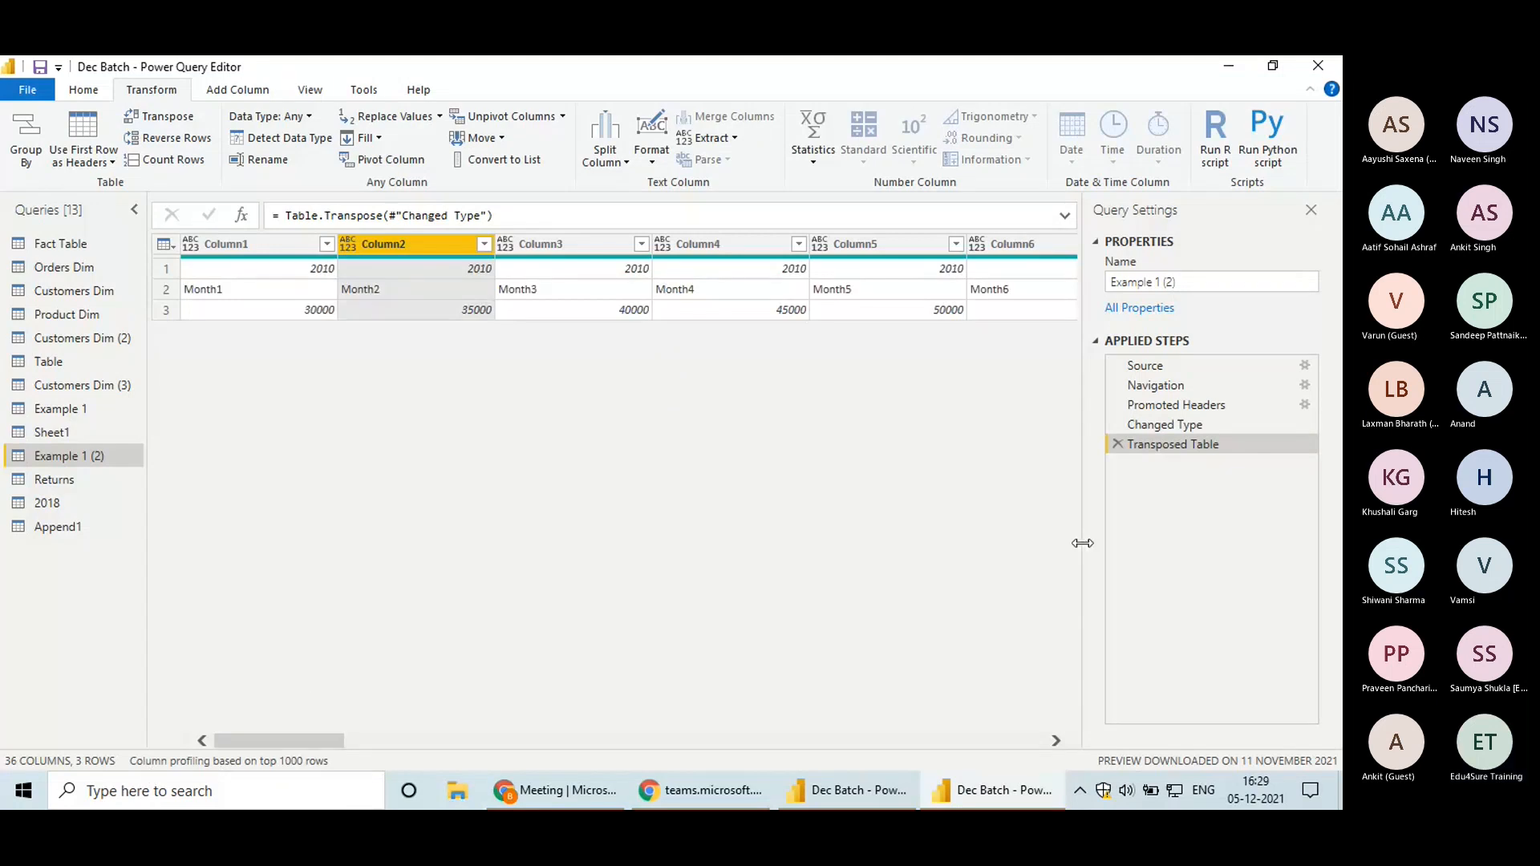
left_click(1117, 444)
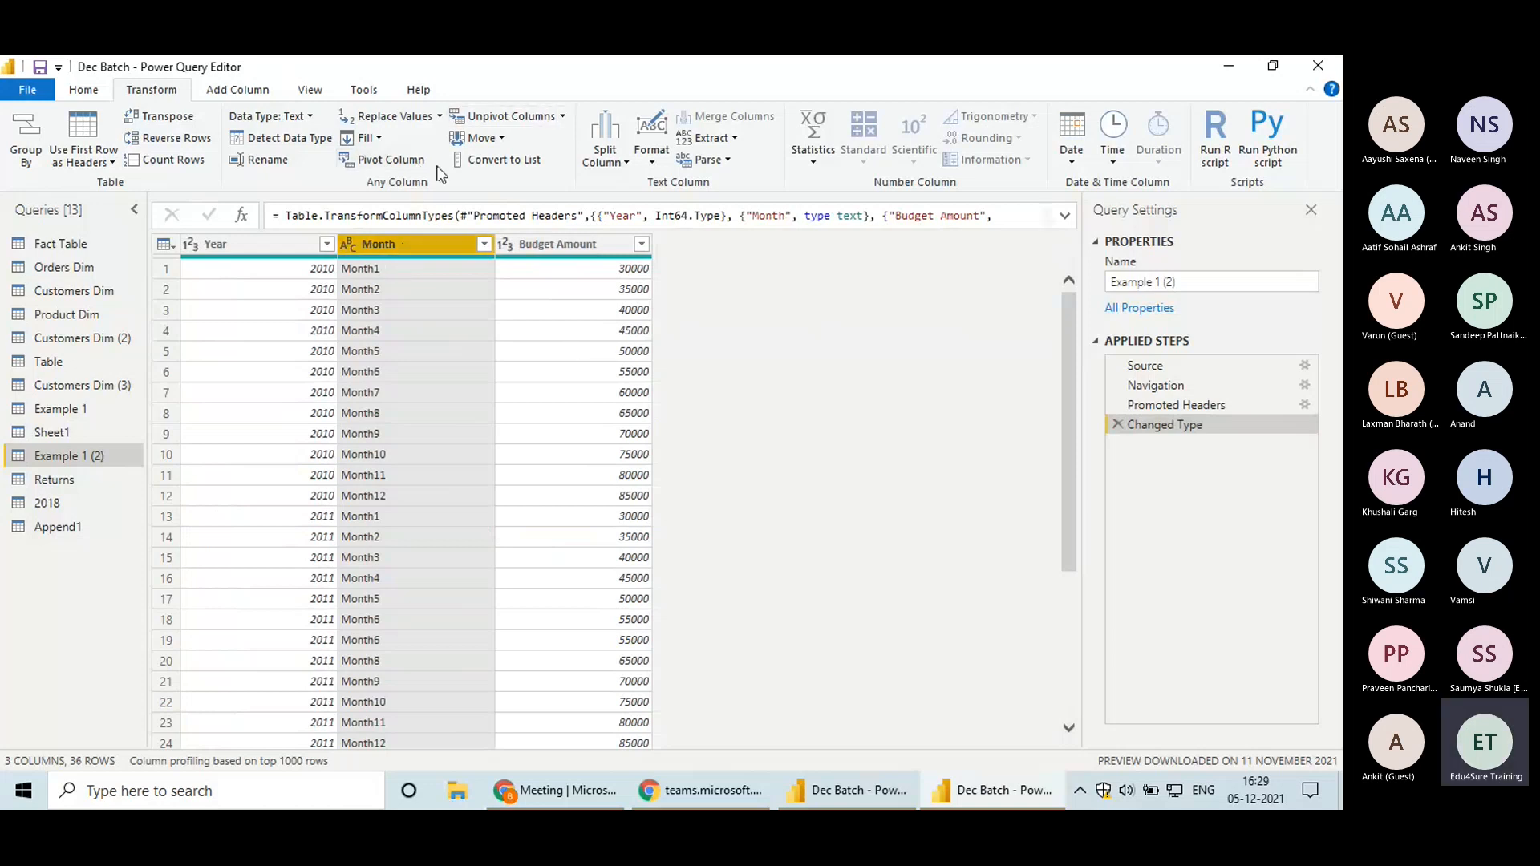
Pivot the Month column into new columns, using Budget Amount as the values column
left_click(384, 159)
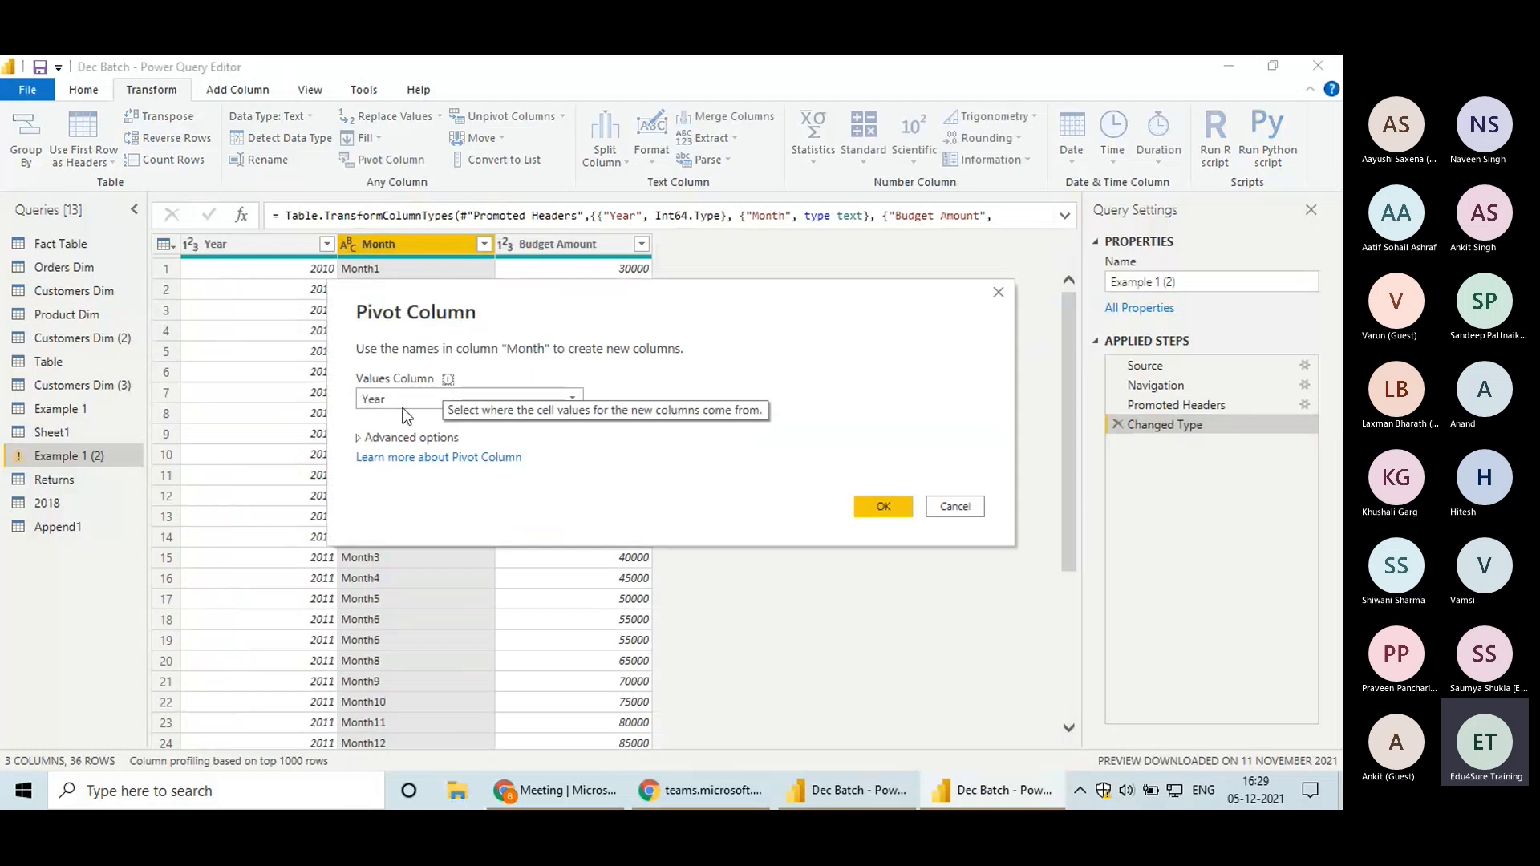
left_click(381, 504)
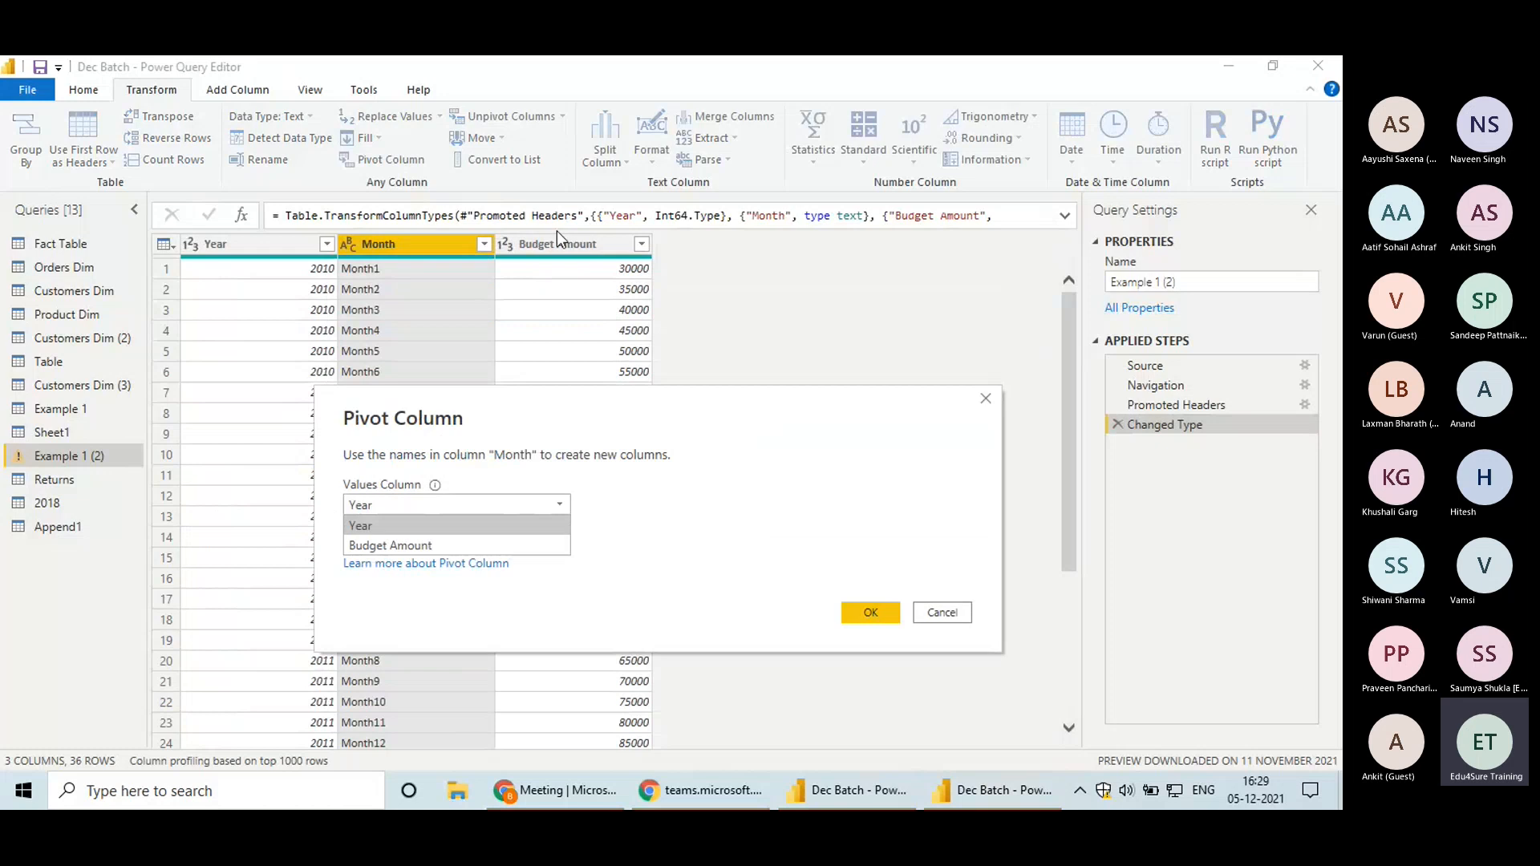
left_click(367, 547)
left_click(870, 612)
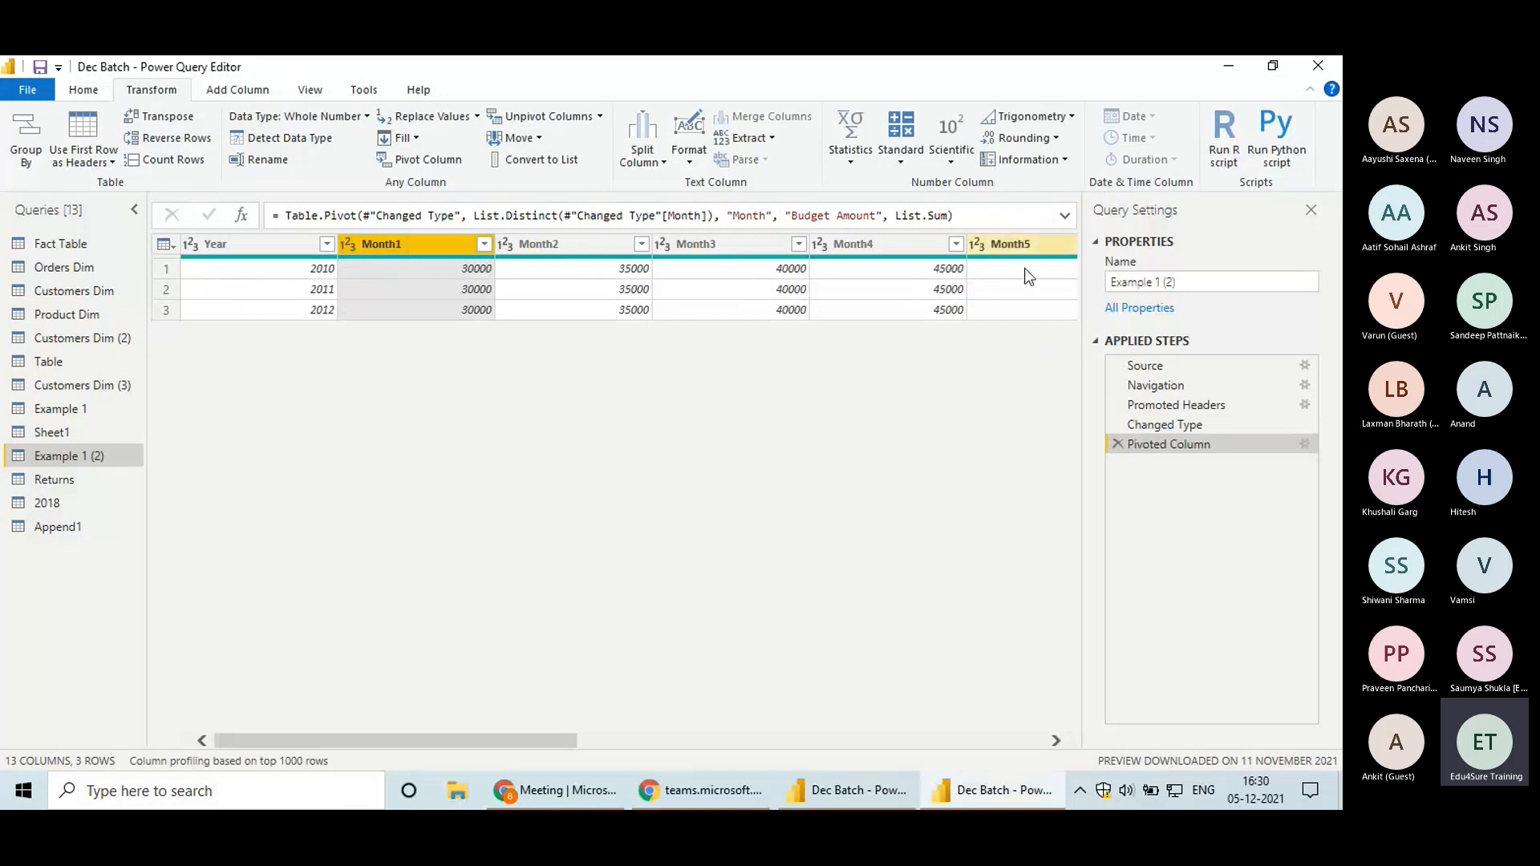
left_click_drag(508, 741, 377, 736)
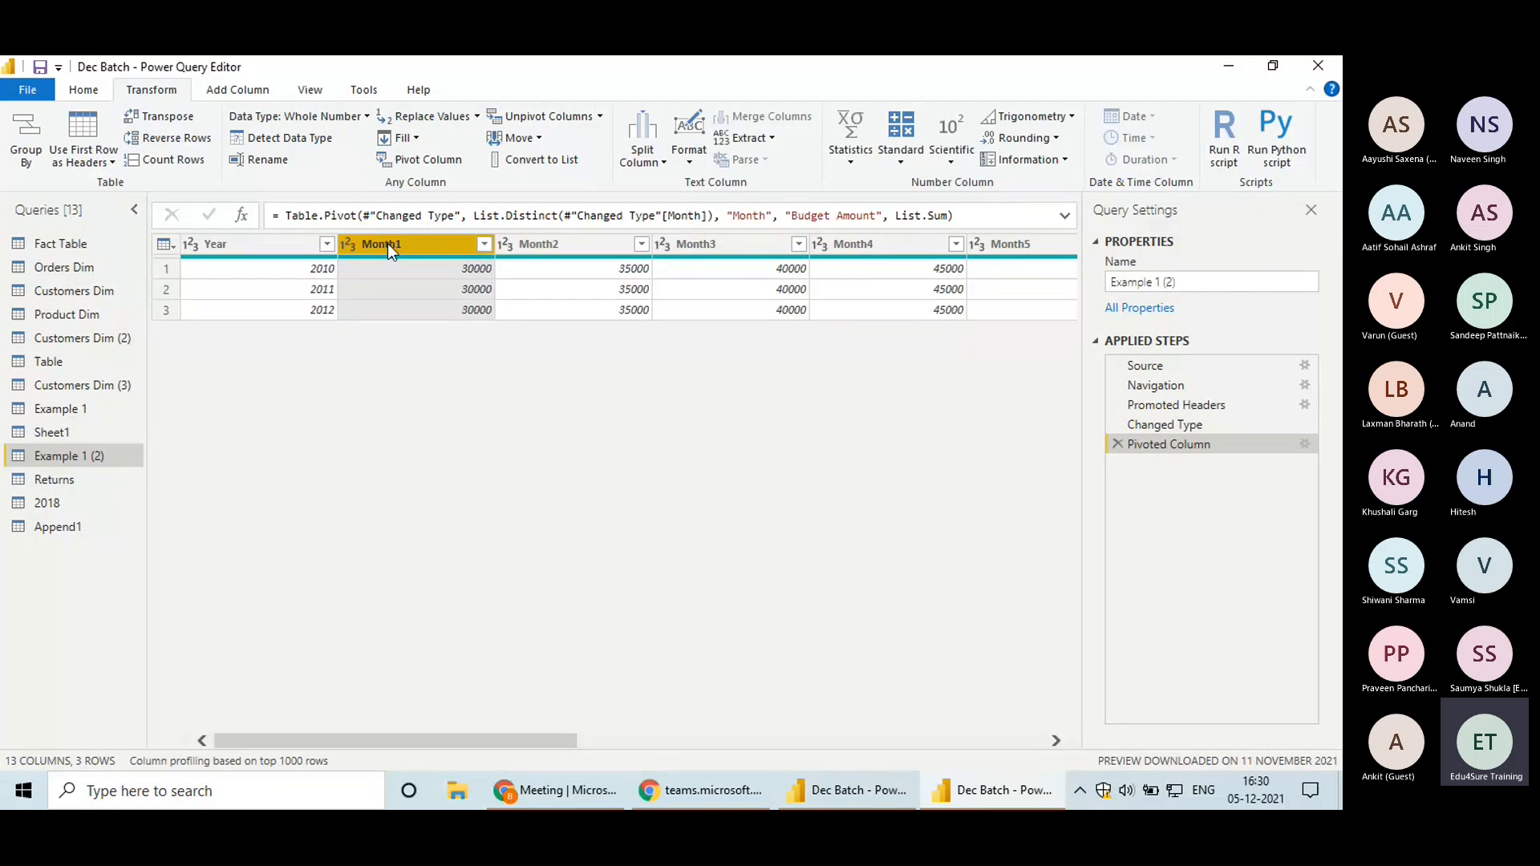
Try unpivoting the Month1 through Month12 columns, review the rows, and remove the unpivot from the applied steps
key("ctrl+shift+Right")
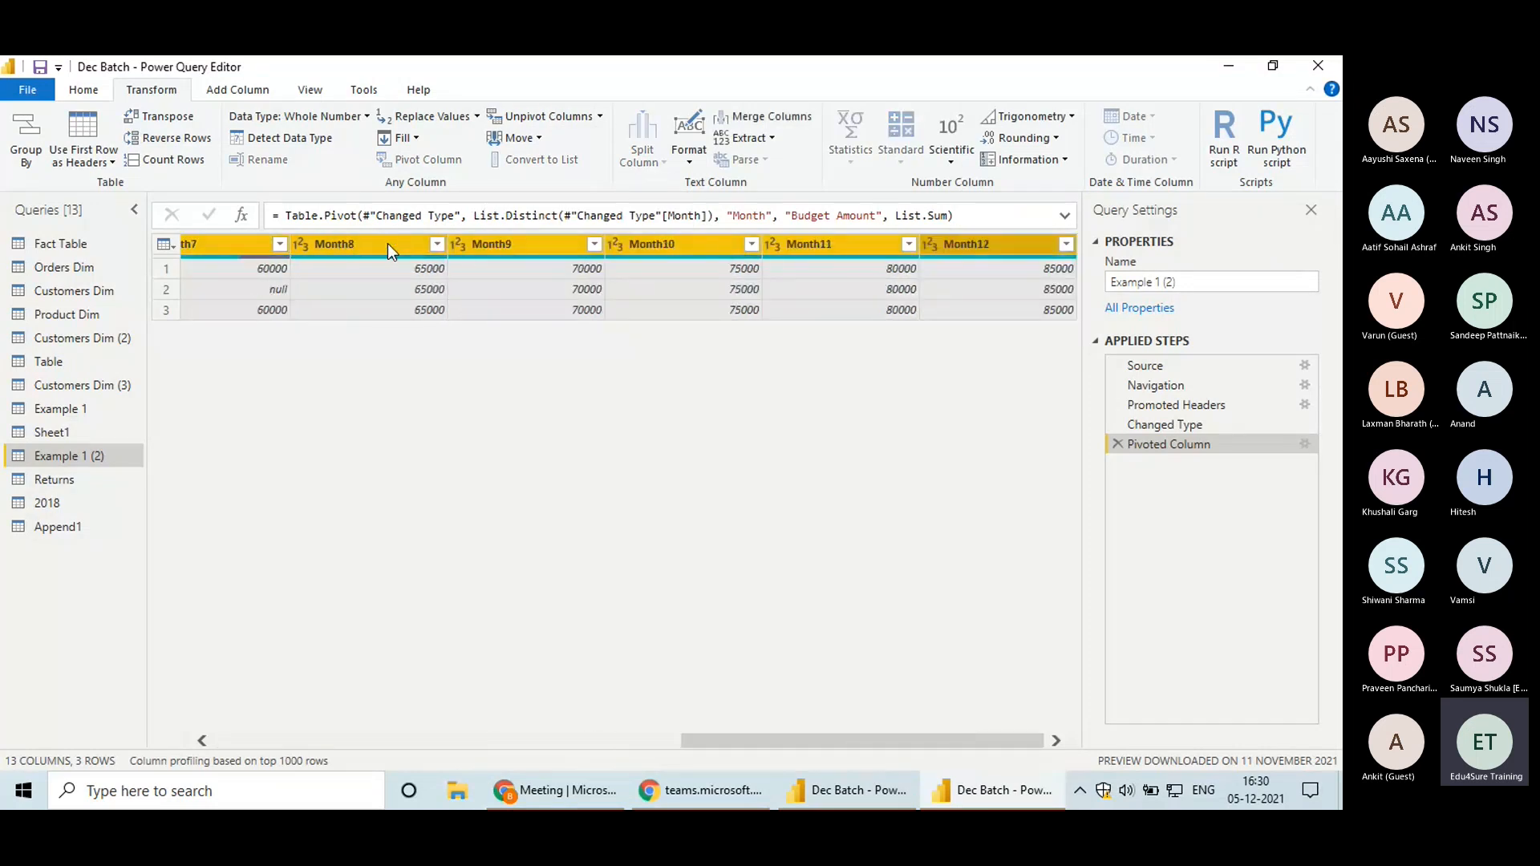
left_click(570, 114)
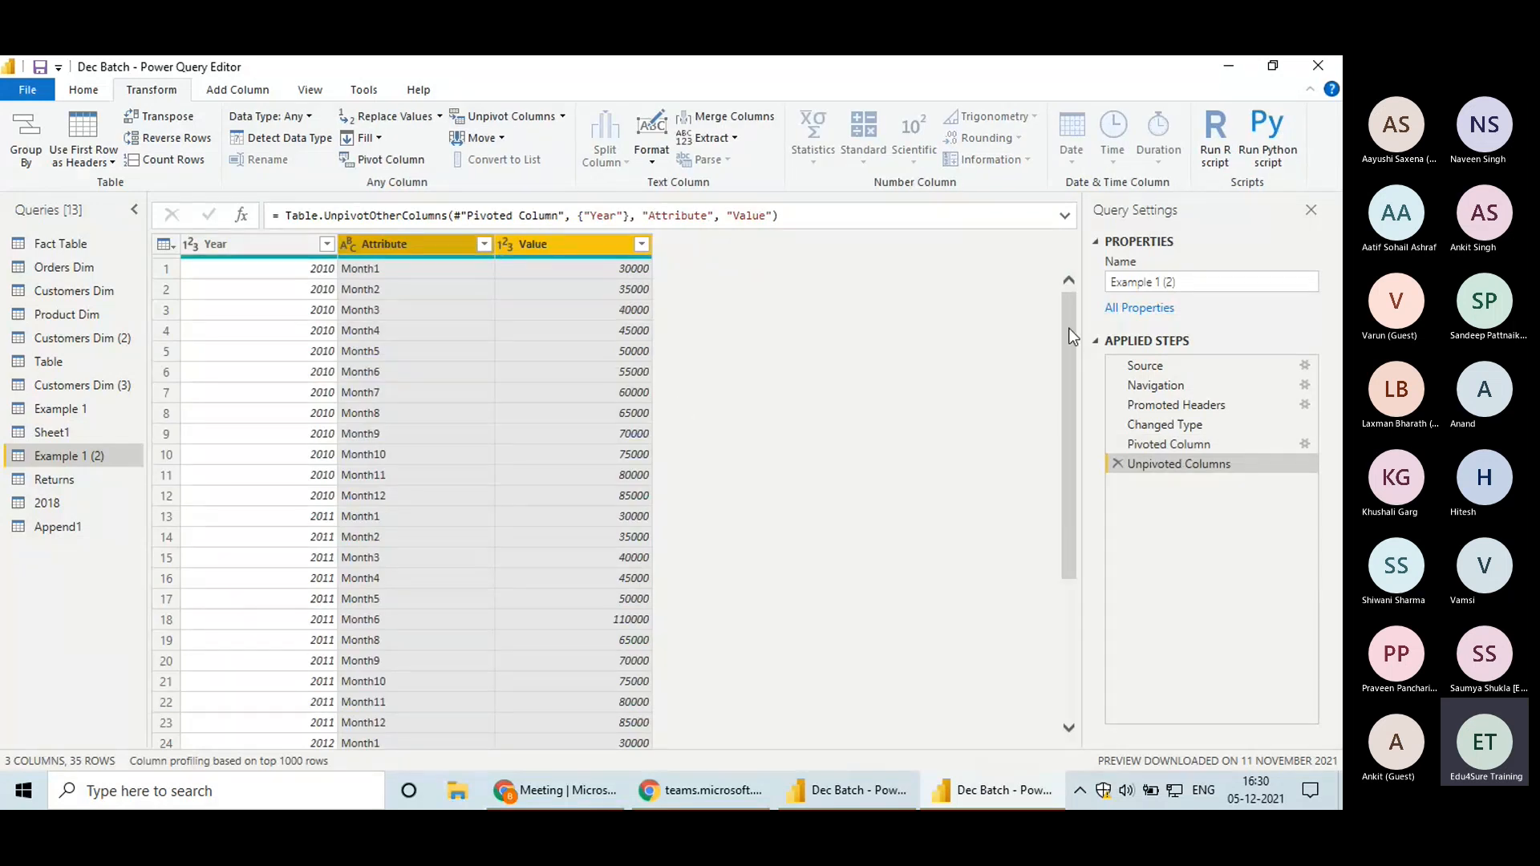
scroll(1070, 608, "down", 3)
scroll(1049, 507, "up", 3)
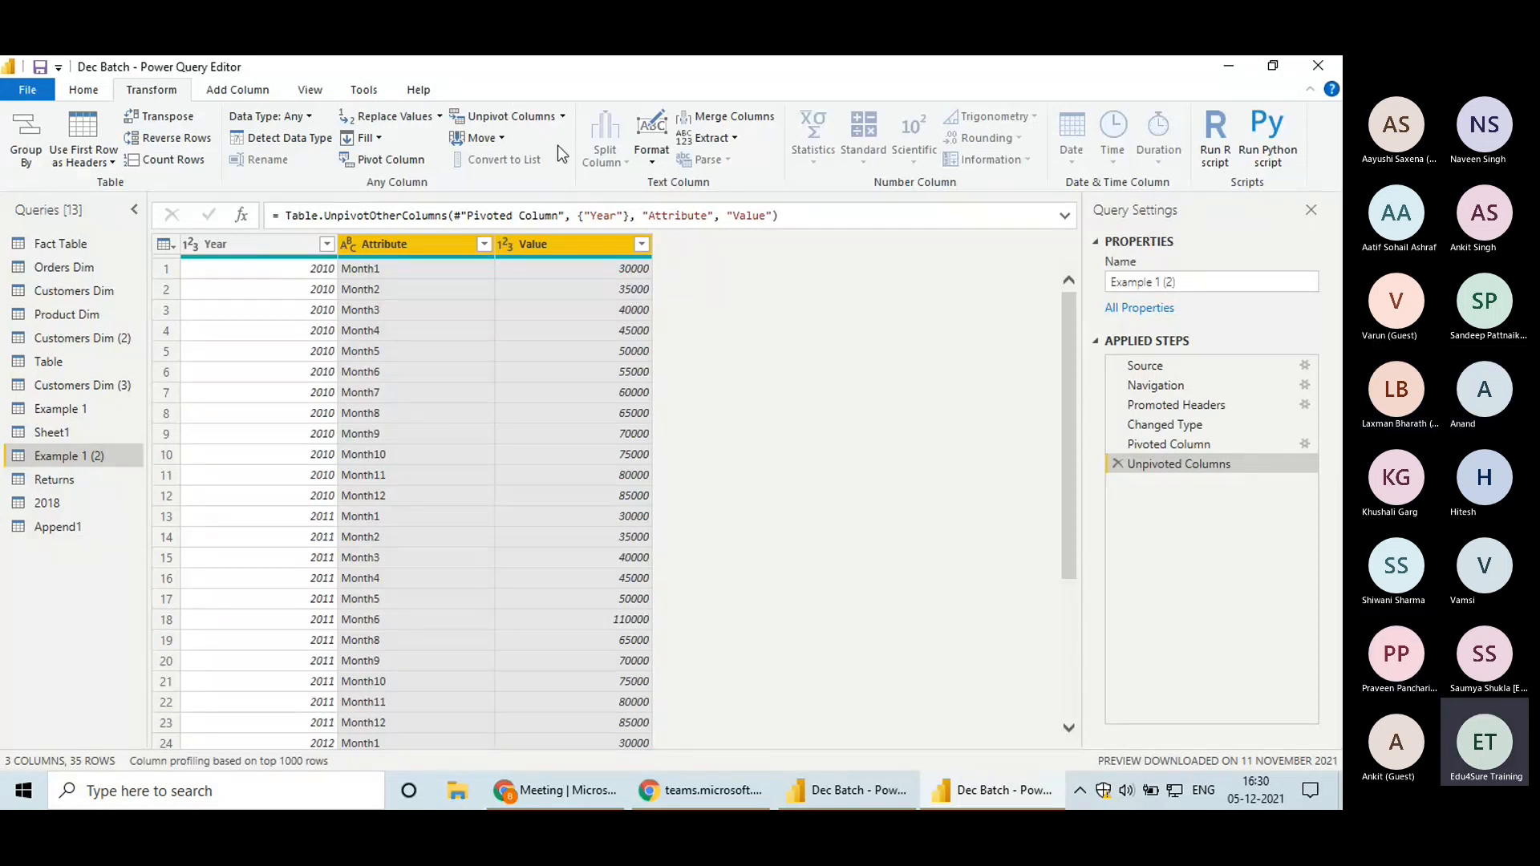
left_click(1118, 465)
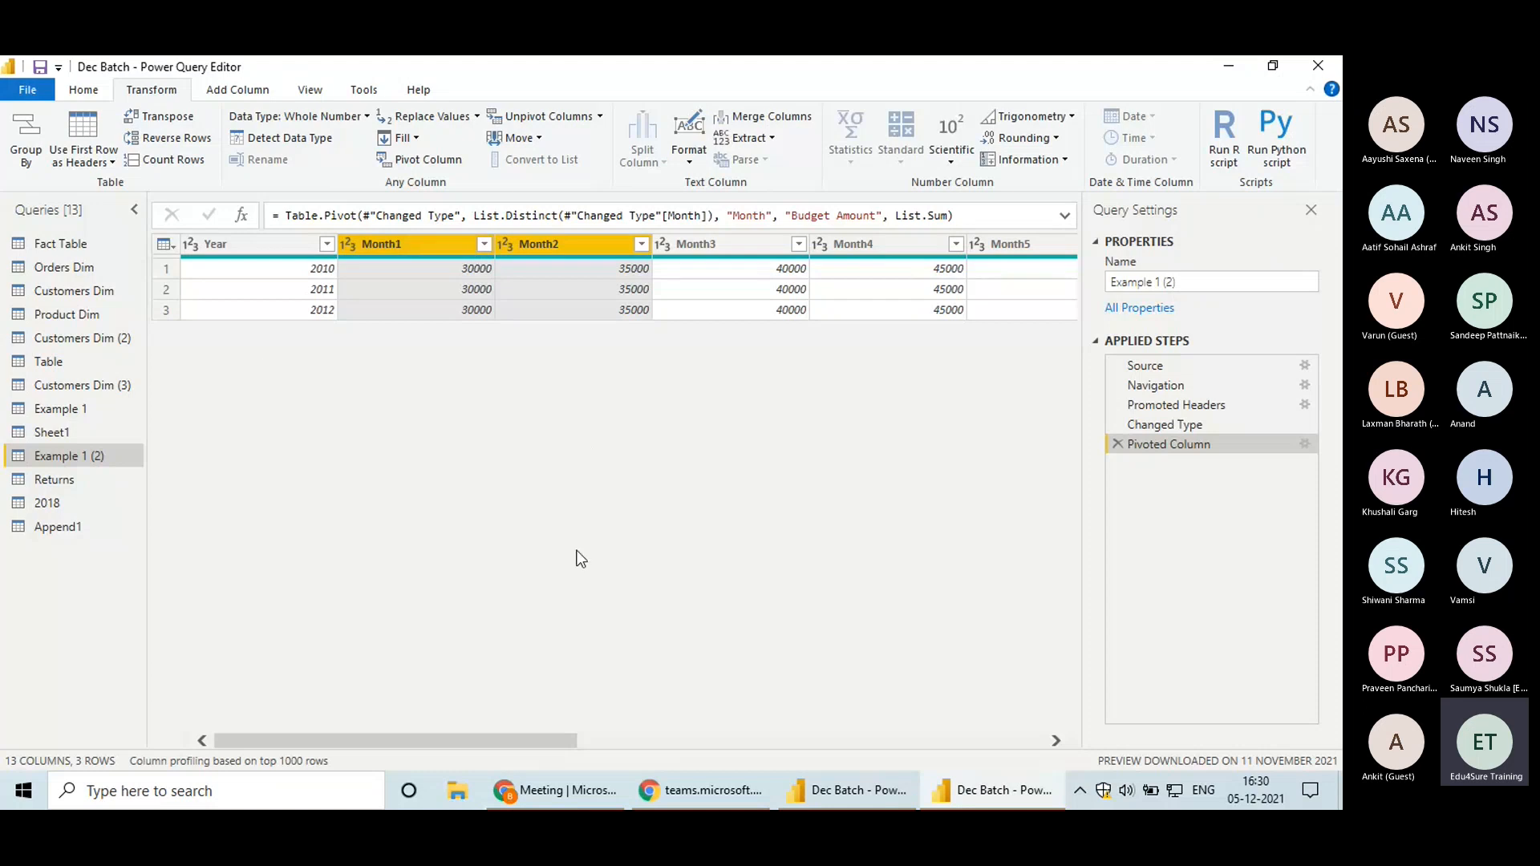
Try transposing the pivoted table with its headers still in place, and remove the transpose from the applied steps
left_click(263, 253)
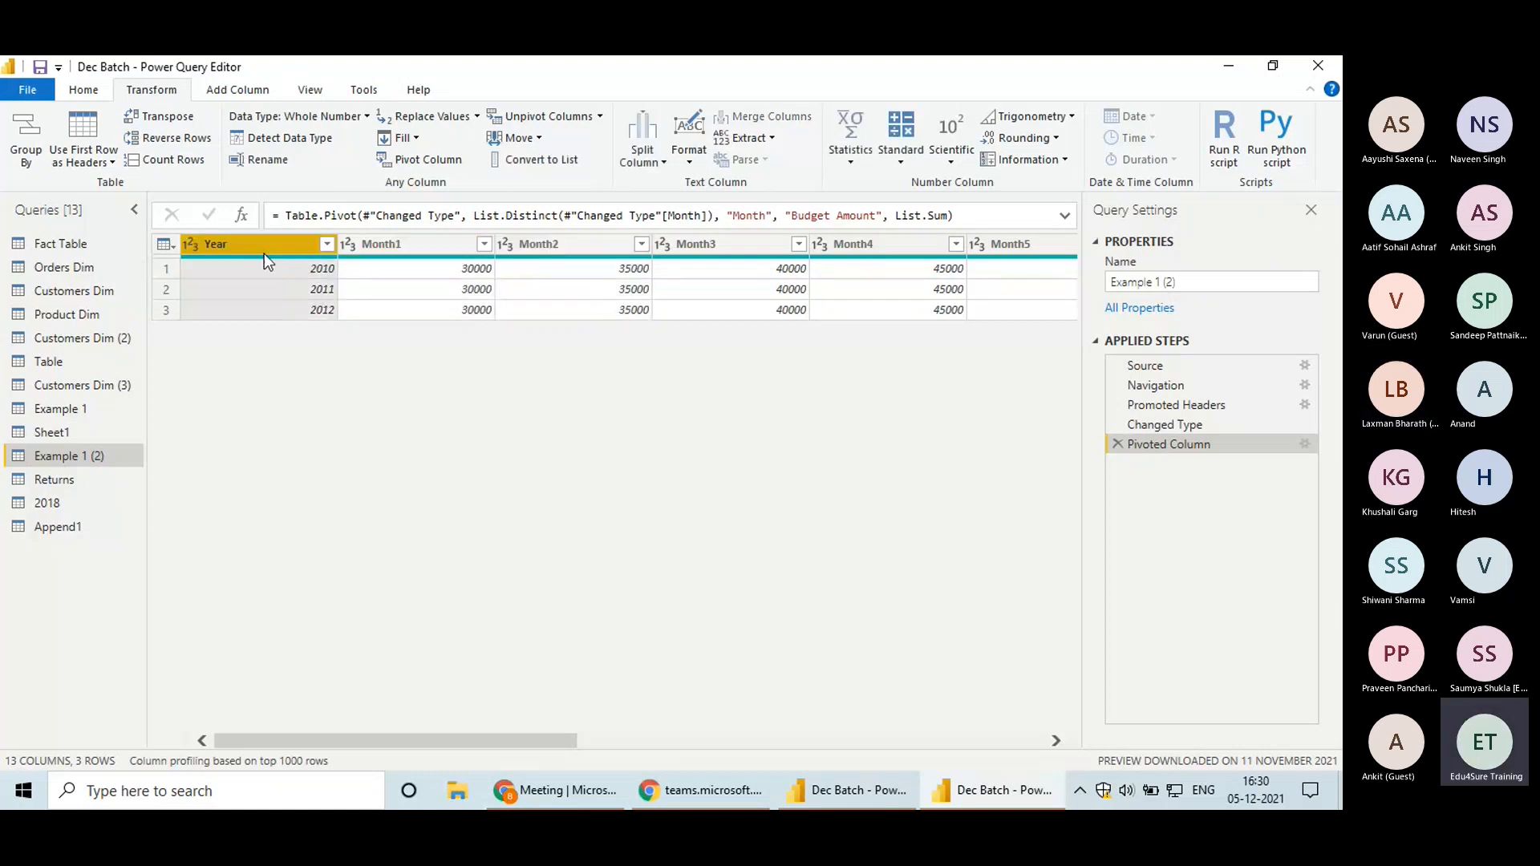
left_click(175, 118)
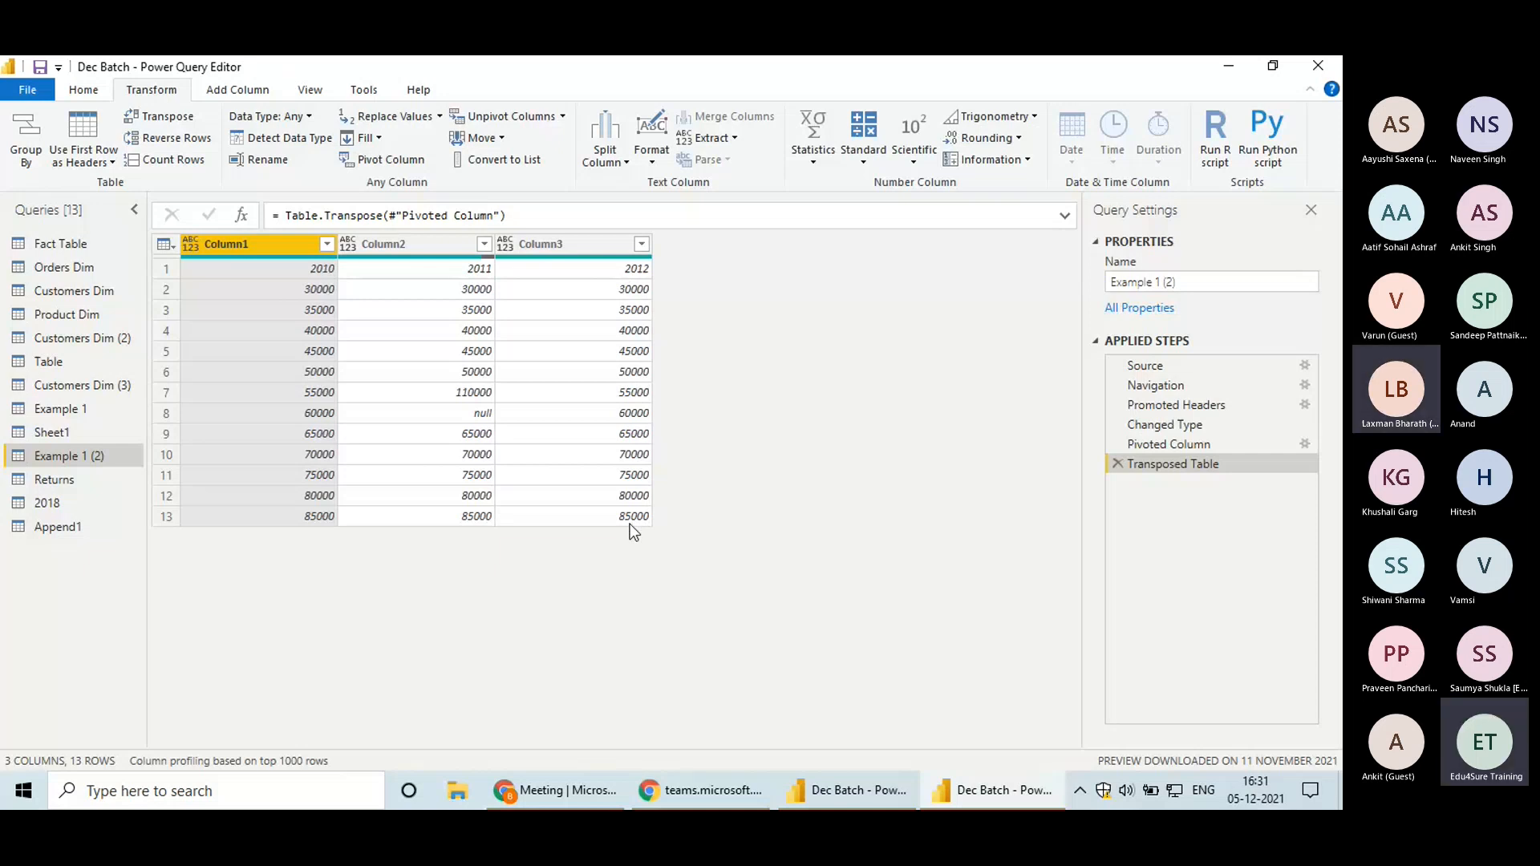
left_click(1117, 464)
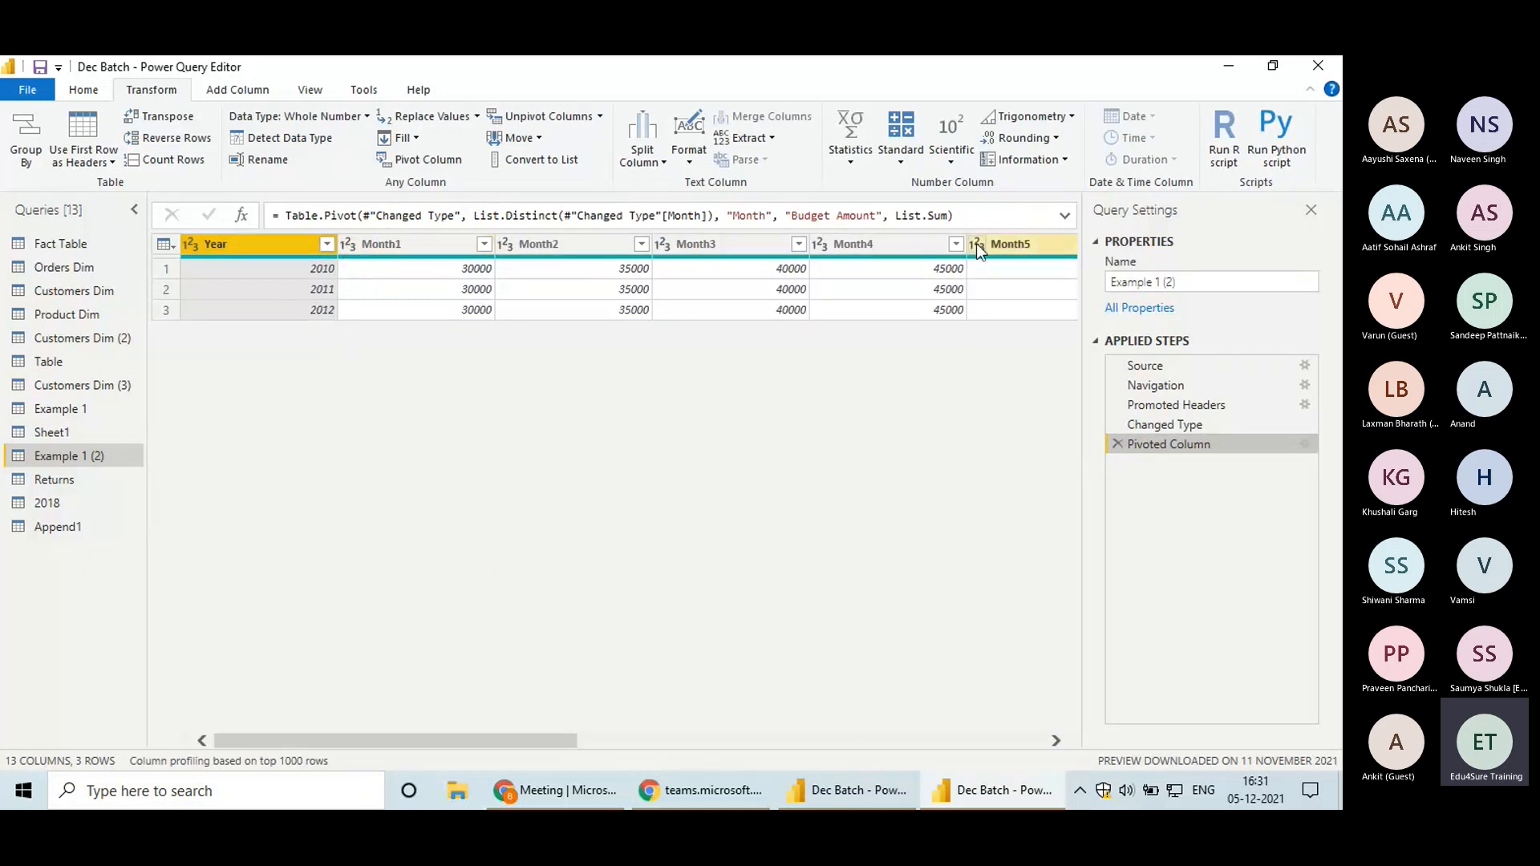
Demote the column headers to the first row and transpose the table
left_click(112, 162)
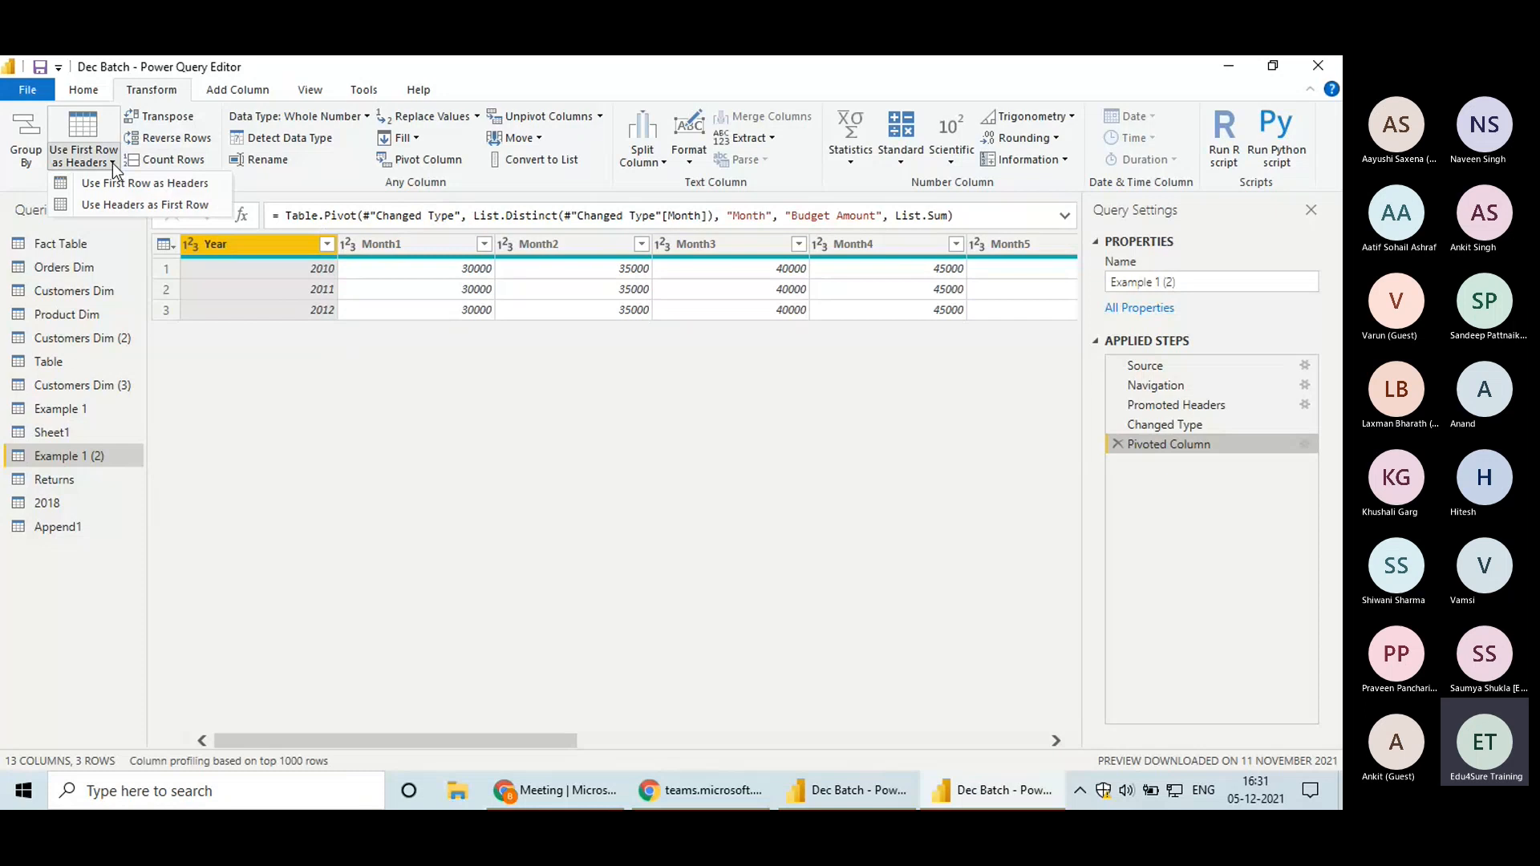
left_click(142, 204)
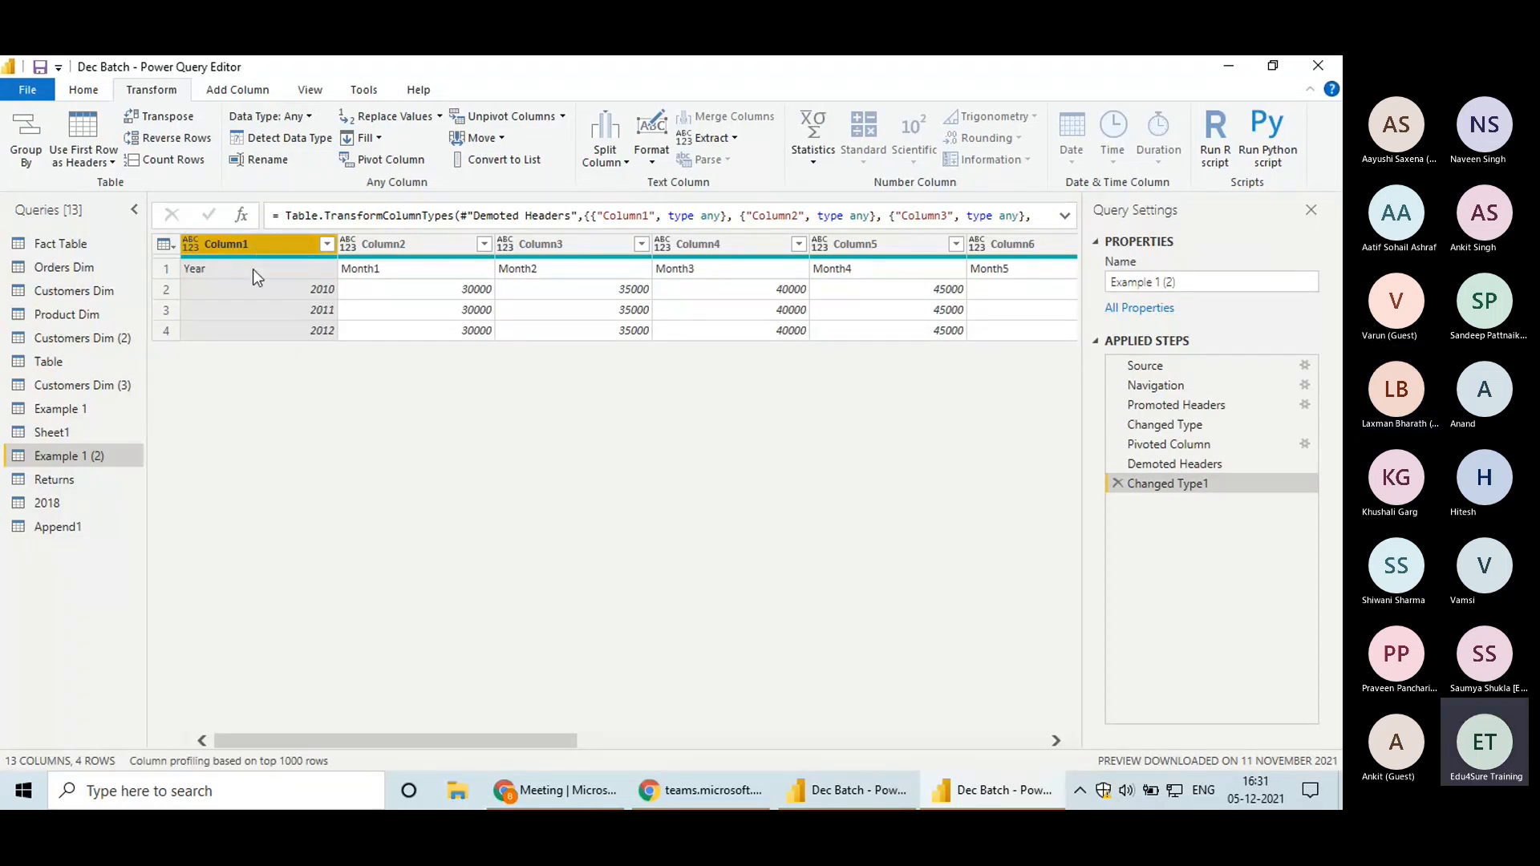
left_click(160, 116)
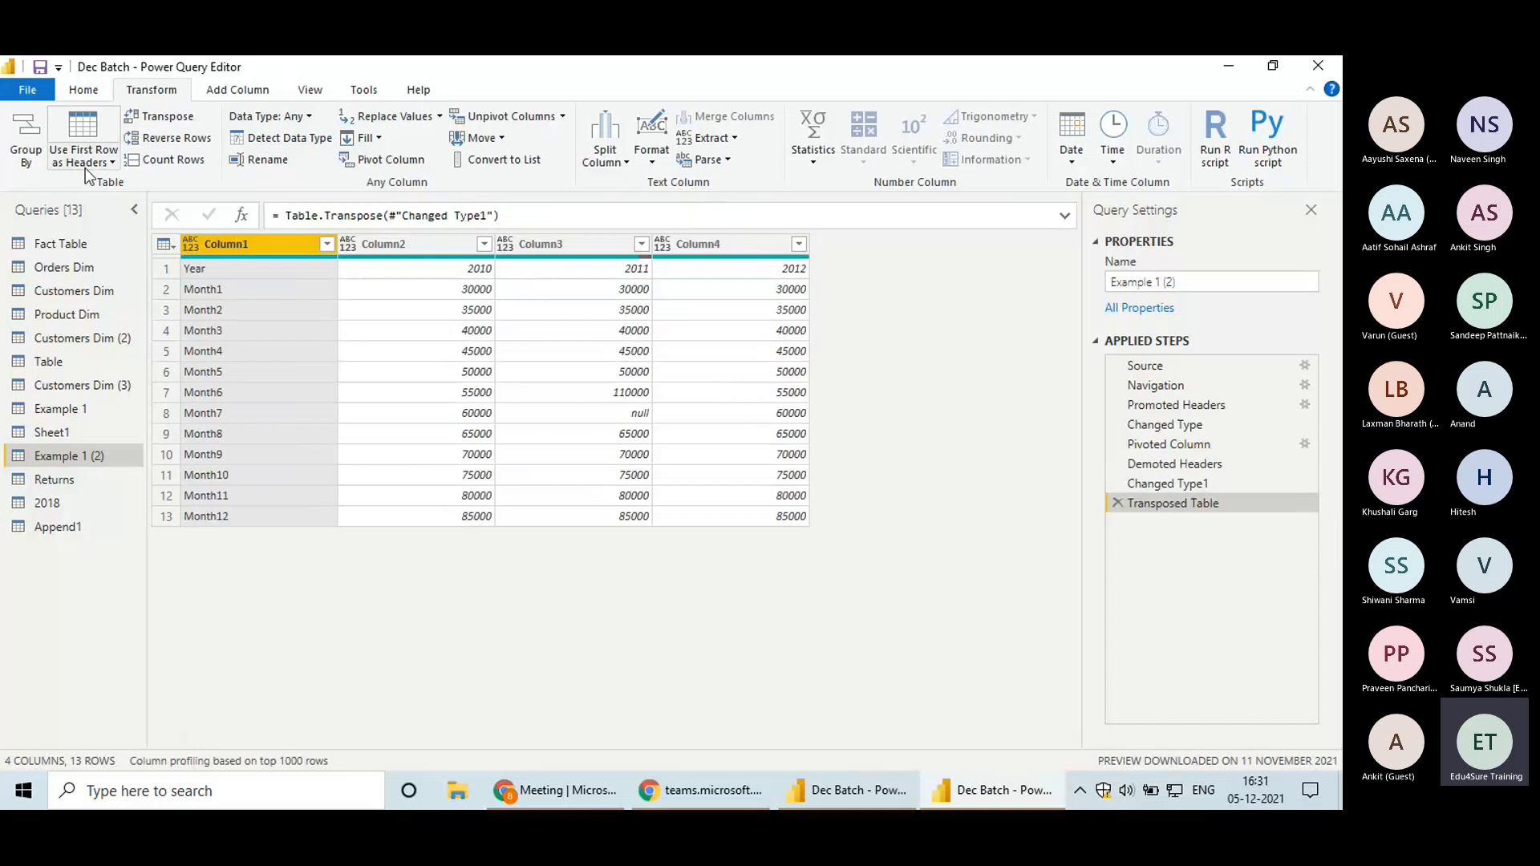
Promote the transposed table's first row to headers and reverse the row order
left_click(114, 162)
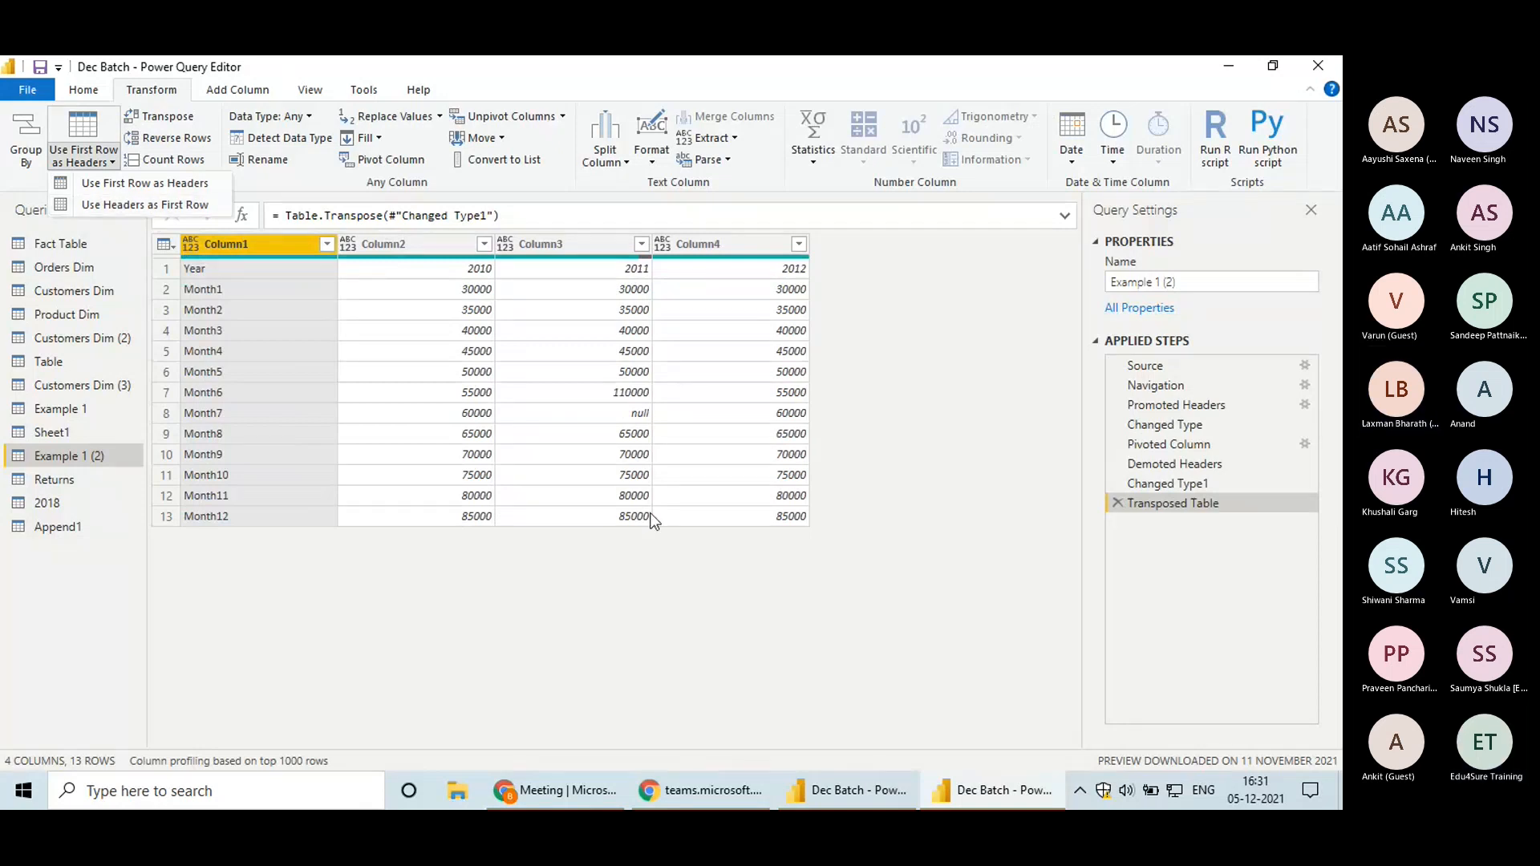
left_click(400, 424)
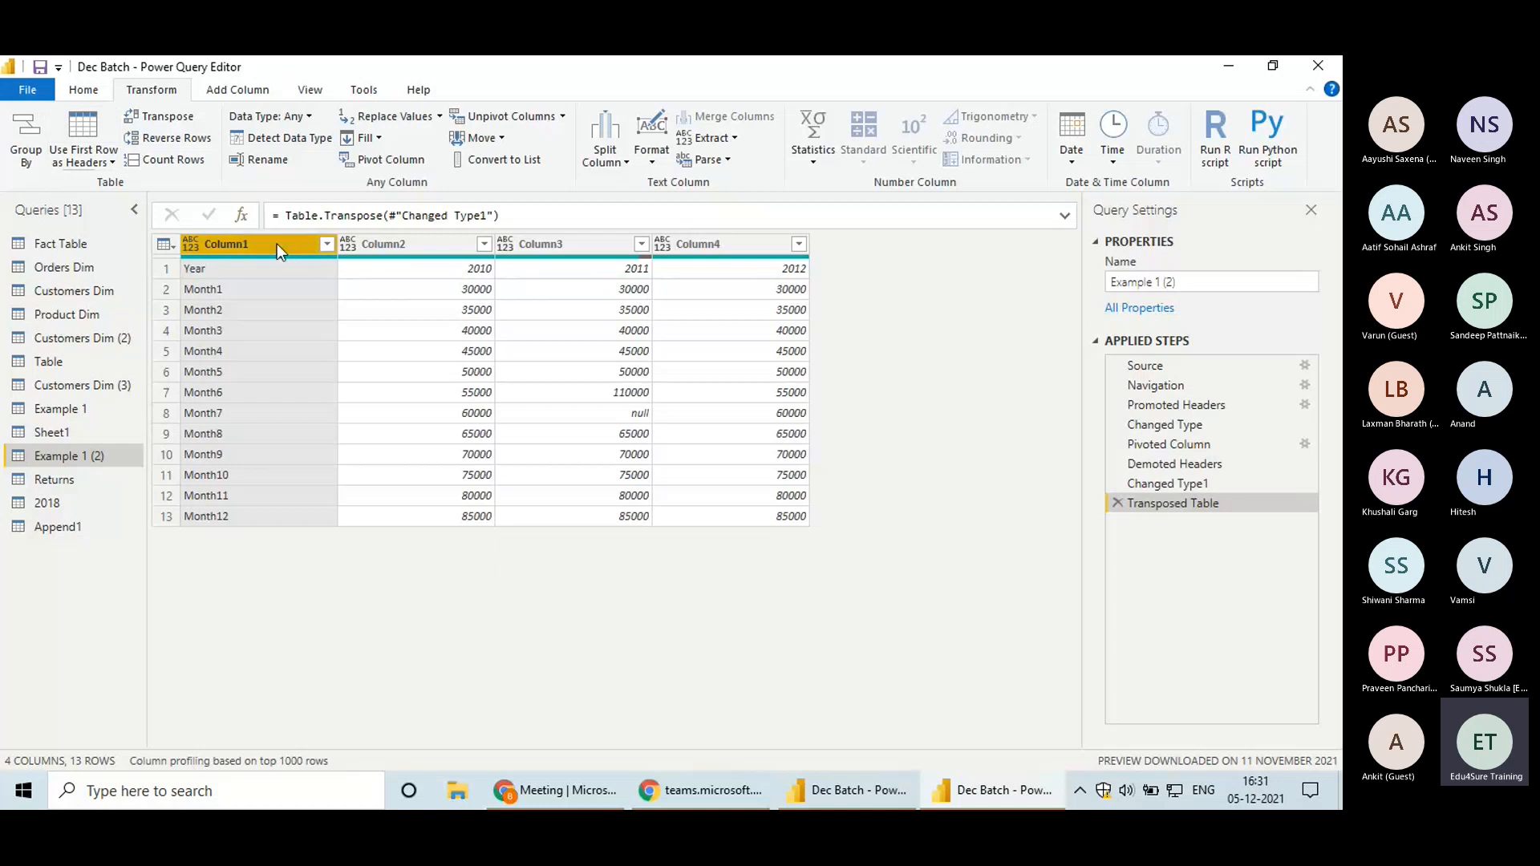
left_click(84, 161)
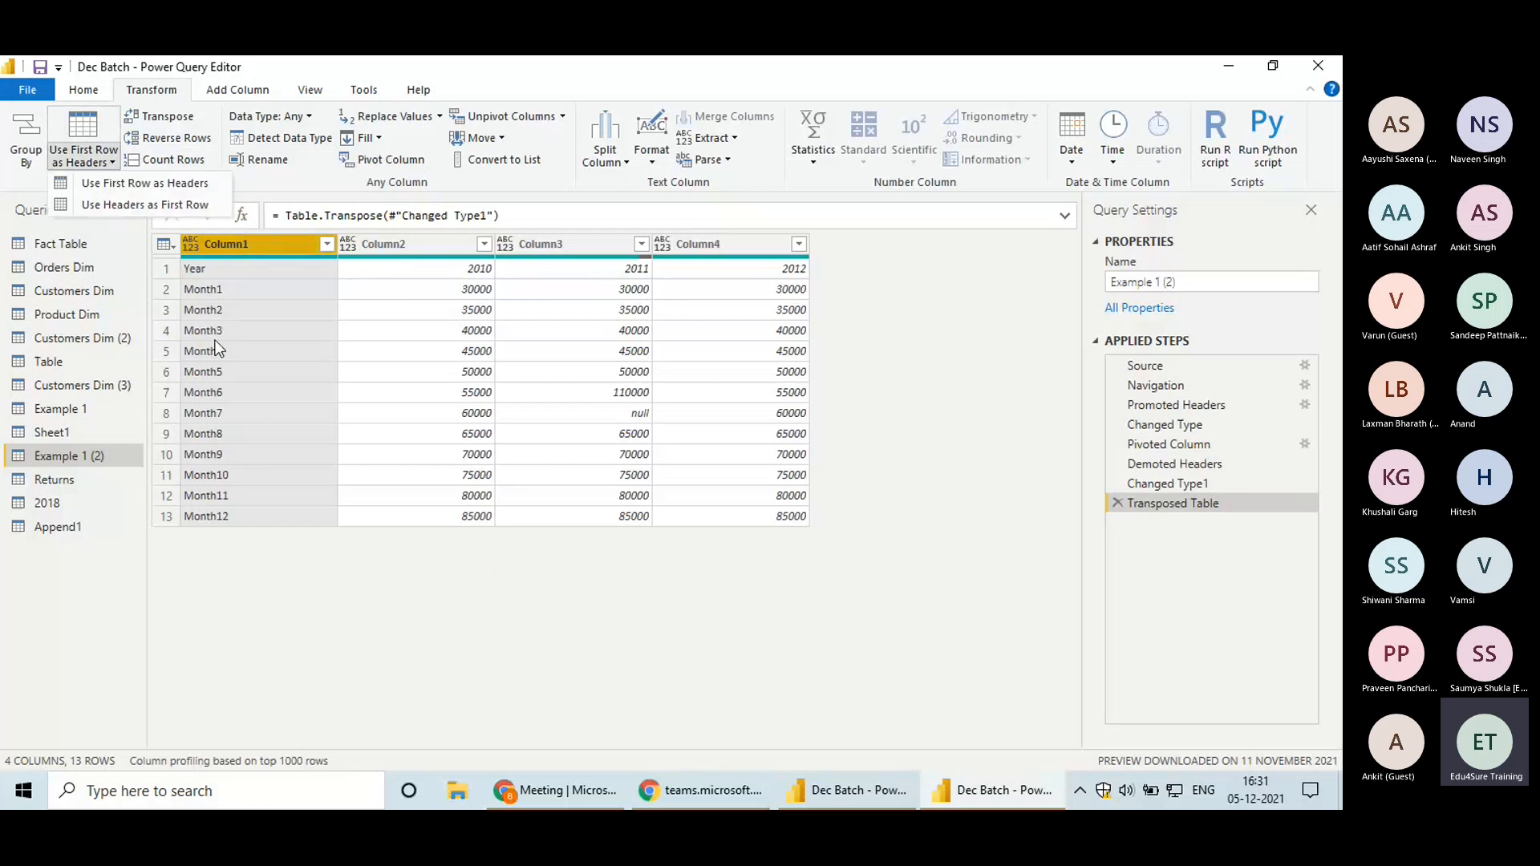
left_click(144, 182)
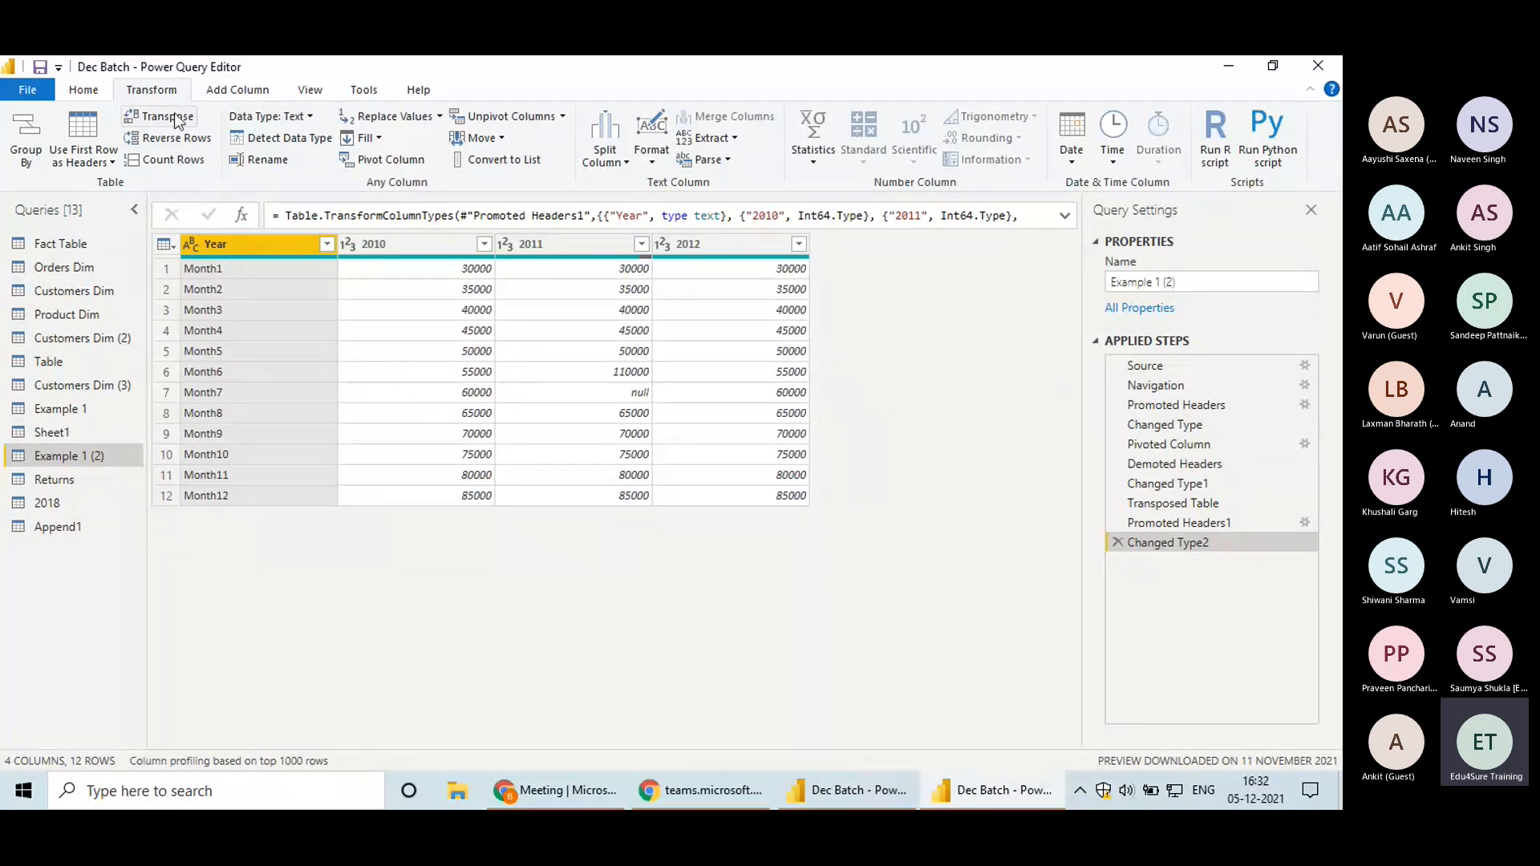
left_click(177, 141)
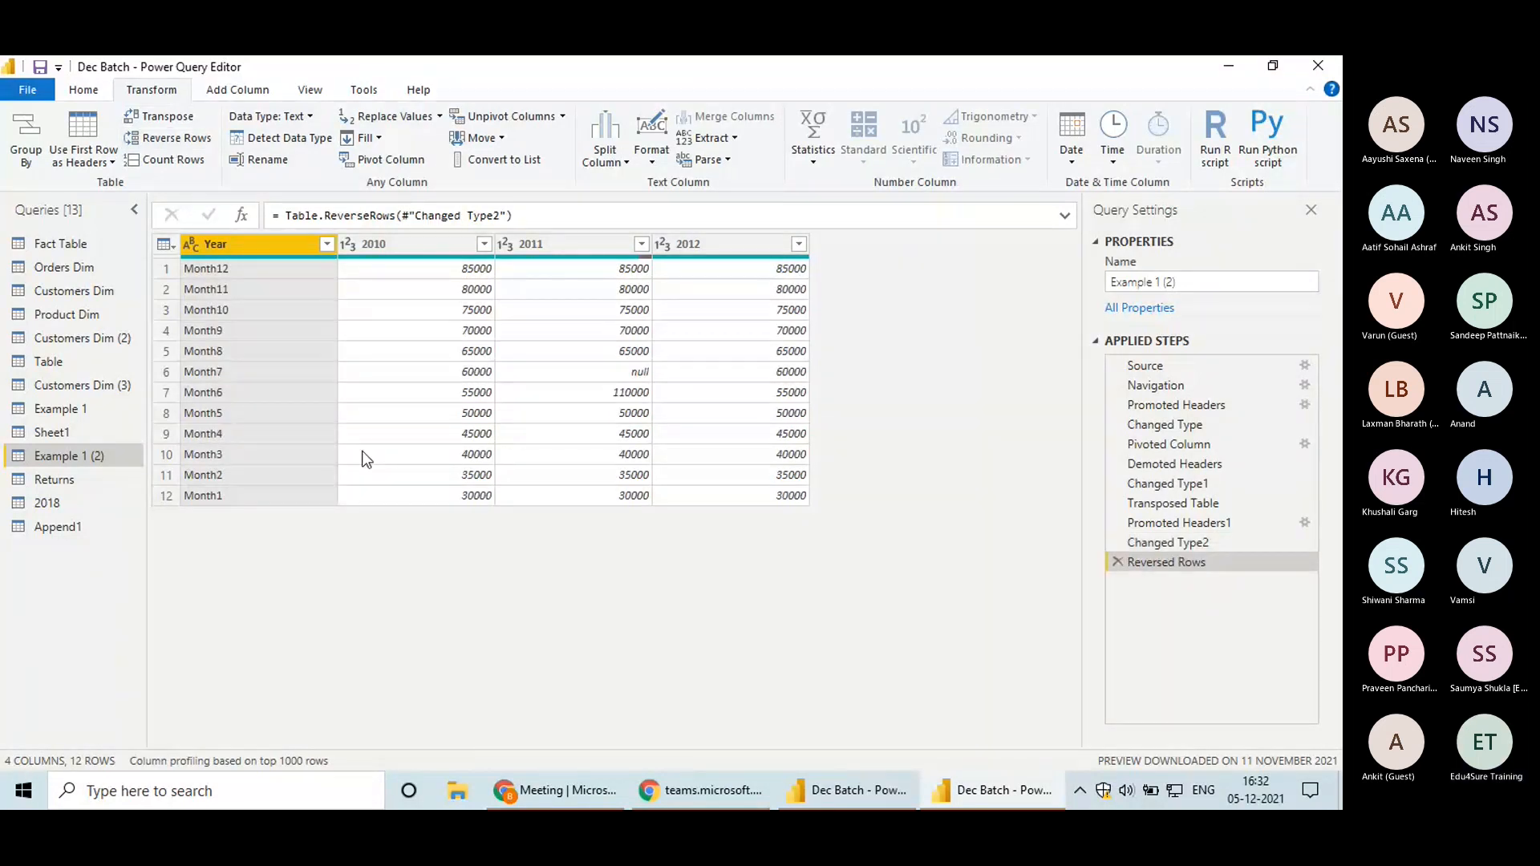
Count the table's rows and remove the row count from the applied steps
left_click(165, 159)
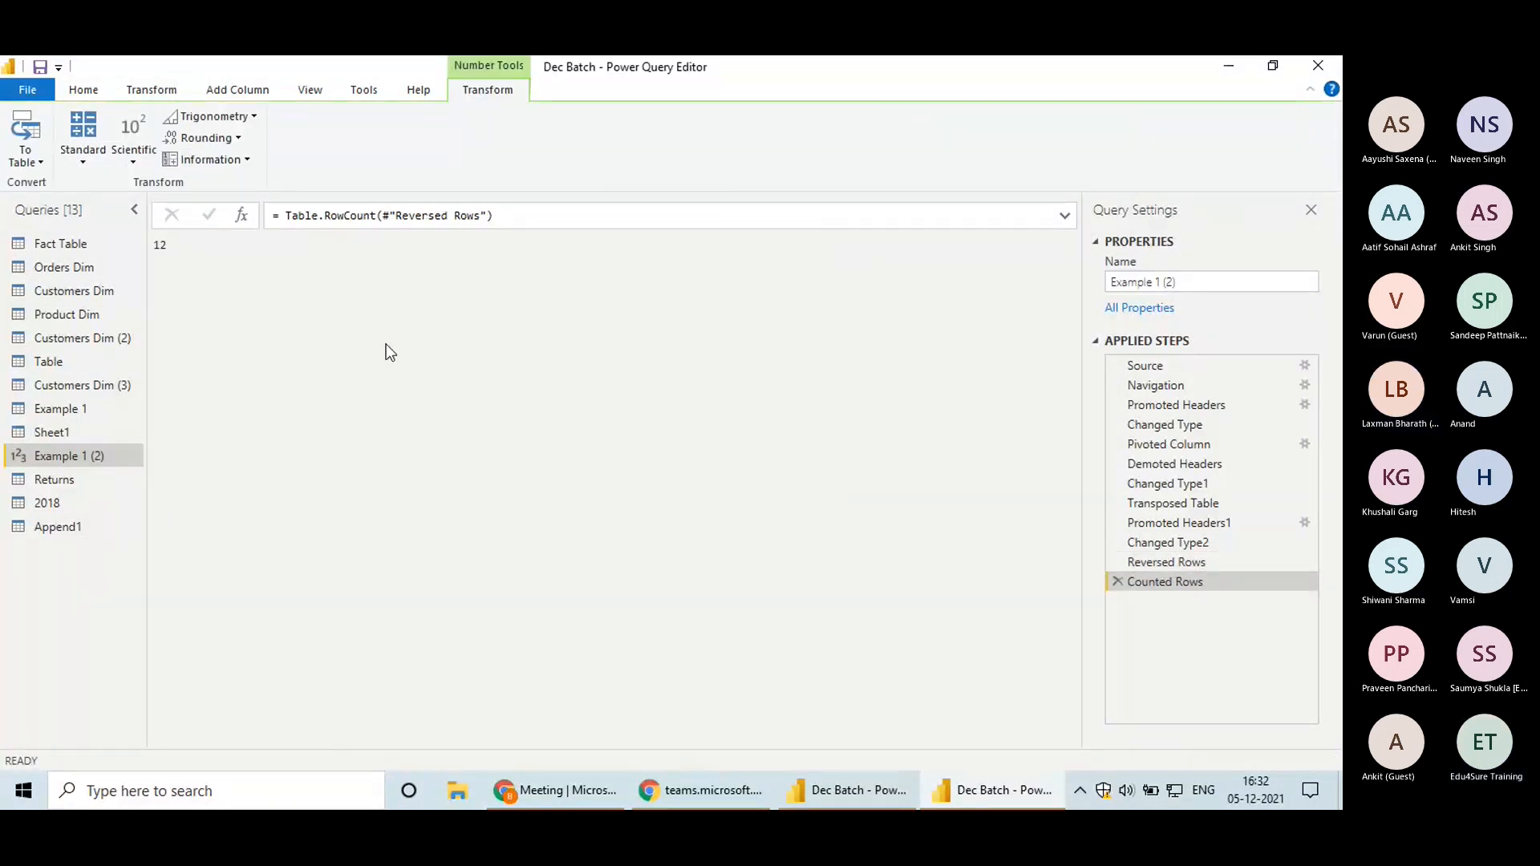
left_click(1117, 582)
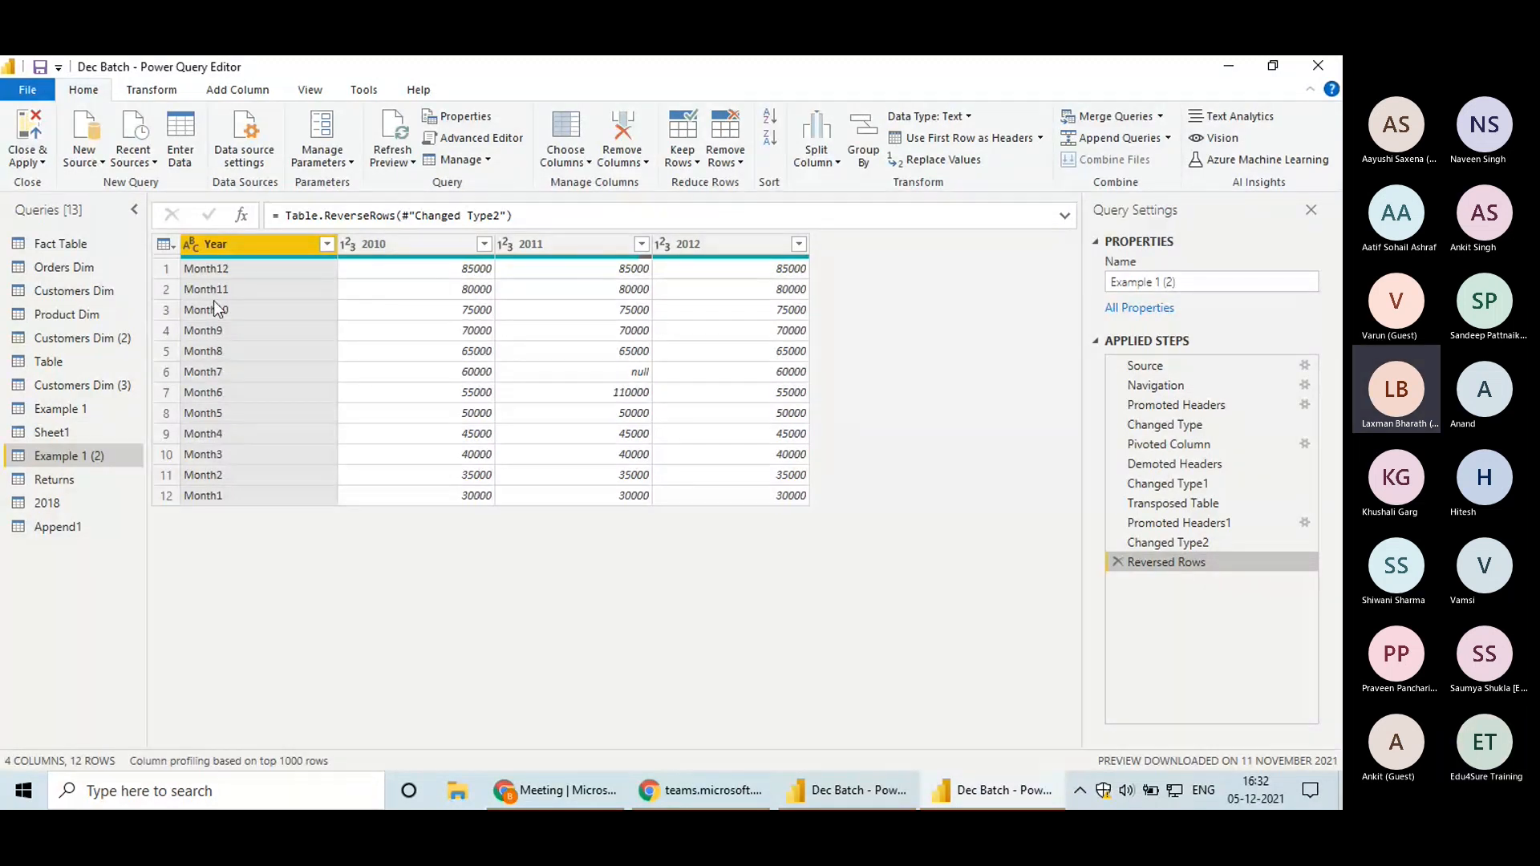
left_click(152, 89)
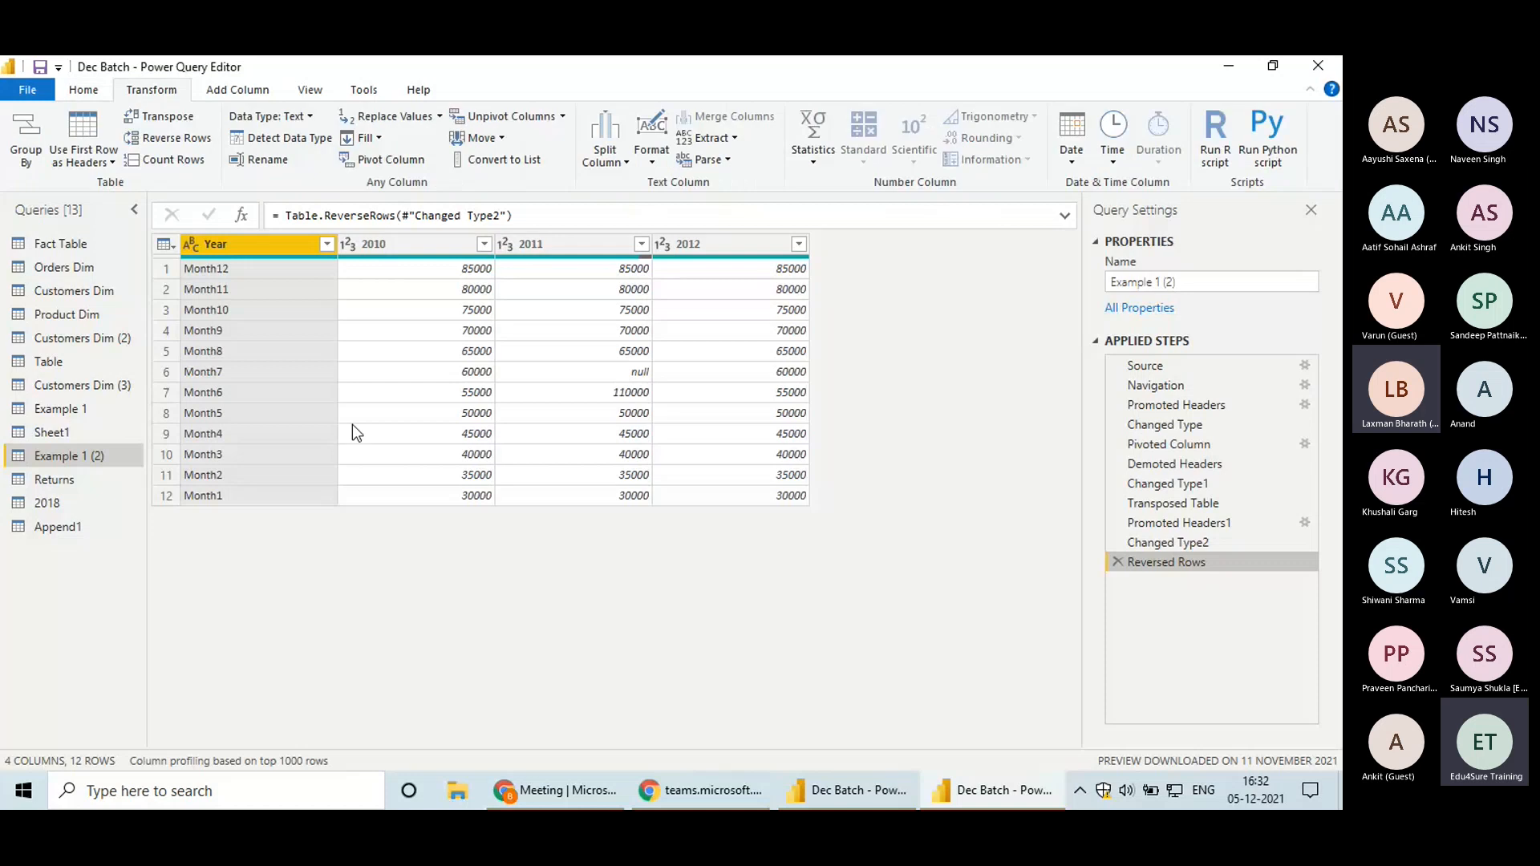
Review the data type options for the 2010 column and reverse the row order once more
left_click(411, 245)
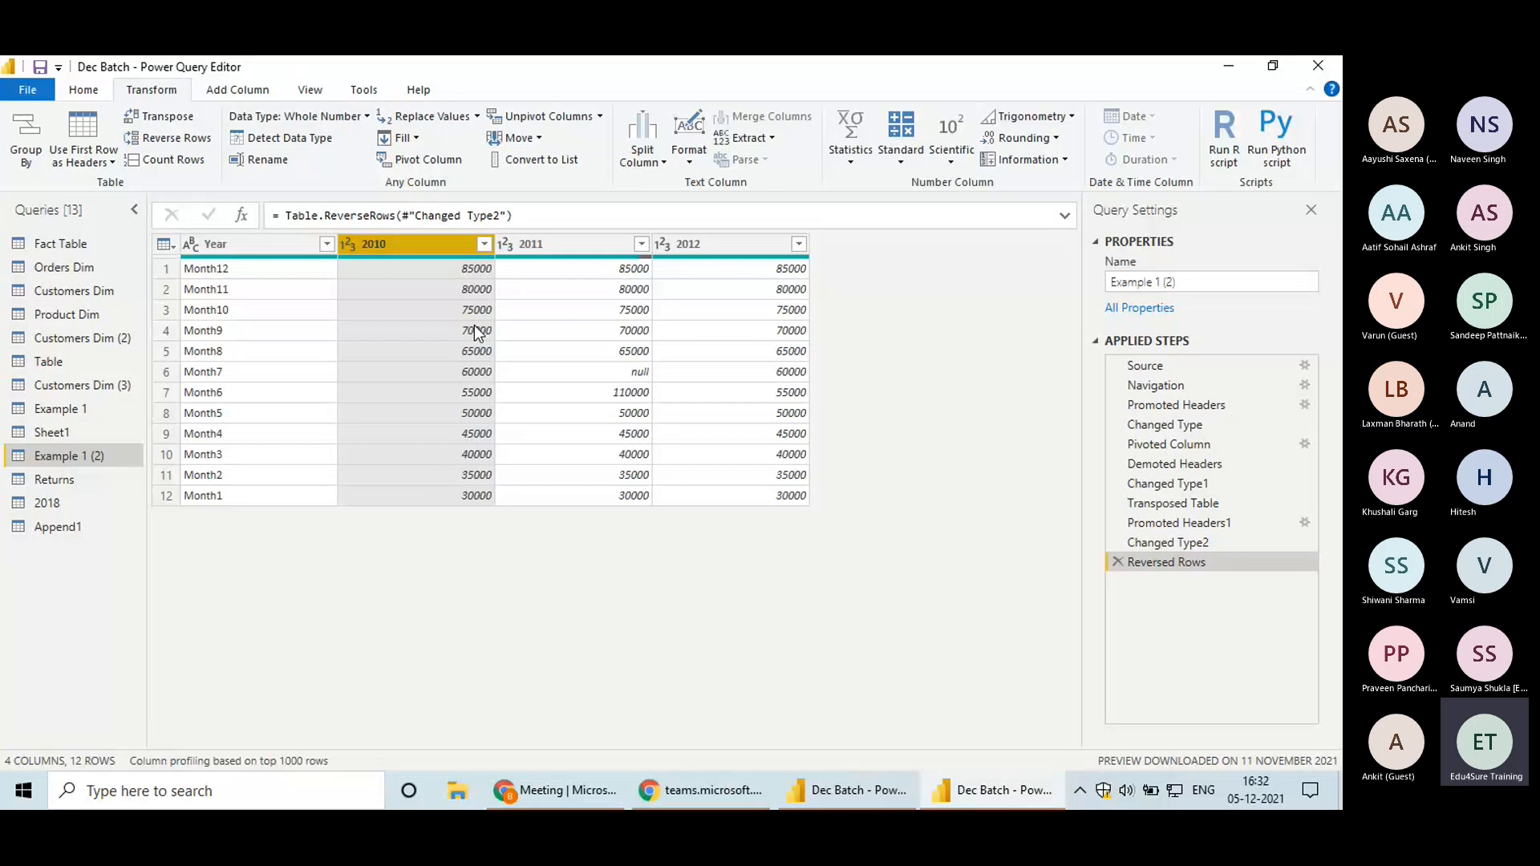
left_click(335, 116)
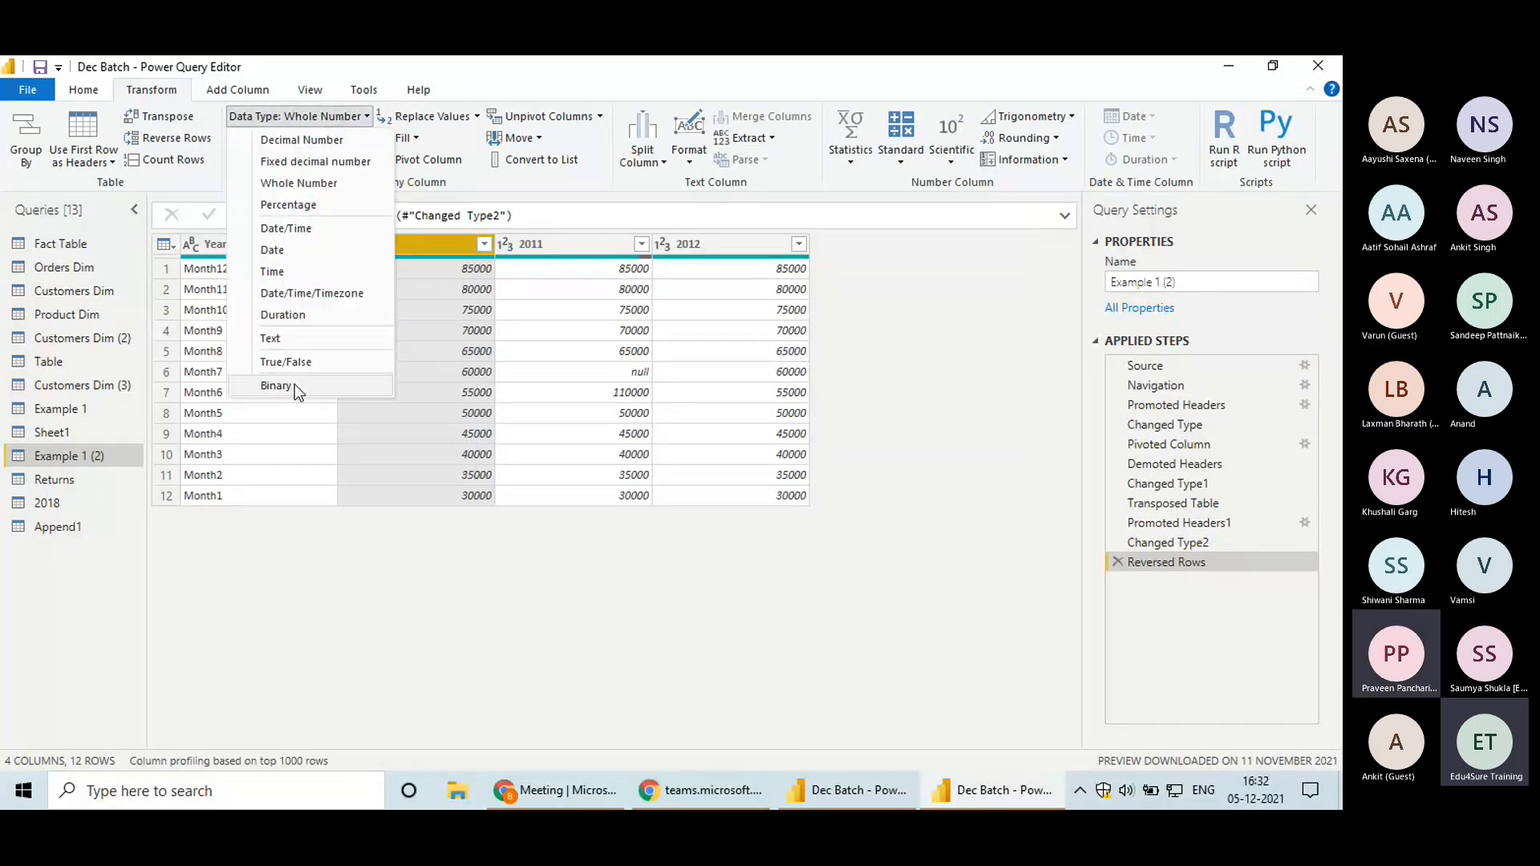
left_click(188, 195)
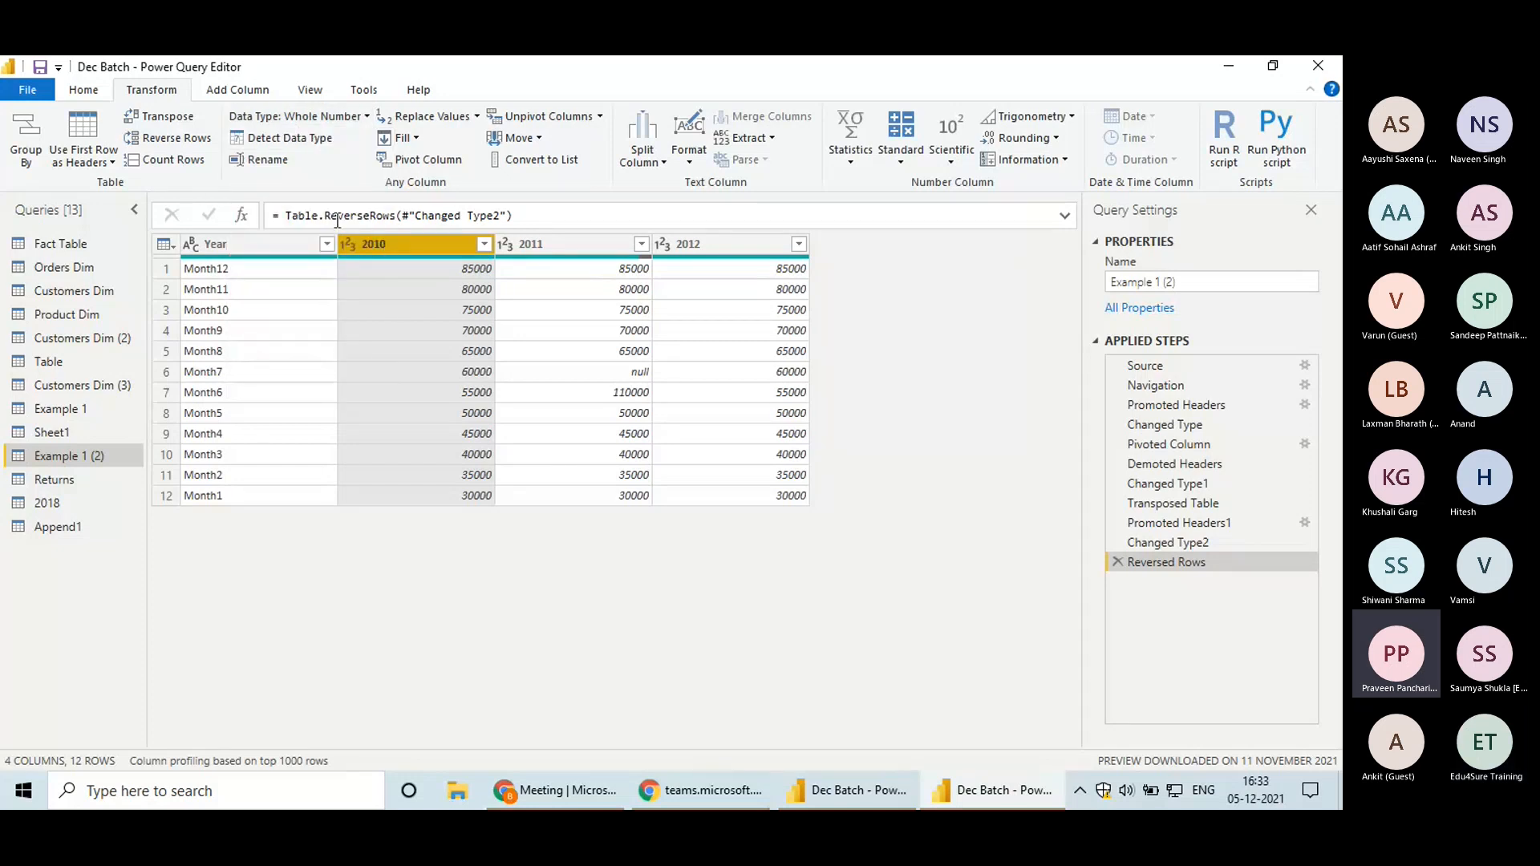
left_click(170, 137)
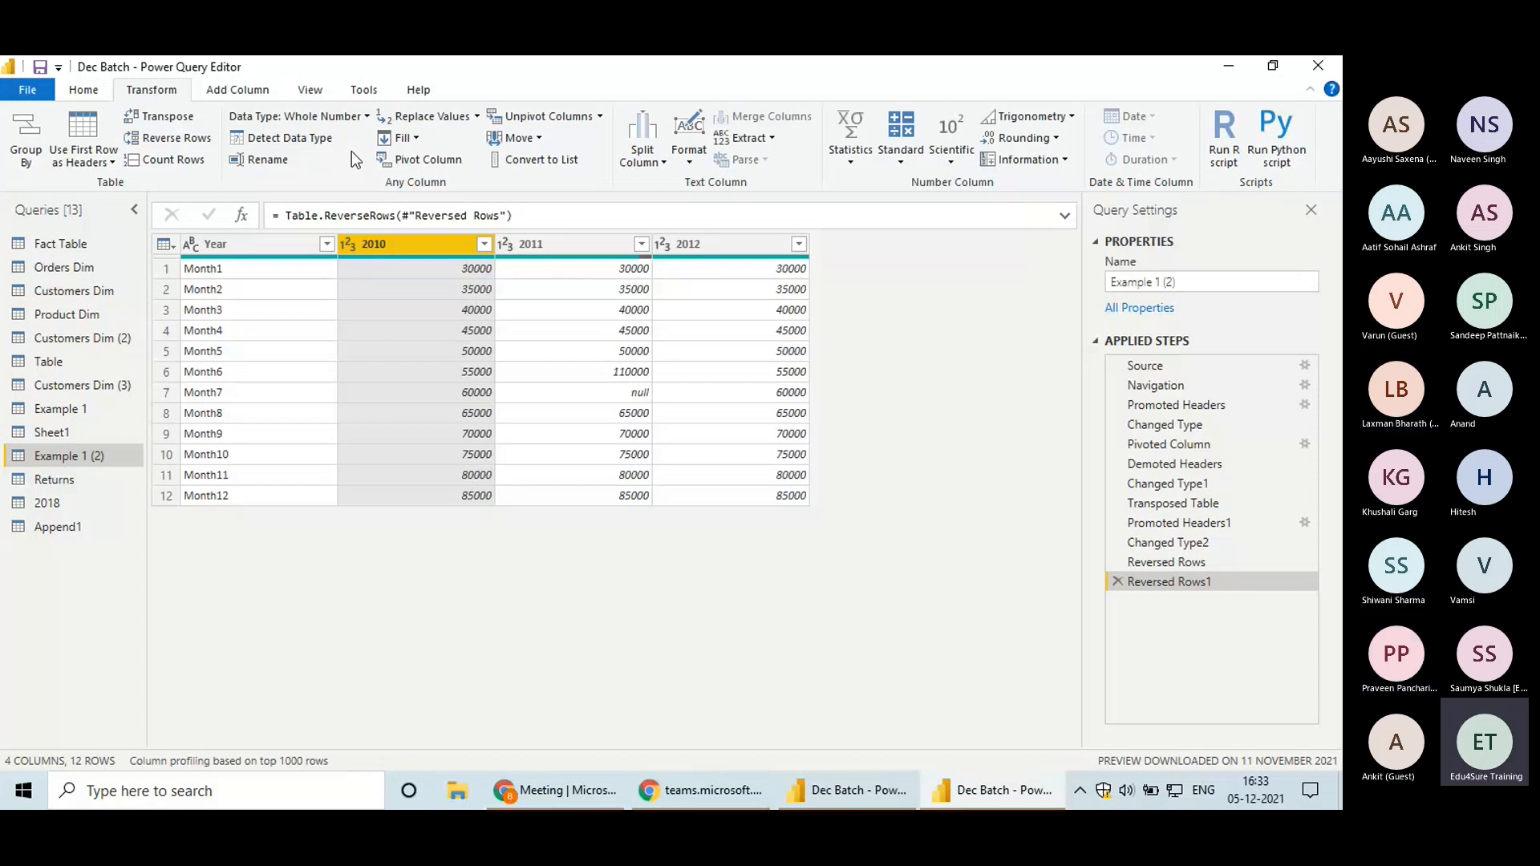
left_click(366, 116)
left_click(366, 117)
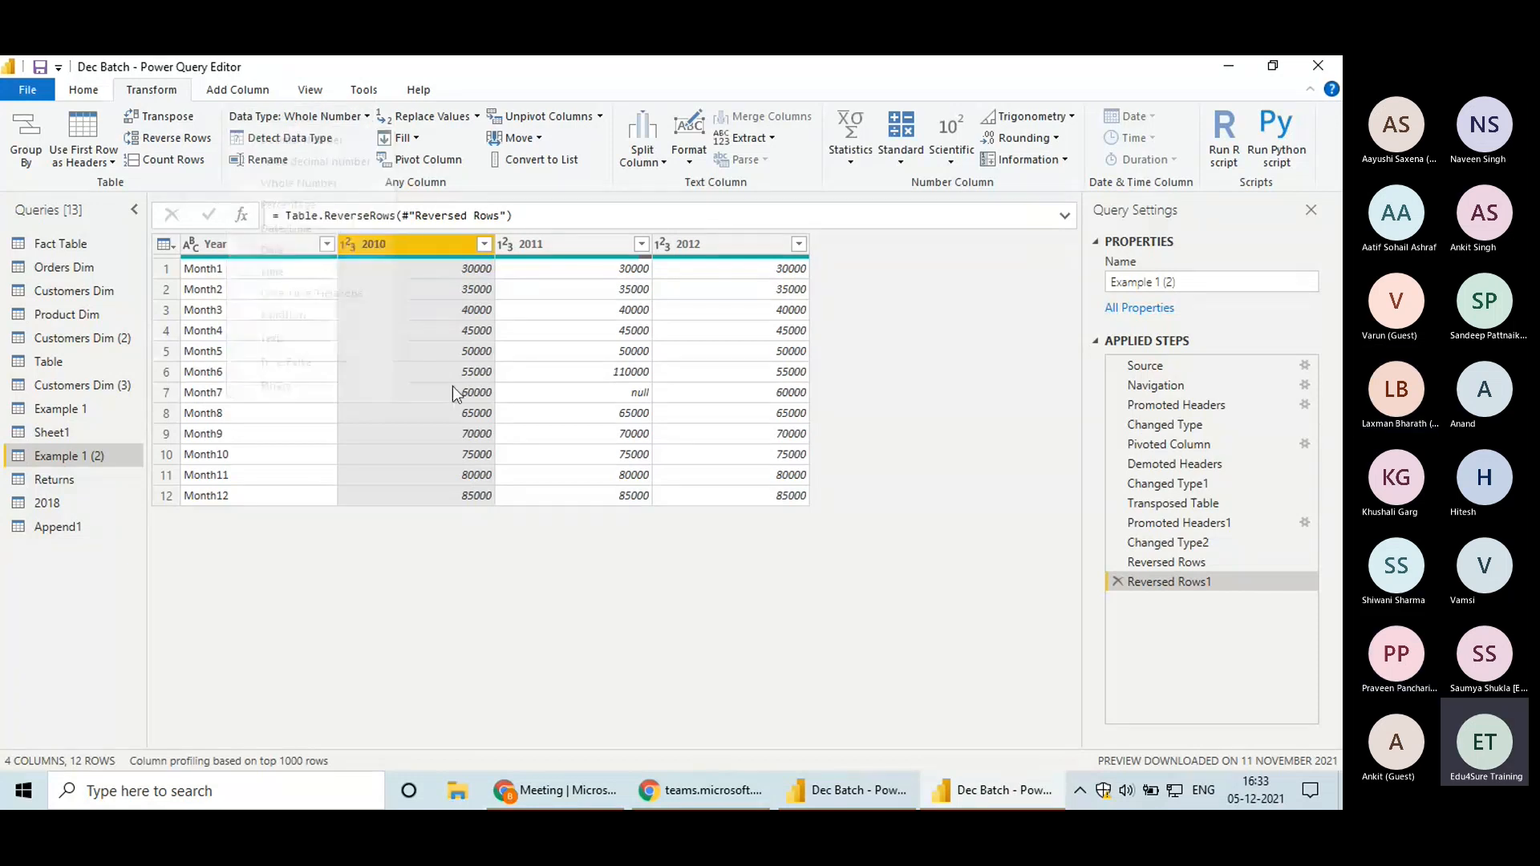
left_click(250, 247)
right_click(241, 246)
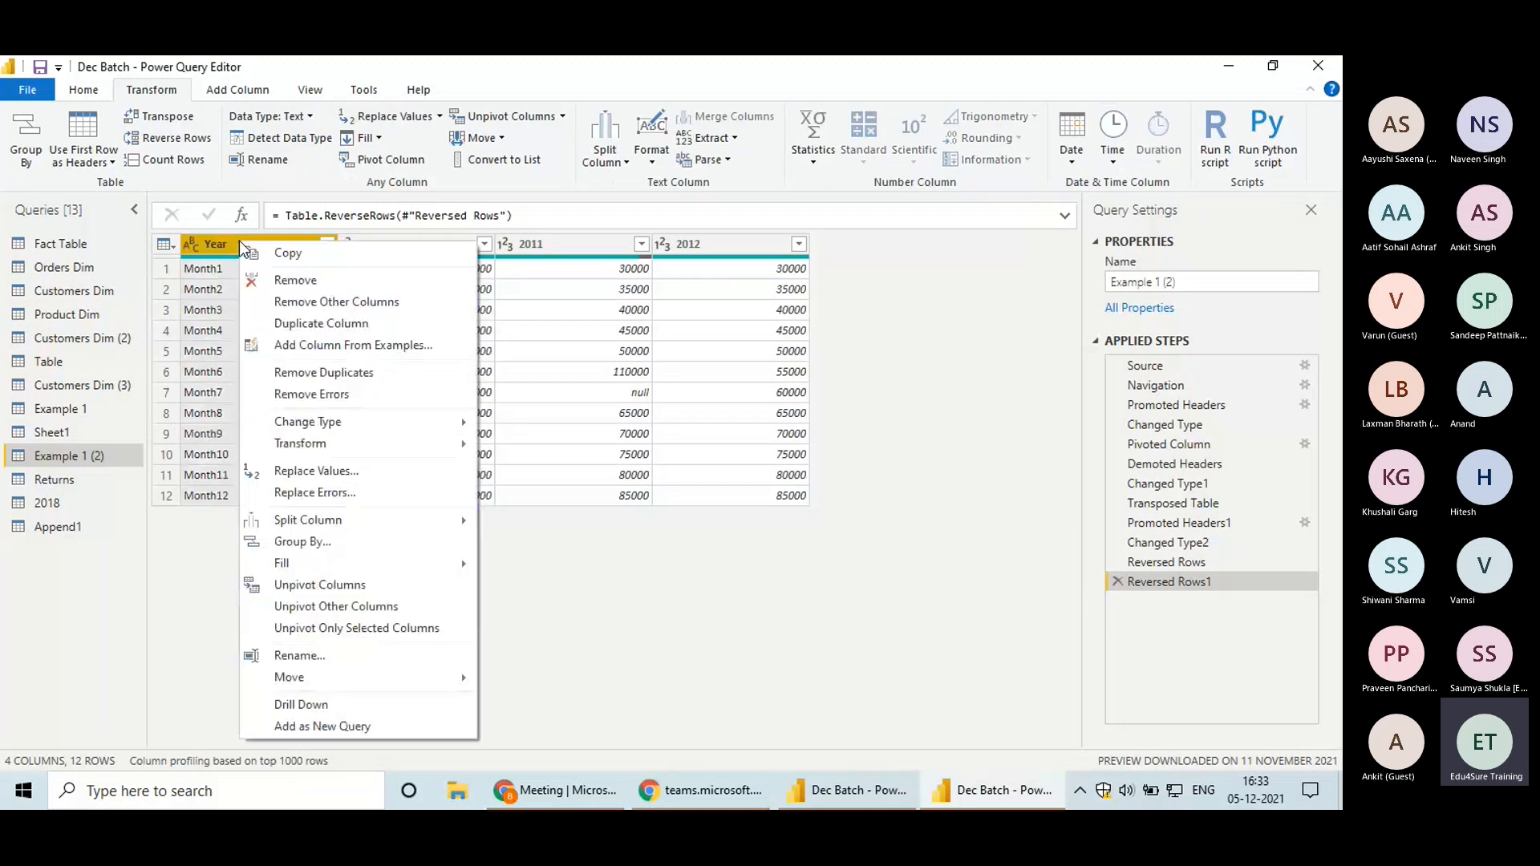
left_click(313, 655)
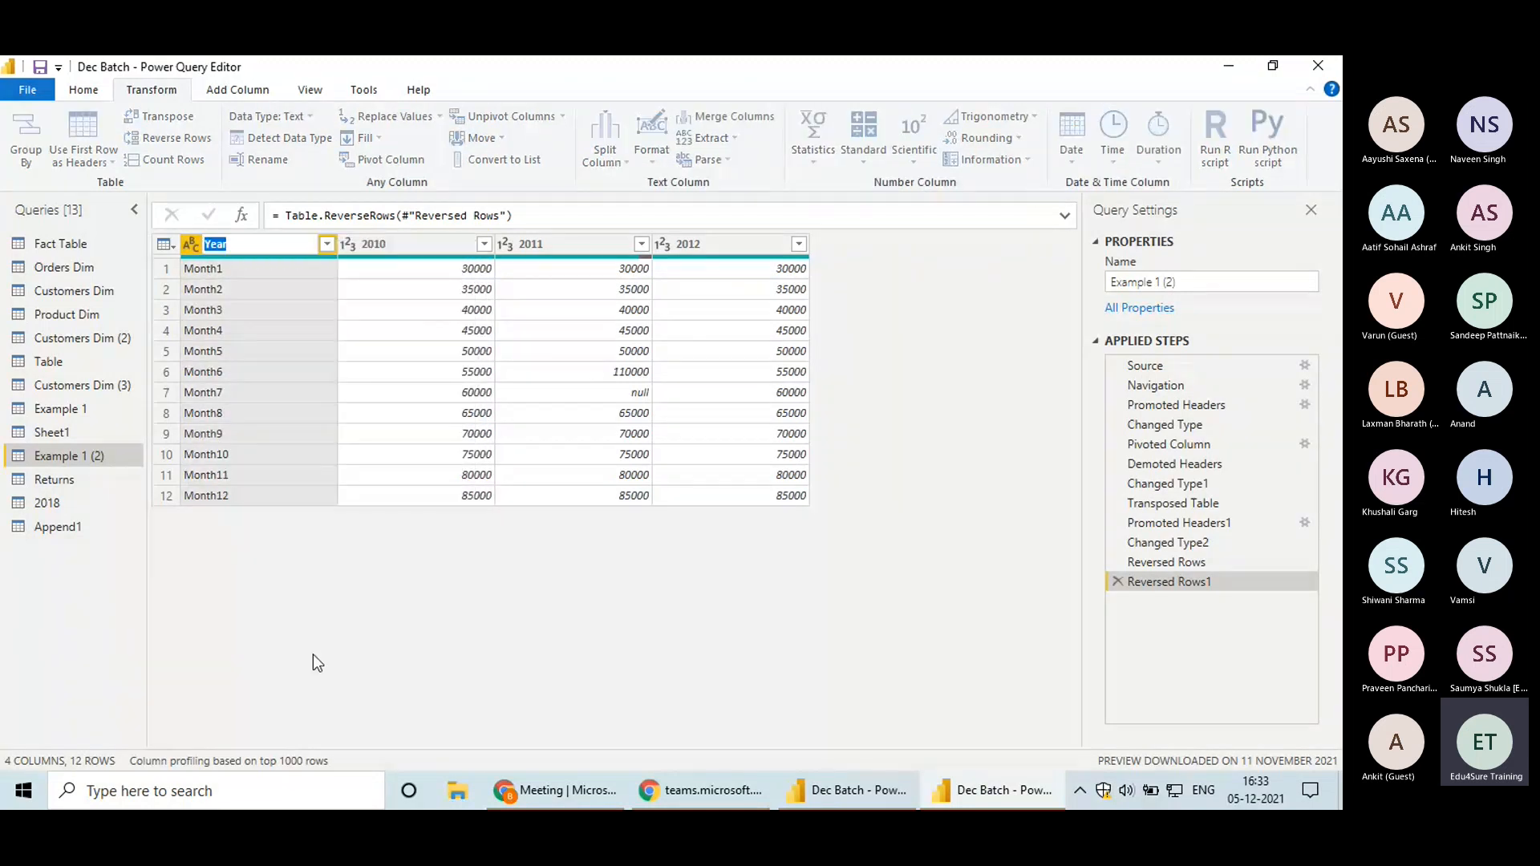
key("Return")
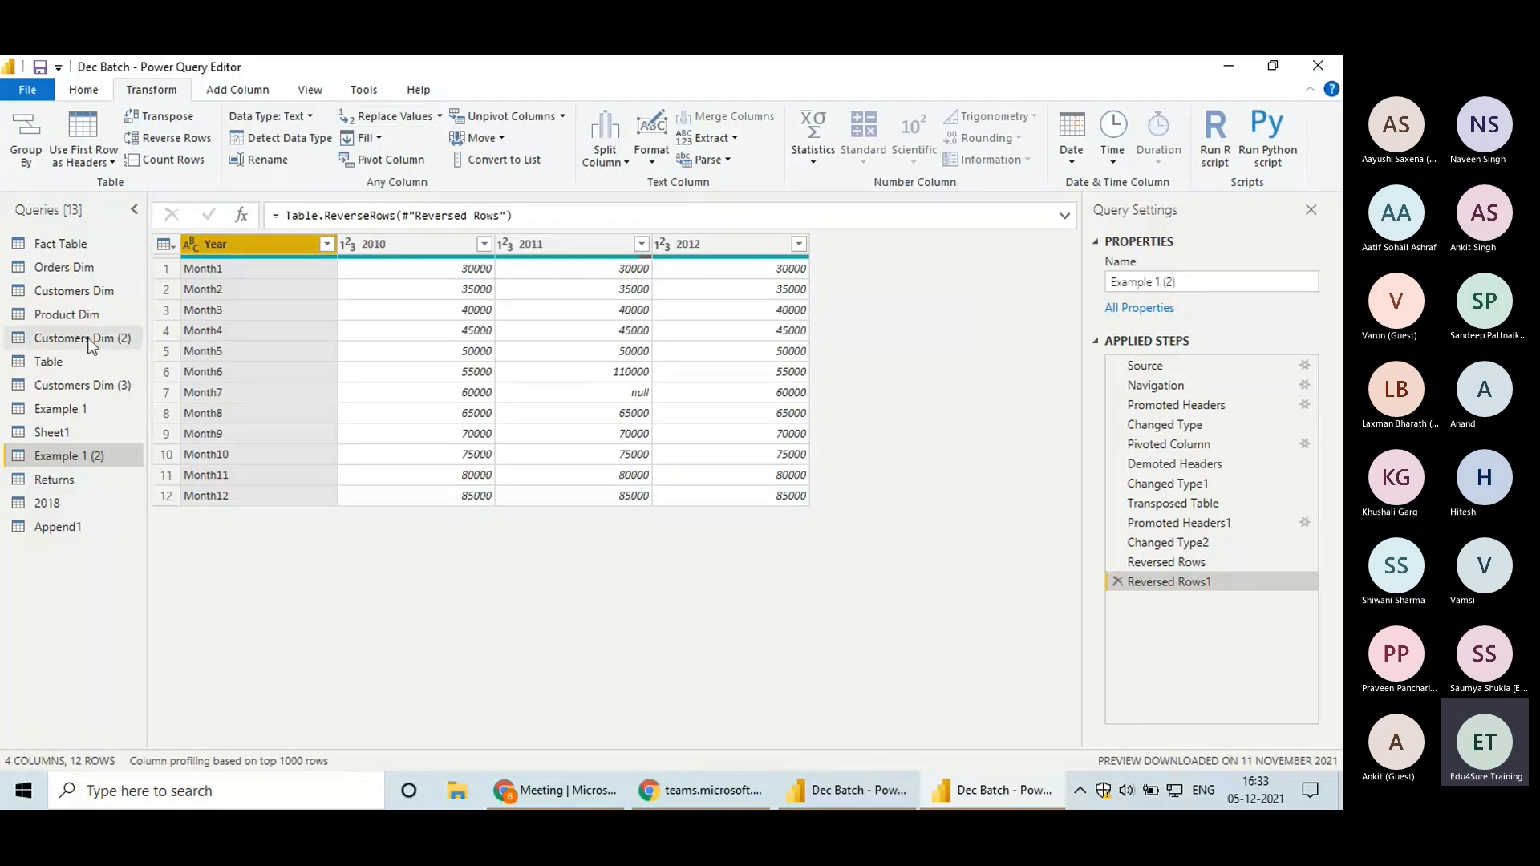
Open the Example 1 query, dismiss the preview age notice, and inspect the empty cells in the Region column
left_click(81, 411)
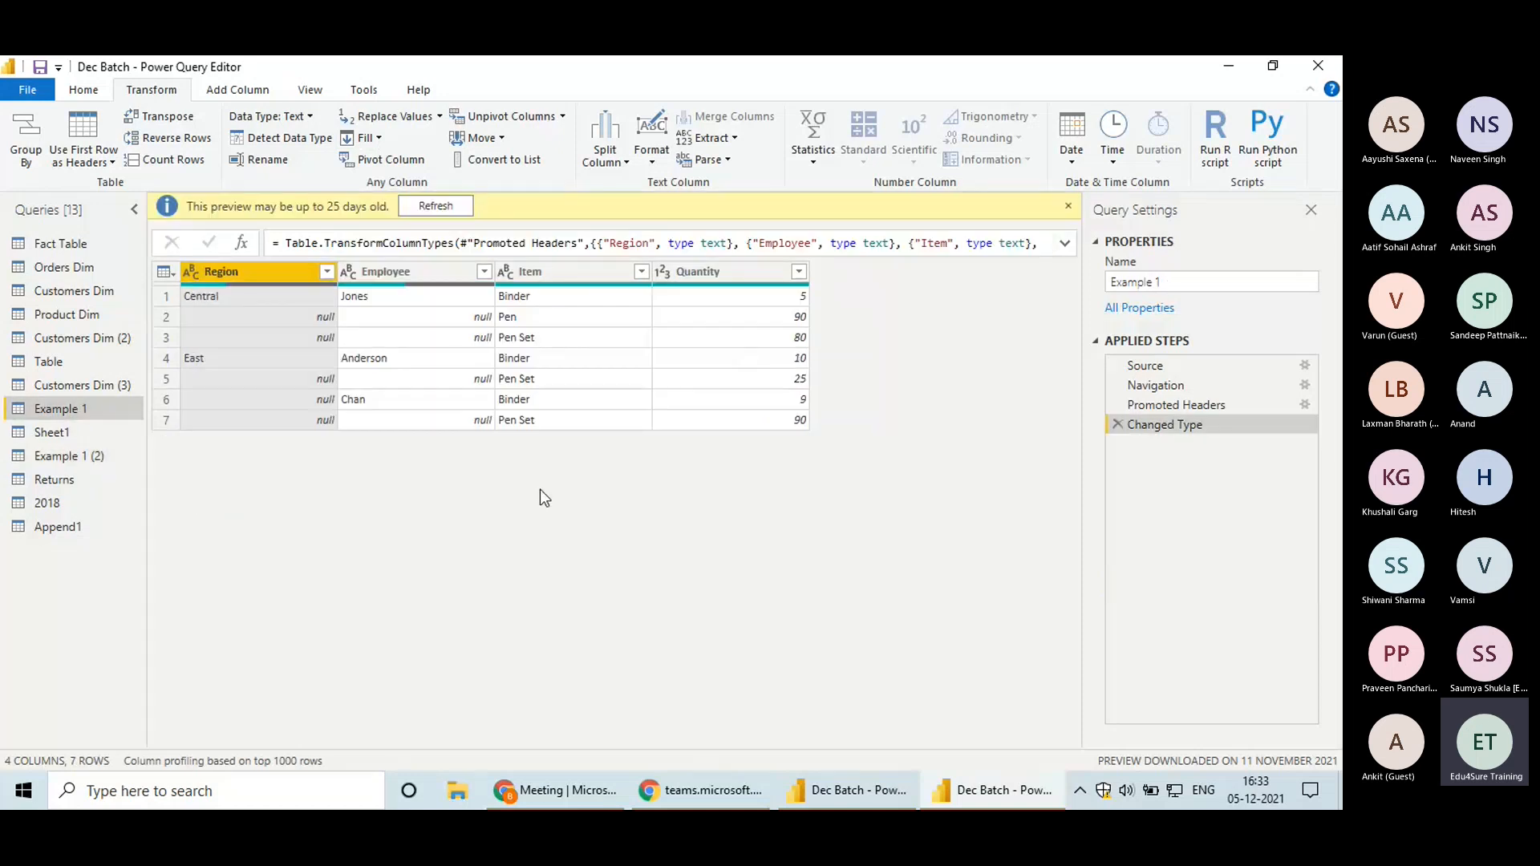
left_click(1068, 206)
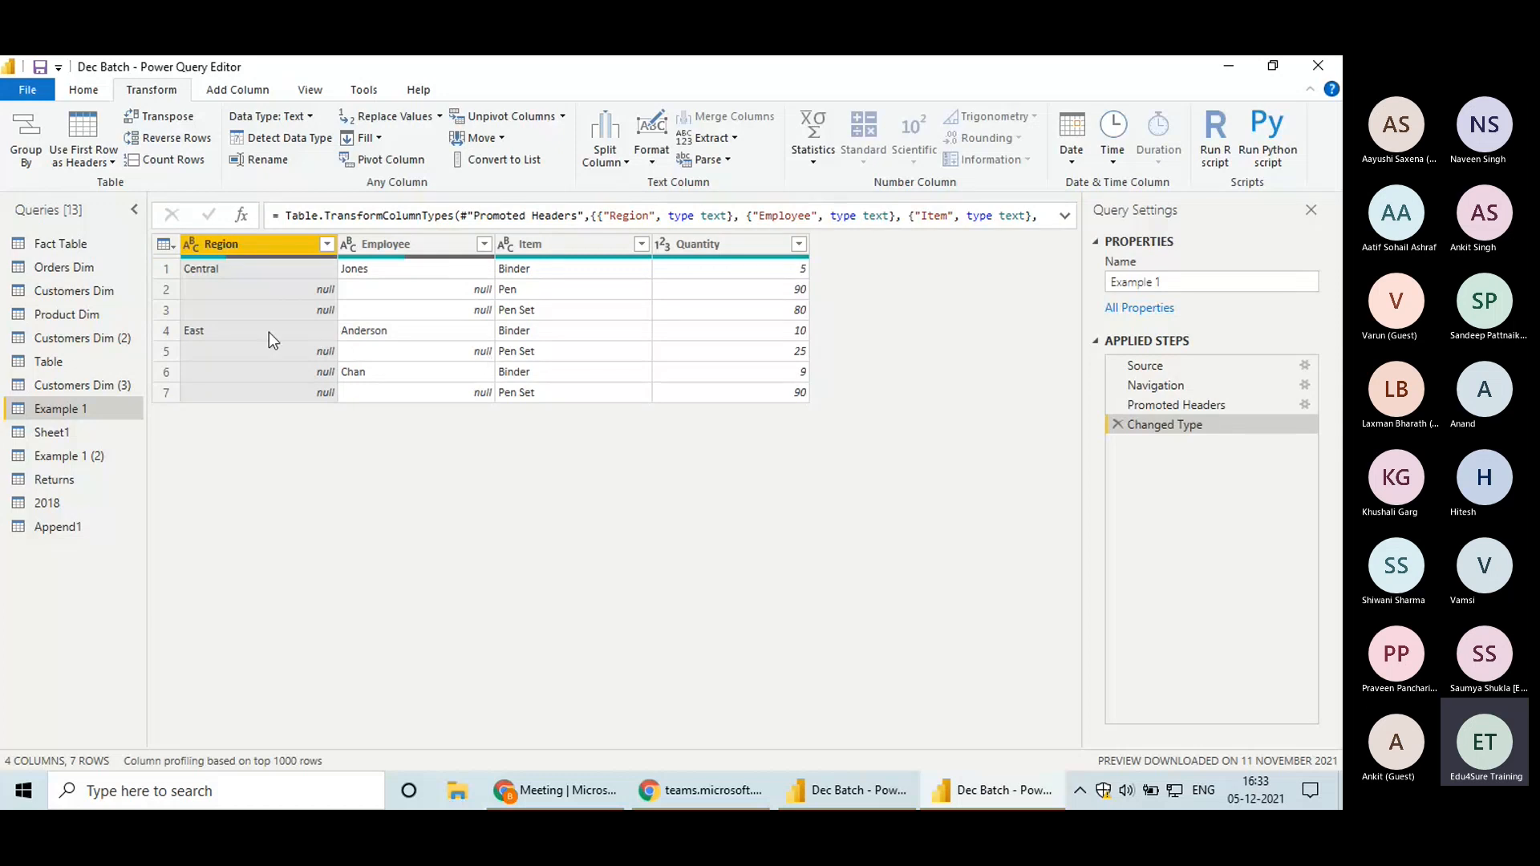
left_click(238, 293)
left_click(213, 308)
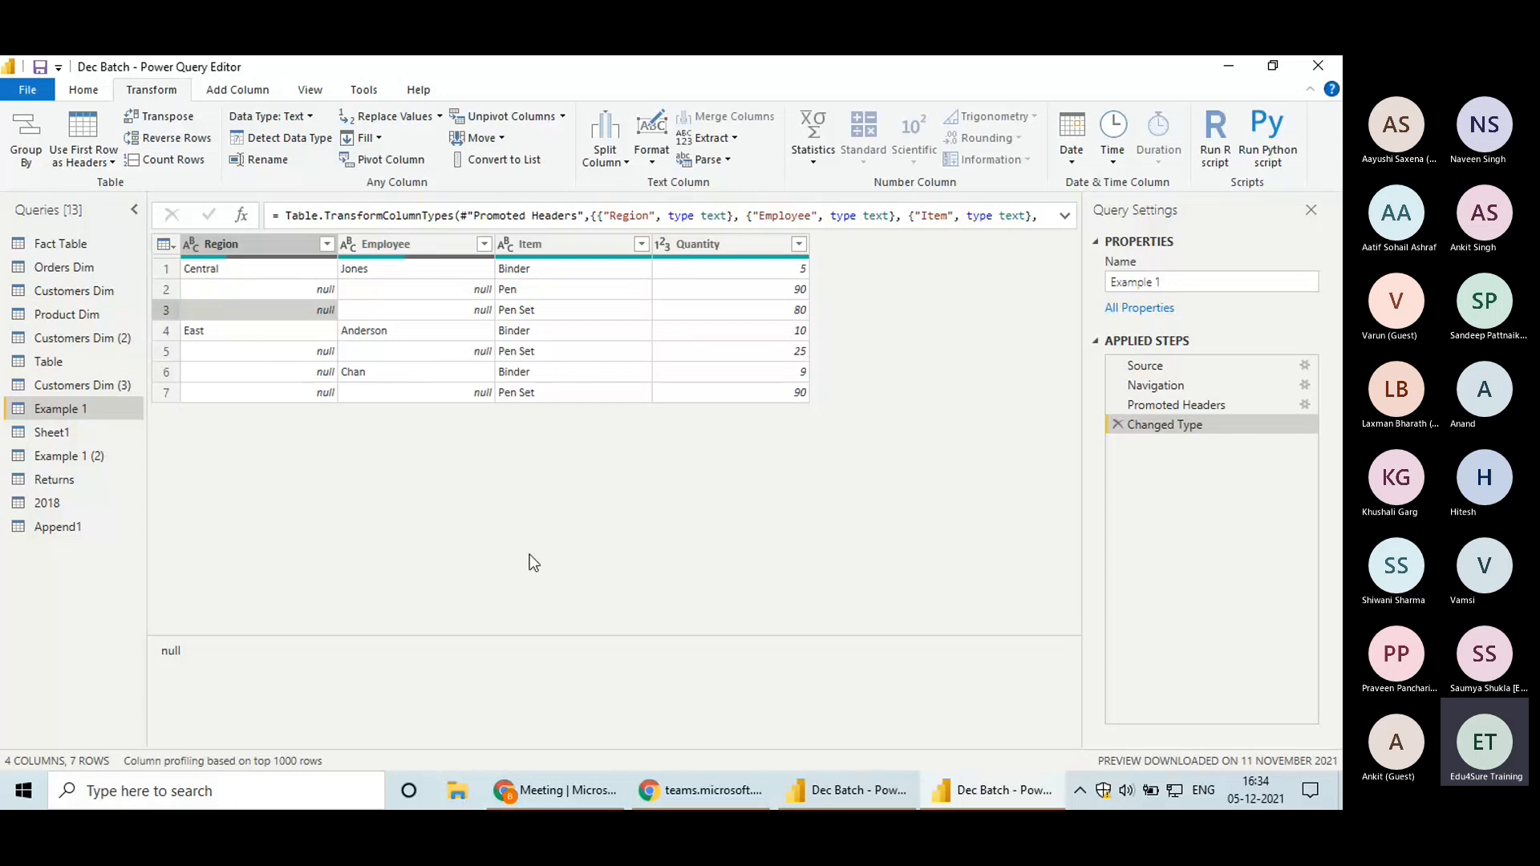
Fill the empty cells in the Region and Employee columns downward with the values above them
left_click(253, 244)
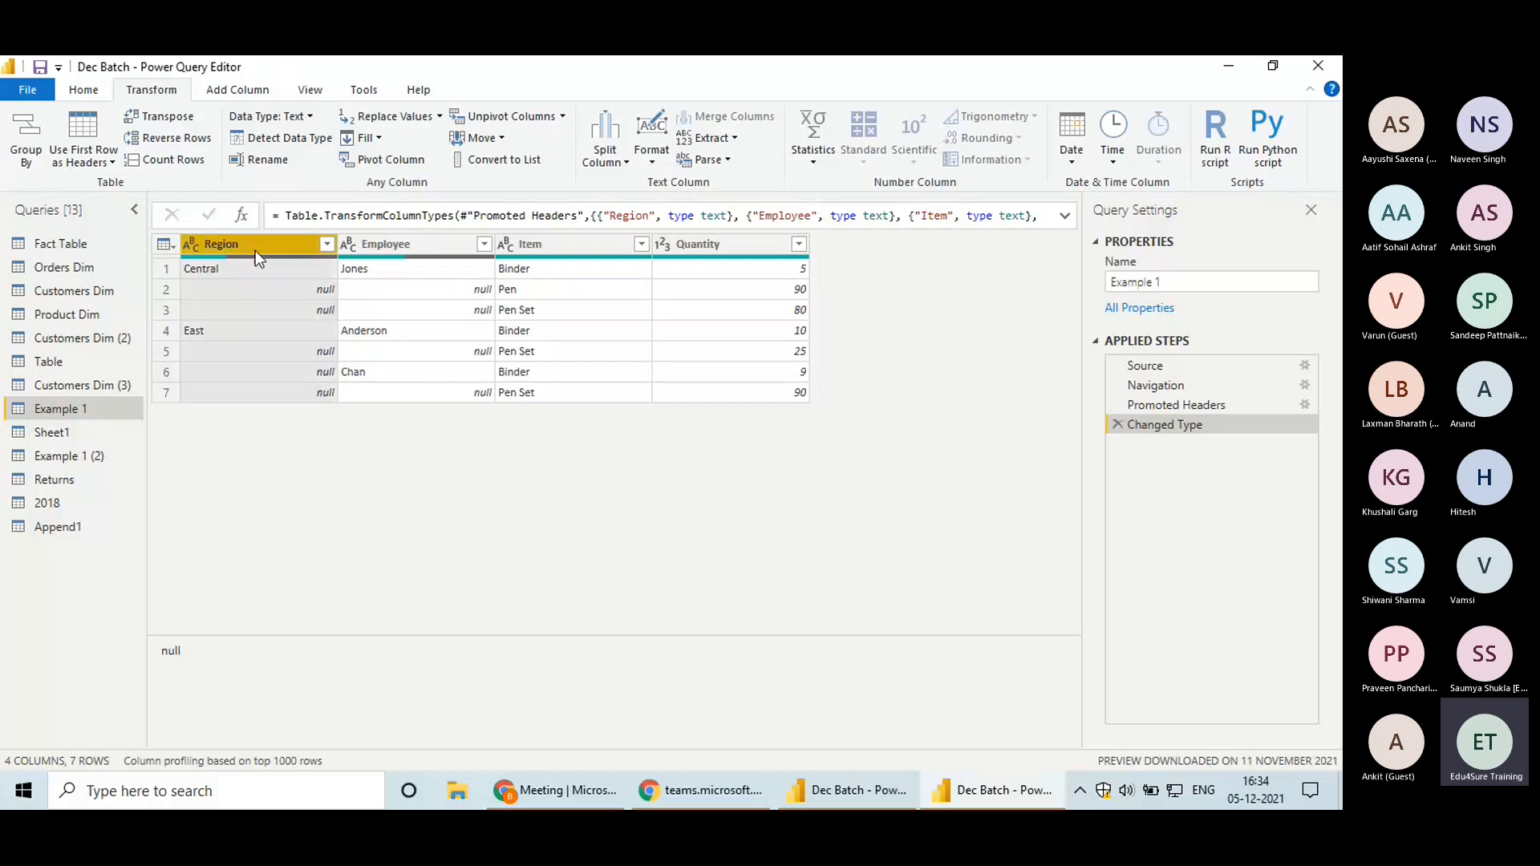
left_click(415, 249, "ctrl")
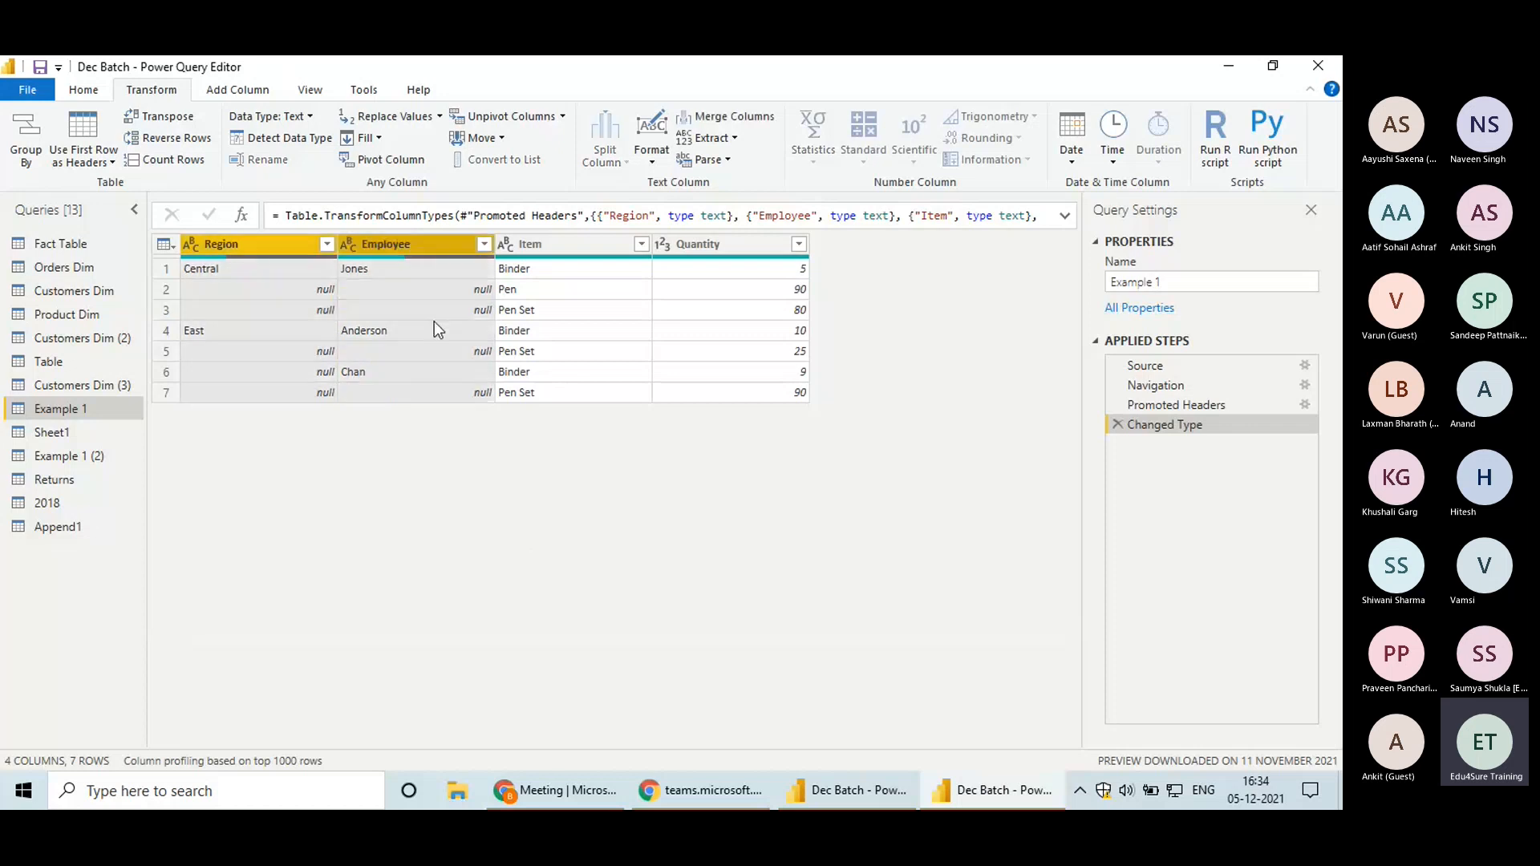
left_click(378, 137)
left_click(386, 163)
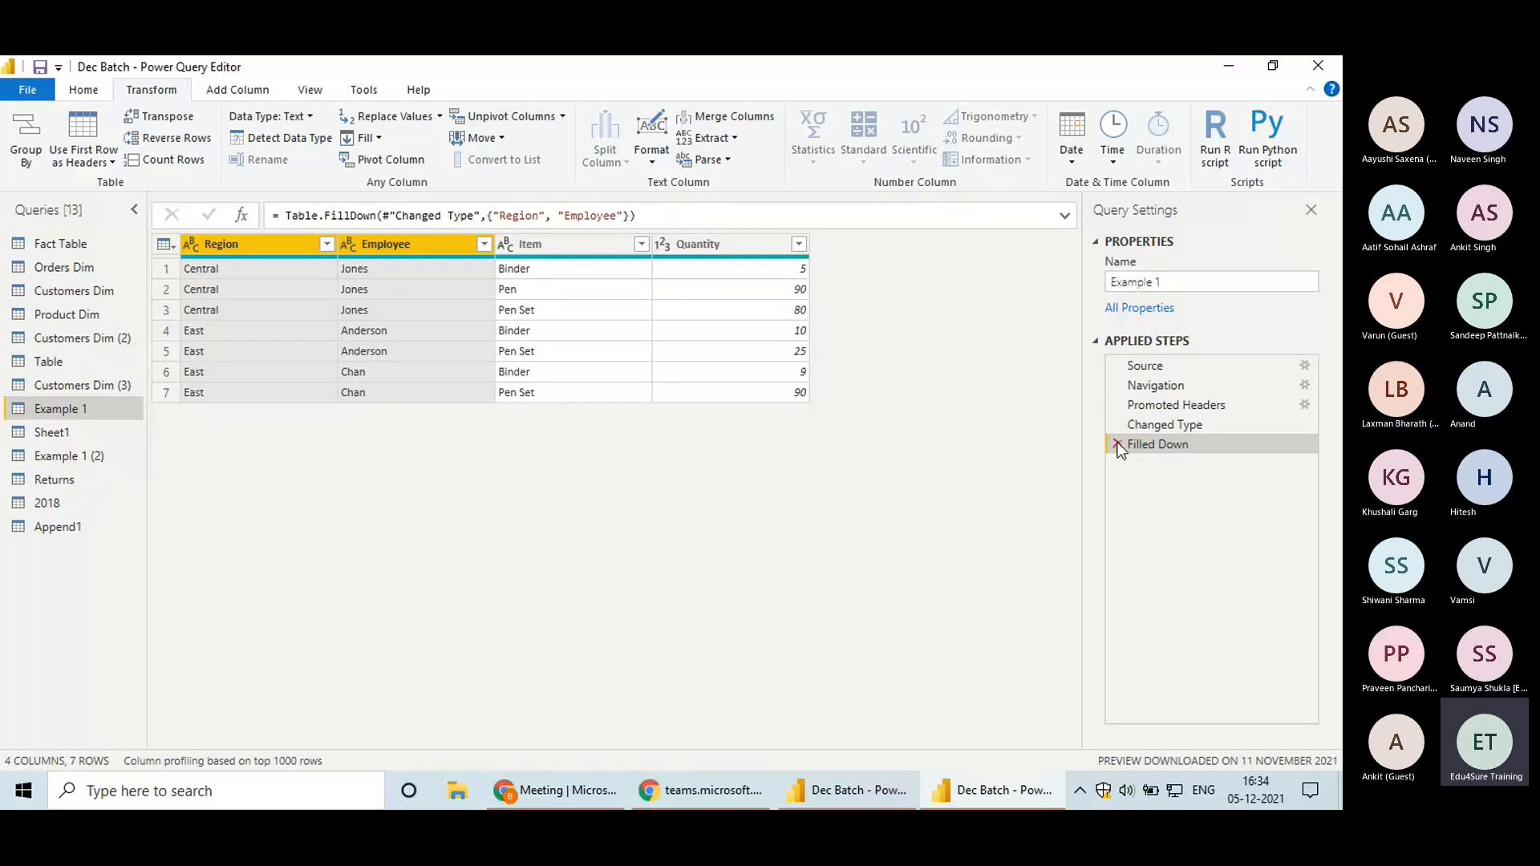
left_click(184, 265)
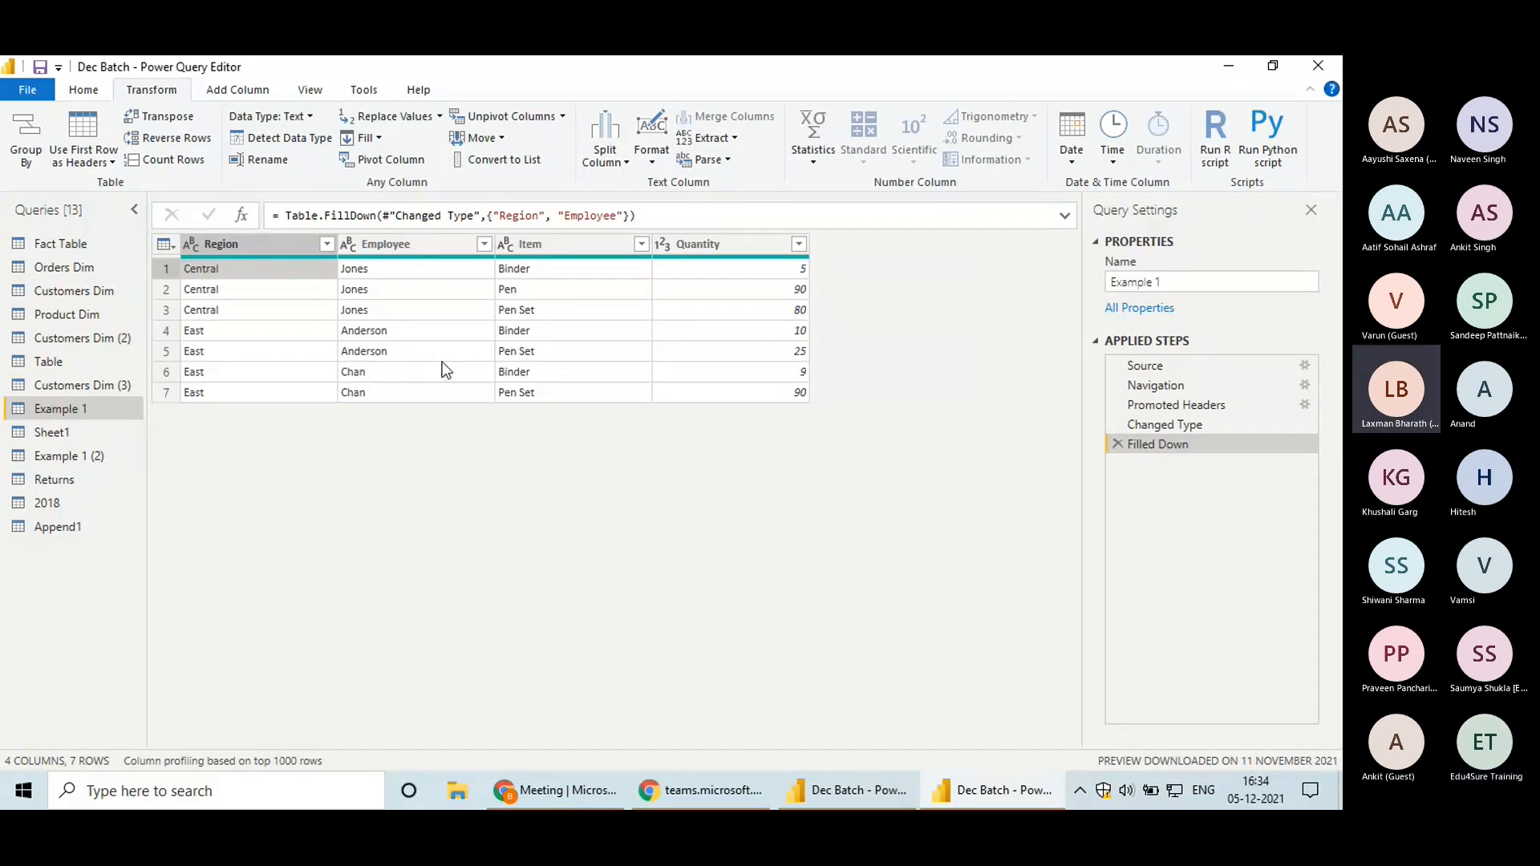
Move the Employee column one place left, and reposition it between the Item and Quantity columns
left_click(431, 245)
left_click(499, 140)
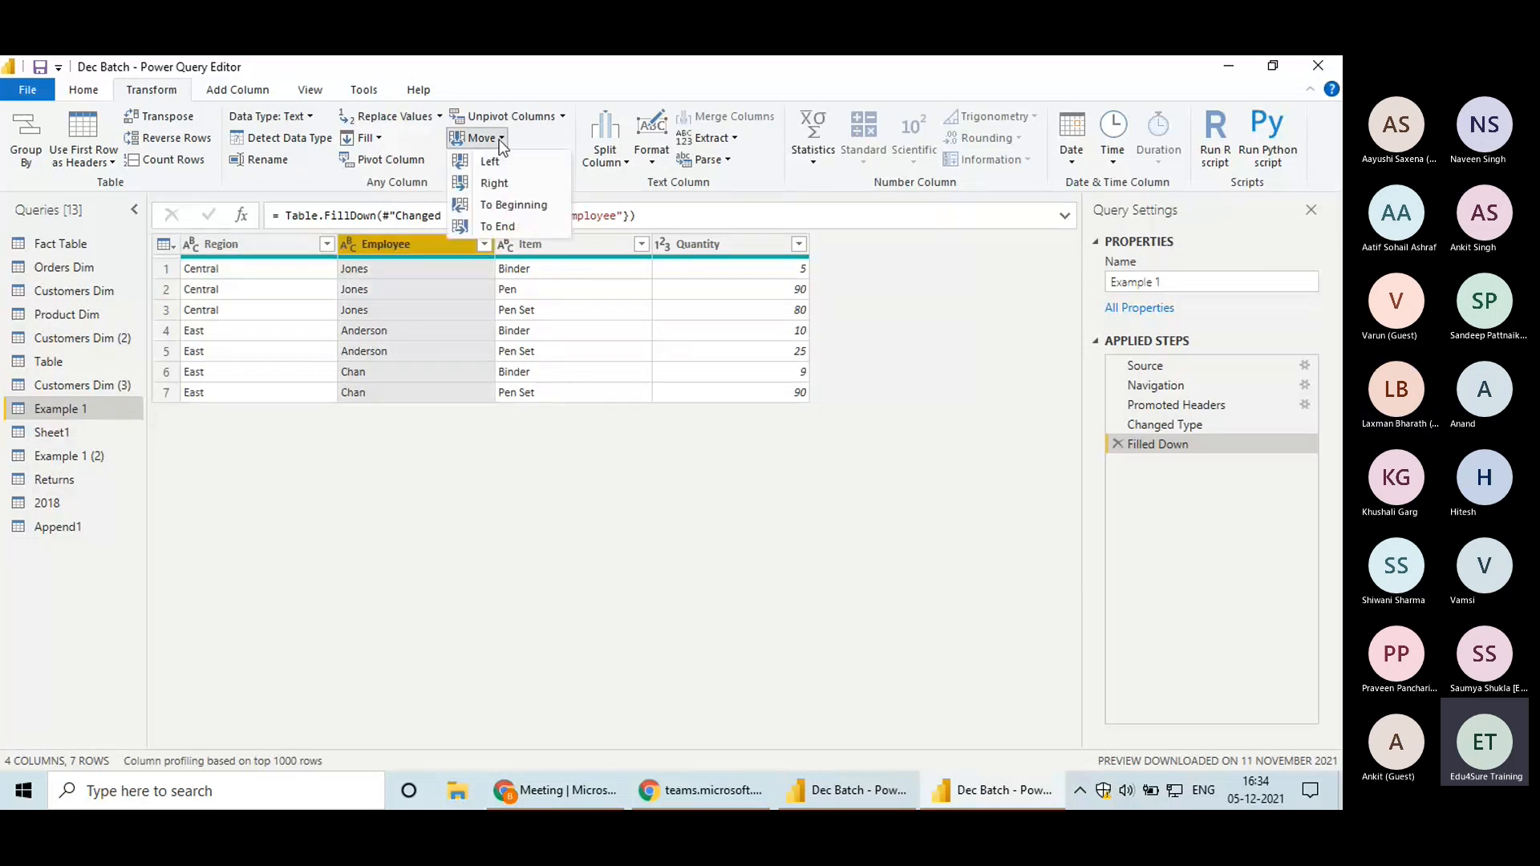
left_click(513, 163)
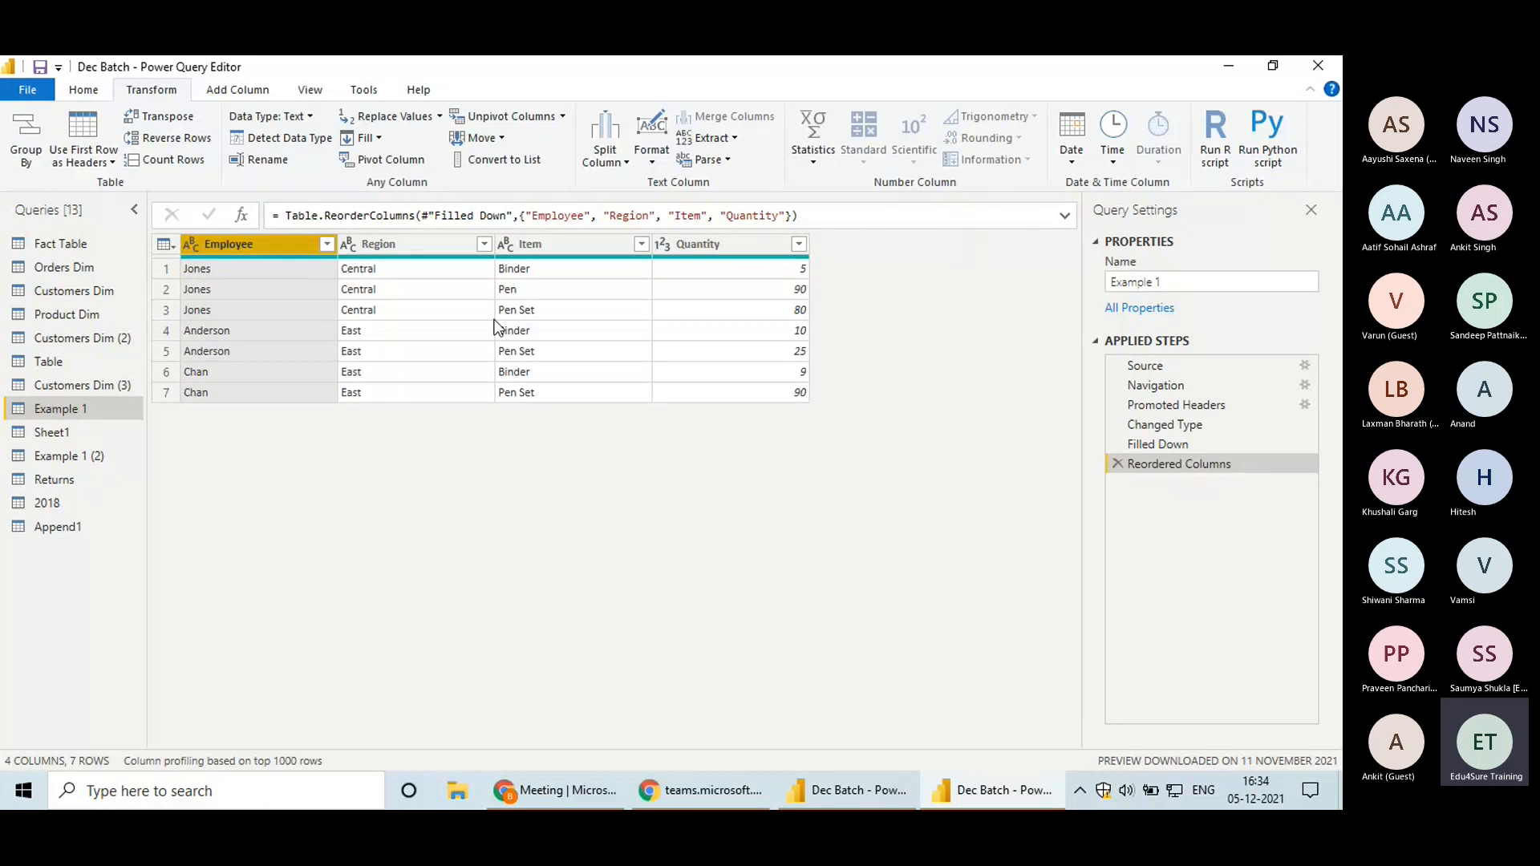
left_click_drag(266, 239, 757, 247)
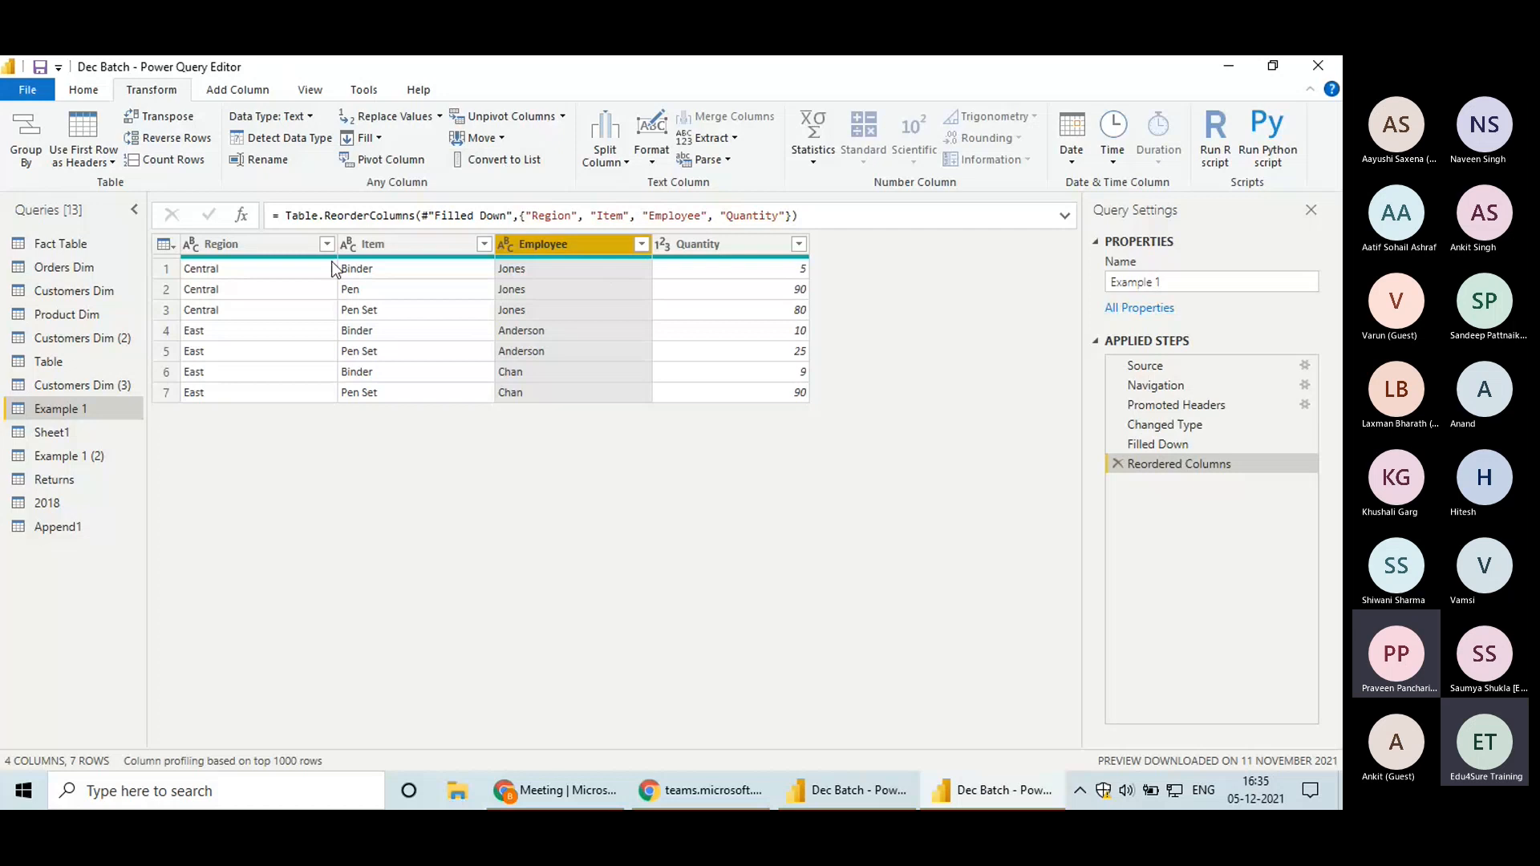
Convert the Region column to a list and remove that conversion from the applied steps
left_click(272, 247)
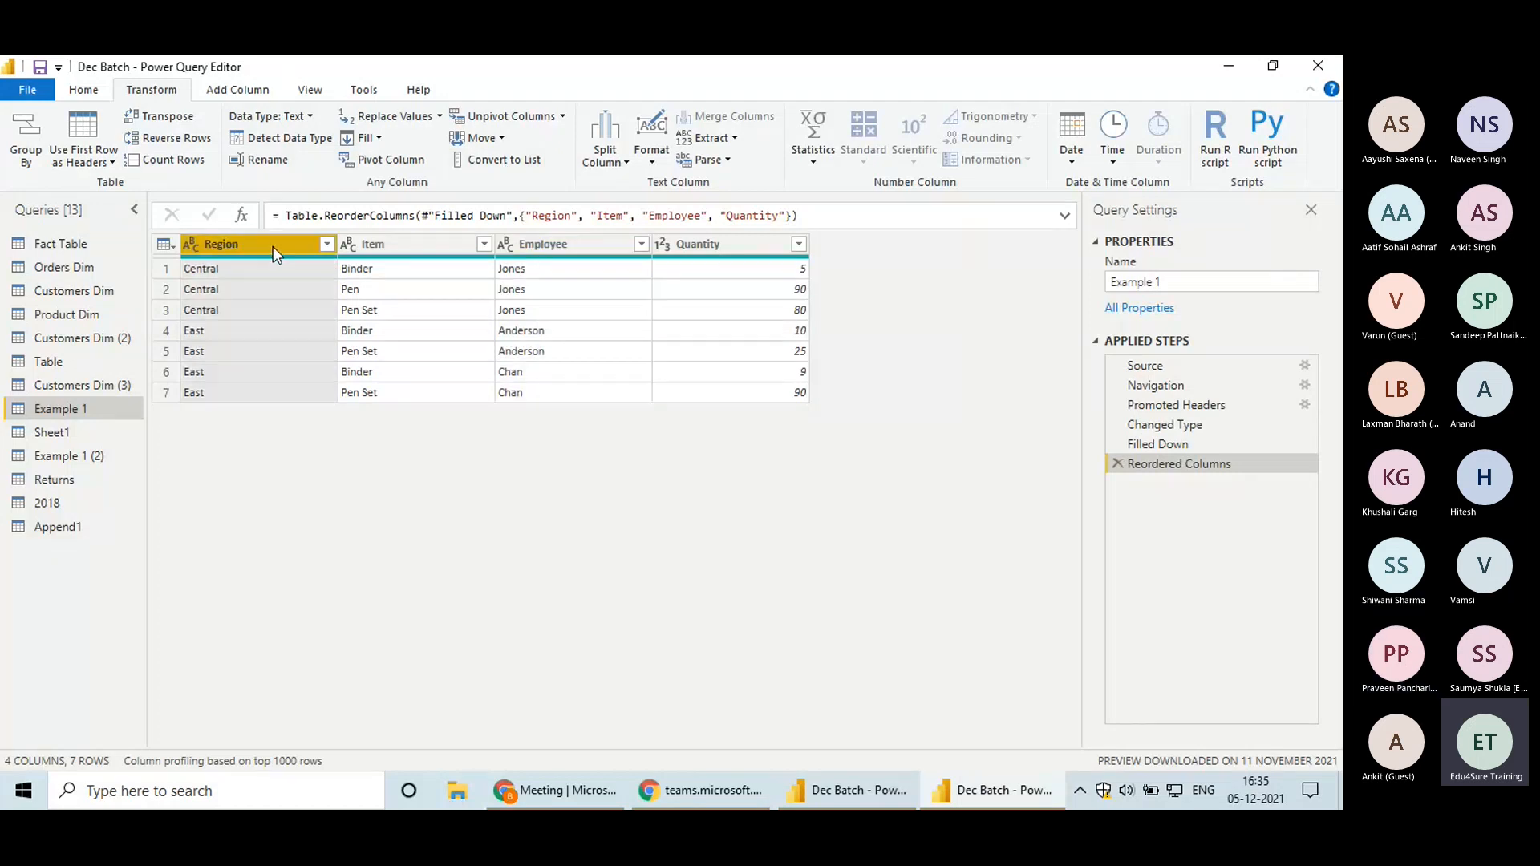
left_click(504, 159)
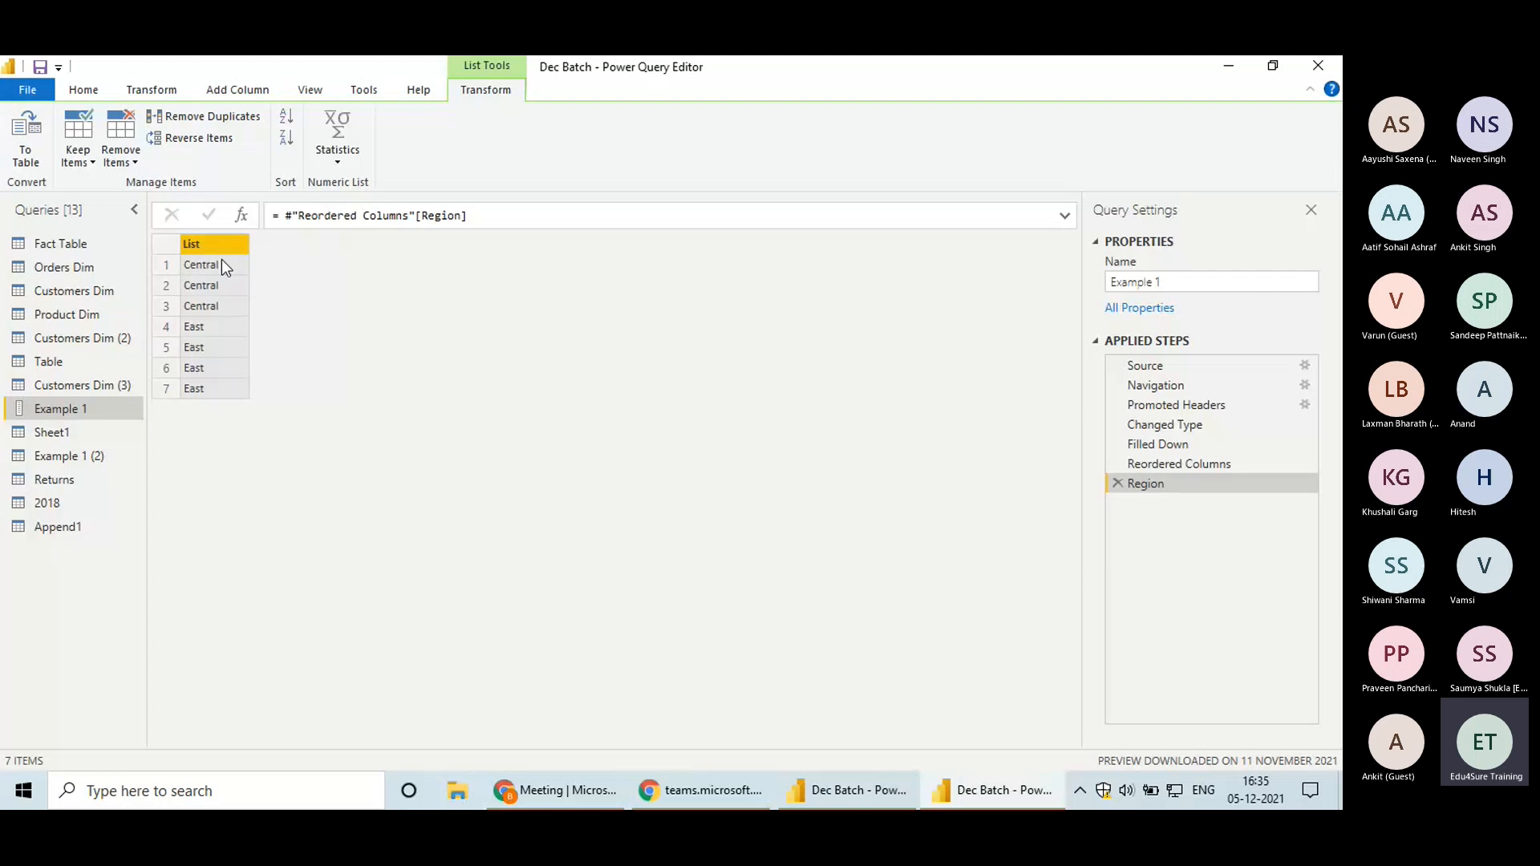
left_click(1117, 484)
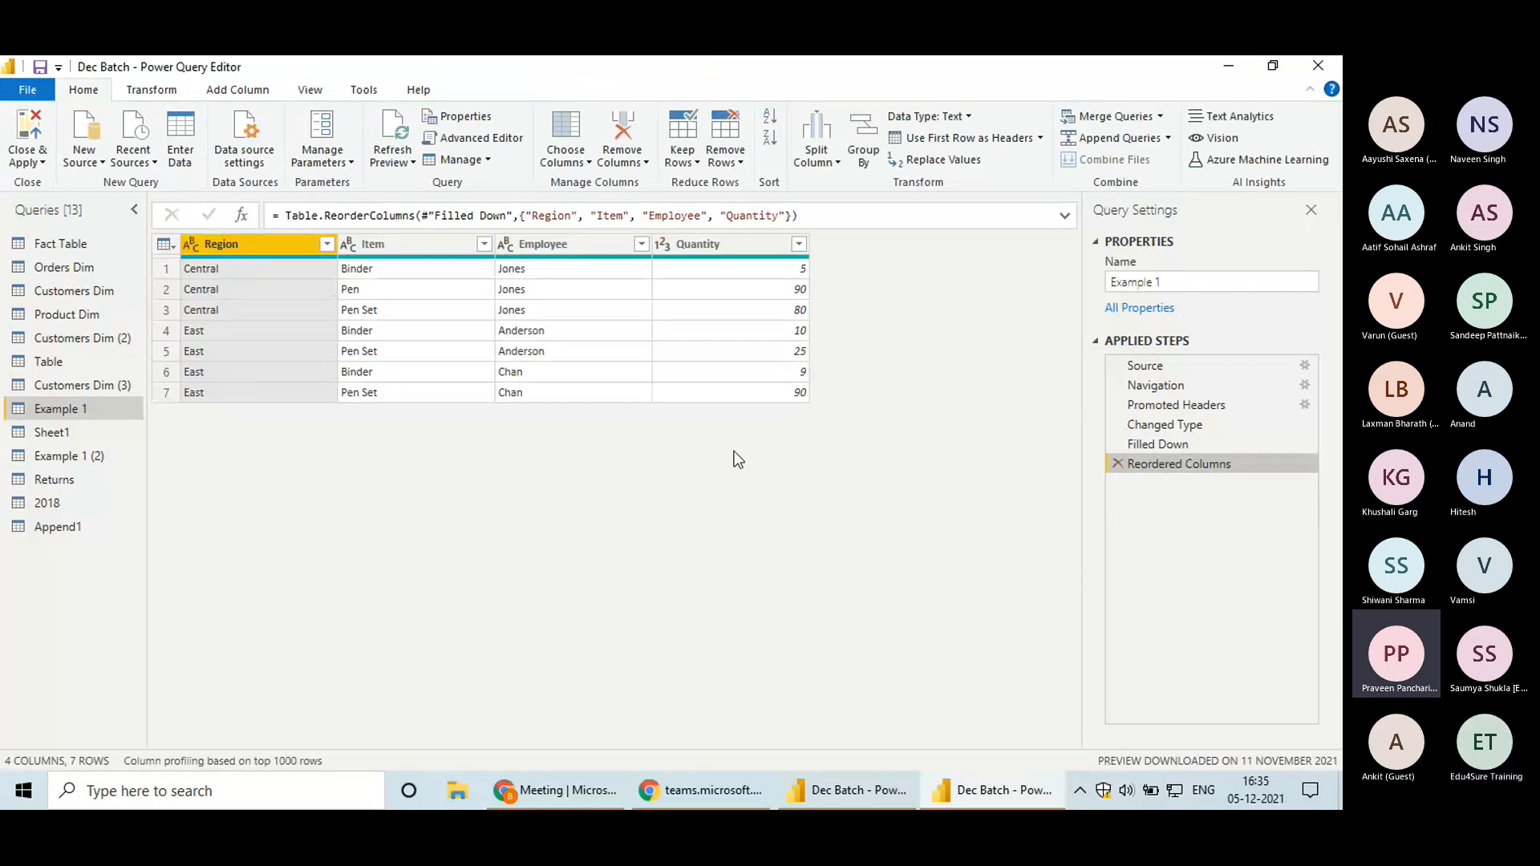
Review the text formatting options available for the Region column
left_click(152, 90)
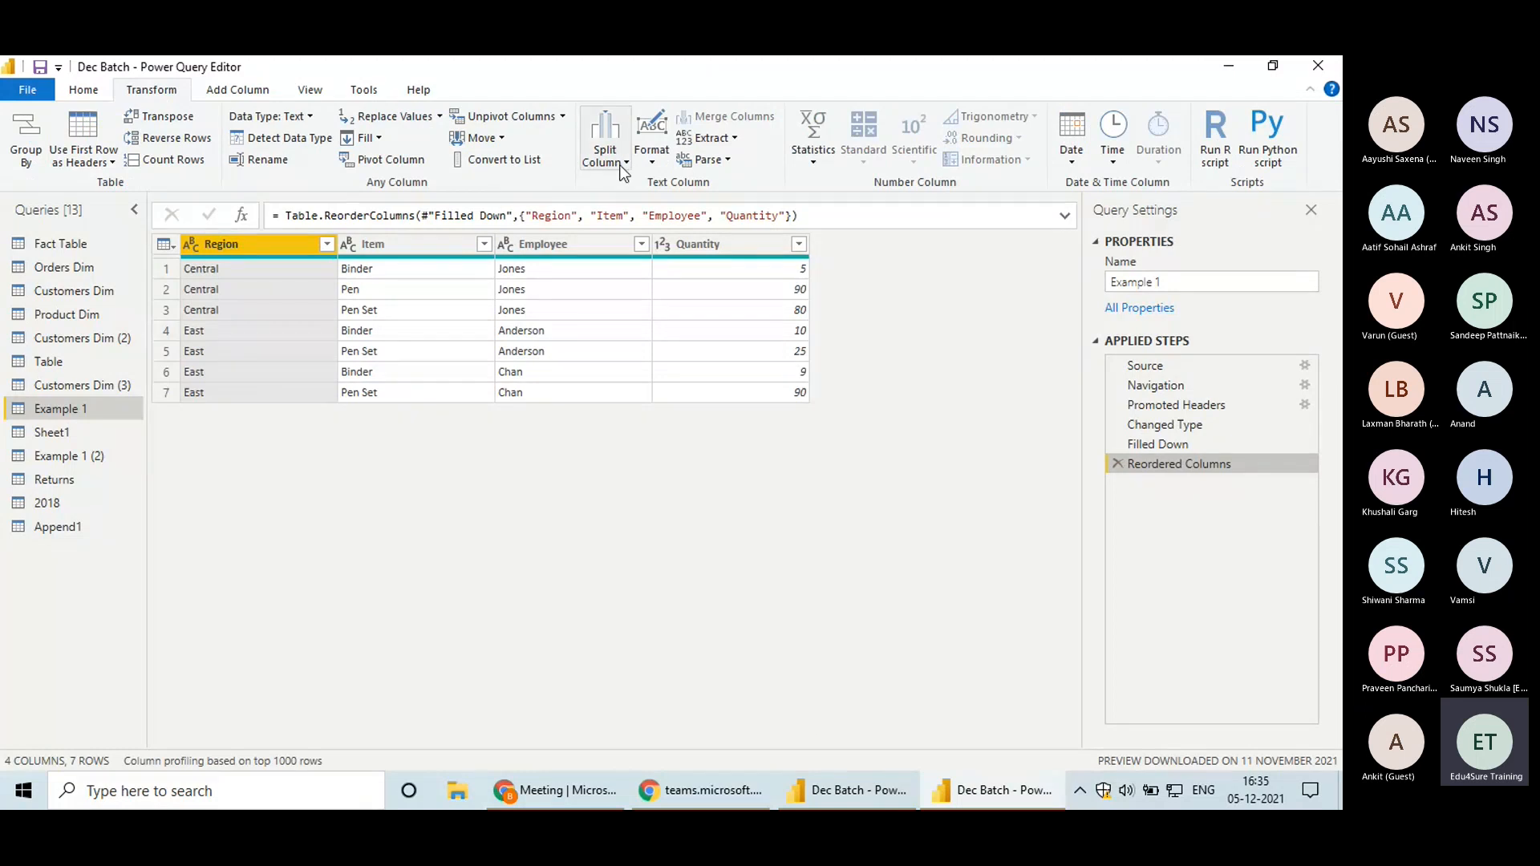
left_click(651, 148)
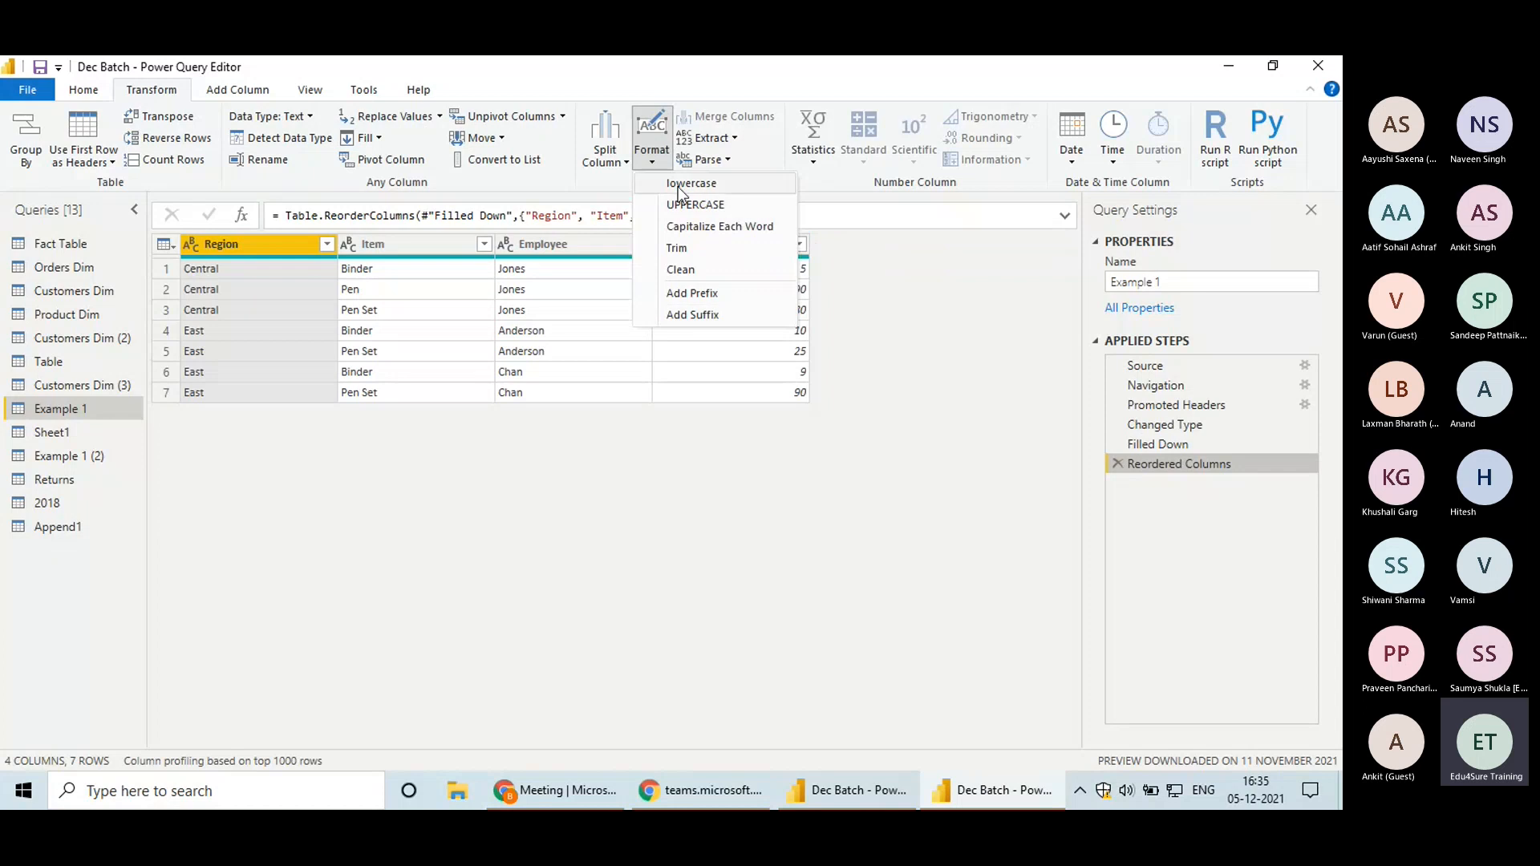
left_click(710, 185)
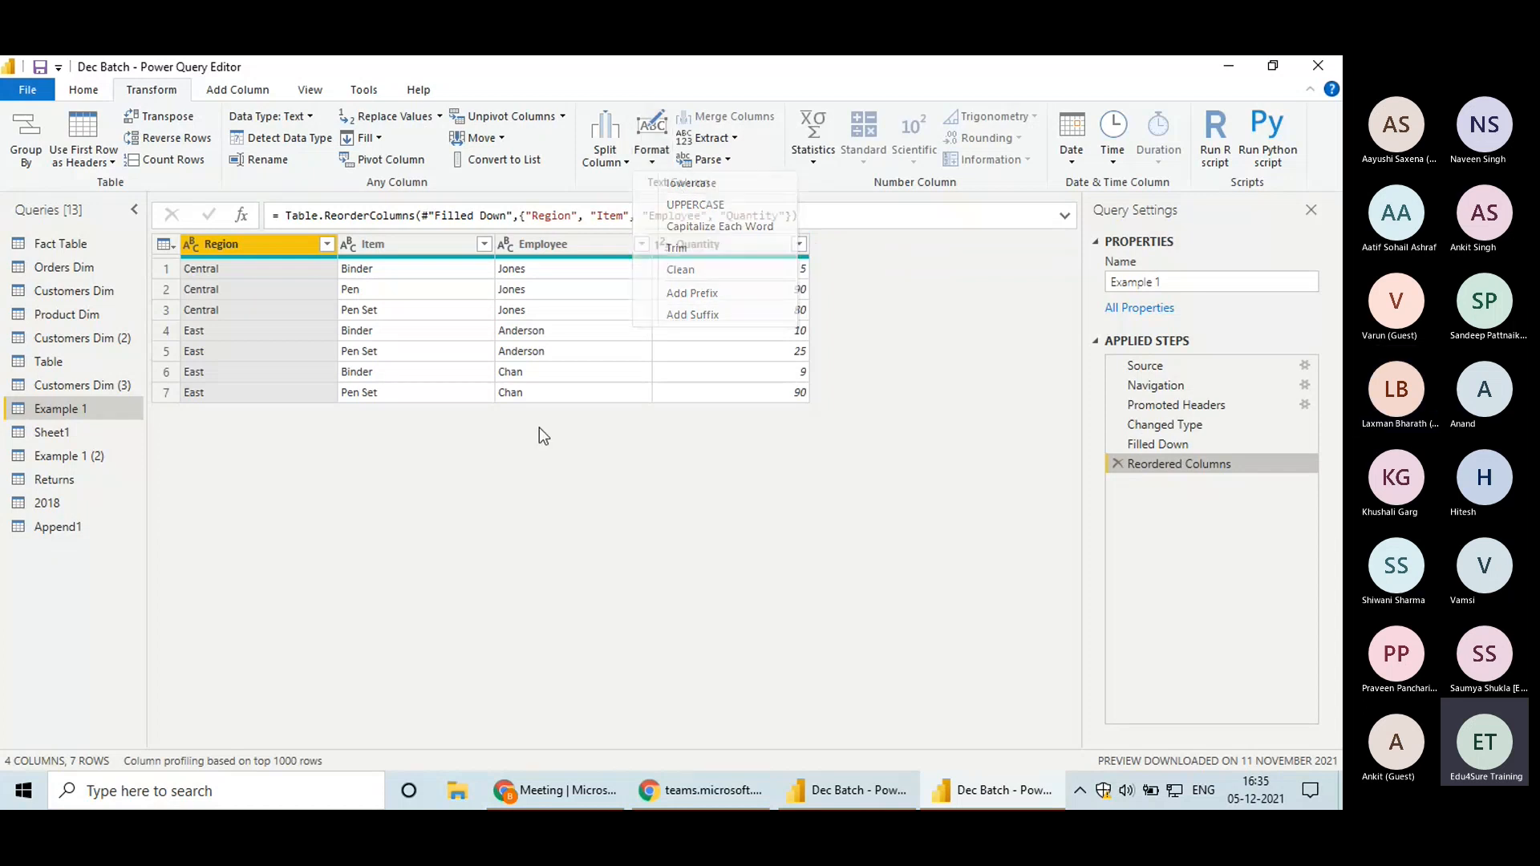
Add the prefix "Mr. " to every value in the Customer Name column of the Customers Dim (2) query
left_click(64, 340)
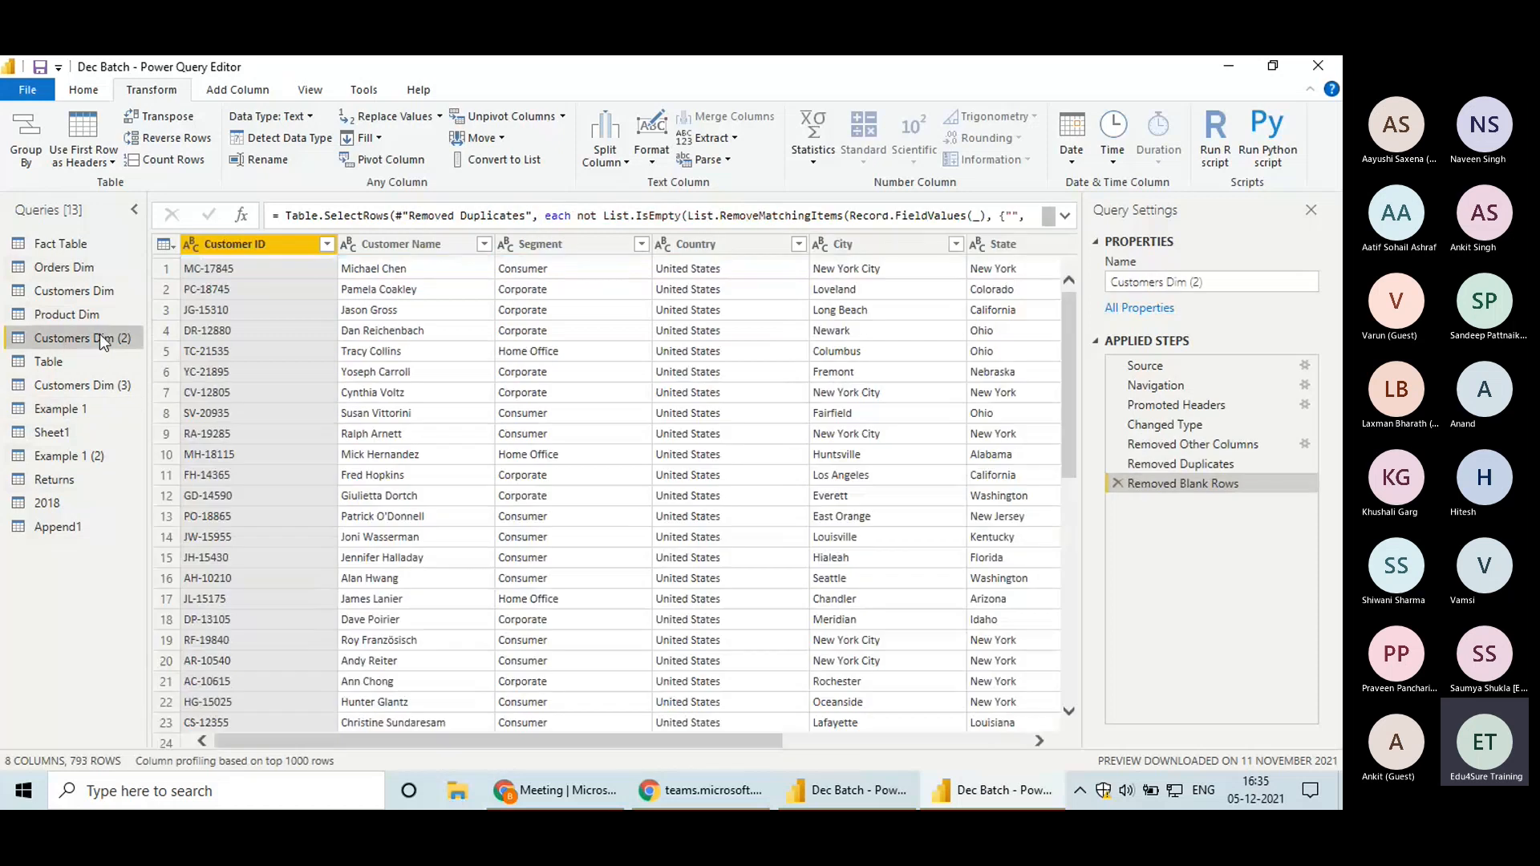
left_click(441, 246)
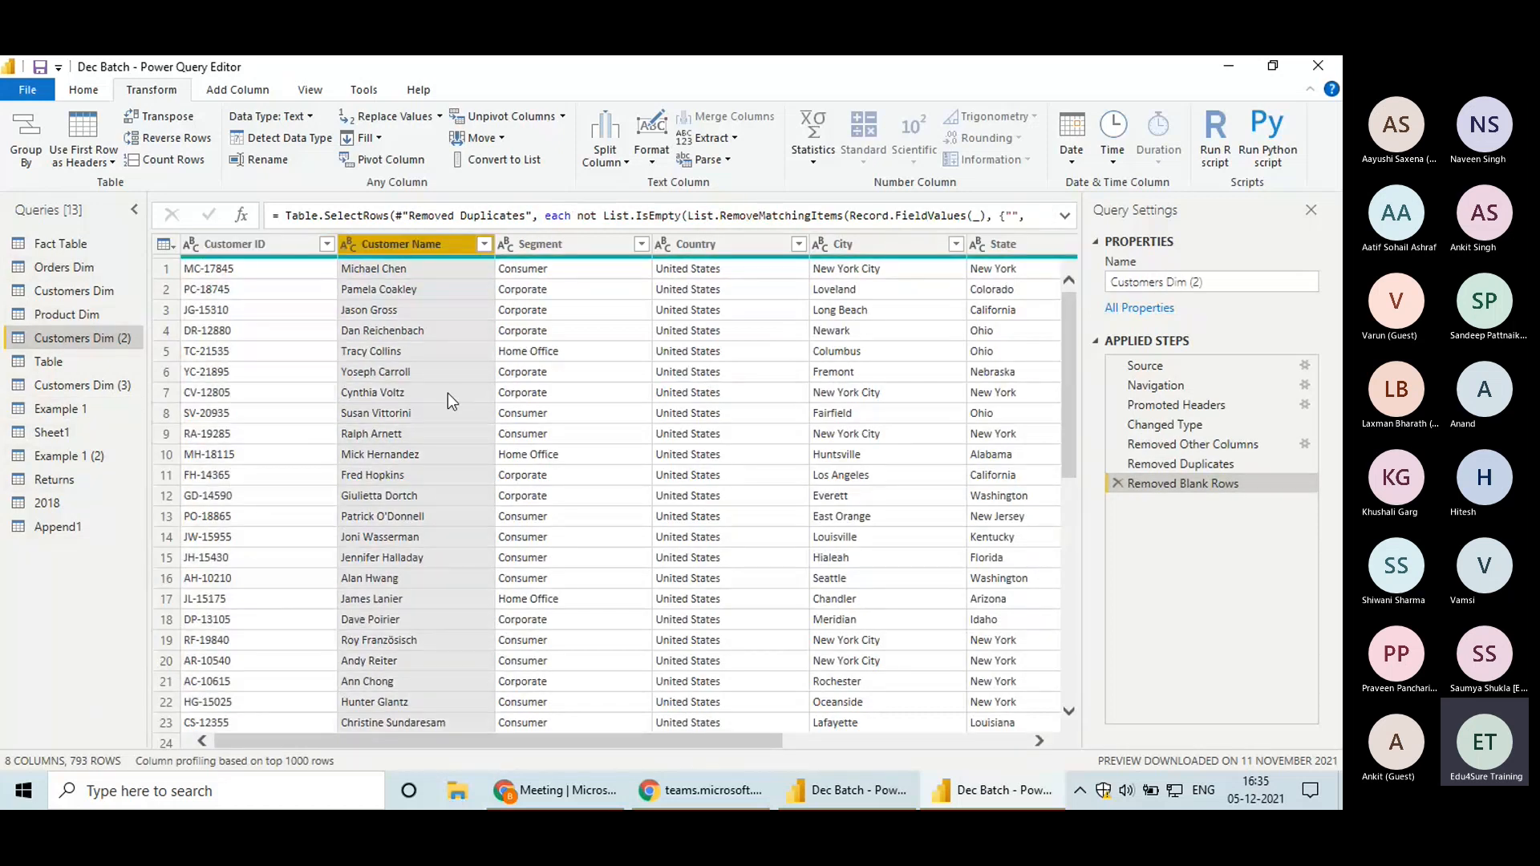
left_click(655, 160)
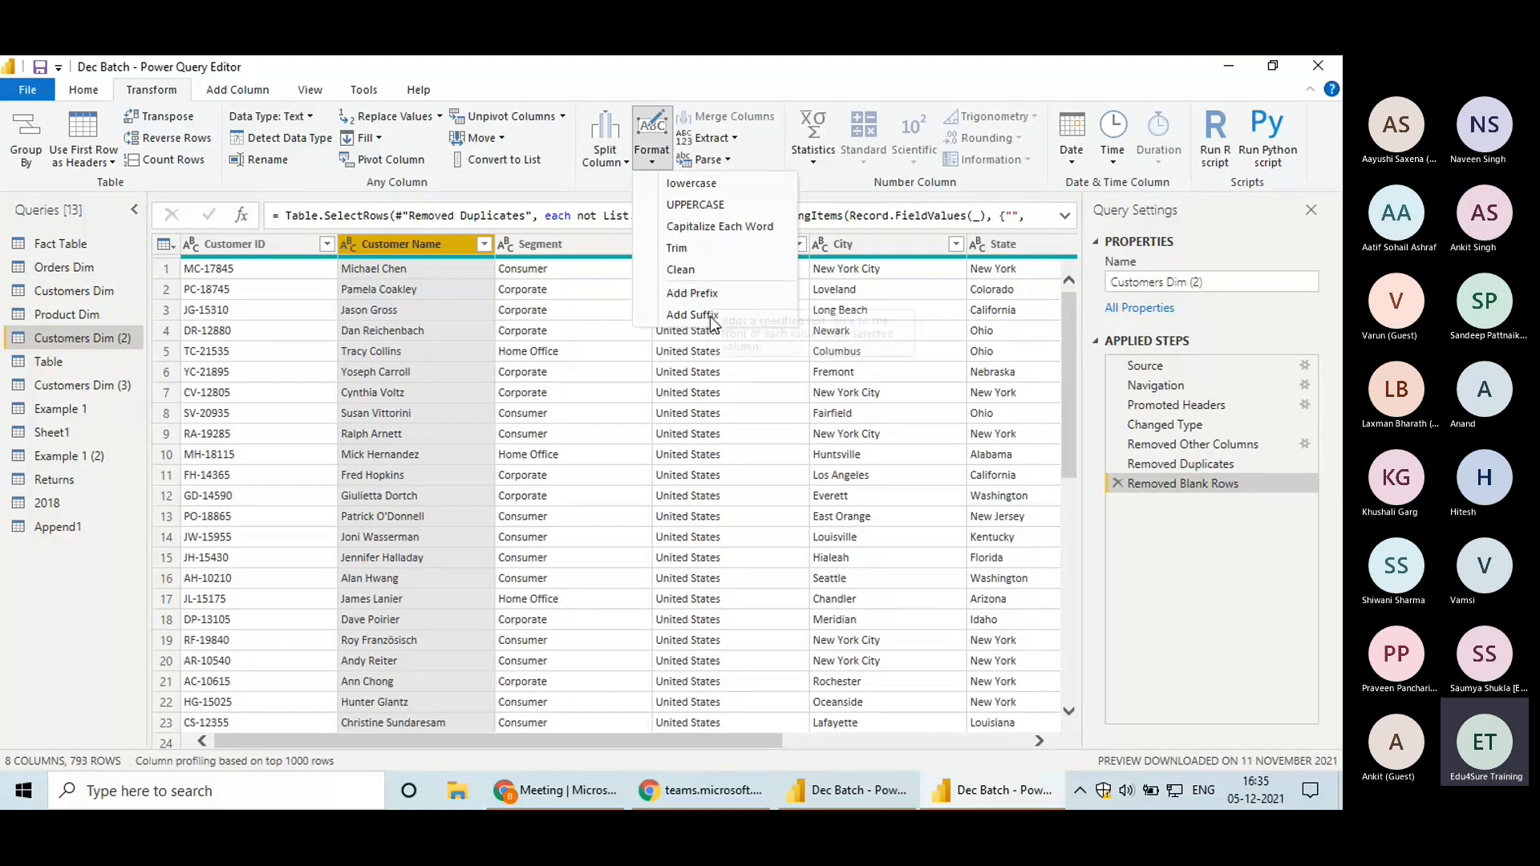
left_click(719, 295)
type("Mr.")
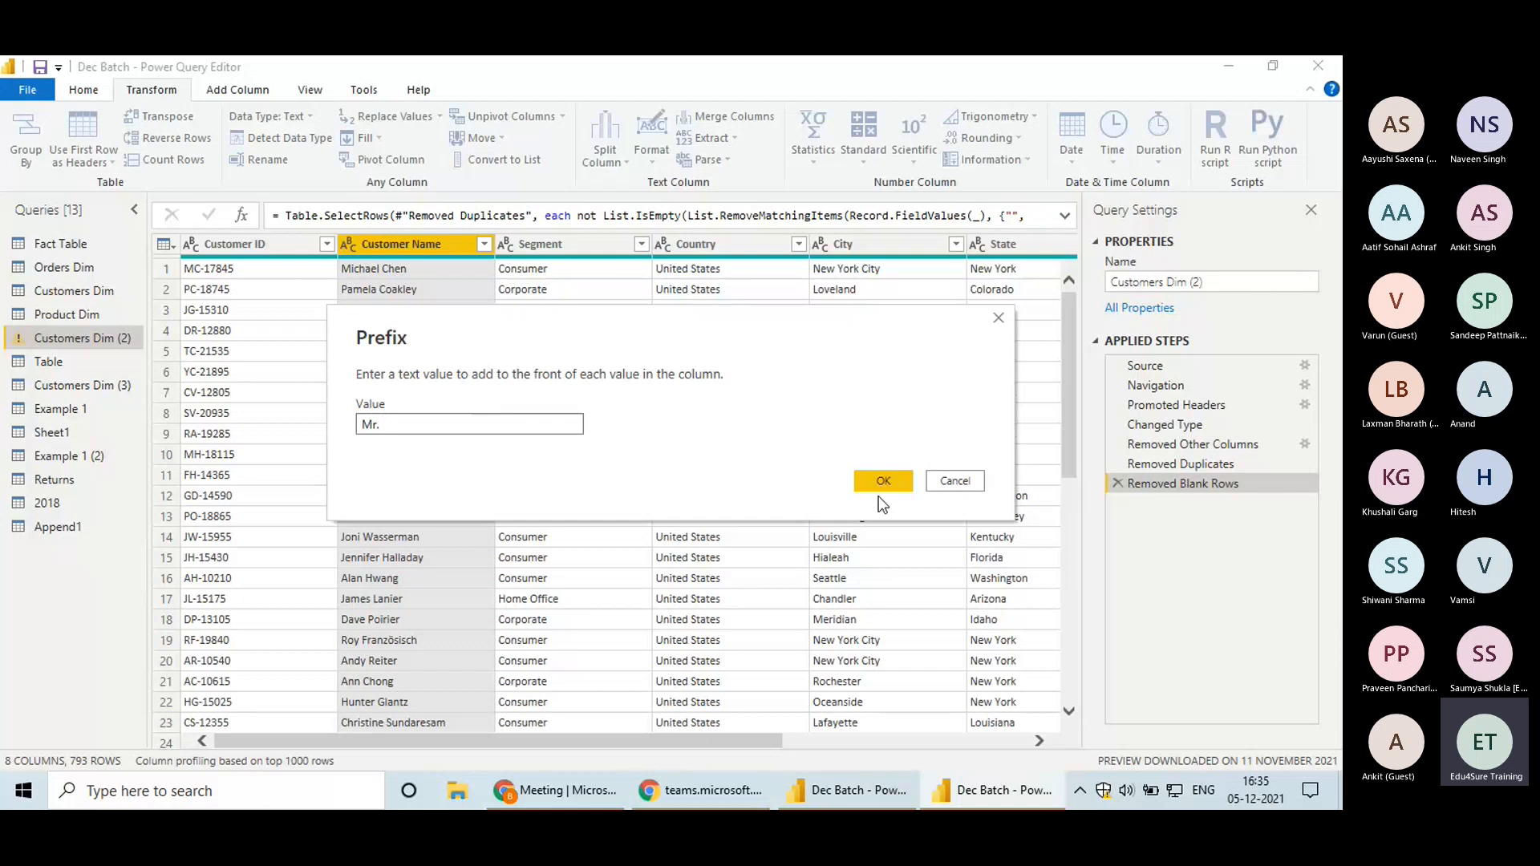
left_click(902, 484)
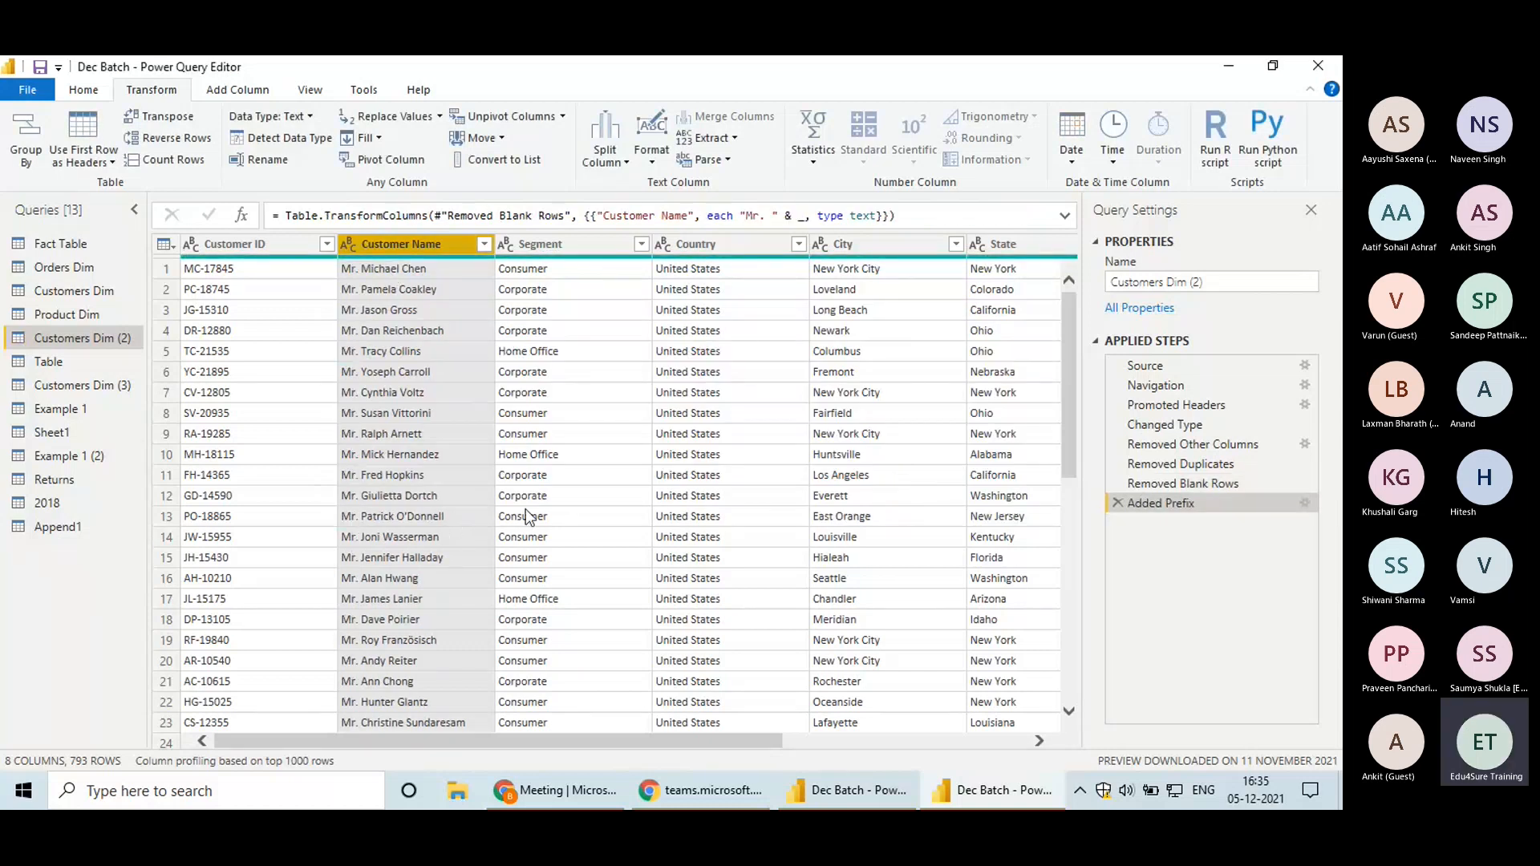
Format the Customer Name column's text as uppercase and after that as lowercase
left_click(652, 156)
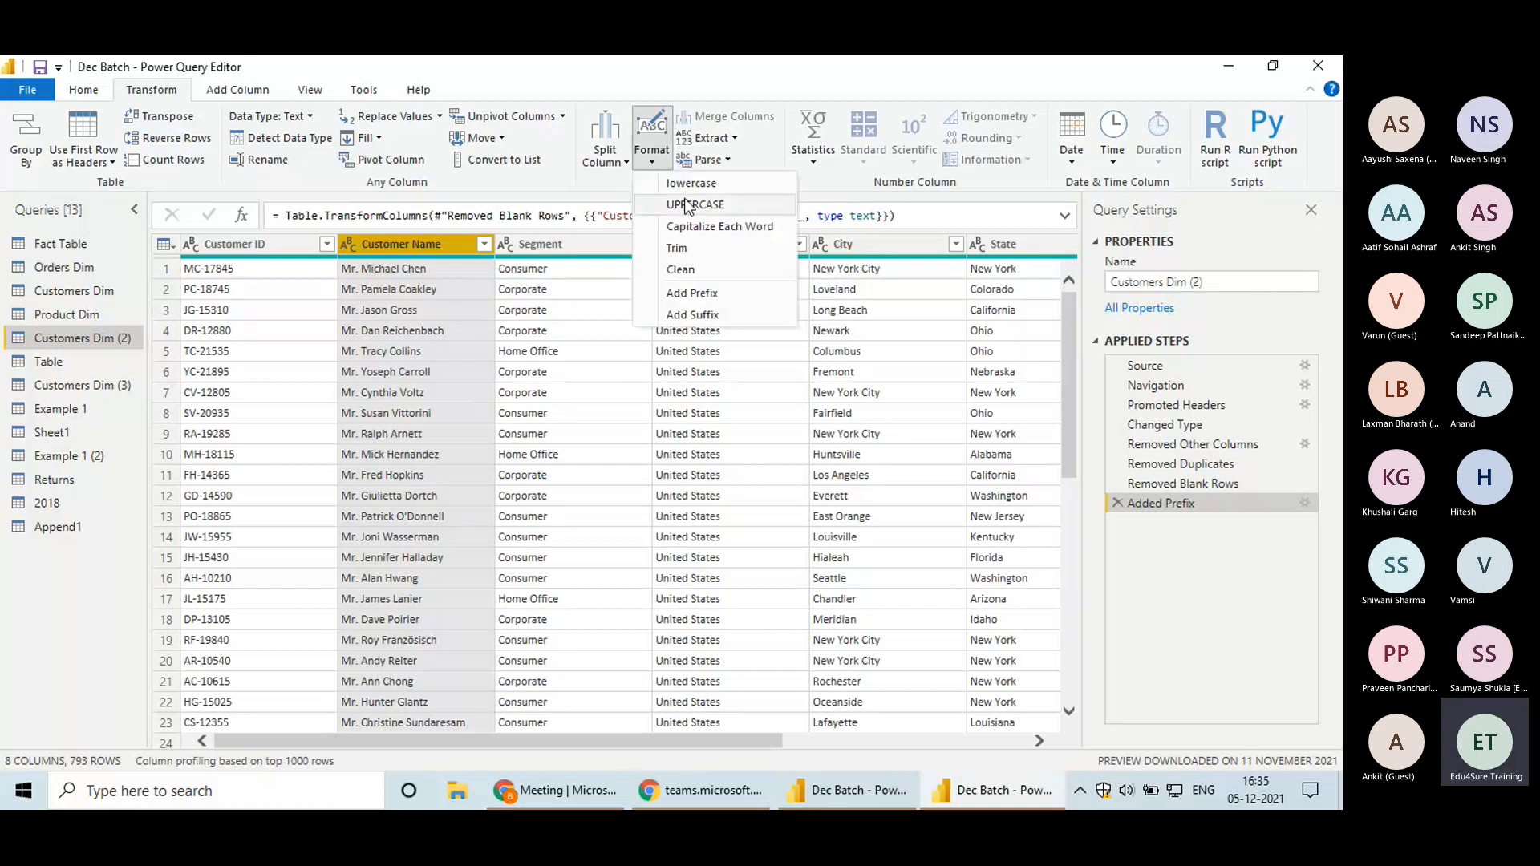
left_click(682, 205)
left_click(659, 162)
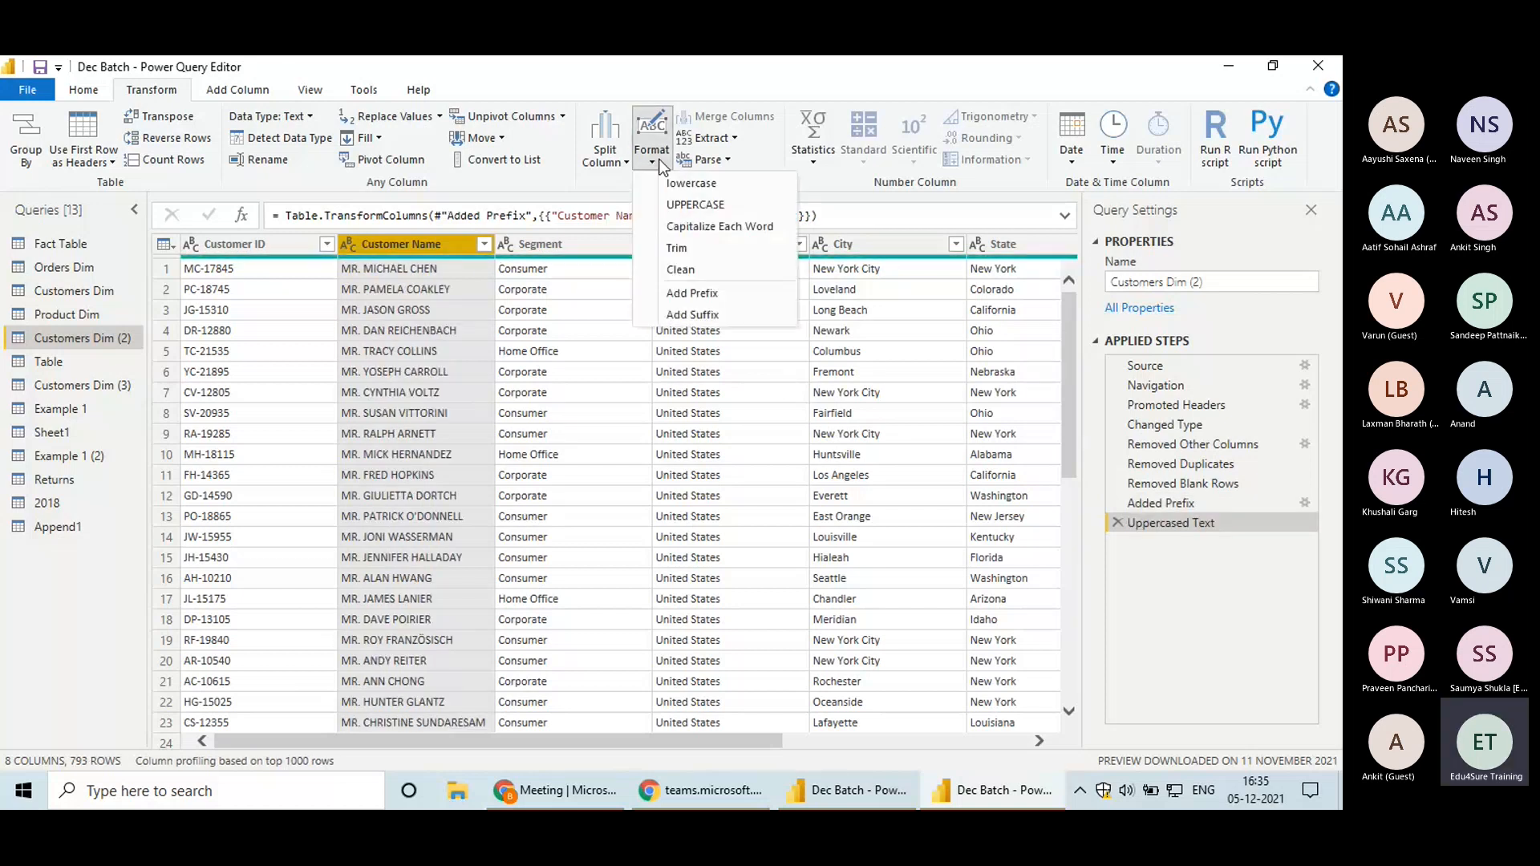
left_click(691, 183)
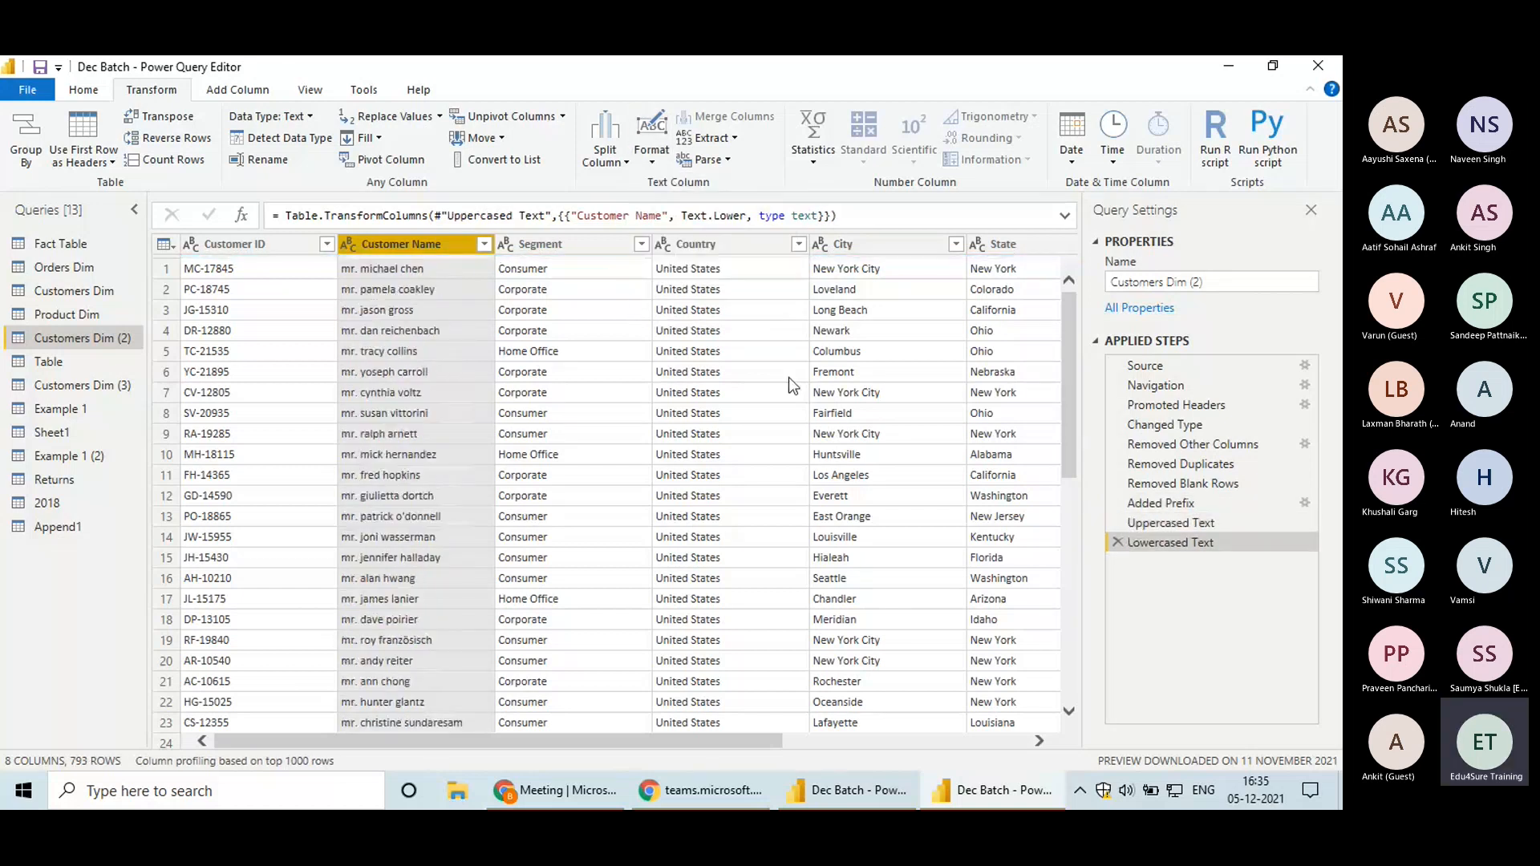
Capitalize each word in the Customer Name column
left_click(653, 154)
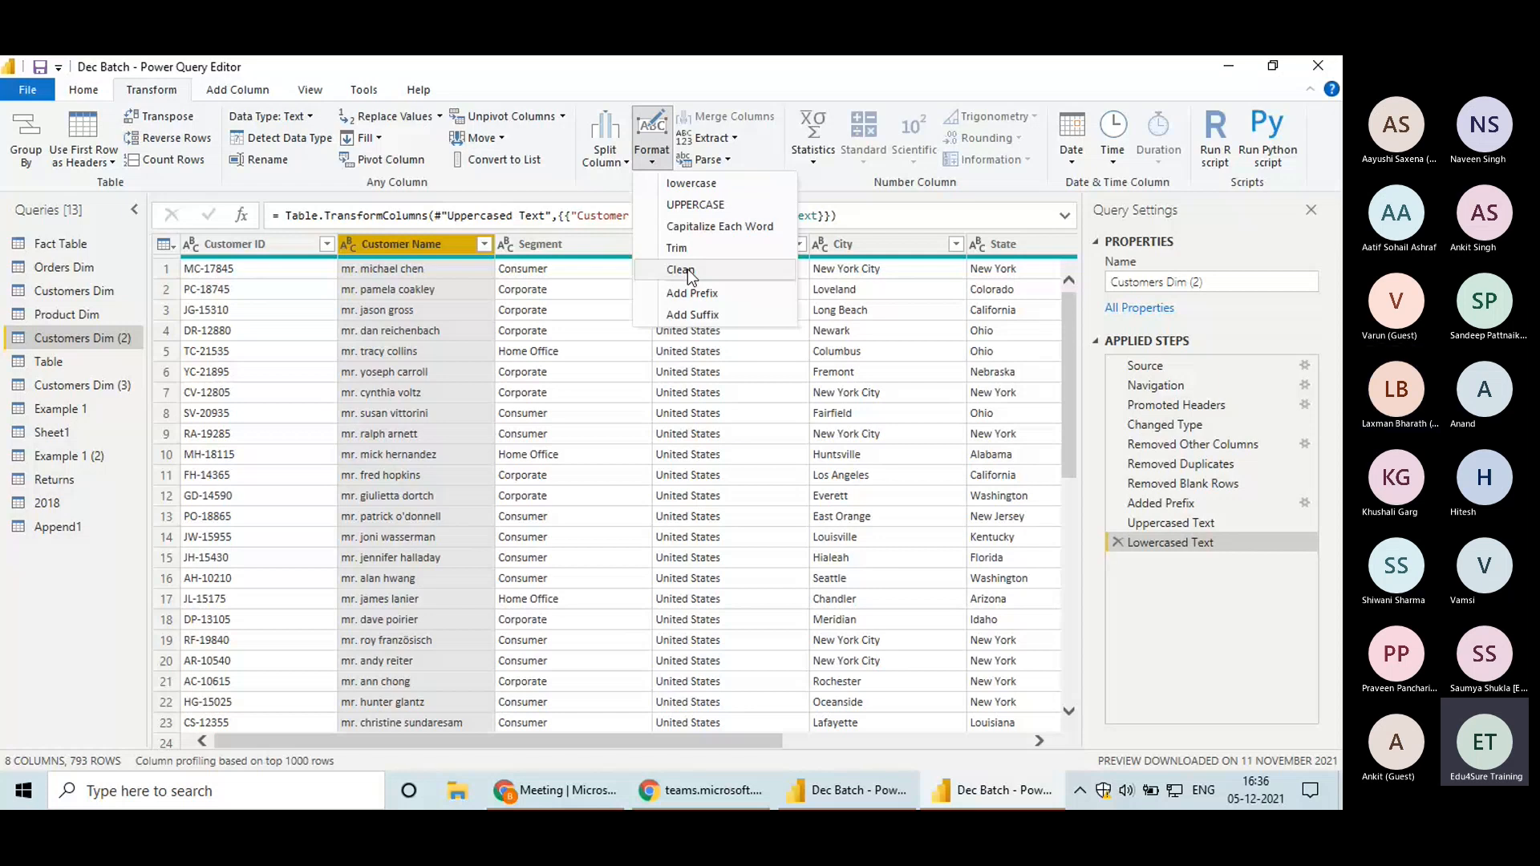
left_click(706, 226)
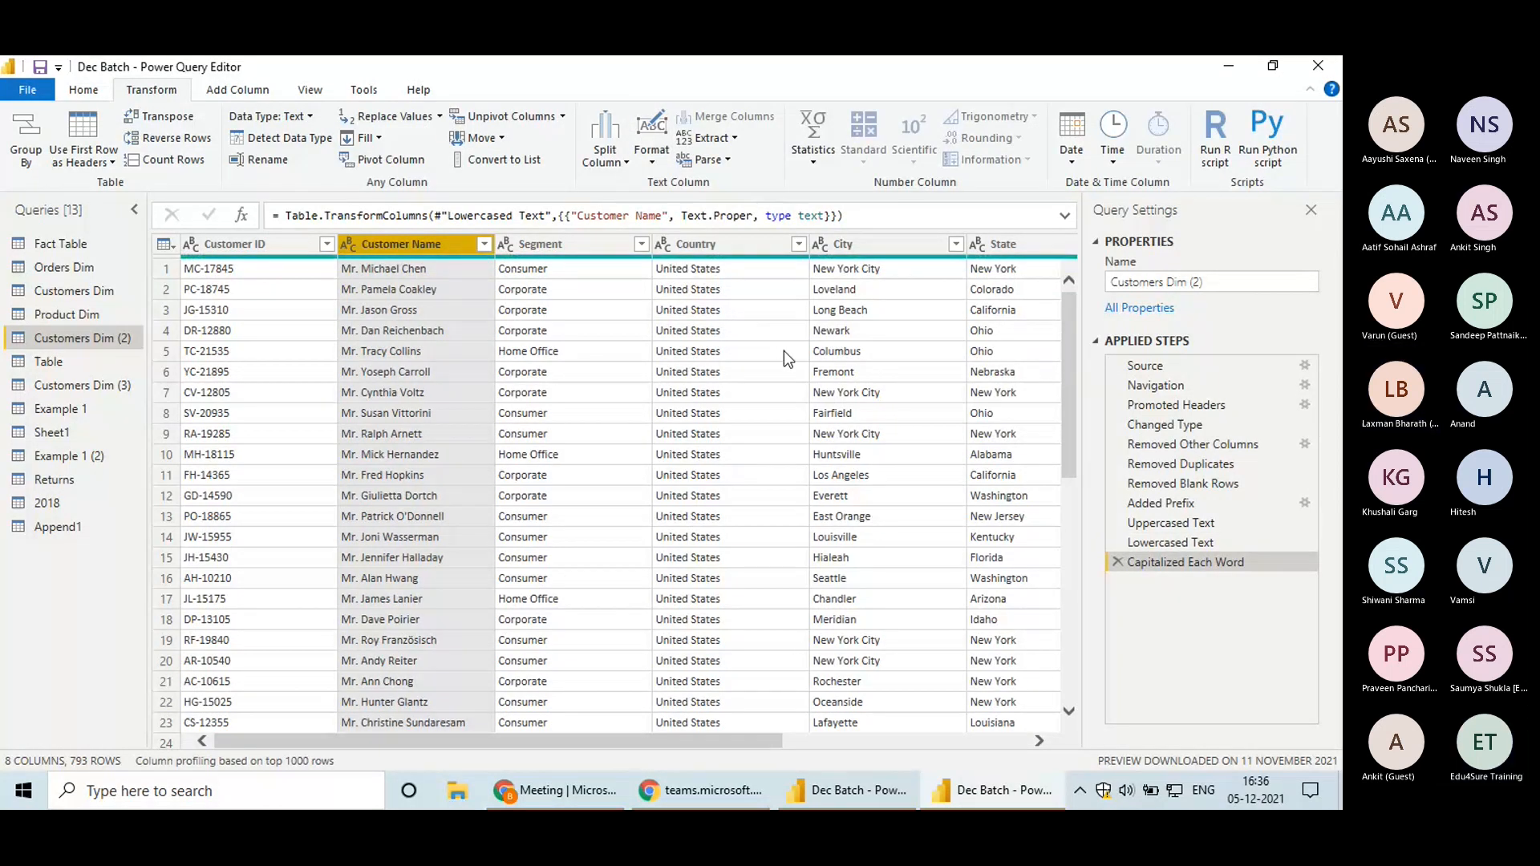
Review the text extraction options for the Country column, including the Text Before Delimiter settings, without applying any
left_click(688, 371)
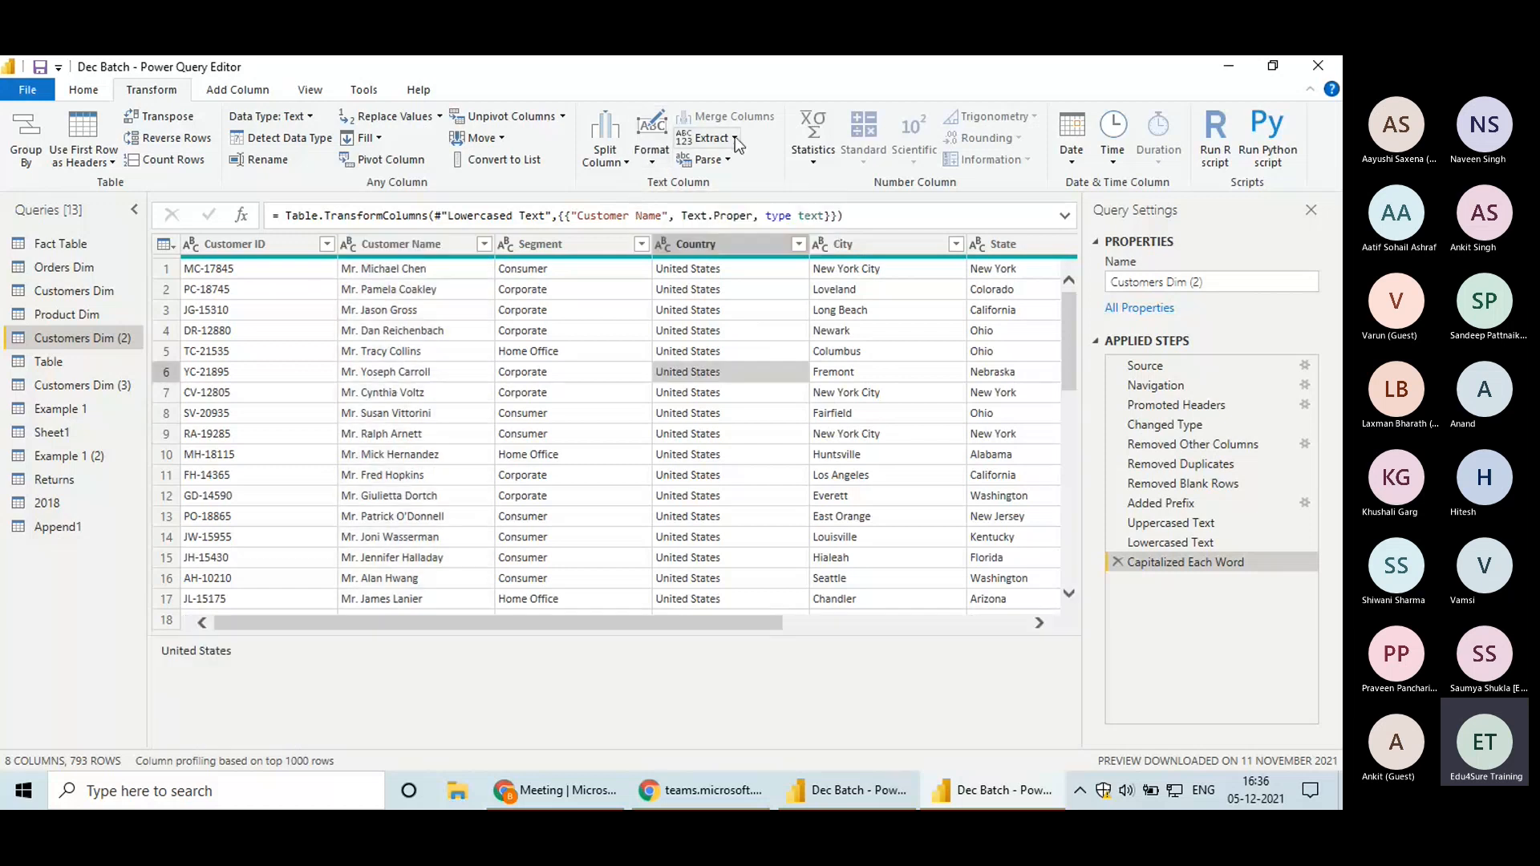
left_click(734, 136)
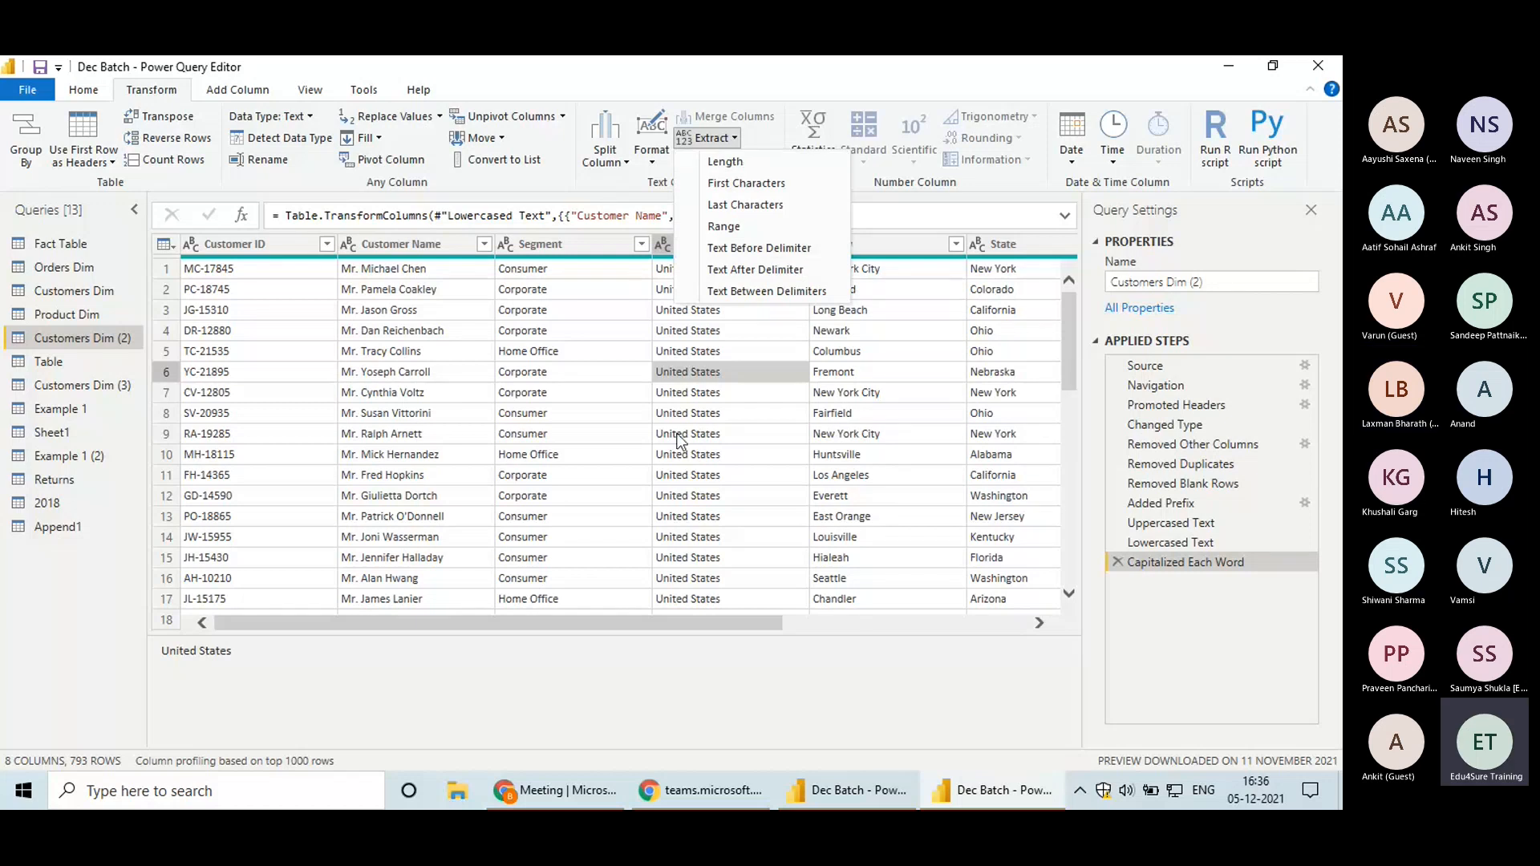
left_click(725, 245)
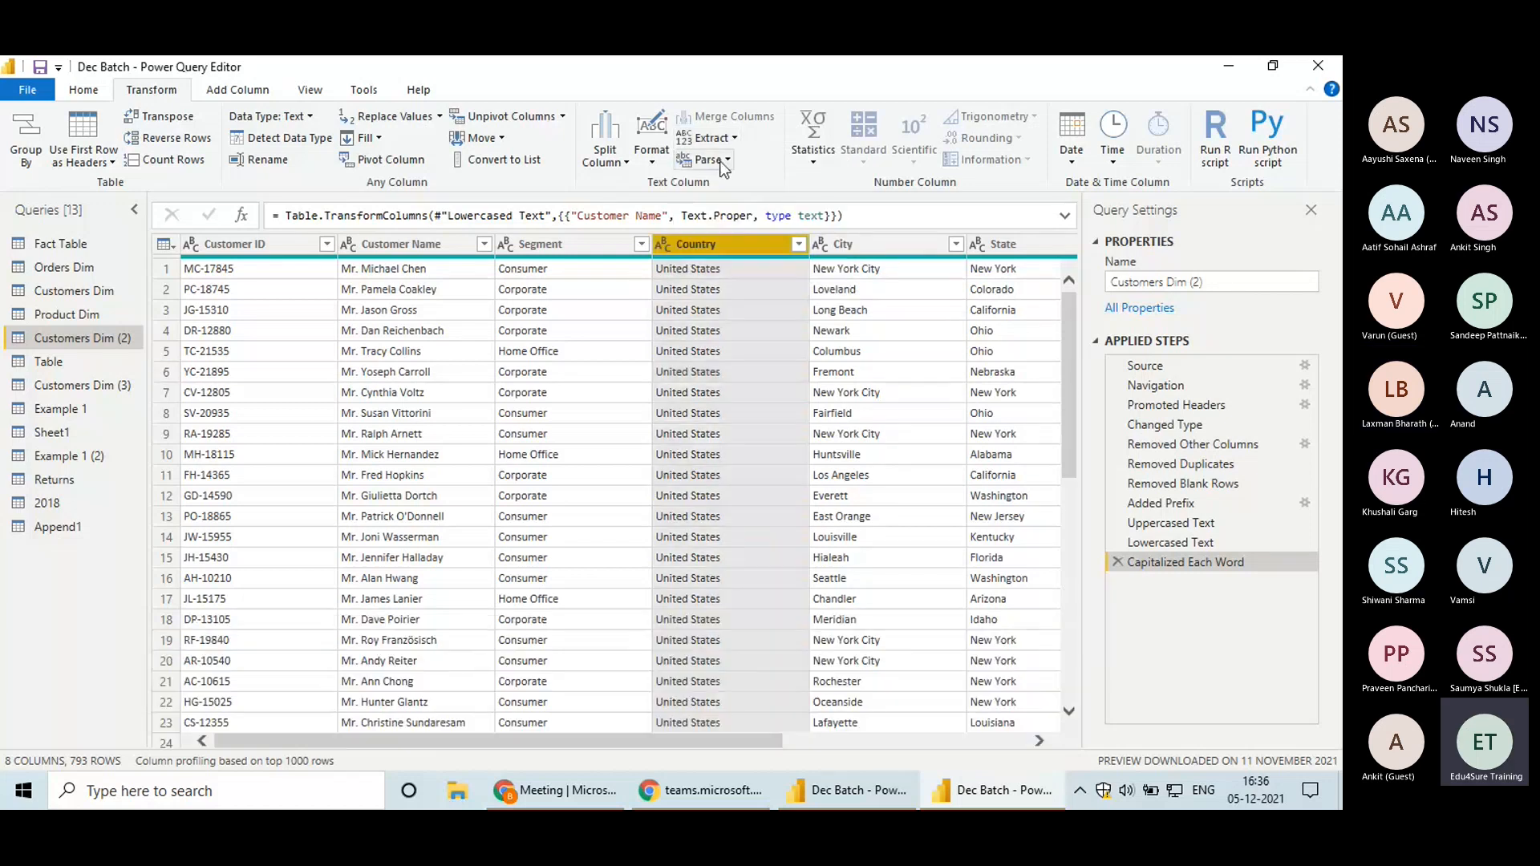
left_click(710, 138)
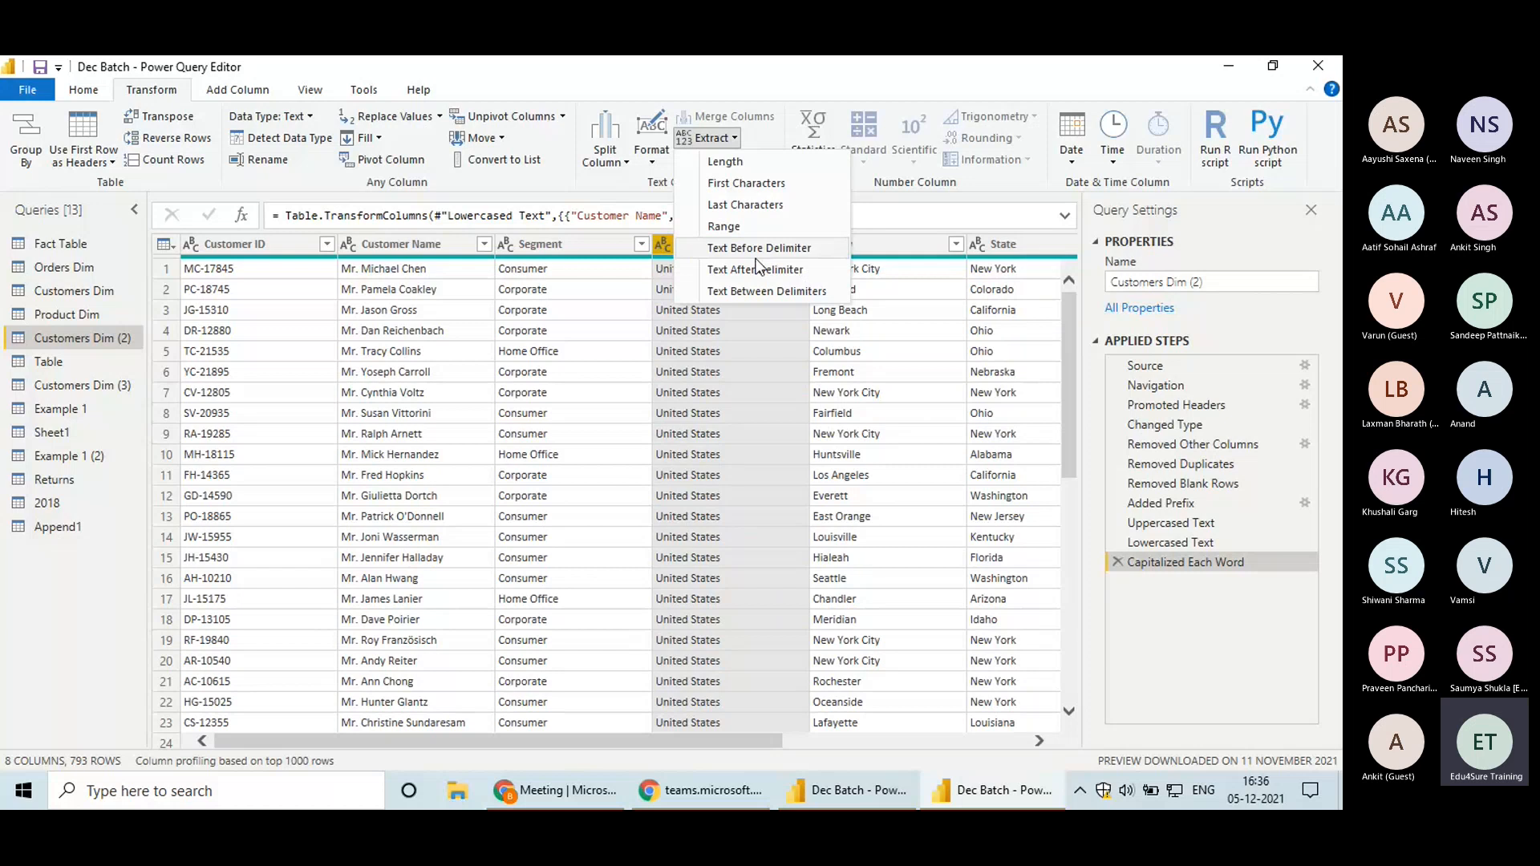
left_click(754, 250)
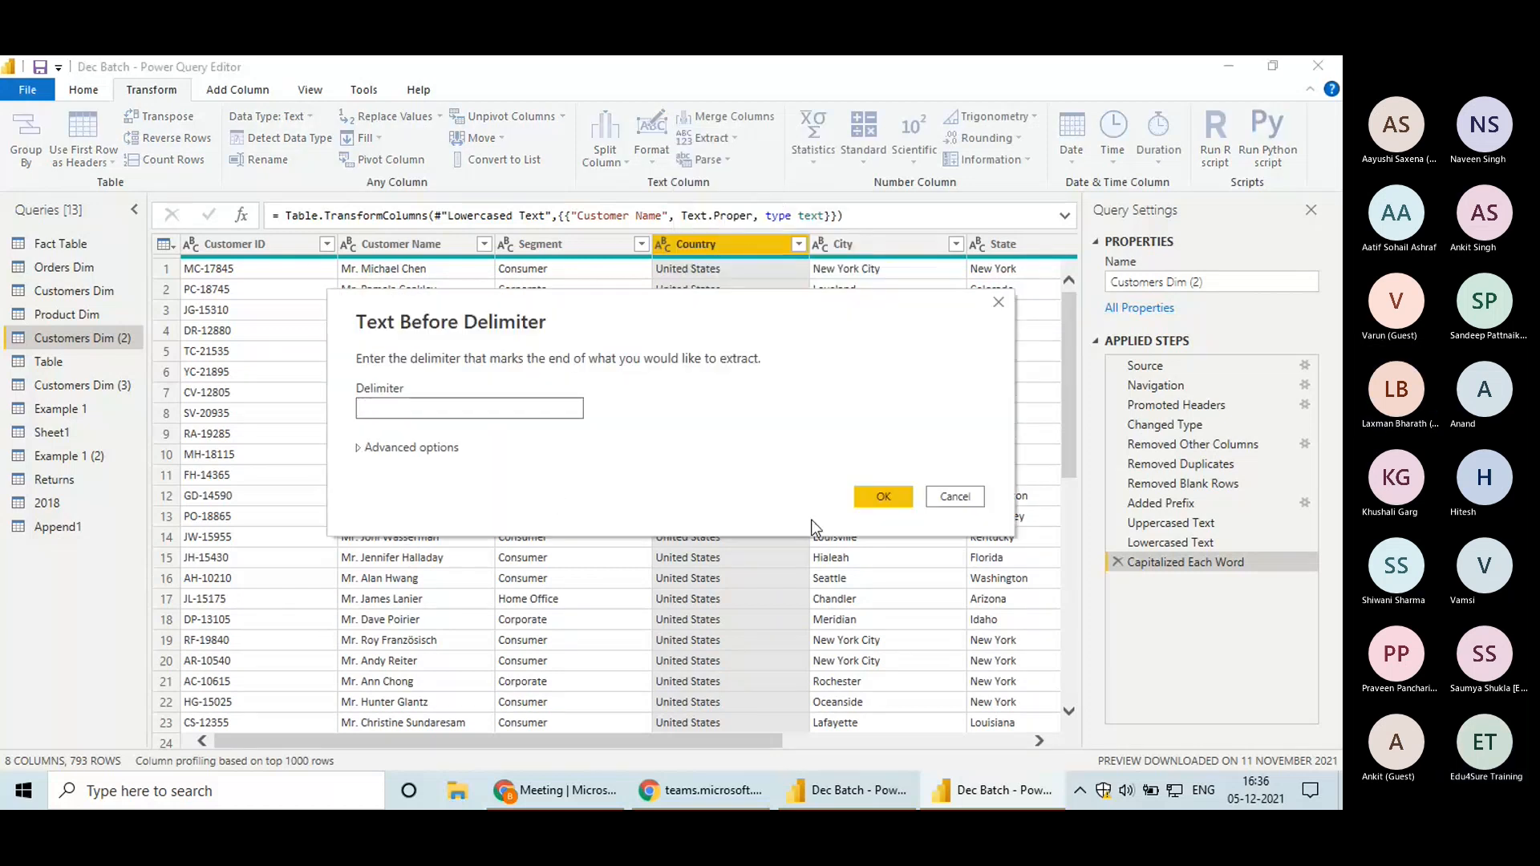
left_click(881, 500)
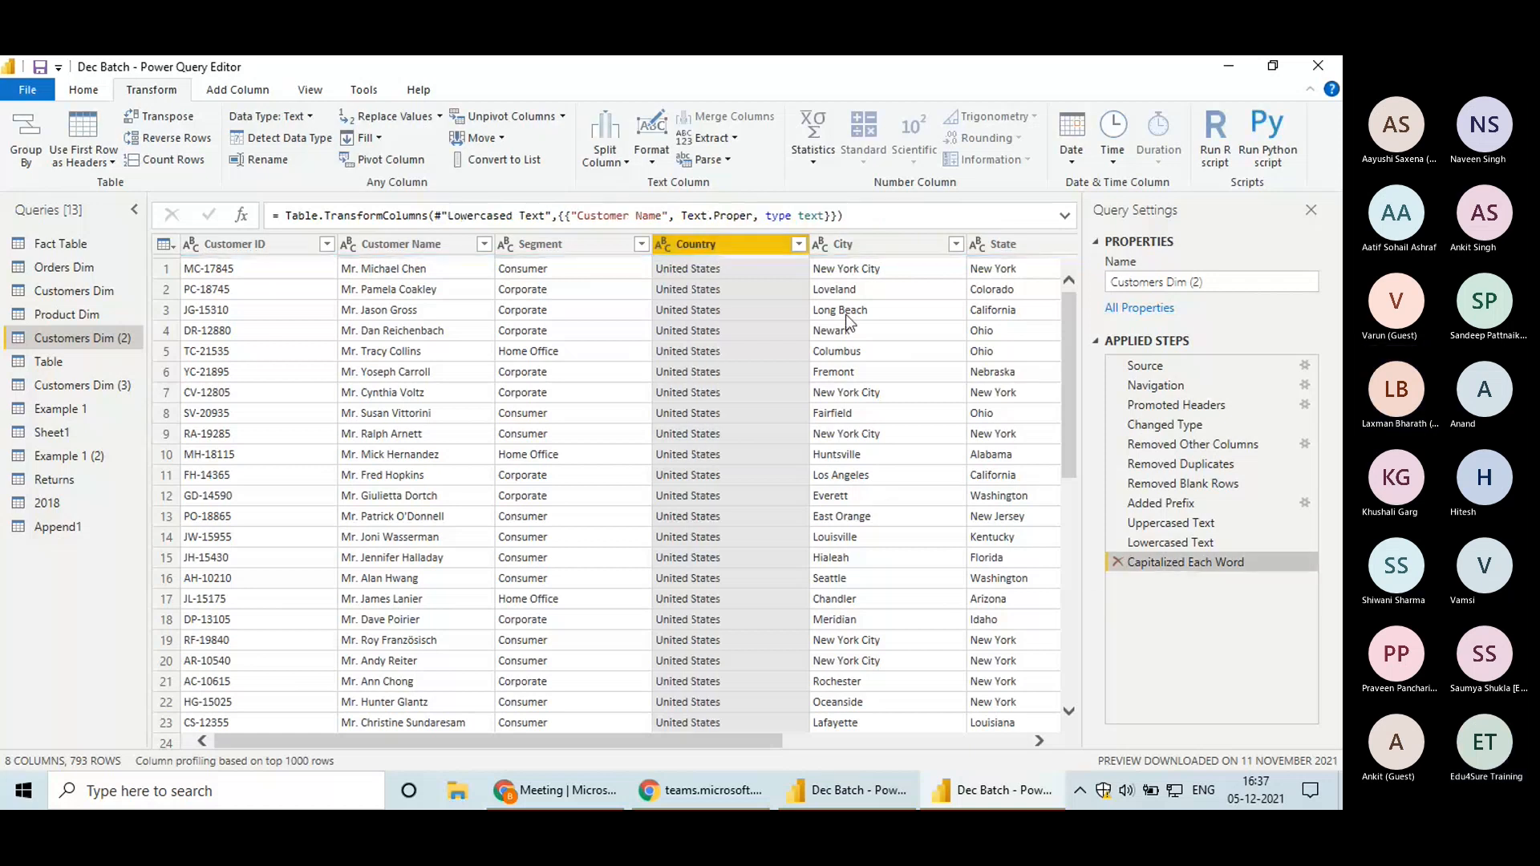
Check the Parse options and look through the queries to open Sheet1 with its JSON and XML columns
left_click(727, 161)
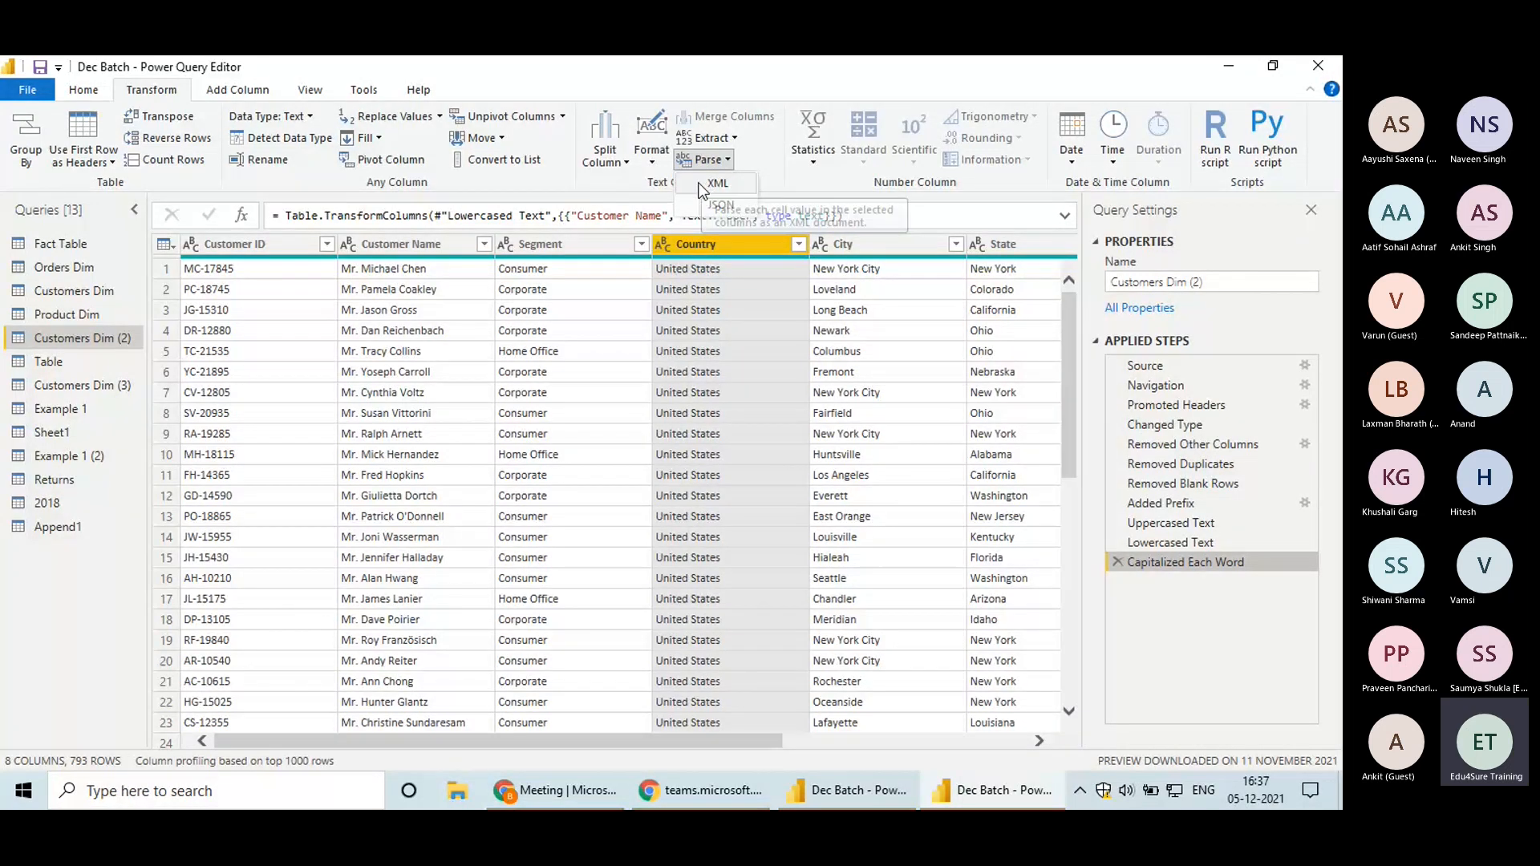
left_click(81, 385)
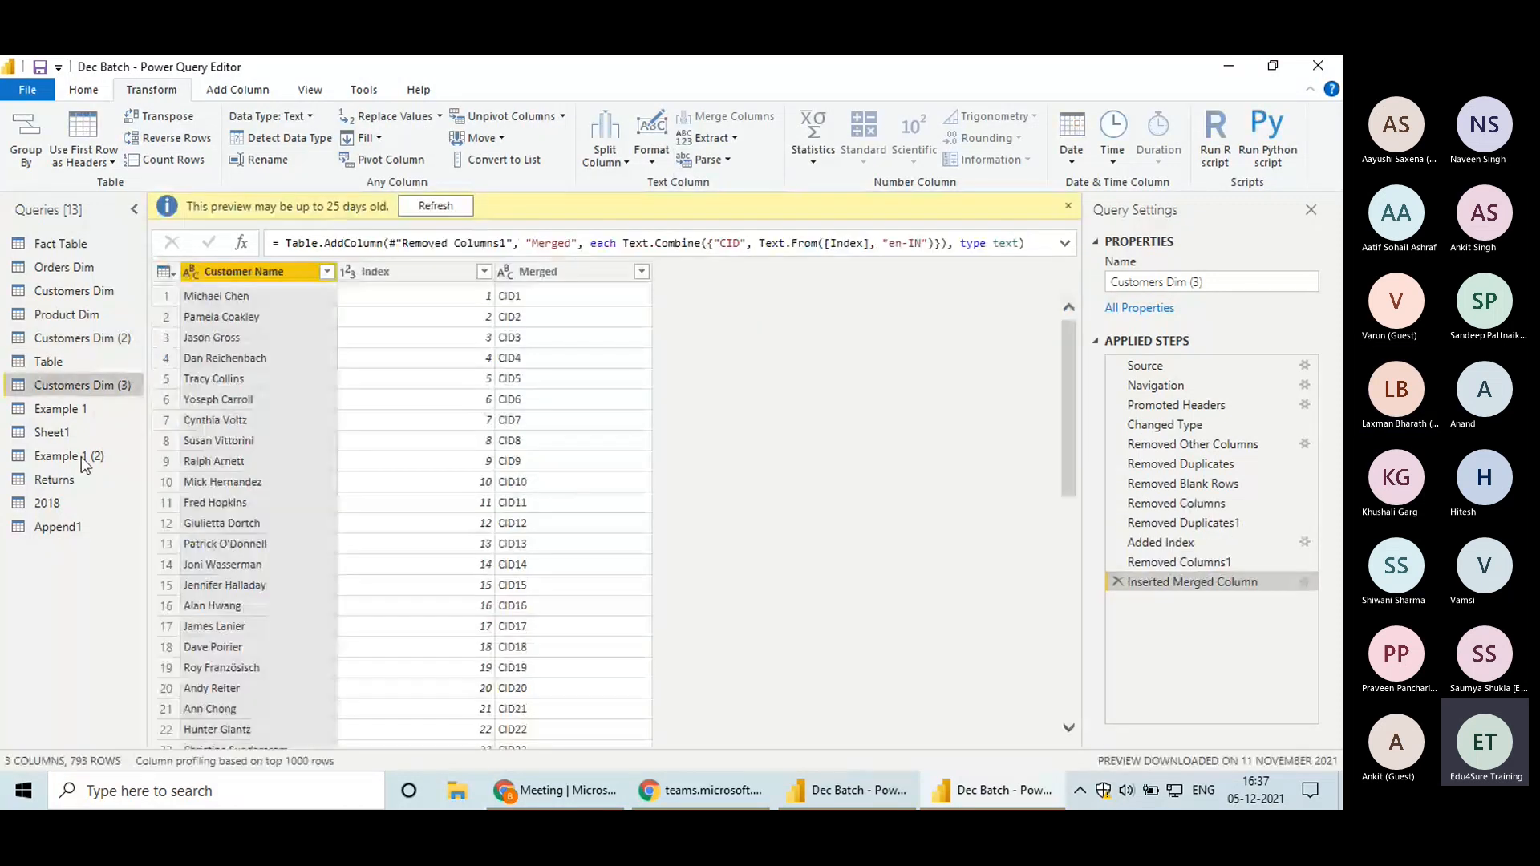
left_click(83, 459)
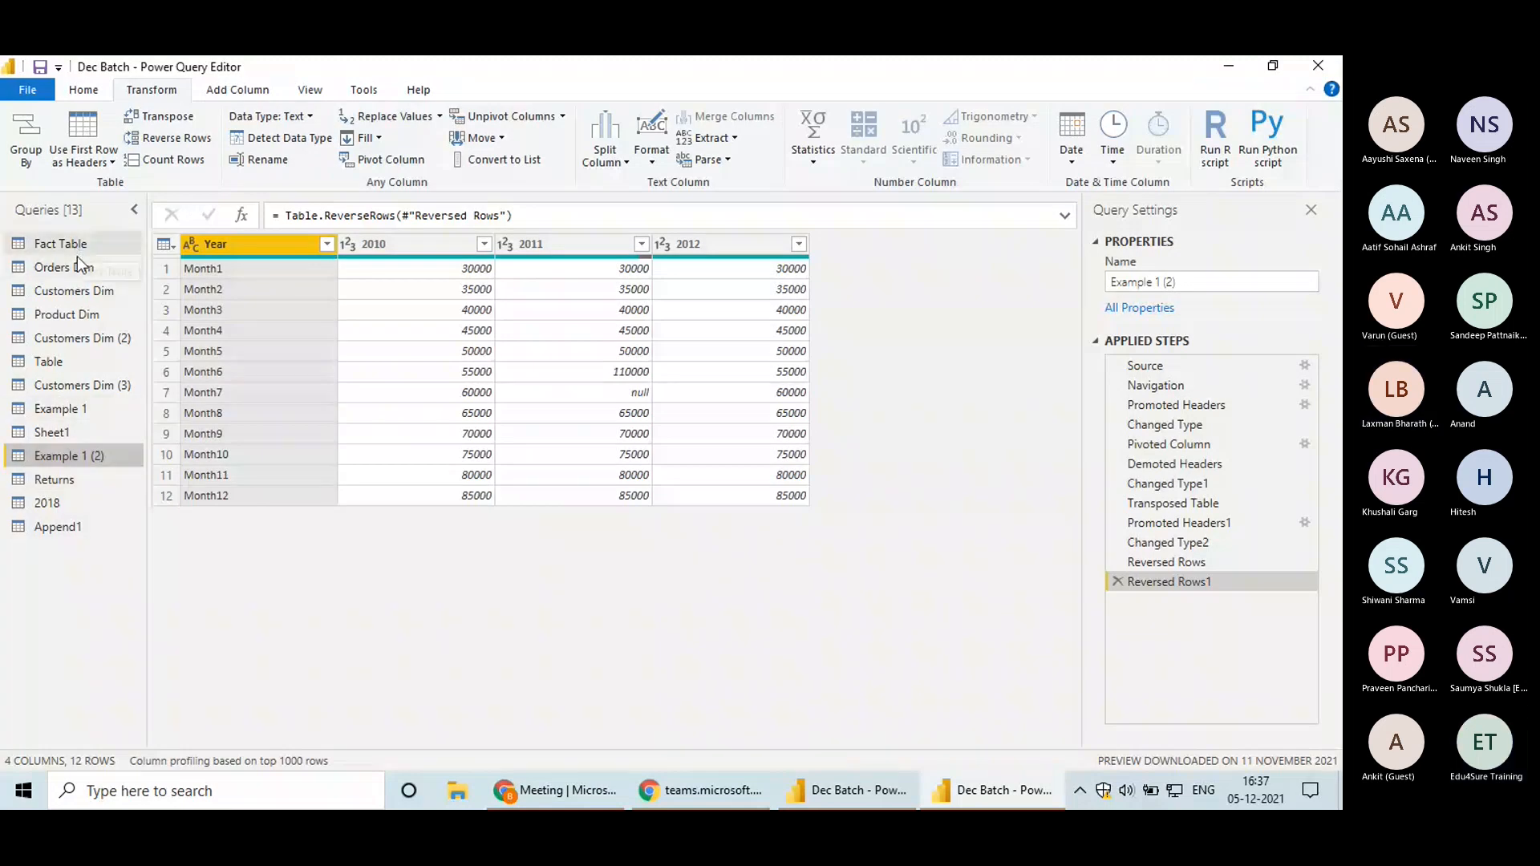
left_click(57, 361)
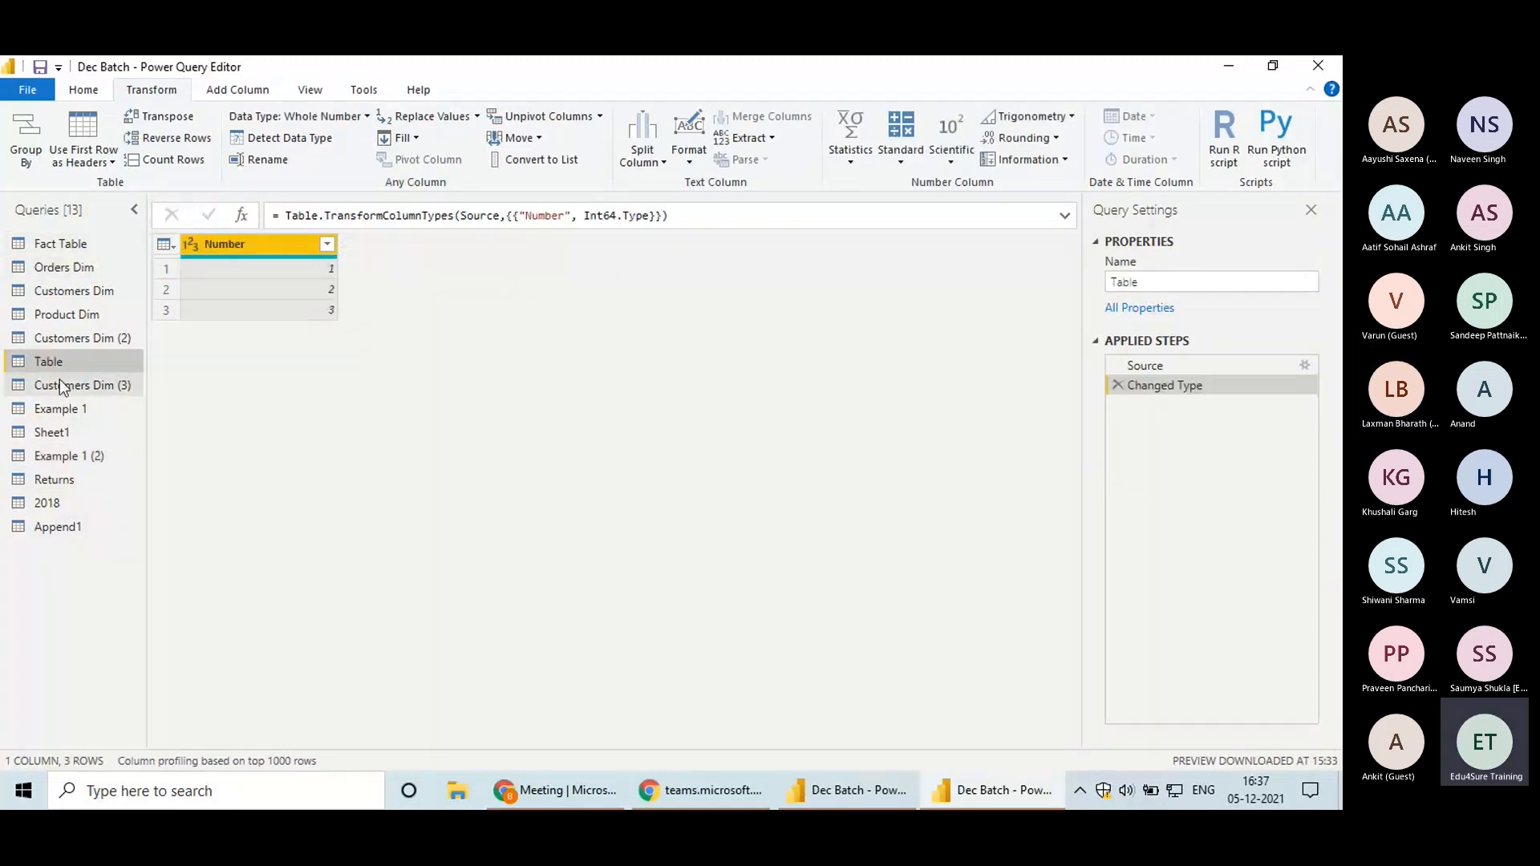
left_click(68, 385)
left_click(67, 412)
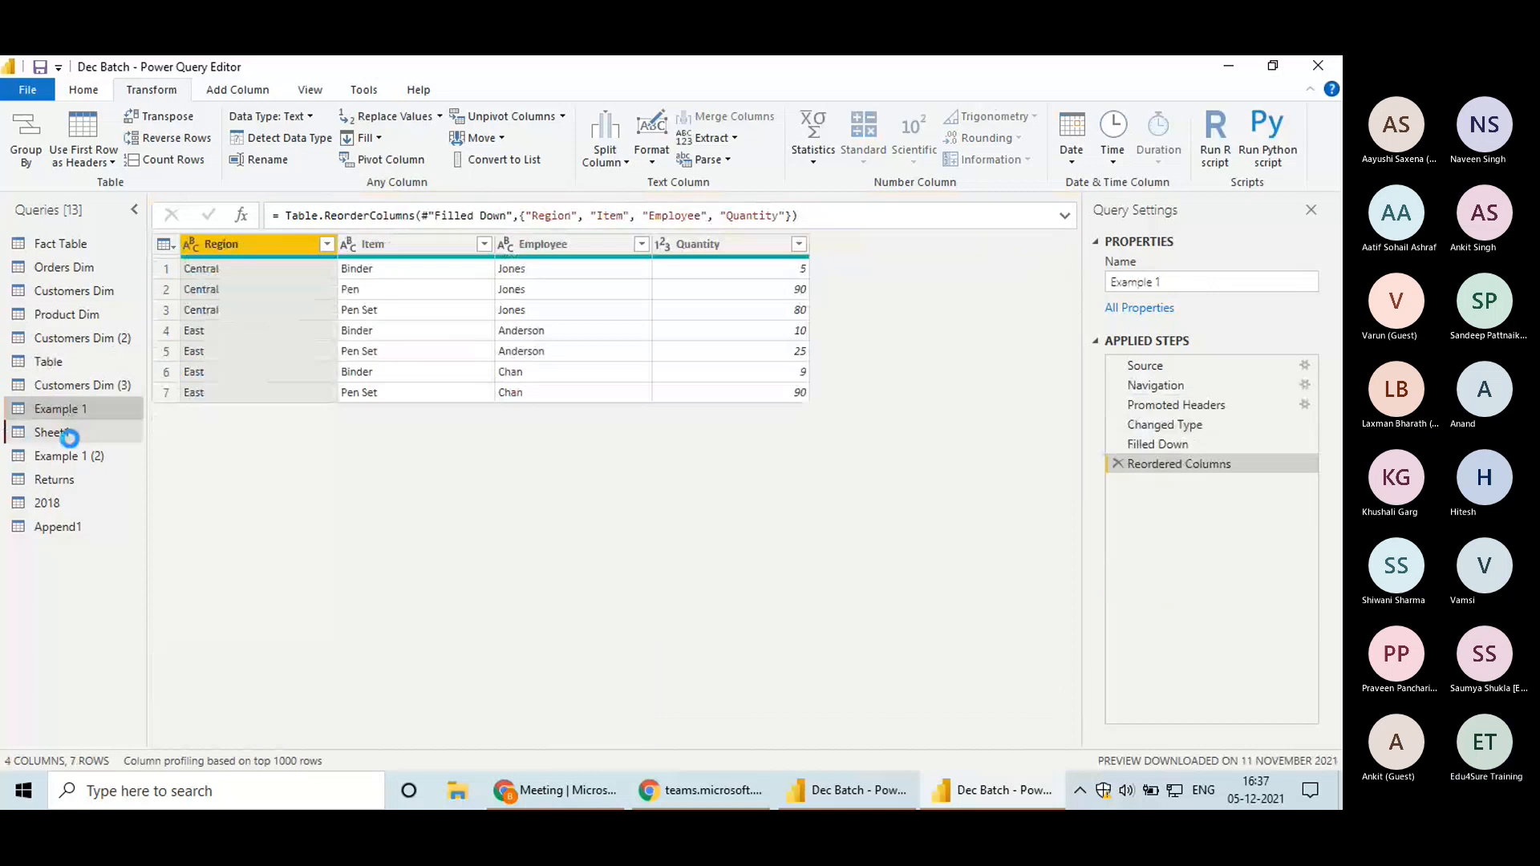
left_click(69, 435)
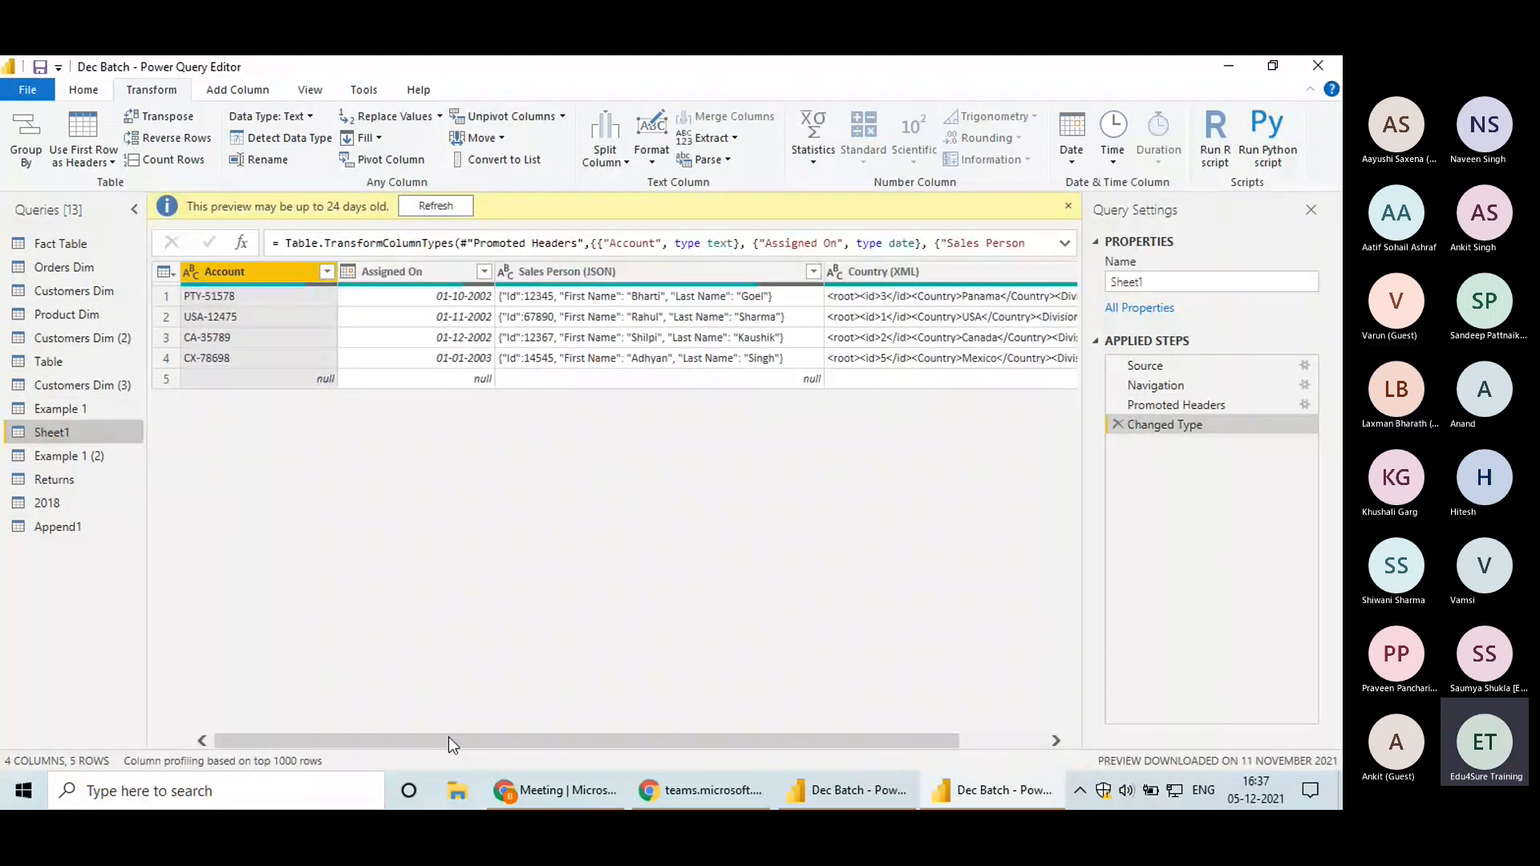
Select the Sales Person (JSON) column in Sheet1 and bring up its Parse options
left_click_drag(449, 737, 736, 613)
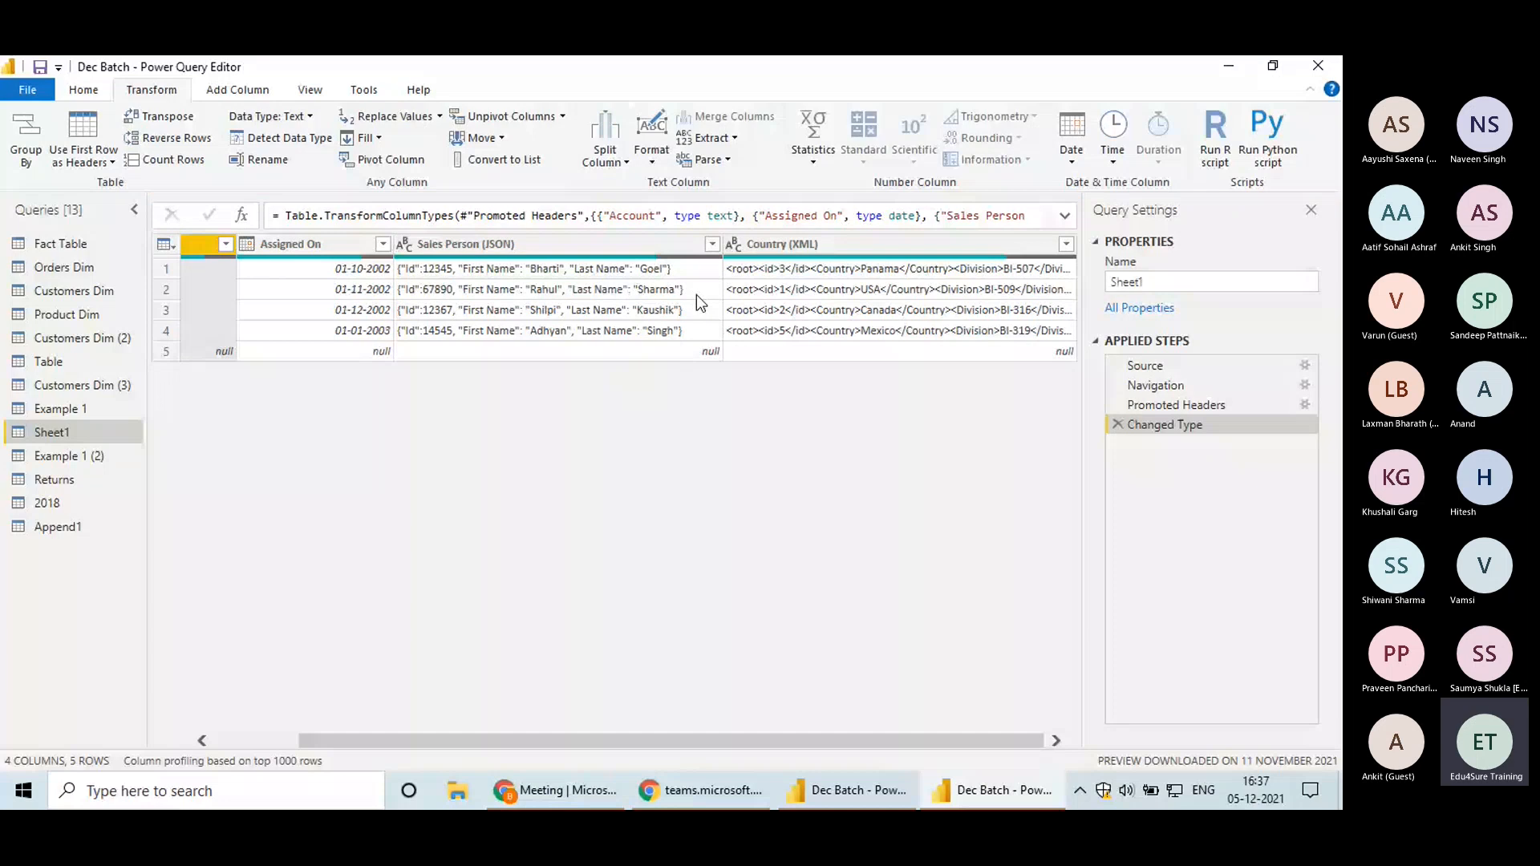
left_click(696, 295)
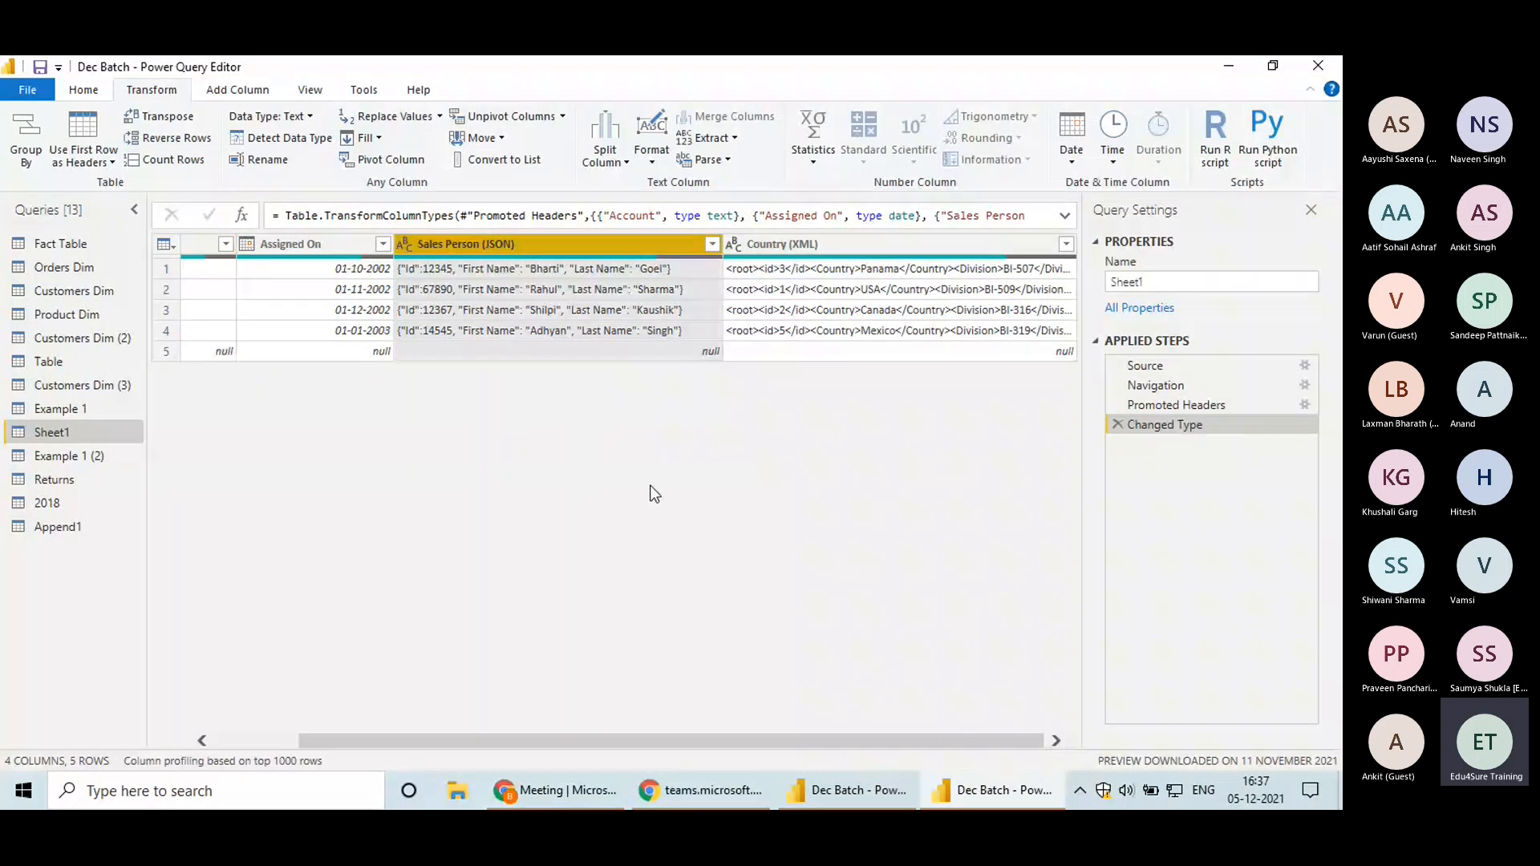
left_click(728, 160)
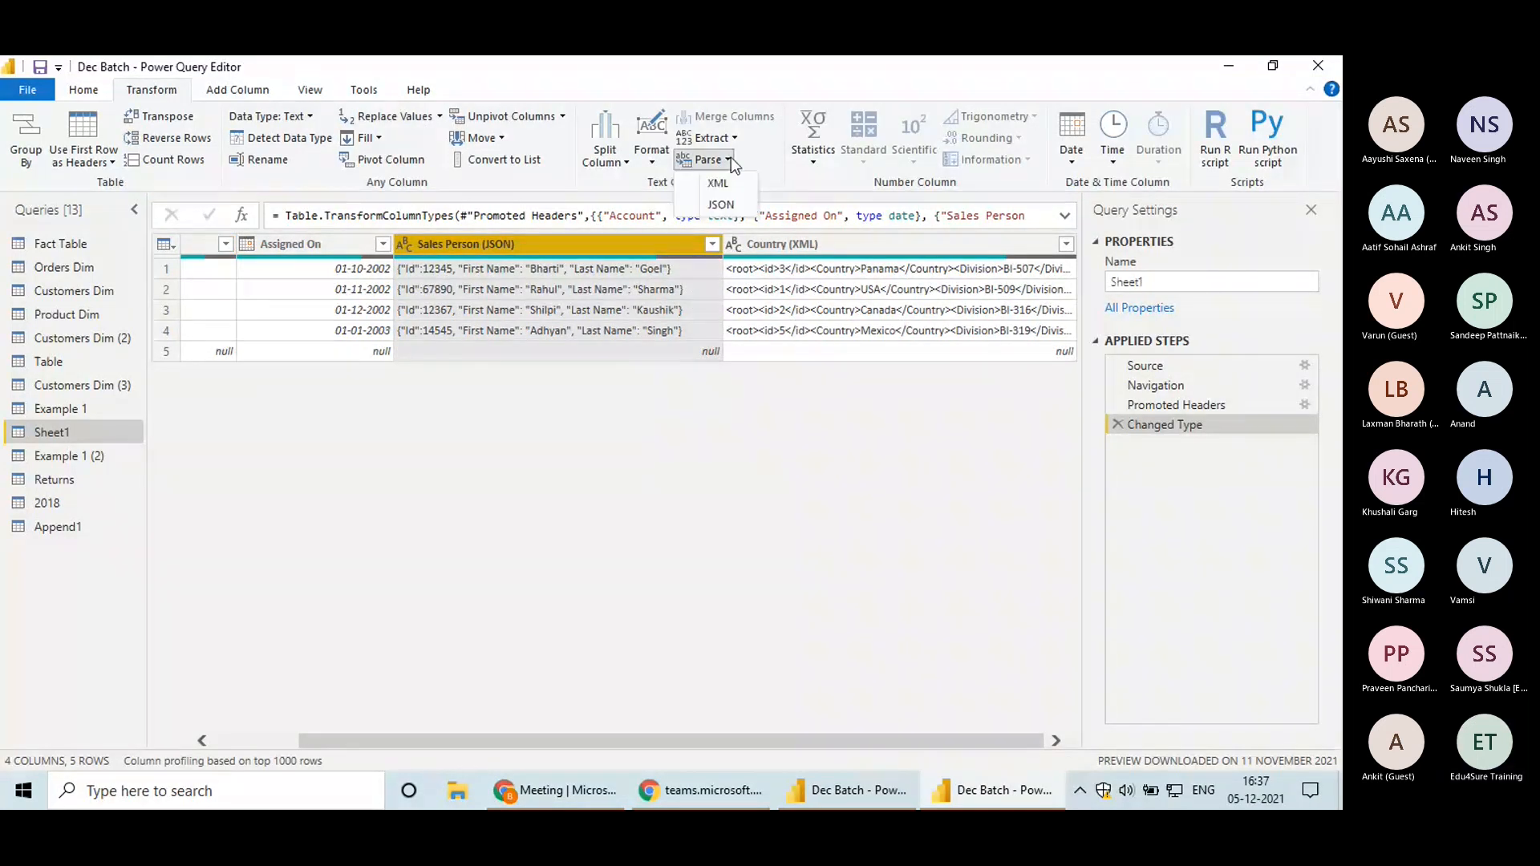
Switch to the Microsoft Teams meeting, unmute the microphone and return to Power Query Editor
key("alt+Tab")
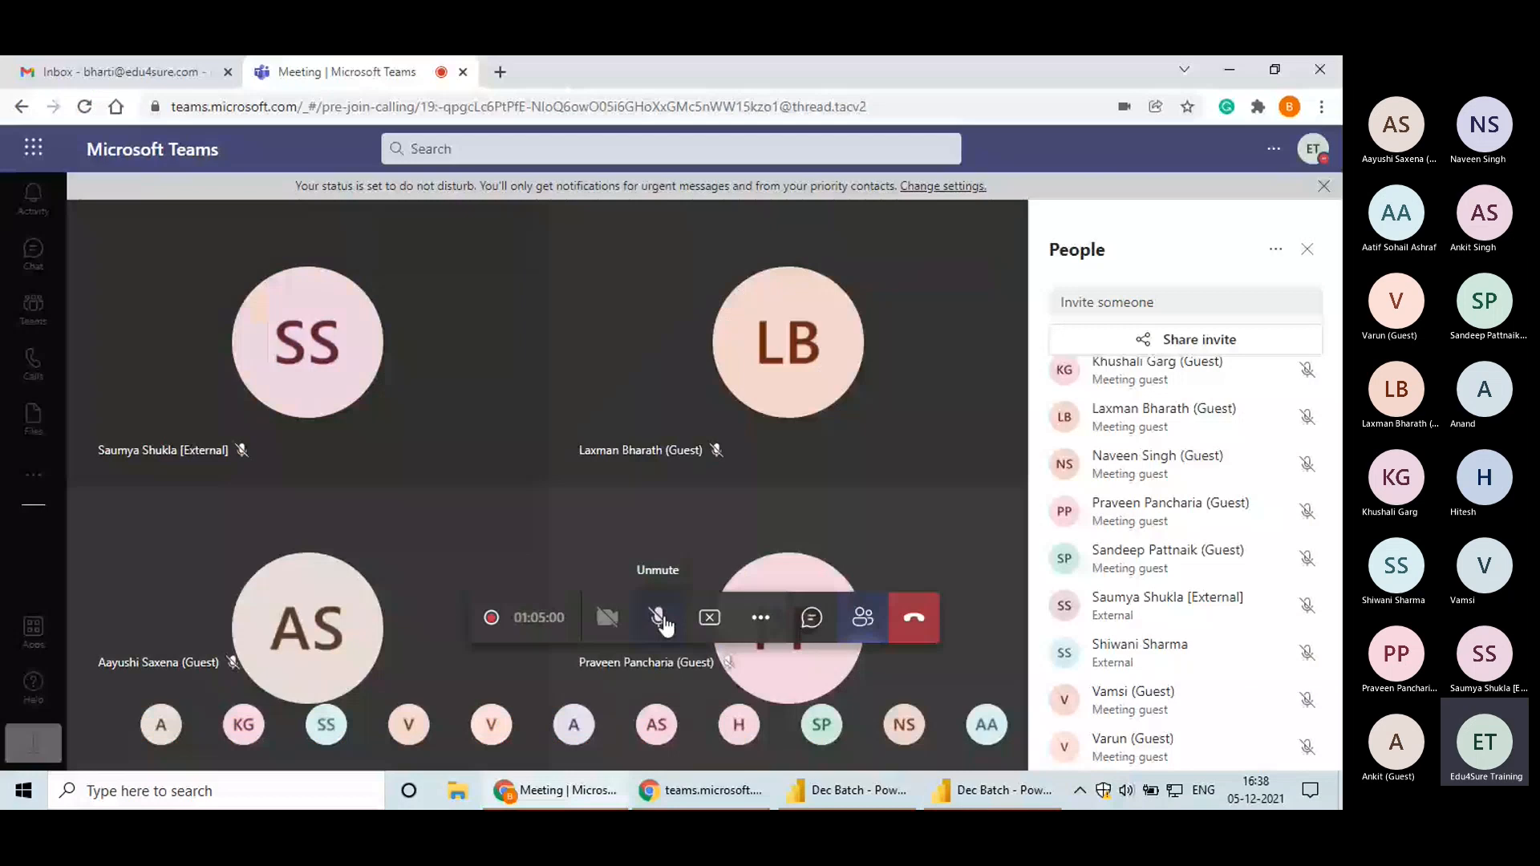
left_click(659, 618)
left_click(978, 791)
Parse the Sales Person (JSON) column as JSON and expand it into Id, First Name and Last Name, keeping the original name as prefix
left_click(705, 159)
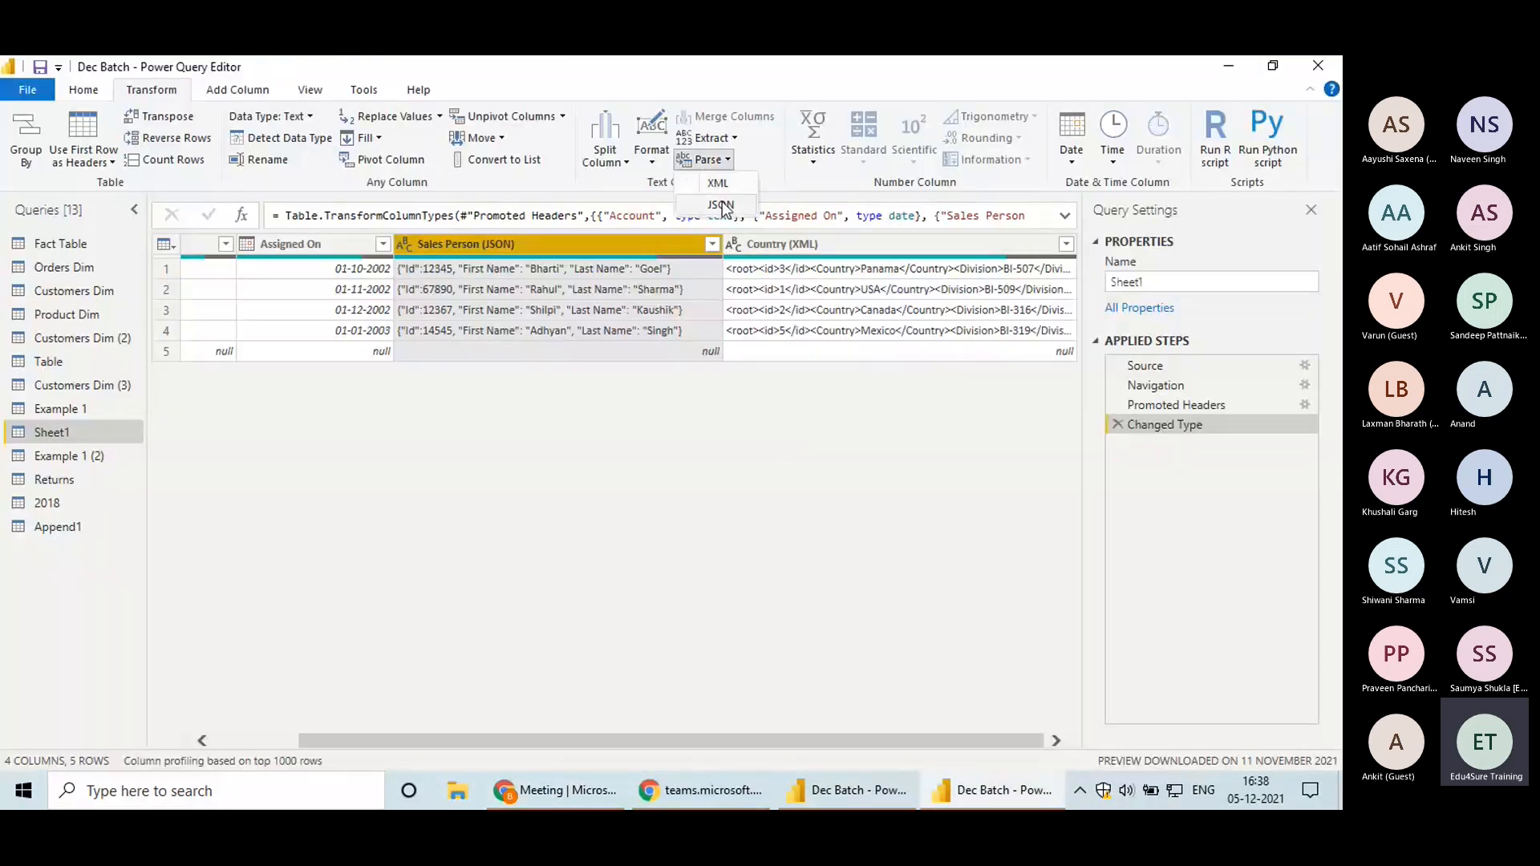
left_click(722, 205)
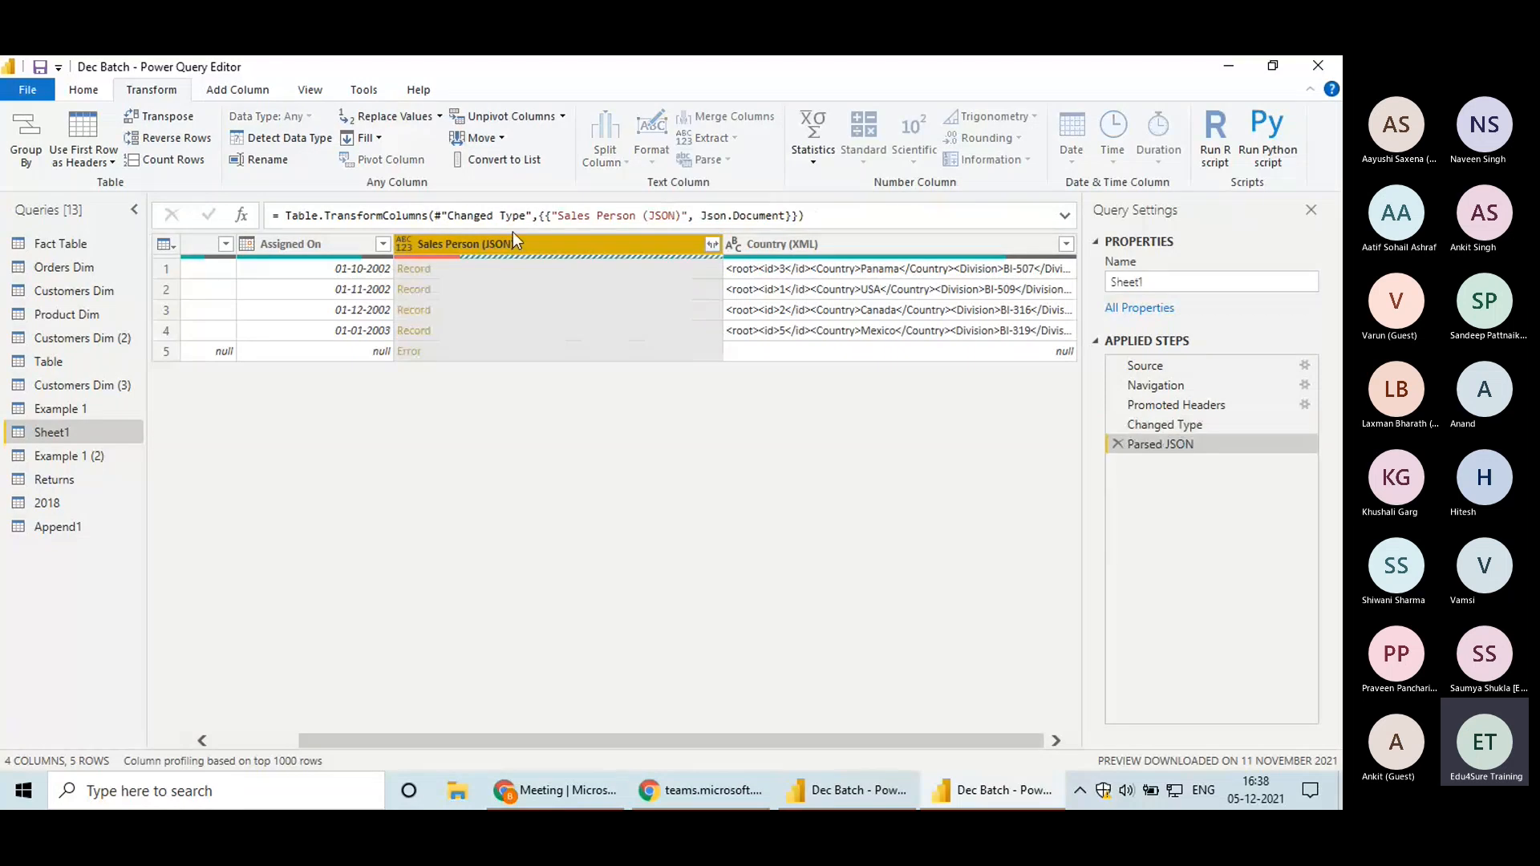
left_click(711, 244)
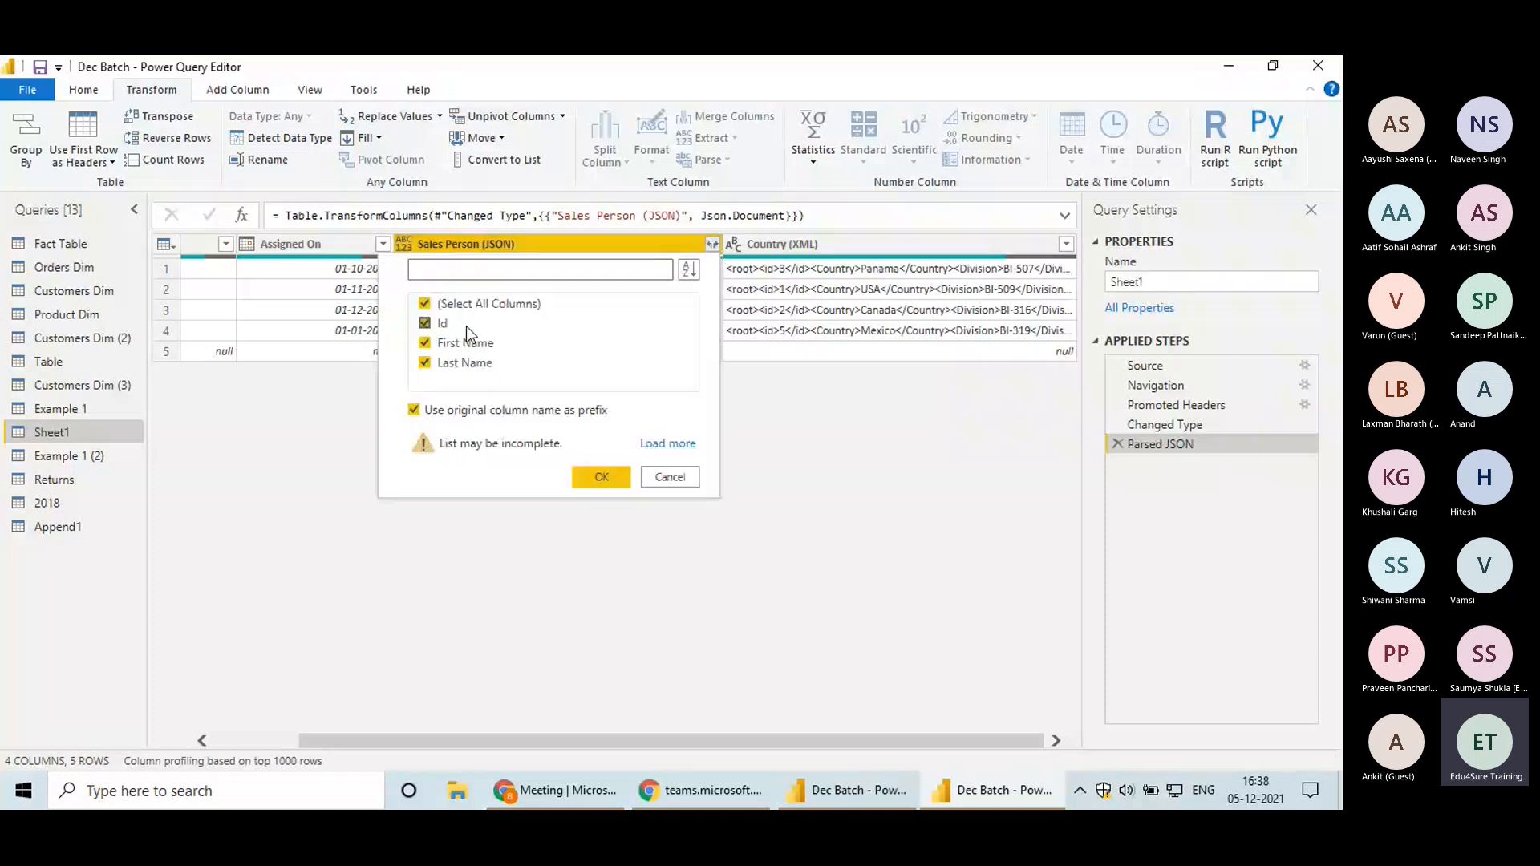
left_click(425, 304)
left_click(425, 324)
left_click(425, 344)
left_click(425, 364)
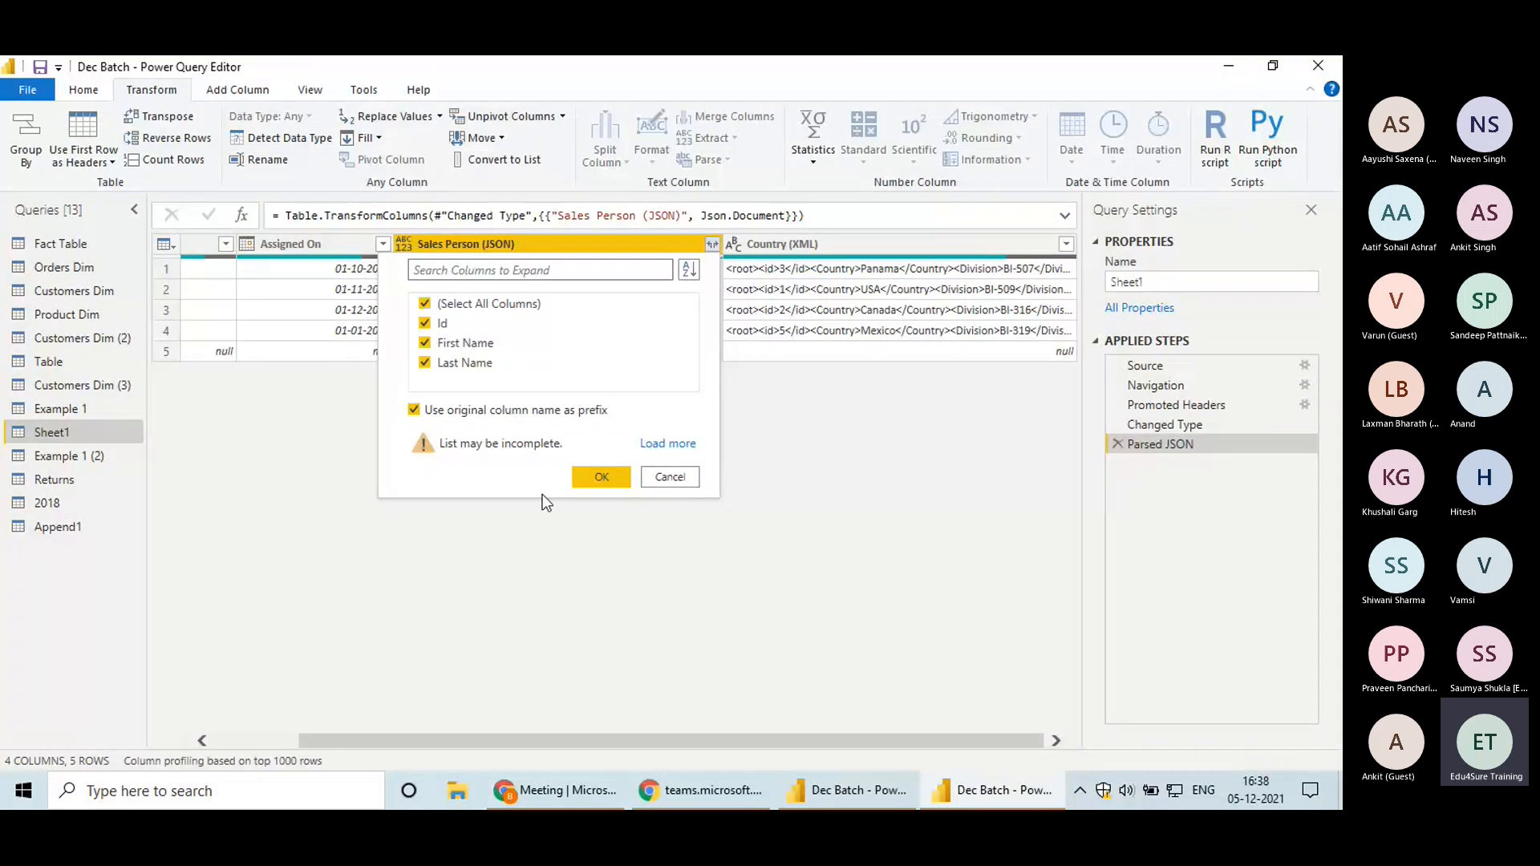
left_click(619, 476)
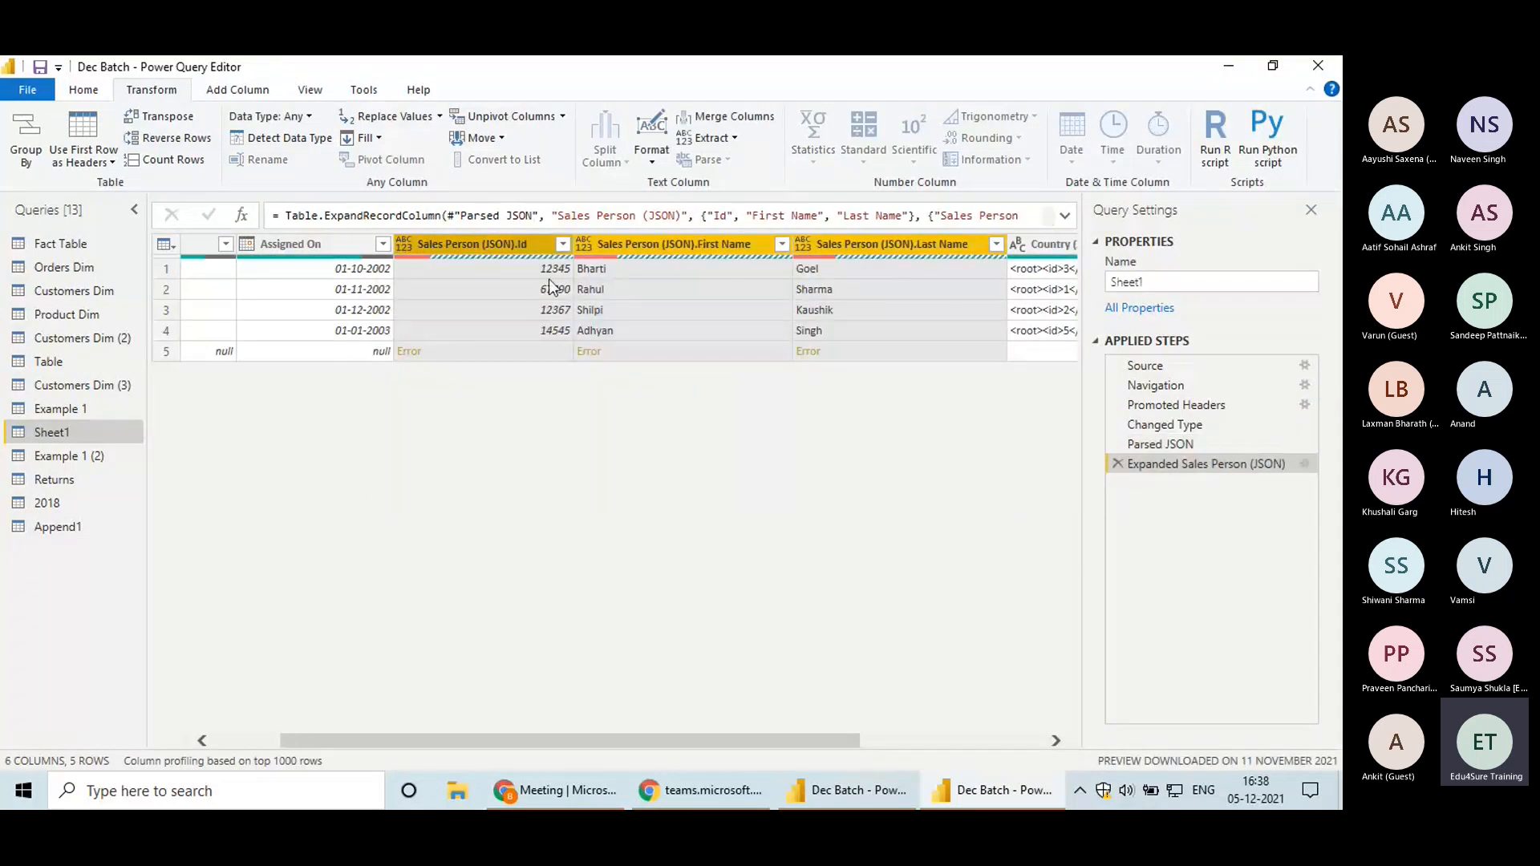
Remove the bottom 1 row, which holds the null and error values, from Sheet1
left_click(451, 353)
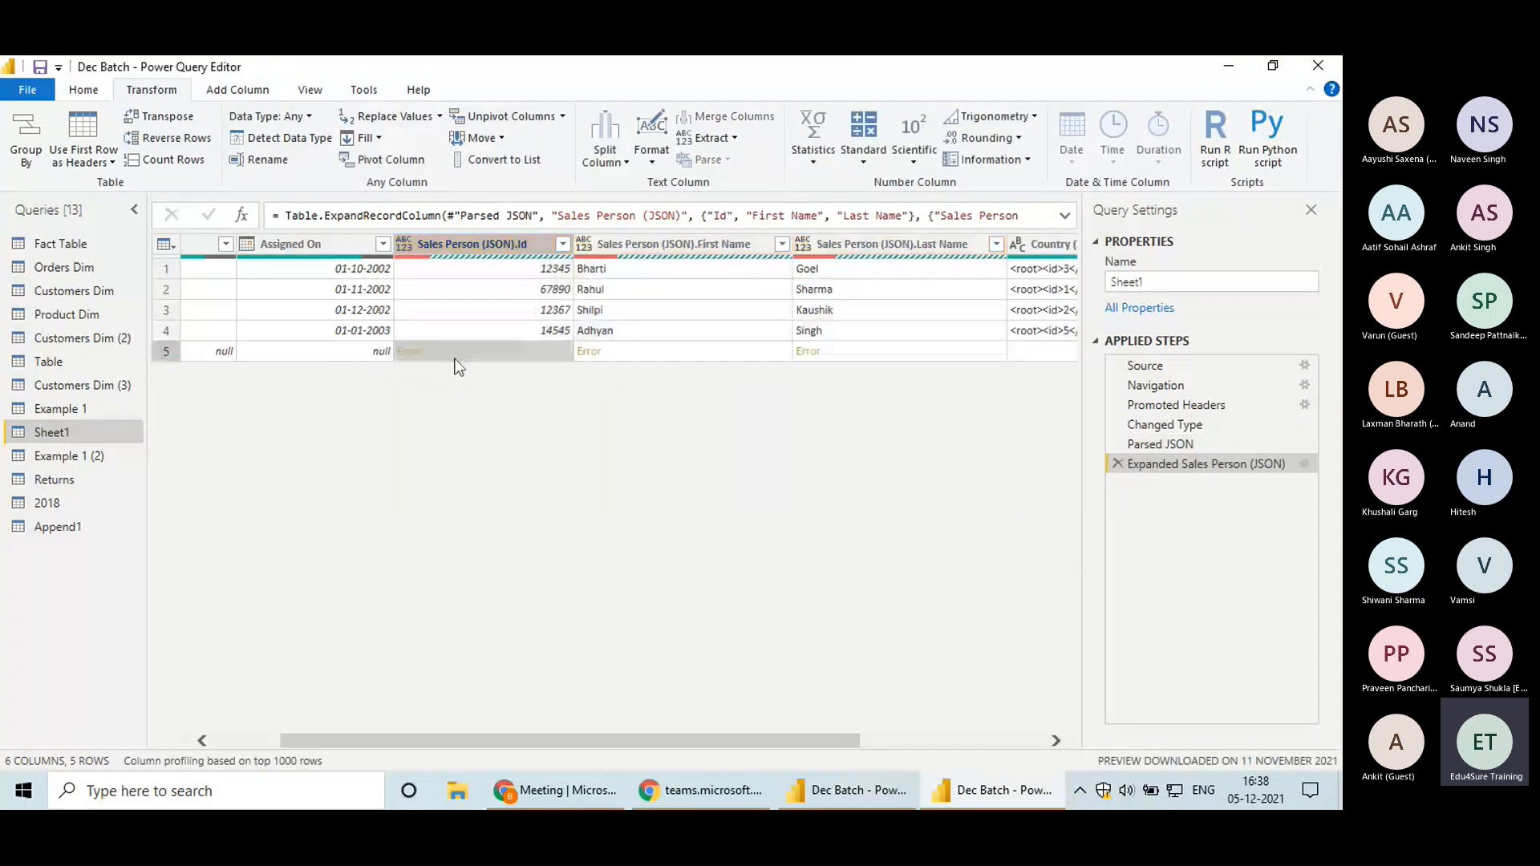
left_click(165, 353)
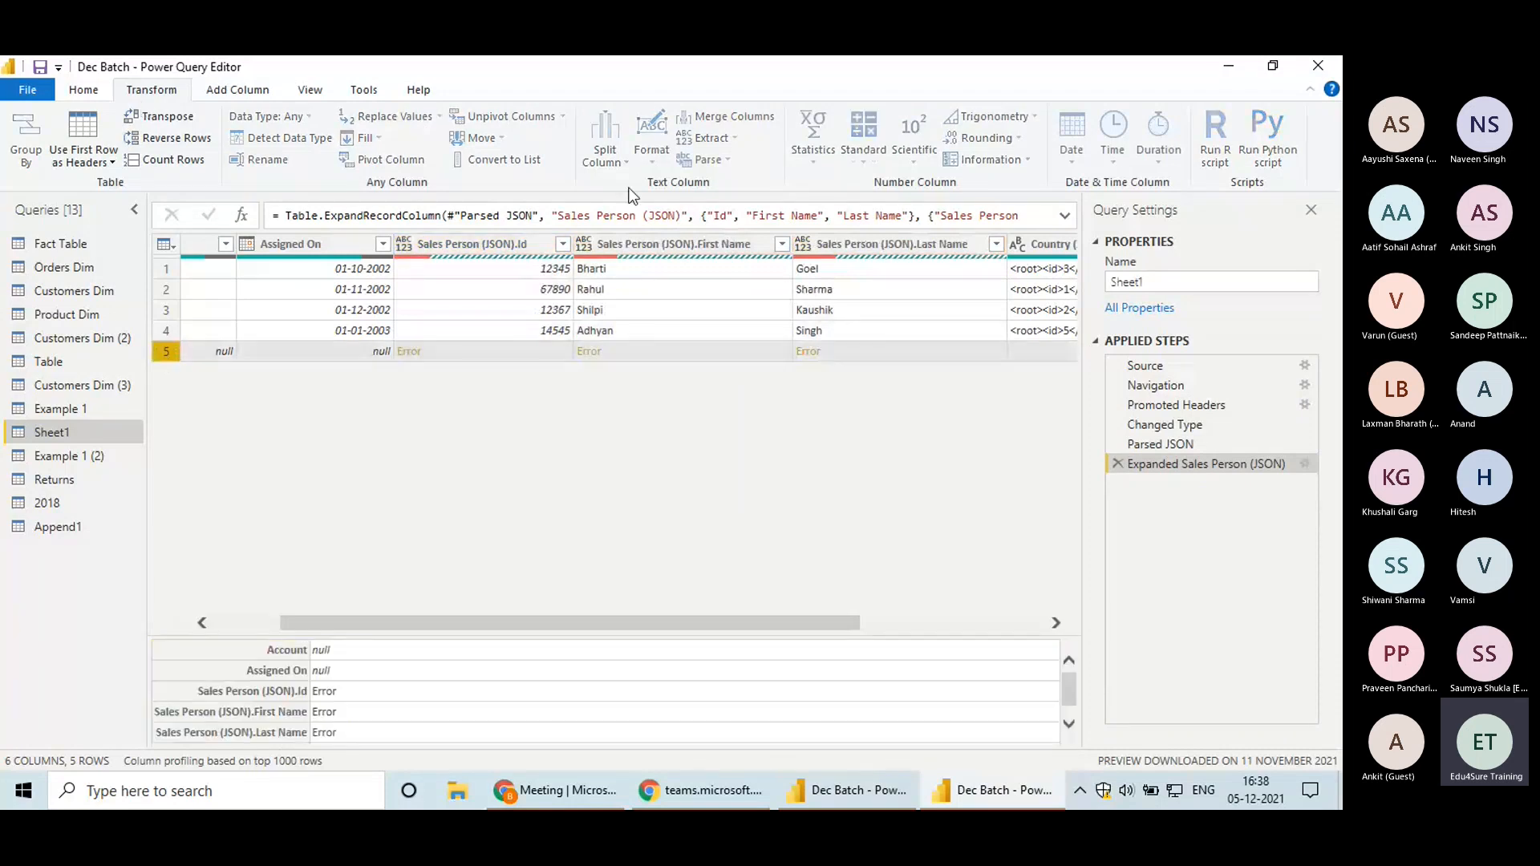
left_click(85, 90)
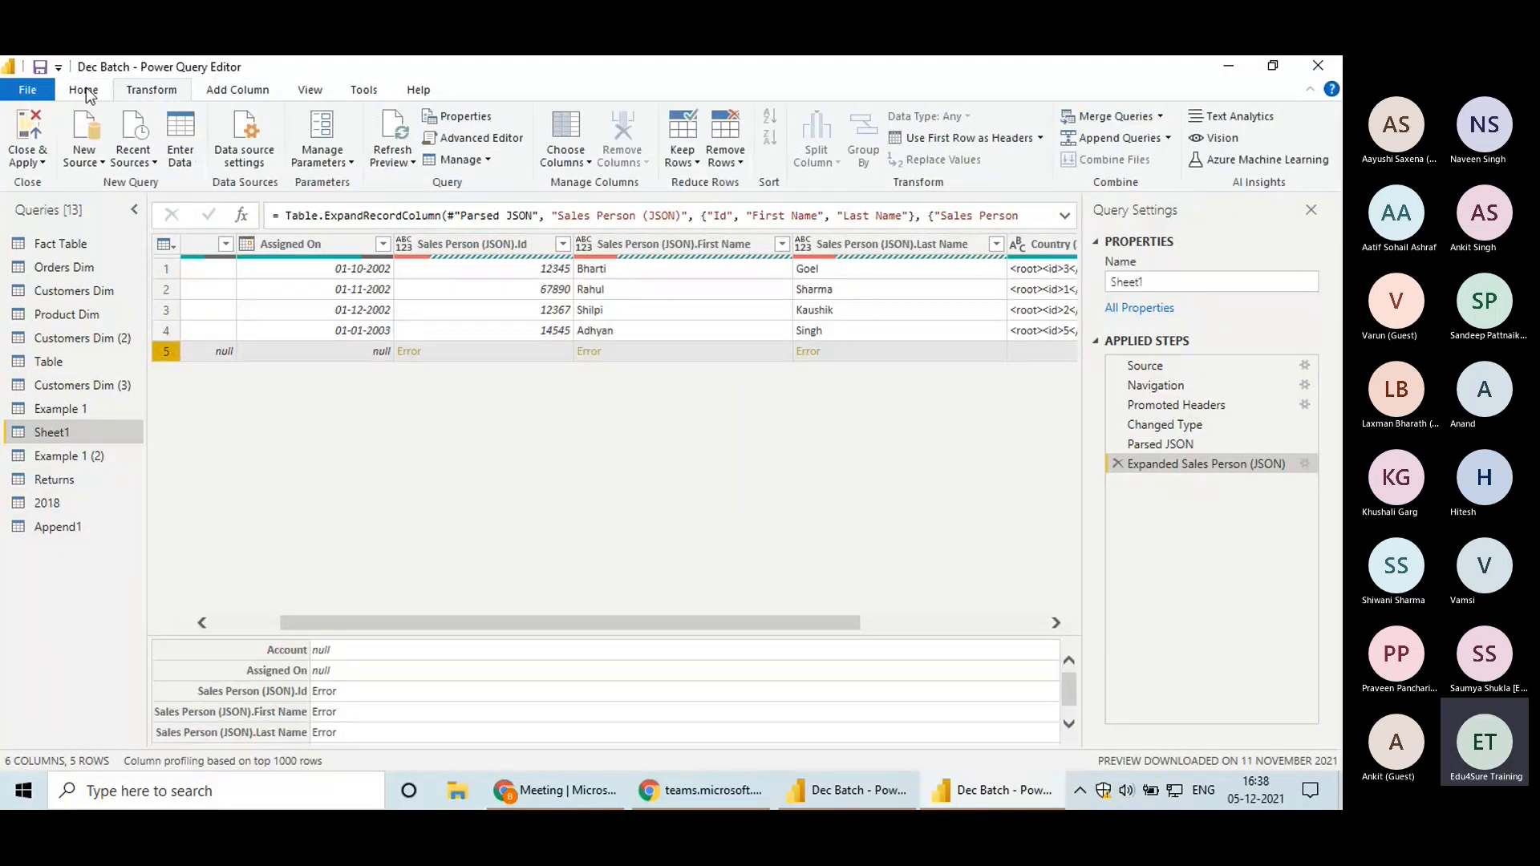
left_click(725, 156)
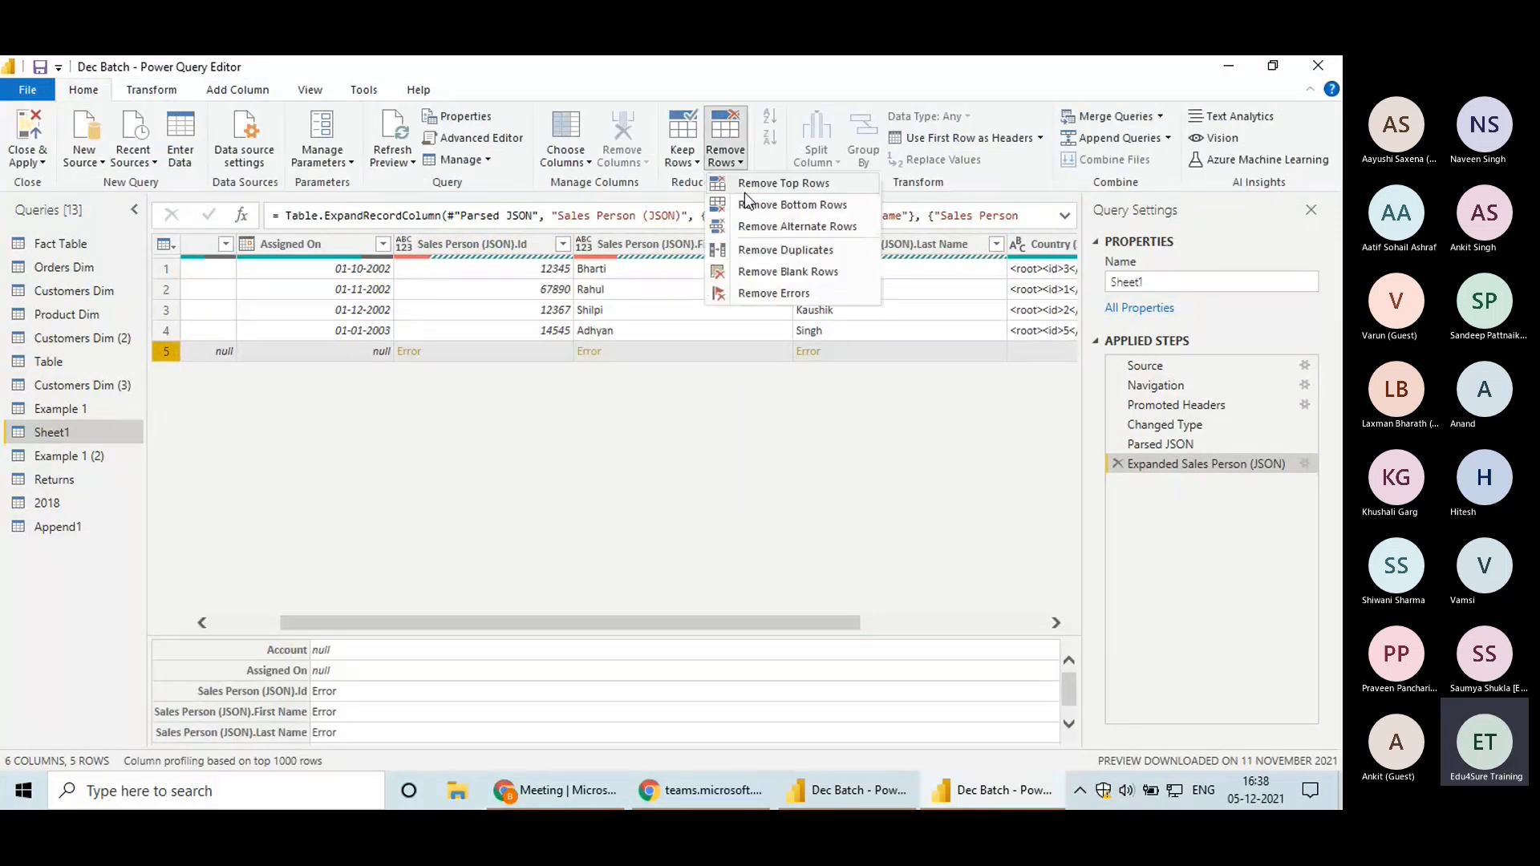
left_click(794, 205)
type("1")
left_click(859, 481)
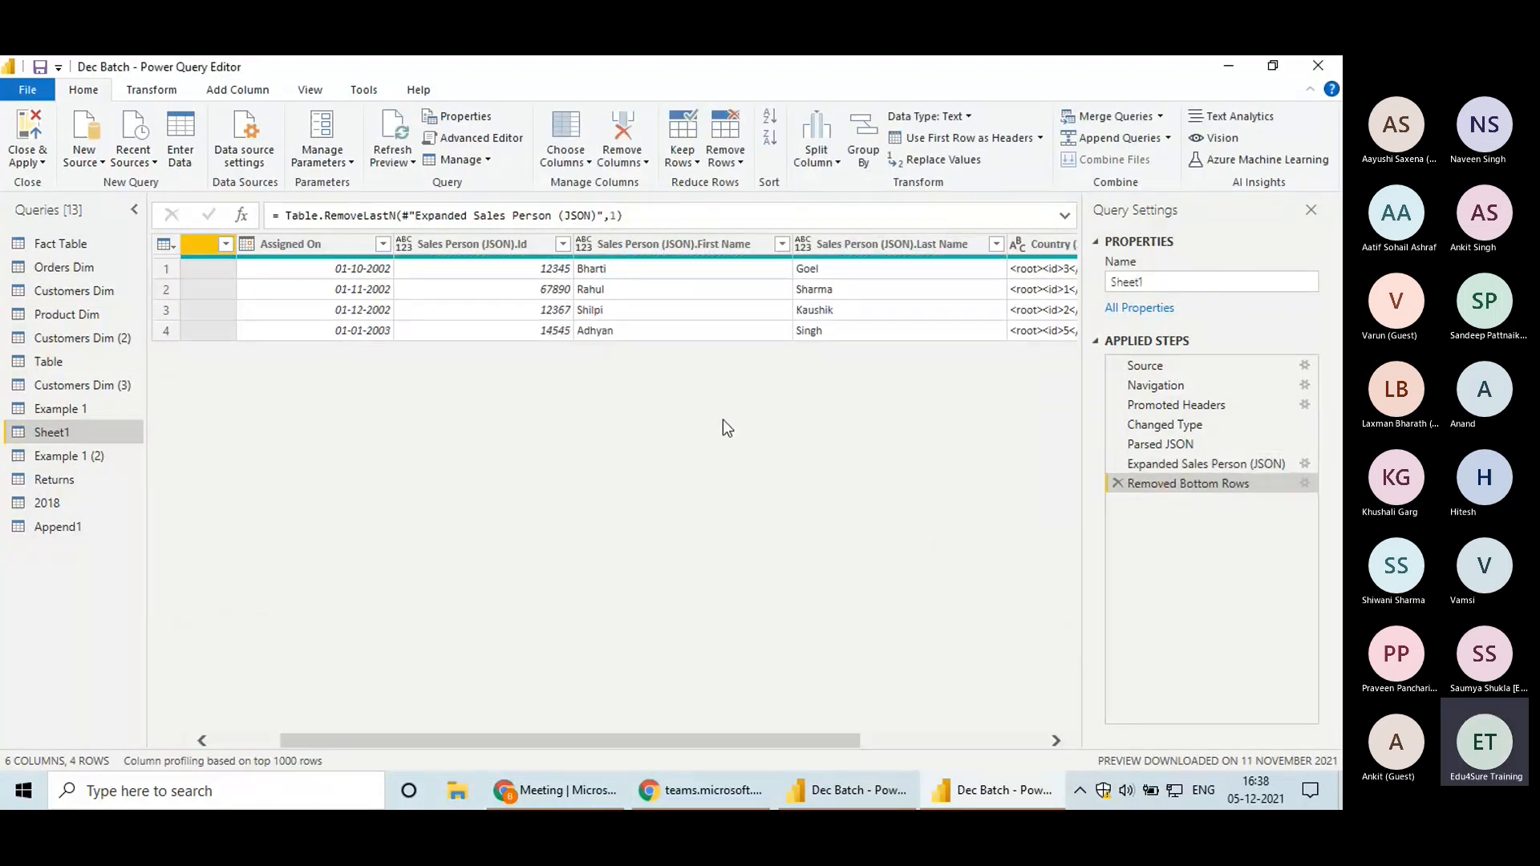
Parse the Country (XML) column as XML
left_click_drag(706, 740, 844, 715)
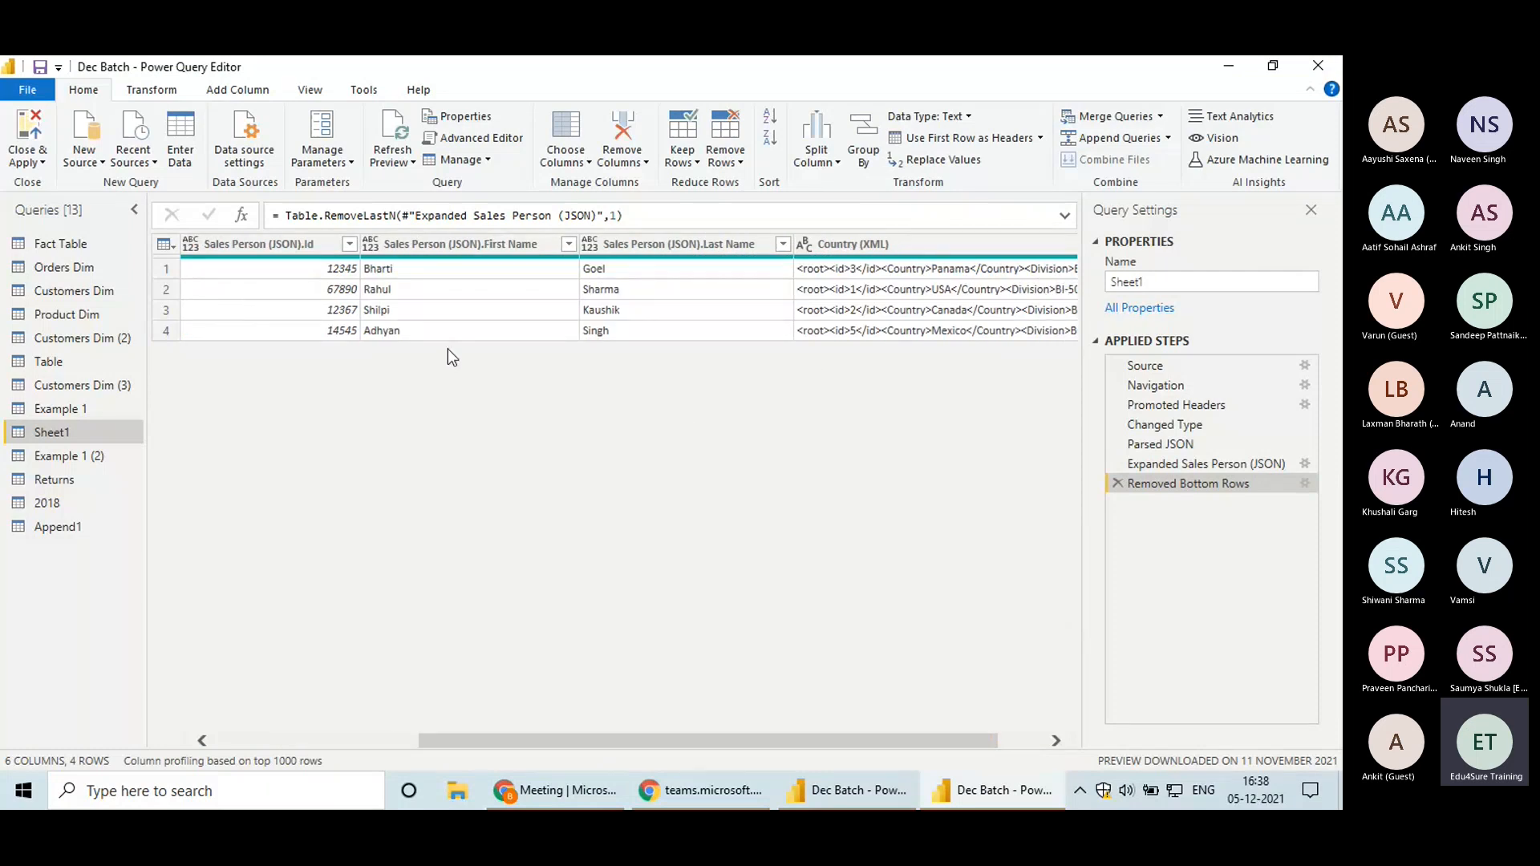
left_click(872, 245)
left_click(152, 89)
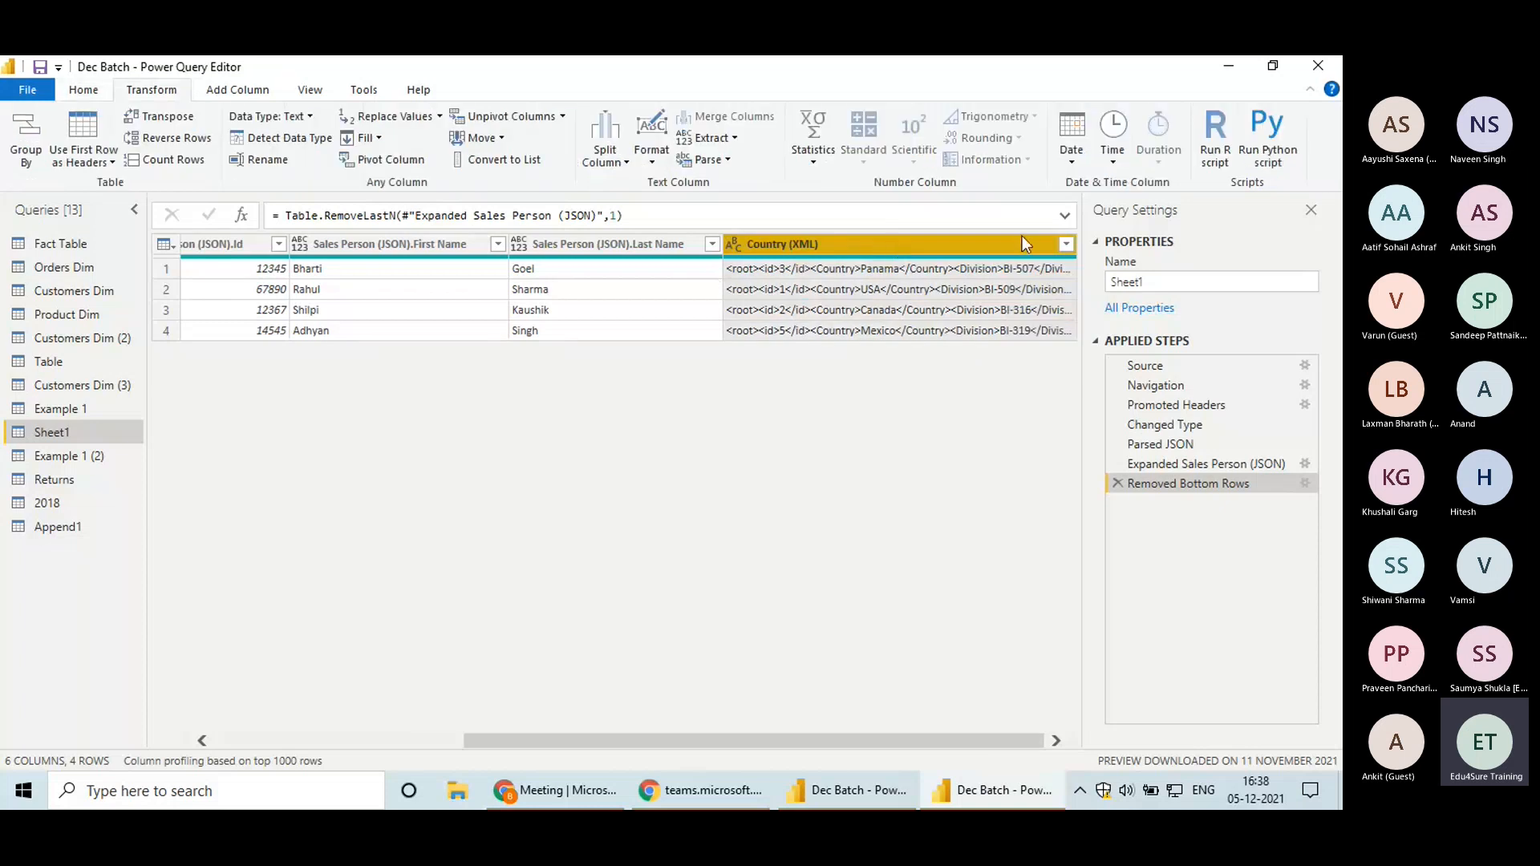
left_click(732, 167)
left_click(732, 183)
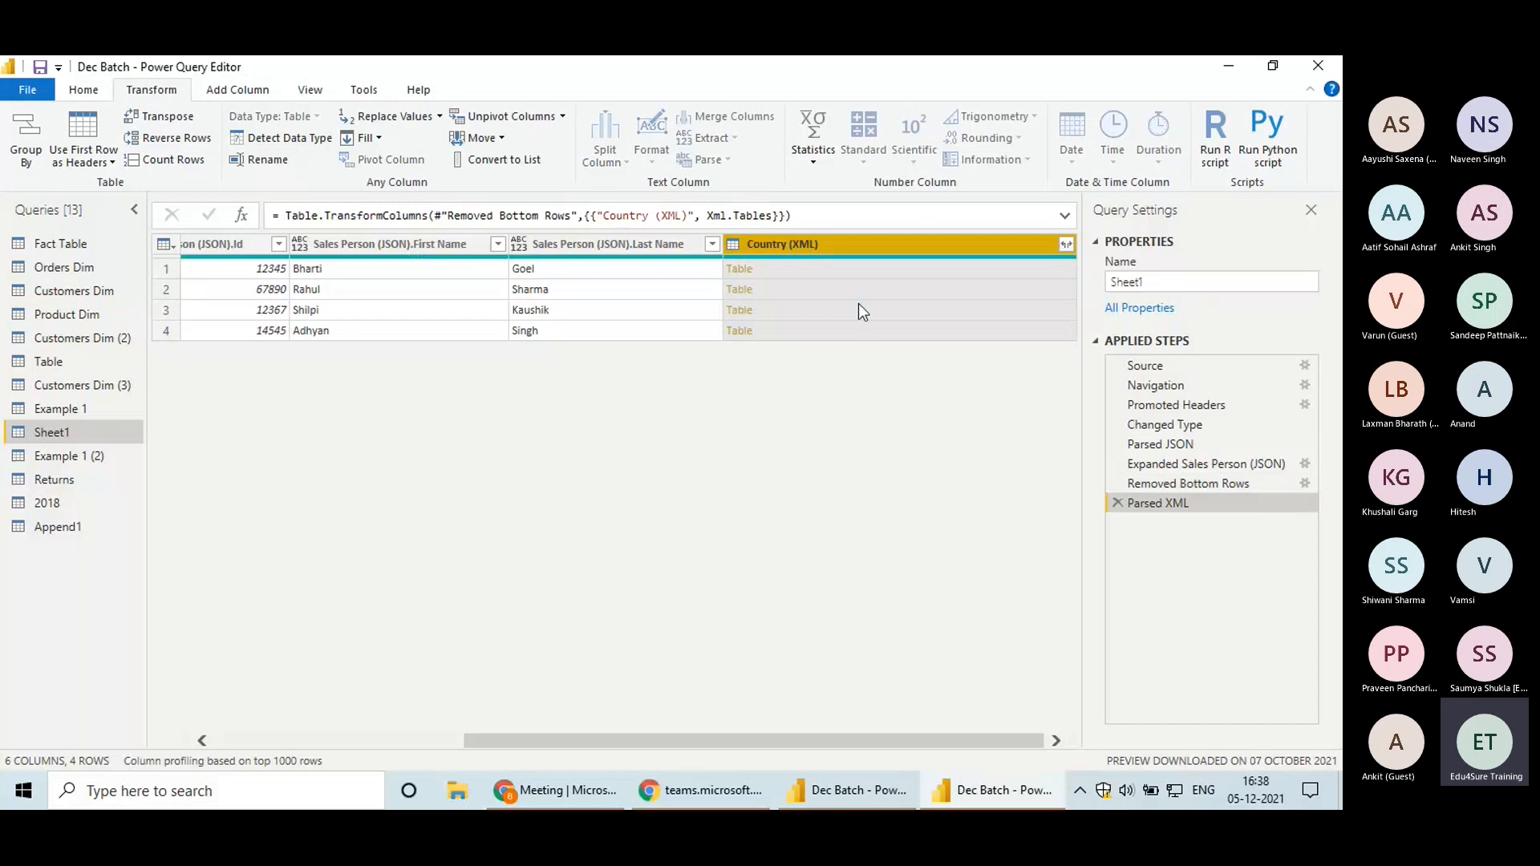
Expand the Country (XML) tables into id, Country and Division columns, keeping the original column name as prefix
left_click(1066, 244)
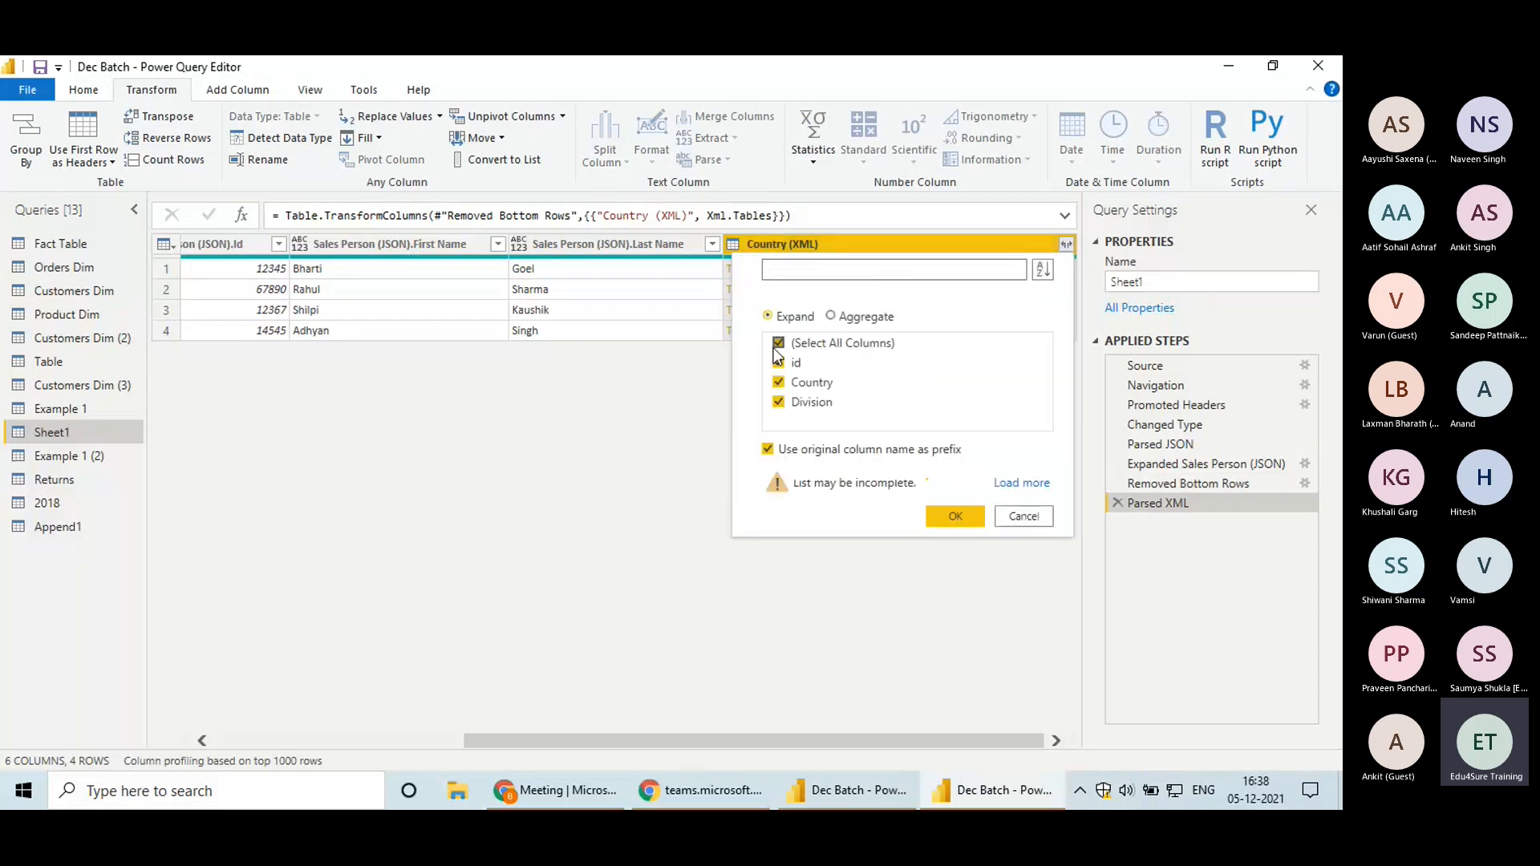
left_click(778, 363)
left_click(778, 383)
left_click(778, 402)
left_click(954, 520)
left_click_drag(777, 736, 954, 740)
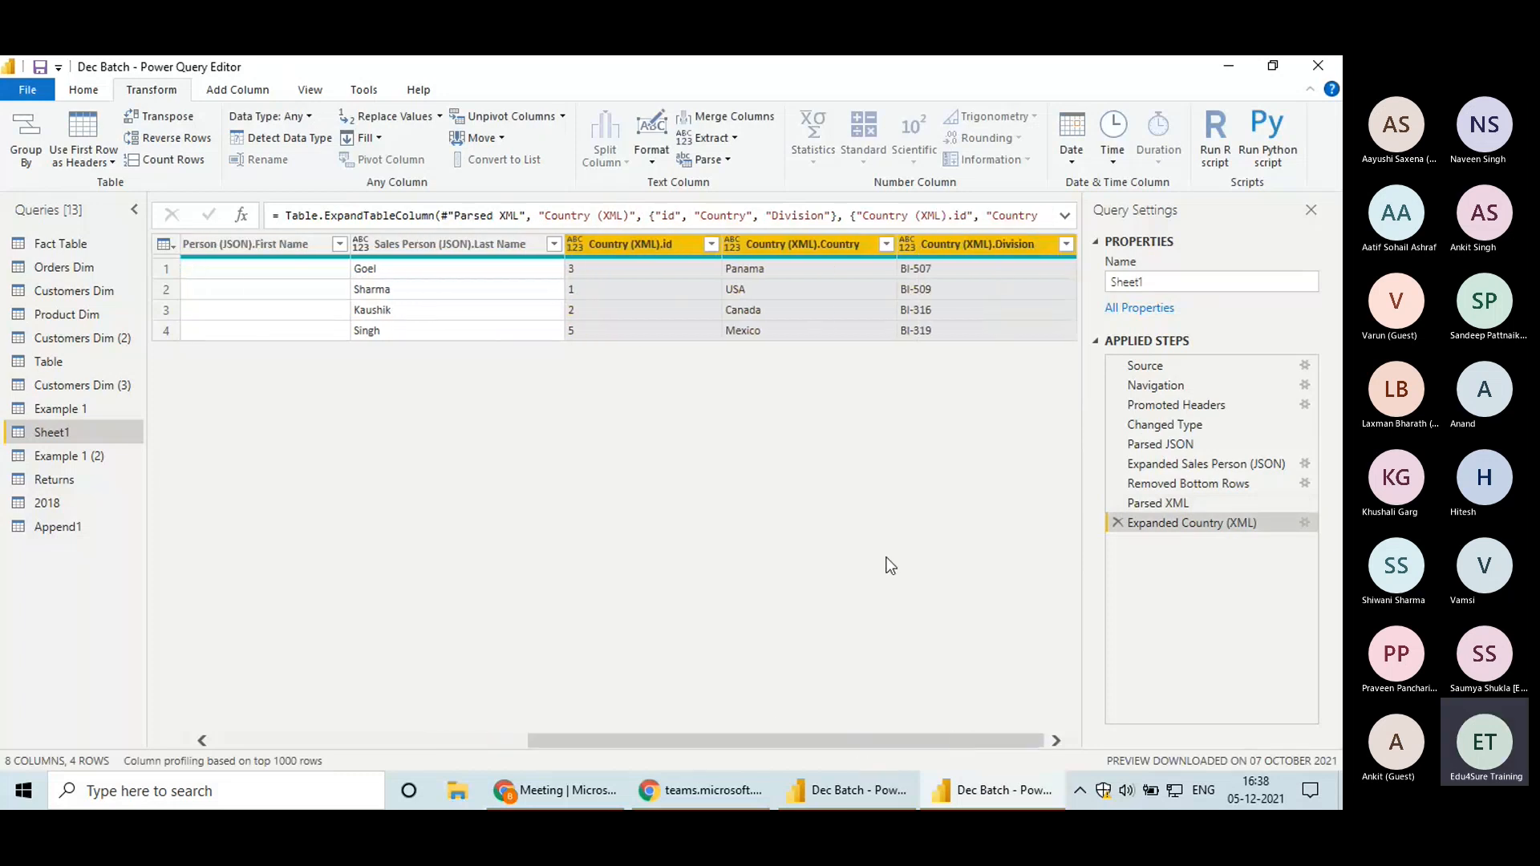
left_click(728, 160)
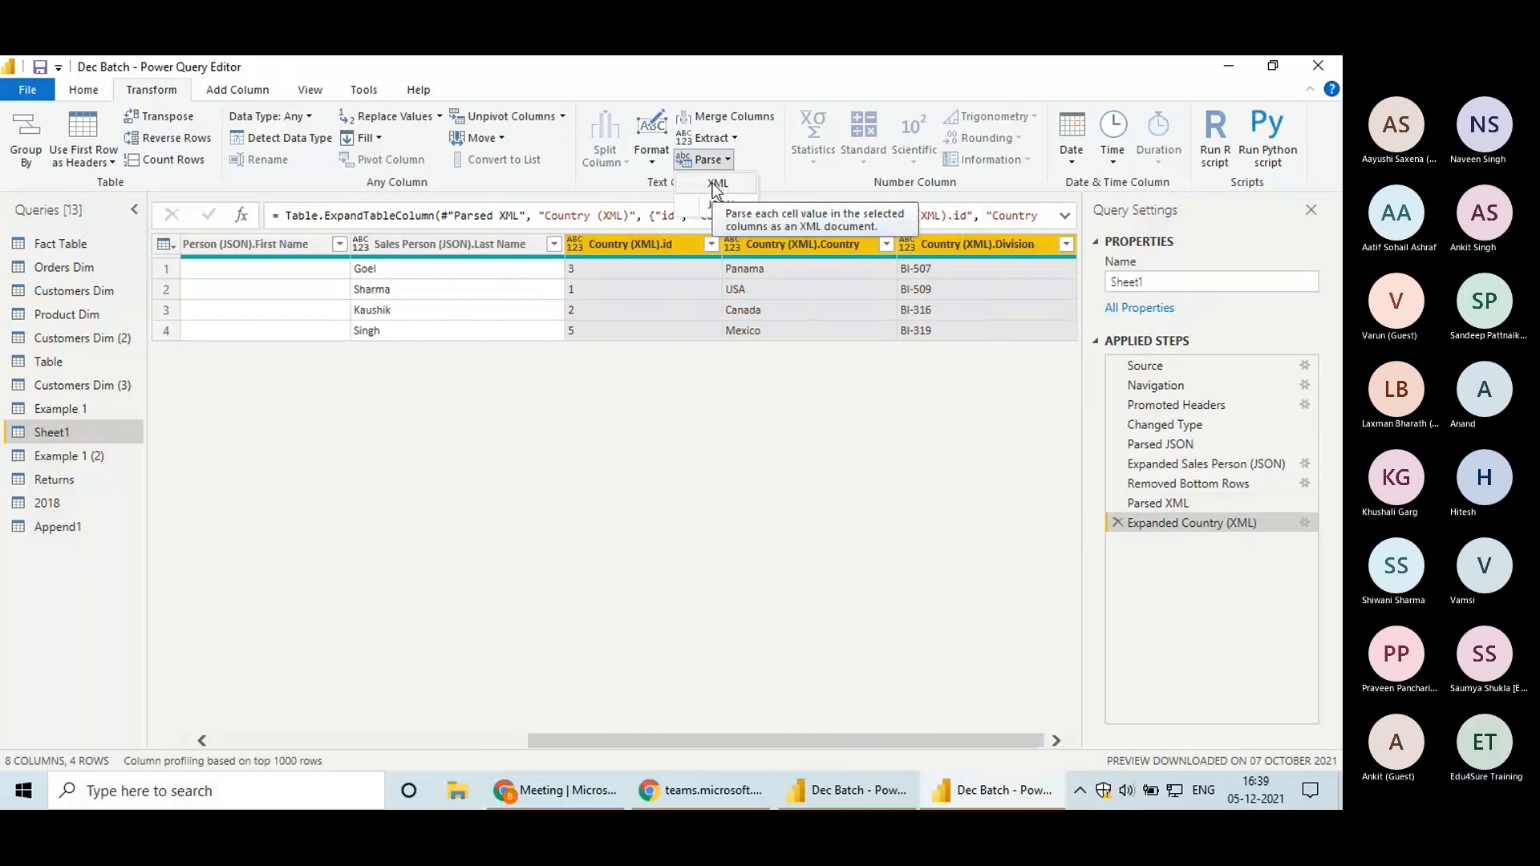
left_click(880, 471)
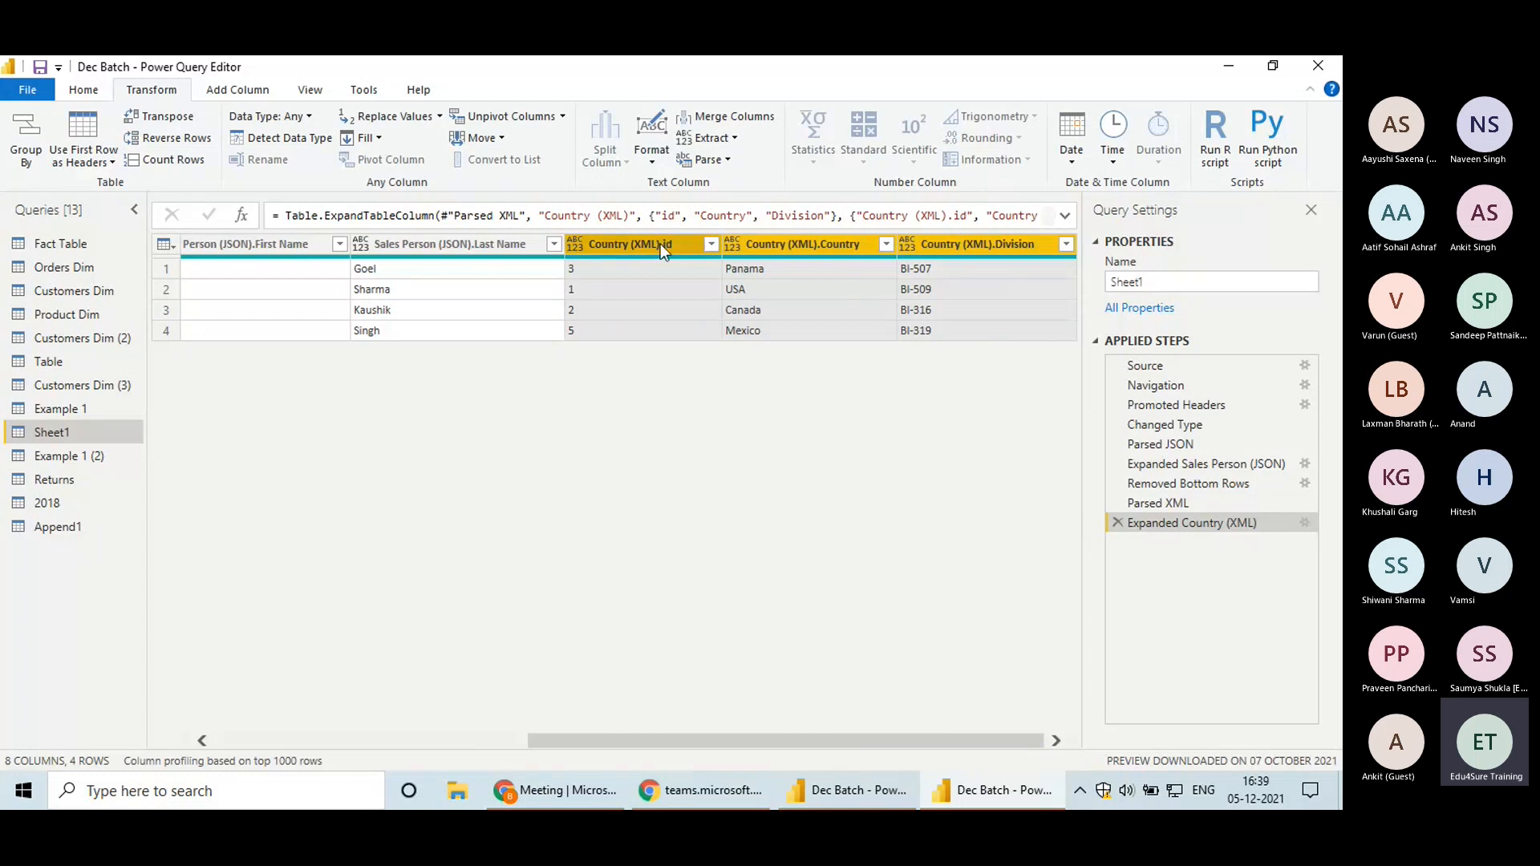
Open the Fact Table query and review the Statistics options available for the Sales column
left_click(64, 247)
left_click(762, 244)
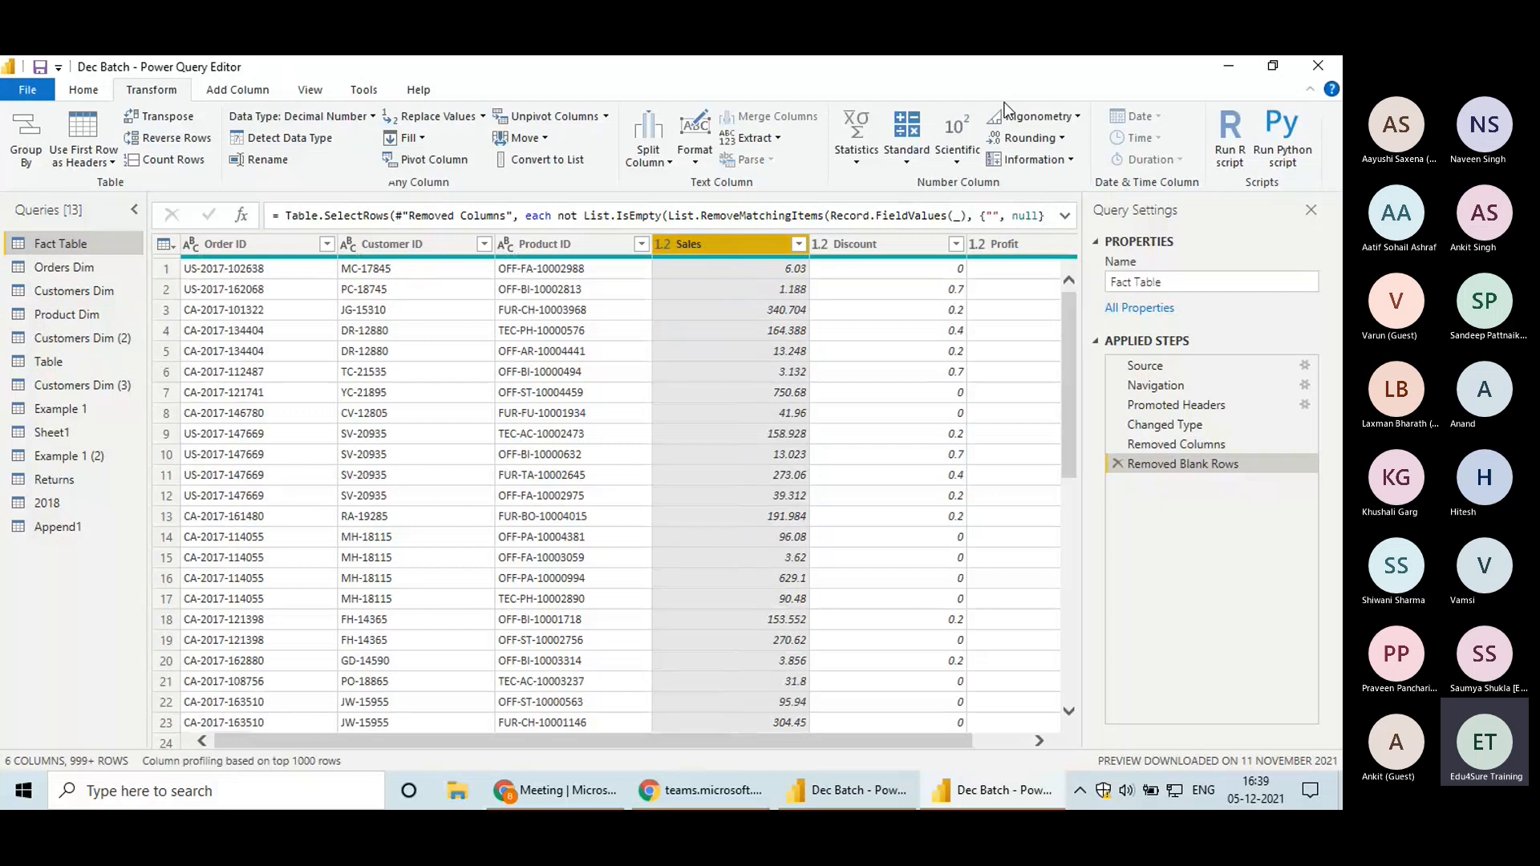
left_click(863, 166)
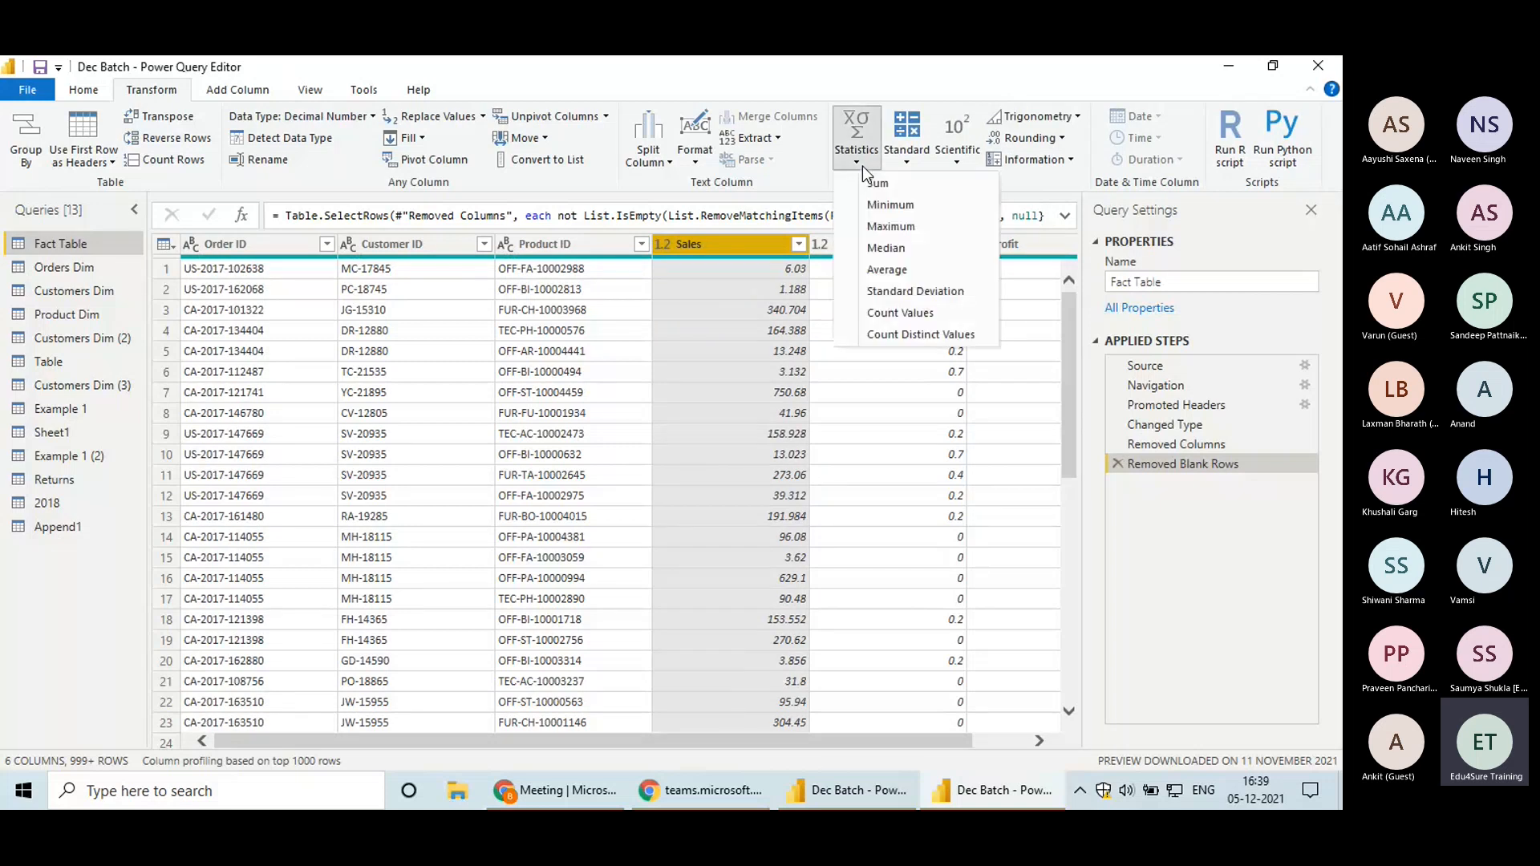
left_click(622, 294)
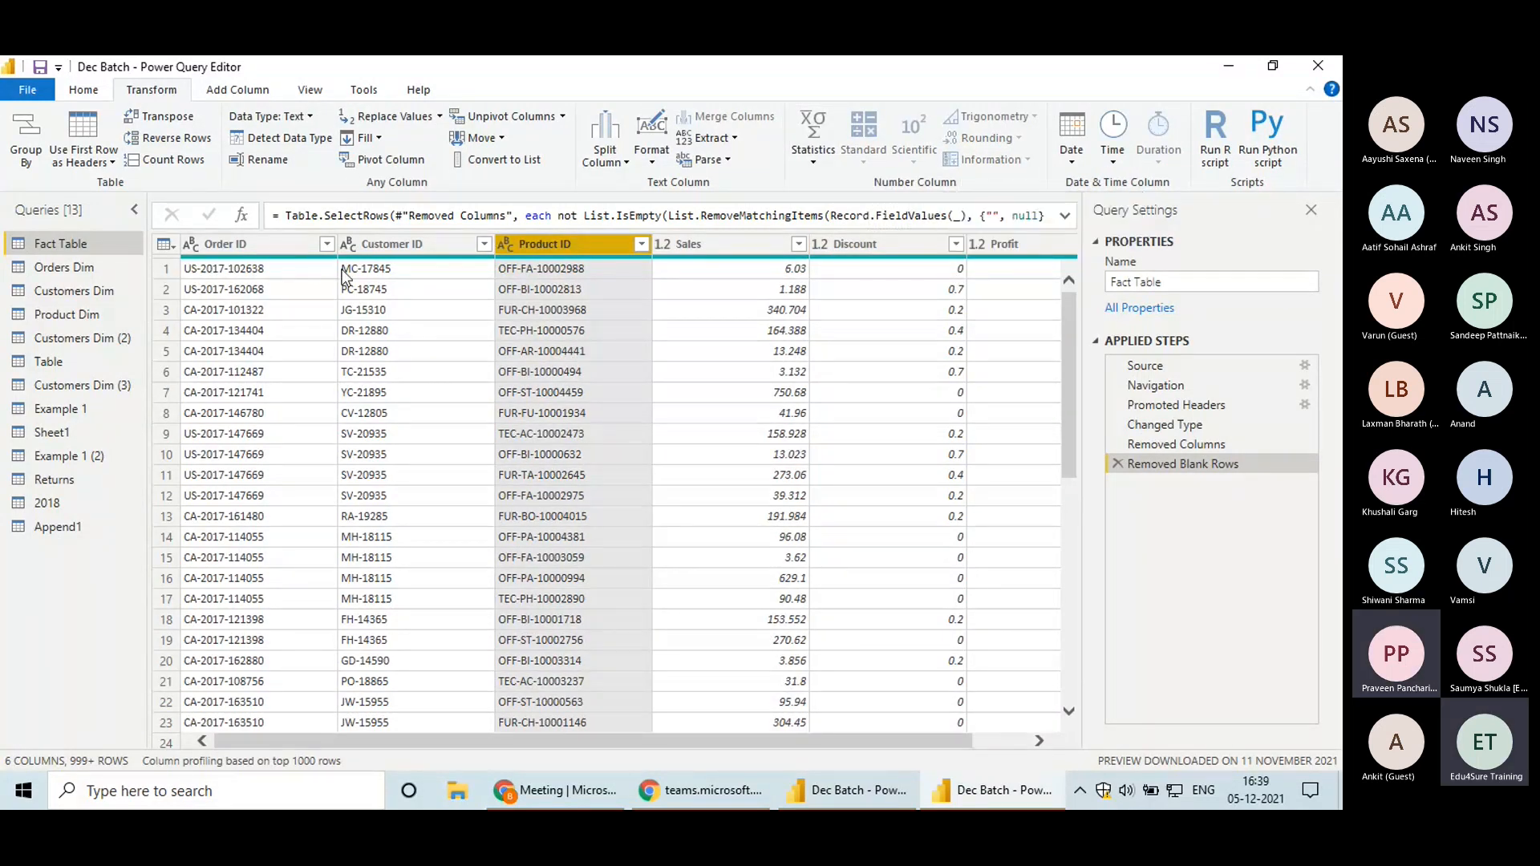
Calculate the average of the Fact Table's Sales column and delete the resulting applied step
left_click(698, 244)
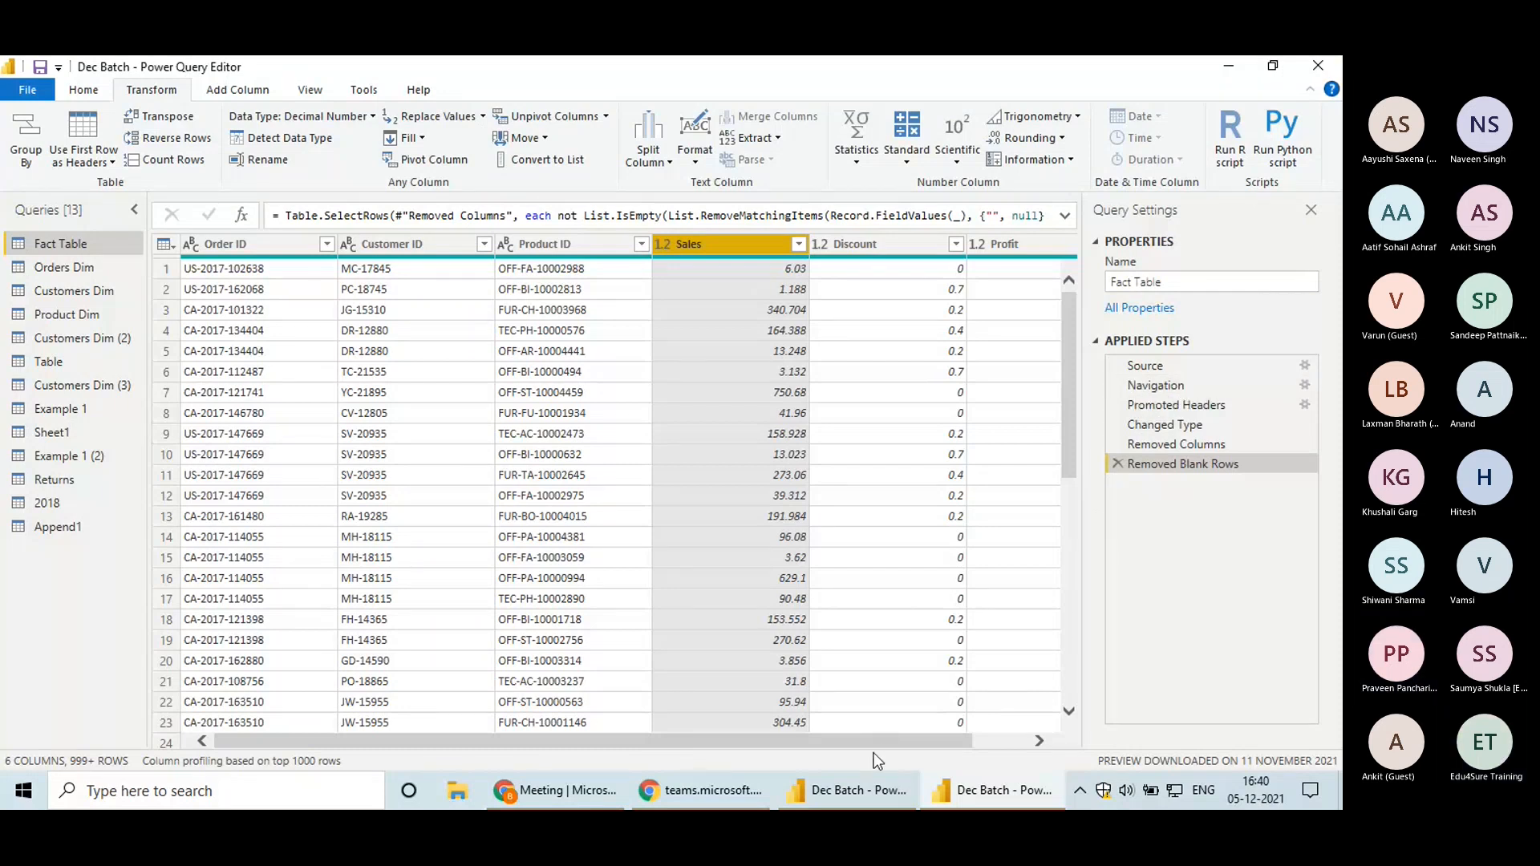
left_click_drag(883, 746, 970, 746)
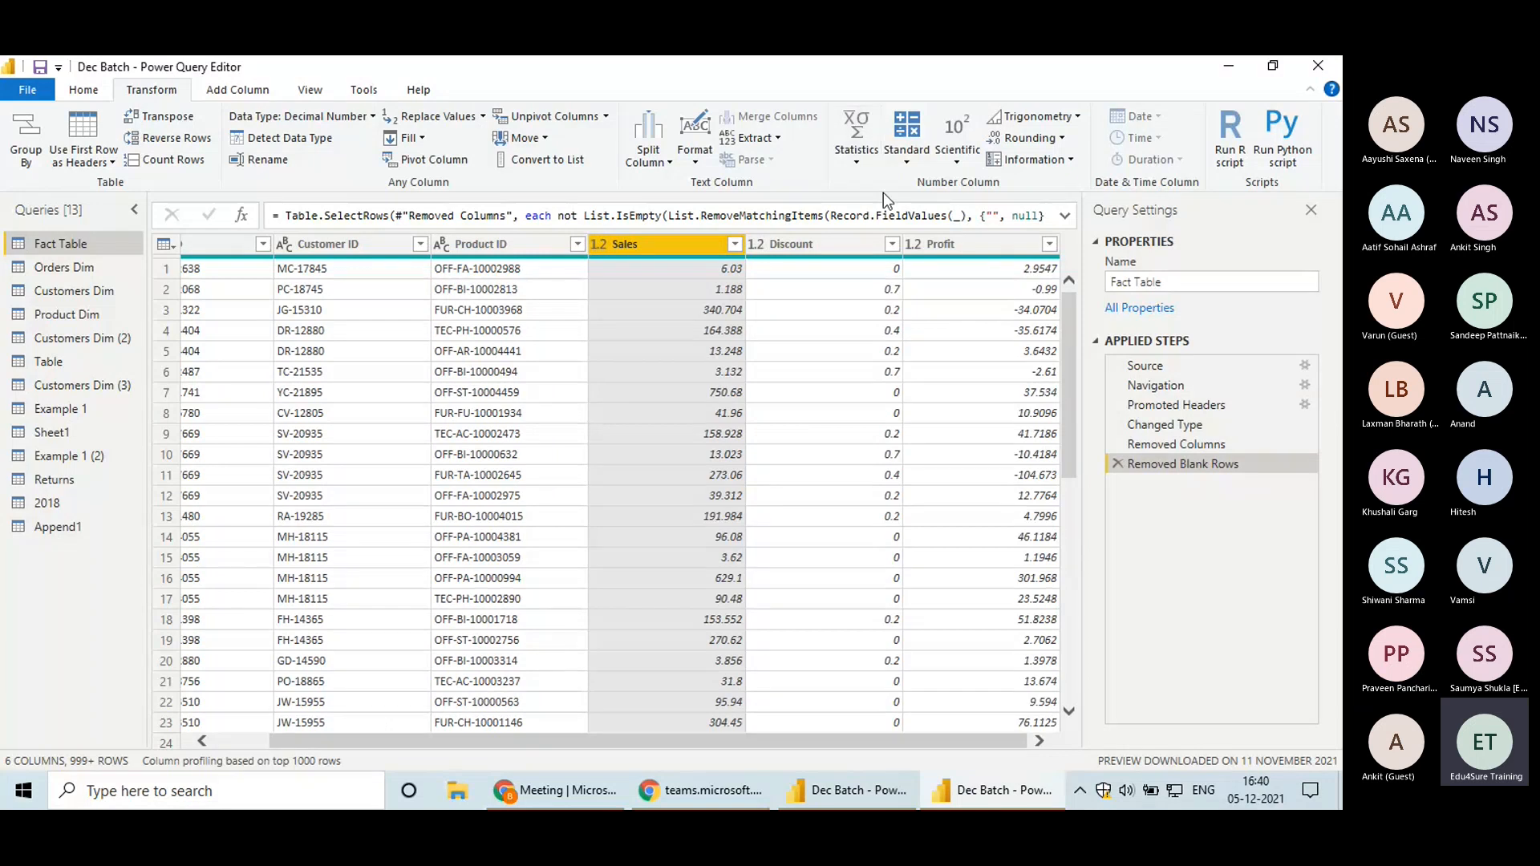
left_click(858, 161)
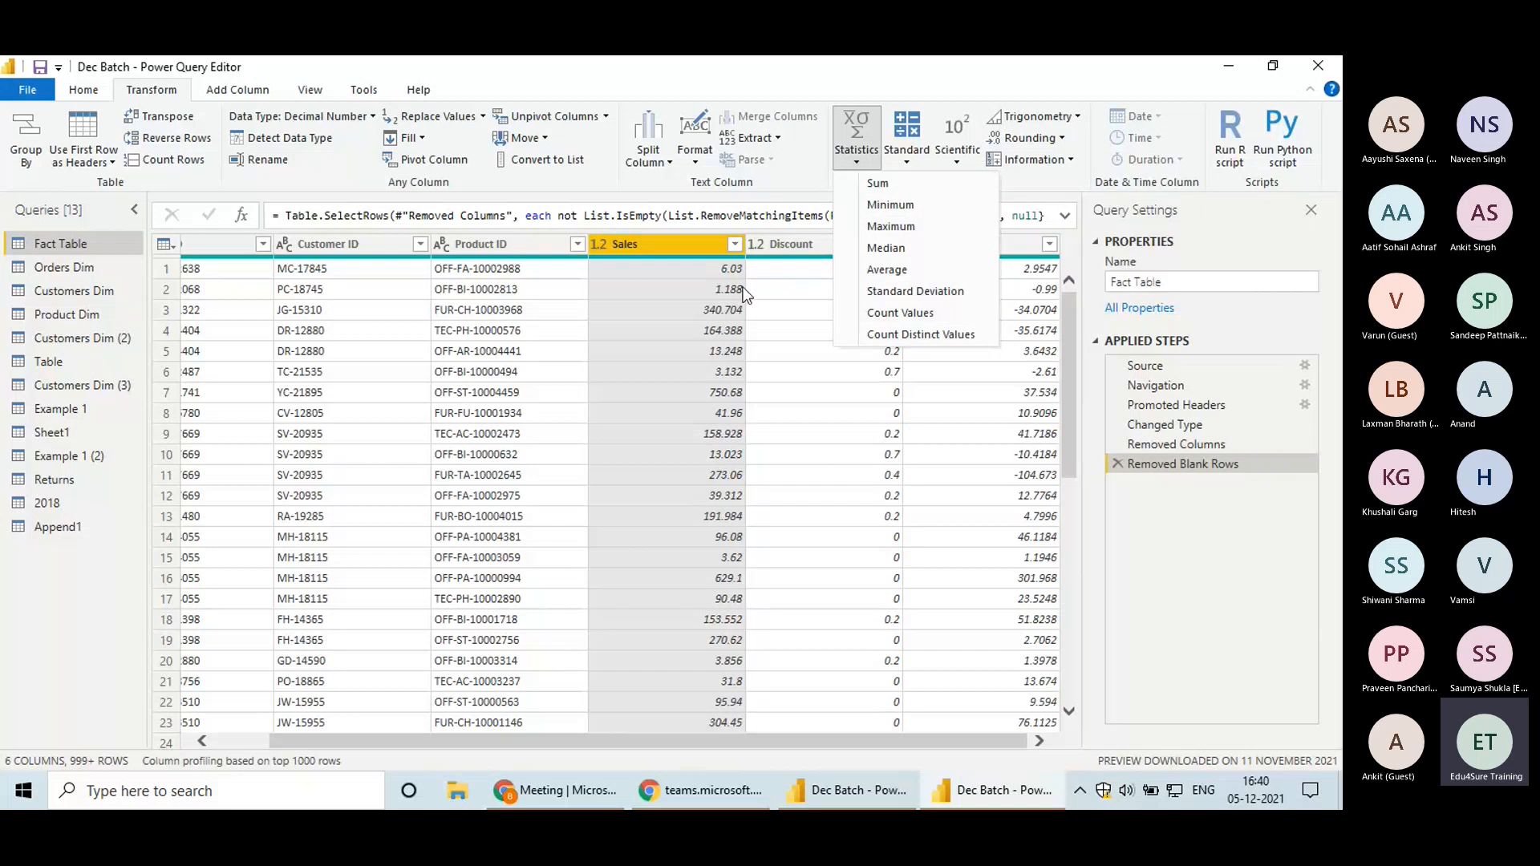
left_click(887, 270)
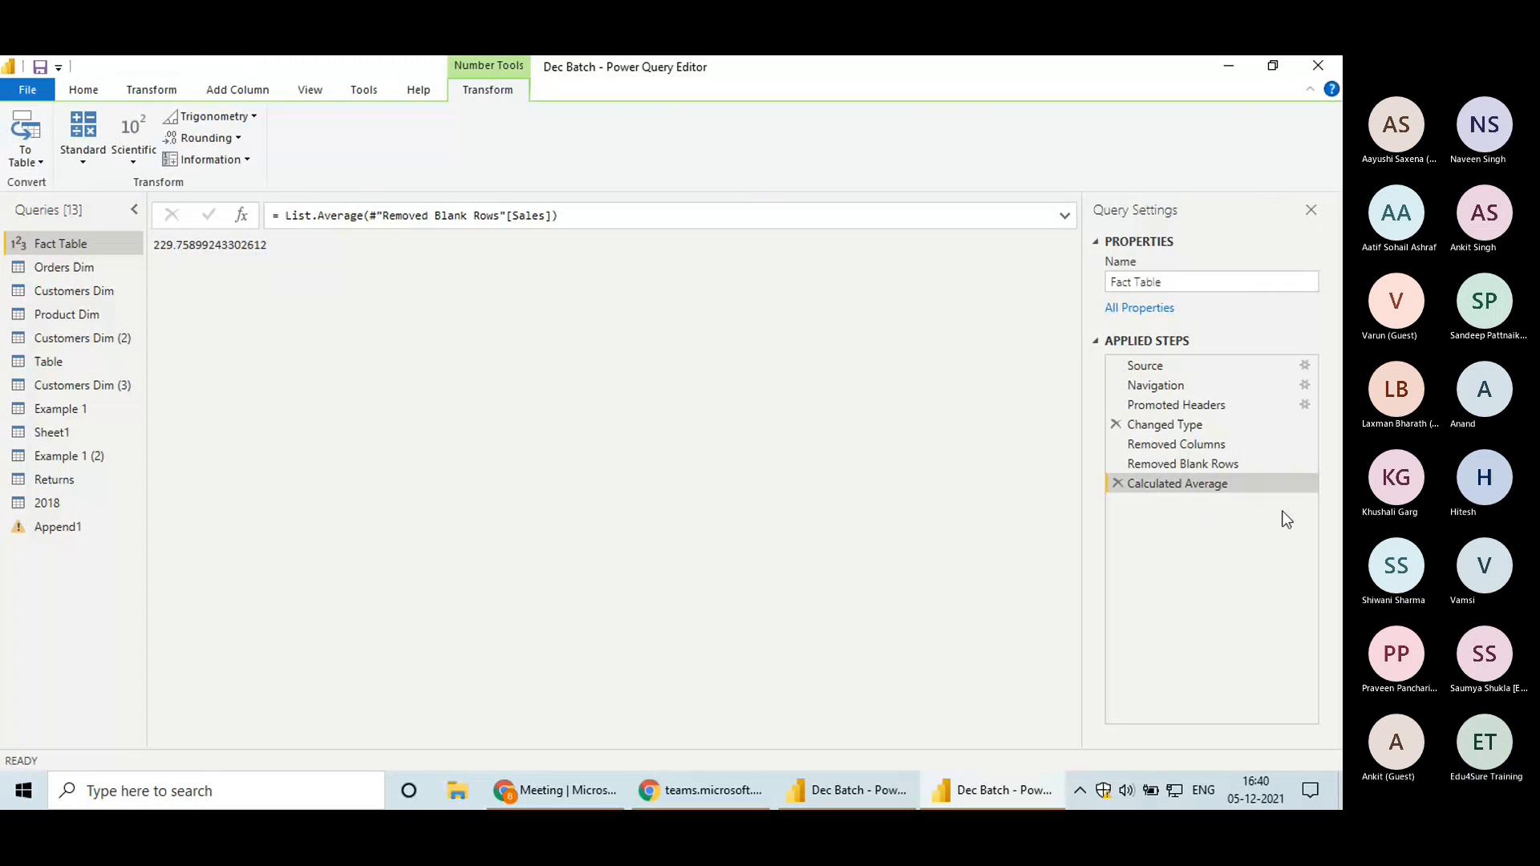
left_click(1117, 483)
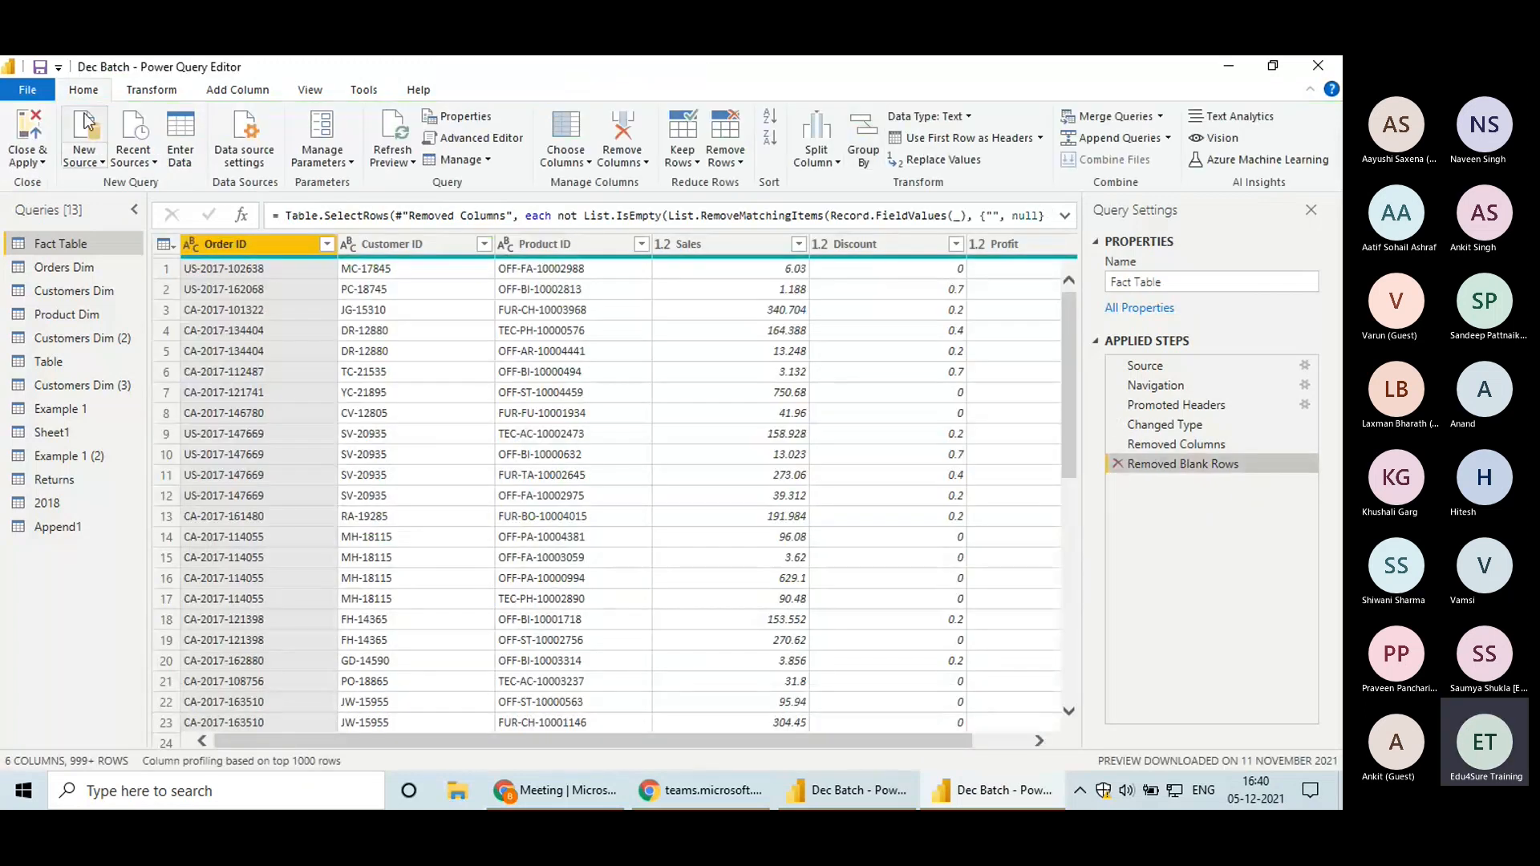
Review the Standard, Scientific, Trigonometry and Rounding options available for the Fact Table's Sales column
left_click(151, 89)
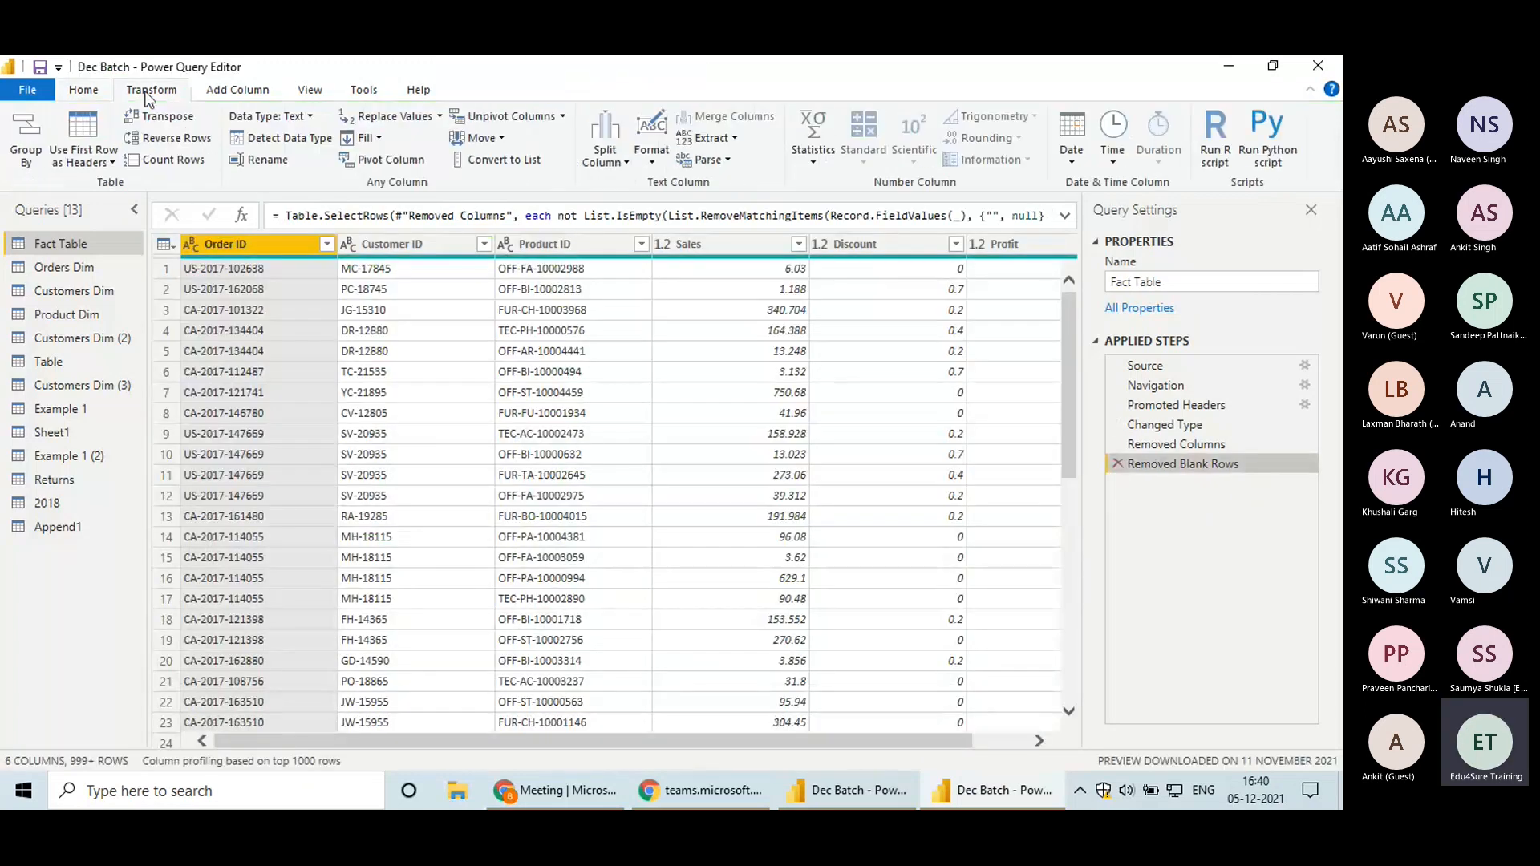
left_click(806, 243)
left_click(905, 160)
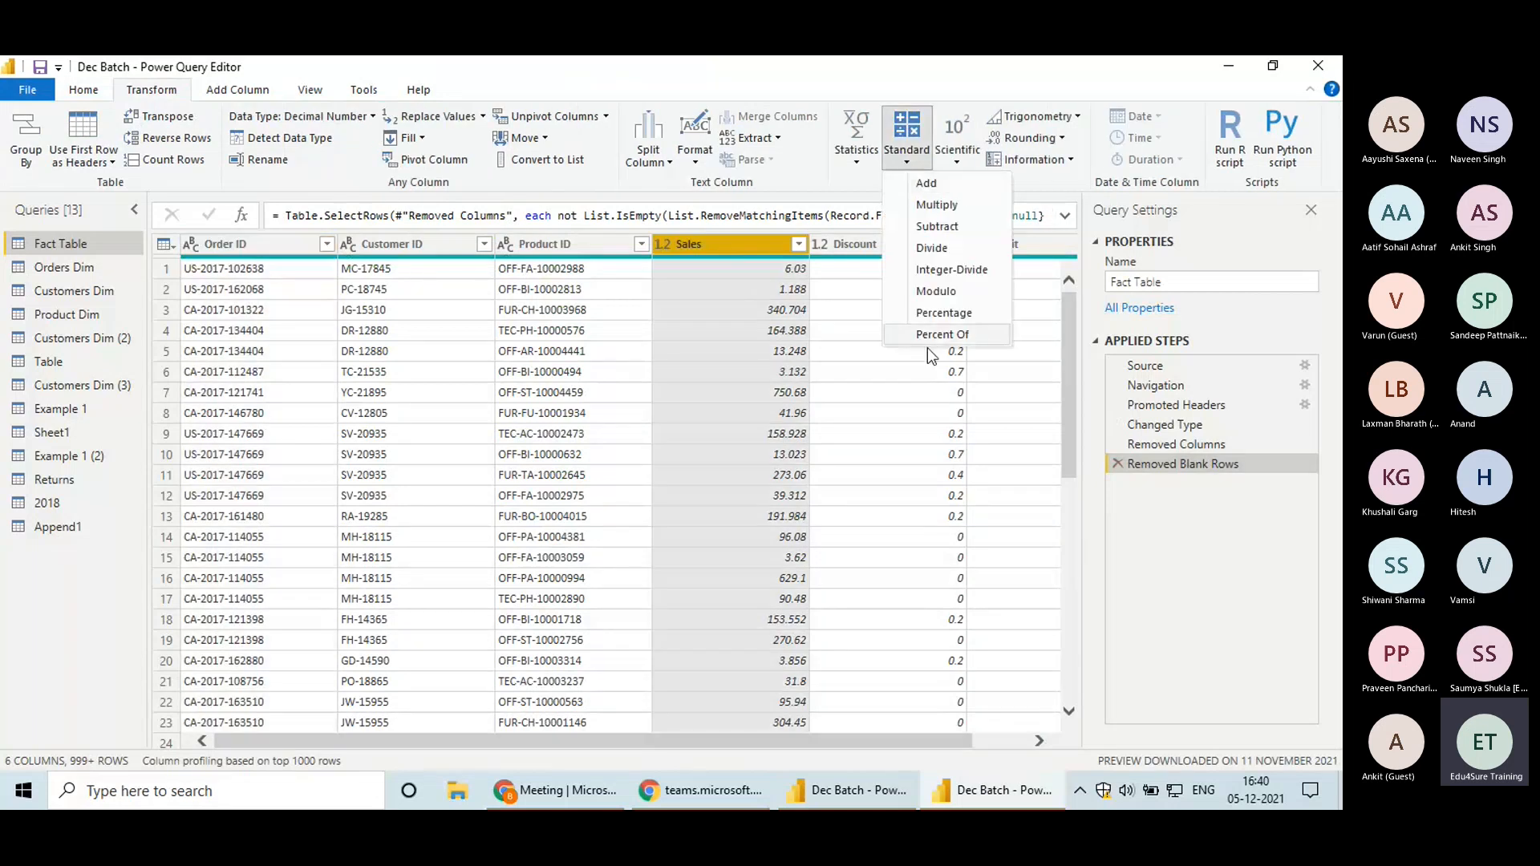
left_click(959, 163)
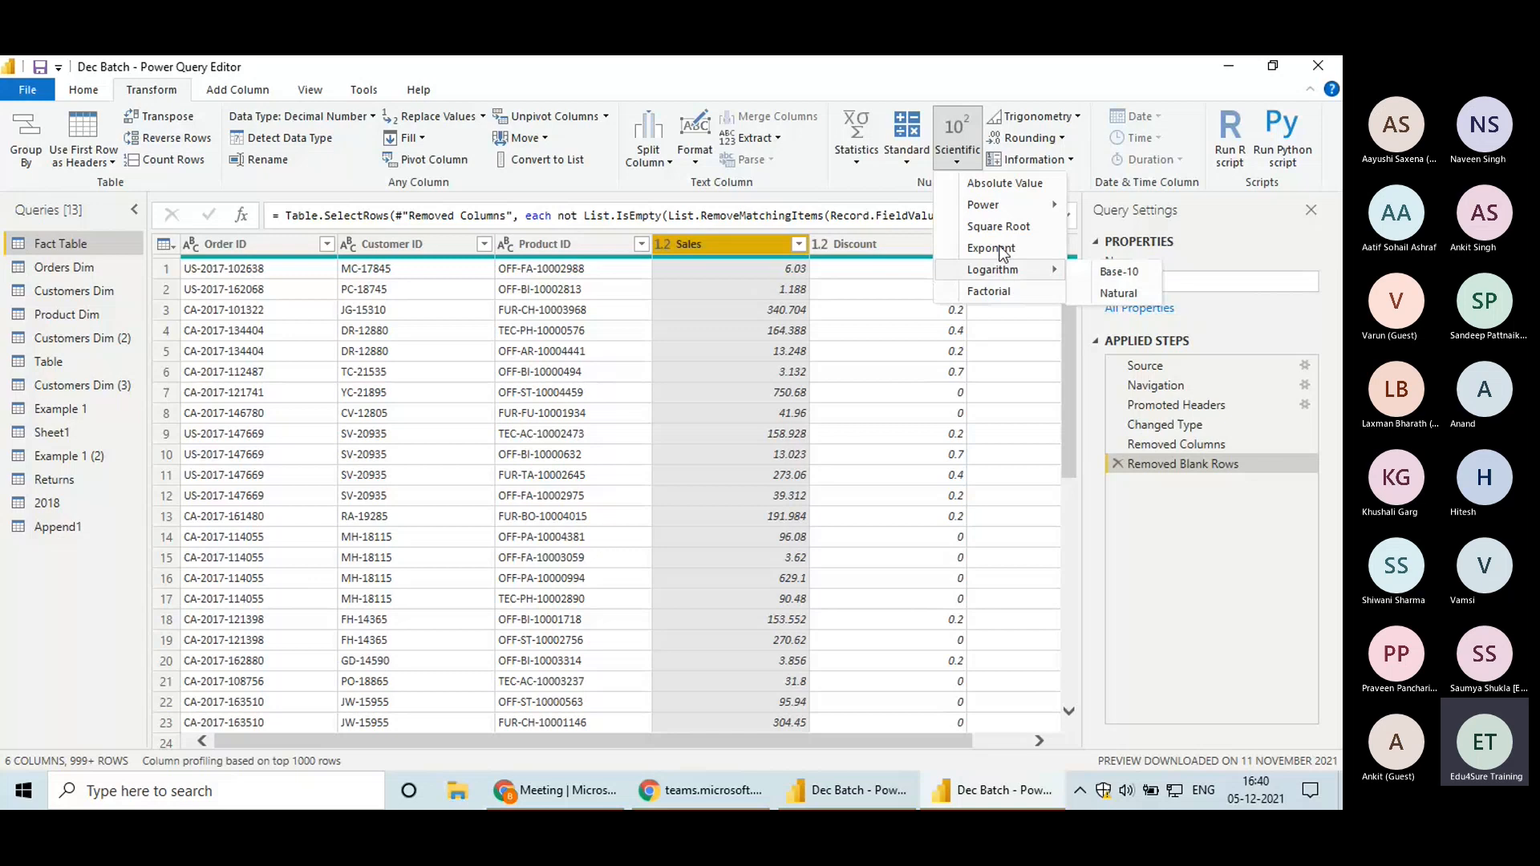
left_click(1076, 116)
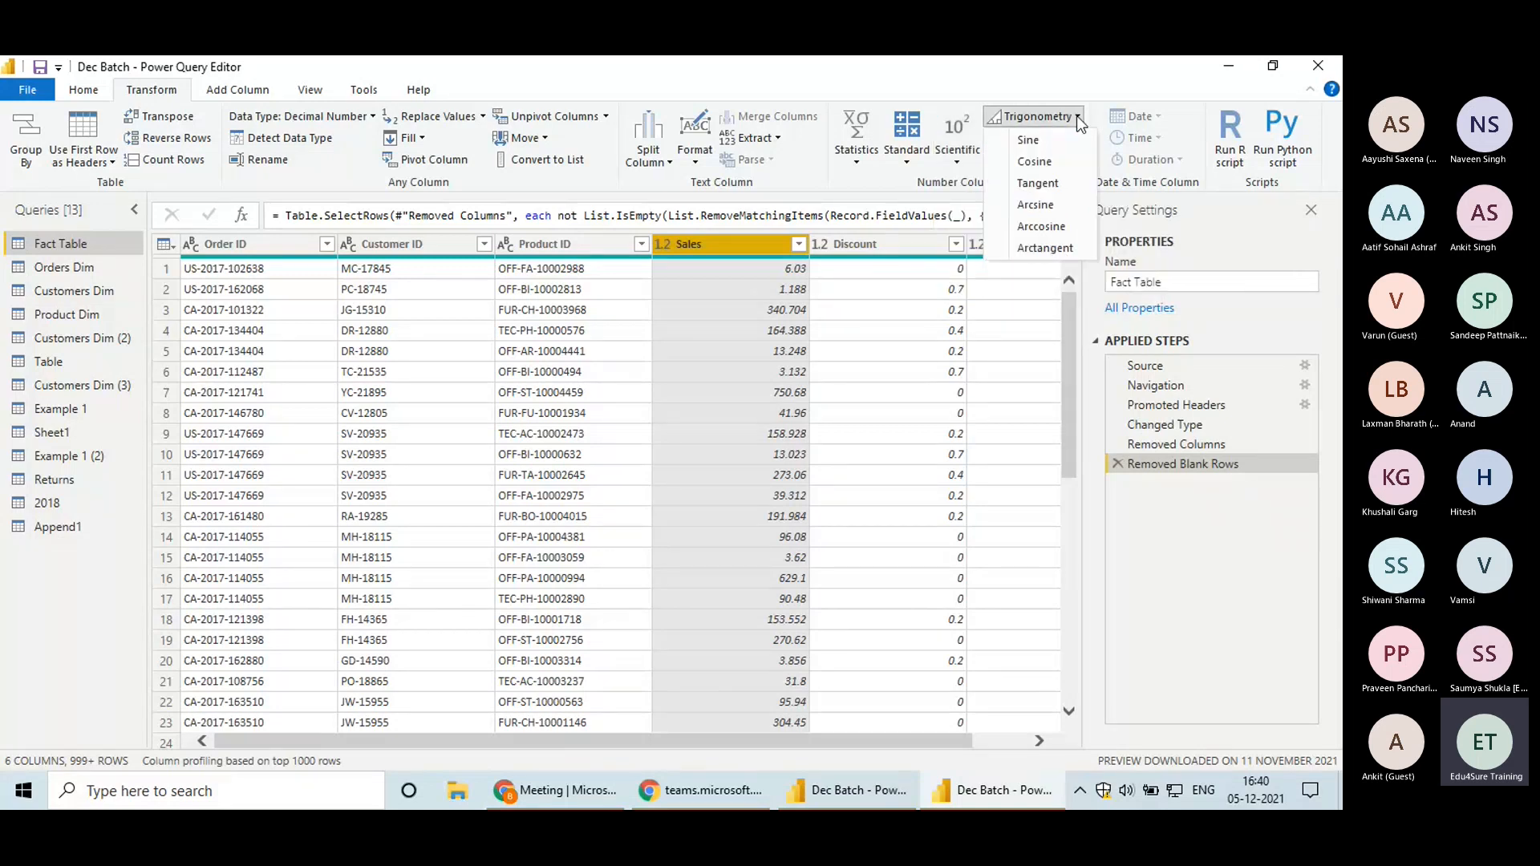
left_click(1218, 325)
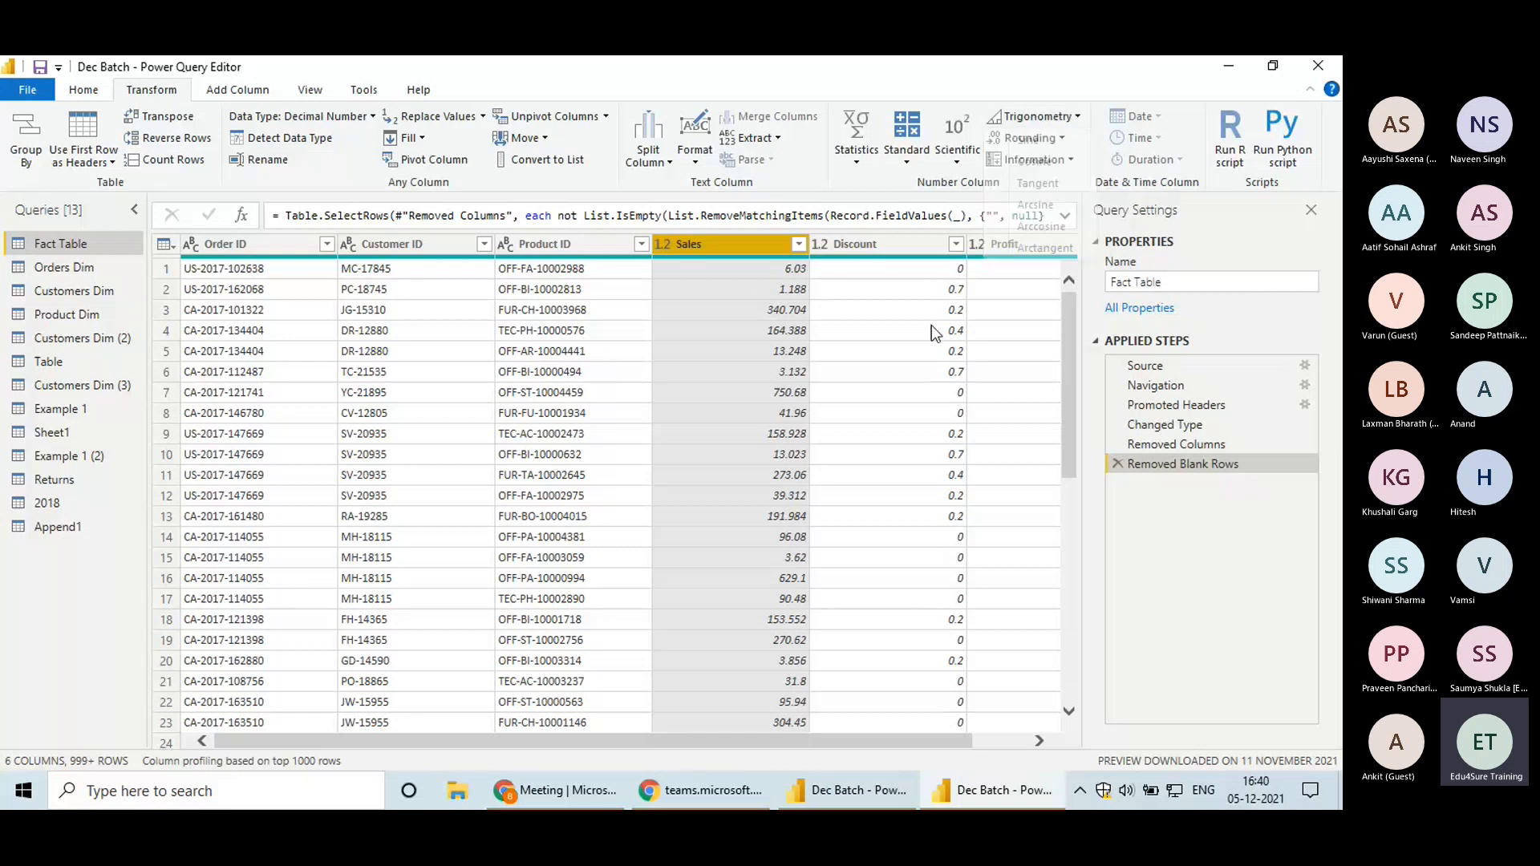
left_click(1057, 137)
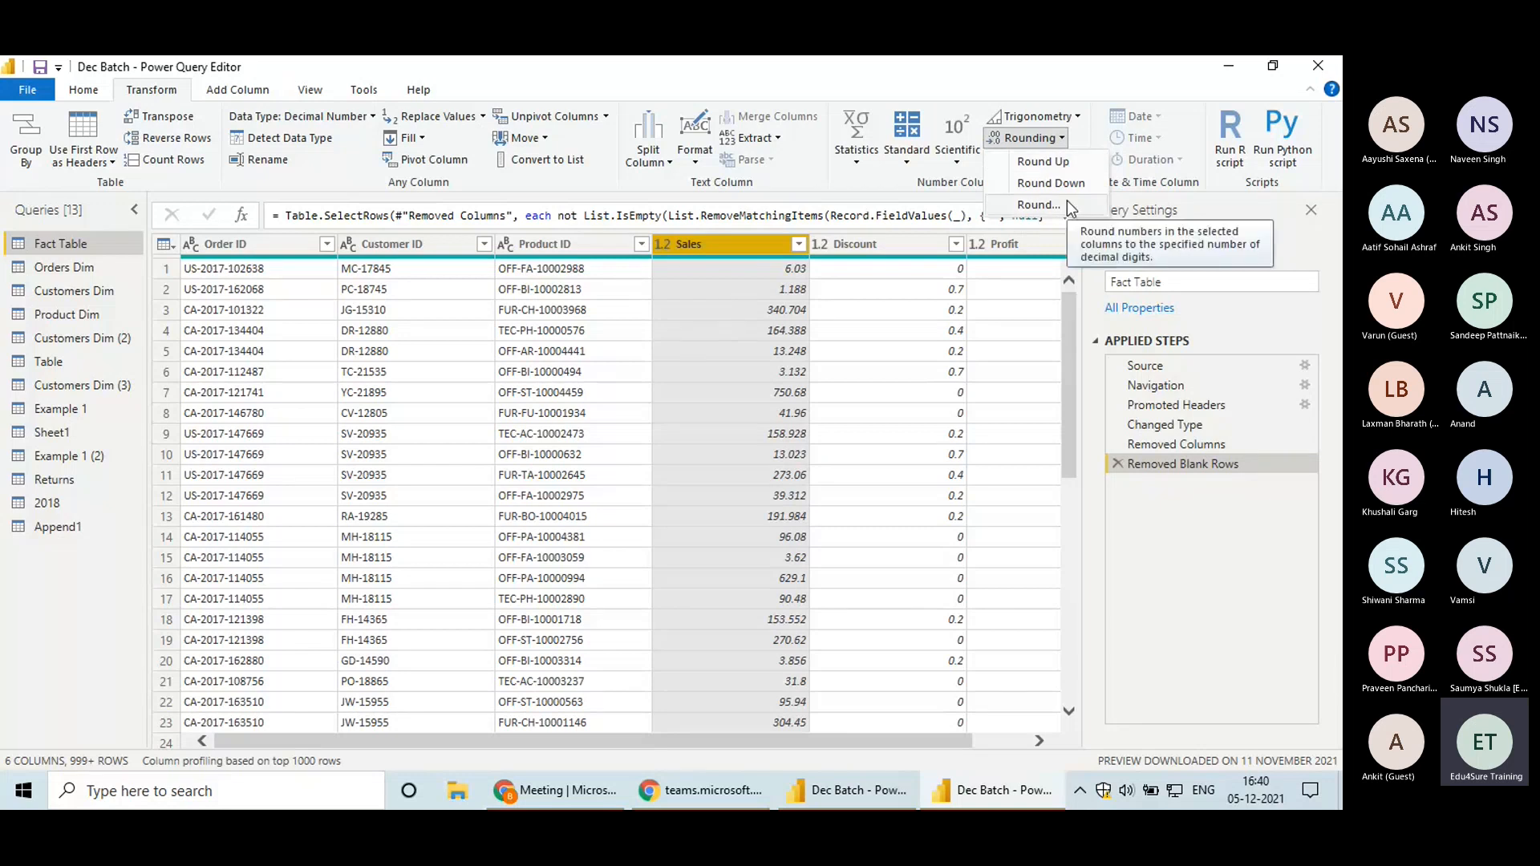
left_click(1039, 204)
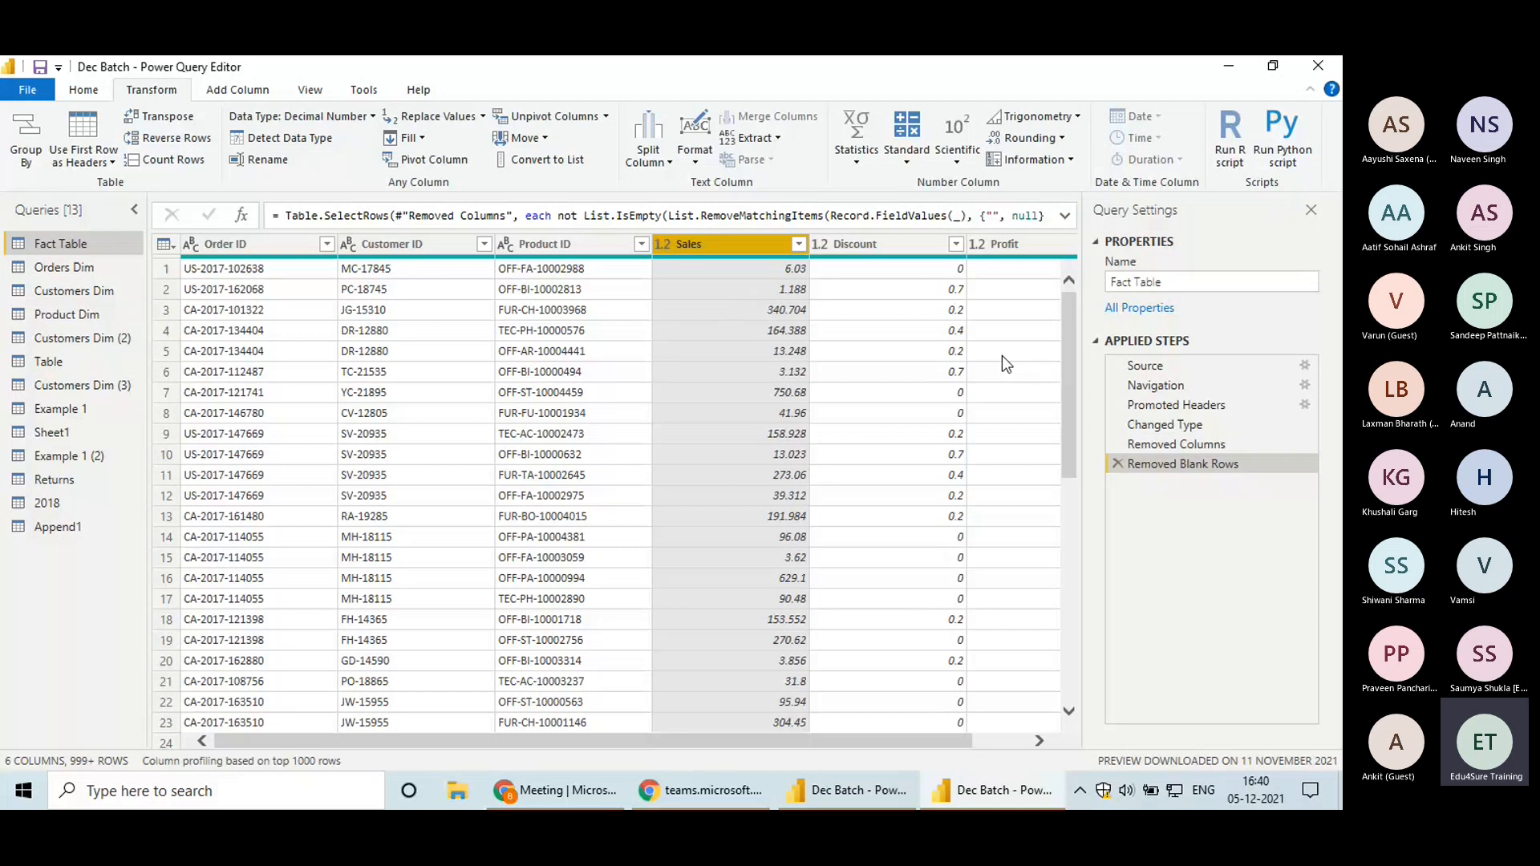
Apply the Is Even check to the Fact Table's Sales column and delete the resulting applied step
left_click(1070, 161)
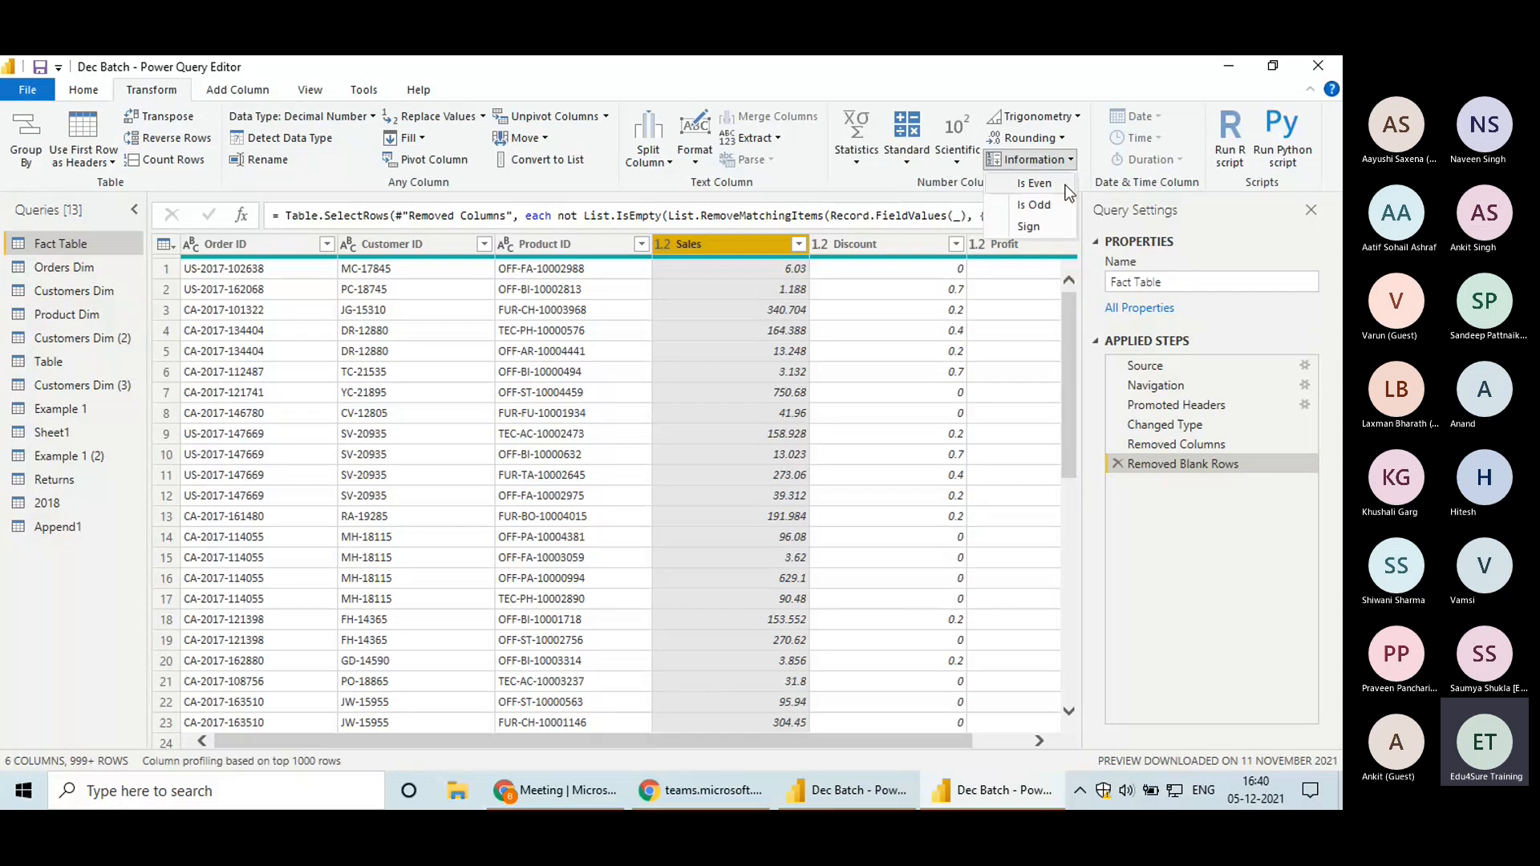
left_click(1062, 186)
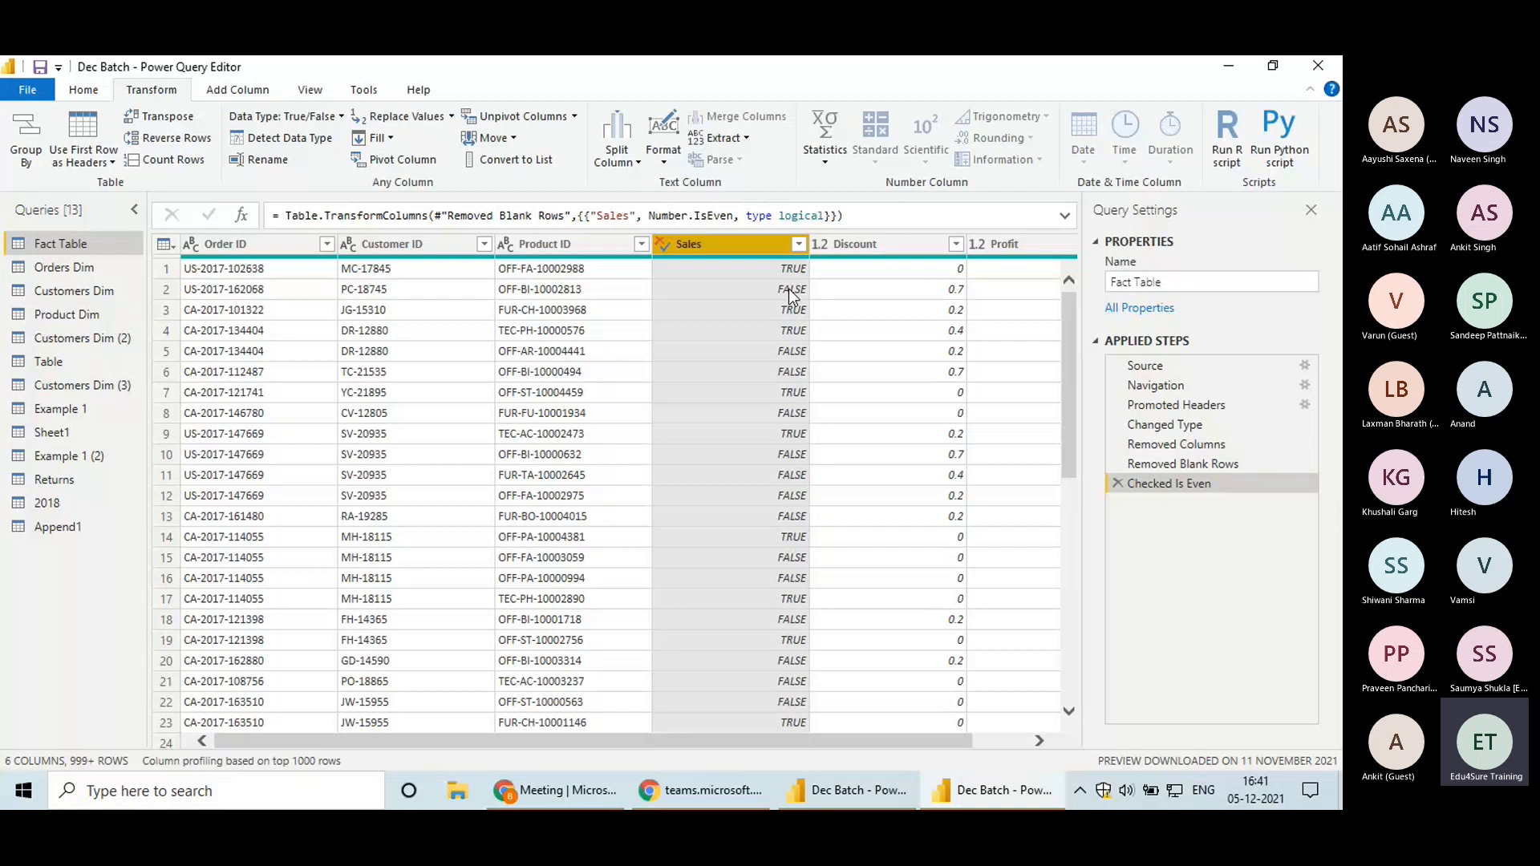
left_click(1117, 483)
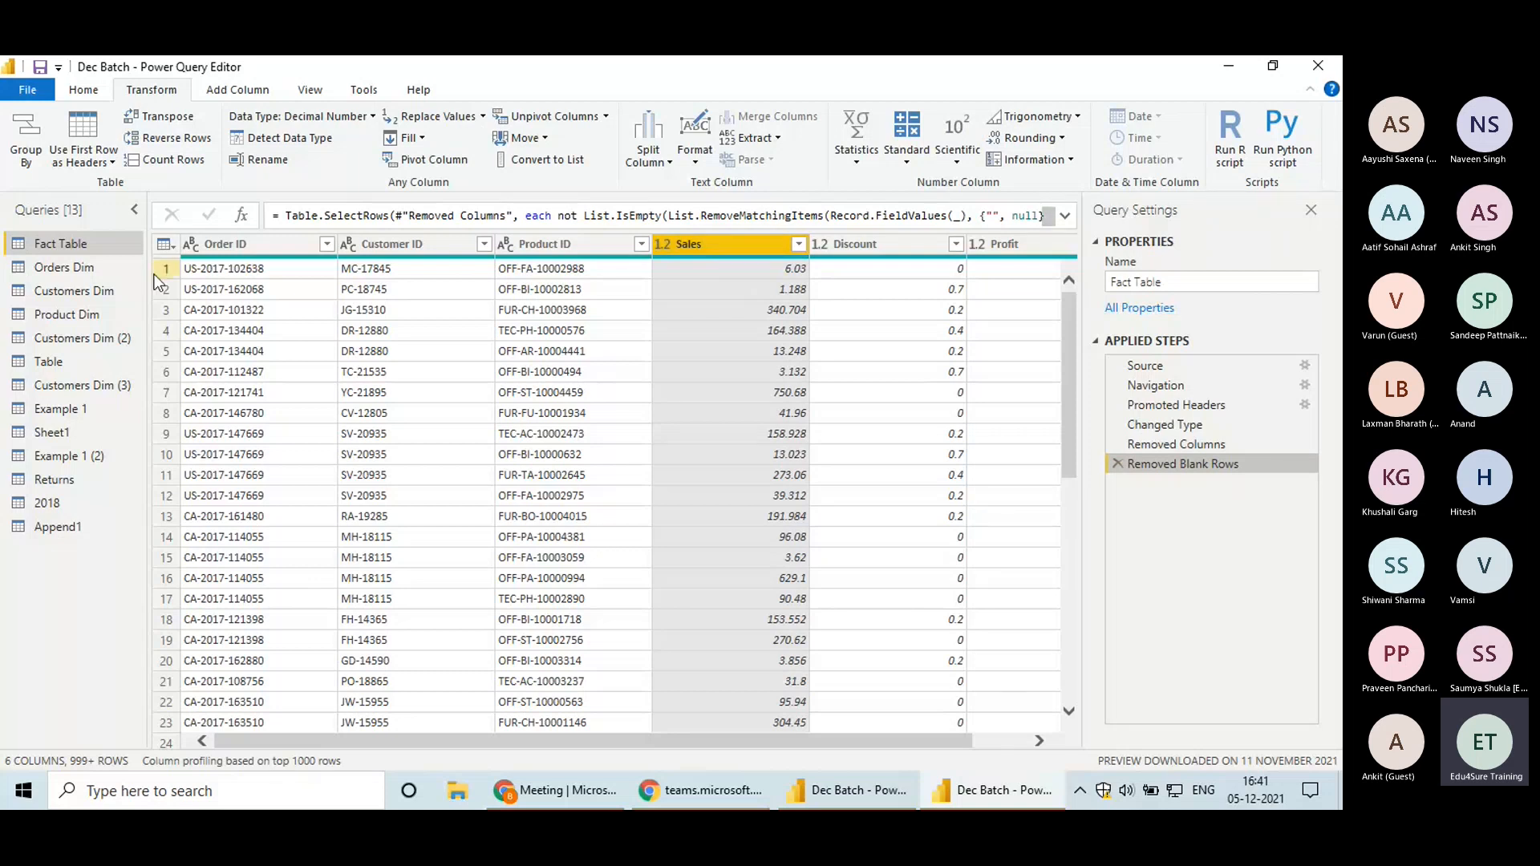
Extract the year from the Ship Date column in the Orders Dim query
left_click(72, 269)
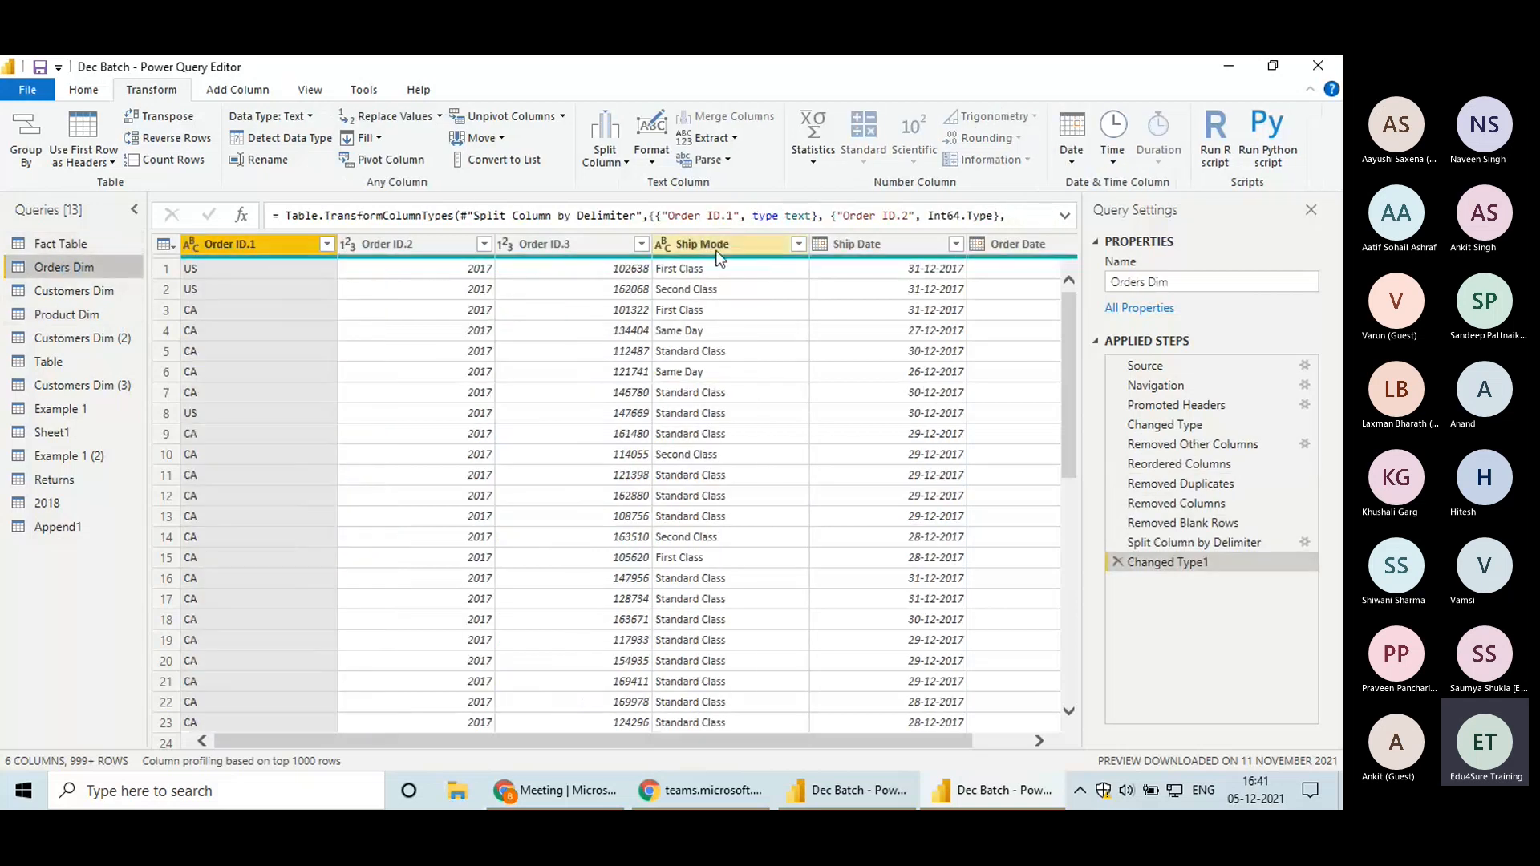
left_click(885, 245)
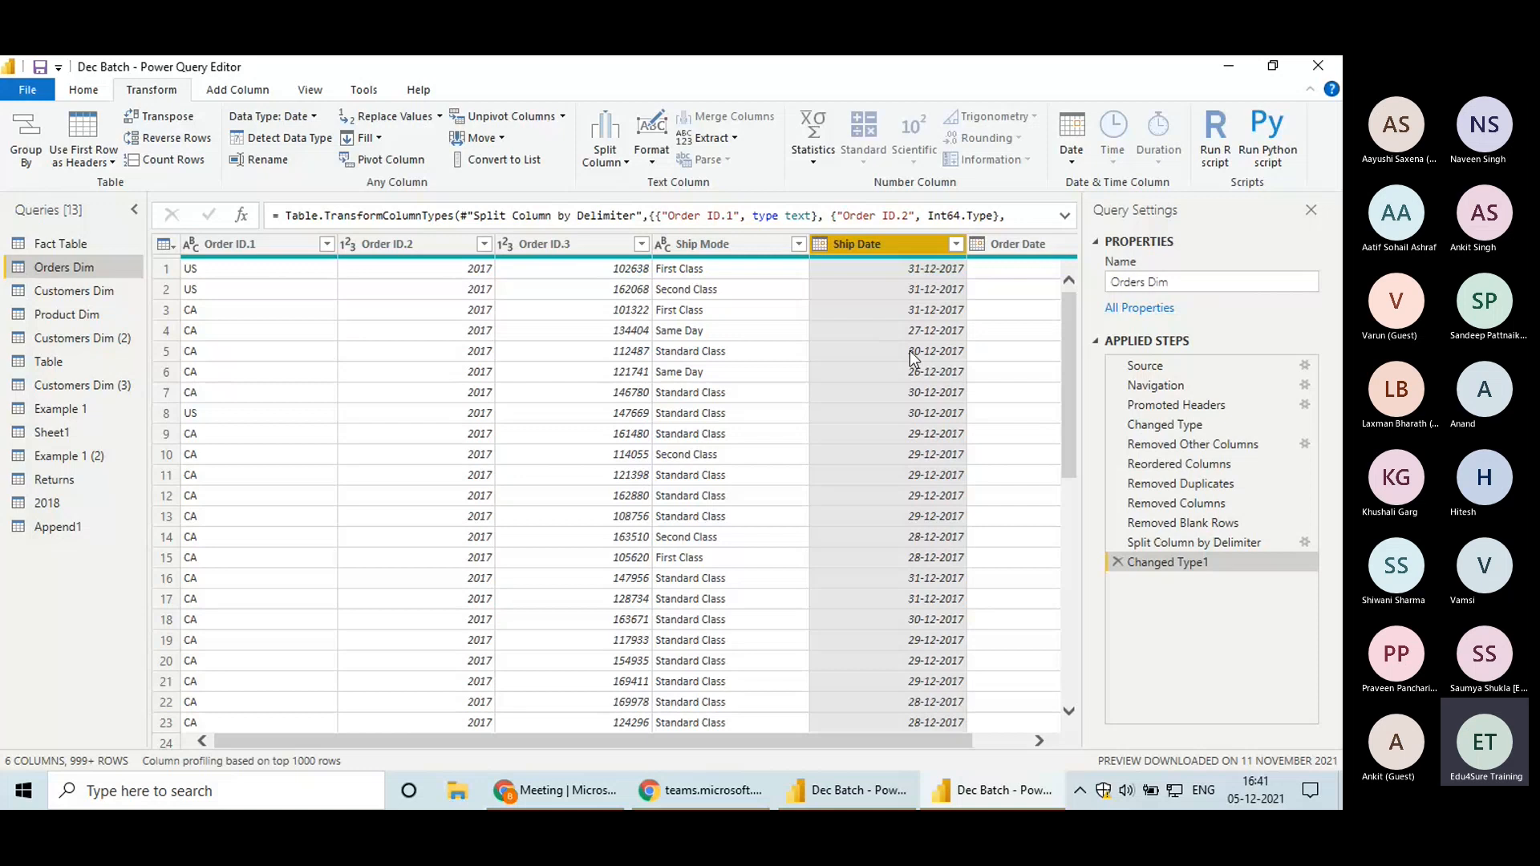
left_click(1076, 160)
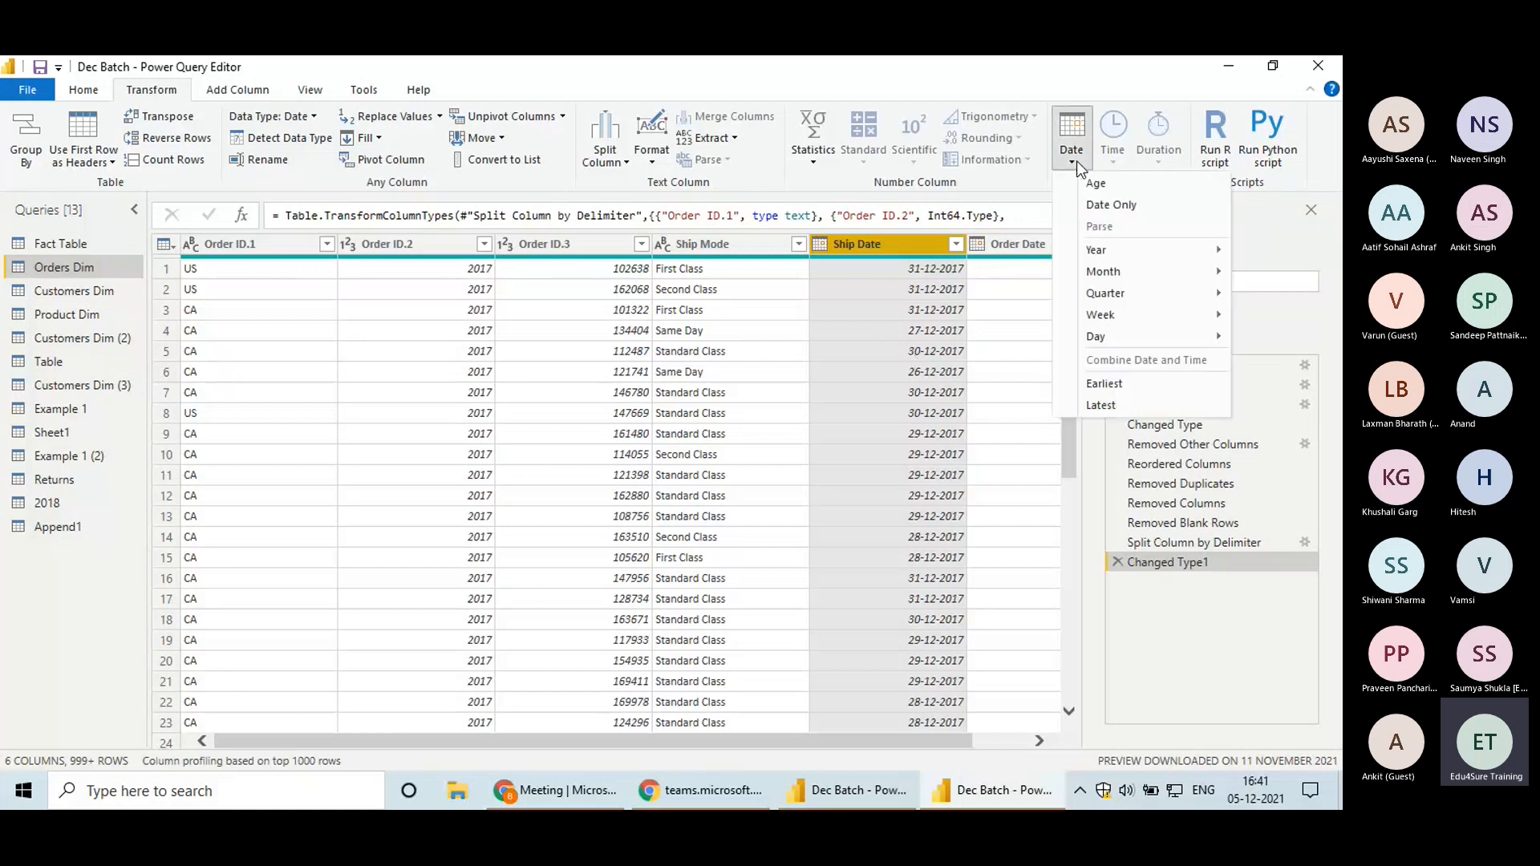
mouse_move(1096, 250)
left_click(999, 254)
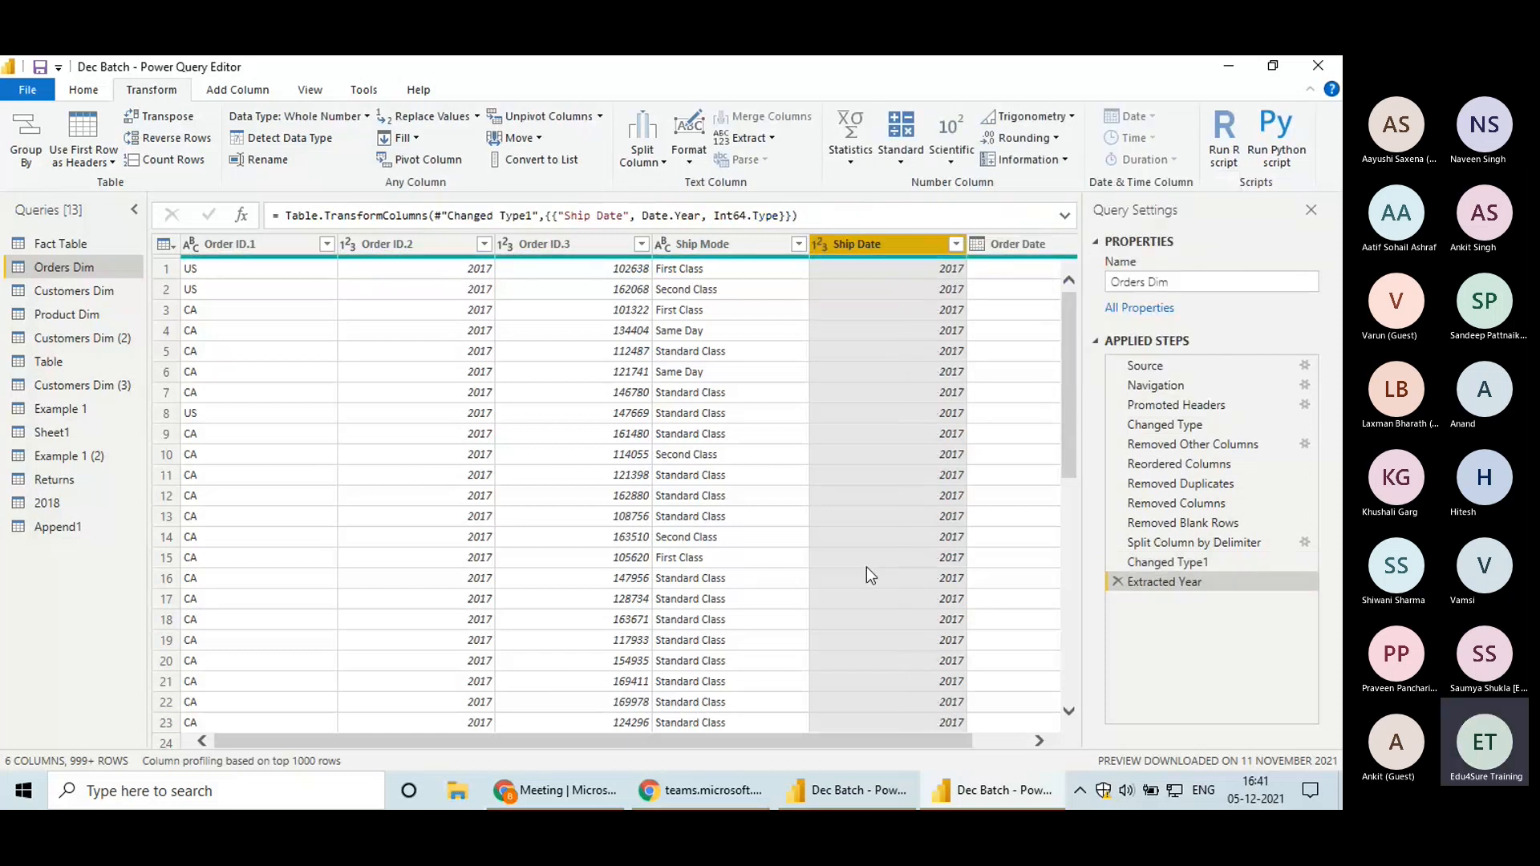
Convert the Order Date column in Orders Dim to Days in Month and delete the resulting applied step
left_click_drag(902, 740, 966, 739)
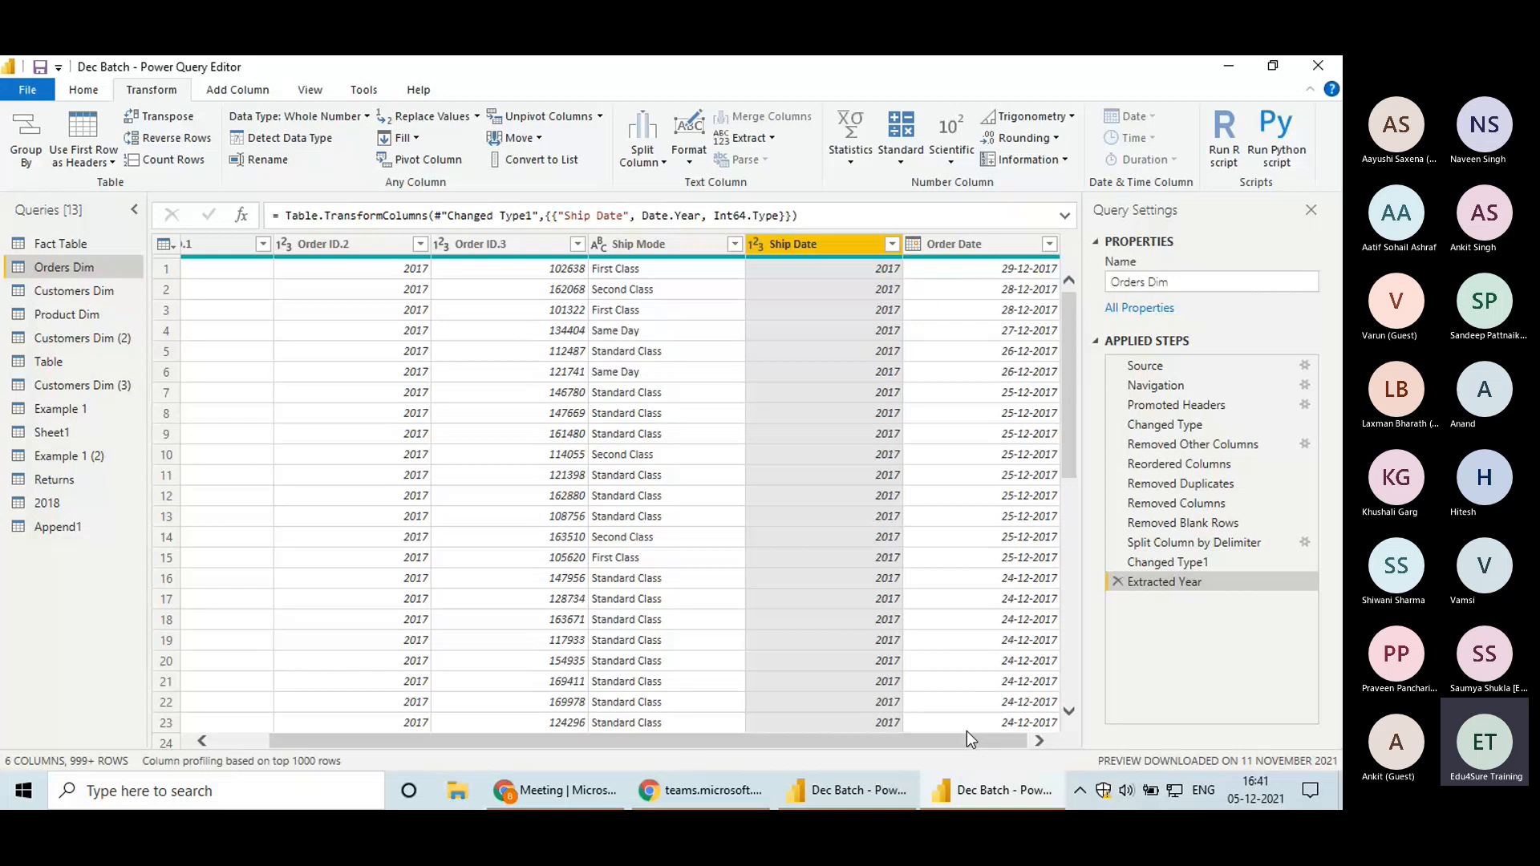
left_click(968, 243)
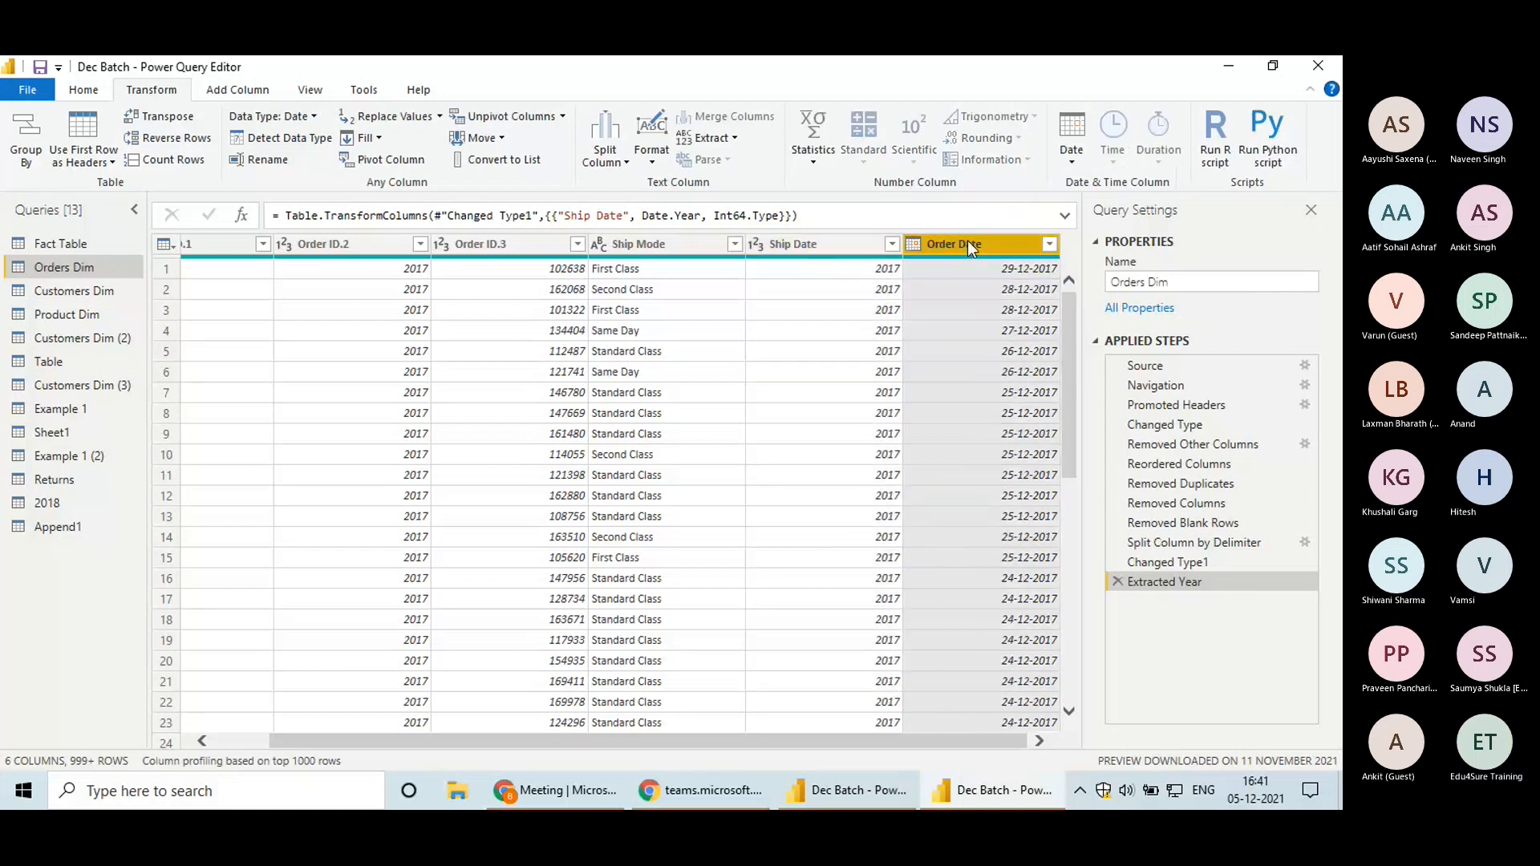
left_click(1071, 137)
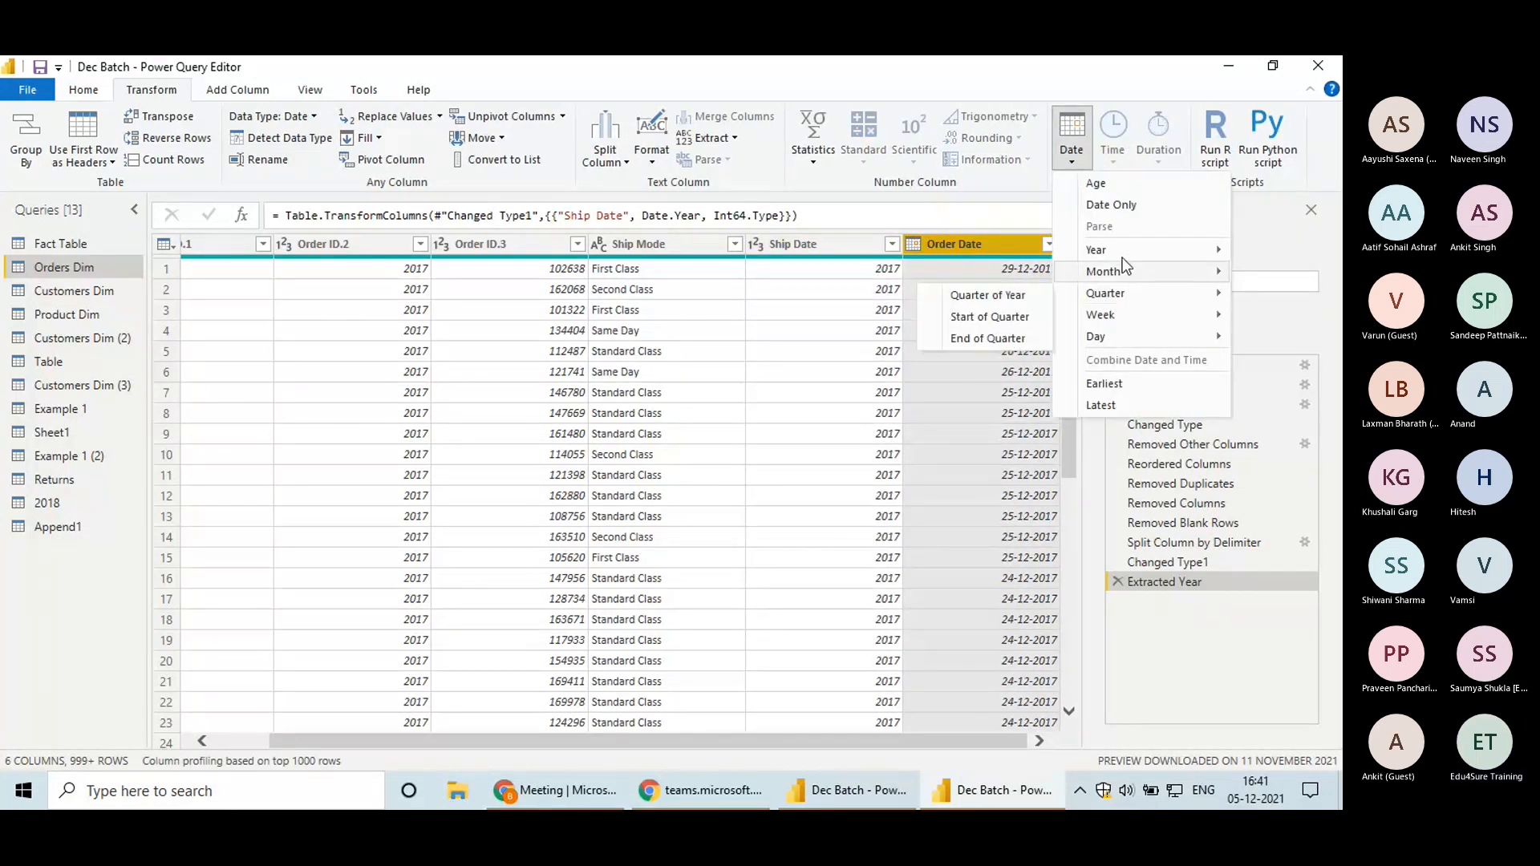
mouse_move(1119, 276)
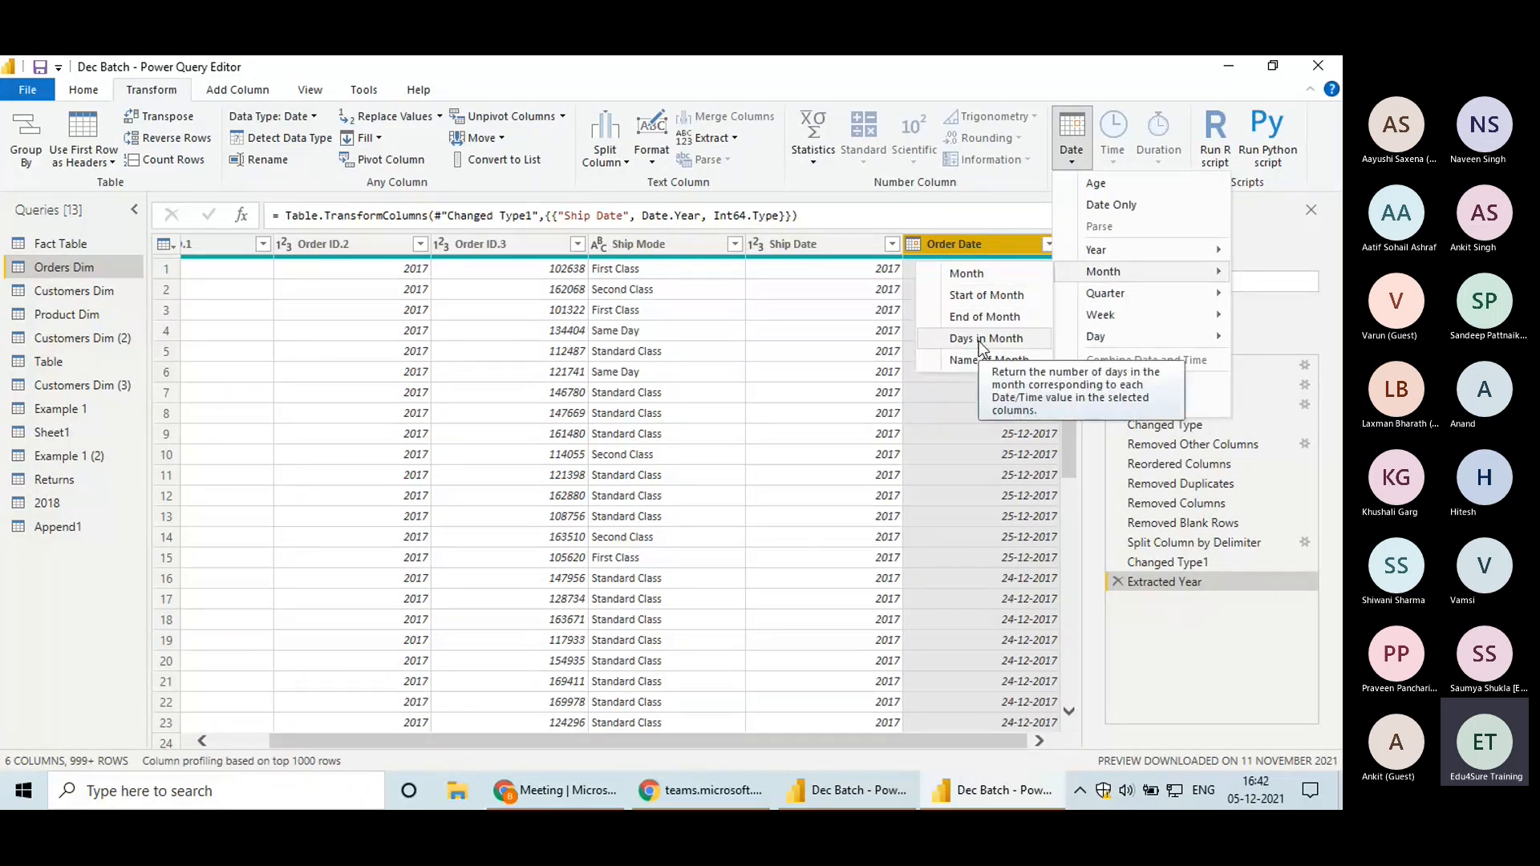
left_click(785, 421)
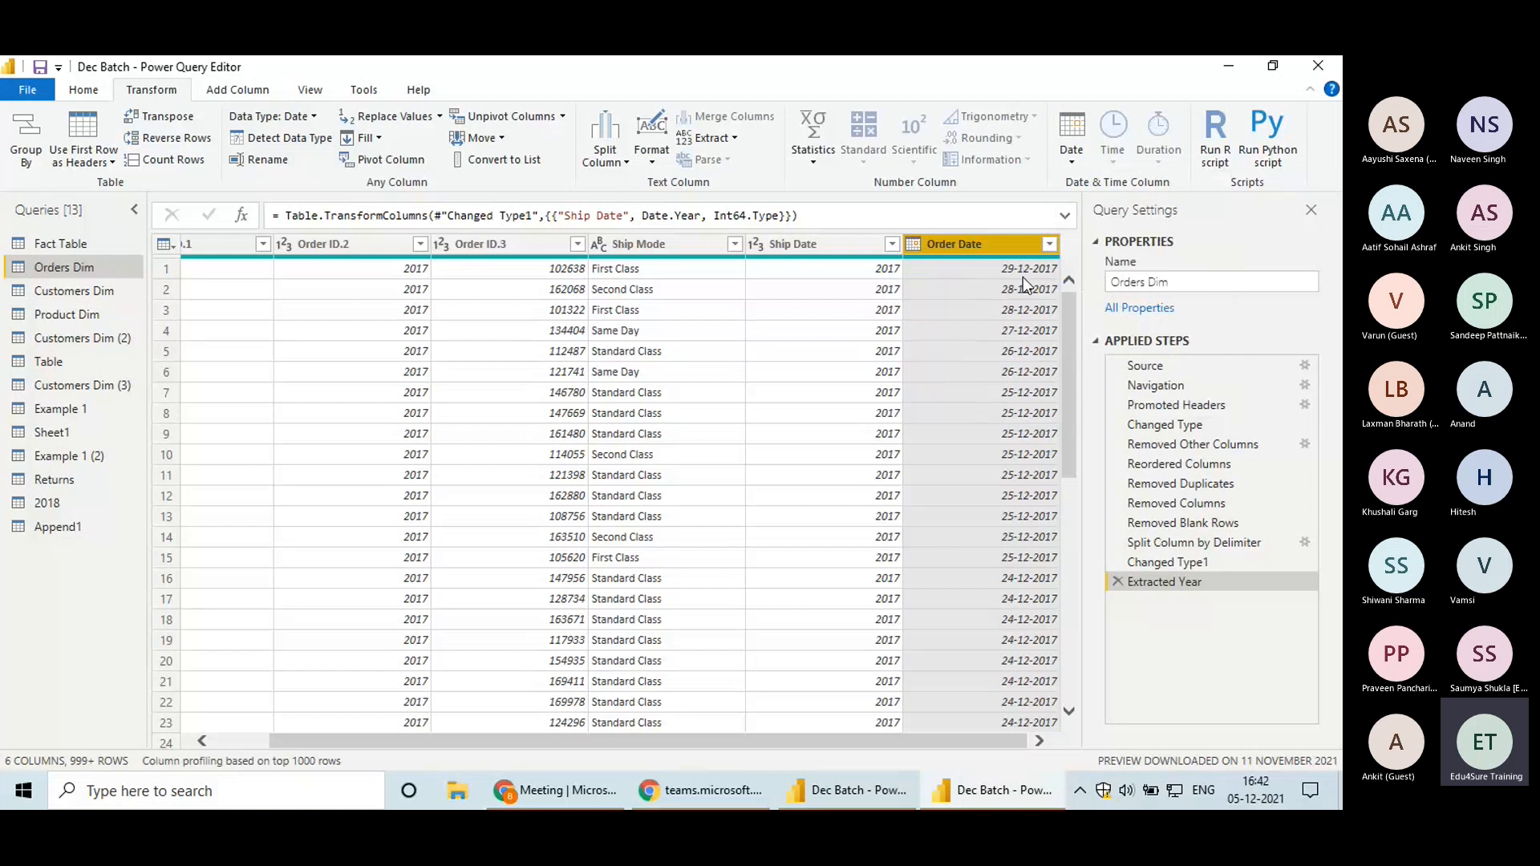
left_click(1072, 138)
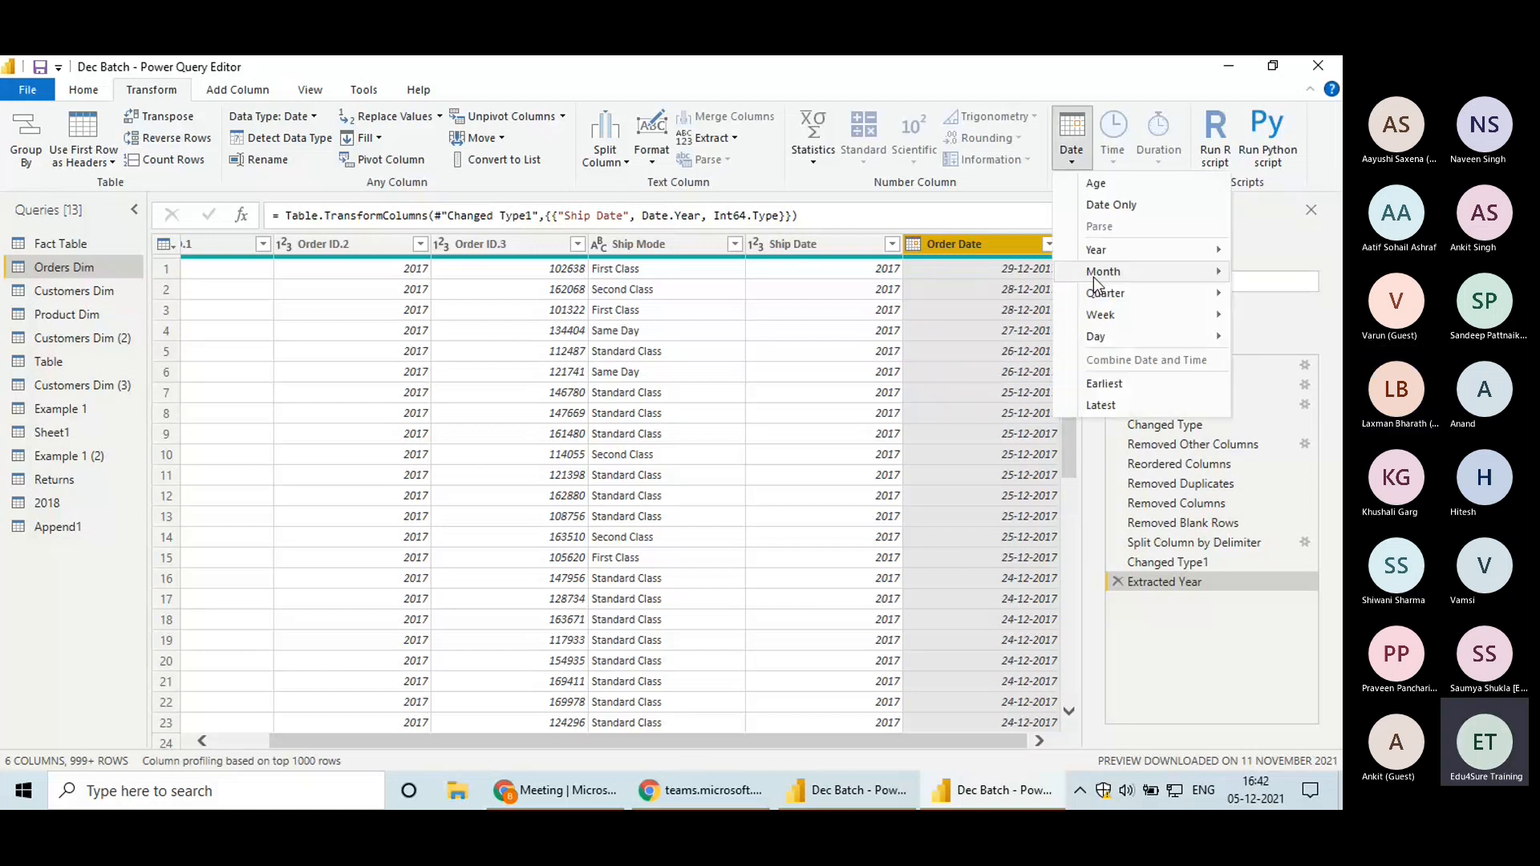
mouse_move(1102, 271)
left_click(989, 340)
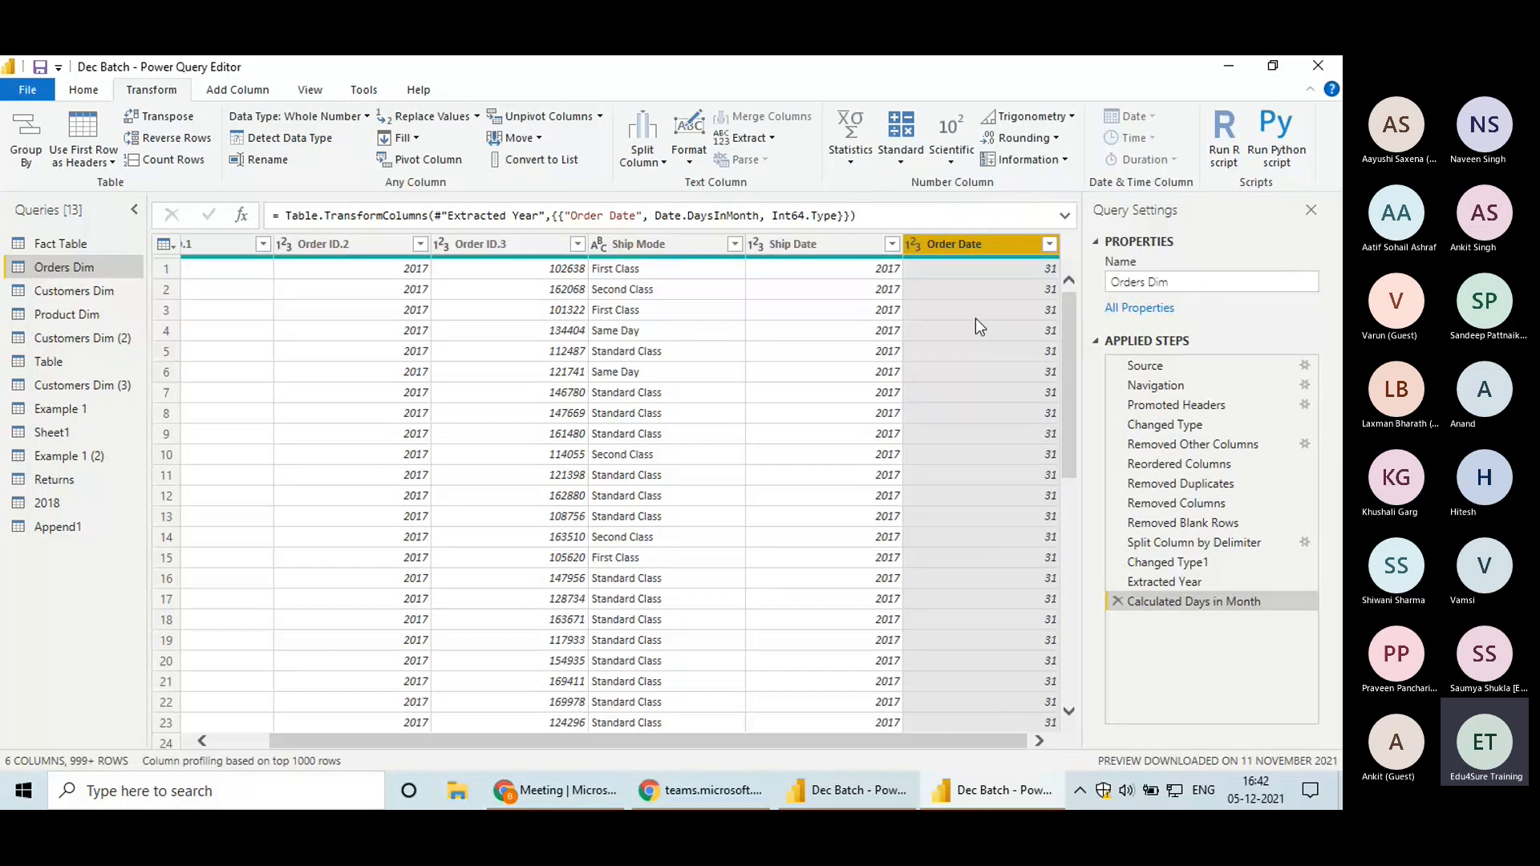
left_click(1116, 601)
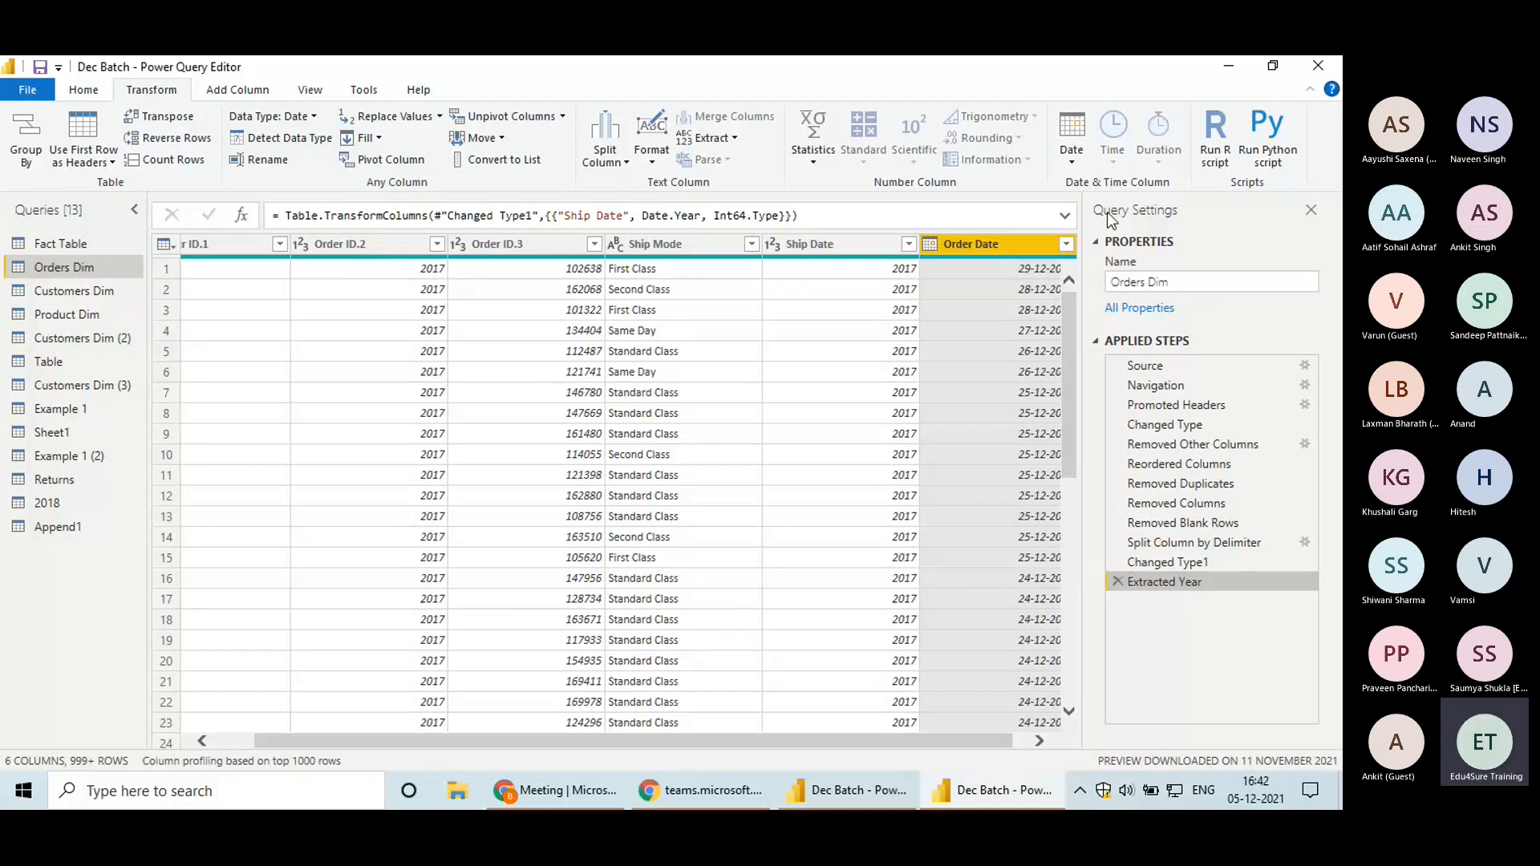
Review the Month, Quarter, Week and Day date options available for the Order Date column
left_click(1084, 161)
mouse_move(1090, 324)
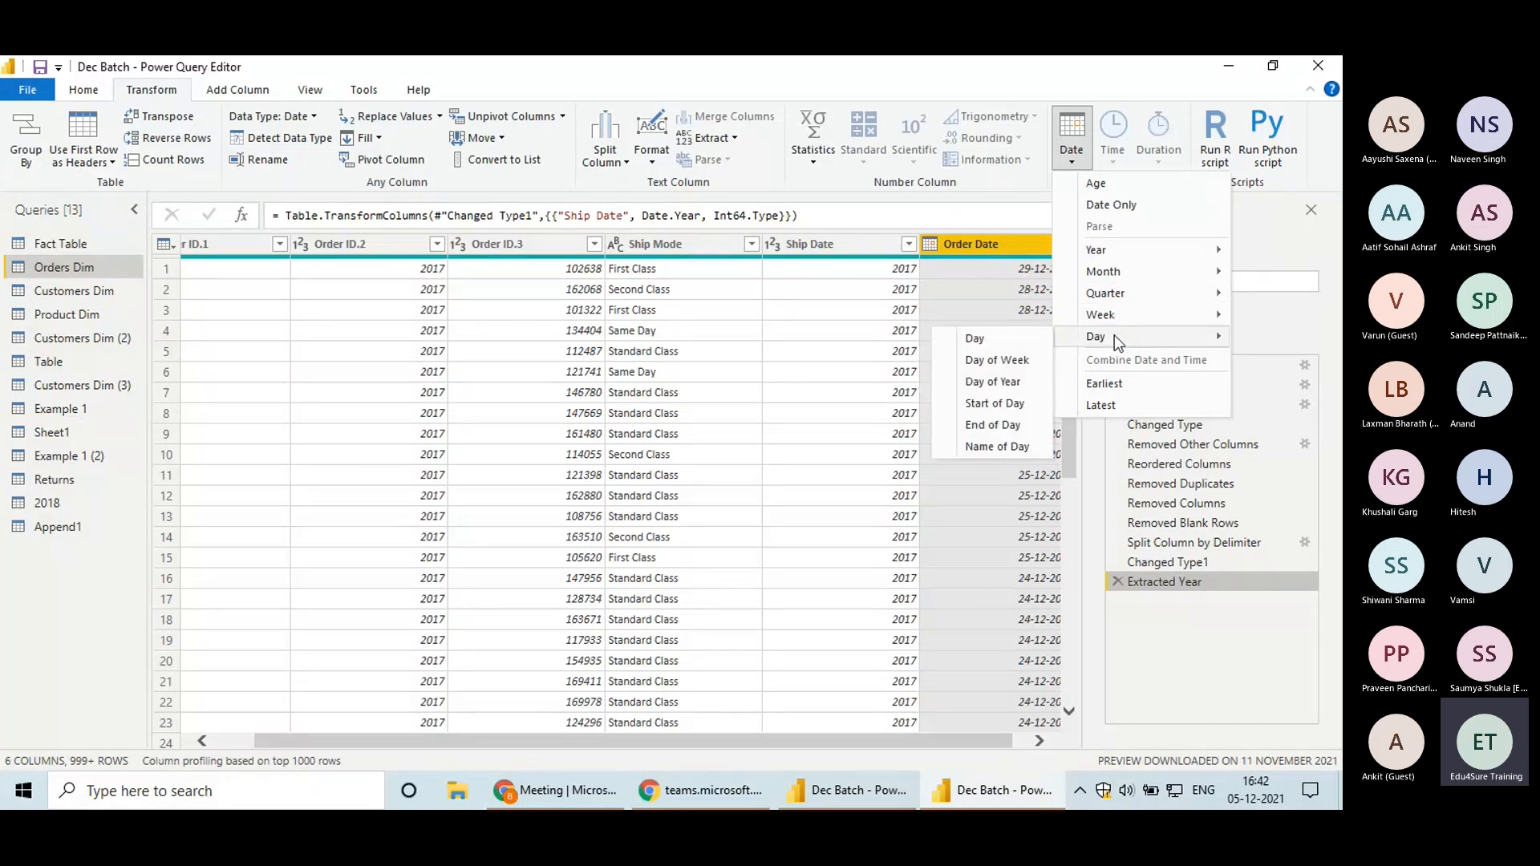
mouse_move(1135, 250)
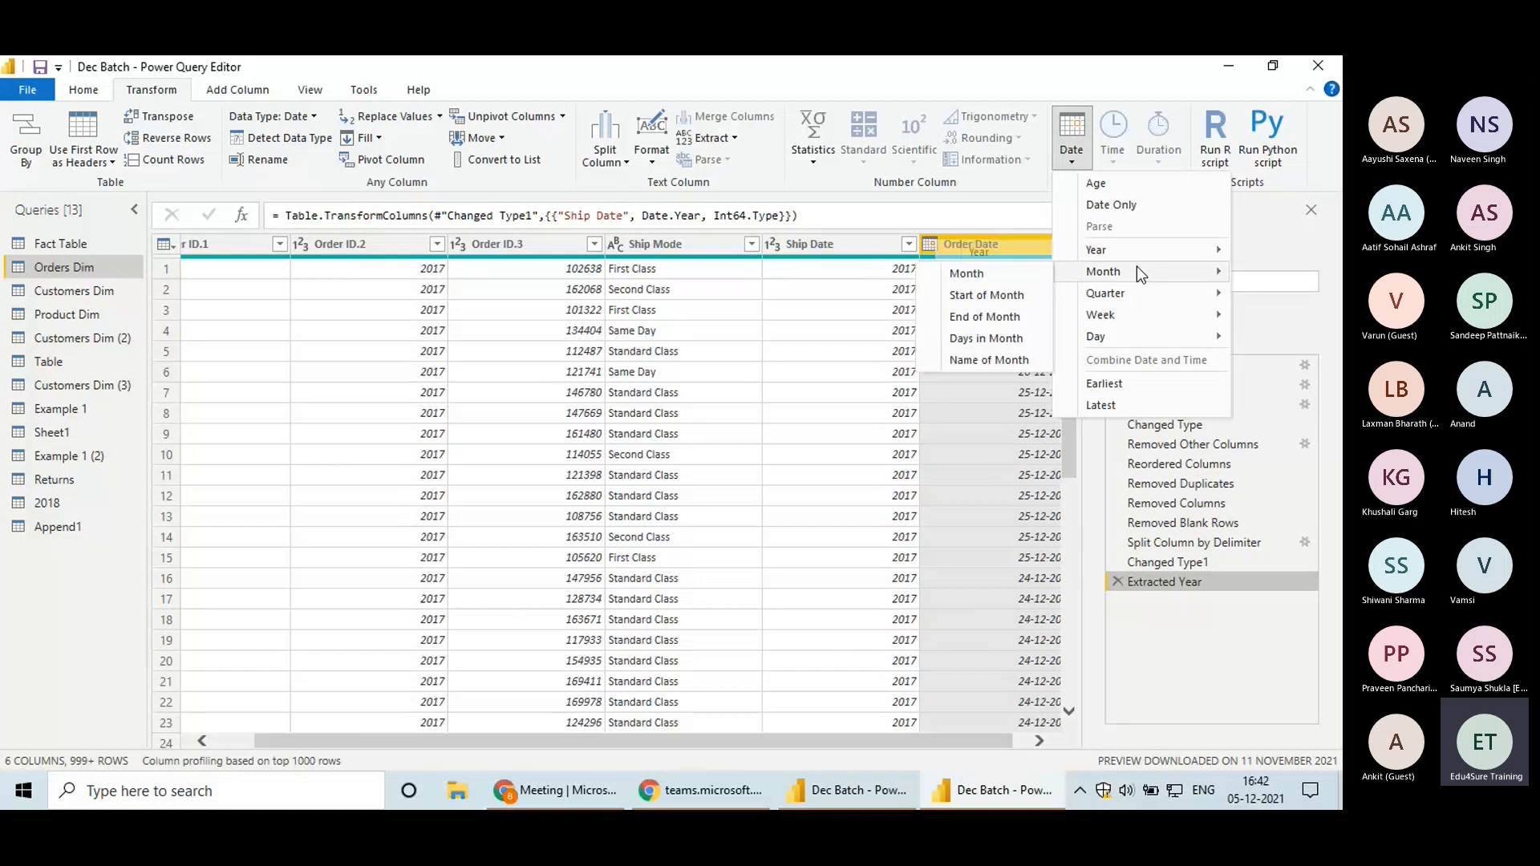
mouse_move(1143, 297)
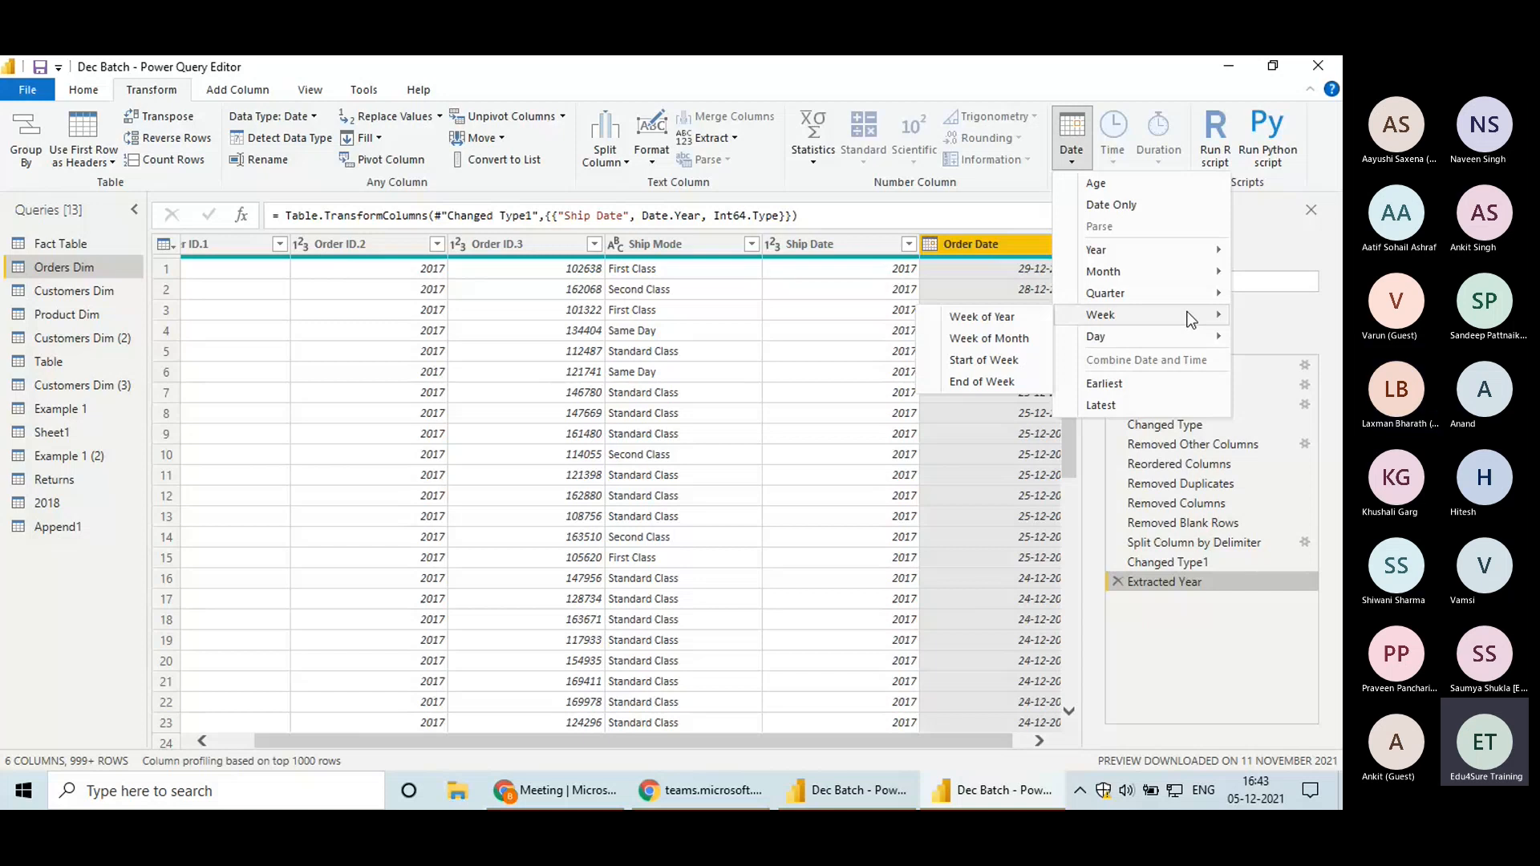
left_click(701, 527)
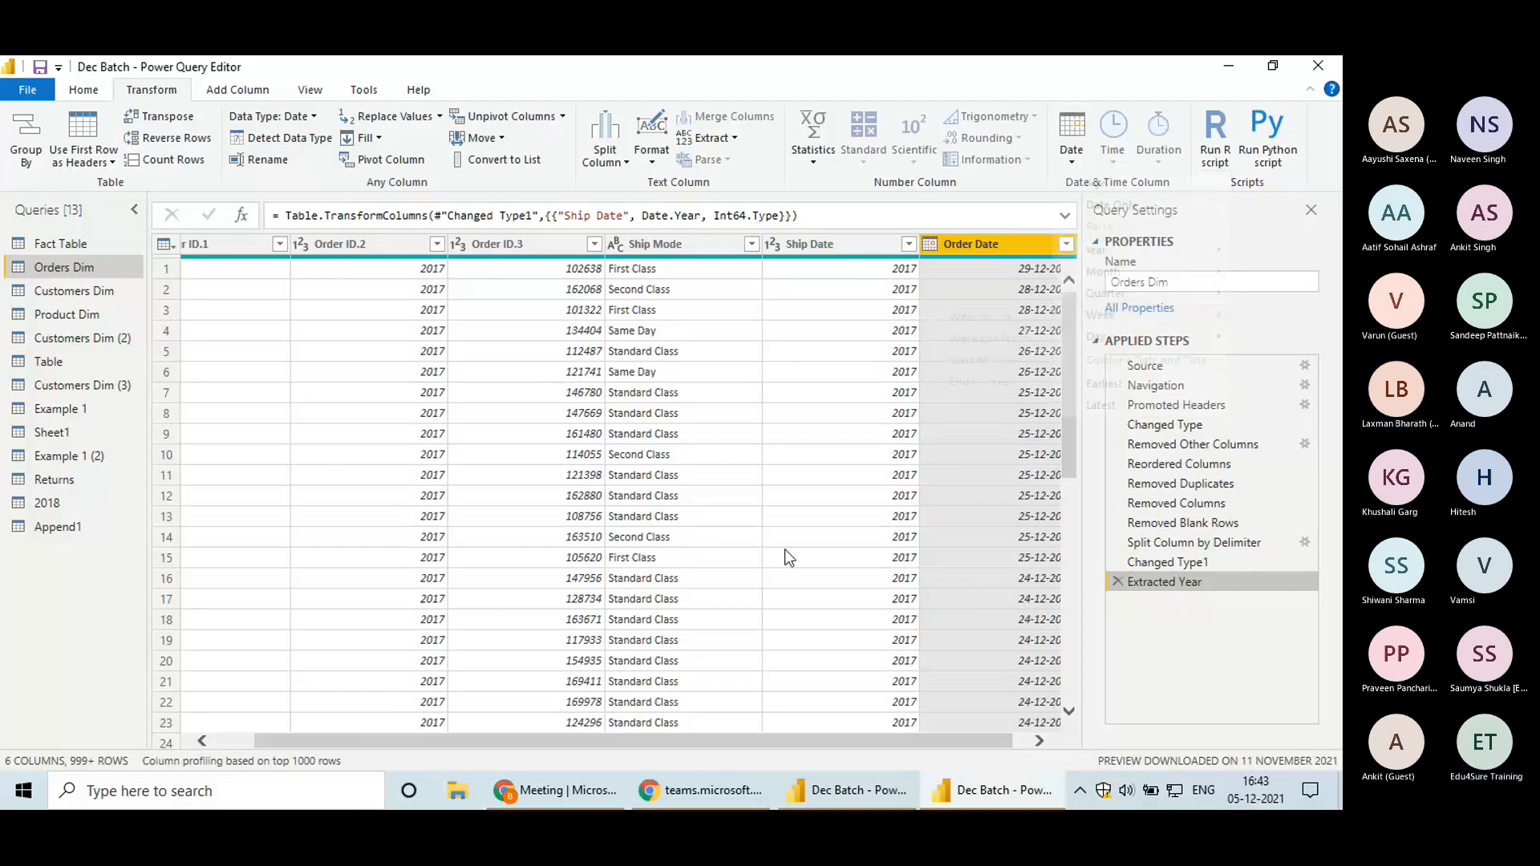
Start a conditional column in the Fact Table query with the condition that Sales is greater than 10
left_click(239, 90)
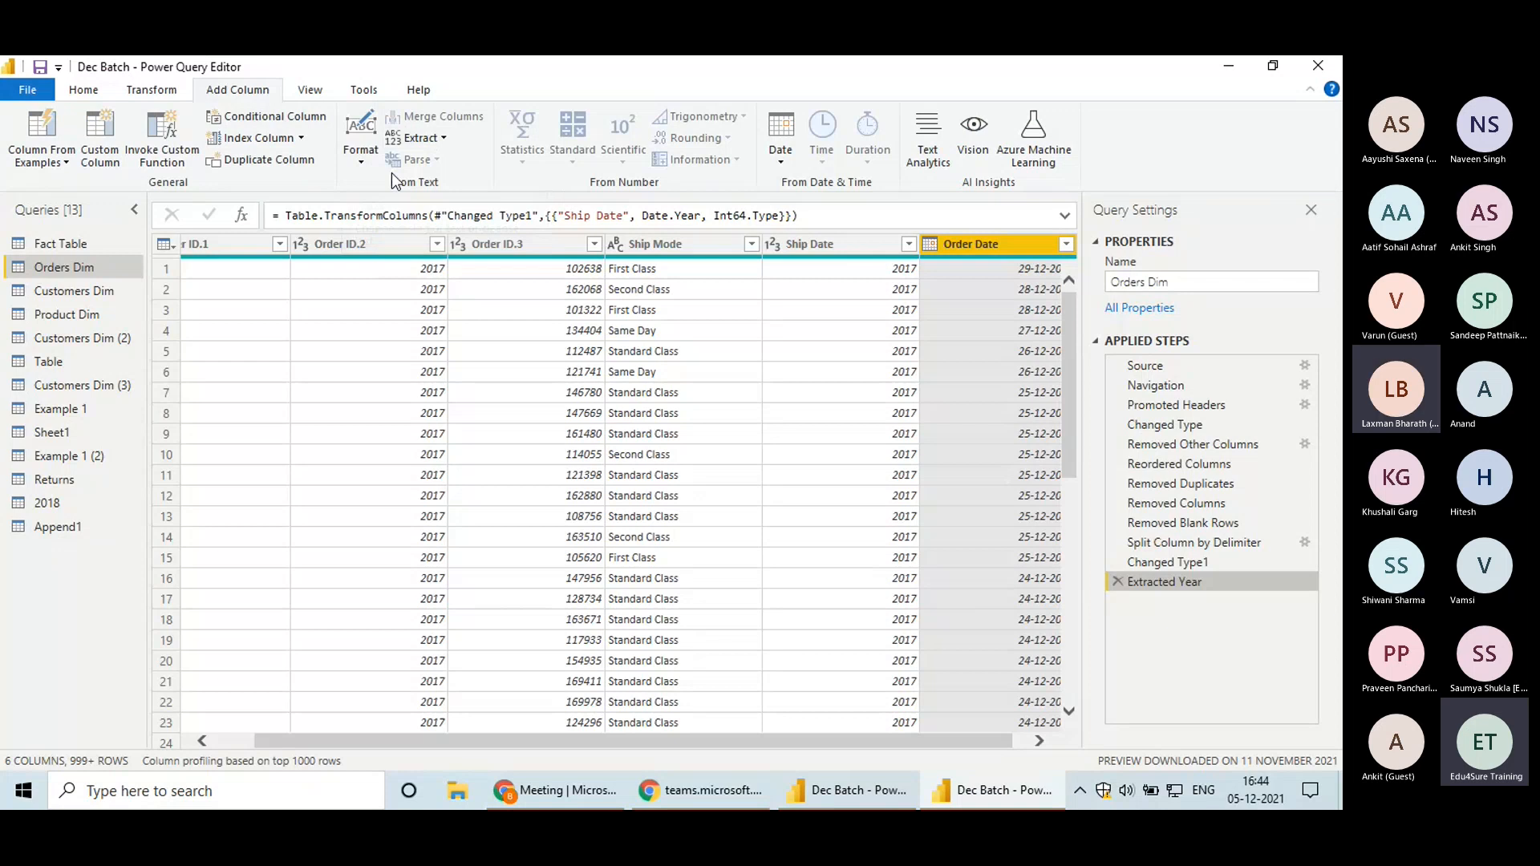
left_click(73, 245)
left_click_drag(664, 740, 923, 696)
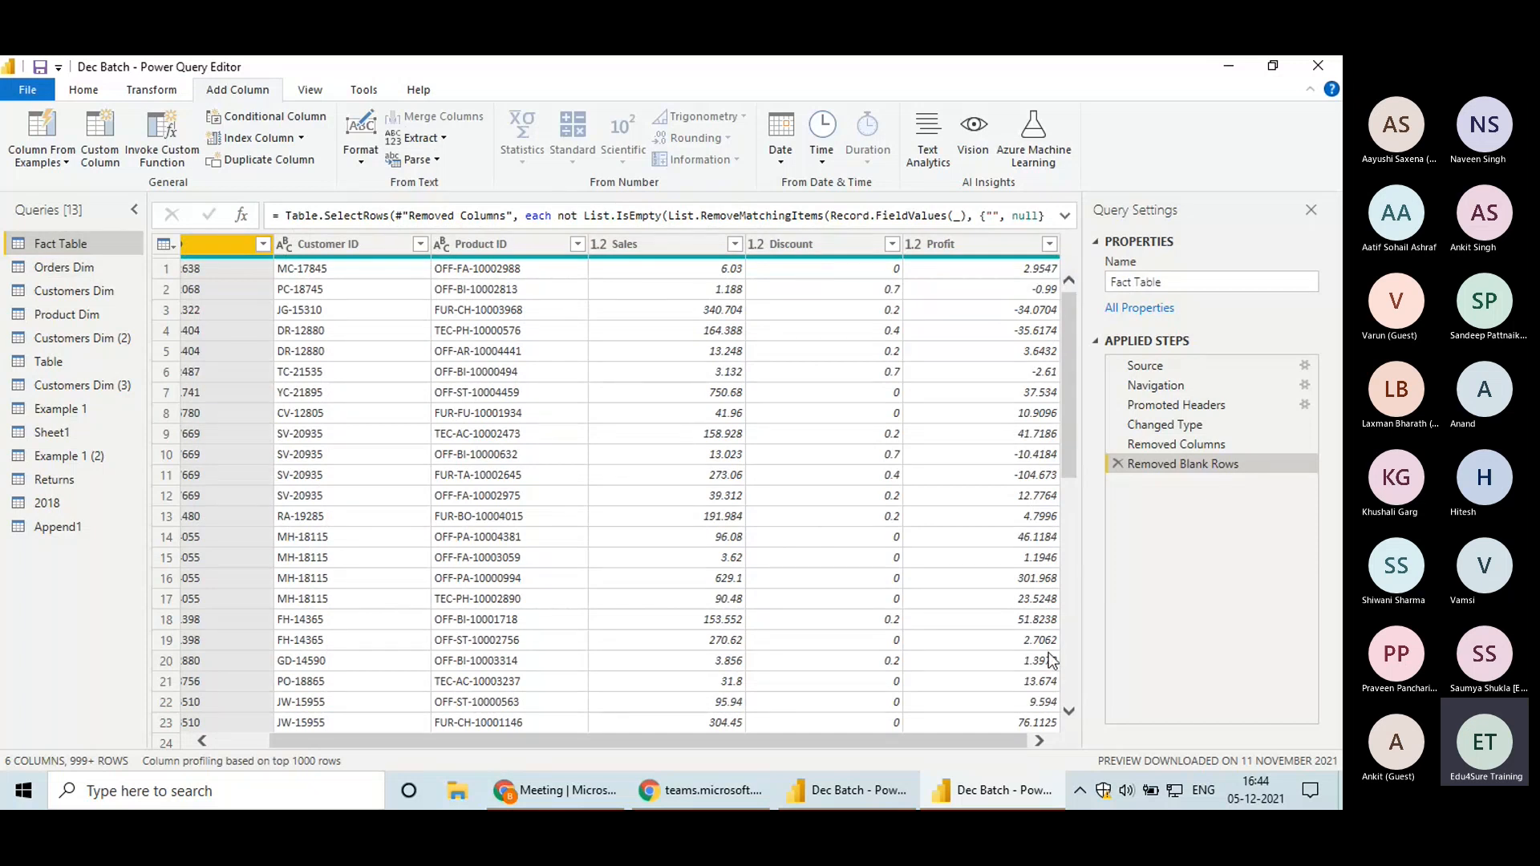
left_click(287, 120)
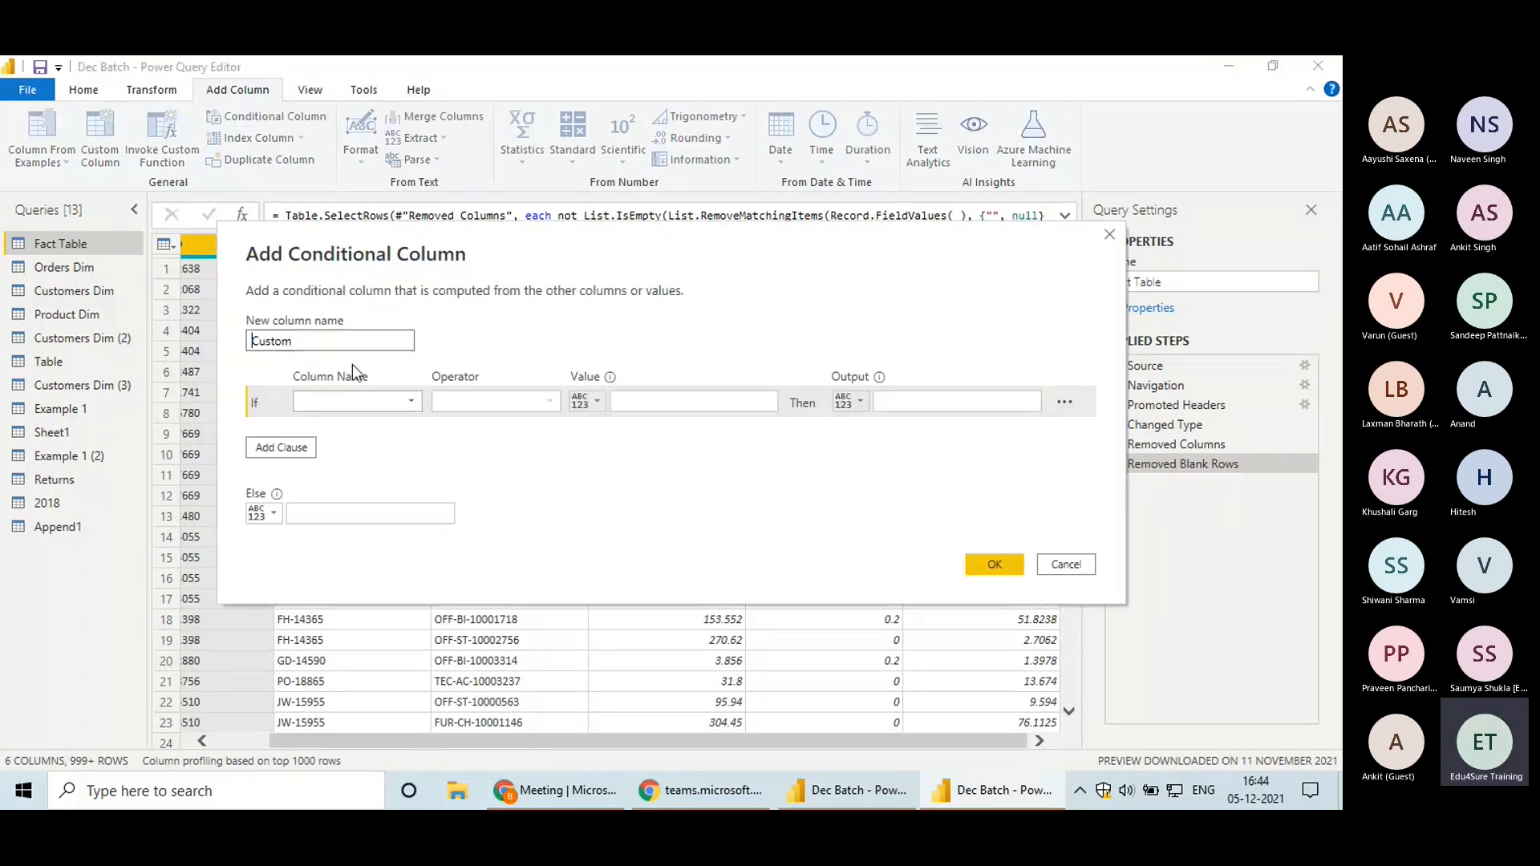
left_click(347, 401)
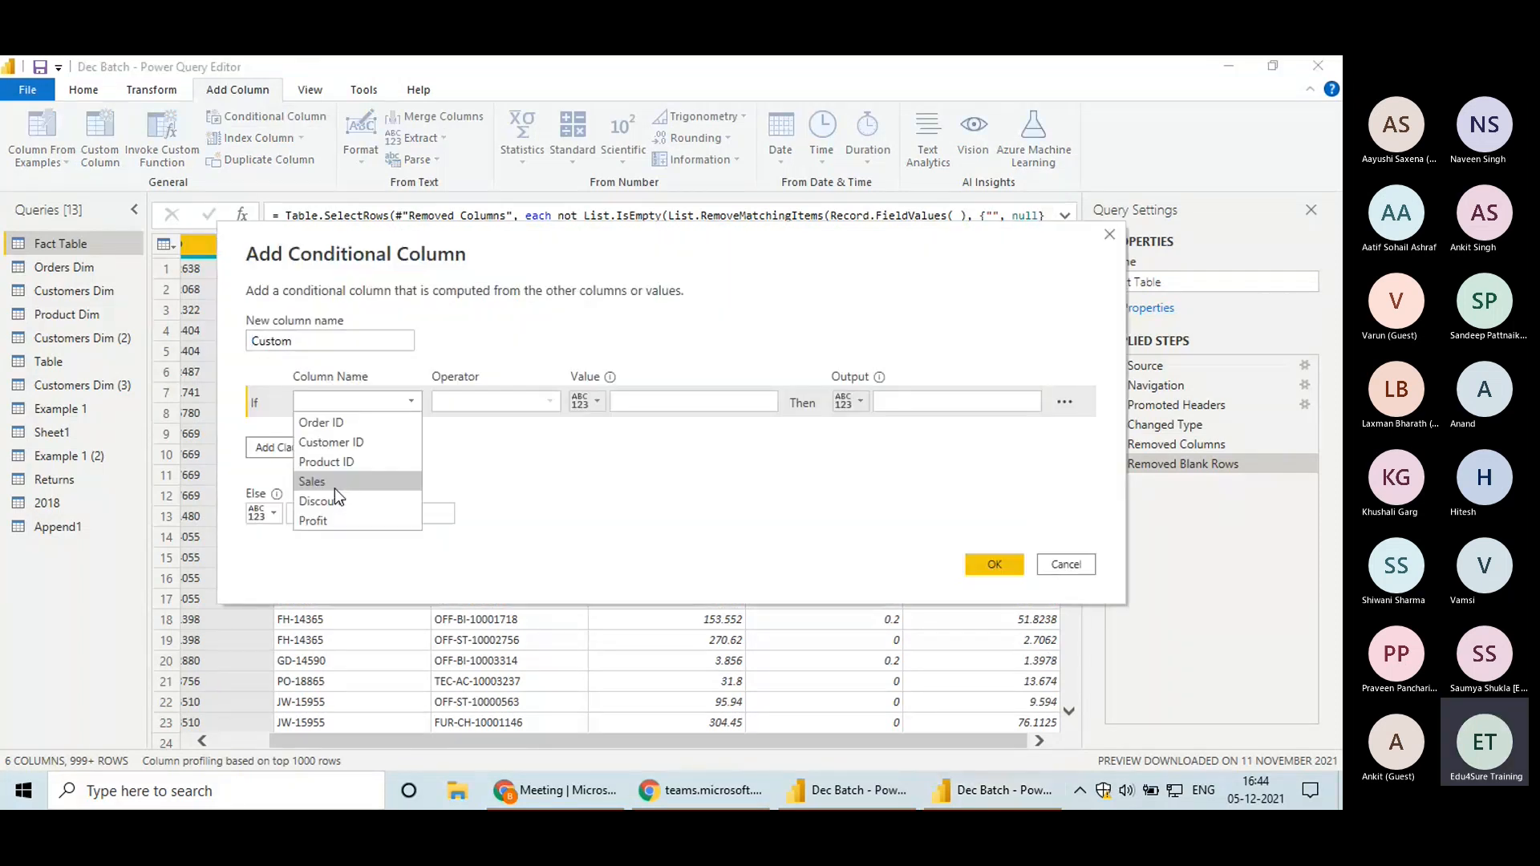
left_click(335, 486)
left_click(556, 403)
left_click(478, 453)
left_click(706, 402)
type("10")
Set the conditional column's output to Yes, with No as the Else value, and create the column
left_click(908, 401)
type("Yes")
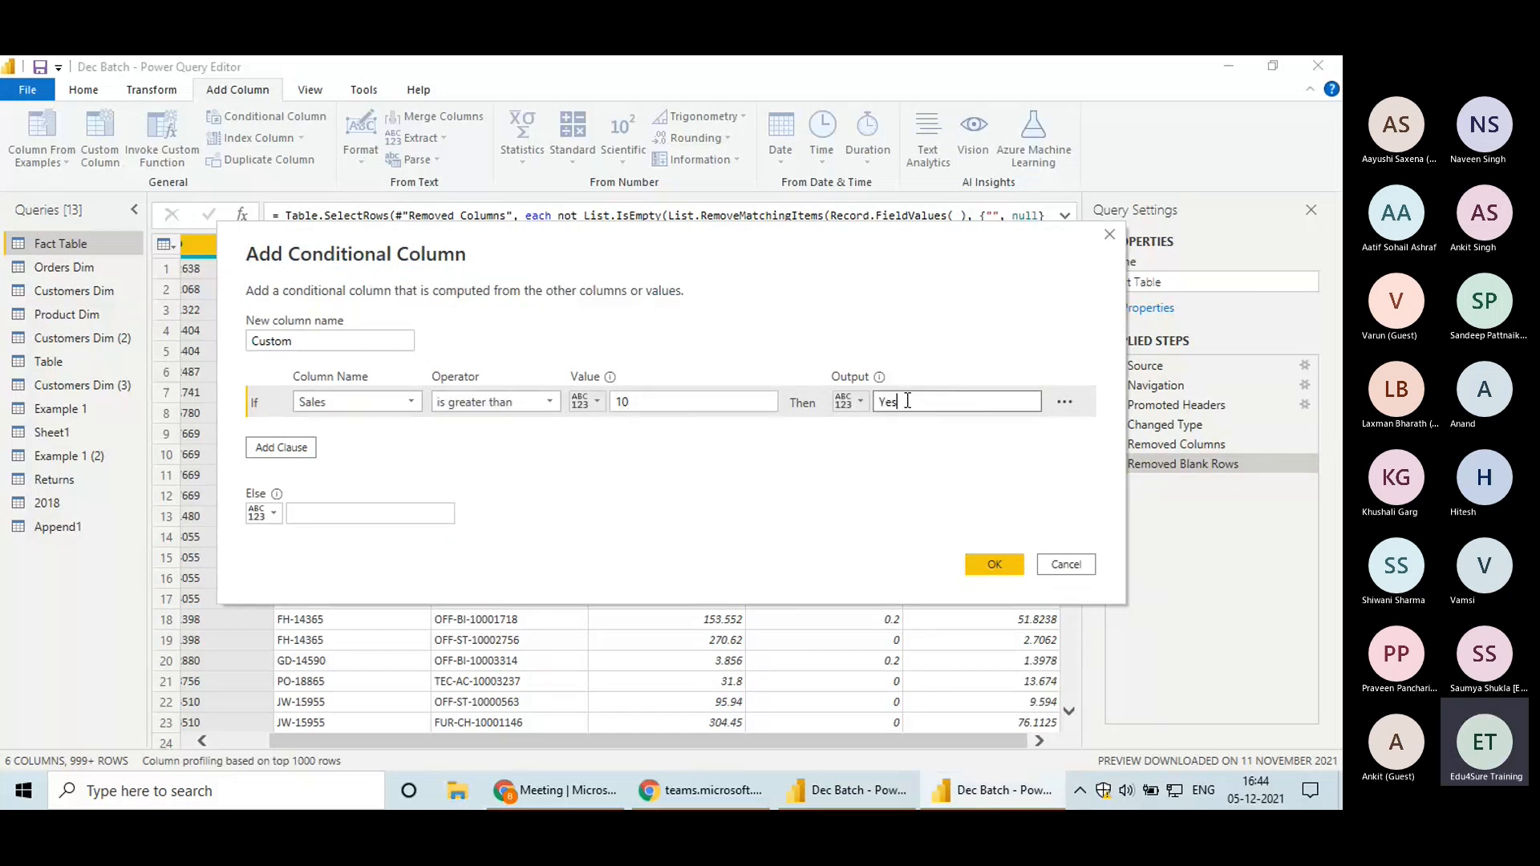
left_click(362, 511)
type("No")
left_click(993, 565)
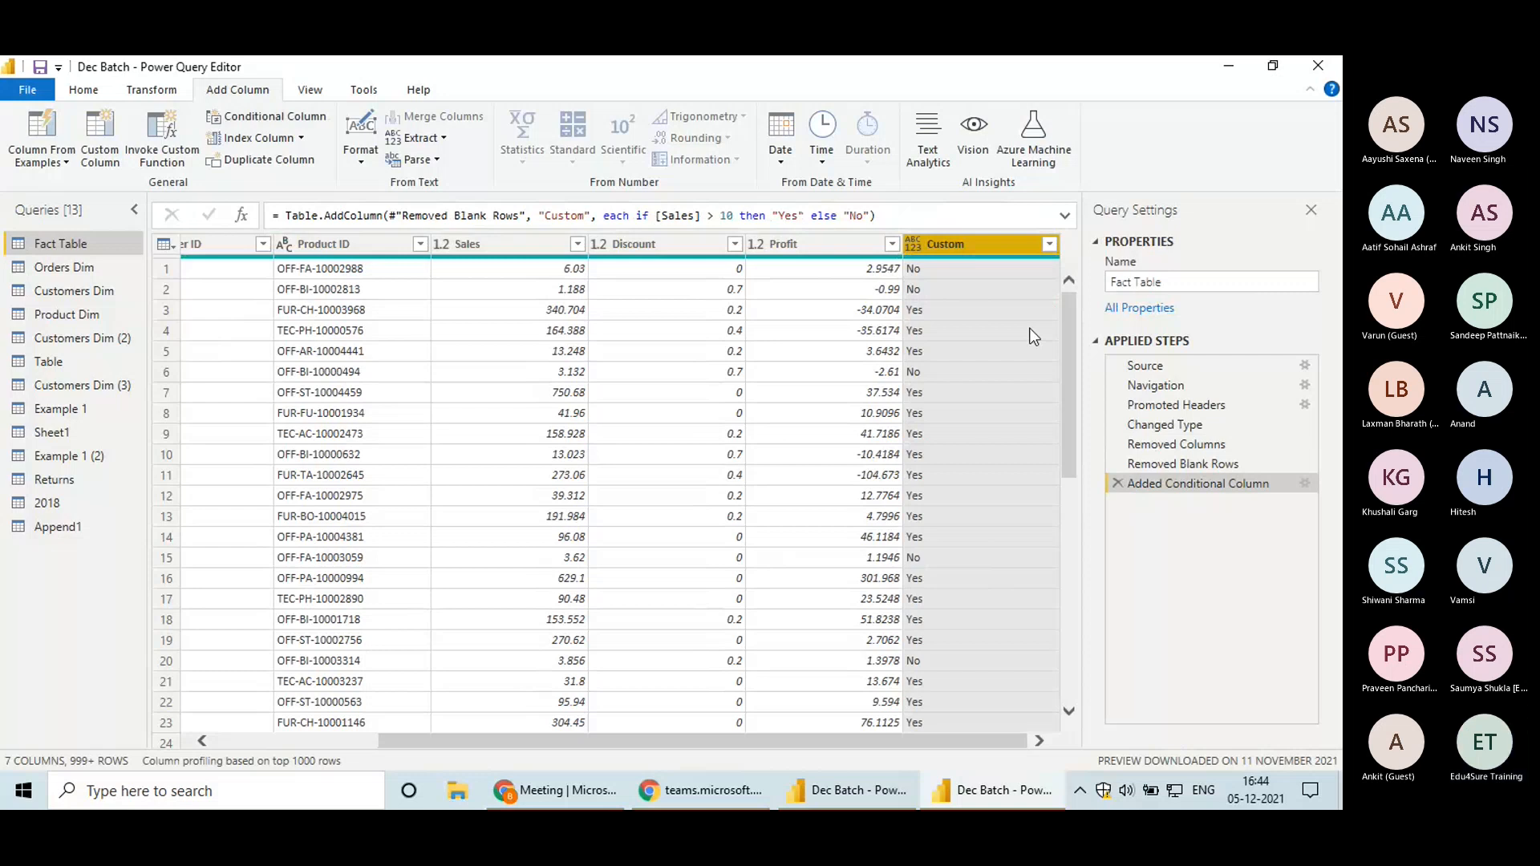
Add an index column starting from 1 to the Fact Table
left_click(300, 139)
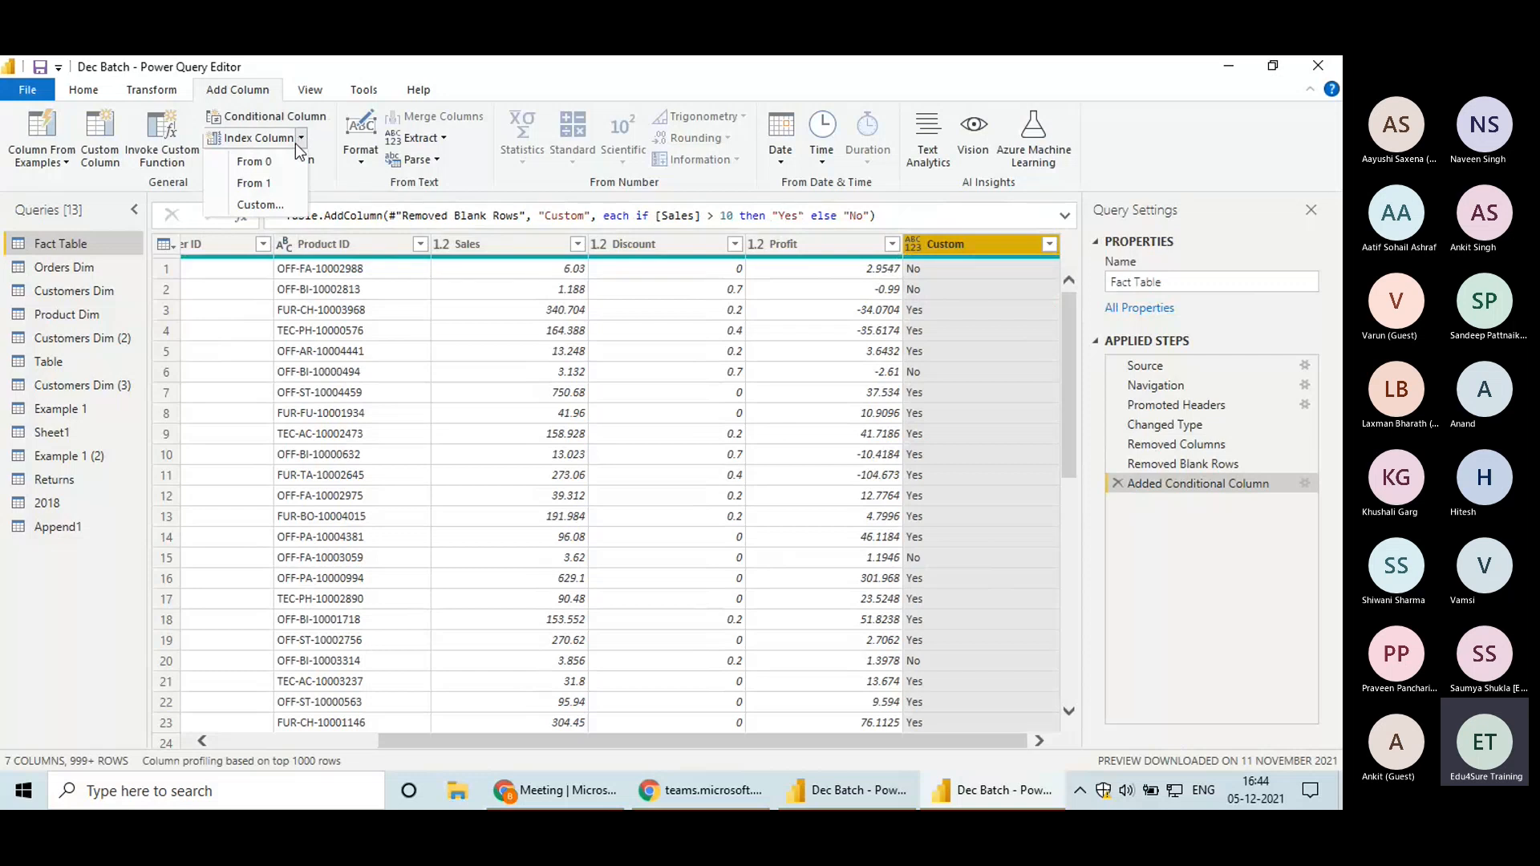
left_click(274, 186)
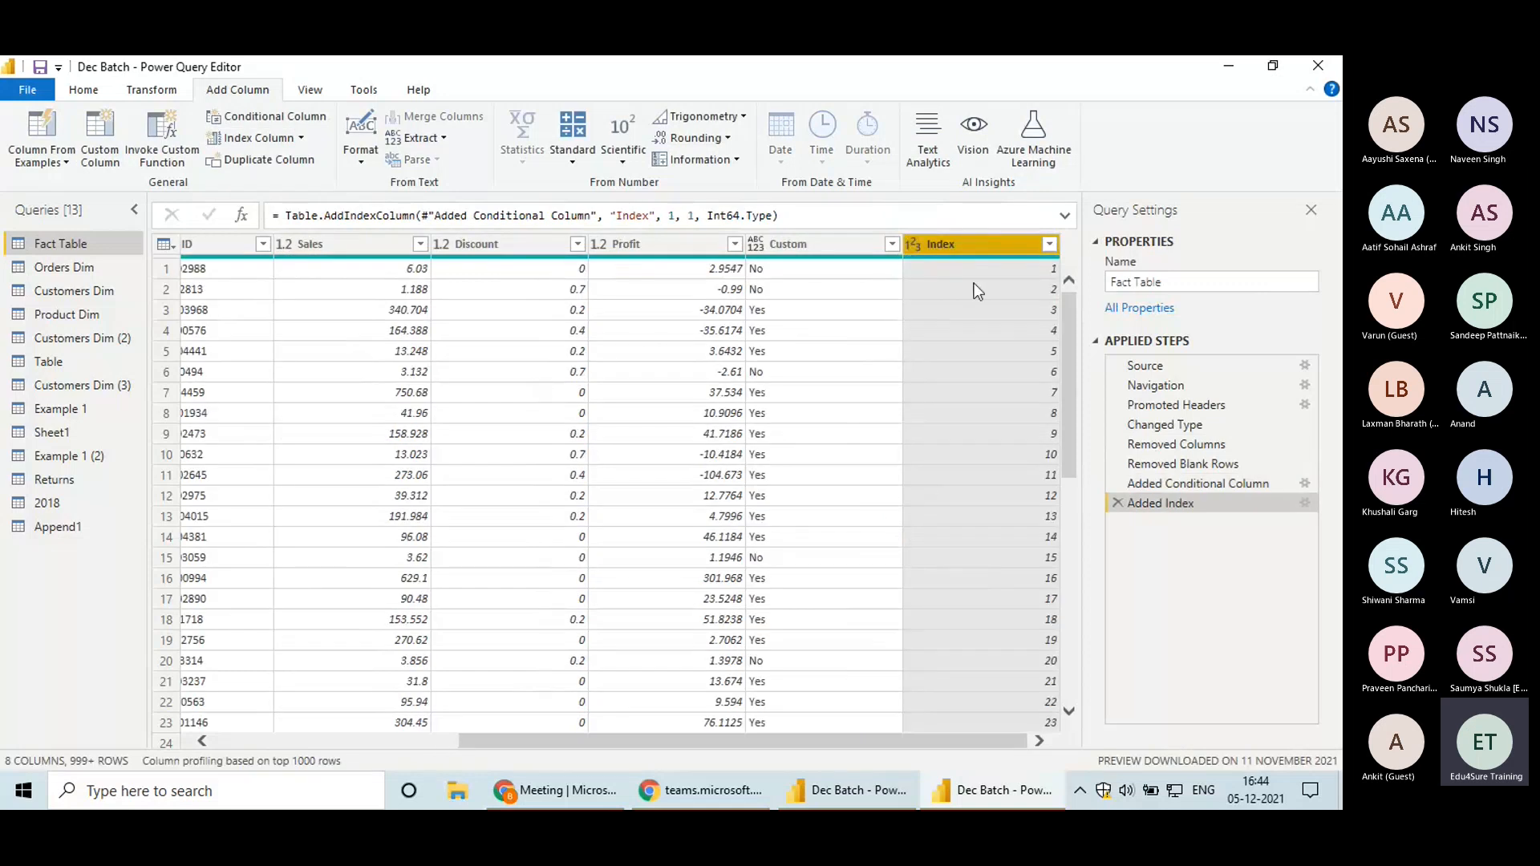
left_click_drag(1069, 445, 1062, 308)
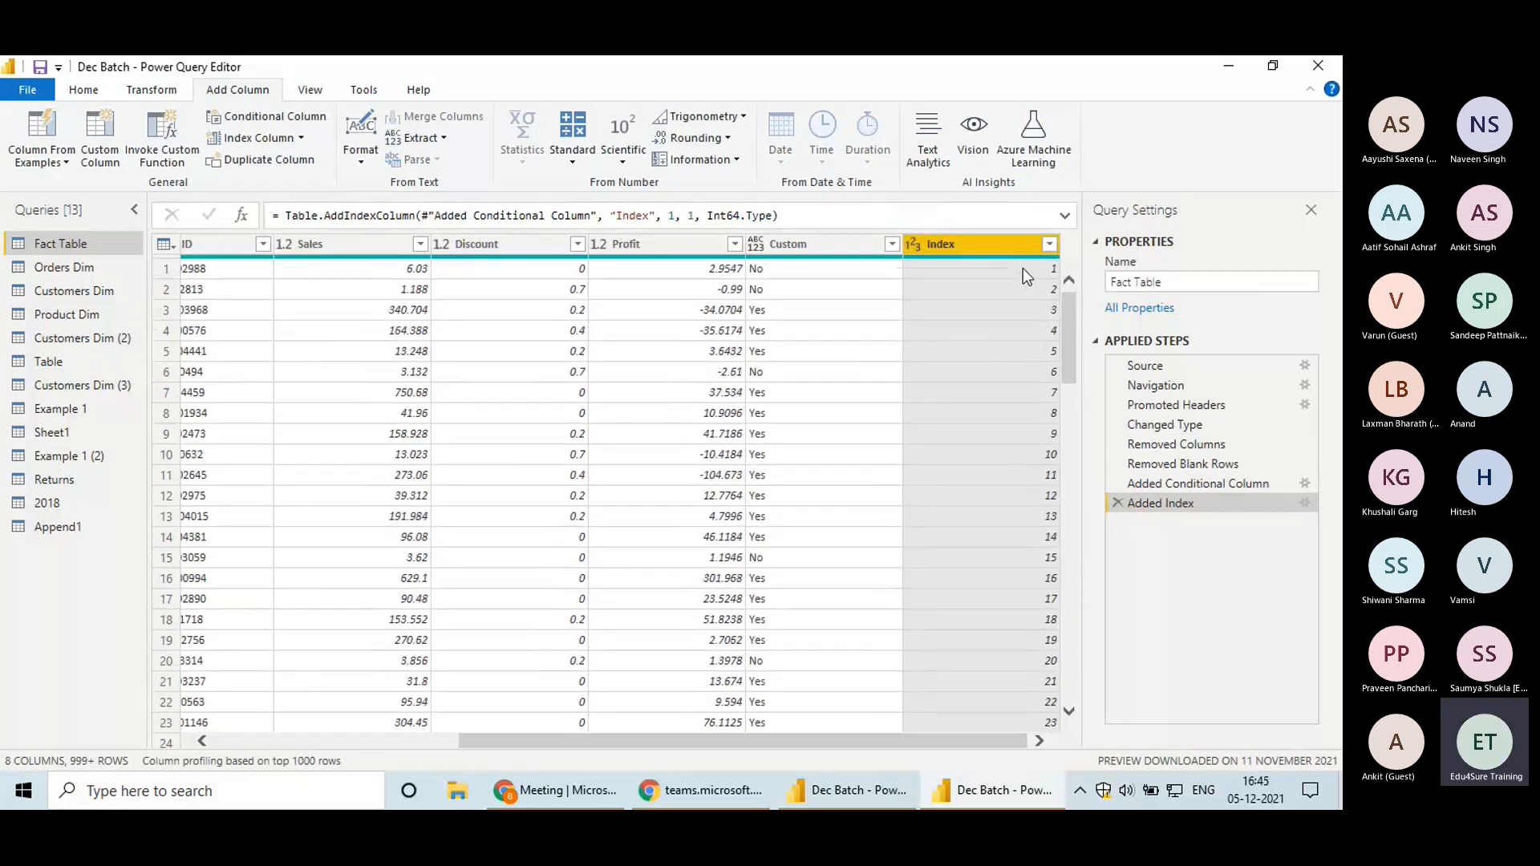
Add a custom index column to the Fact Table with starting index 3 and increment 2
left_click(300, 138)
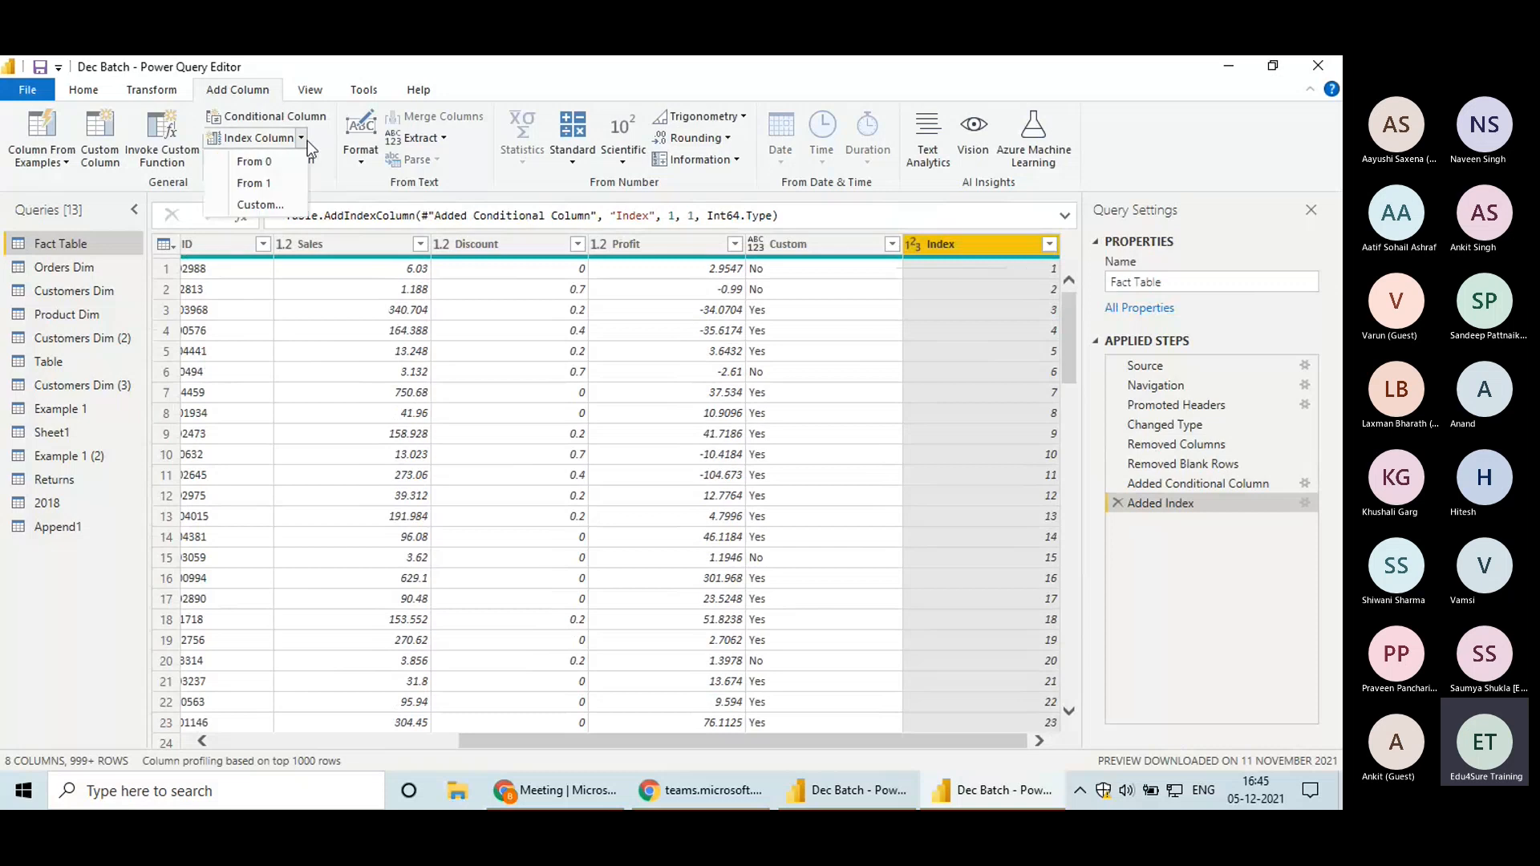
left_click(272, 207)
type("3")
left_click(410, 450)
type("3")
left_click(859, 503)
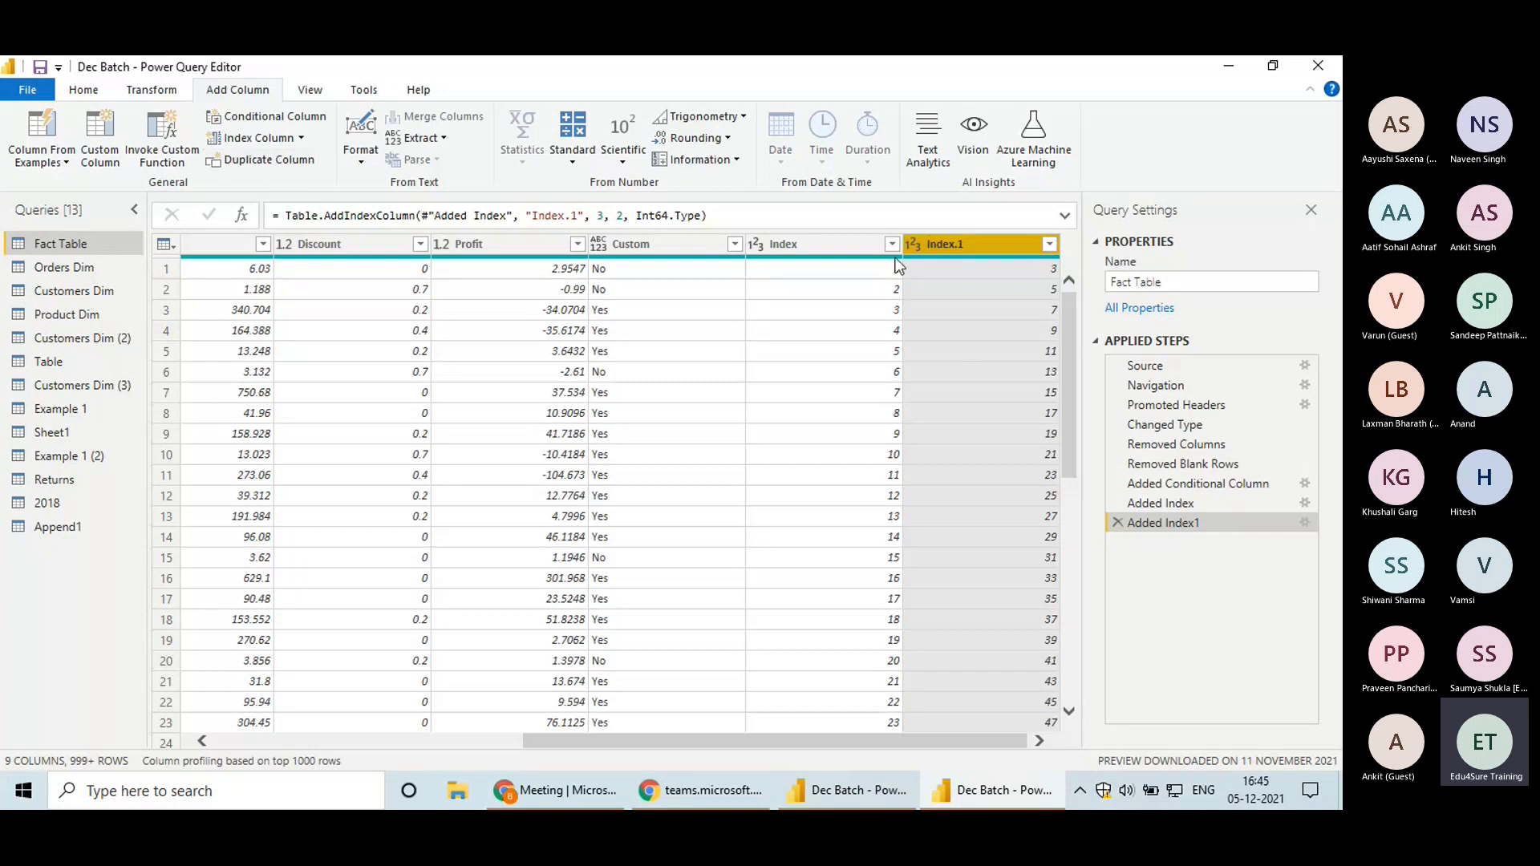
right_click(976, 247)
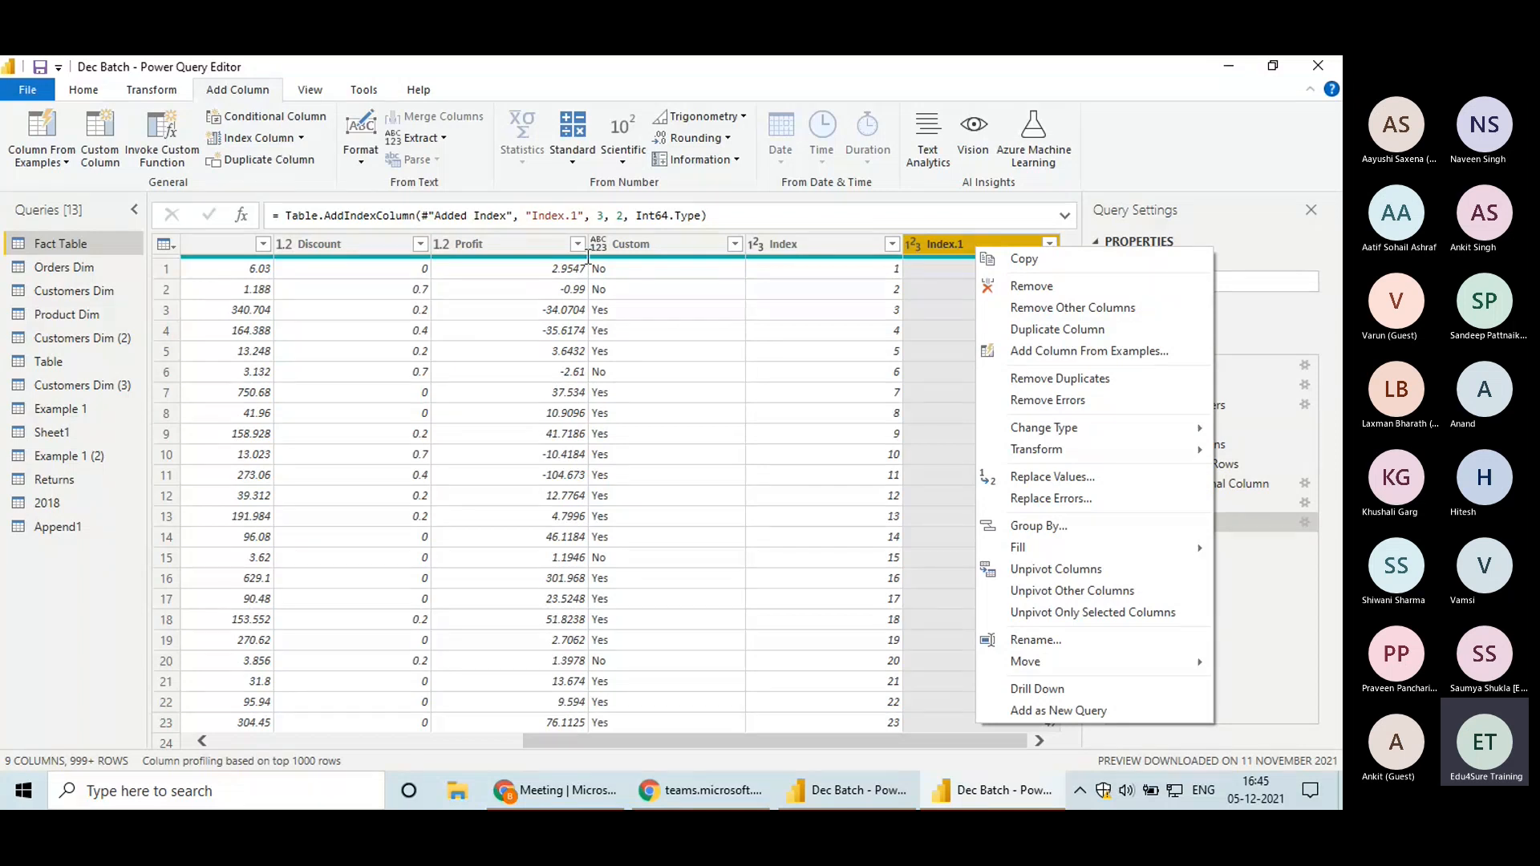
left_click(818, 269)
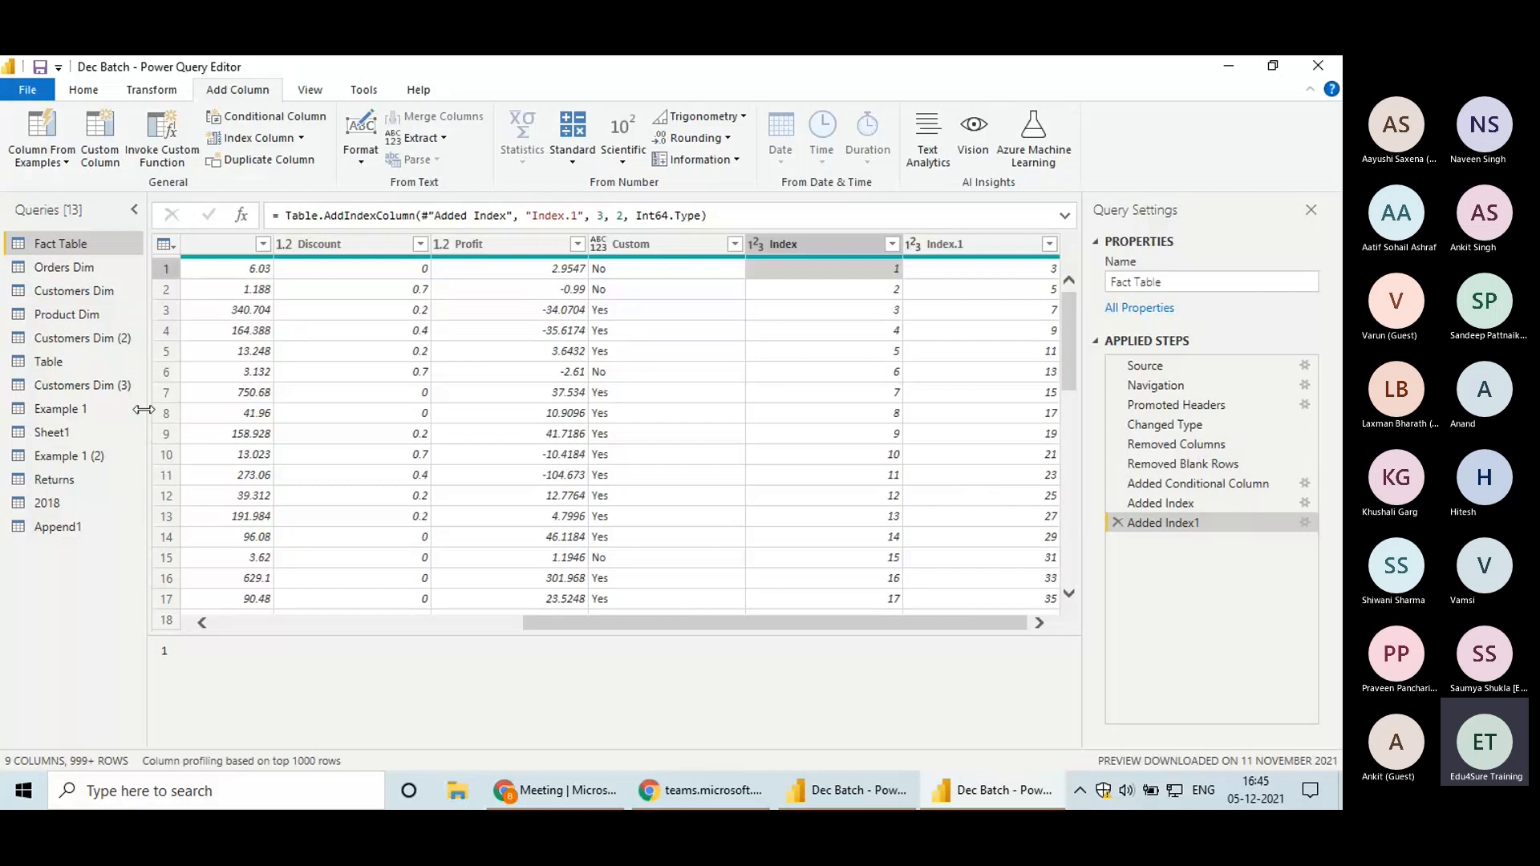
Start a second conditional column in the Fact Table with the condition that Sales is greater than 10
left_click(294, 112)
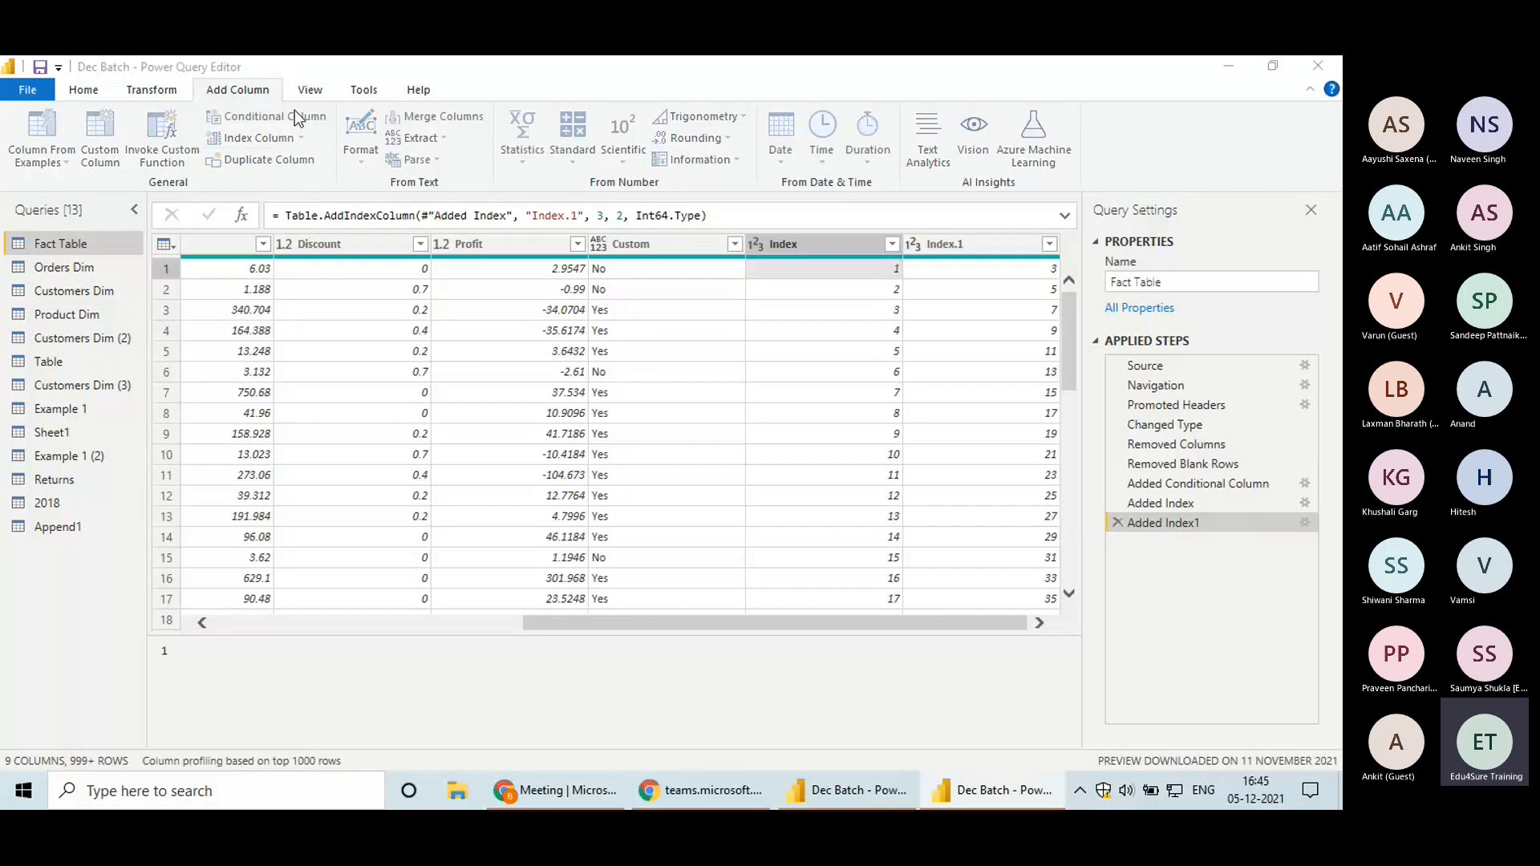
left_click(658, 404)
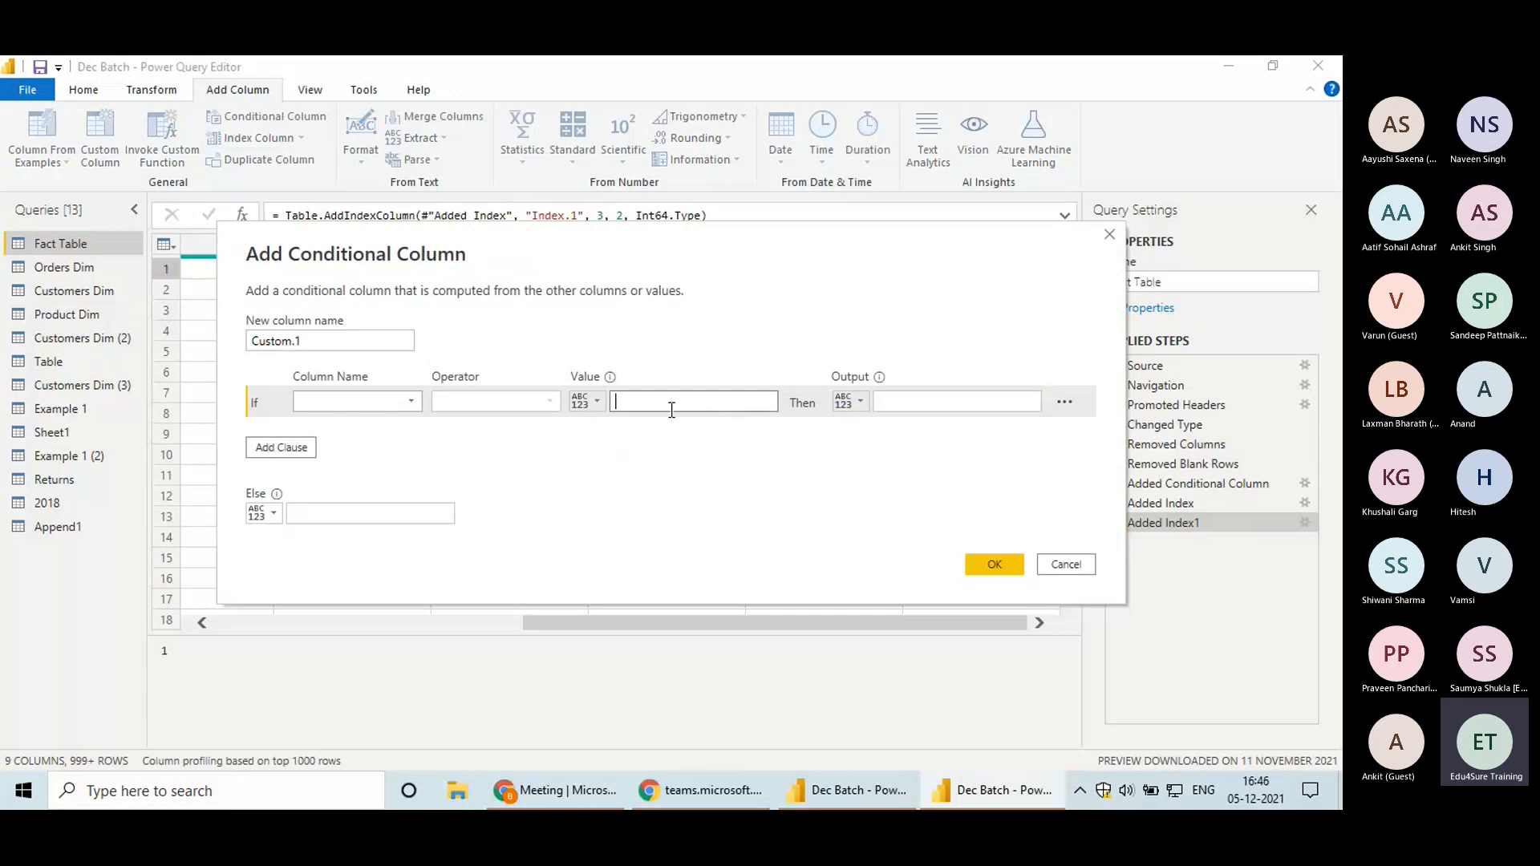
left_click(374, 403)
left_click(321, 487)
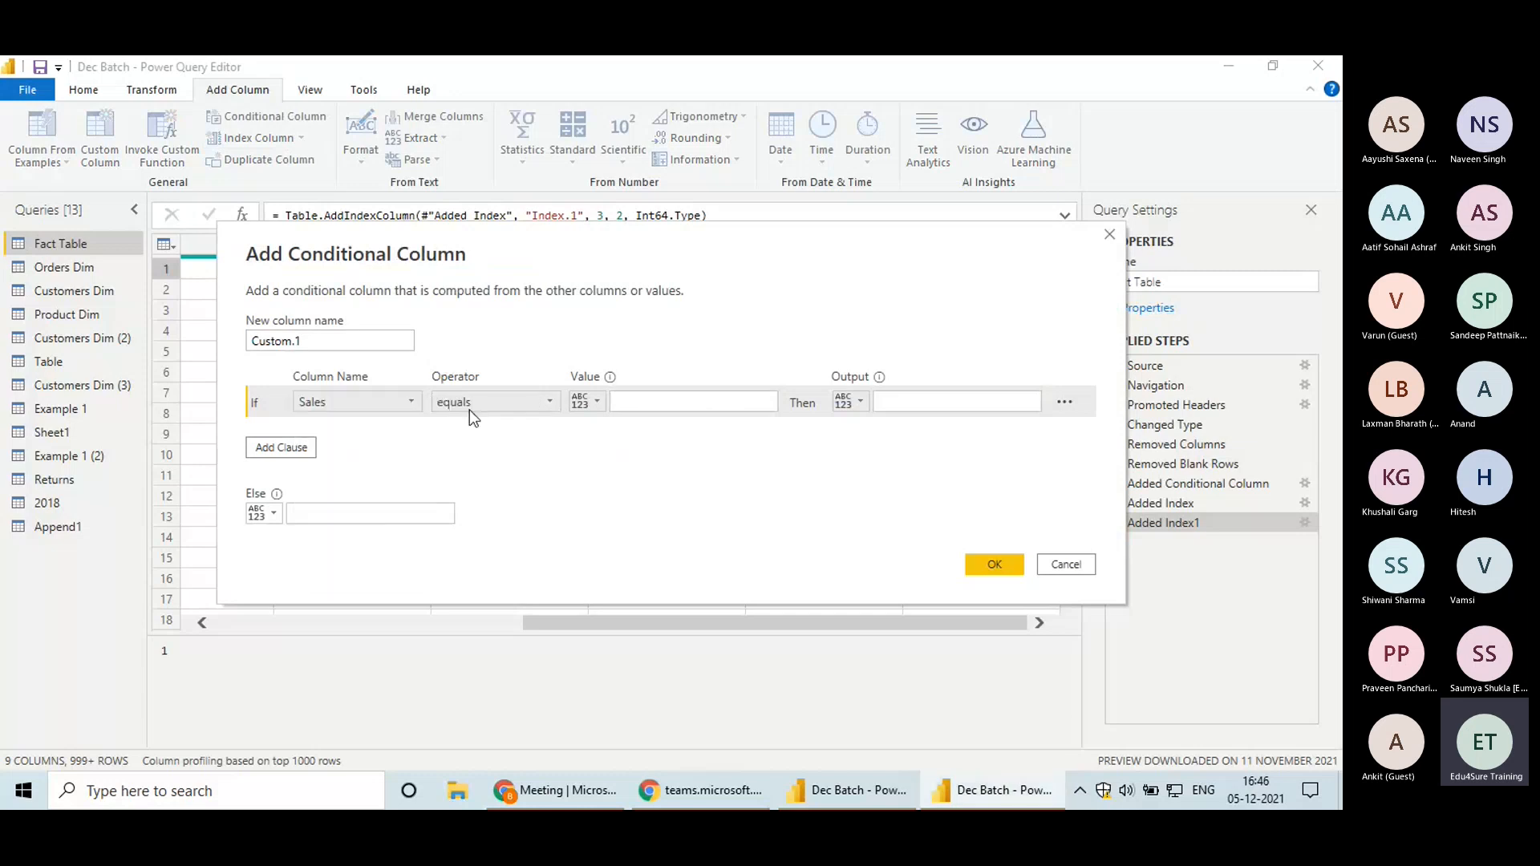
left_click(546, 402)
left_click(473, 462)
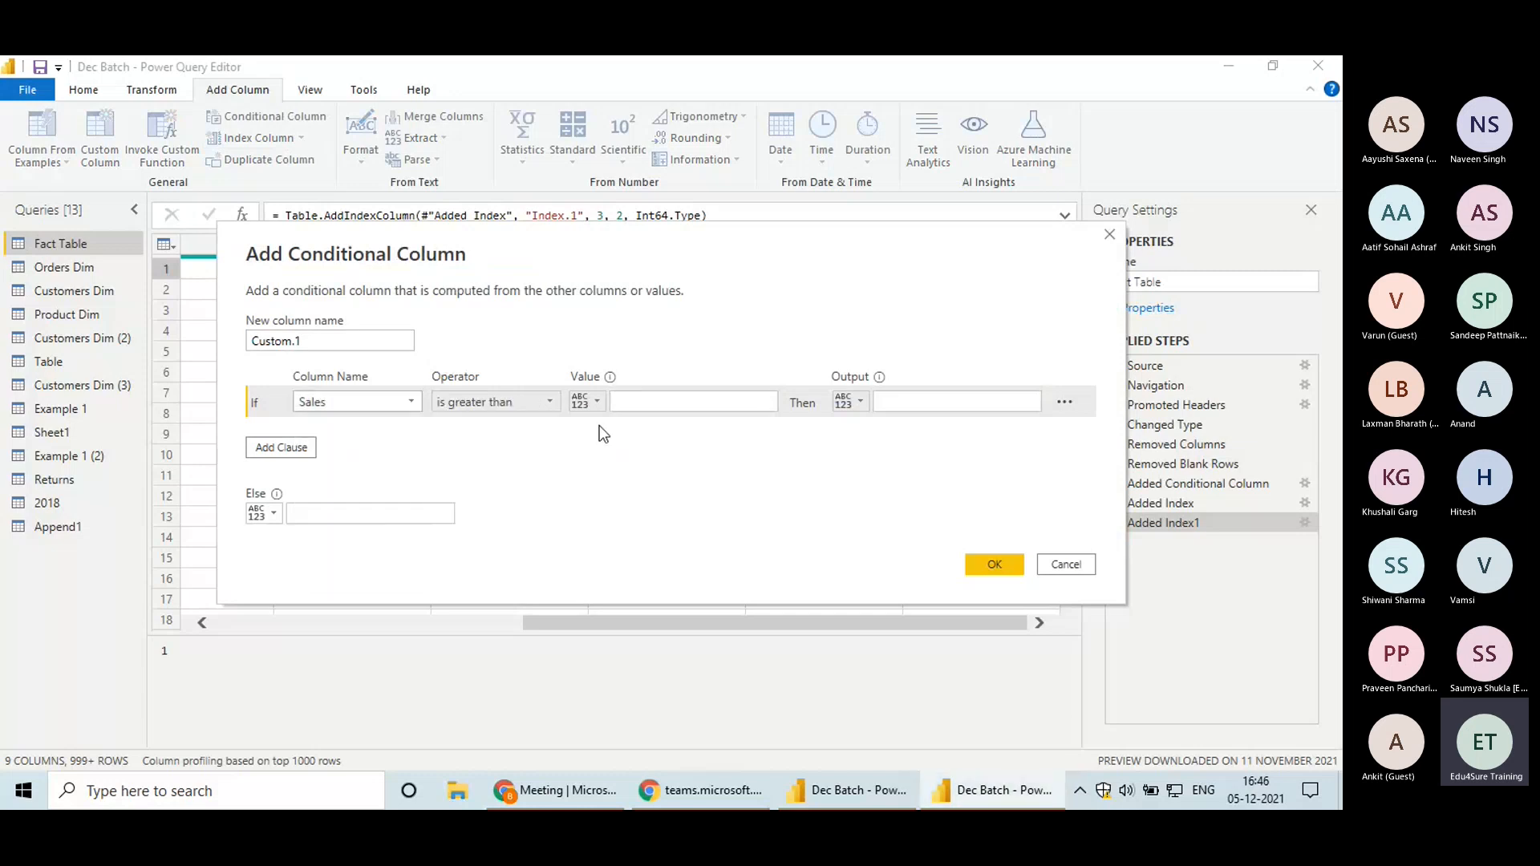
type("10")
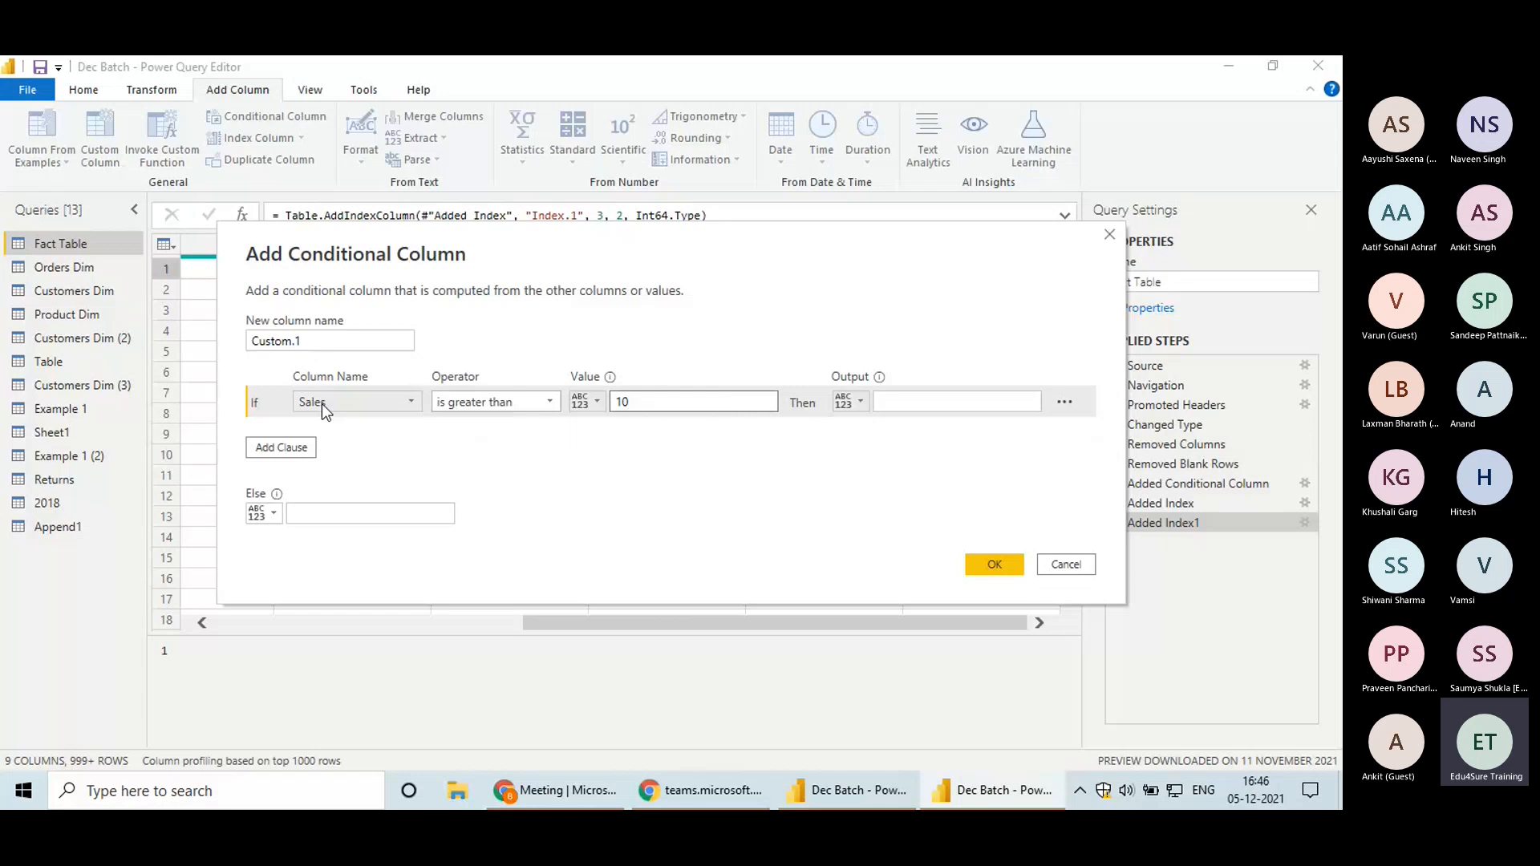
Change the condition to compare against the Profit column, so that Sales is less than Profit
left_click(594, 407)
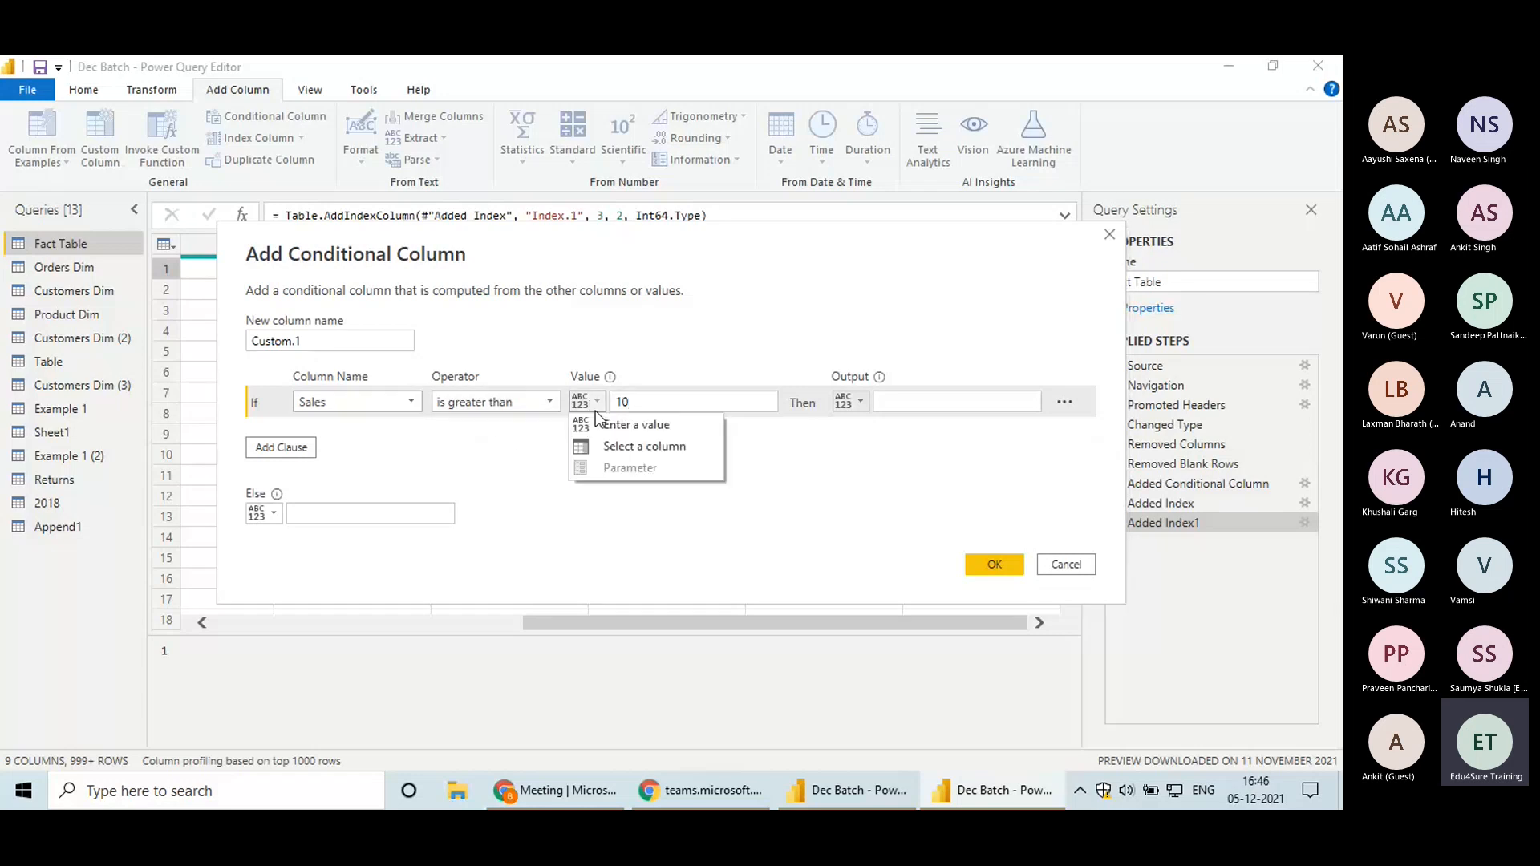
left_click(637, 447)
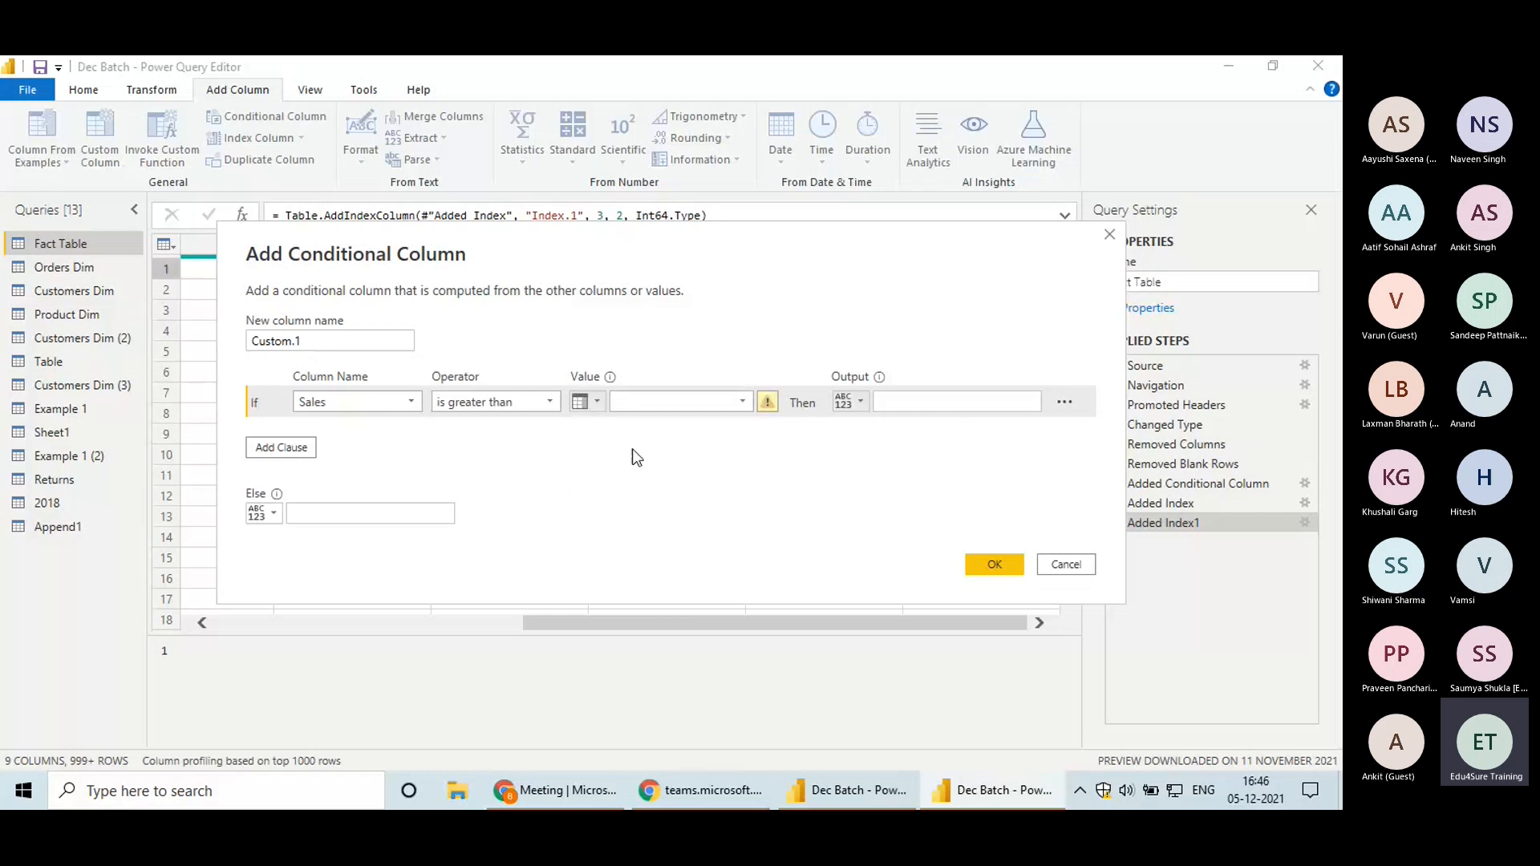
left_click(744, 401)
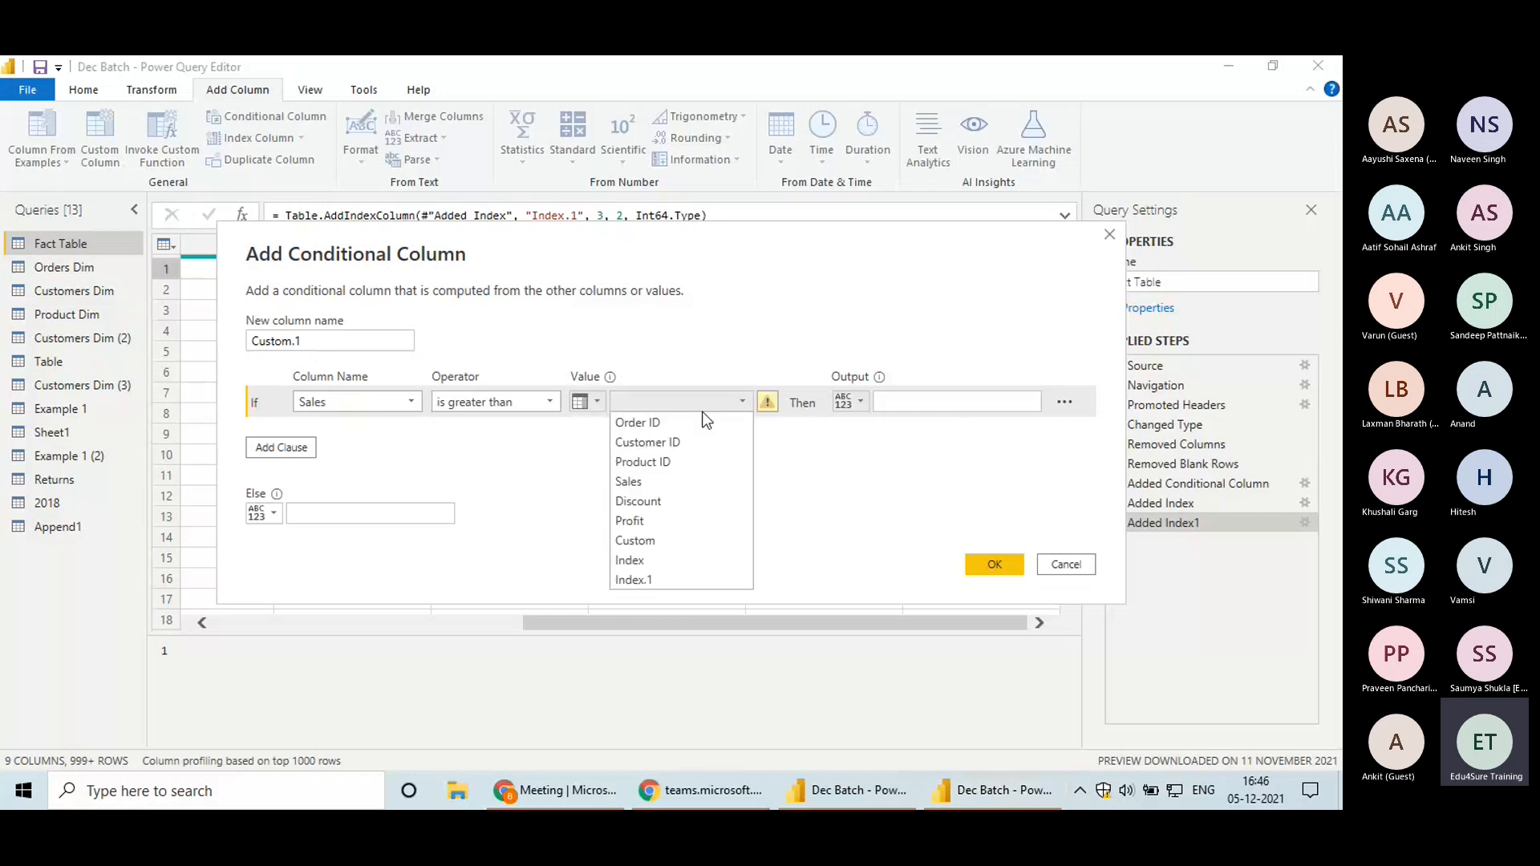
left_click(652, 520)
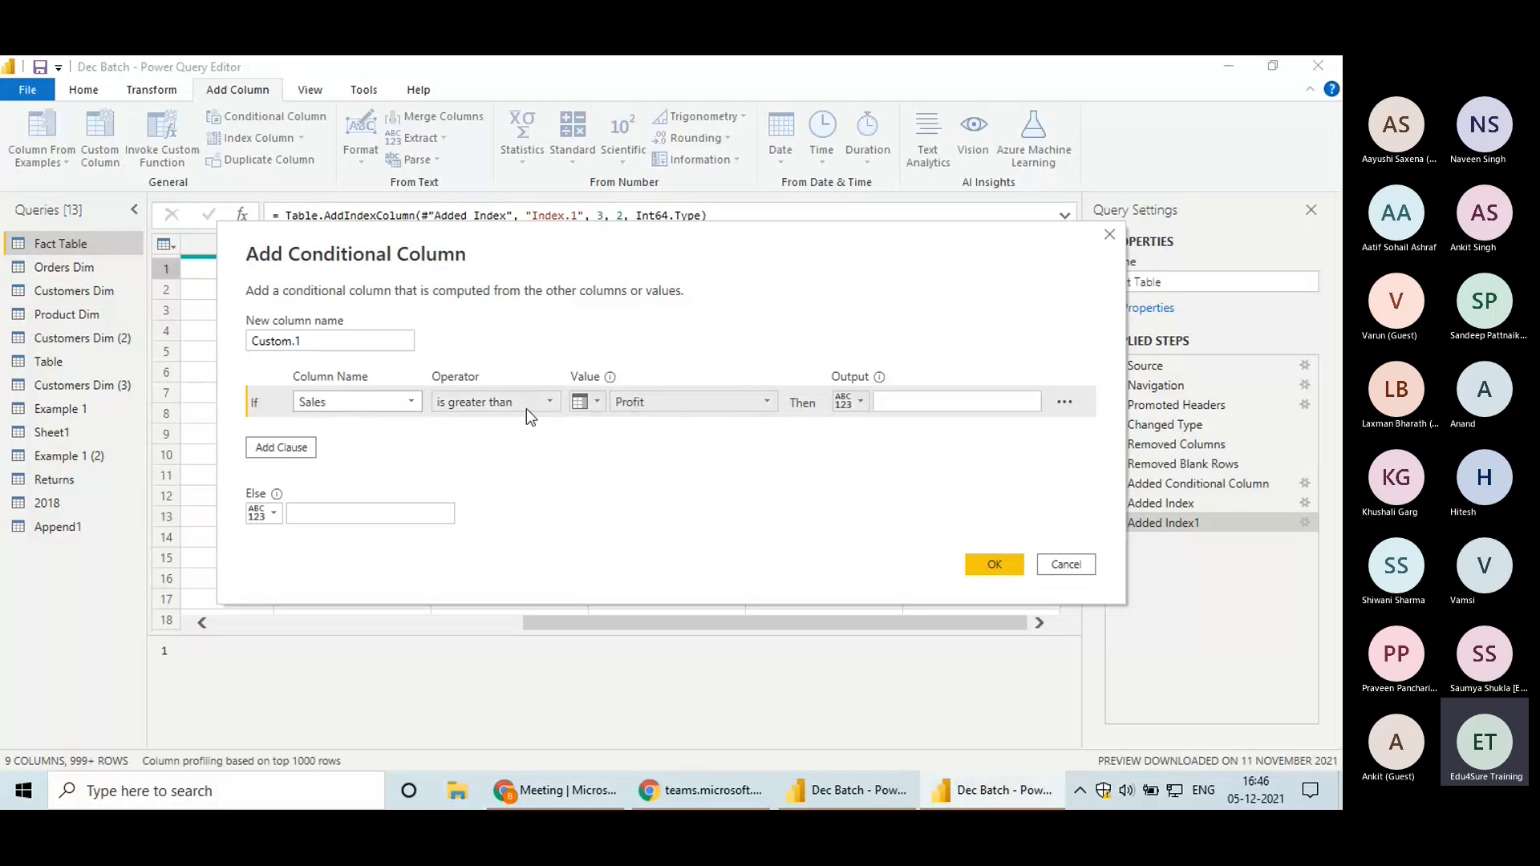
left_click(565, 402)
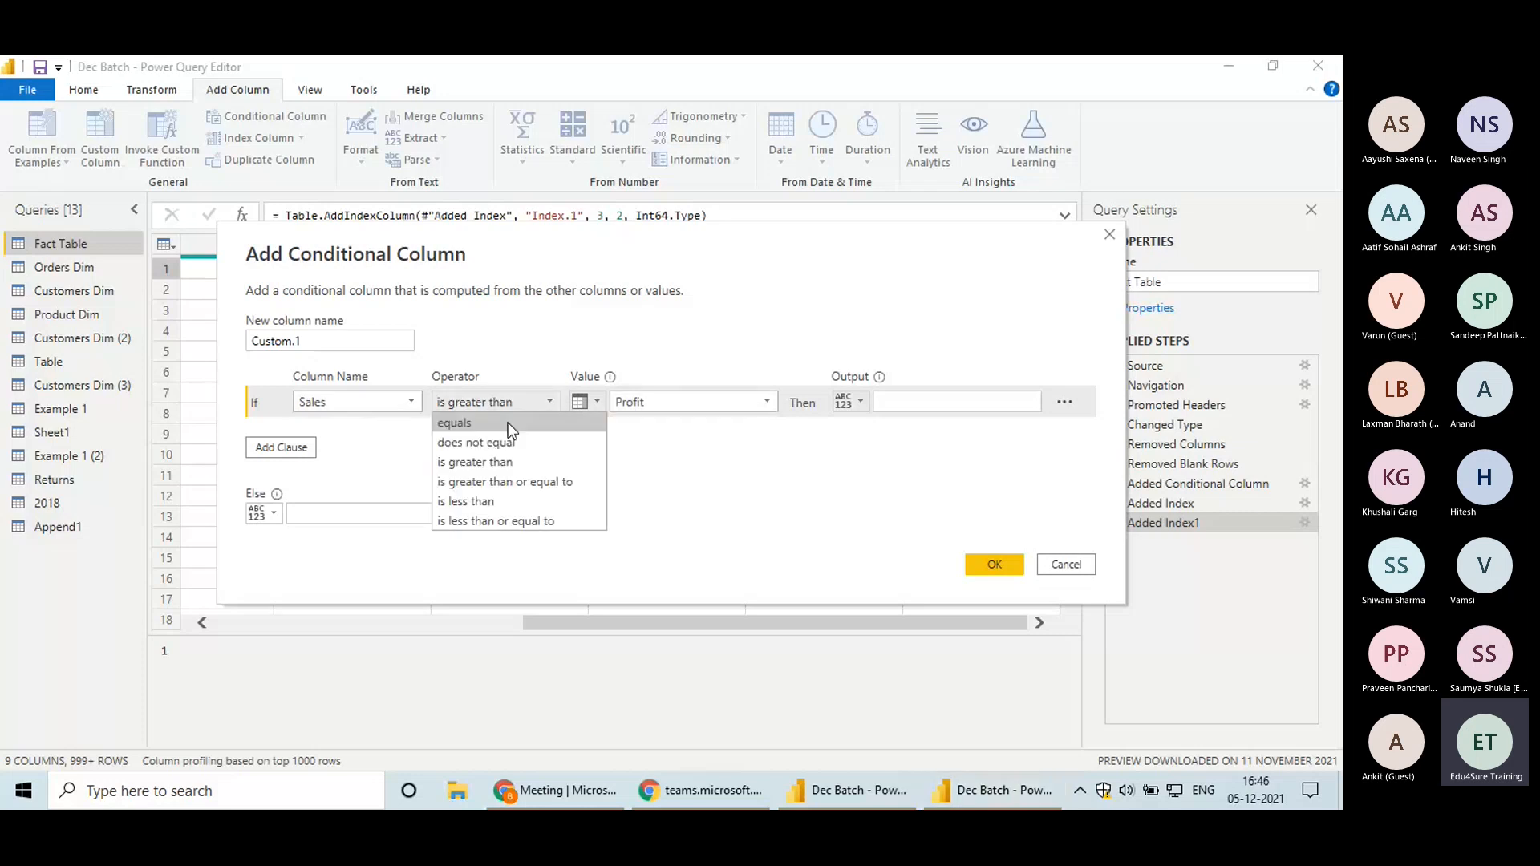
left_click(480, 502)
Set the conditional column's output to Yes and its Else value to Sorry, and create the column
left_click(926, 392)
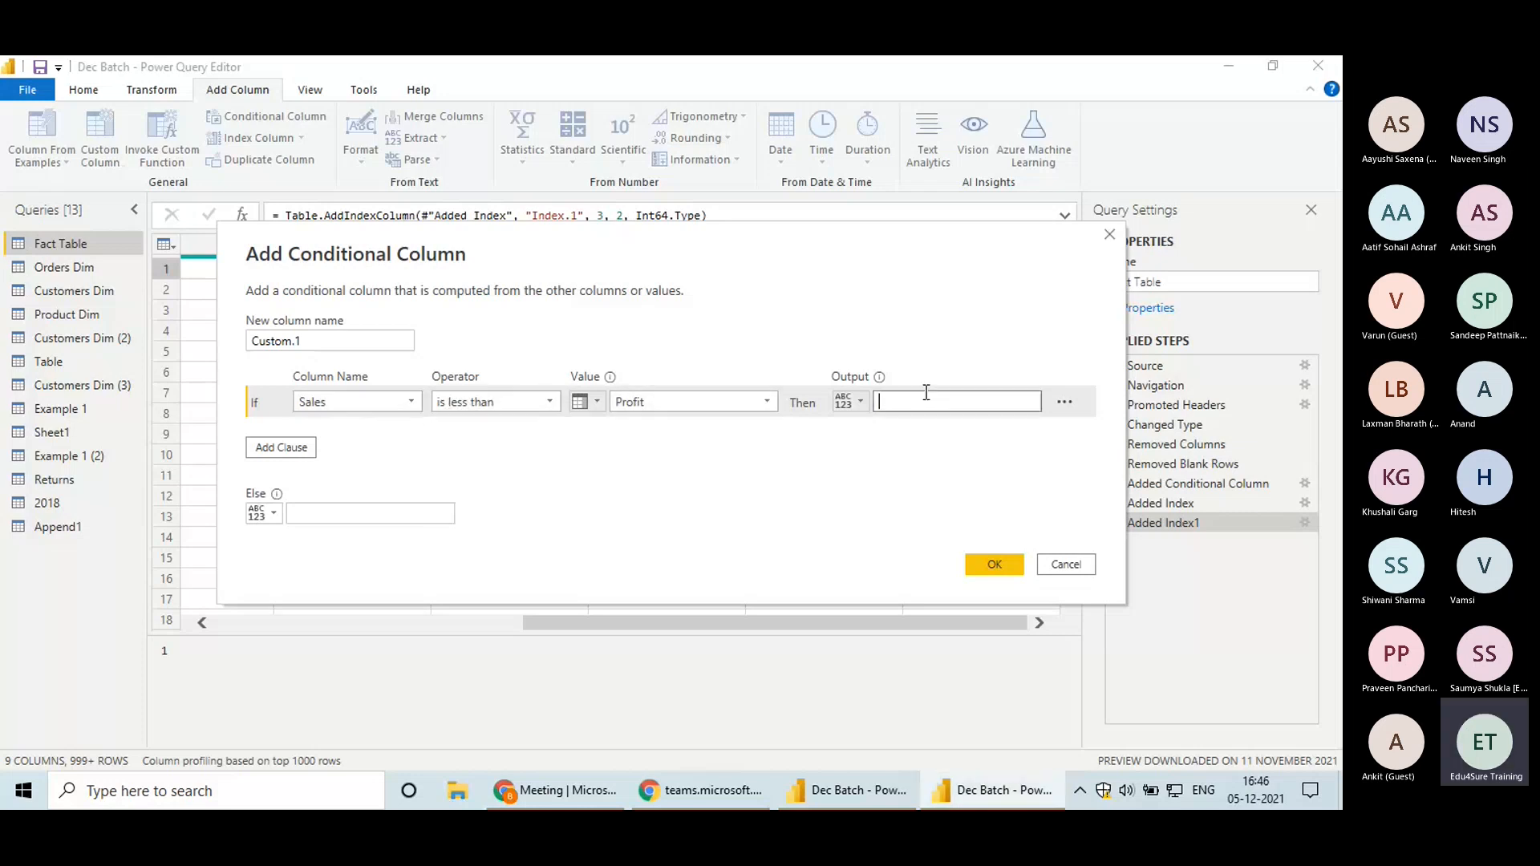
type("Yes")
left_click(373, 513)
type("Sorry")
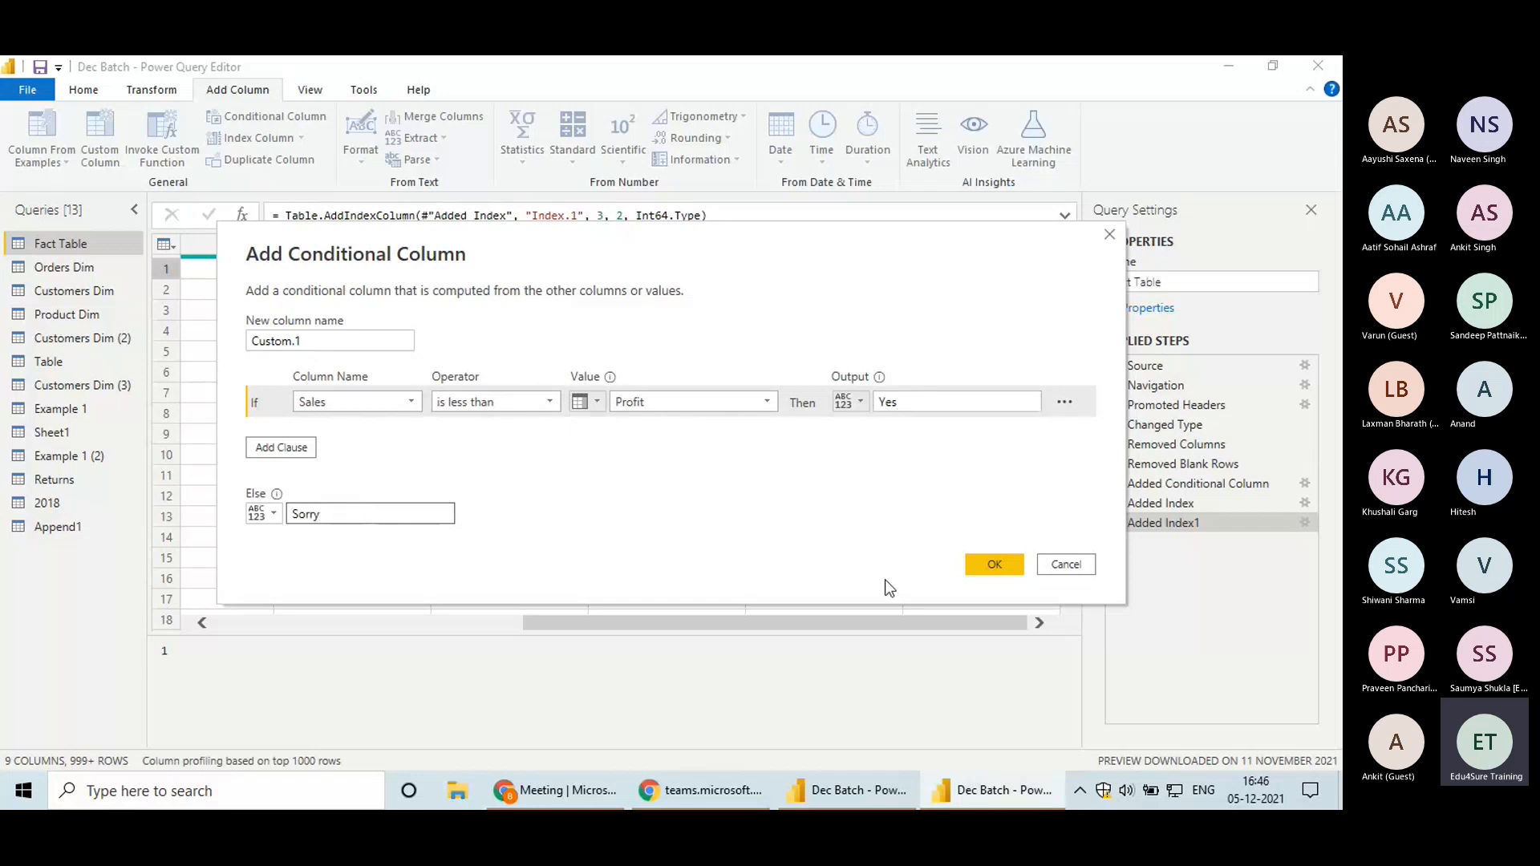
key("Return")
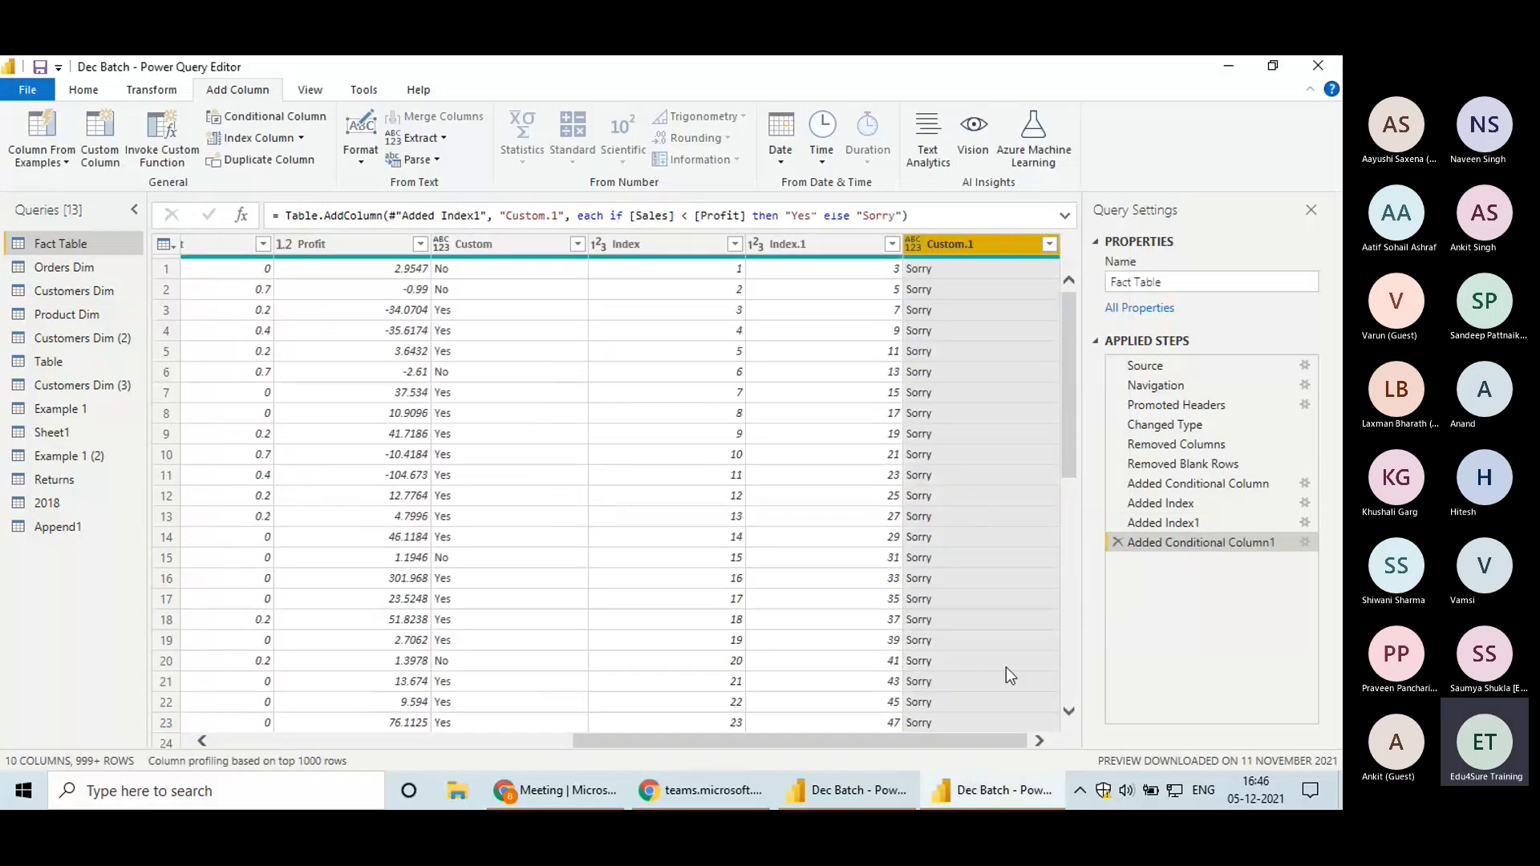
left_click_drag(1069, 425, 1044, 311)
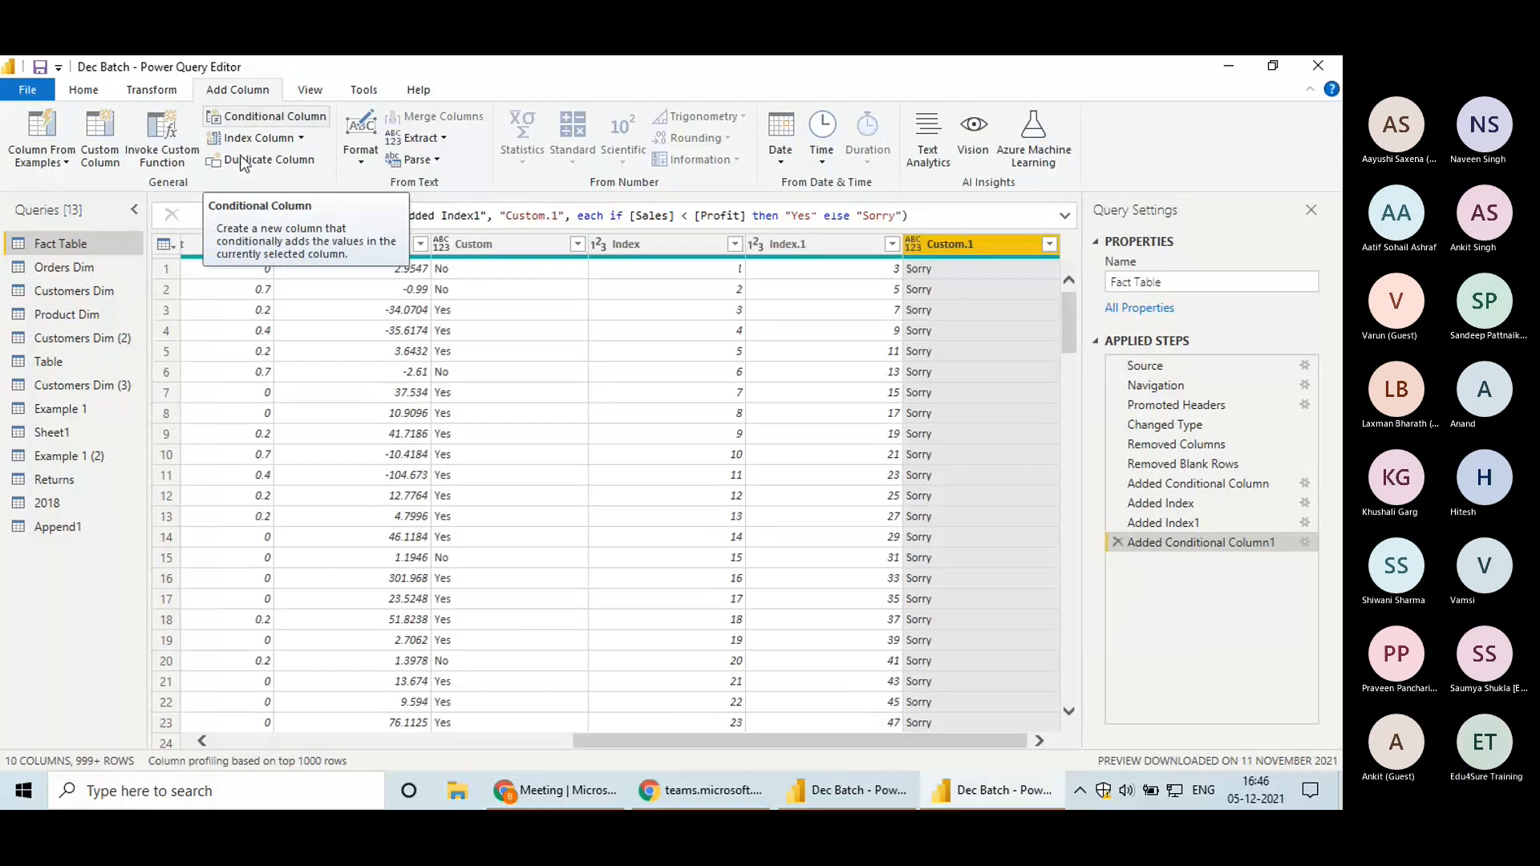
Add a custom column to the Fact Table with the formula [Sales]*2
left_click(112, 143)
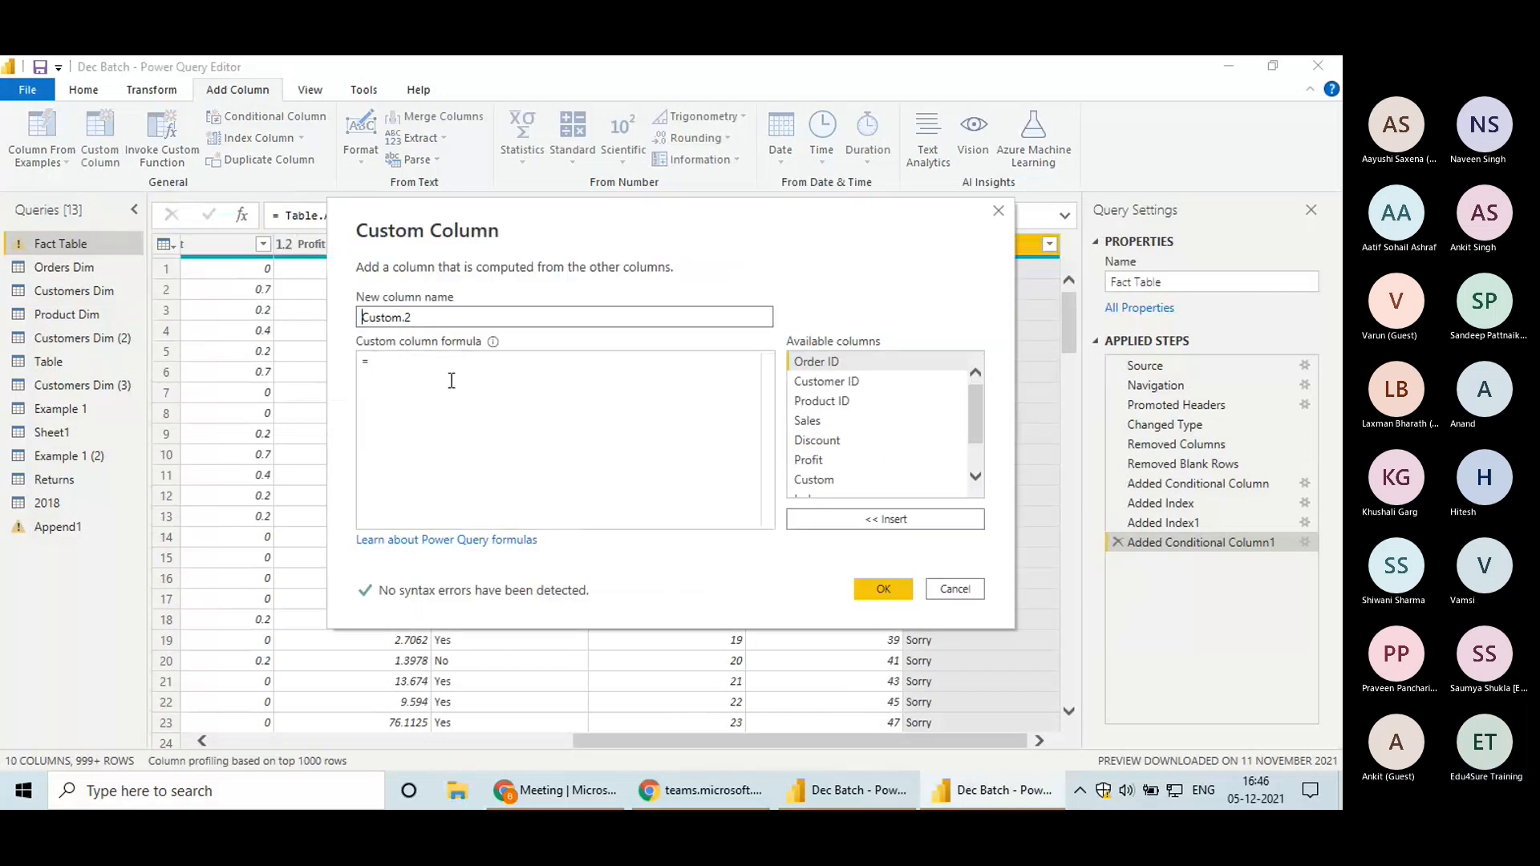
left_click(535, 430)
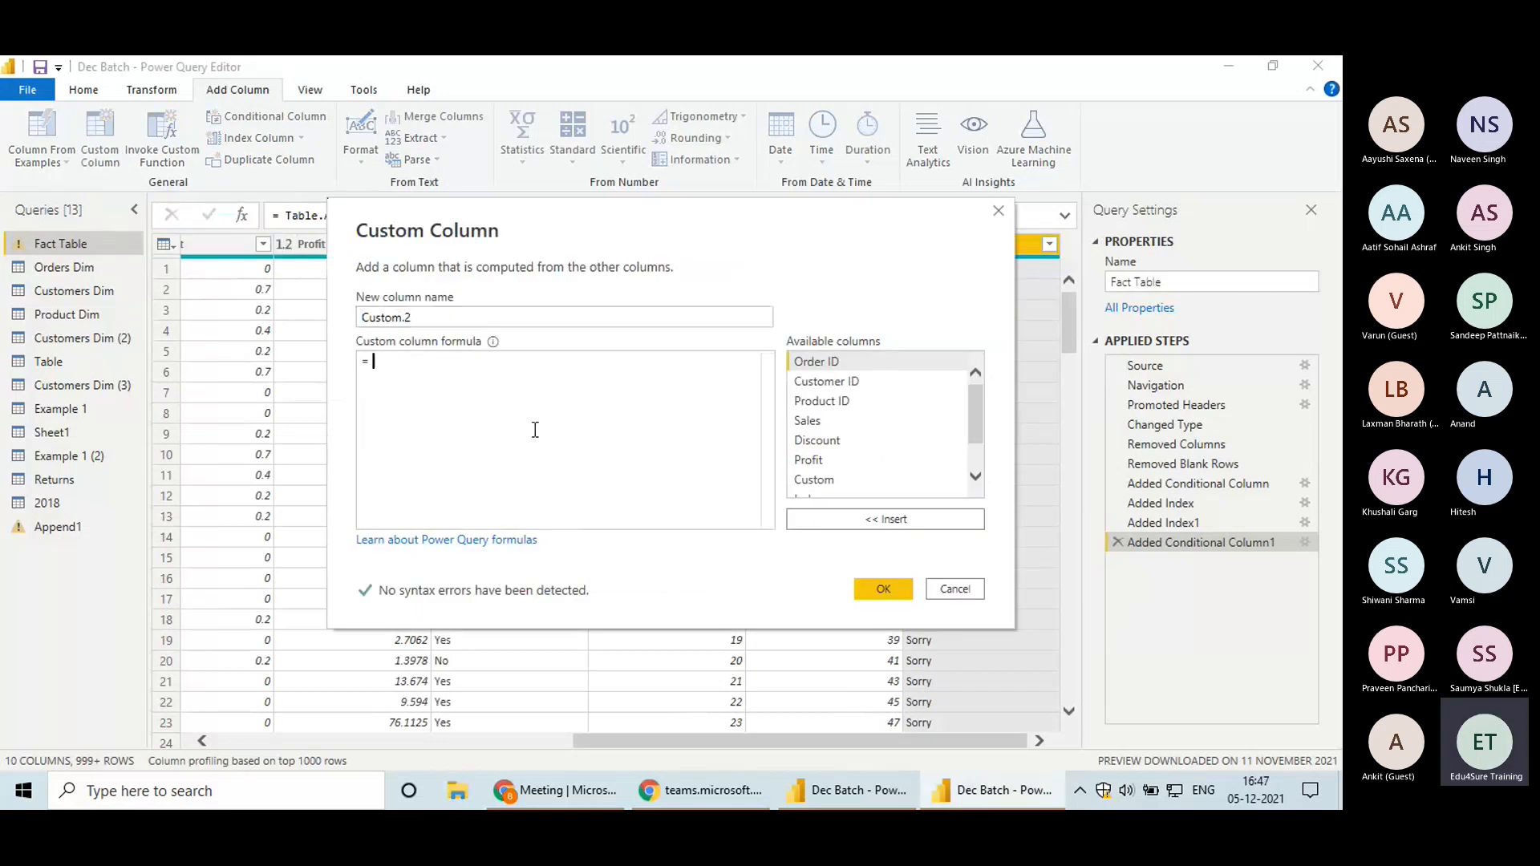
double_click(831, 420)
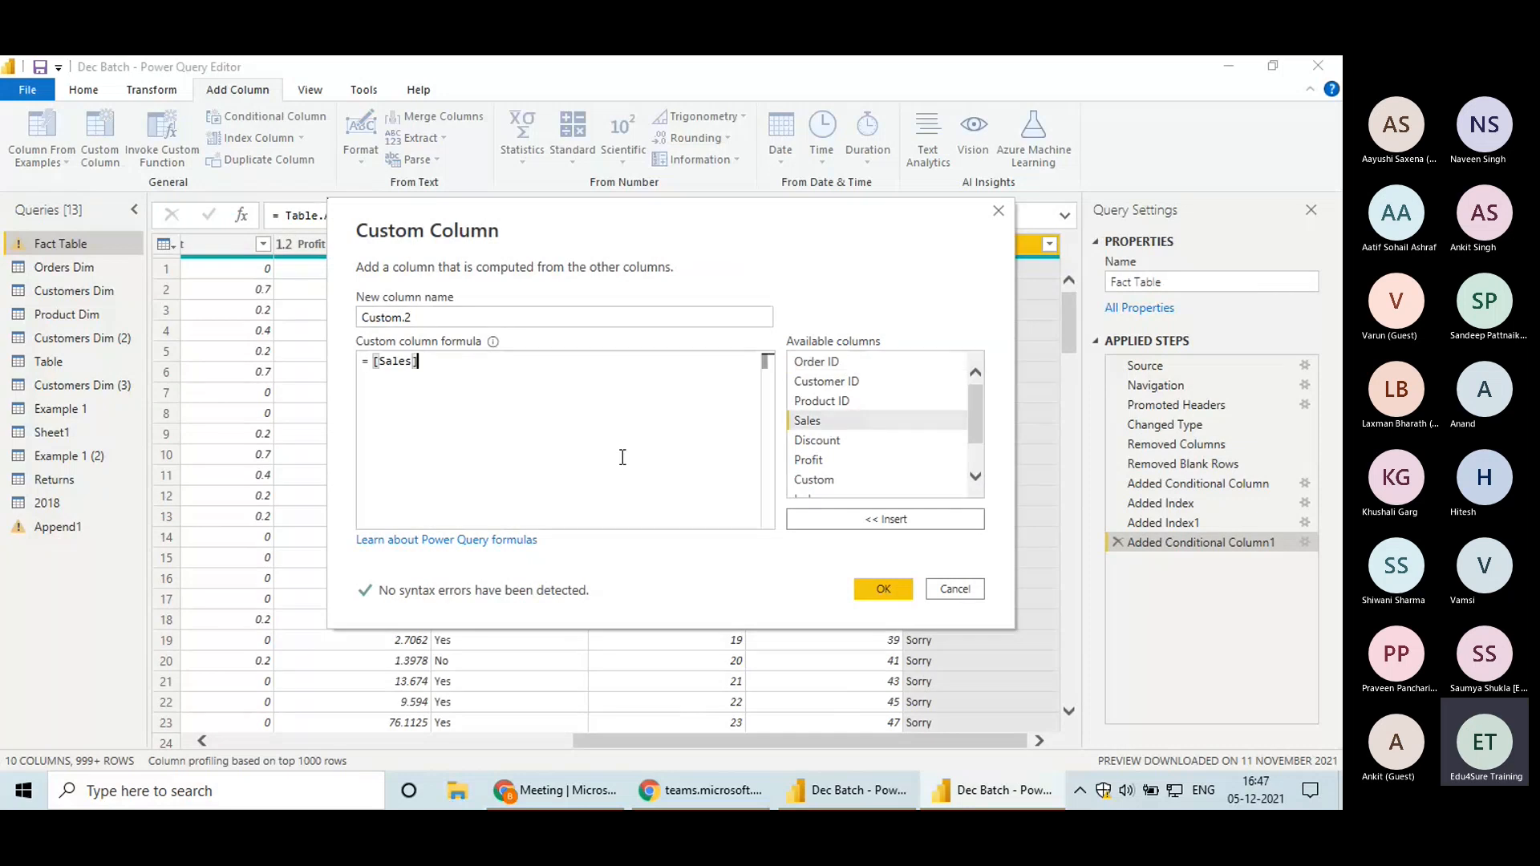
type("*2")
left_click(880, 589)
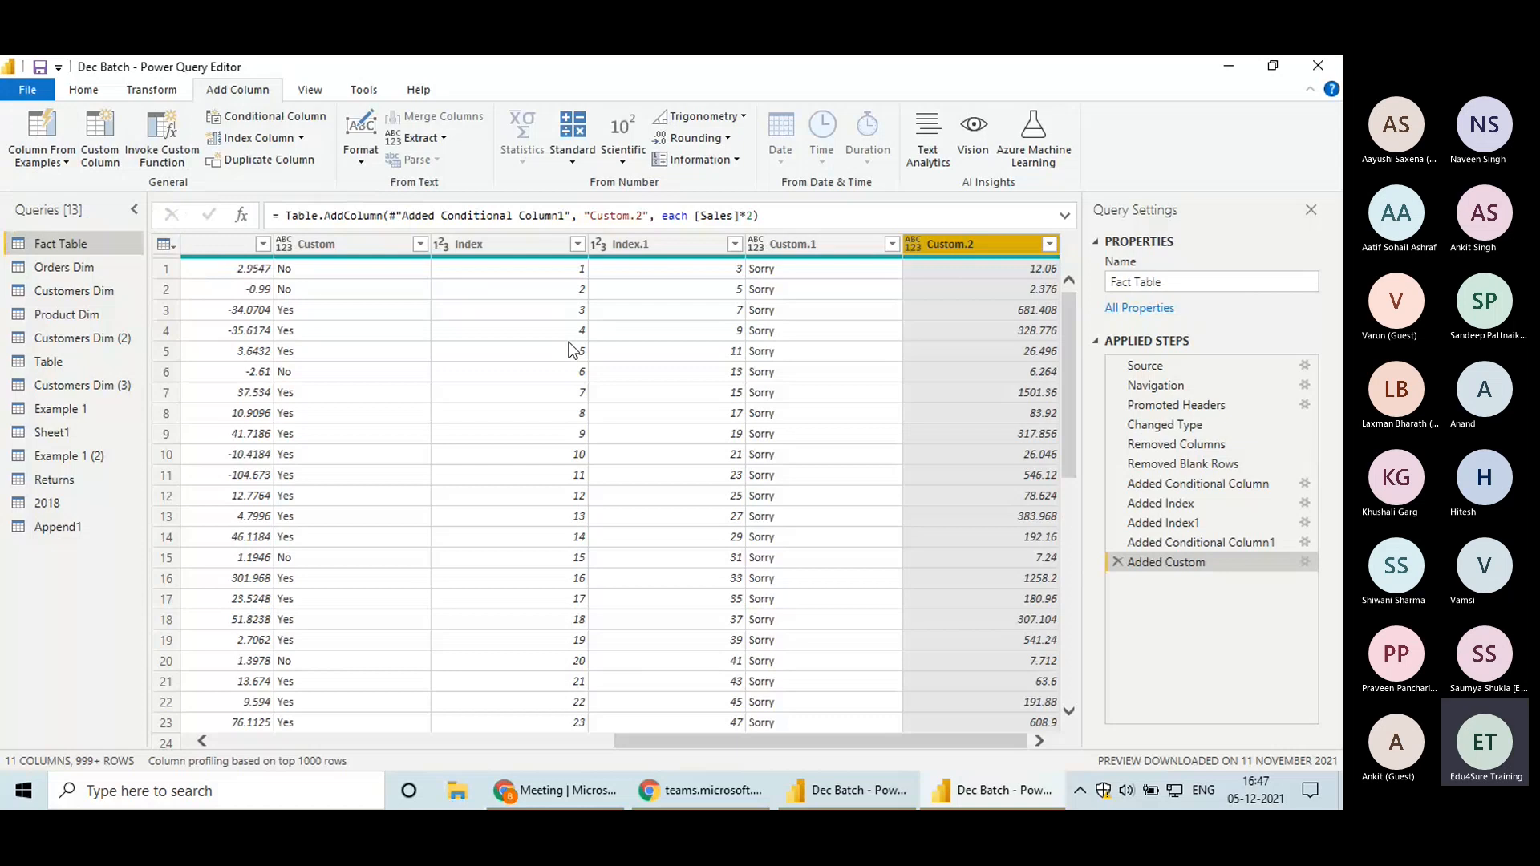
Add a column from examples based on all columns, giving CID1 as the sample value for the first row
left_click(38, 164)
left_click(61, 181)
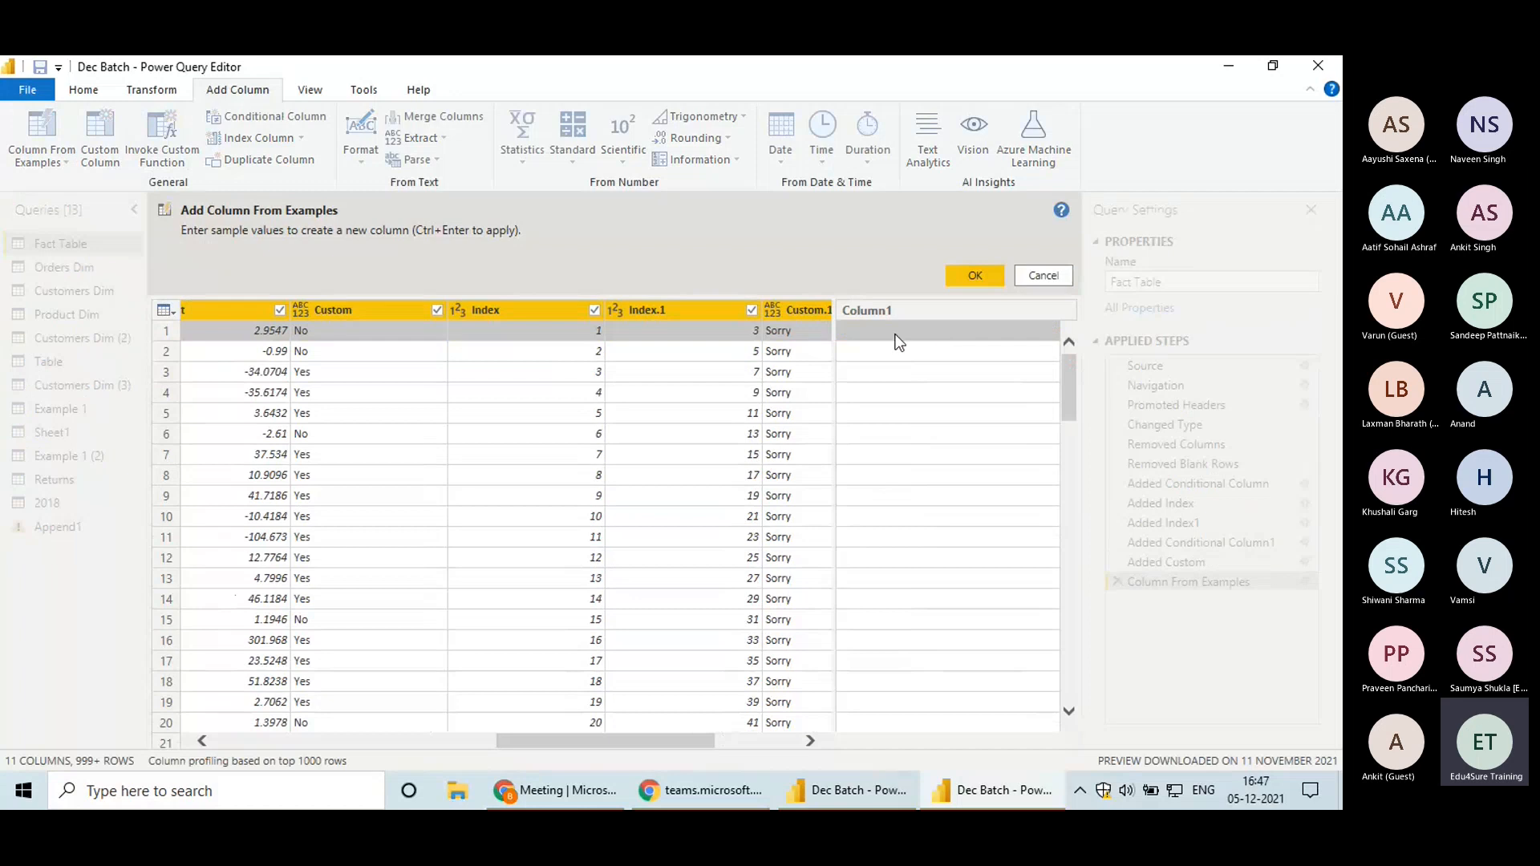
left_click(898, 332)
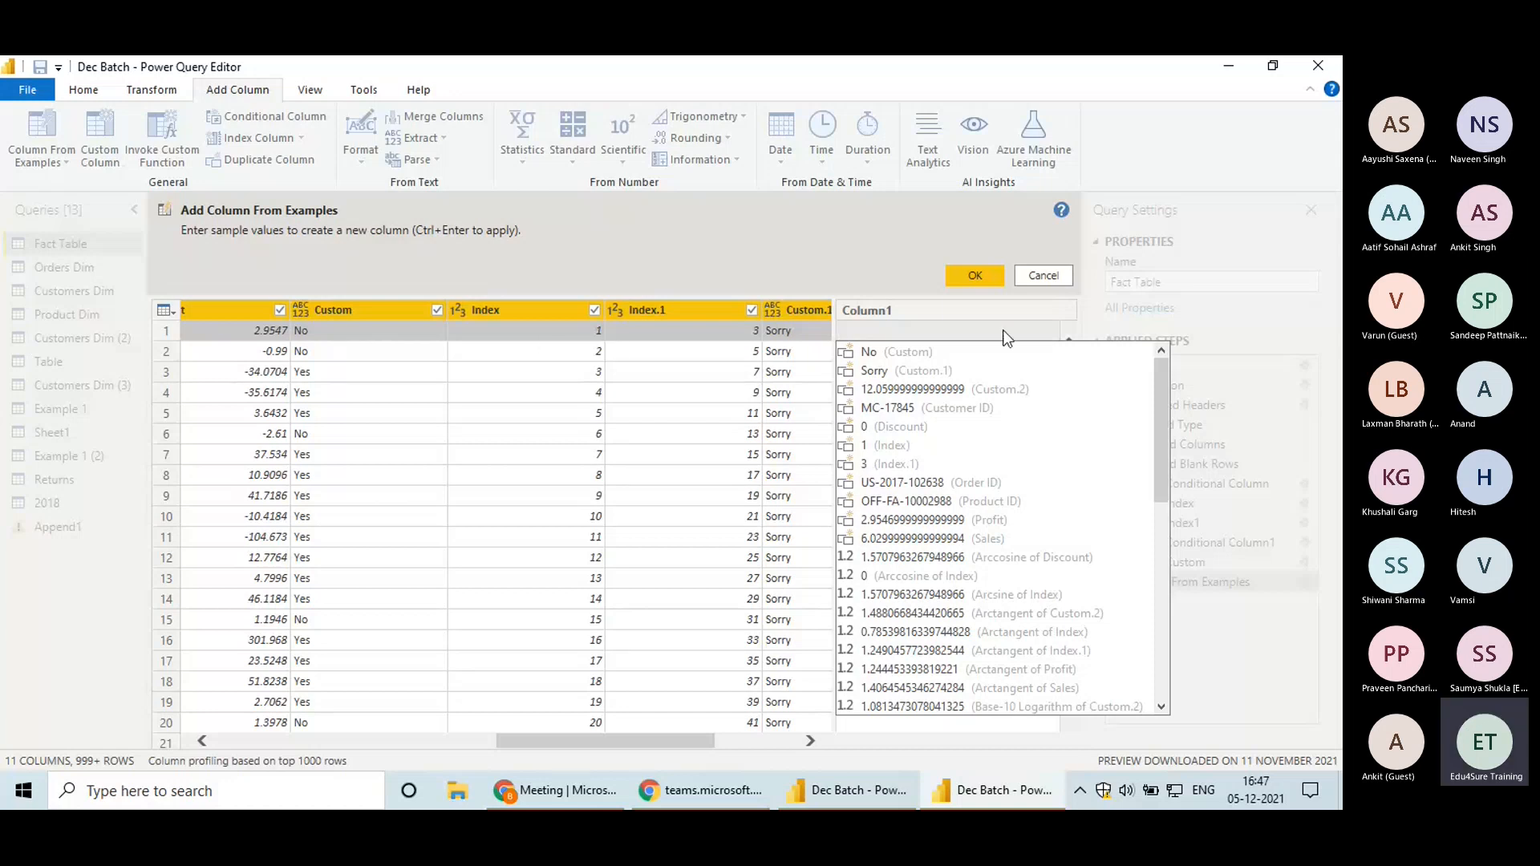
type("CID1")
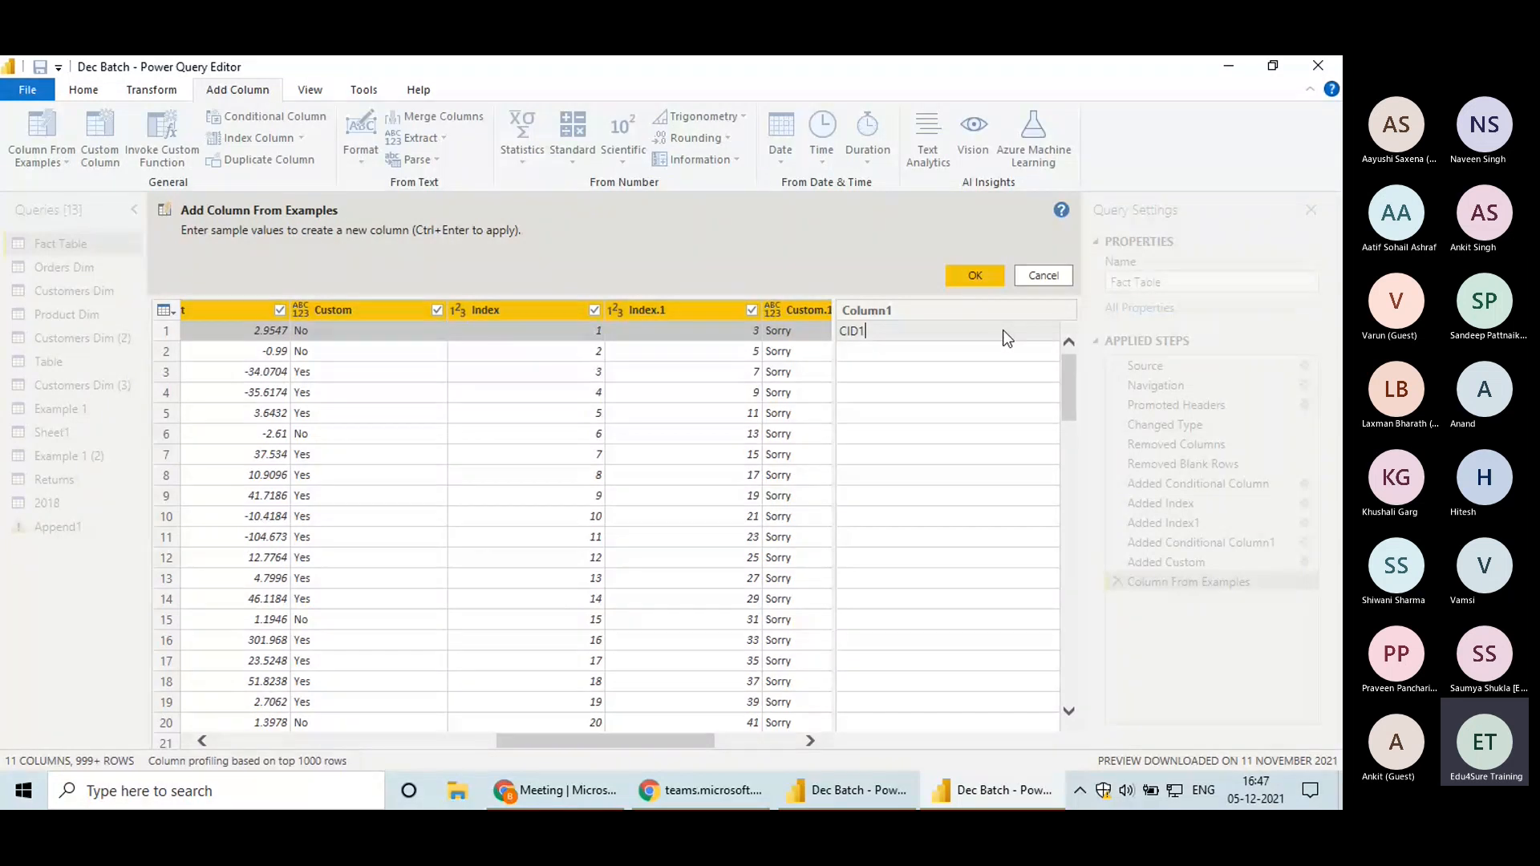
key("Return")
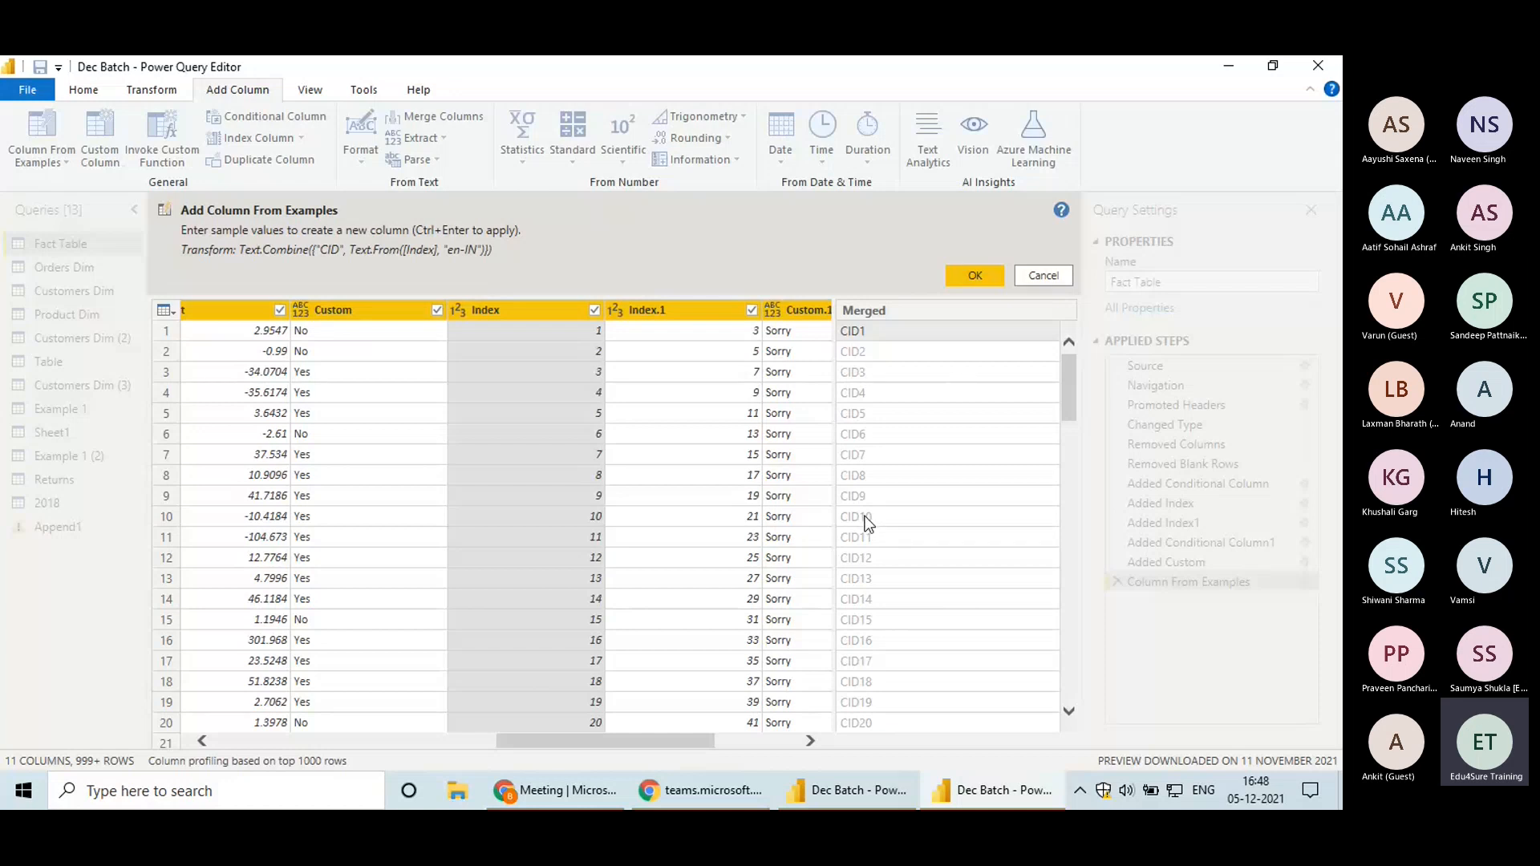
left_click(974, 276)
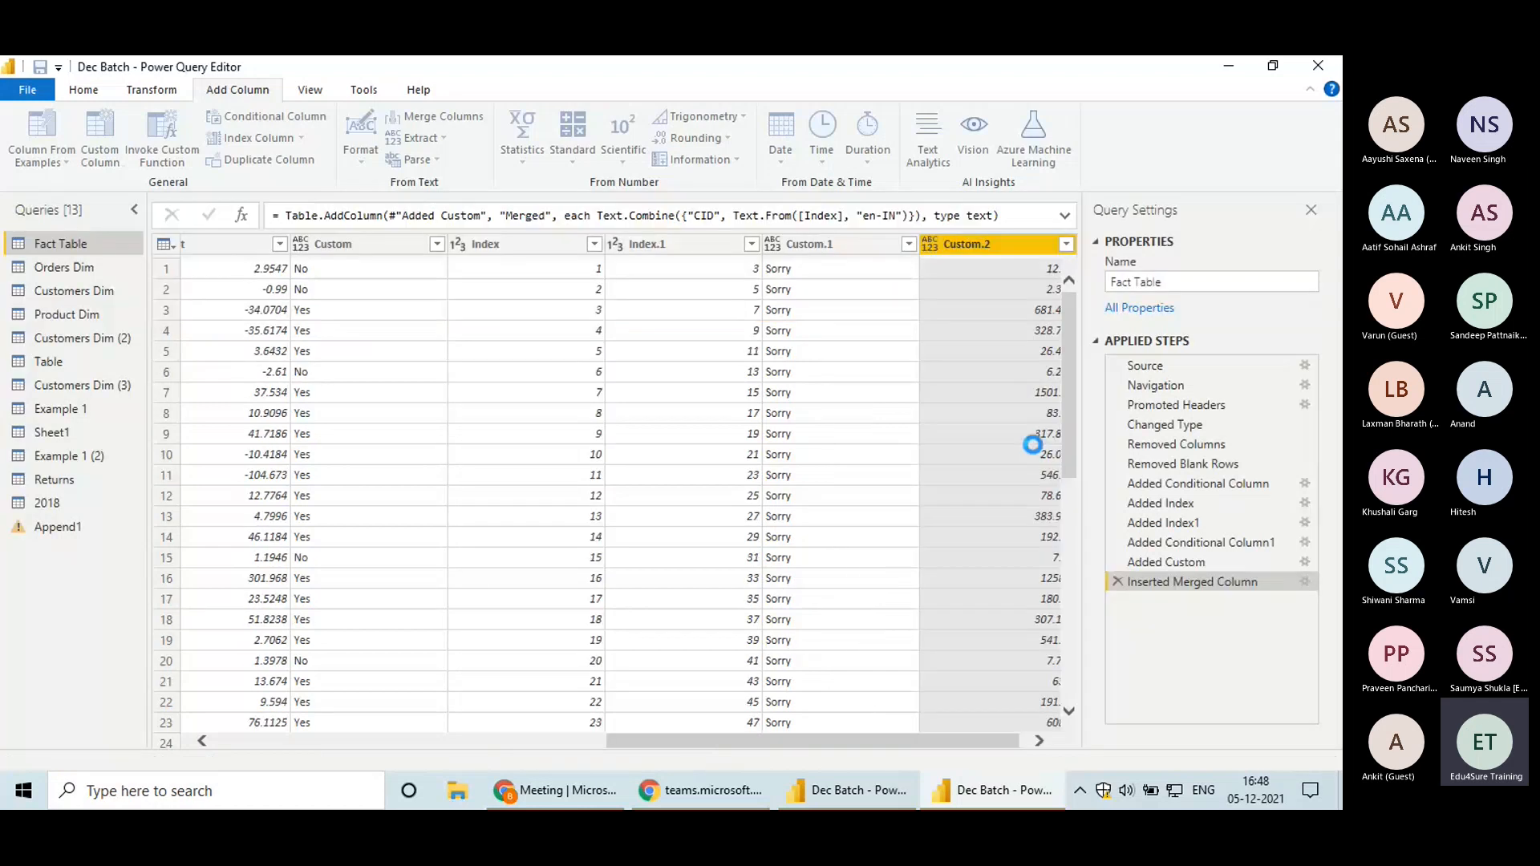
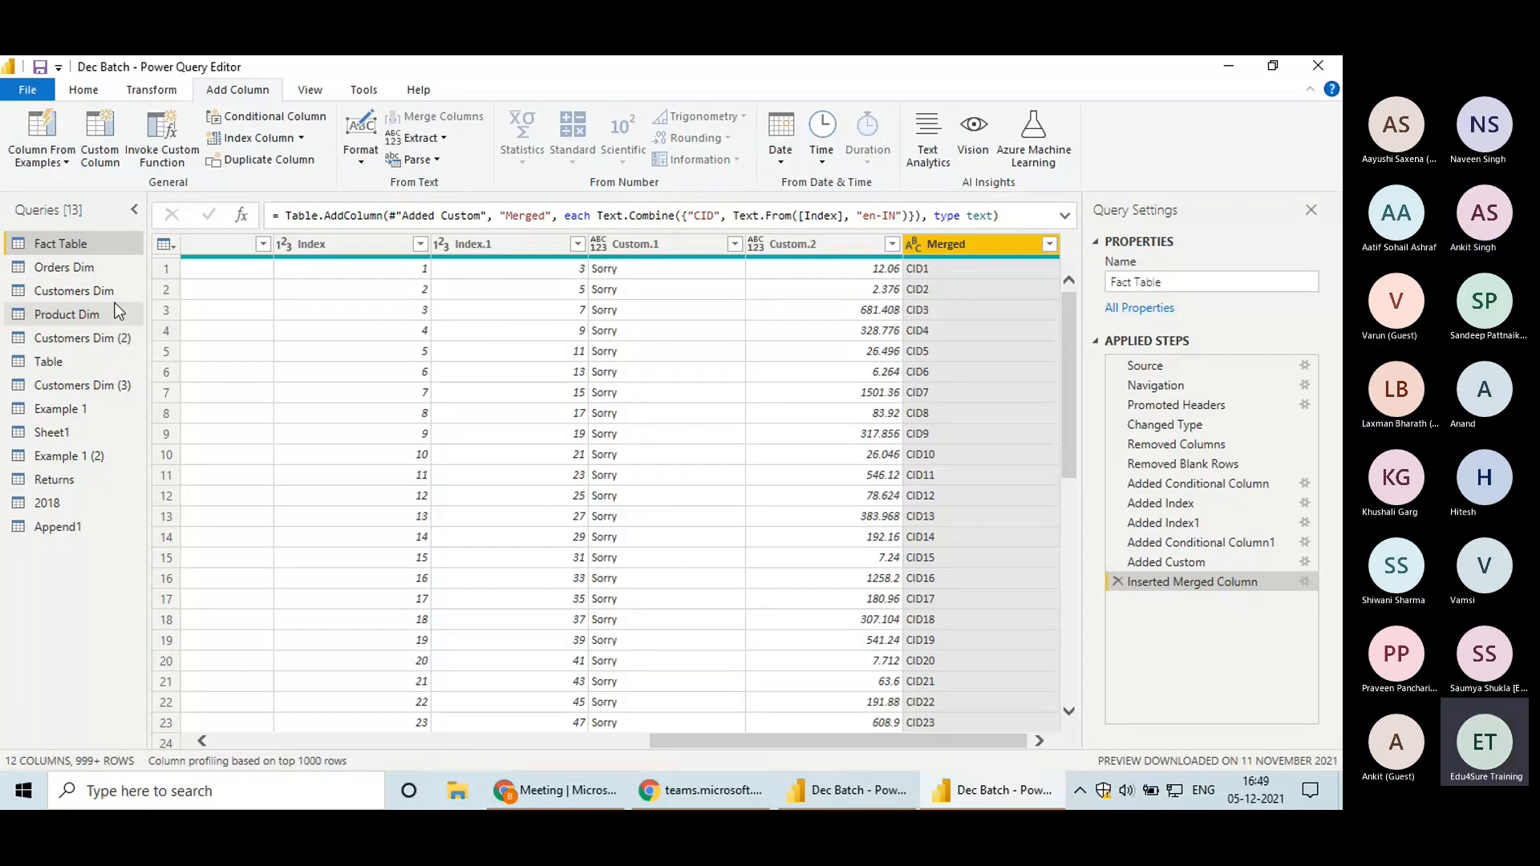
Delete the applied step for the CID column and remove the Custom, Index, Index.1, Custom.1 and Custom.2 columns
left_click(1118, 582)
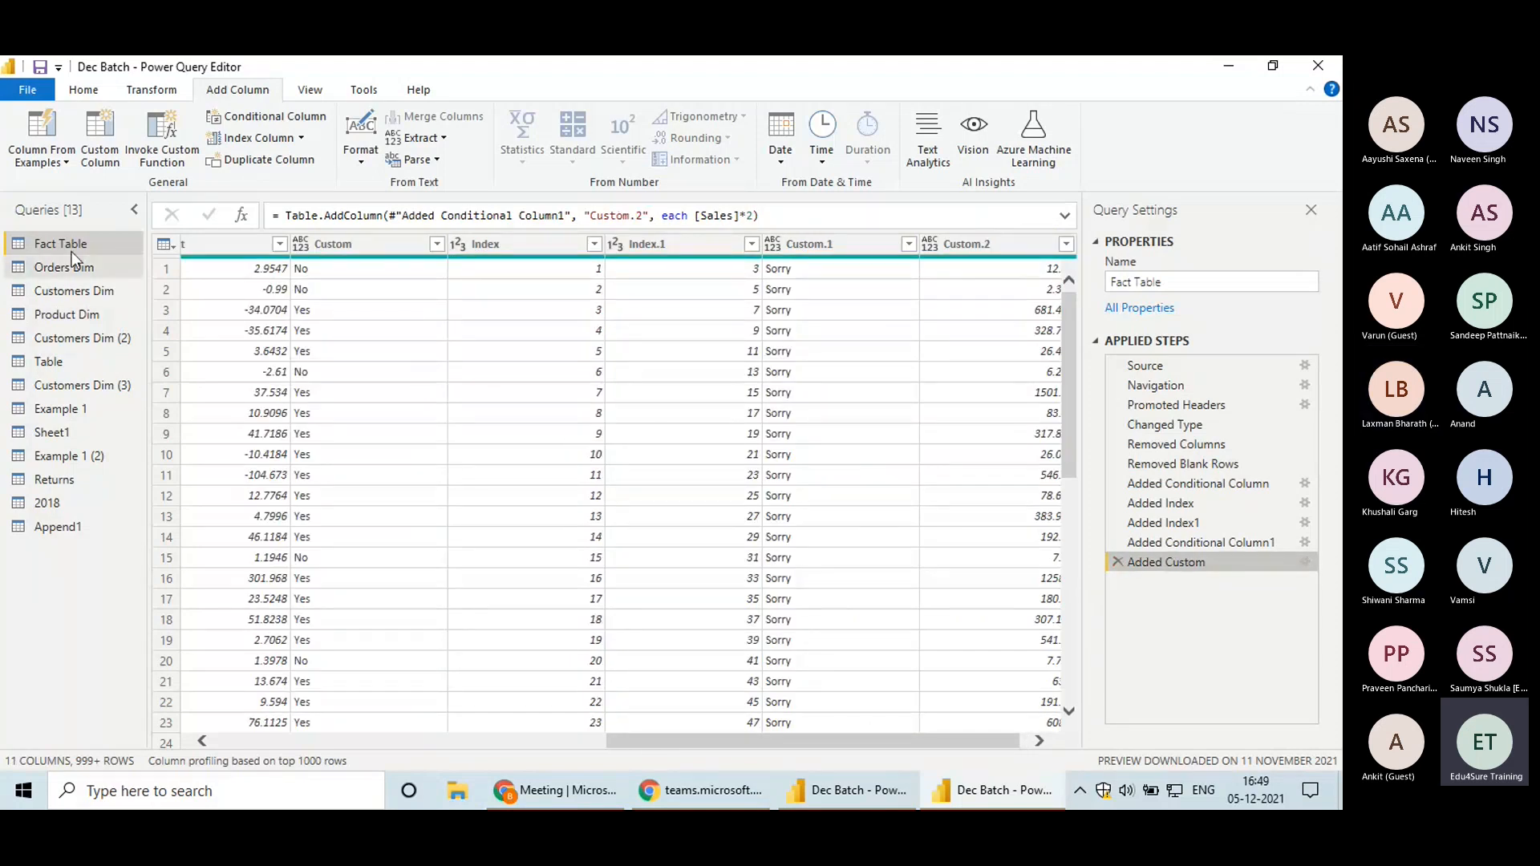
left_click_drag(782, 741, 600, 744)
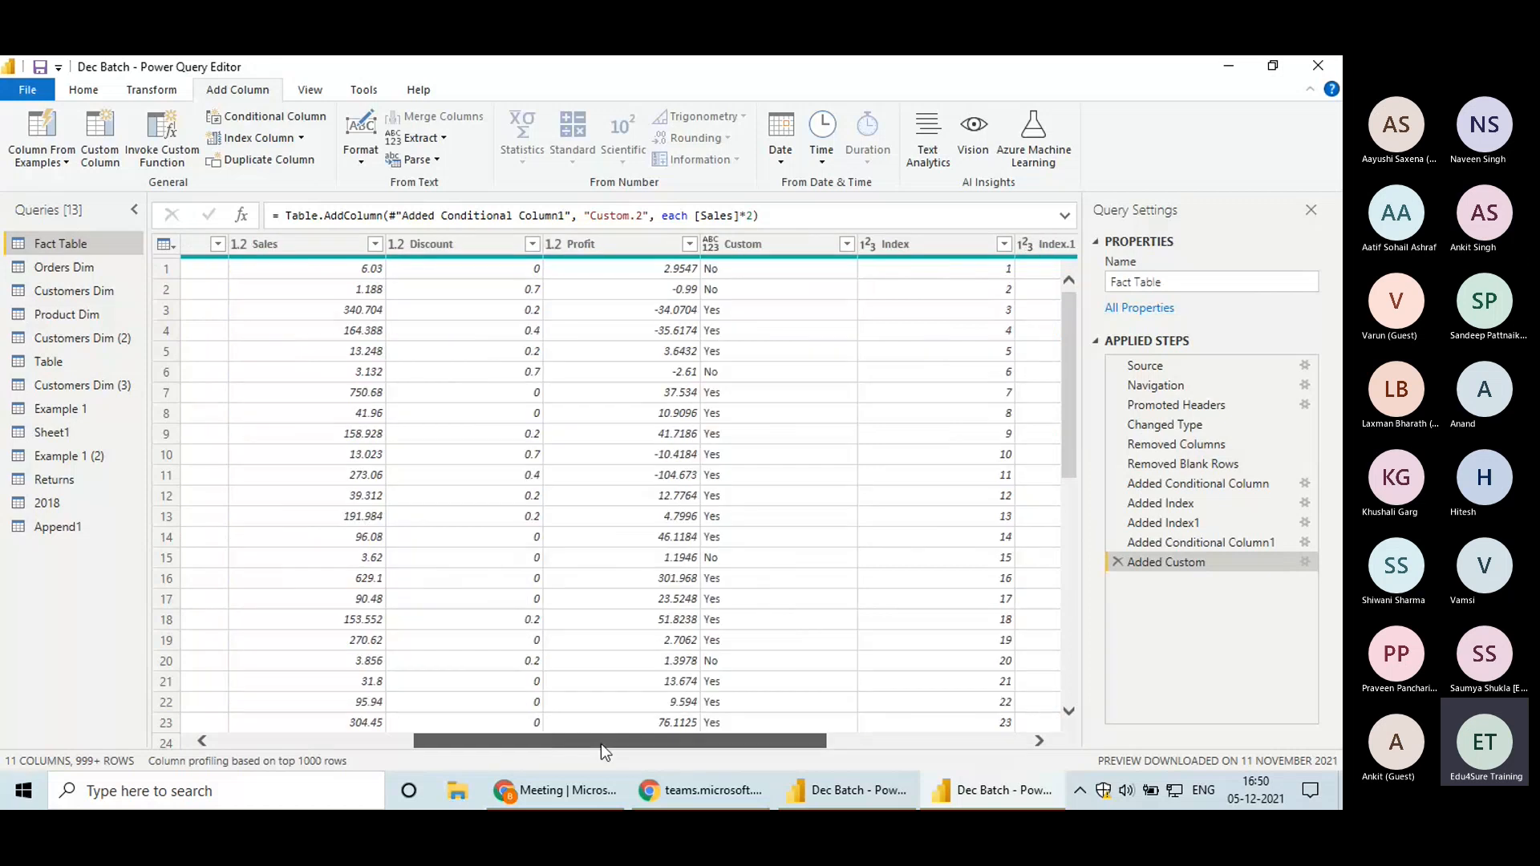
left_click(817, 239)
left_click(918, 244, "shift")
right_click(917, 243)
left_click(959, 280)
left_click(972, 242, "shift")
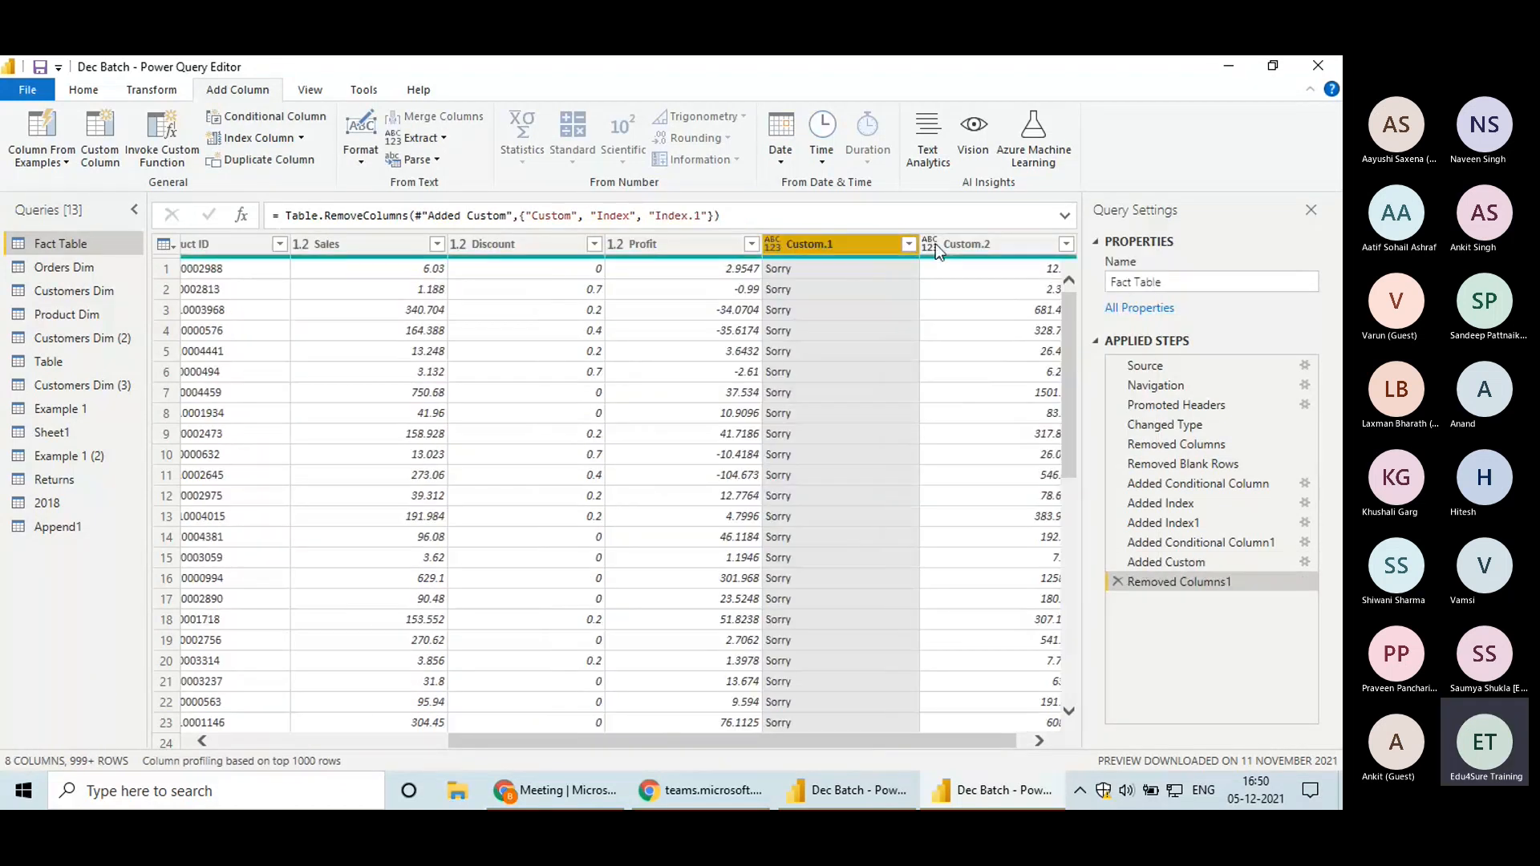
right_click(972, 242)
left_click(1027, 281)
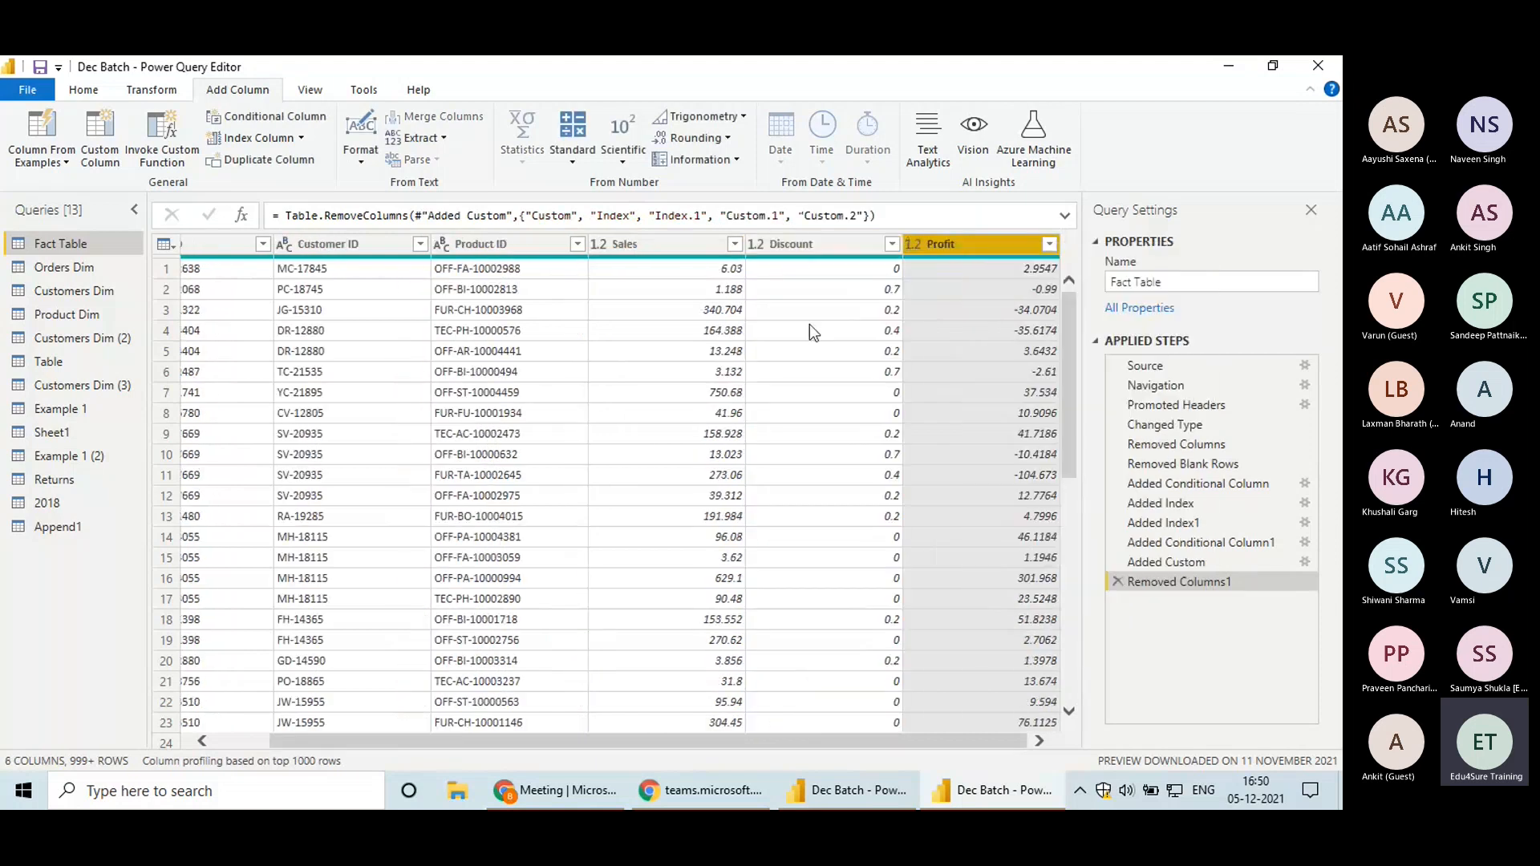
Try adding a column from examples based on all columns, with samples 6.03*2 and 1.188*2 in the first two rows, and discard it
left_click(959, 350)
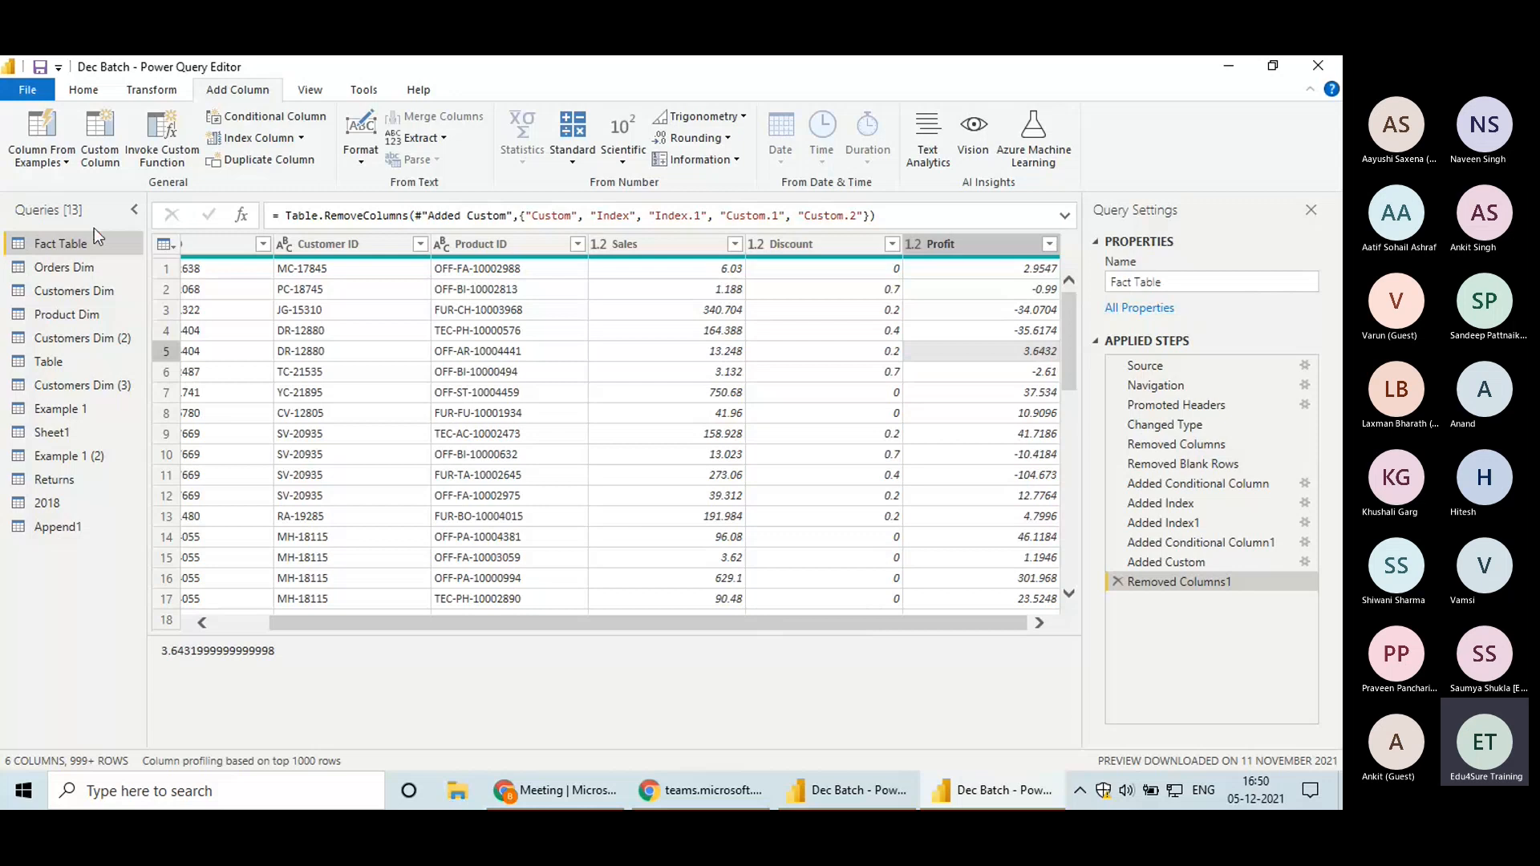
left_click(61, 164)
left_click(66, 178)
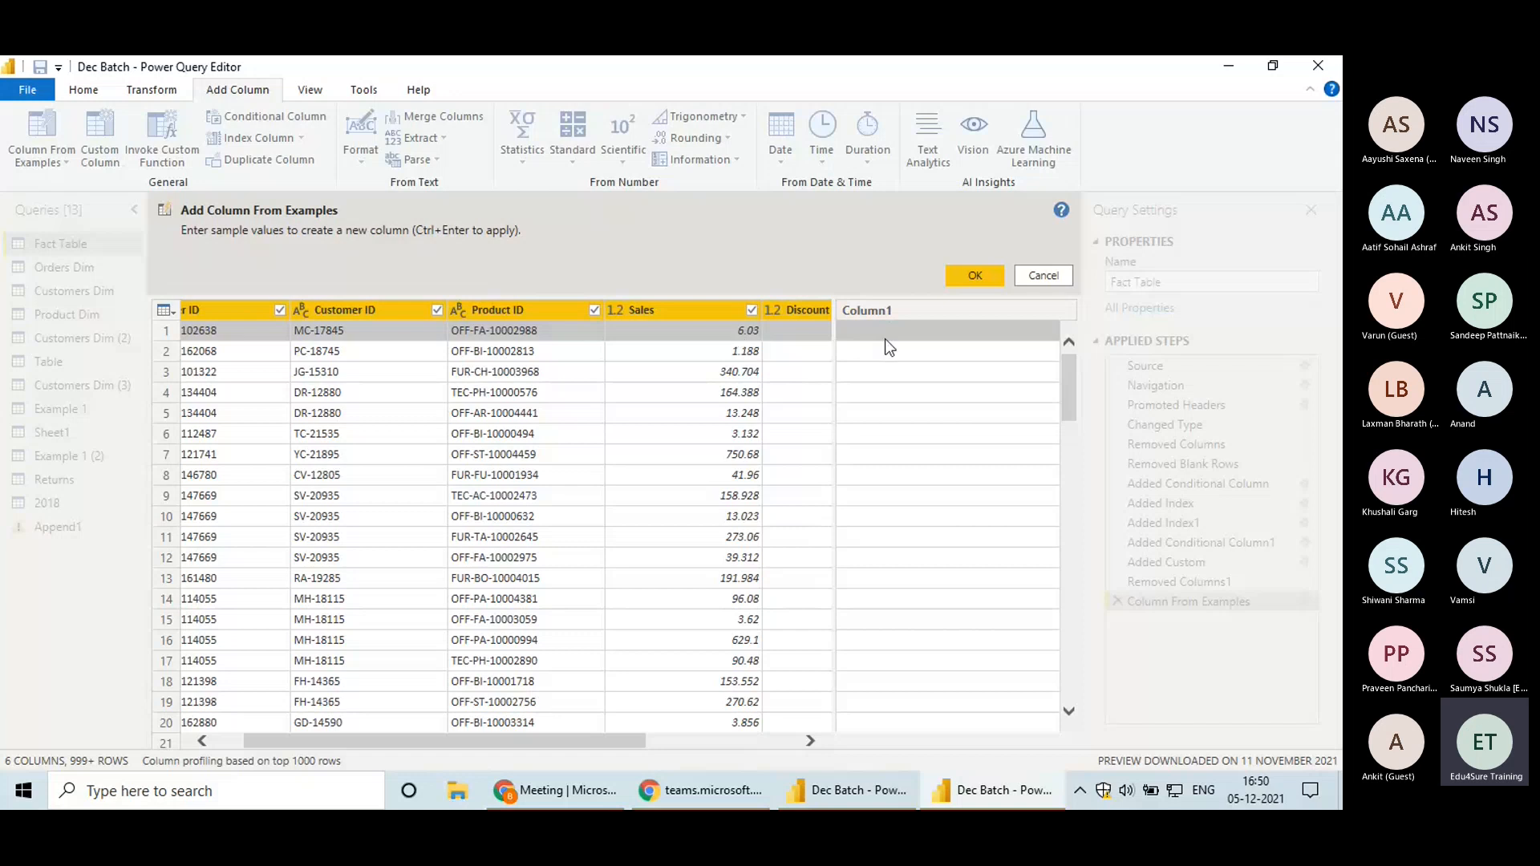
left_click(896, 336)
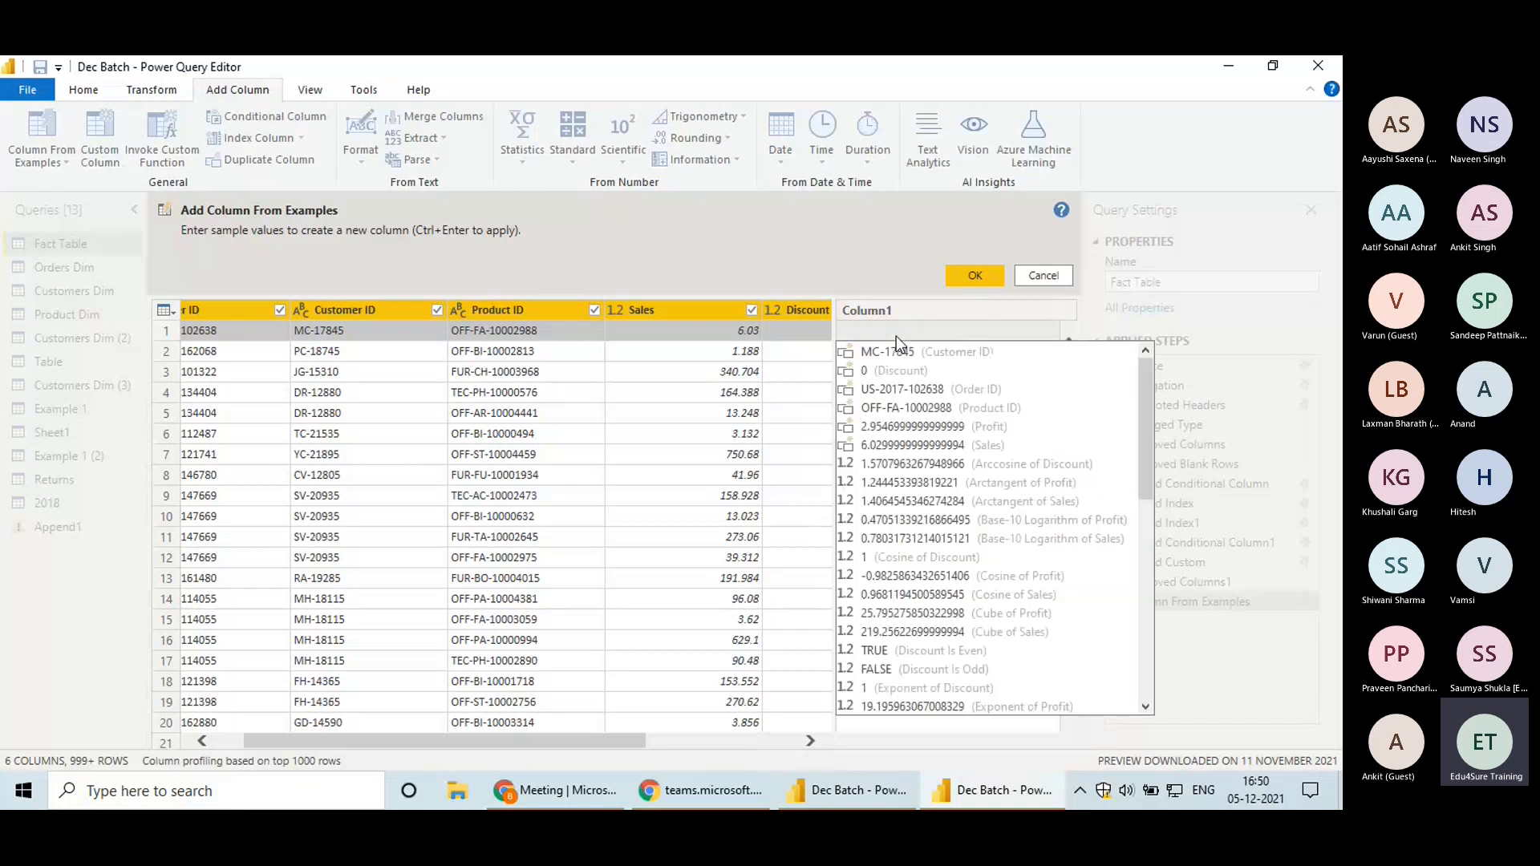
type("6.03*2")
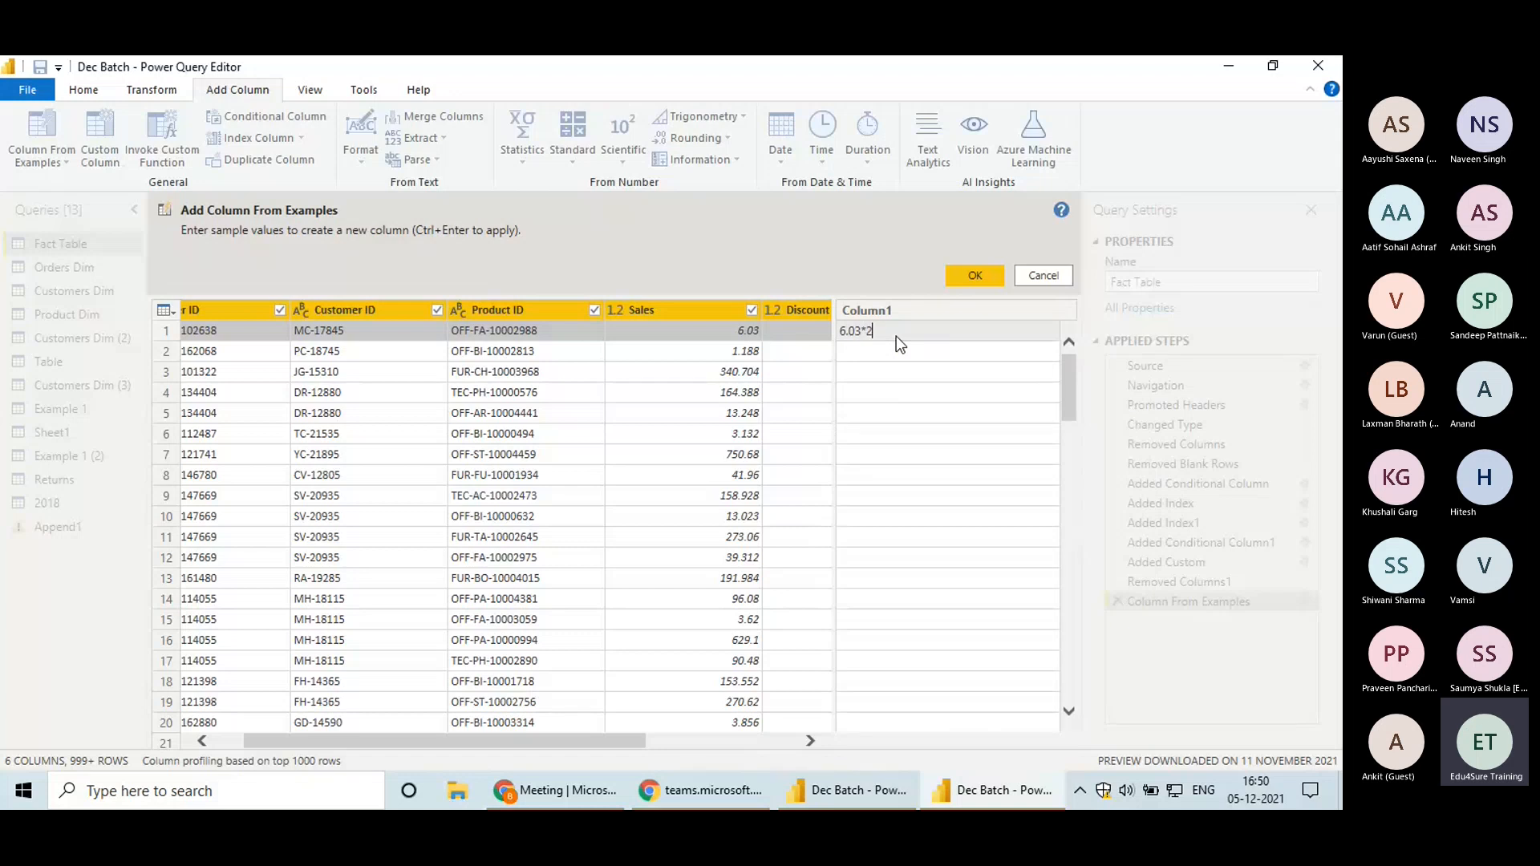
key("Return")
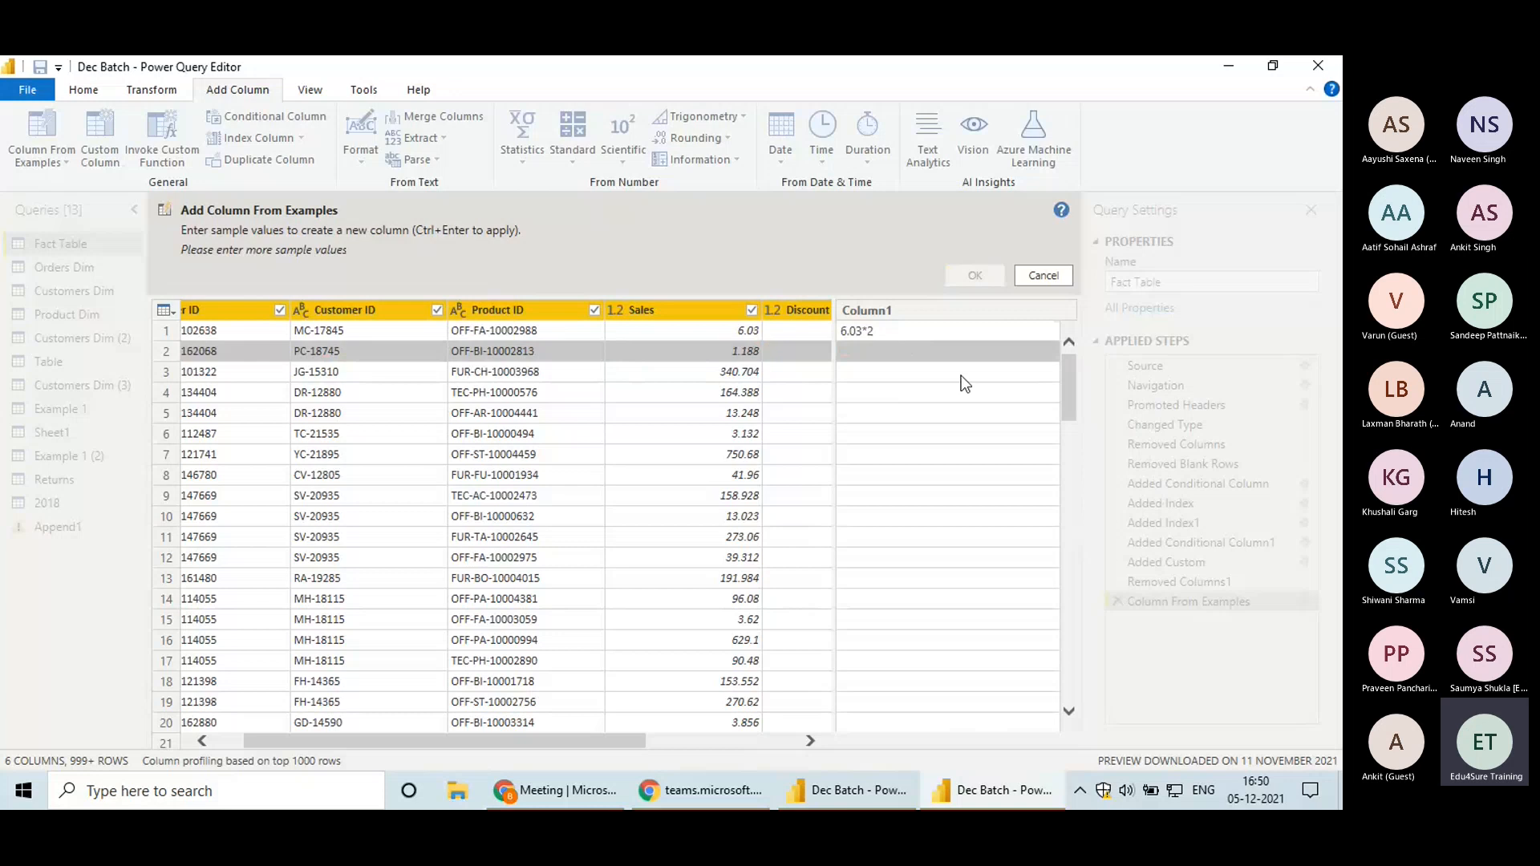
double_click(865, 352)
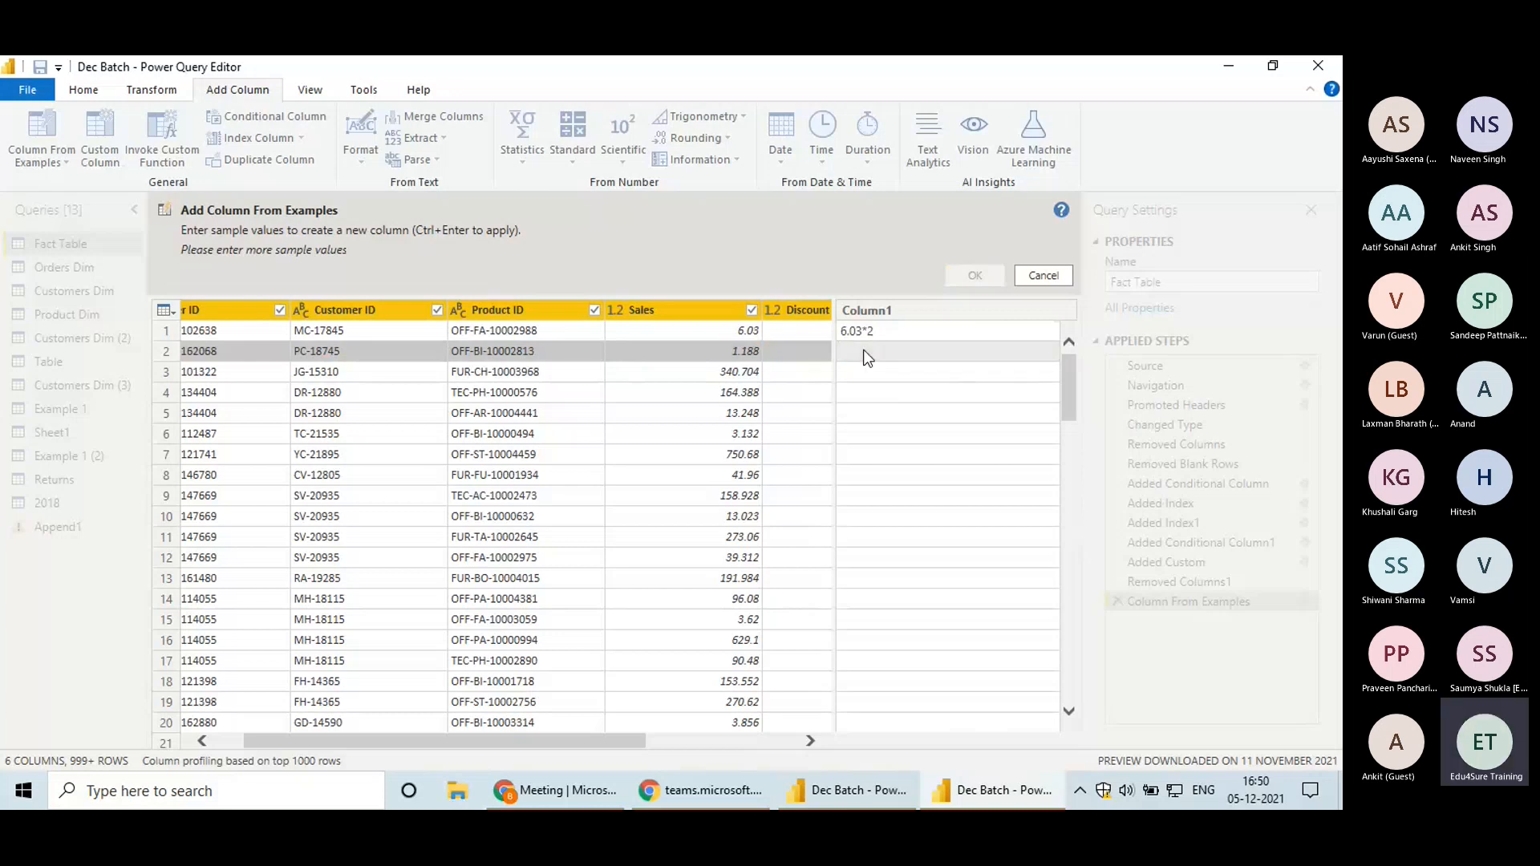
type("1.188*2")
key("Return")
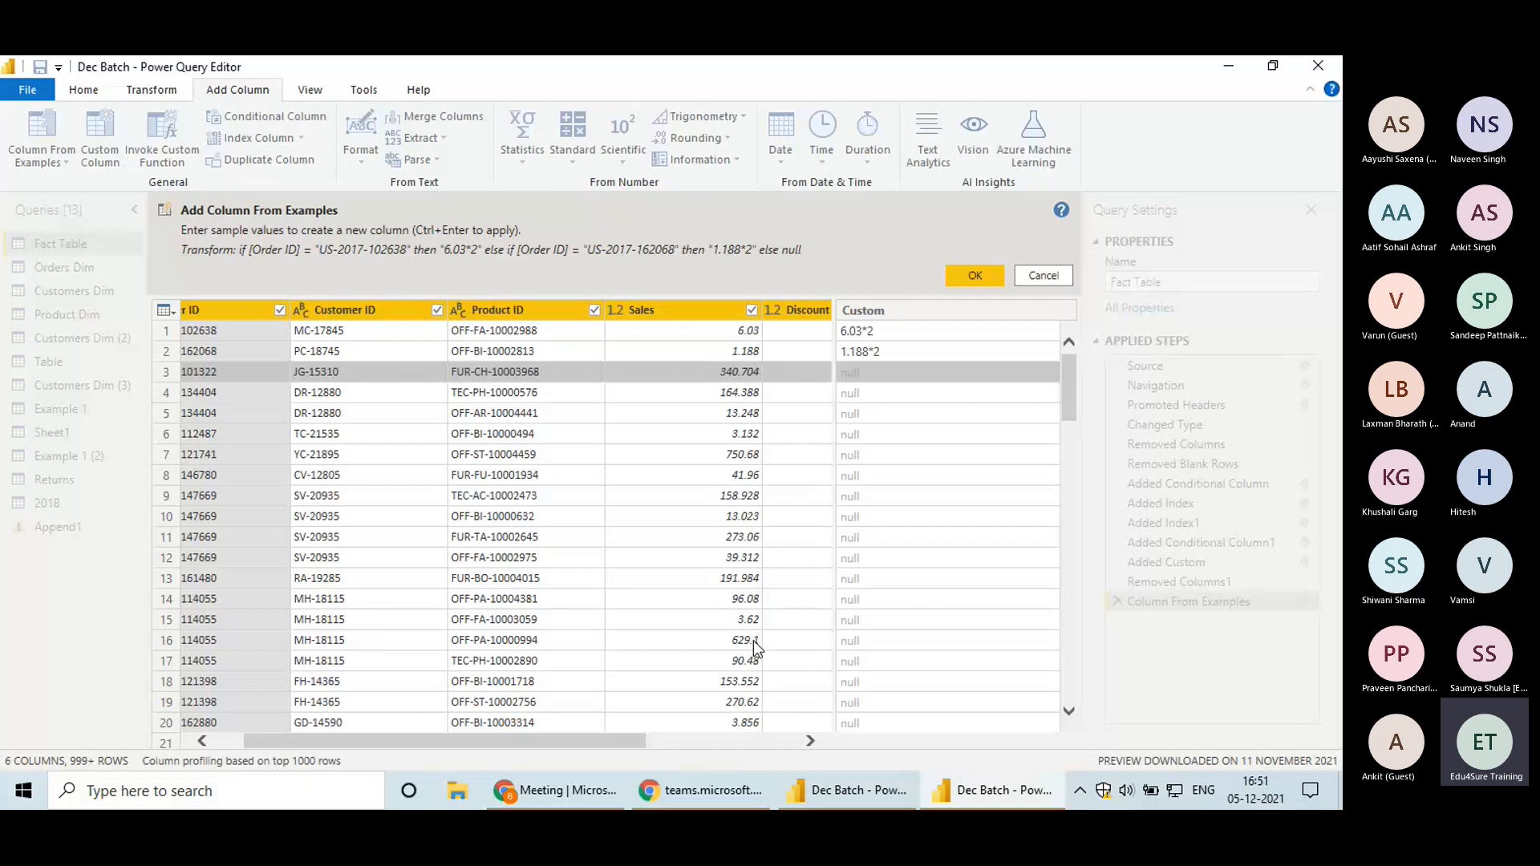
left_click(1043, 275)
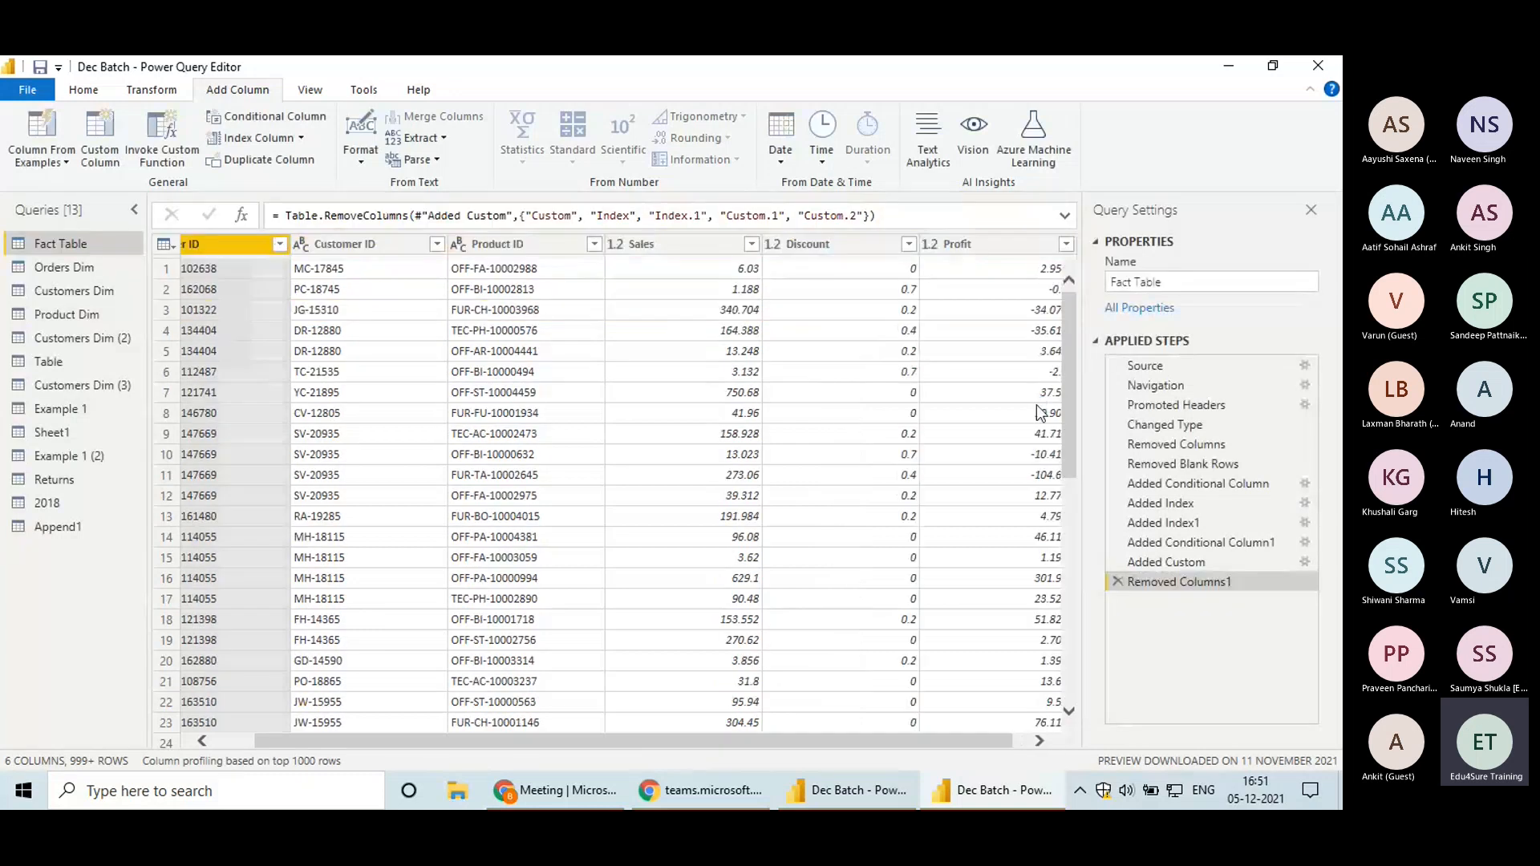
Round the Sales column up to whole numbers and delete that rounding step
left_click(687, 247)
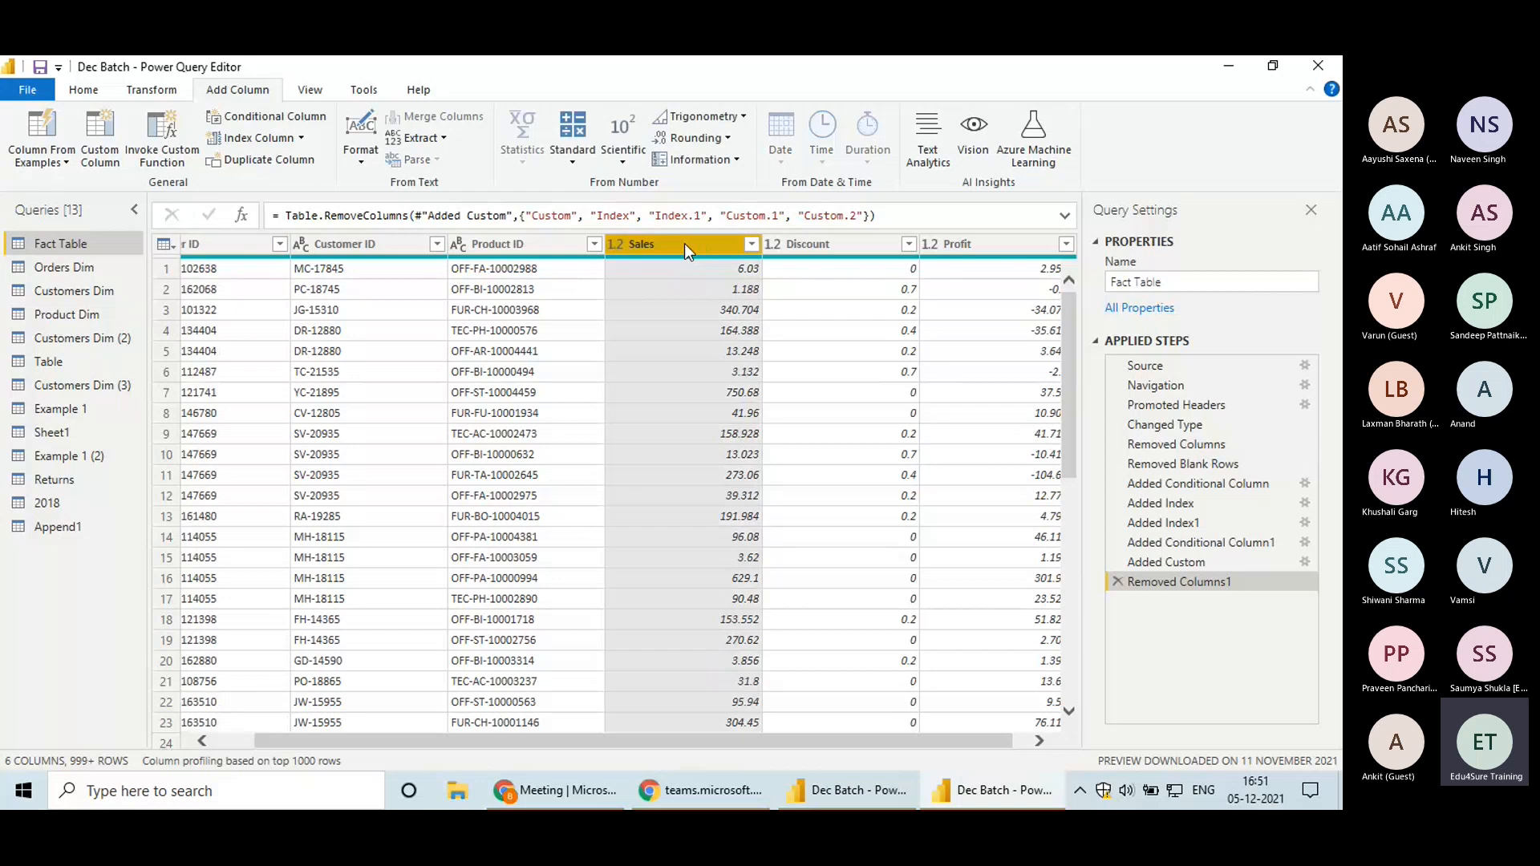
left_click(159, 93)
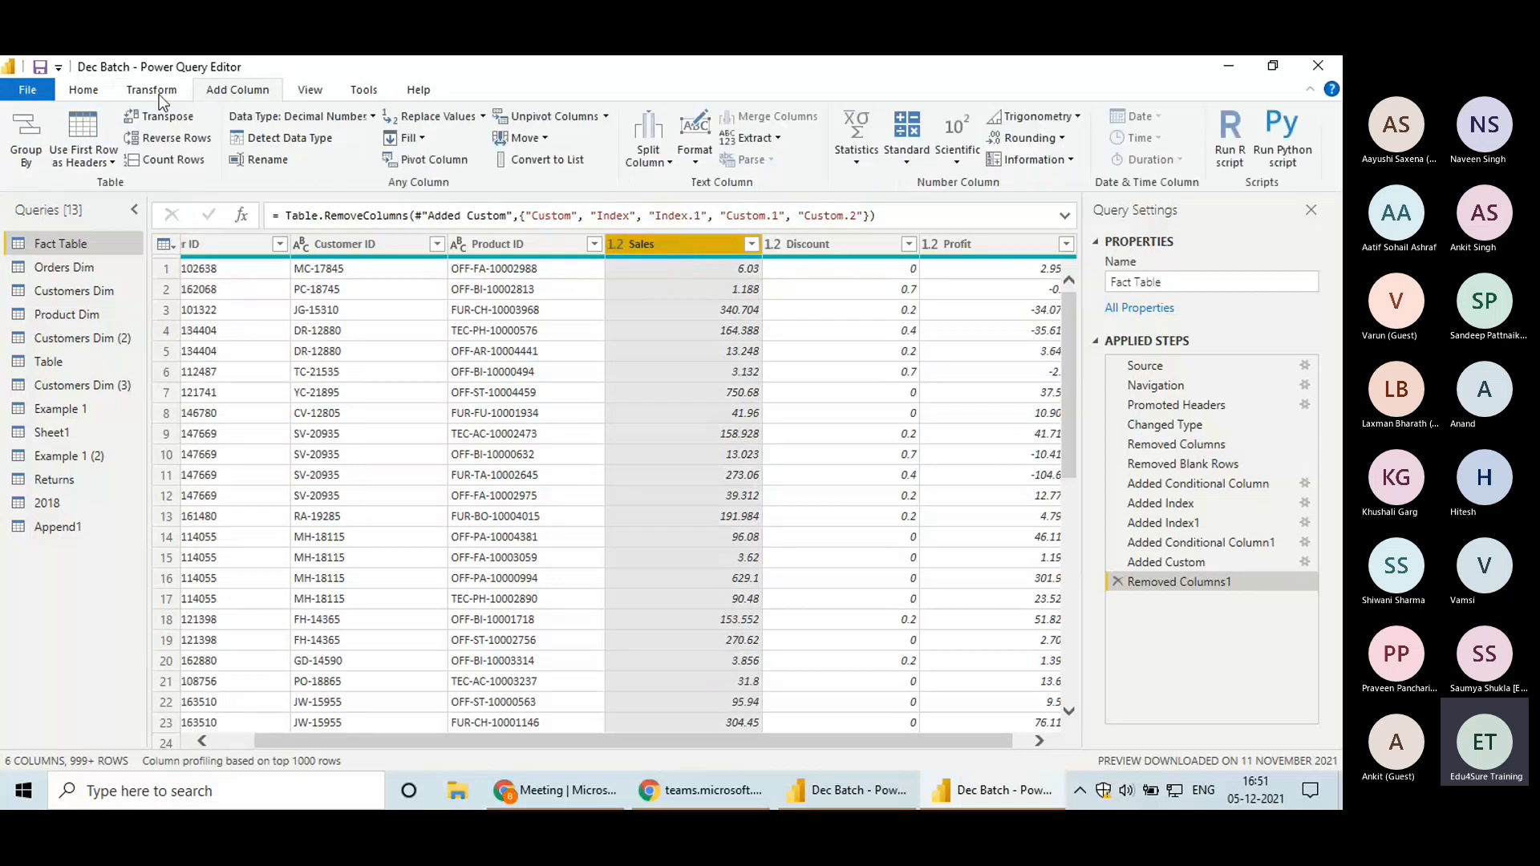
left_click(1026, 138)
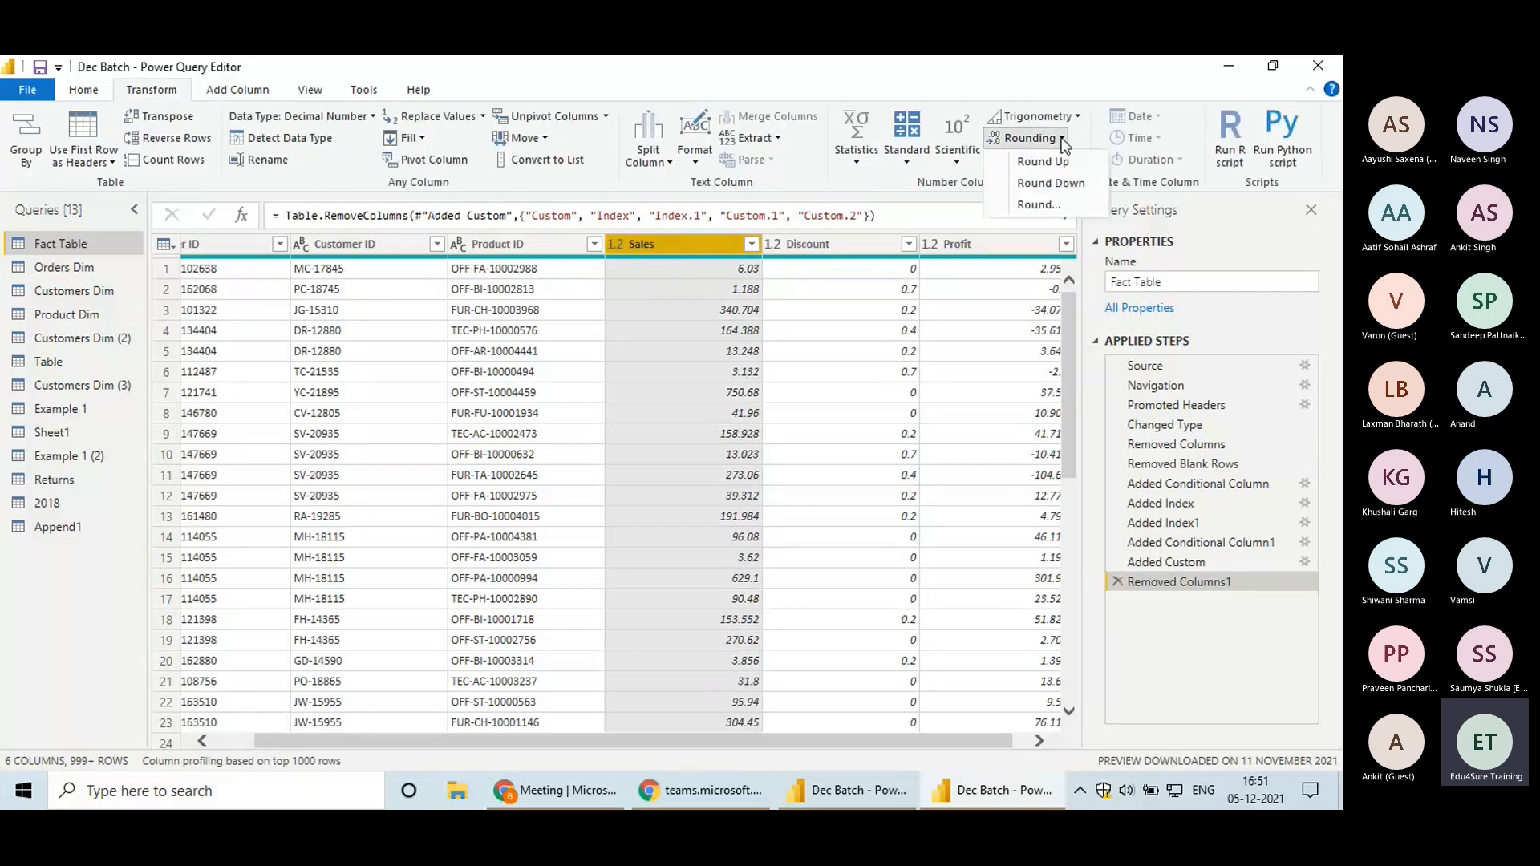
left_click(1043, 161)
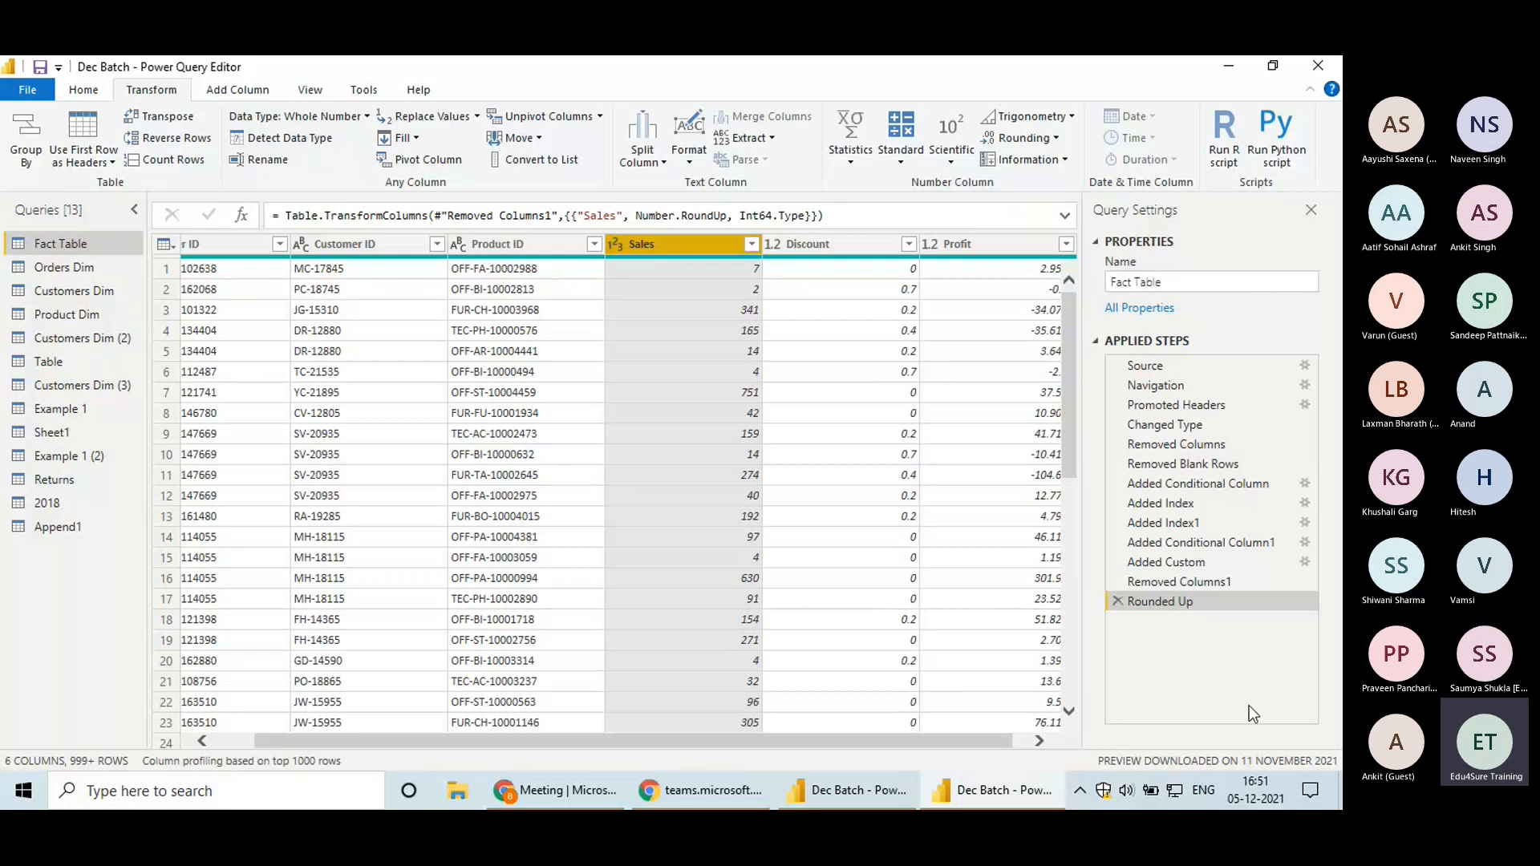
left_click(1116, 602)
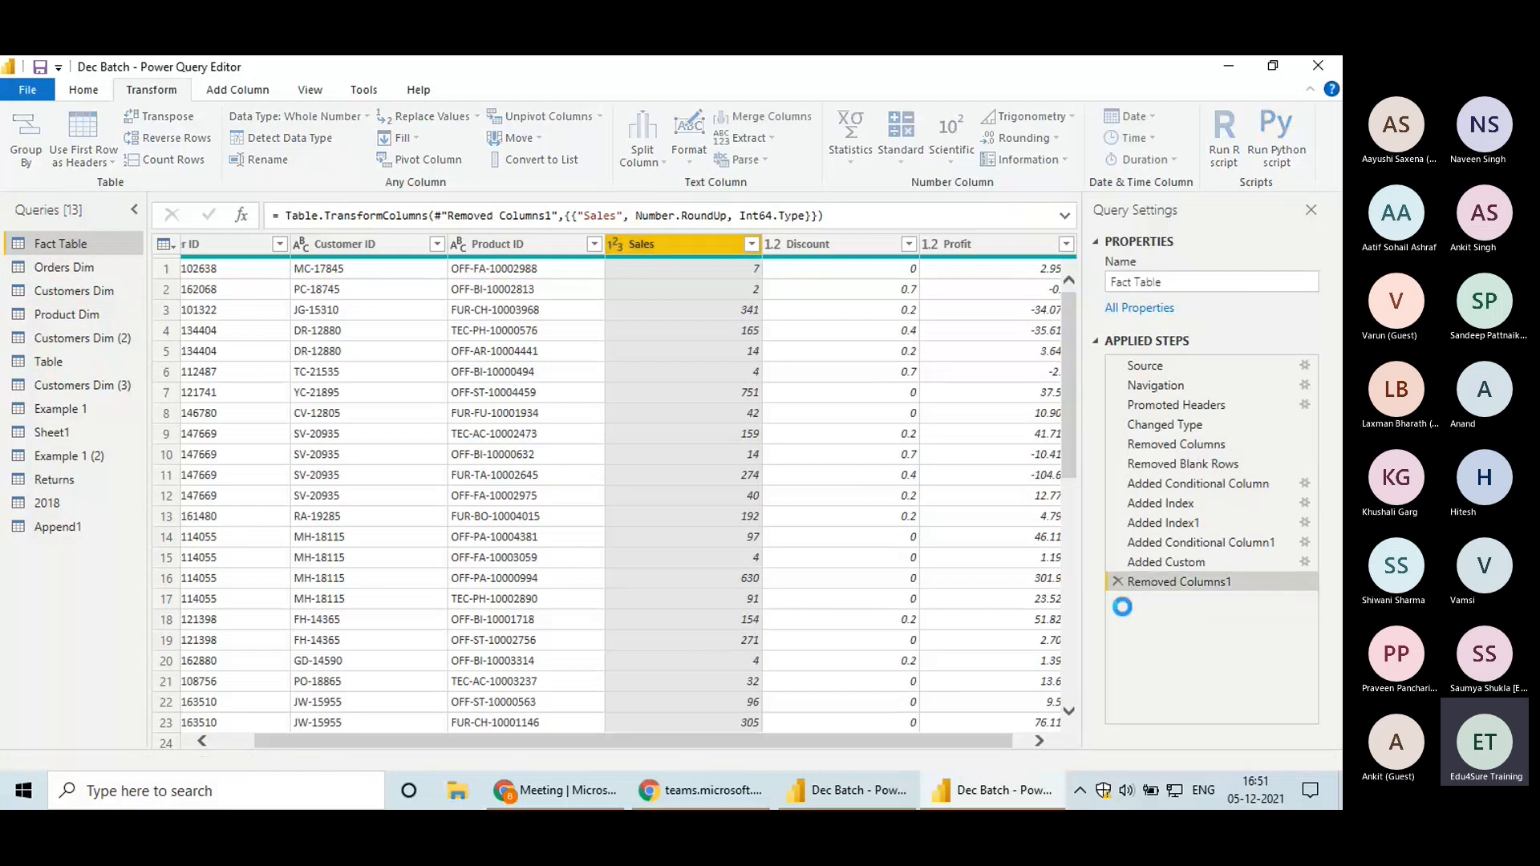
Round the Sales column down to whole numbers and delete that applied step
left_click(1061, 138)
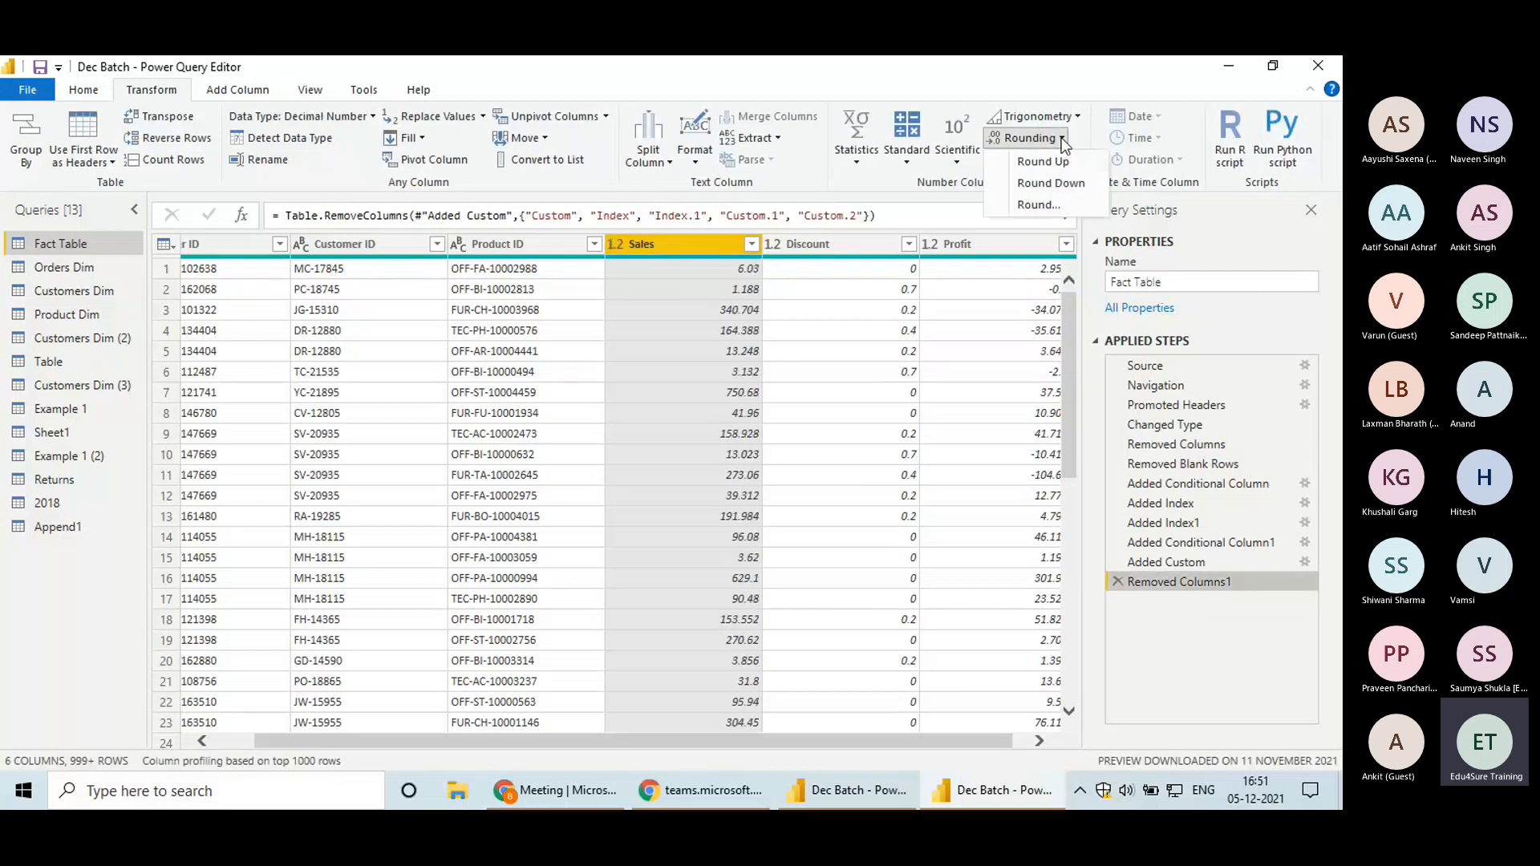
left_click(1051, 182)
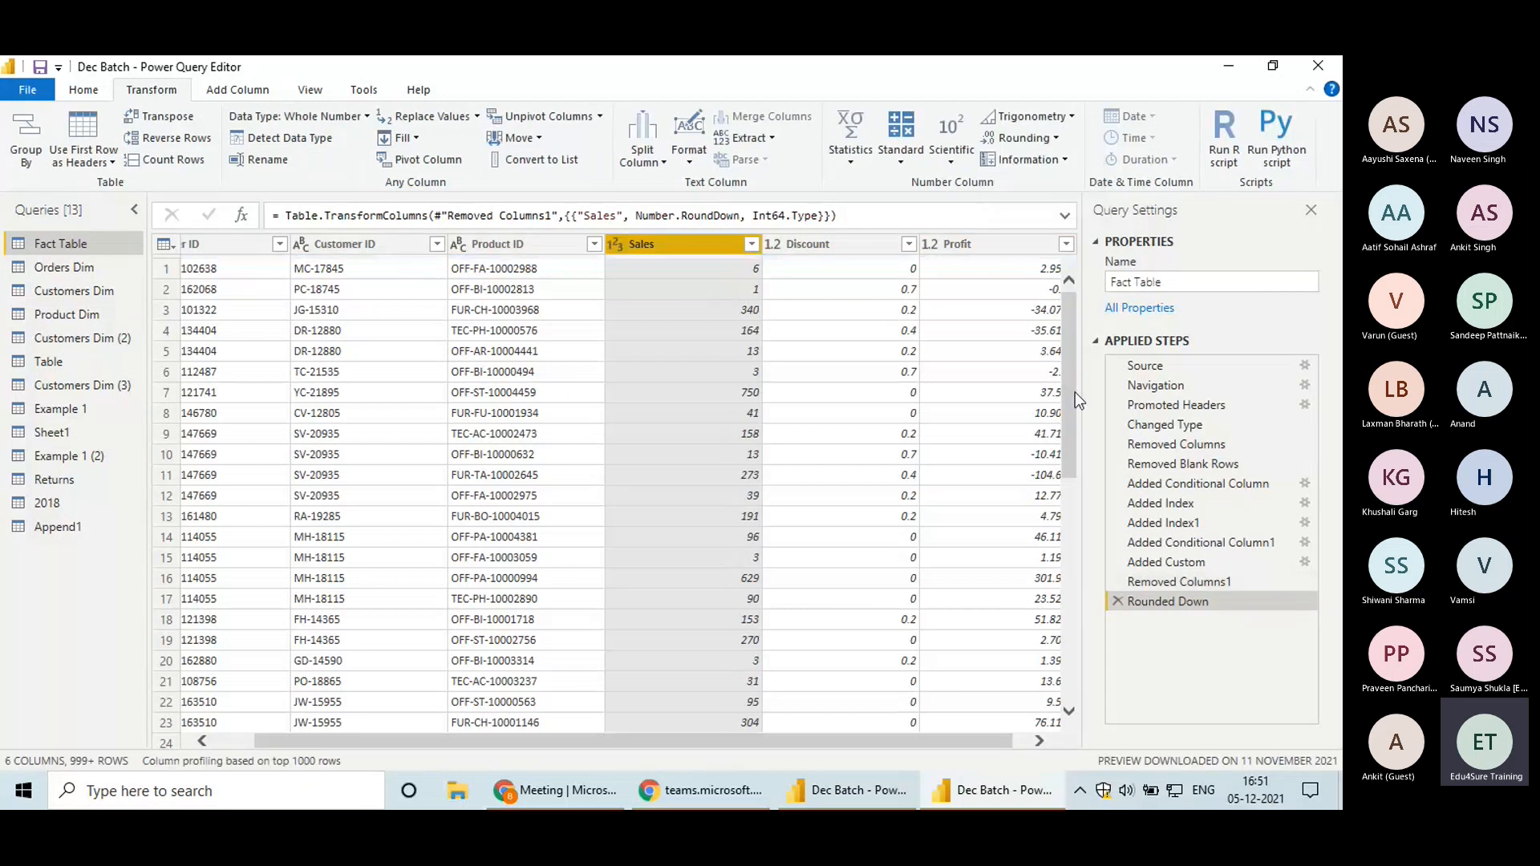
left_click(1116, 602)
Round the Sales column of the Fact Table to 2 decimal places
left_click(1060, 139)
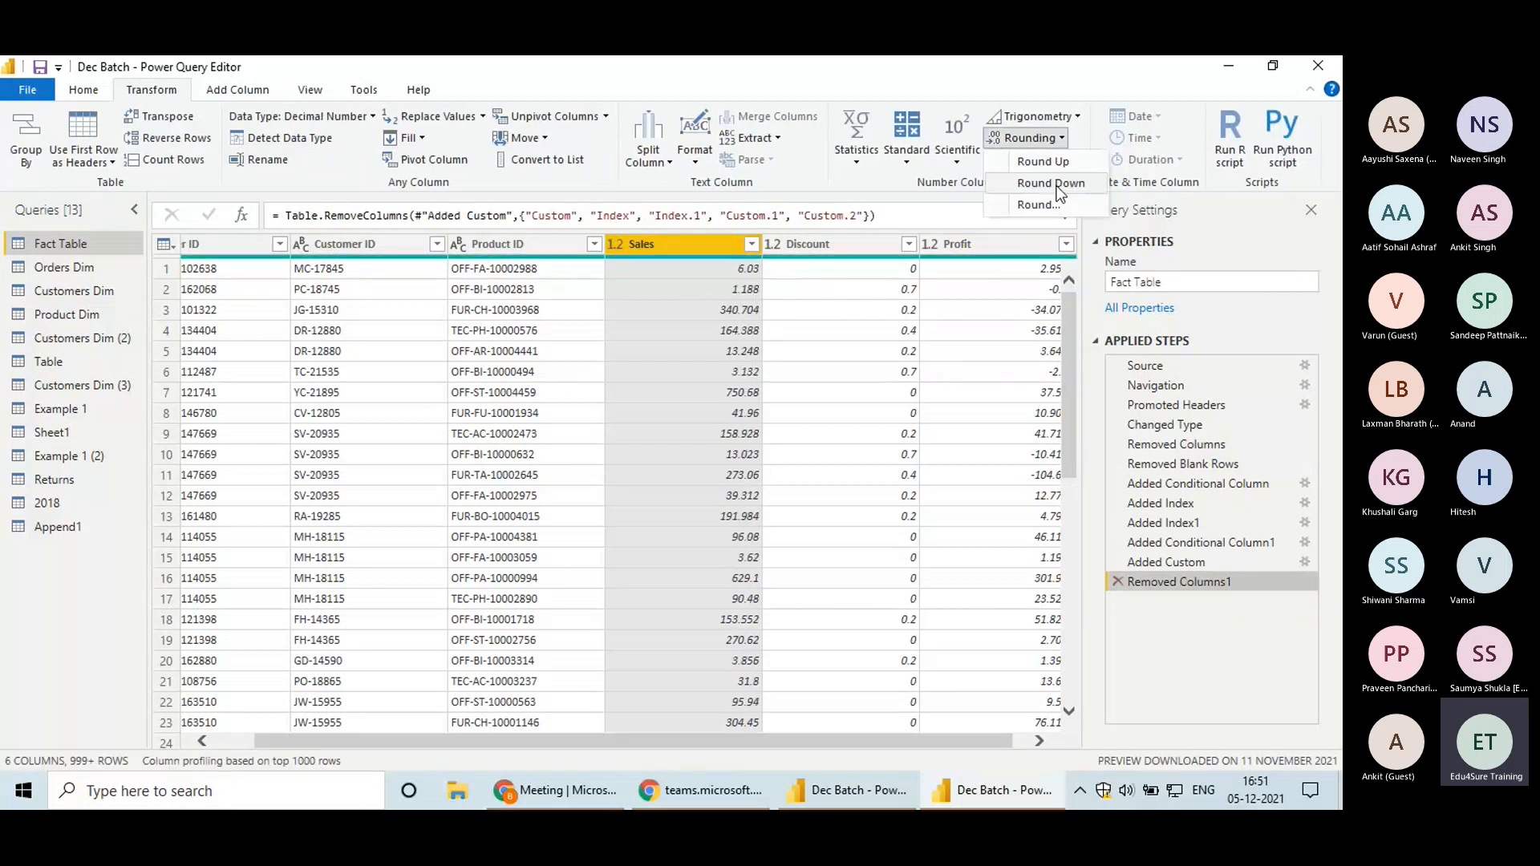
left_click(1038, 206)
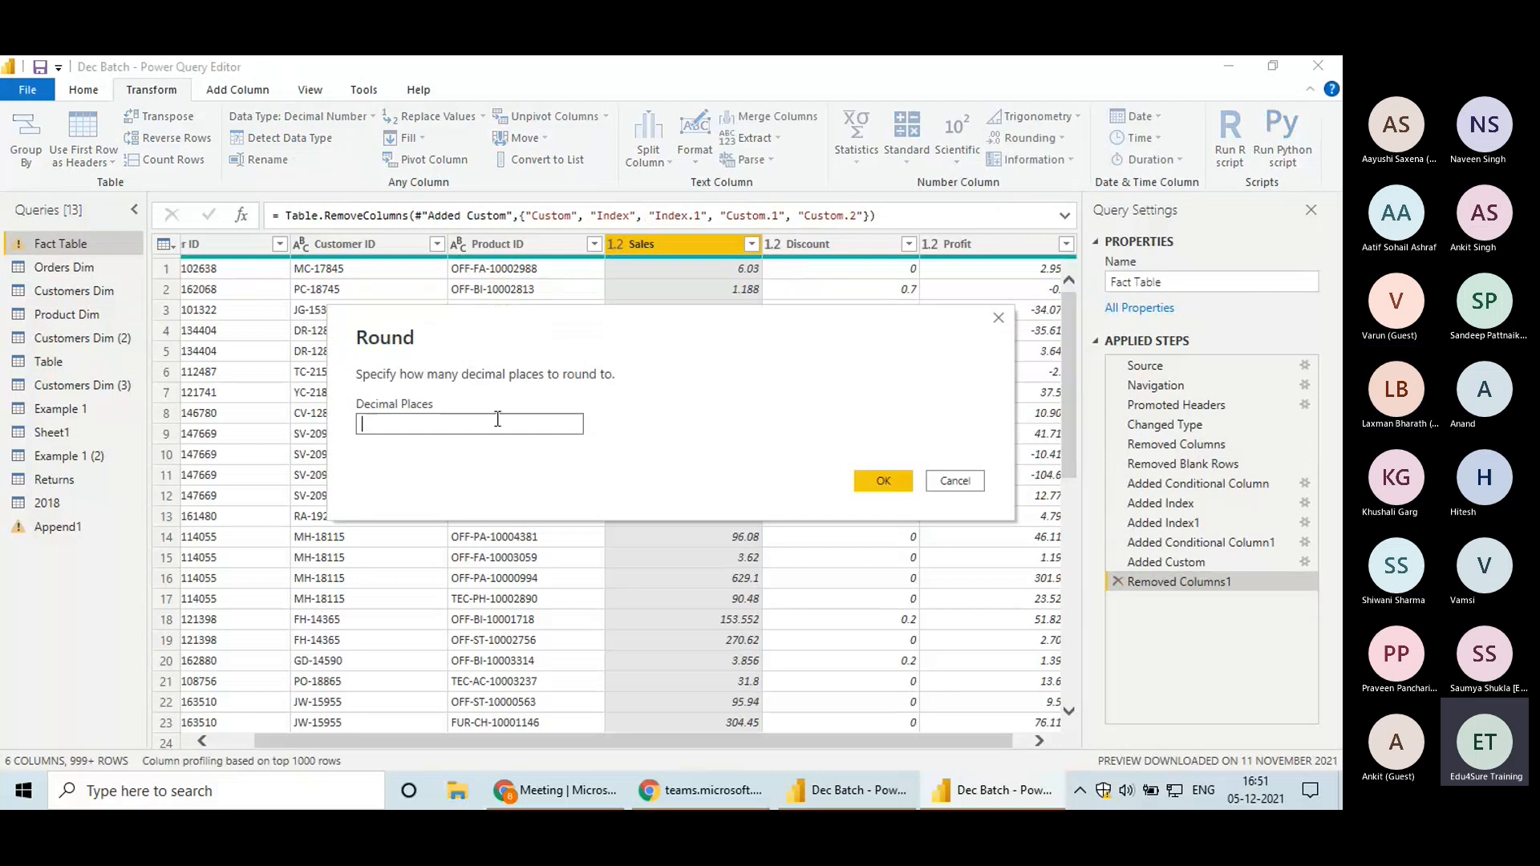
type("2")
left_click(883, 482)
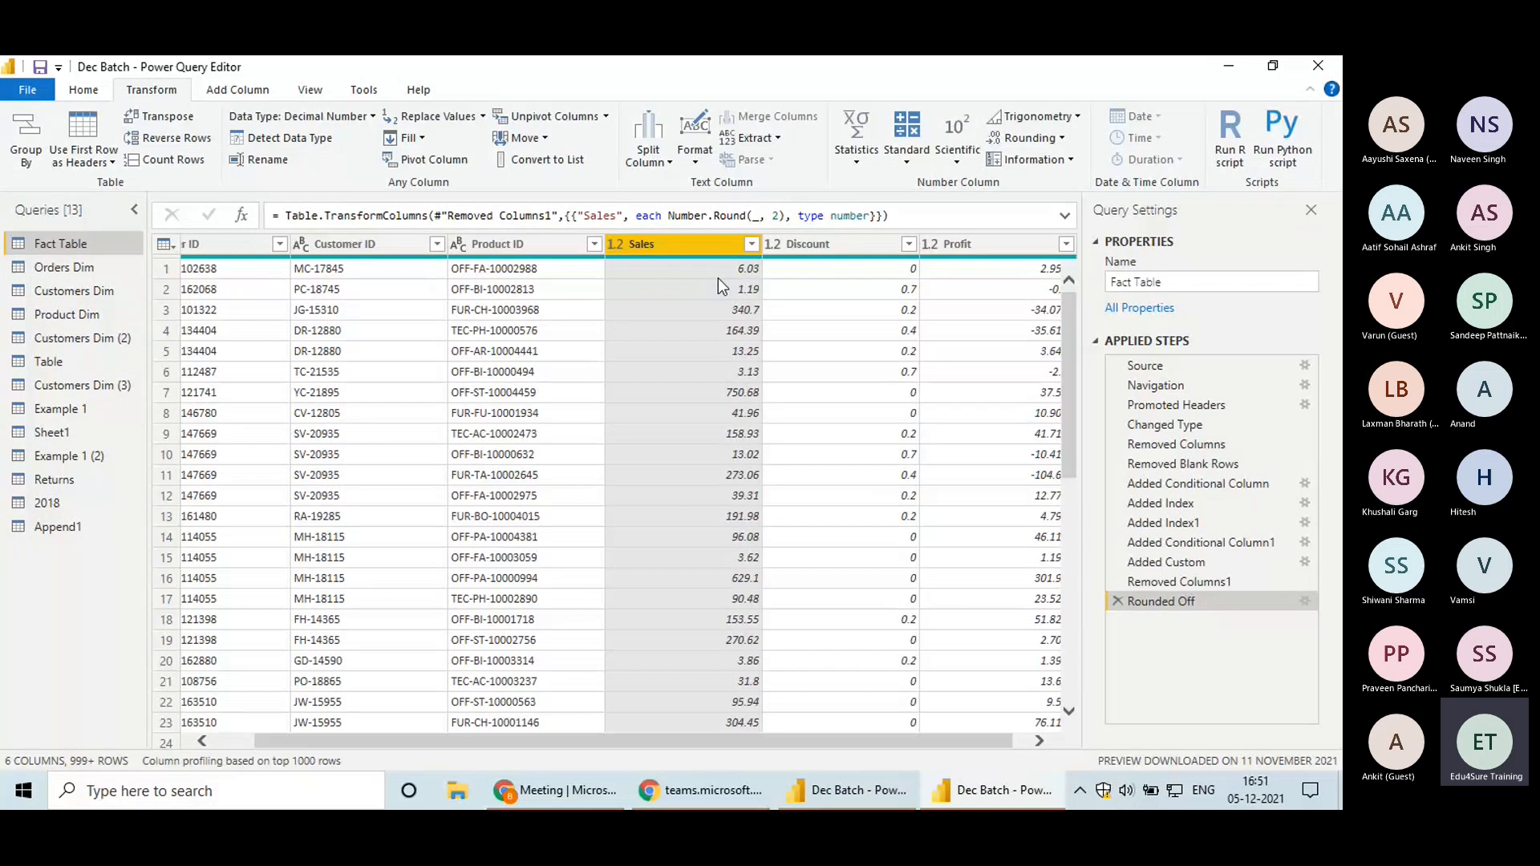
left_click(1059, 138)
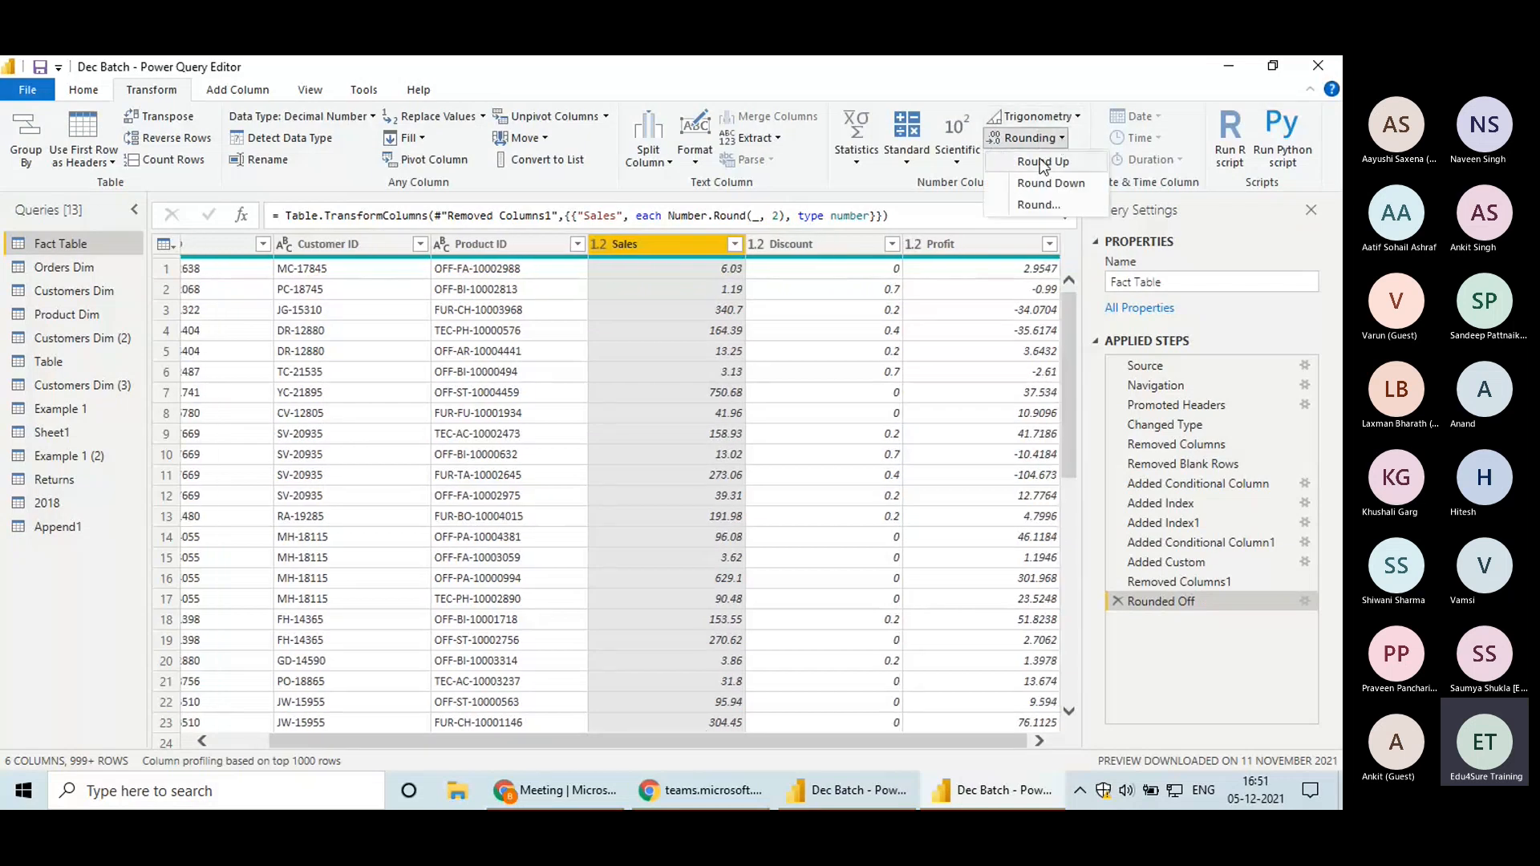
left_click(1081, 215)
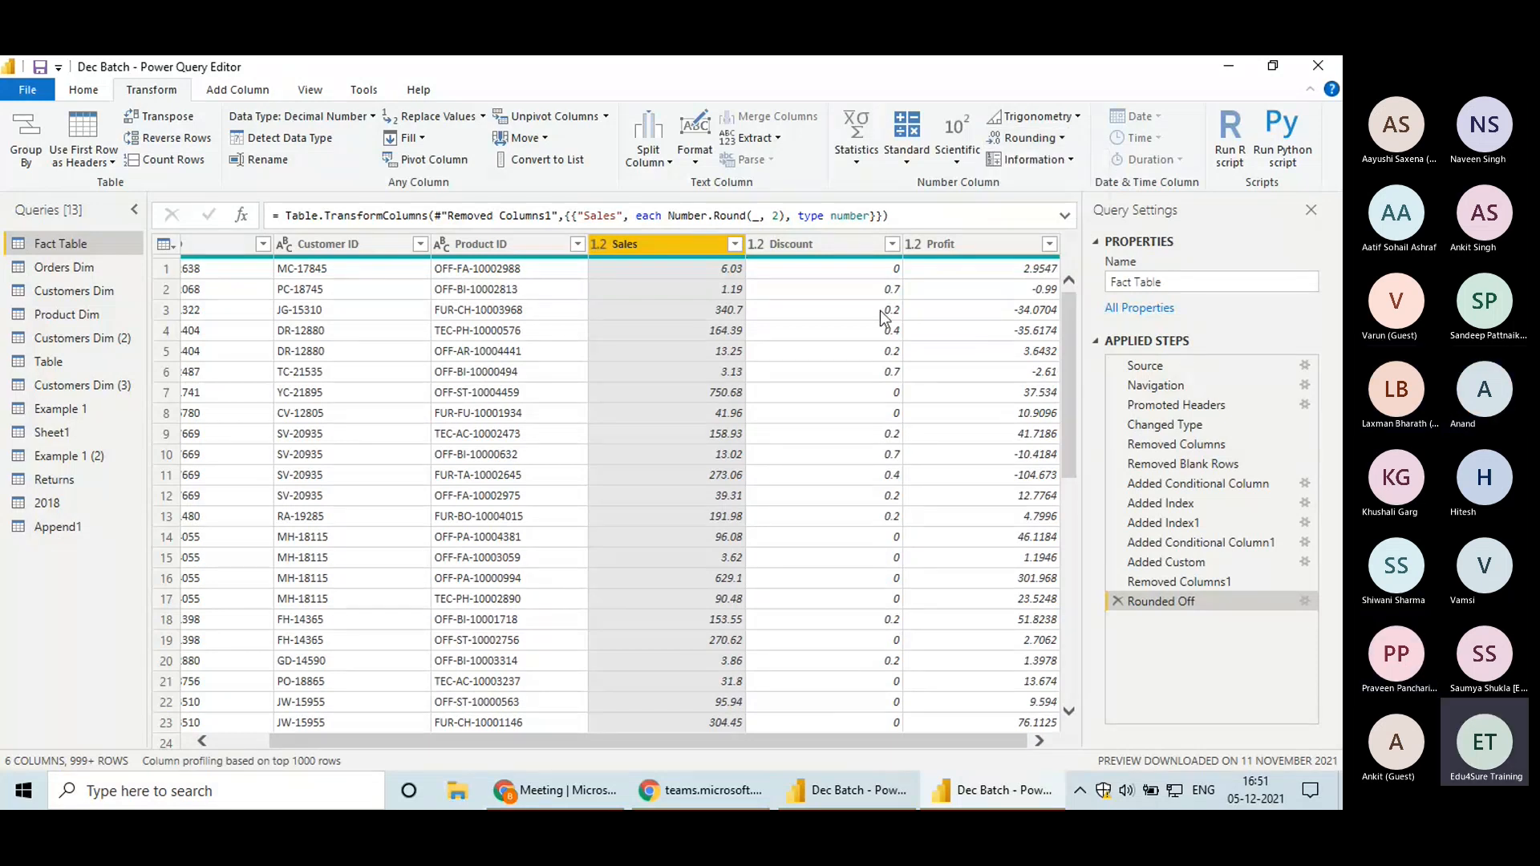
Add a column from examples based on all columns, giving 6.03*2 as the sample value for the first row
left_click(237, 89)
left_click(40, 153)
left_click(78, 184)
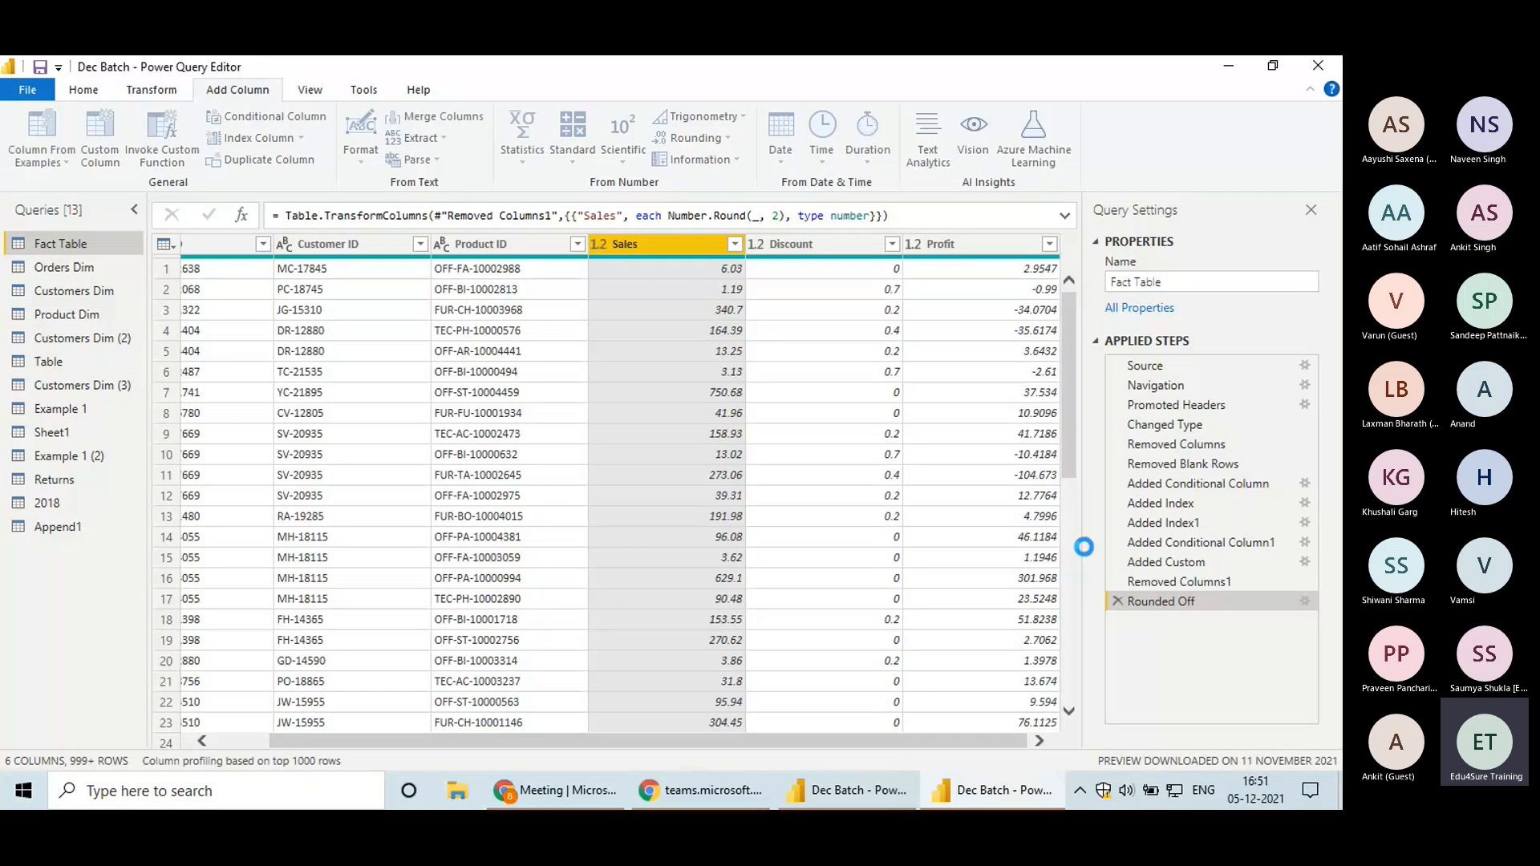
left_click(900, 328)
type("6.03")
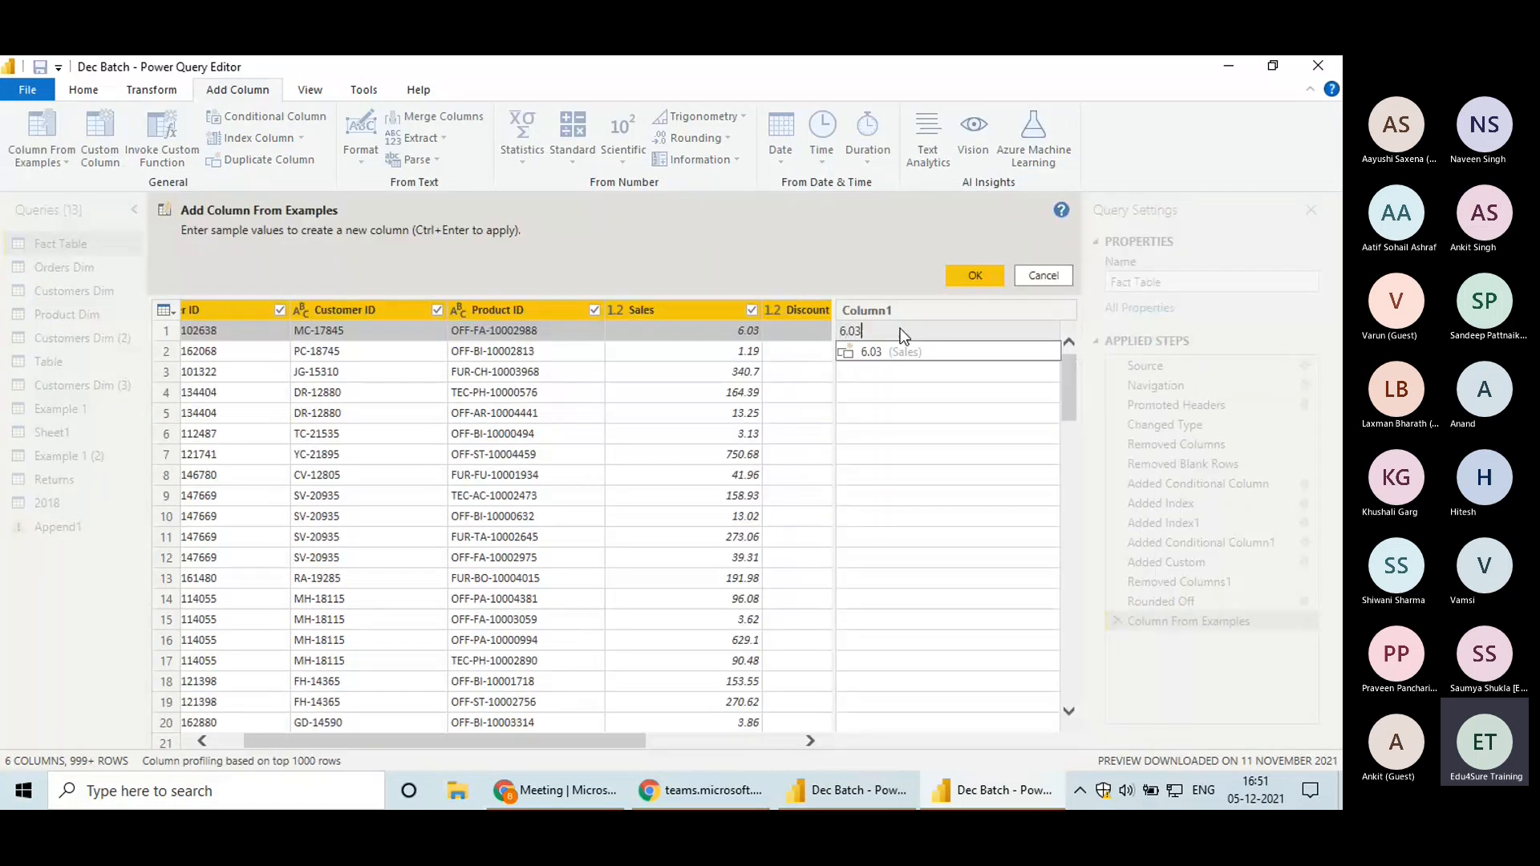
type("*")
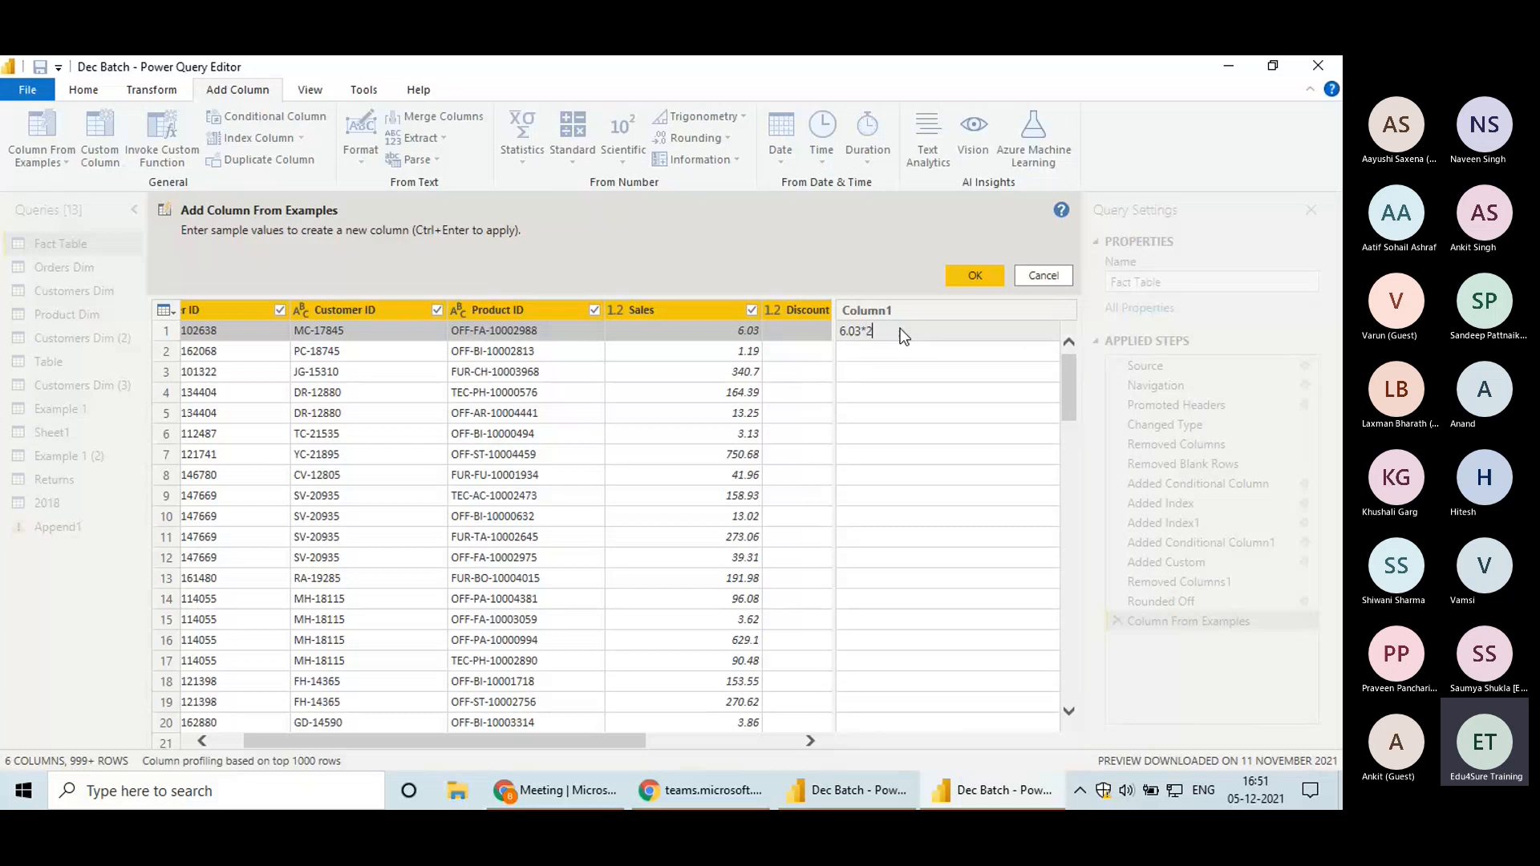
key("Return")
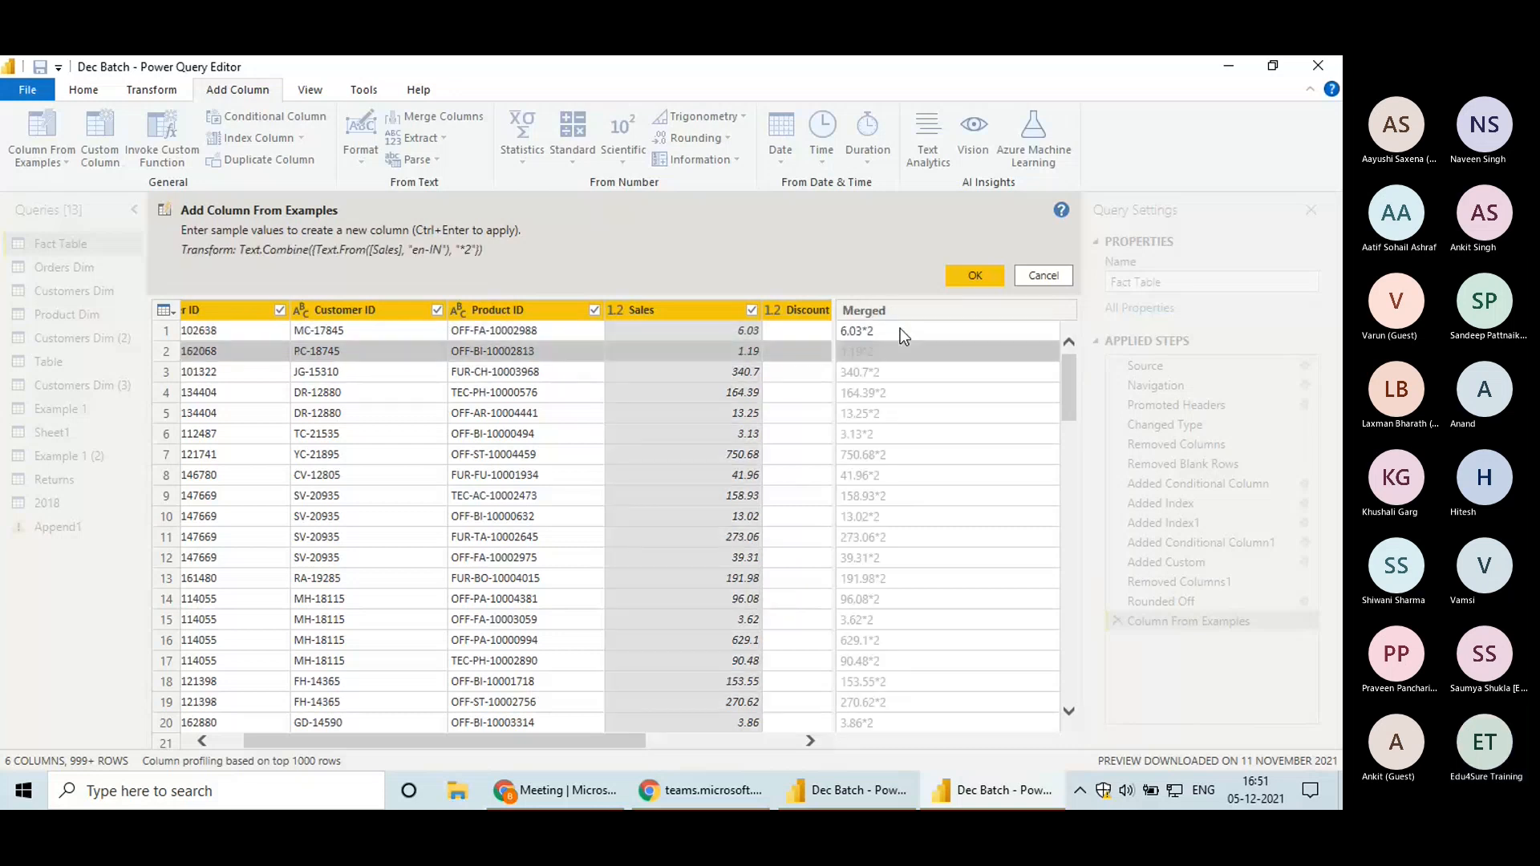
left_click(967, 275)
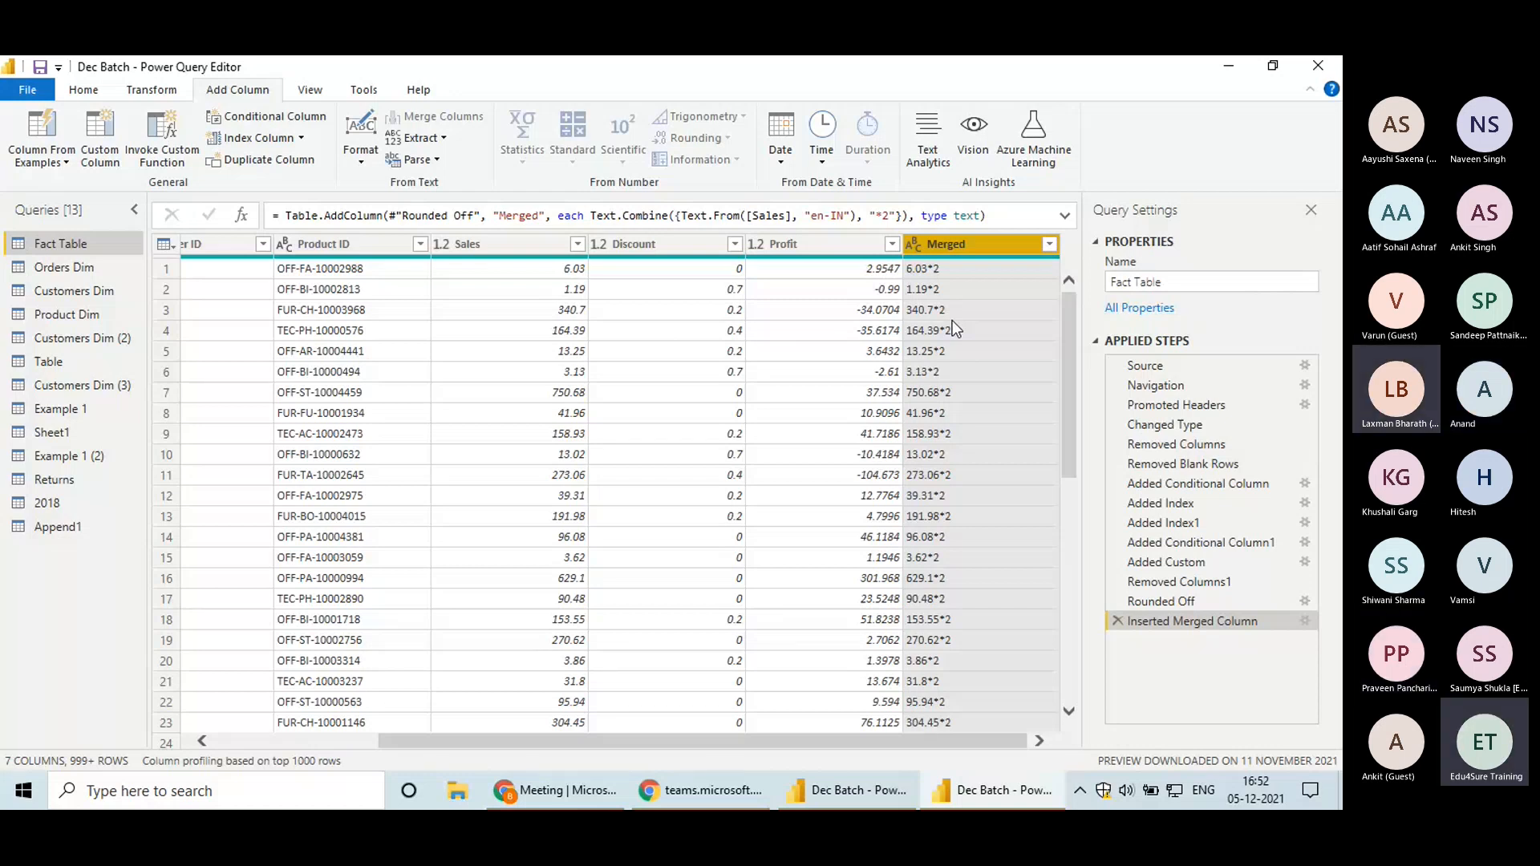
Apply the query changes and close the Power Query Editor to return to Power BI Desktop
left_click(40, 156)
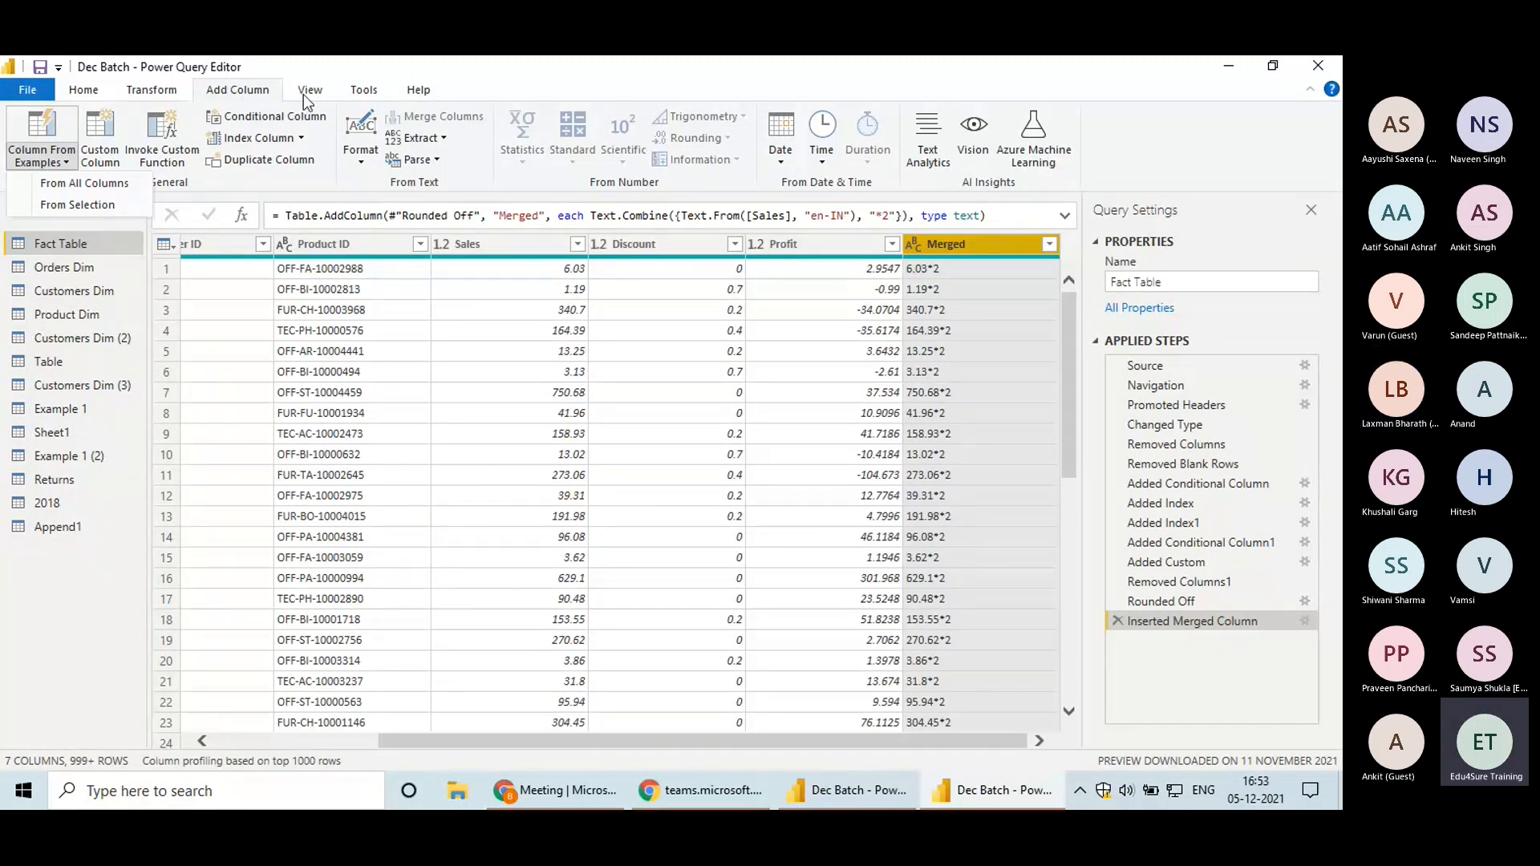
left_click(69, 93)
left_click(28, 160)
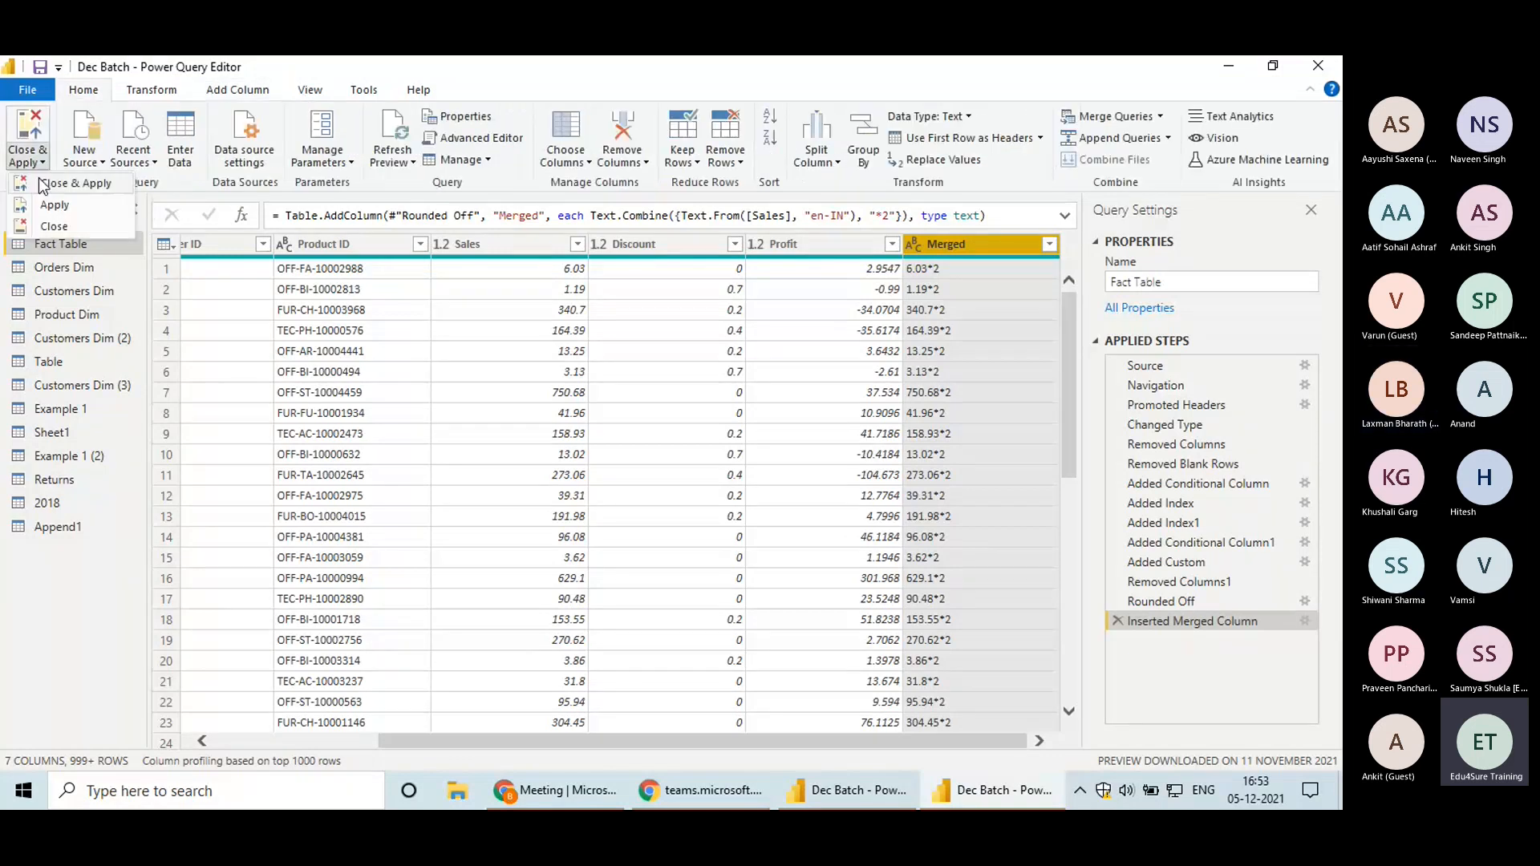
left_click(40, 181)
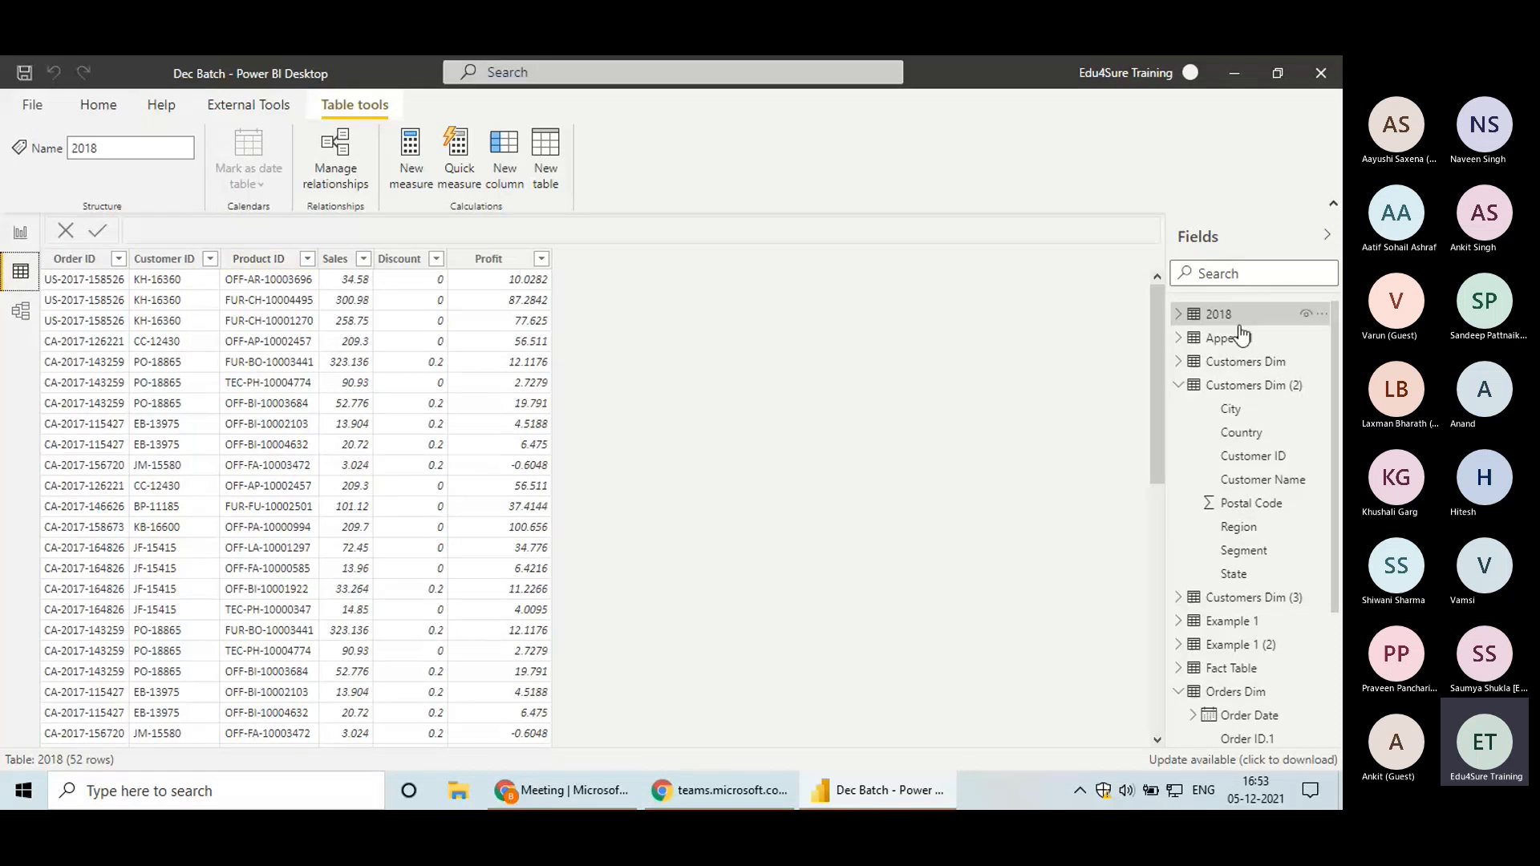
Add a calculated column to the Orders Dim table that subtracts Order ID.2 from Ship Date
left_click(1244, 385)
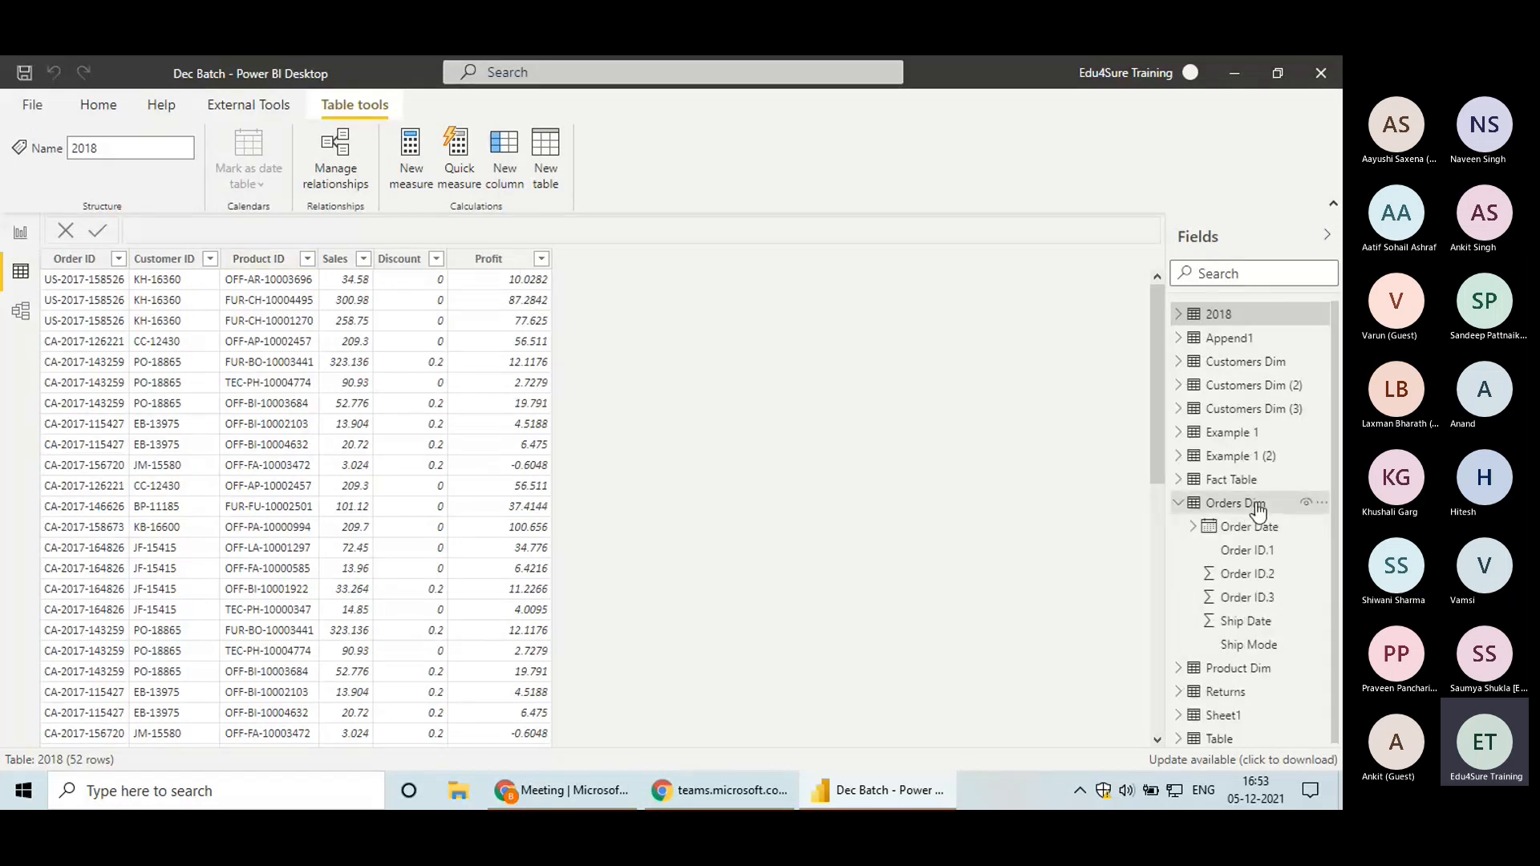
left_click(1253, 505)
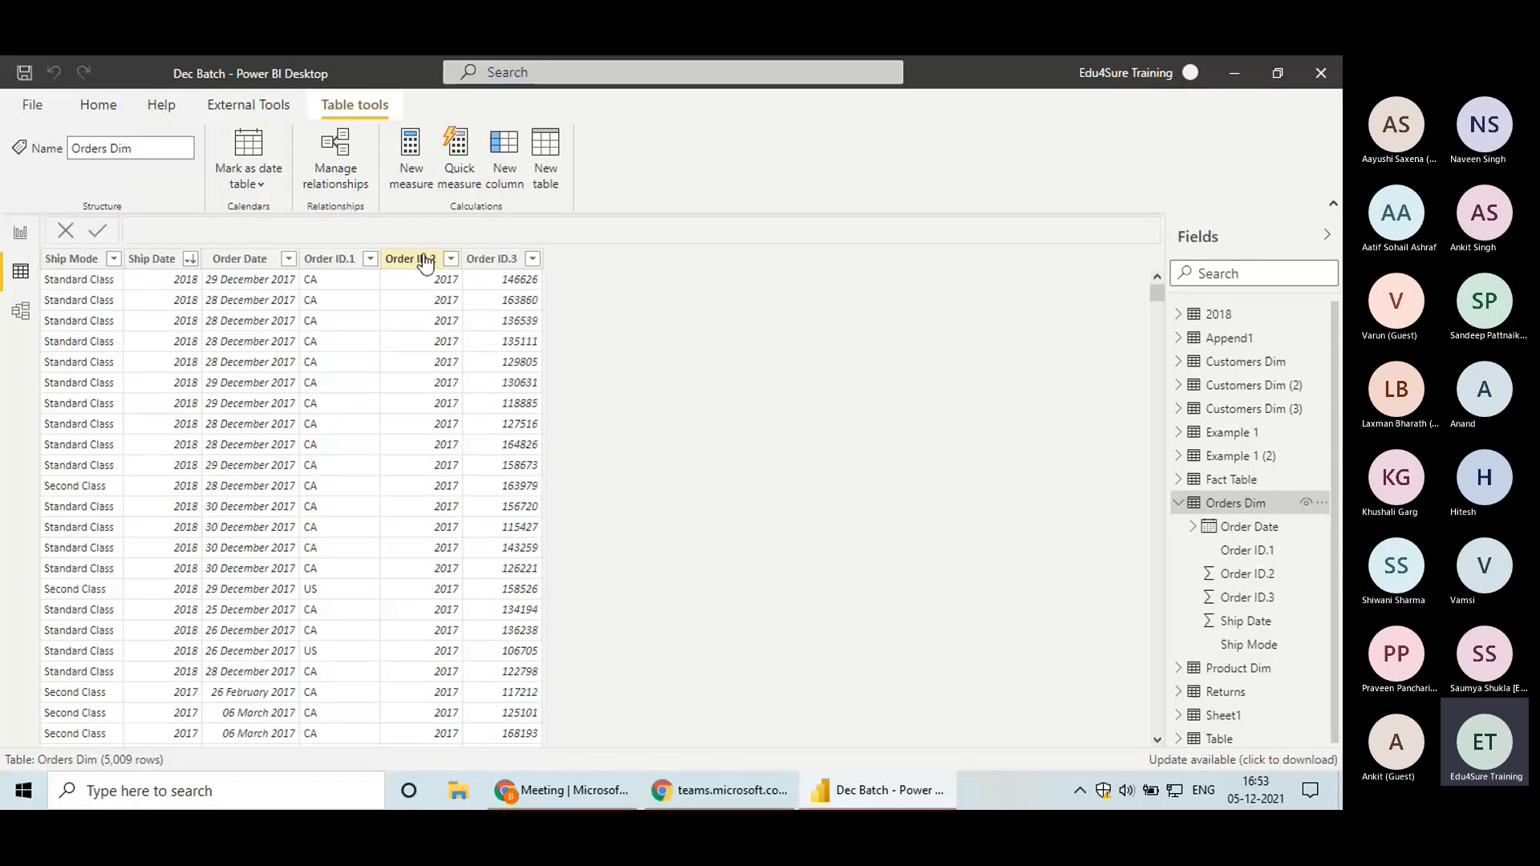
left_click(513, 189)
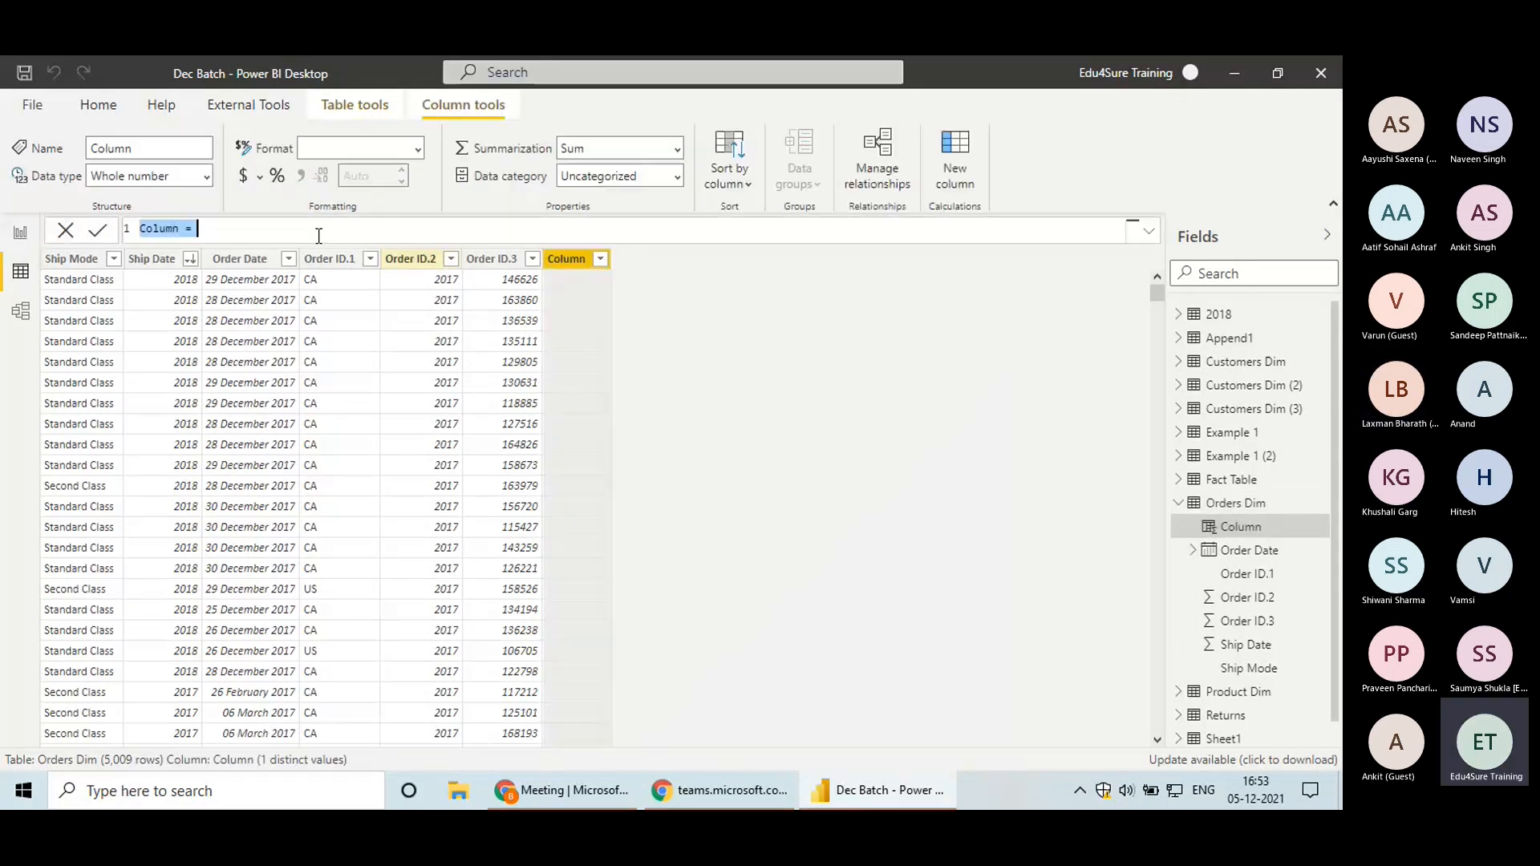
left_click(319, 231)
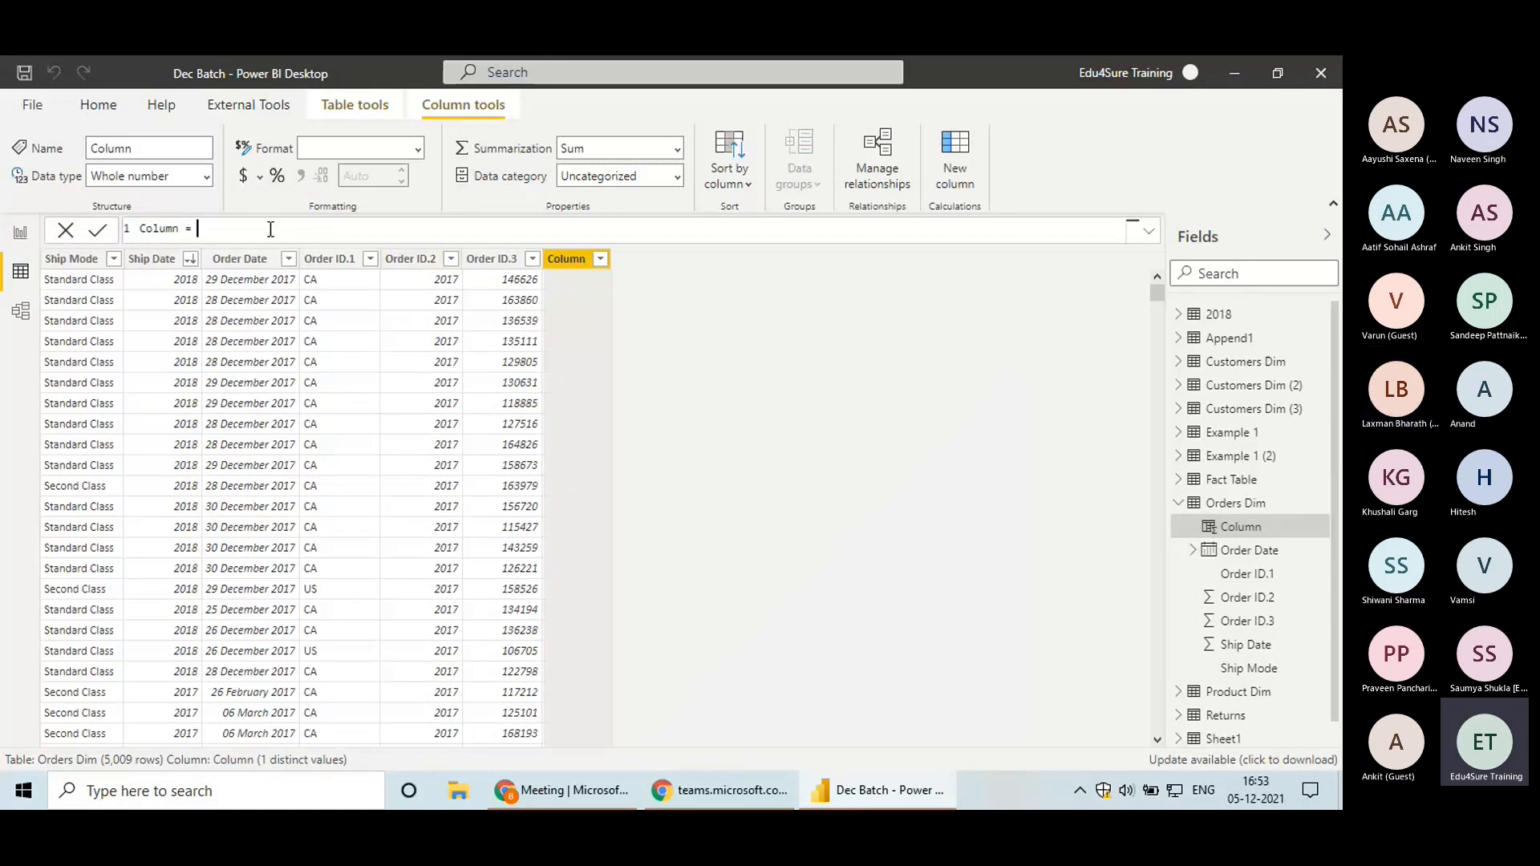
type("ship")
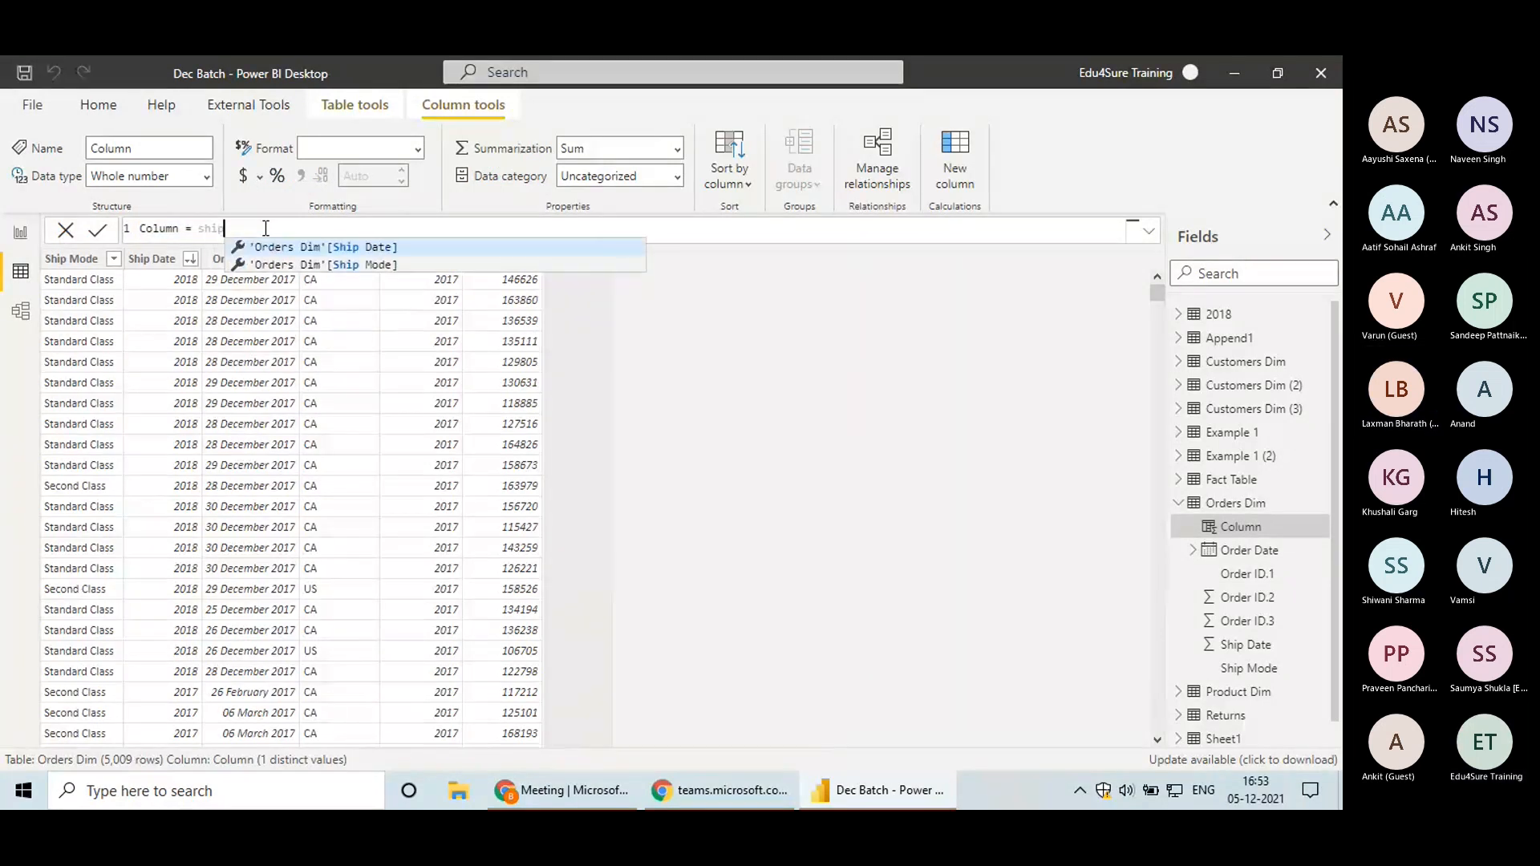
key("Tab")
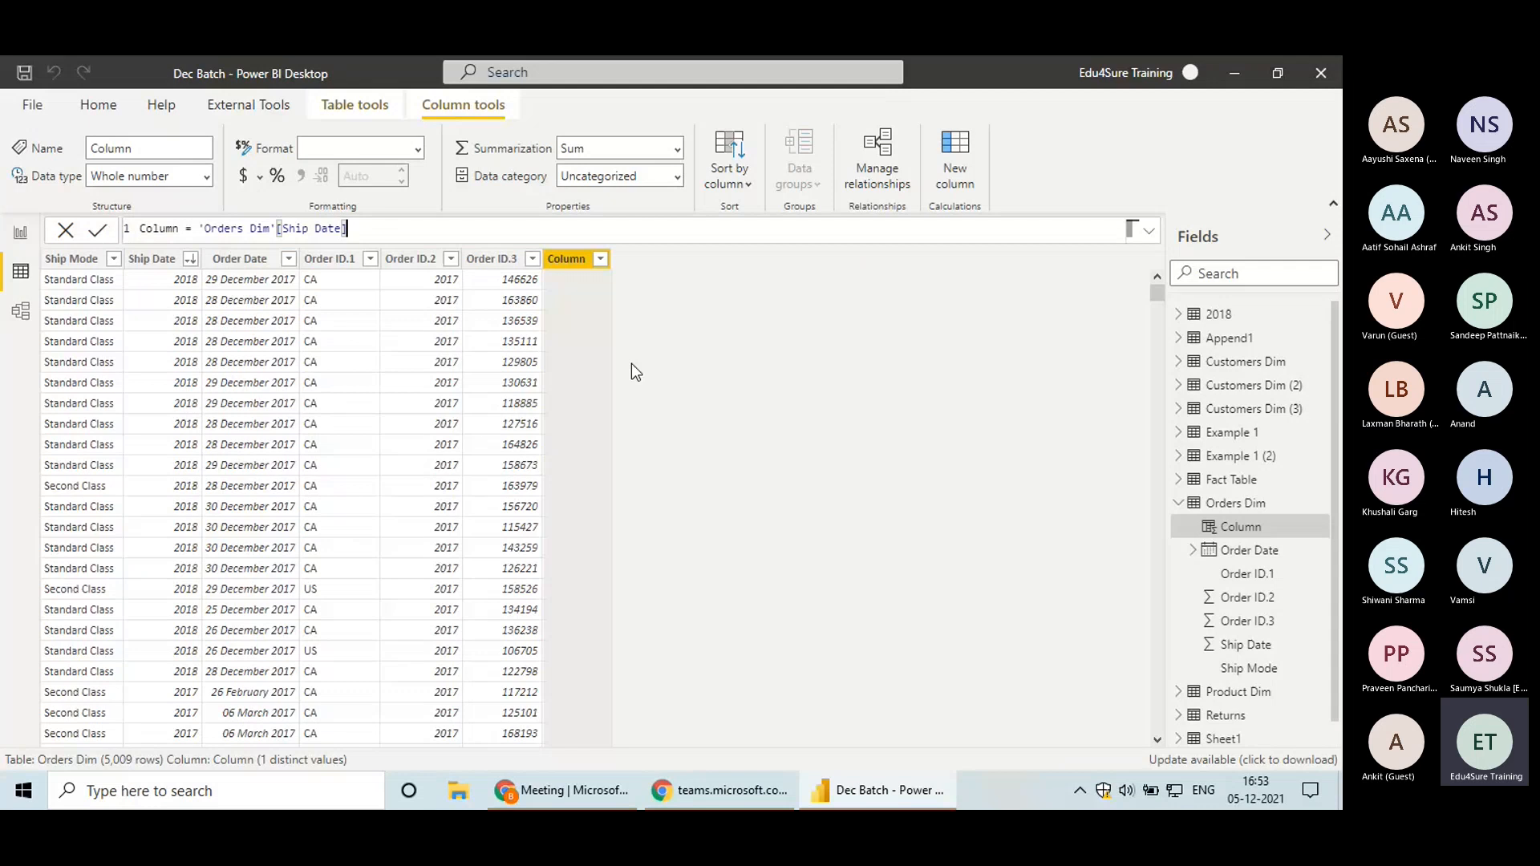
type("-order")
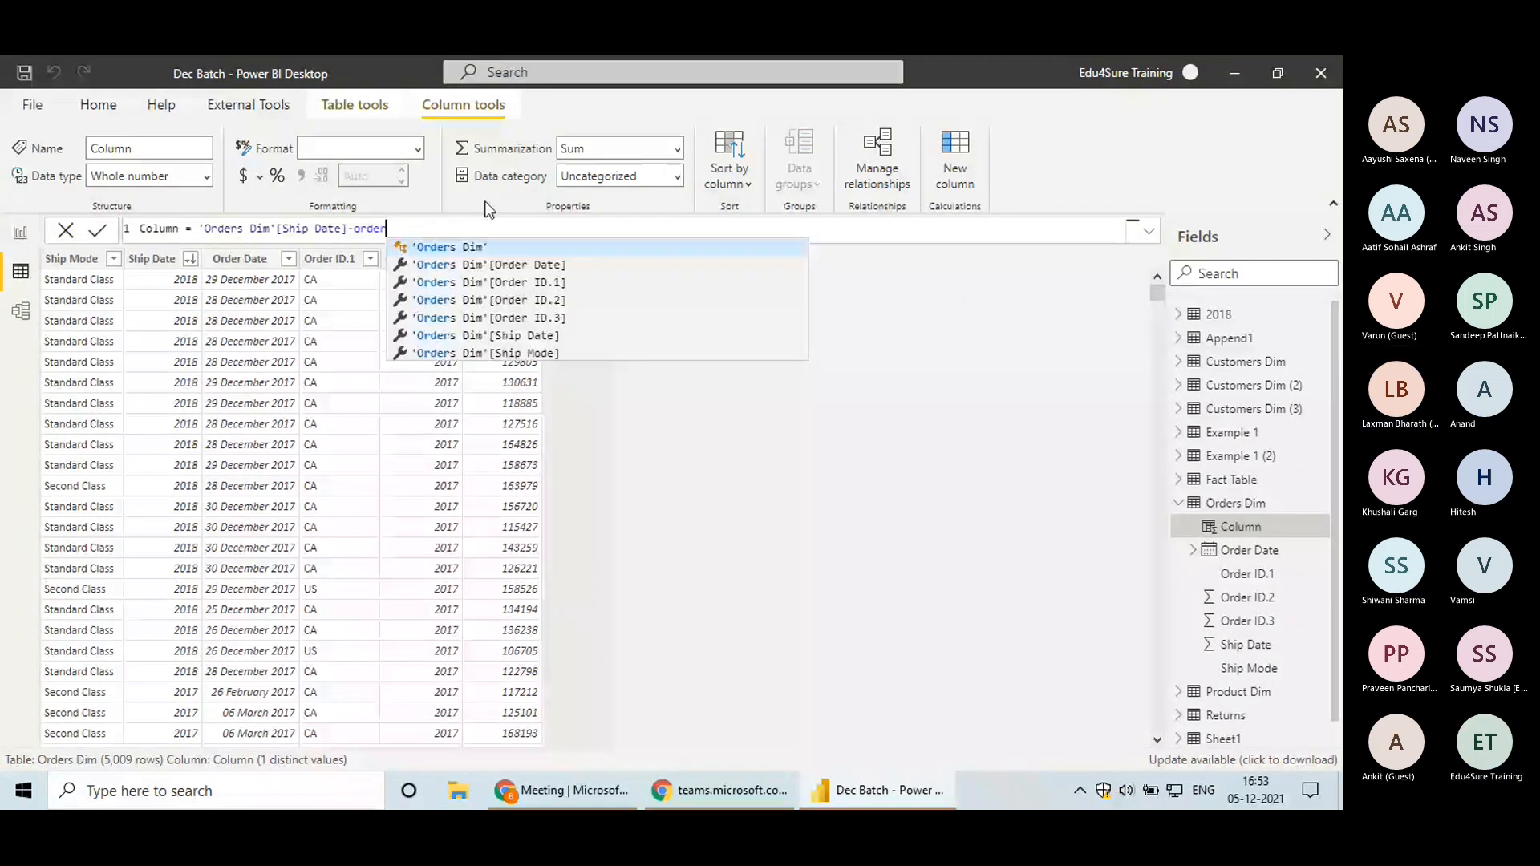
left_click(543, 305)
key("Return")
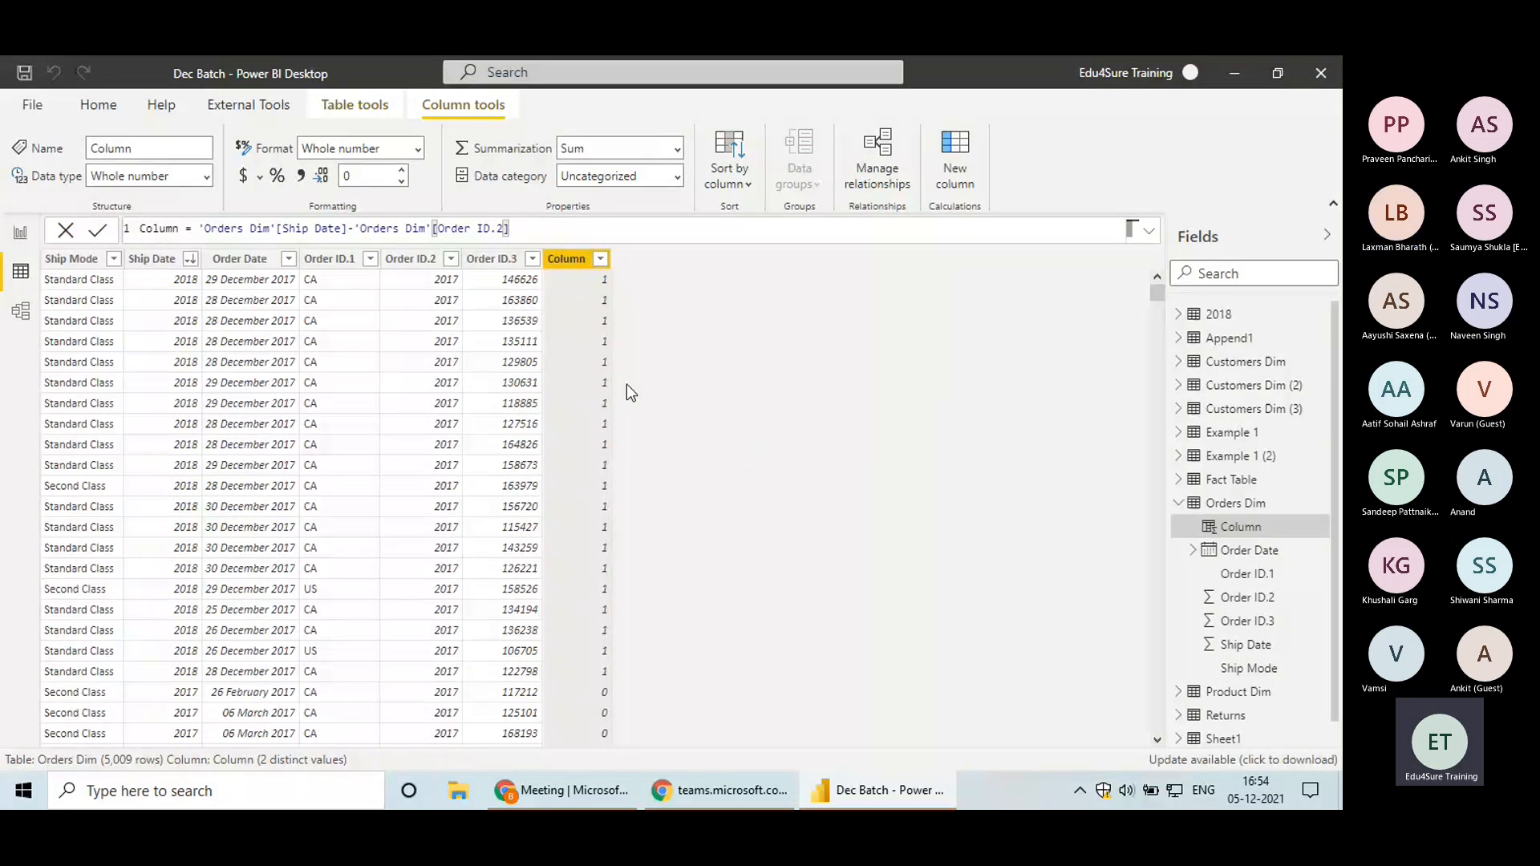
Open the Power Query Editor from the 2018 table and duplicate the Fact Table query
right_click(1229, 312)
left_click(1089, 425)
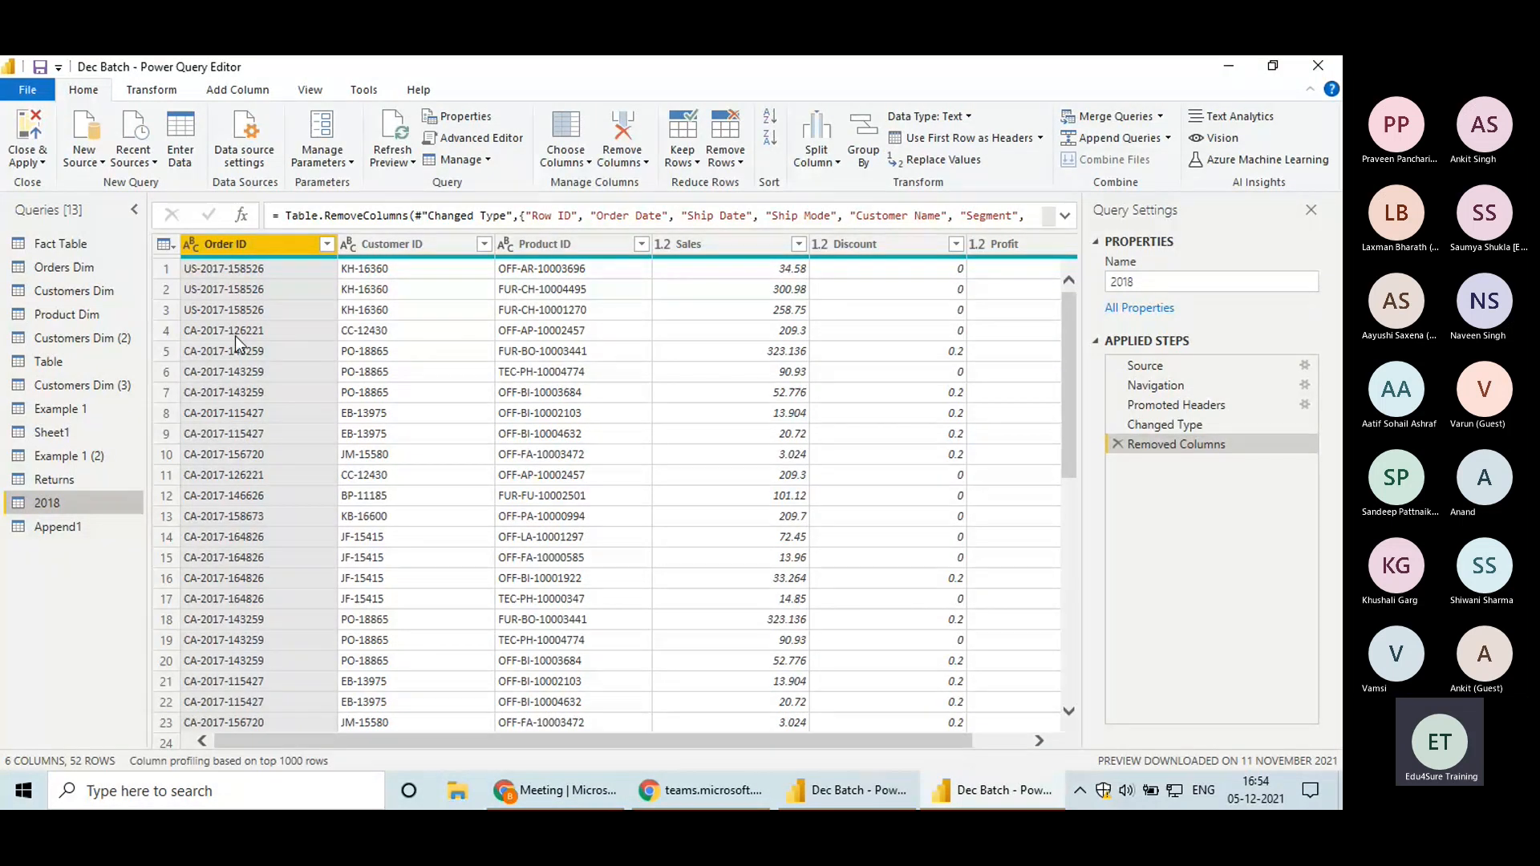
left_click(77, 276)
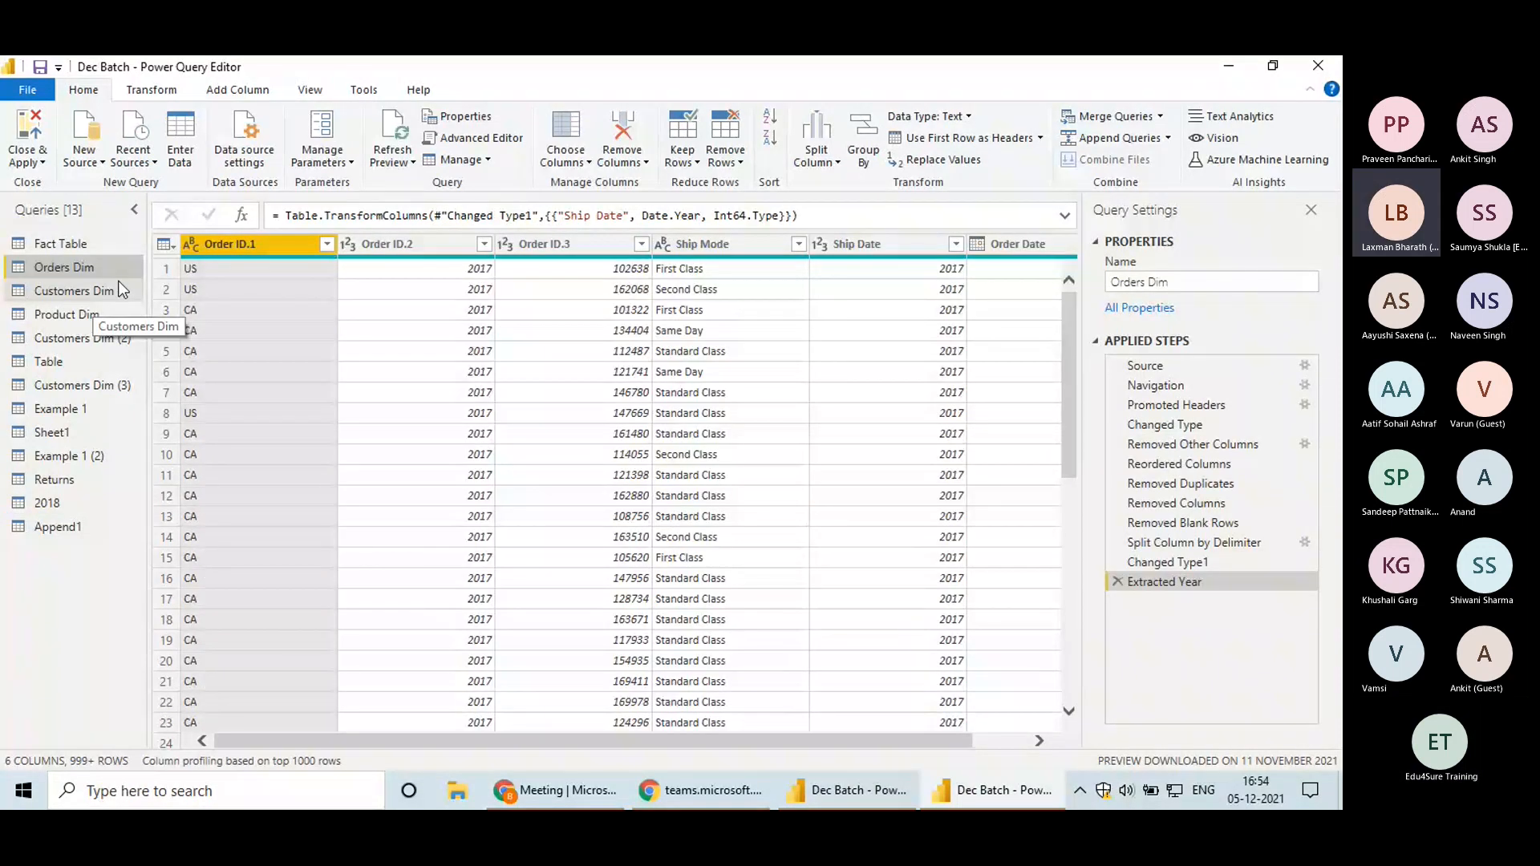
left_click(83, 244)
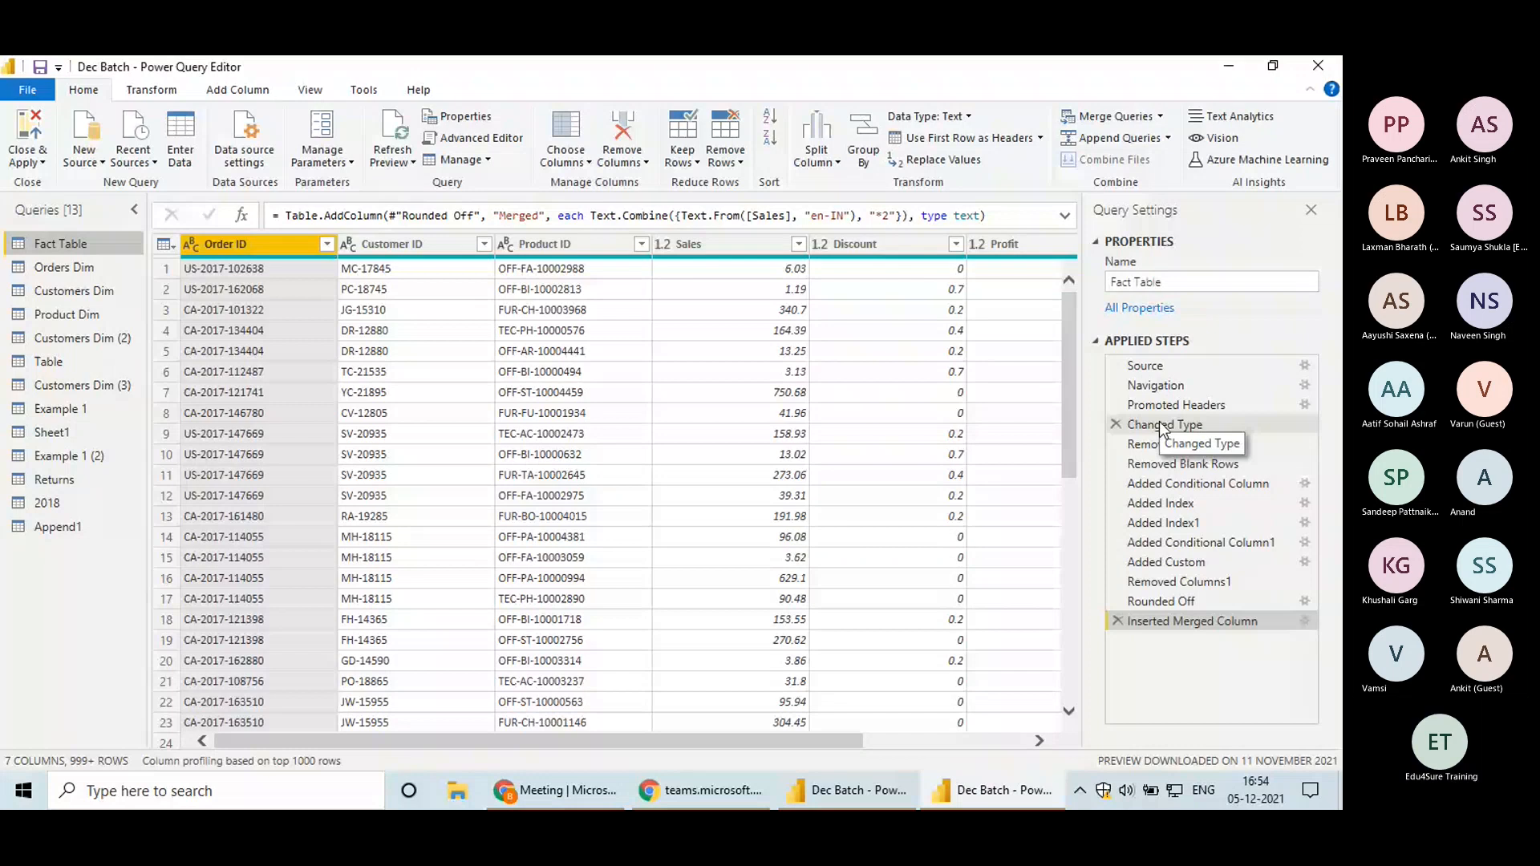
right_click(64, 246)
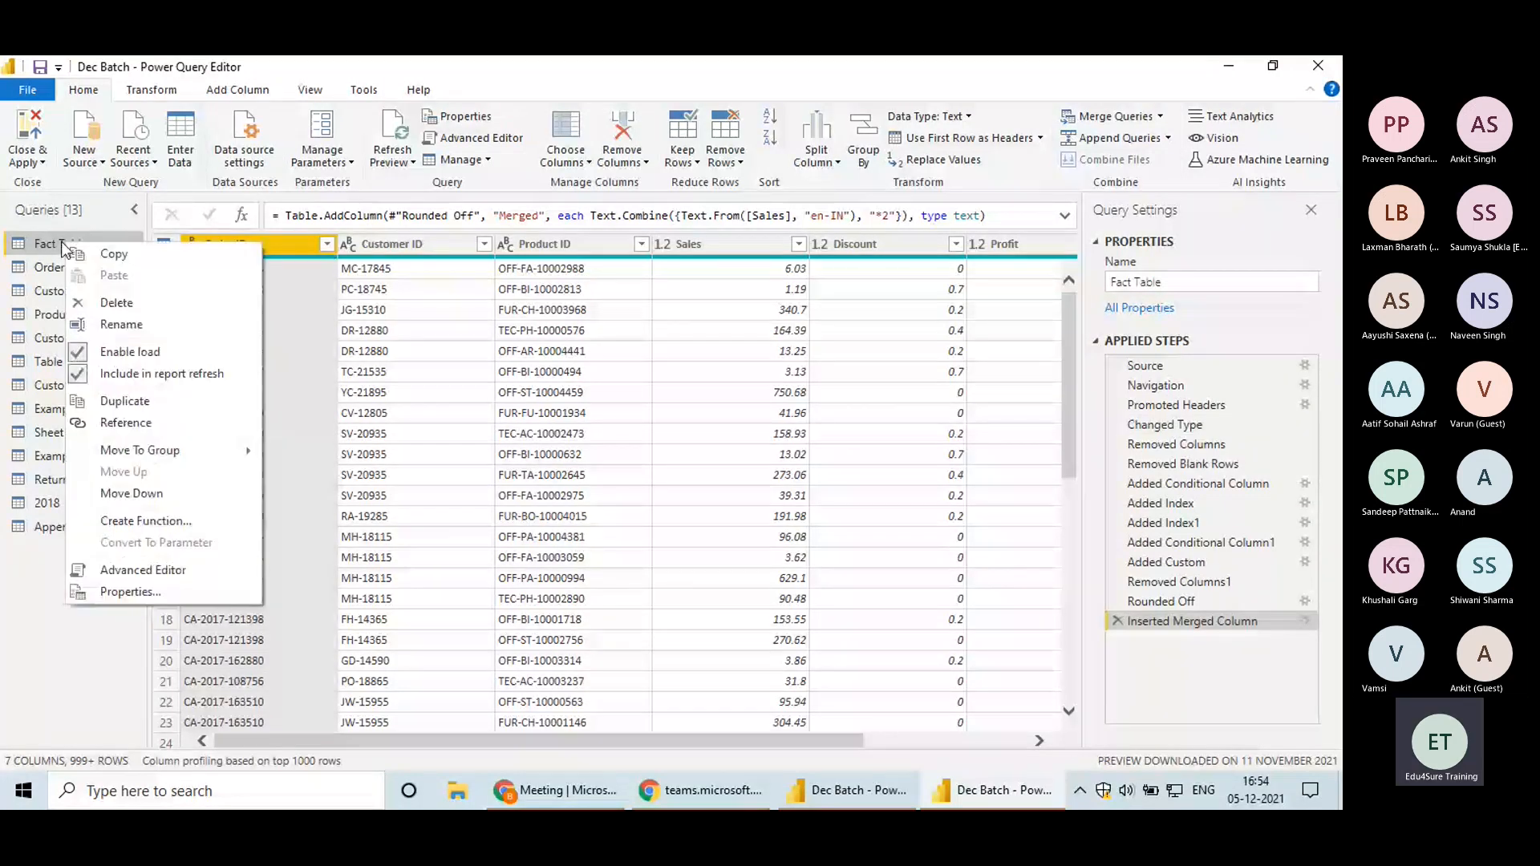
key("Escape")
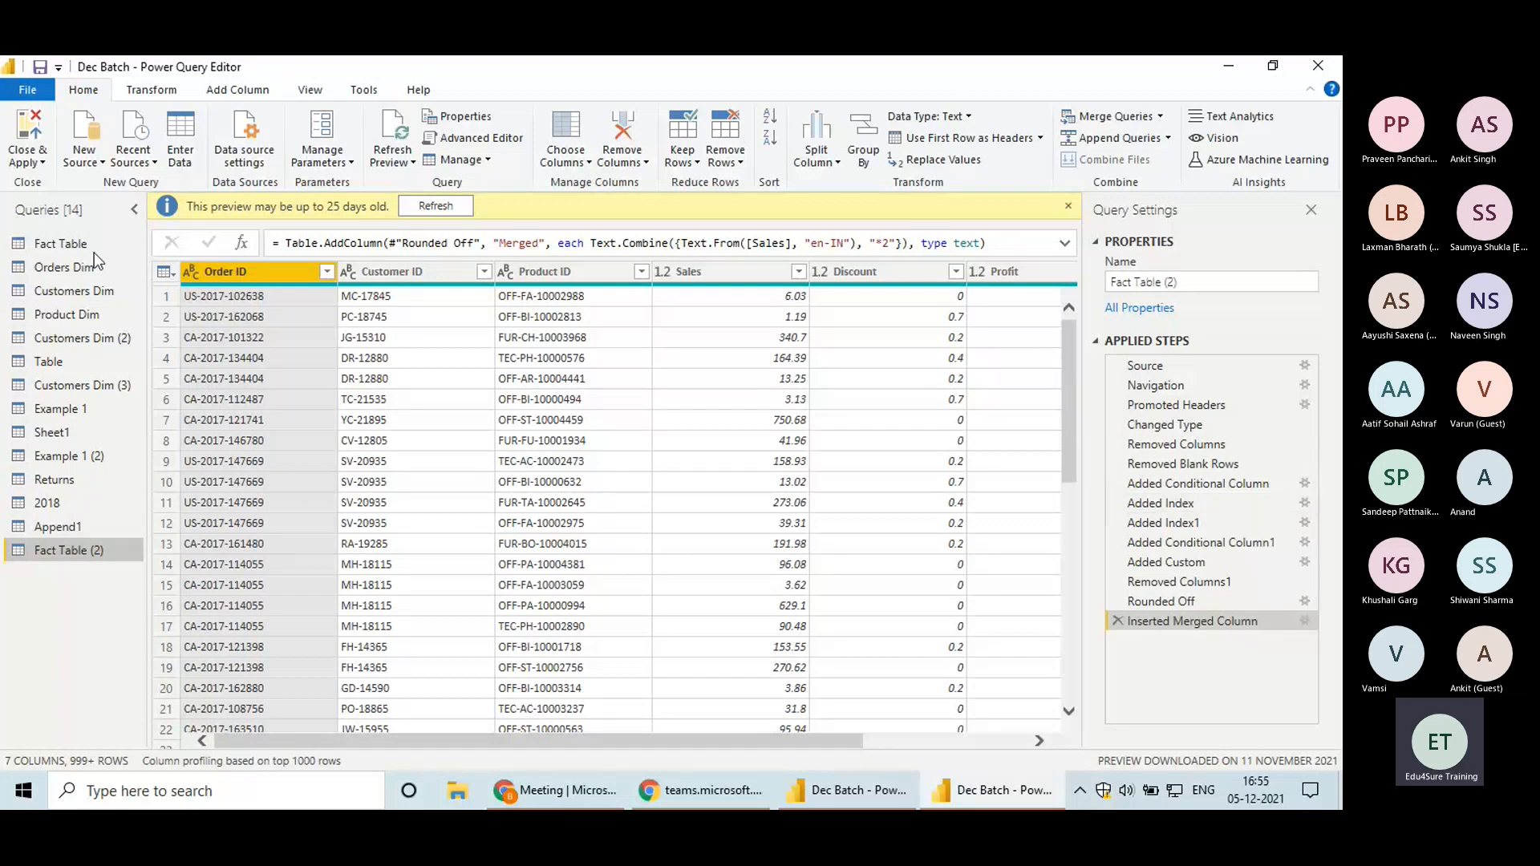
Examine the Source step and file path of the duplicated Fact Table (2) query and compare its applied steps with the original Fact Table
left_click(1155, 366)
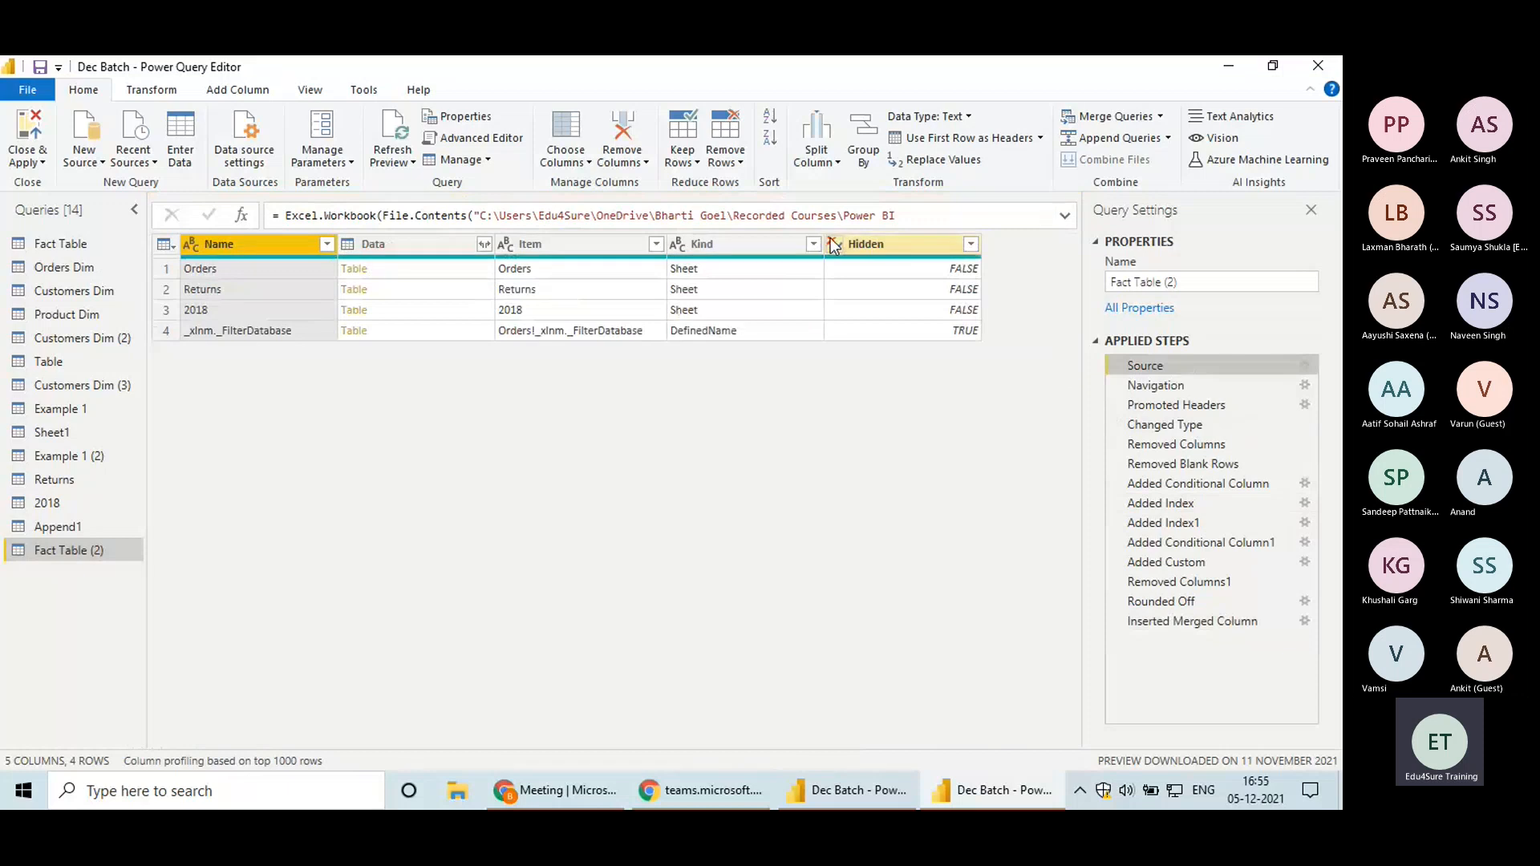
left_click_drag(903, 215, 479, 214)
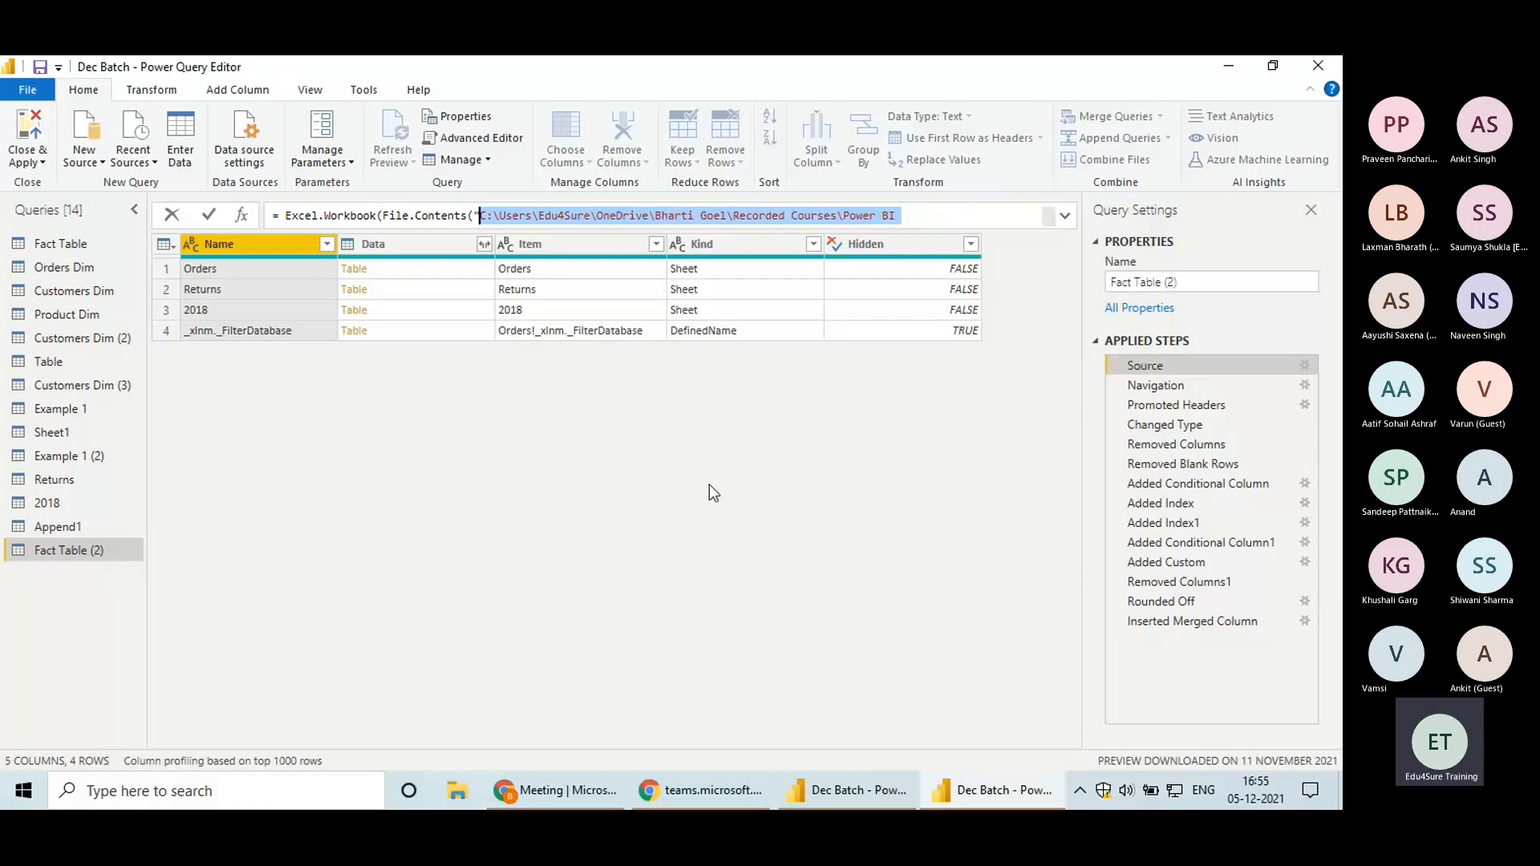
left_click(210, 215)
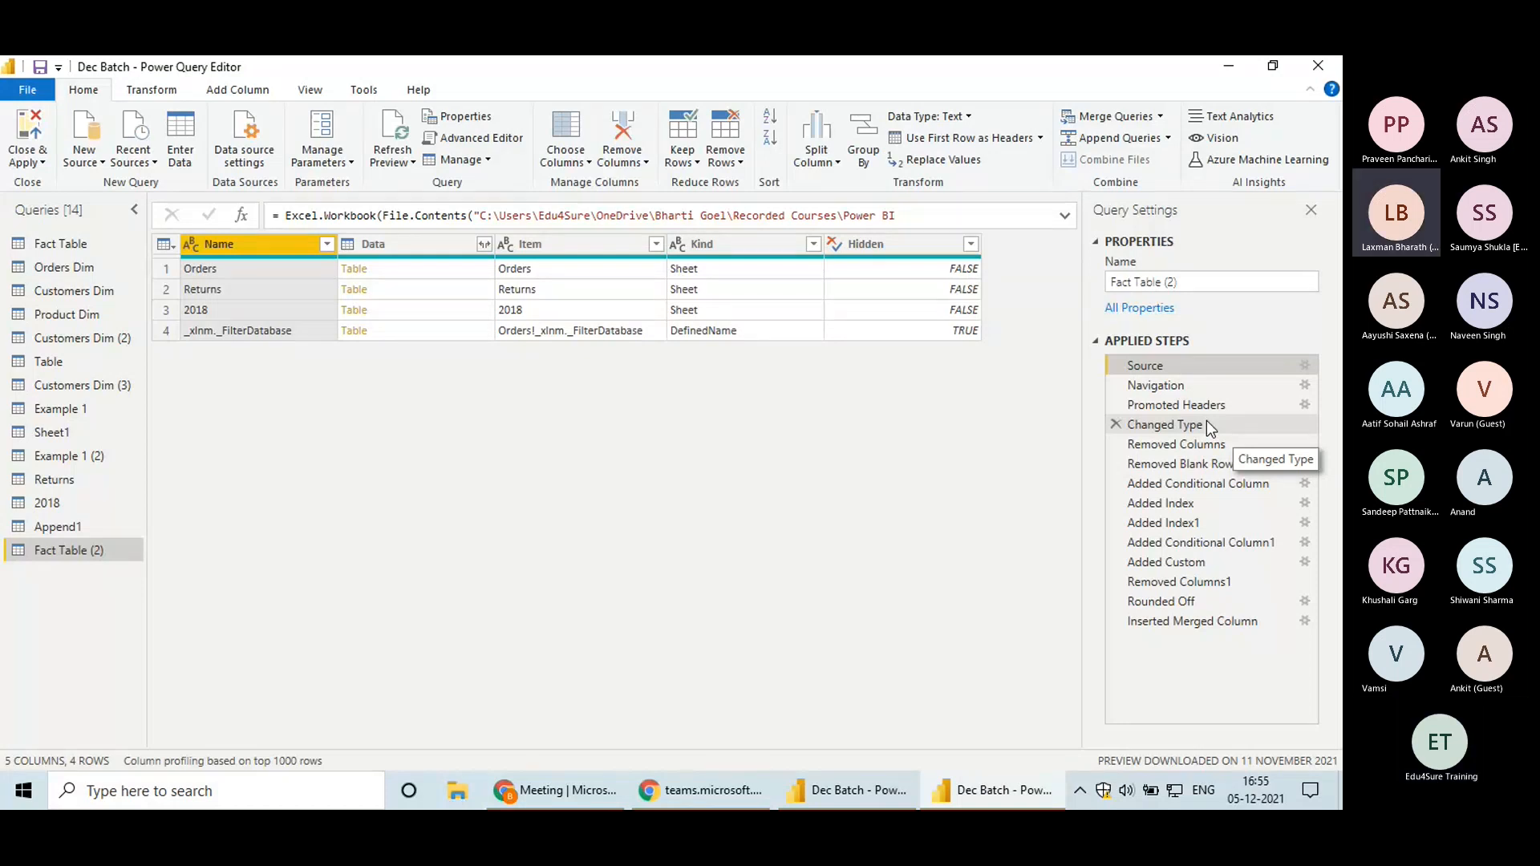
left_click(76, 243)
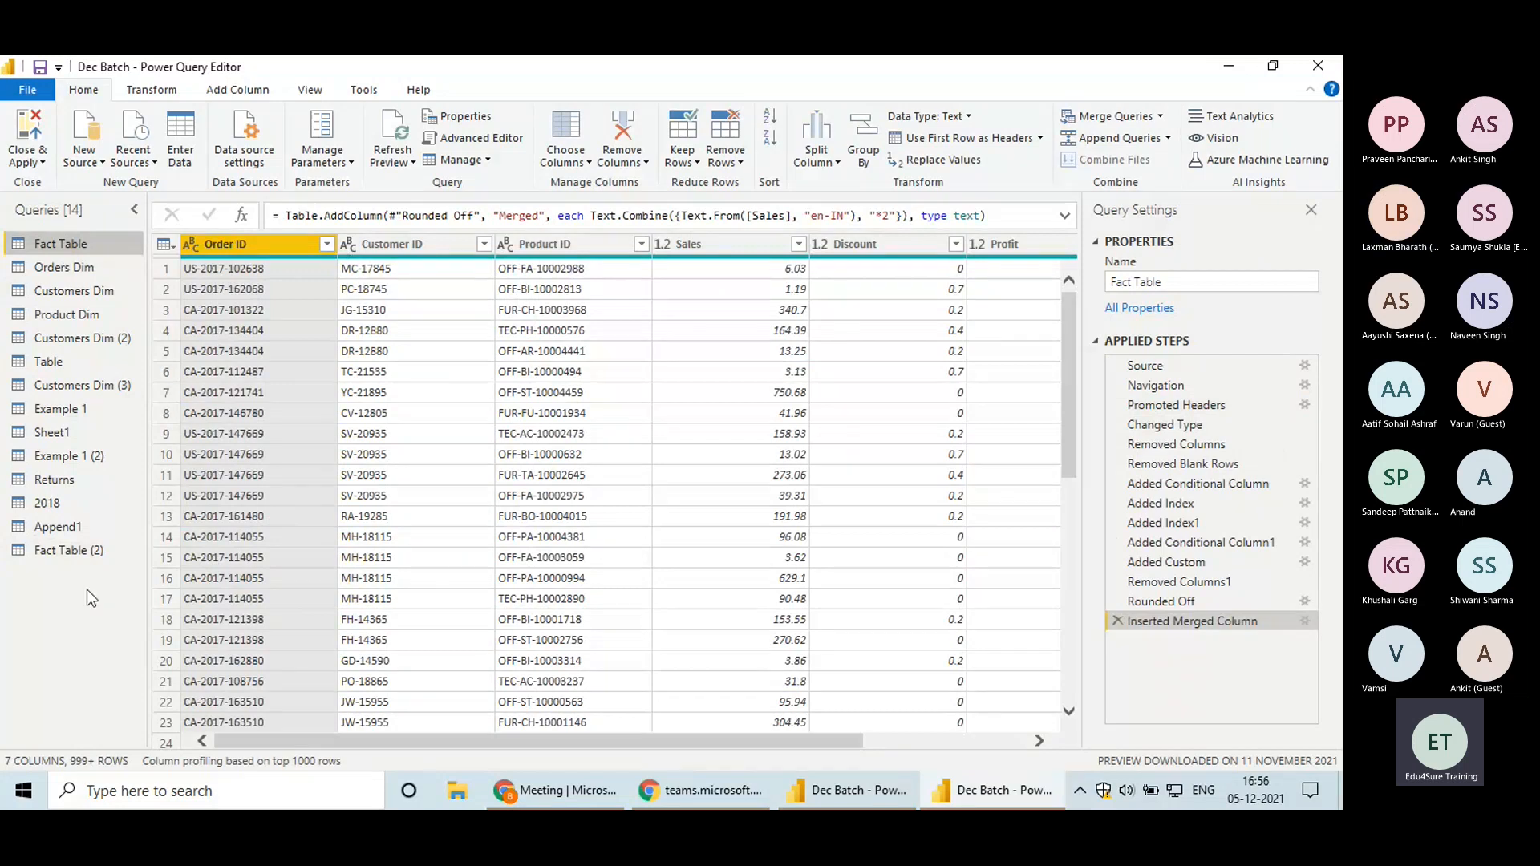
left_click(86, 551)
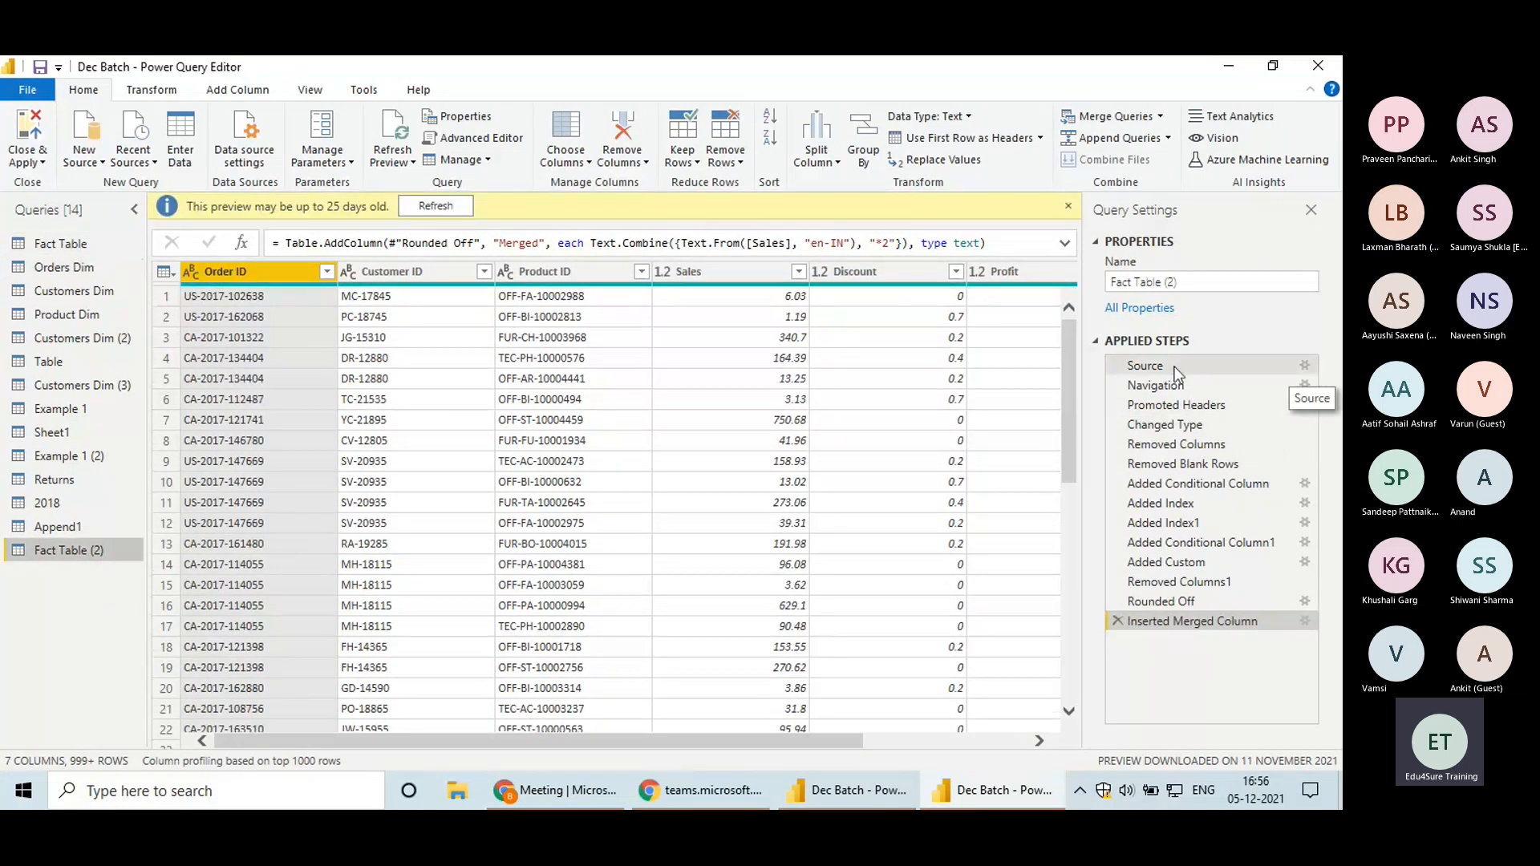
left_click(1176, 368)
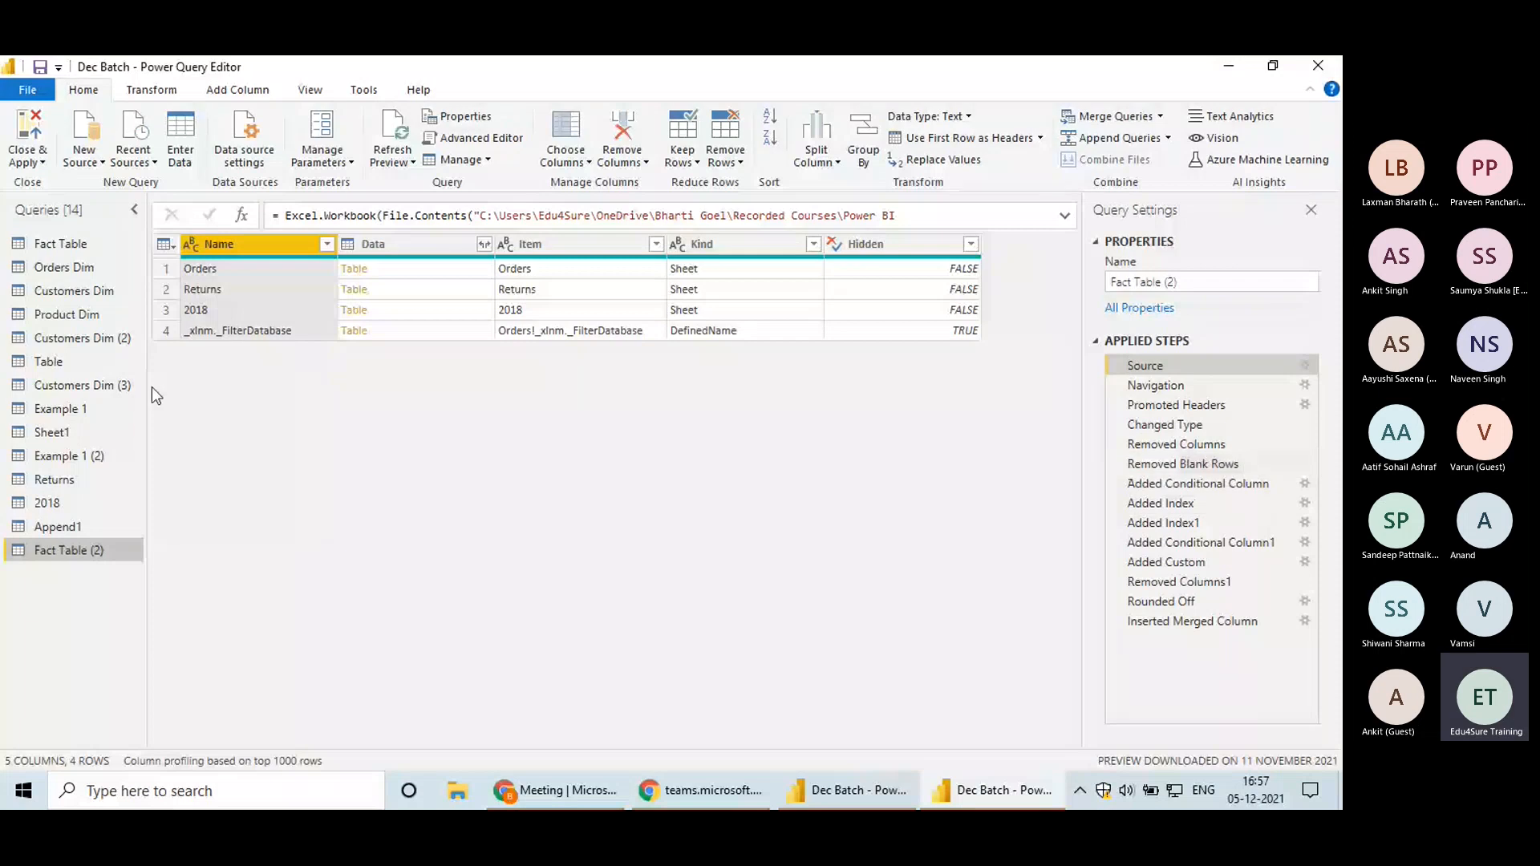
left_click(64, 244)
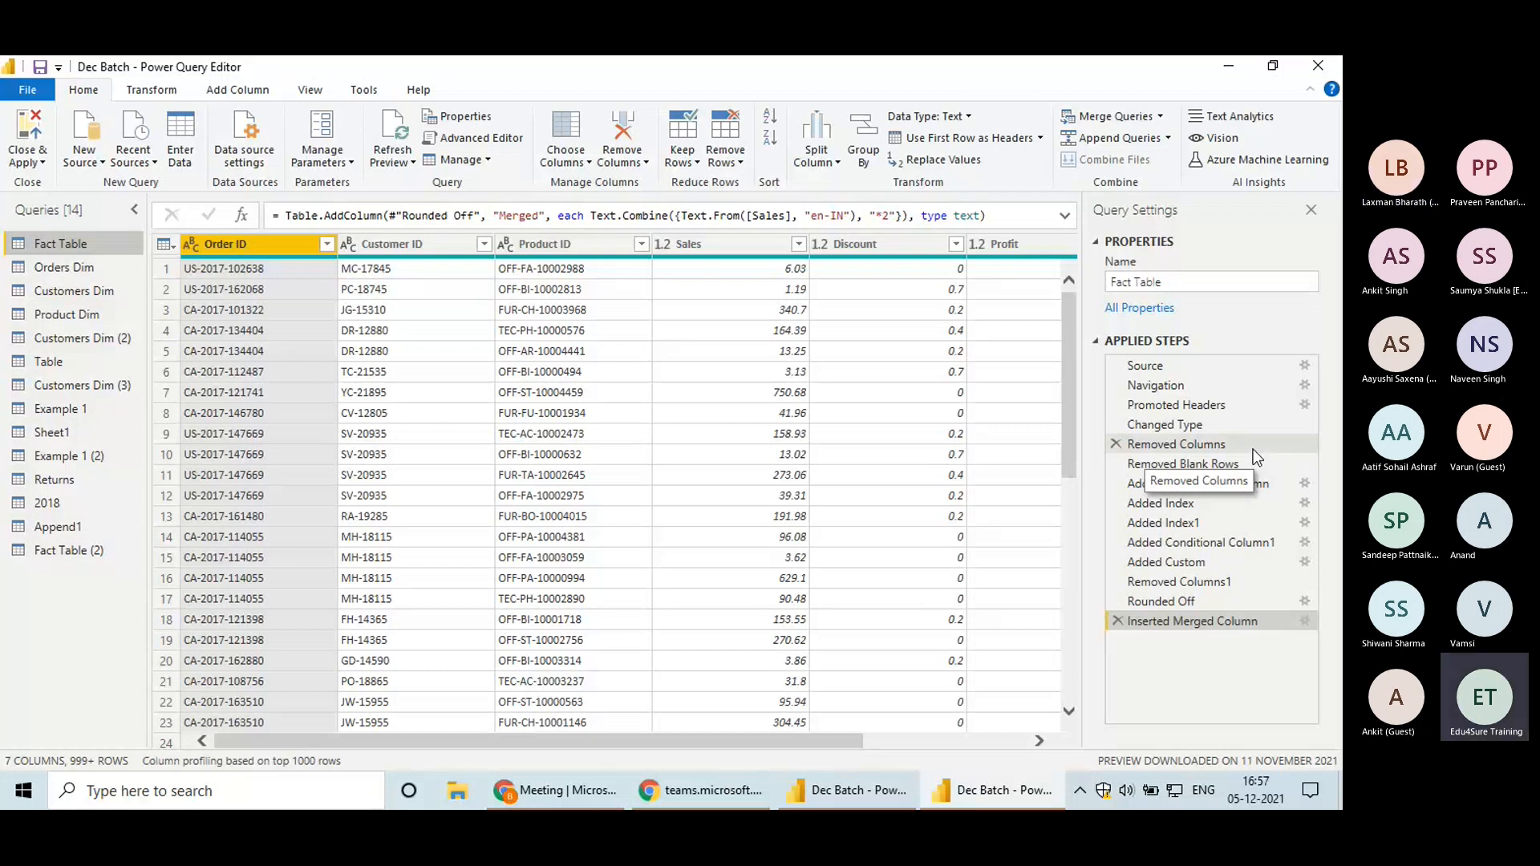
left_click(120, 554)
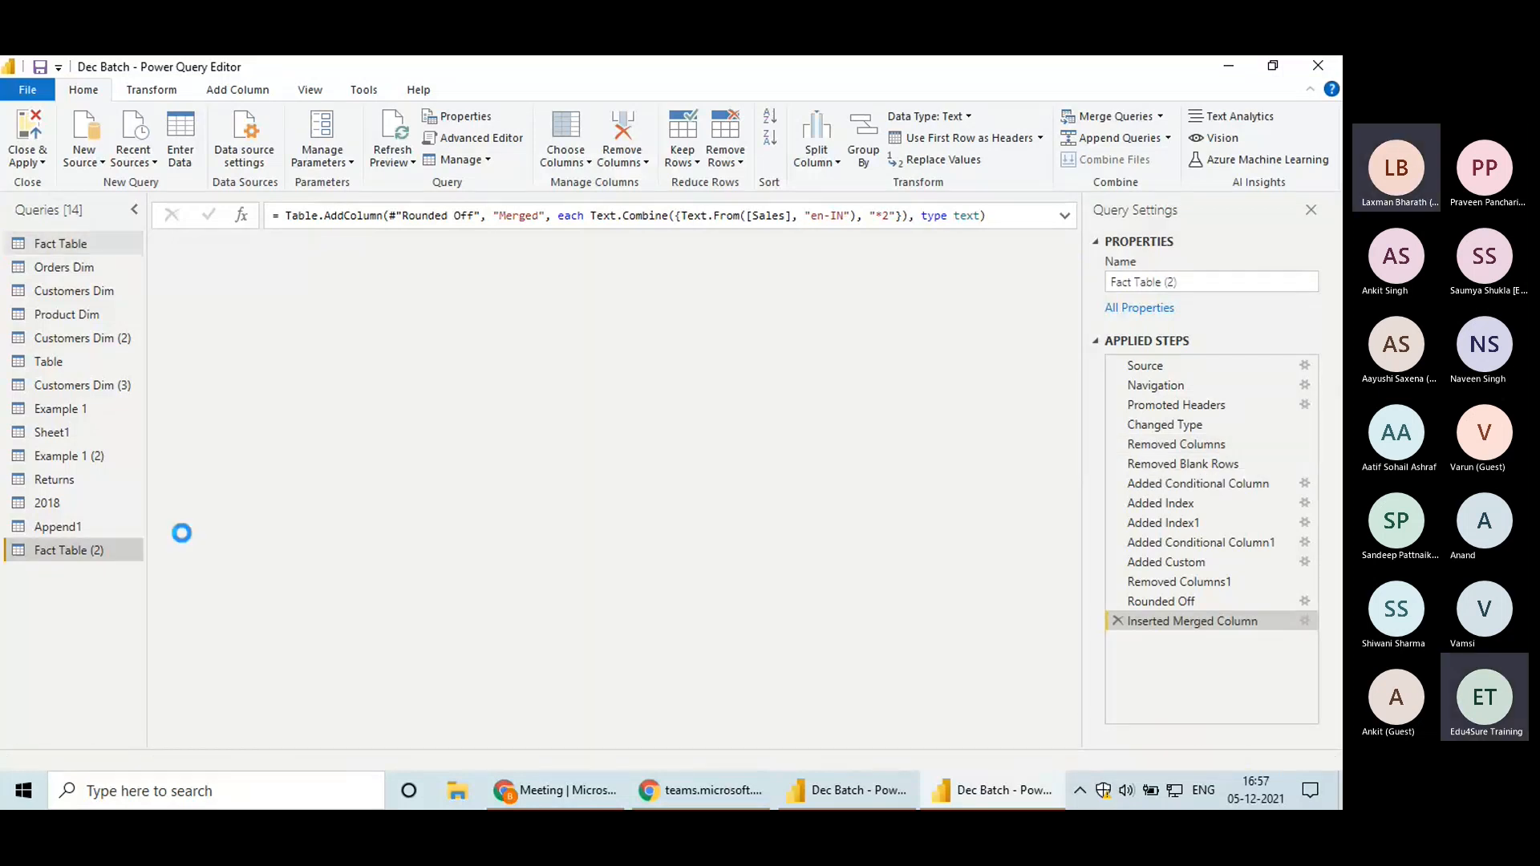
left_click(1145, 366)
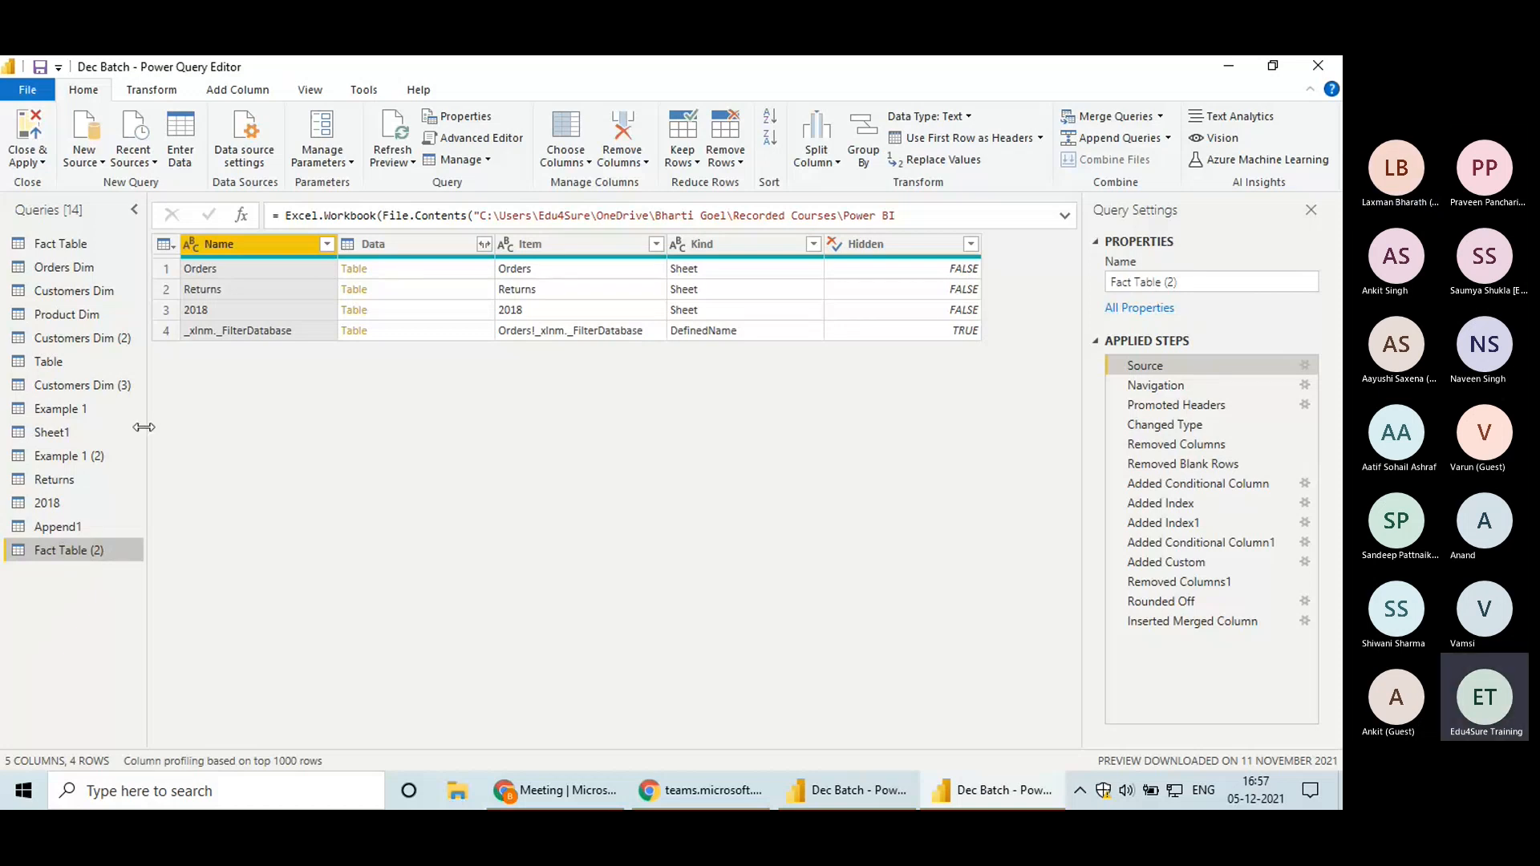
Move the Fact Table query into a new query group named ABC and try to add Orders Dim to it
right_click(65, 242)
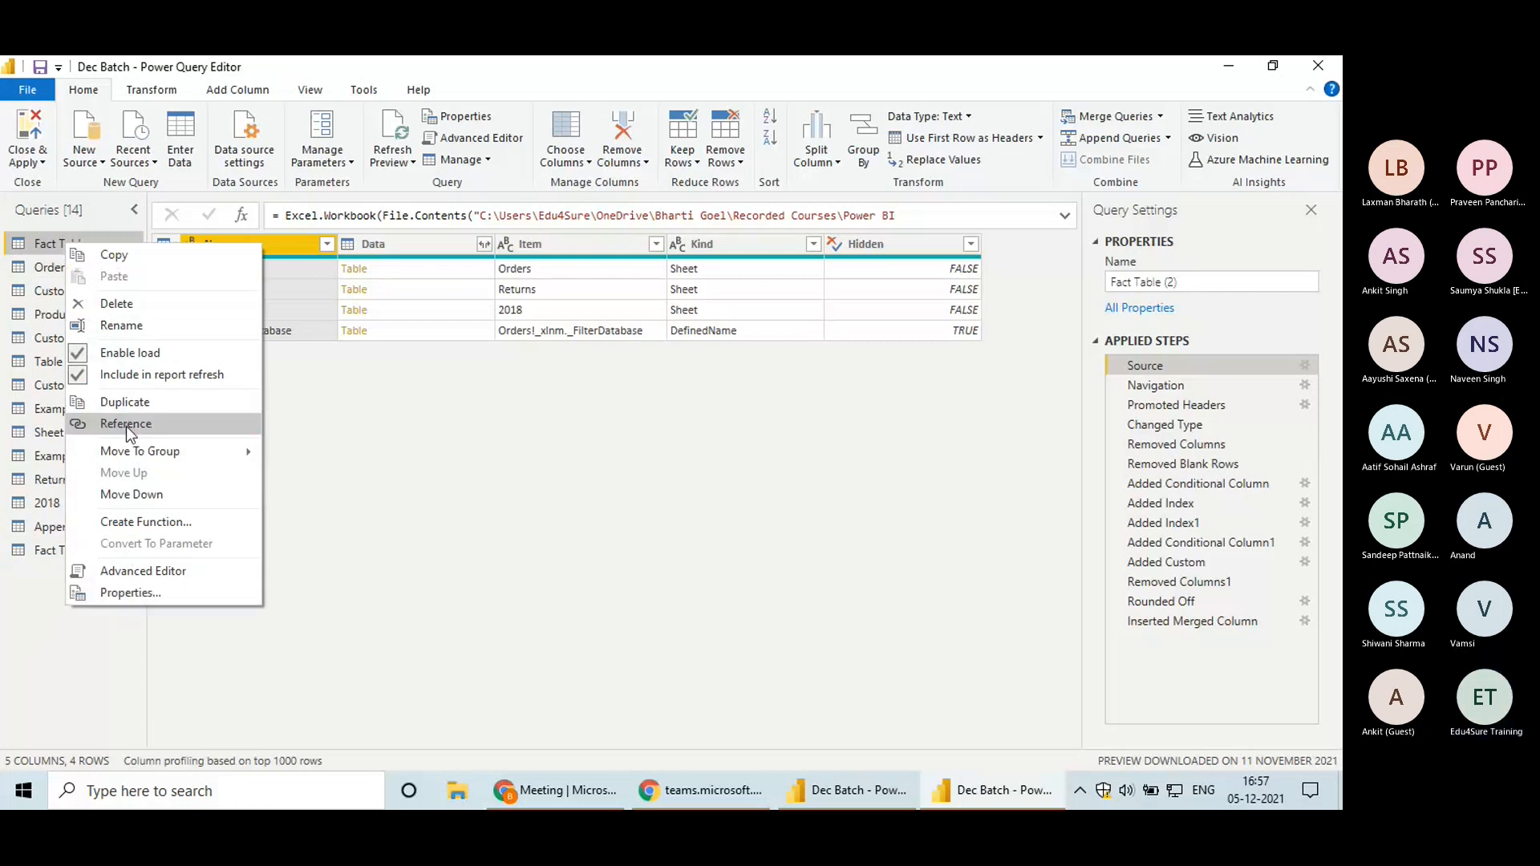
mouse_move(161, 454)
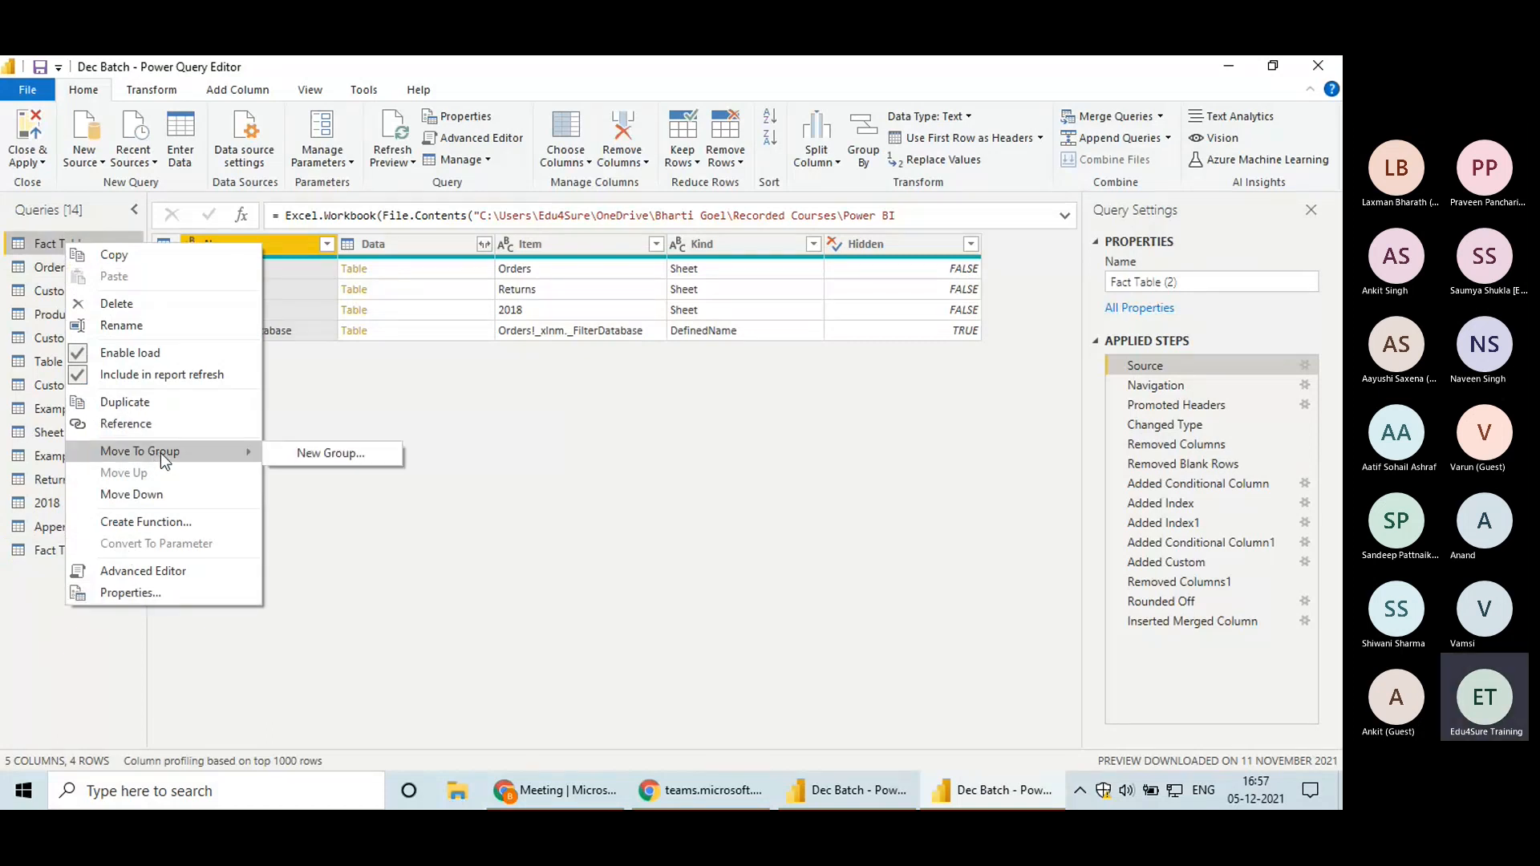
left_click(305, 453)
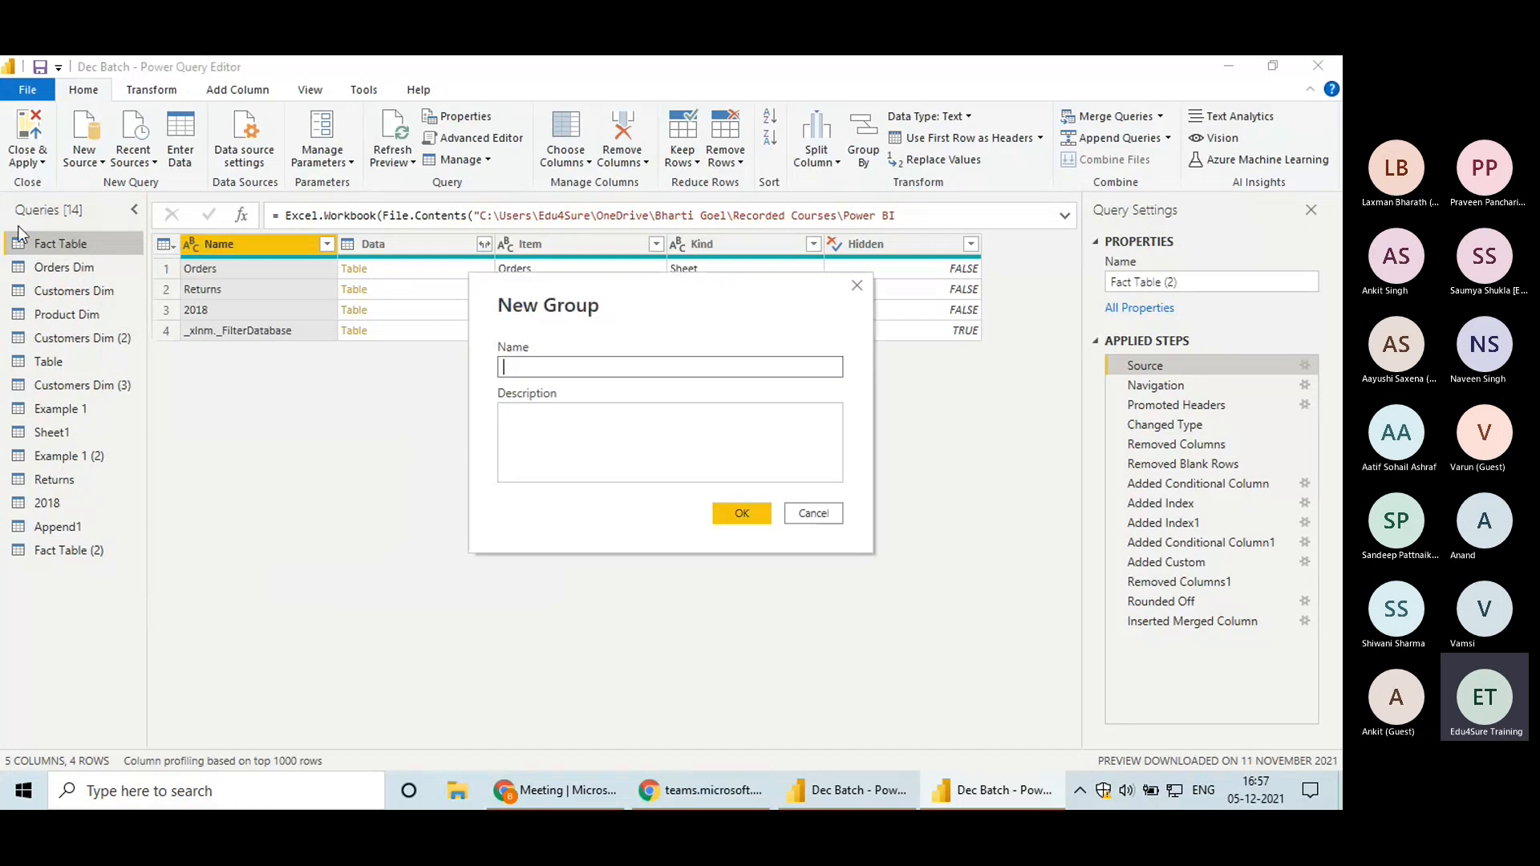
type("ABC")
left_click(766, 514)
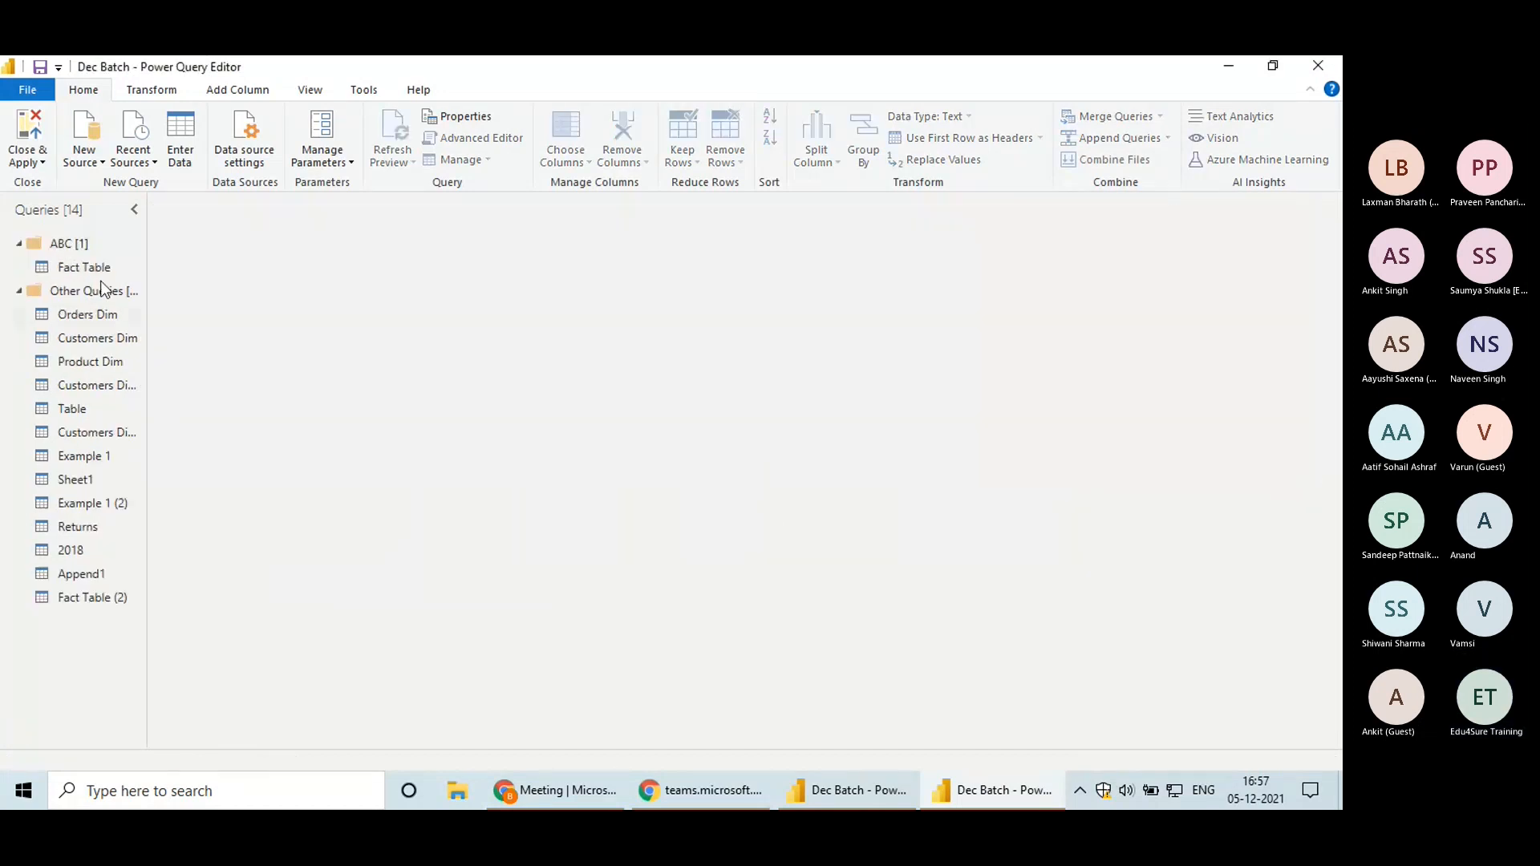
left_click(87, 313)
left_click_drag(91, 288, 85, 268)
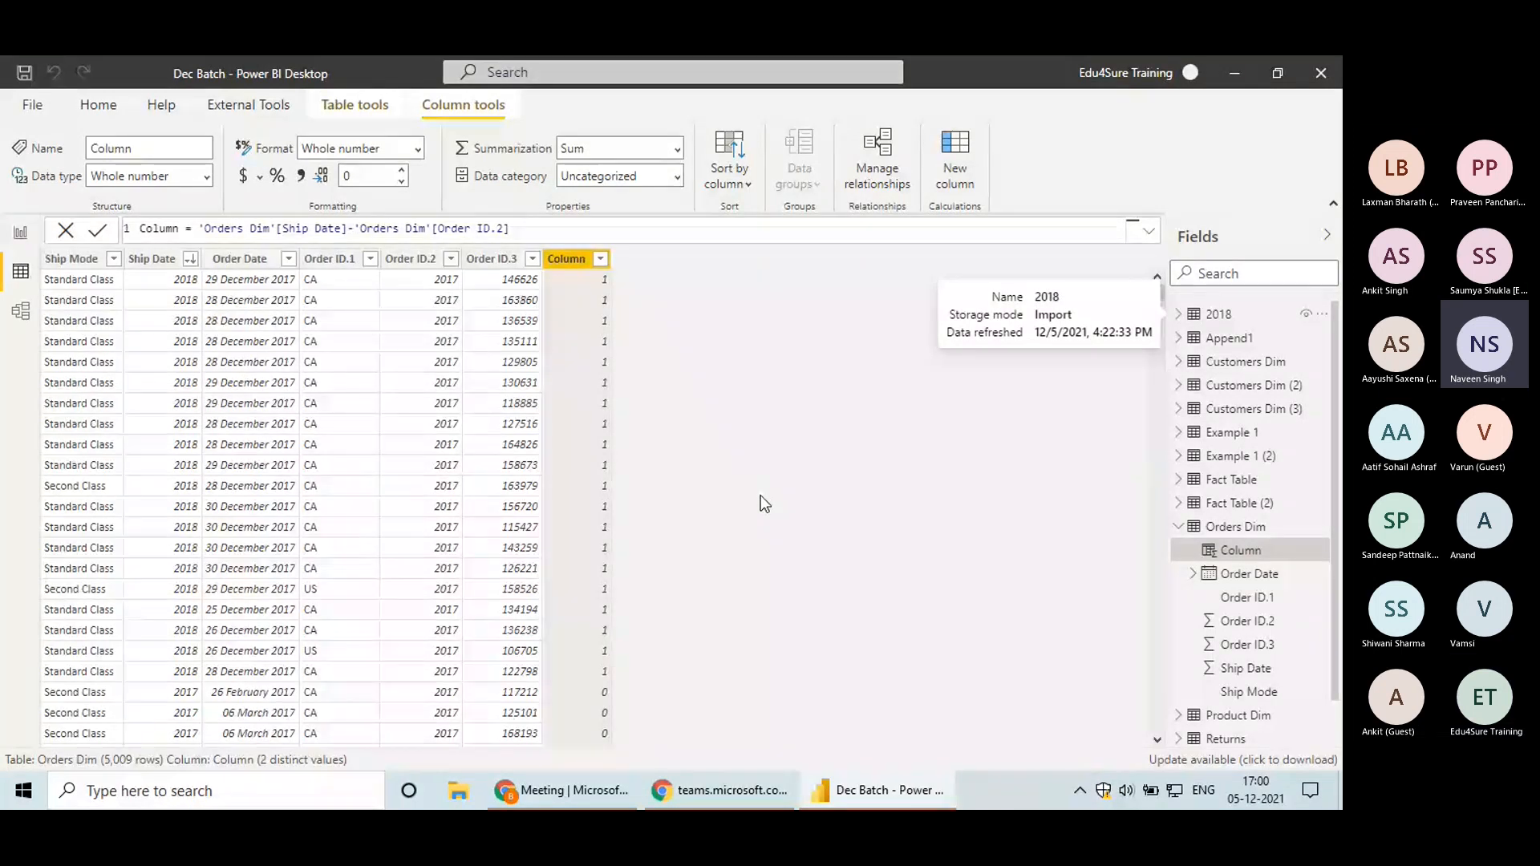
Switch to the report view, examine the data connectivity modes for a SQL Server database connection, and cancel it
left_click(20, 233)
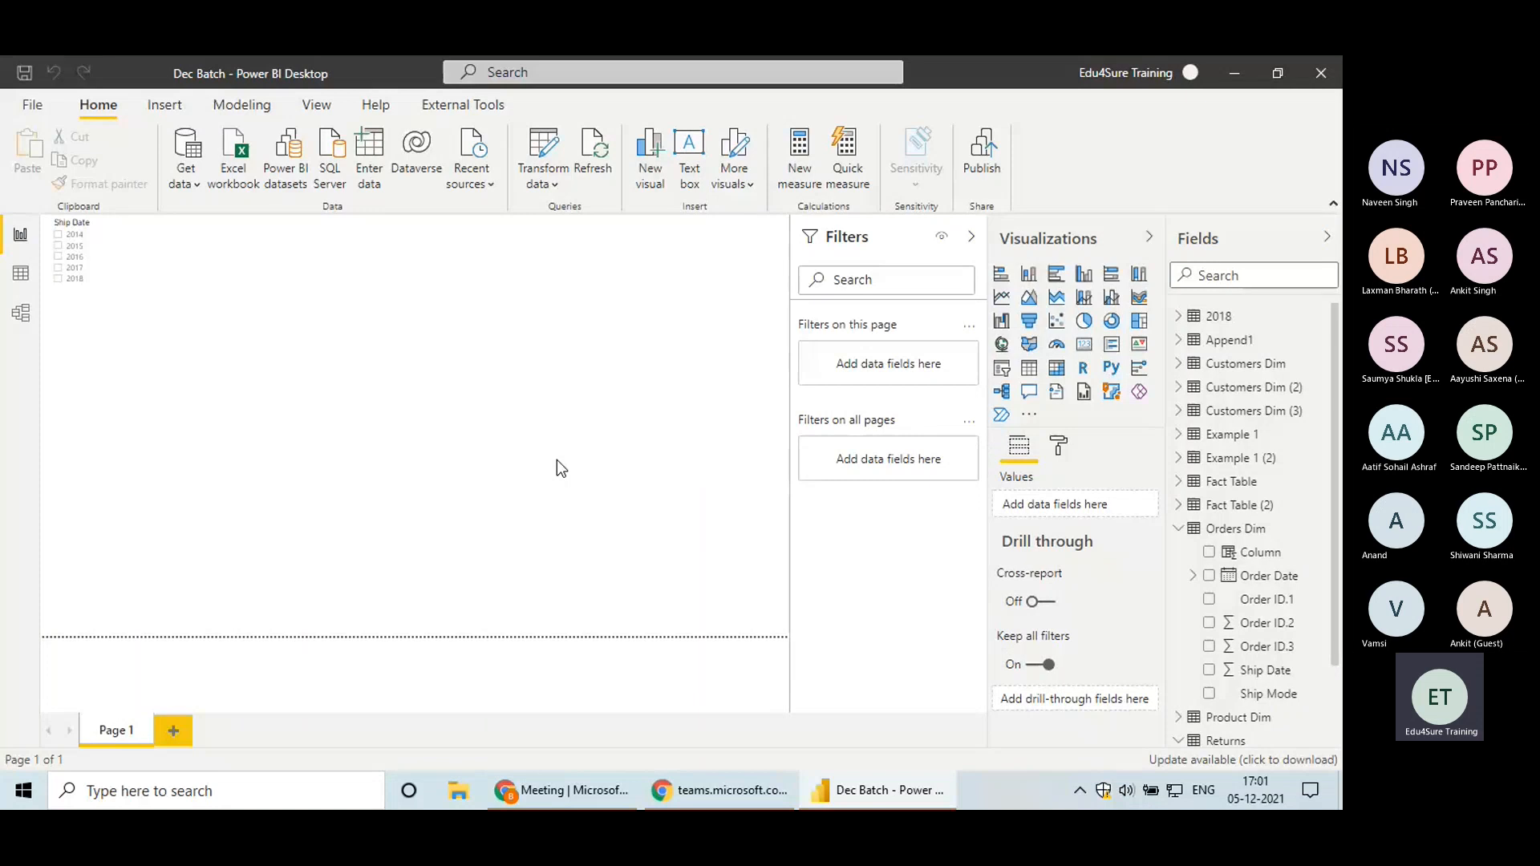
left_click(196, 178)
left_click(272, 367)
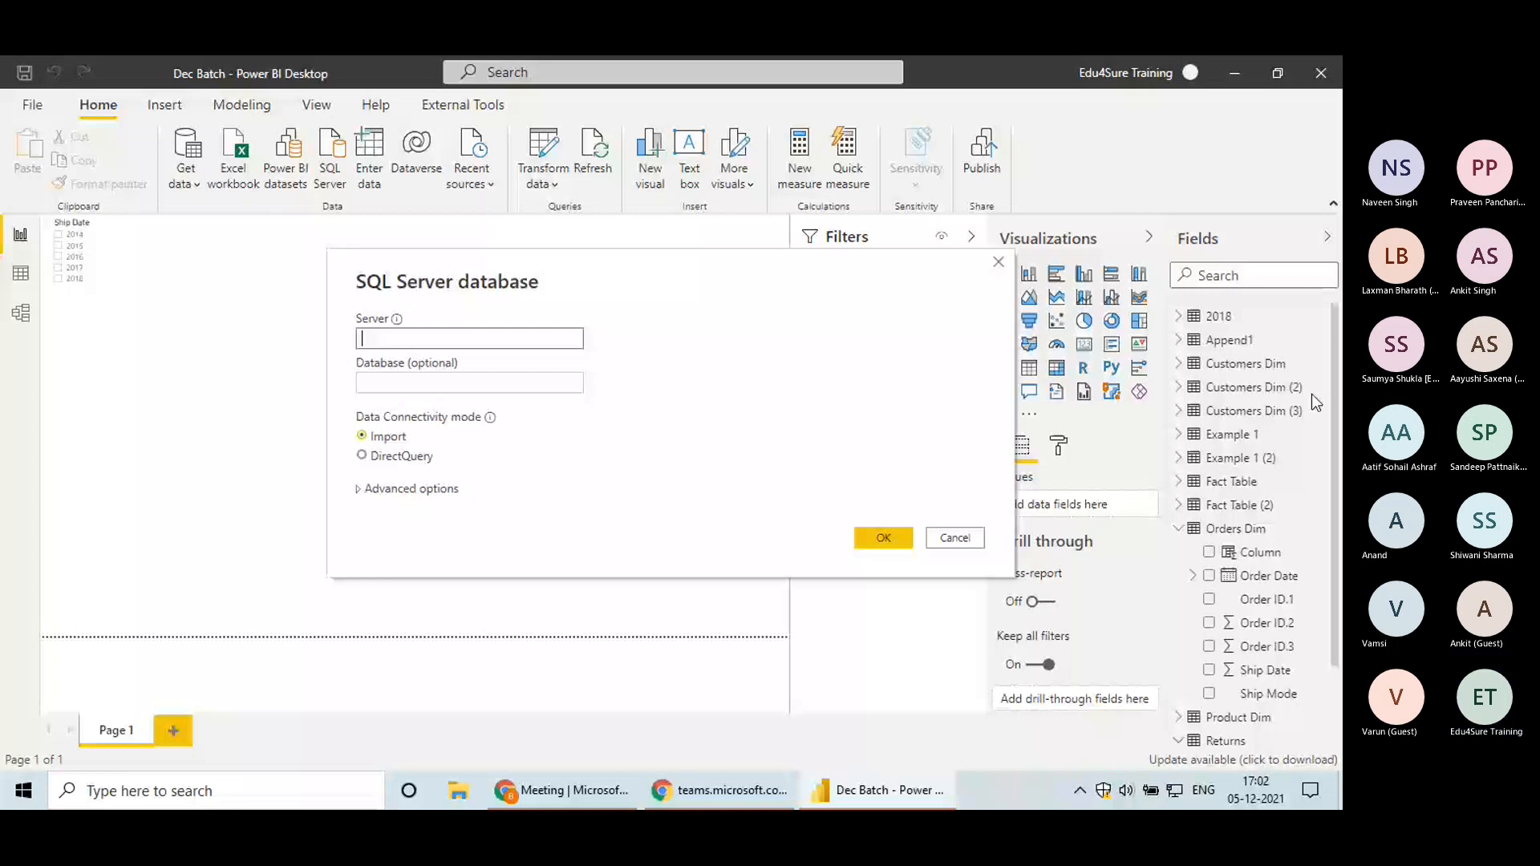
key("Escape")
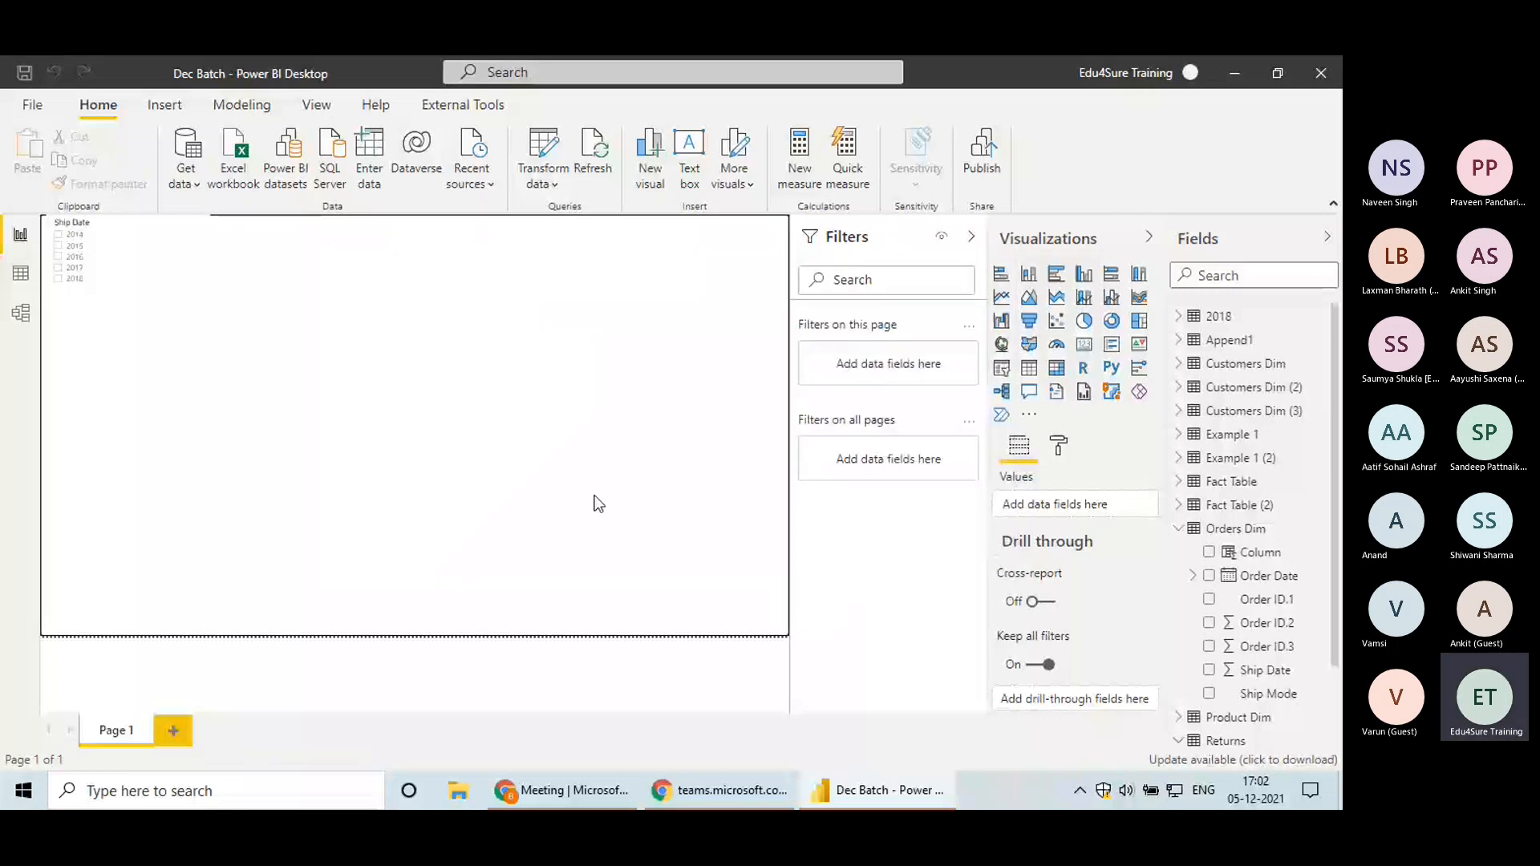